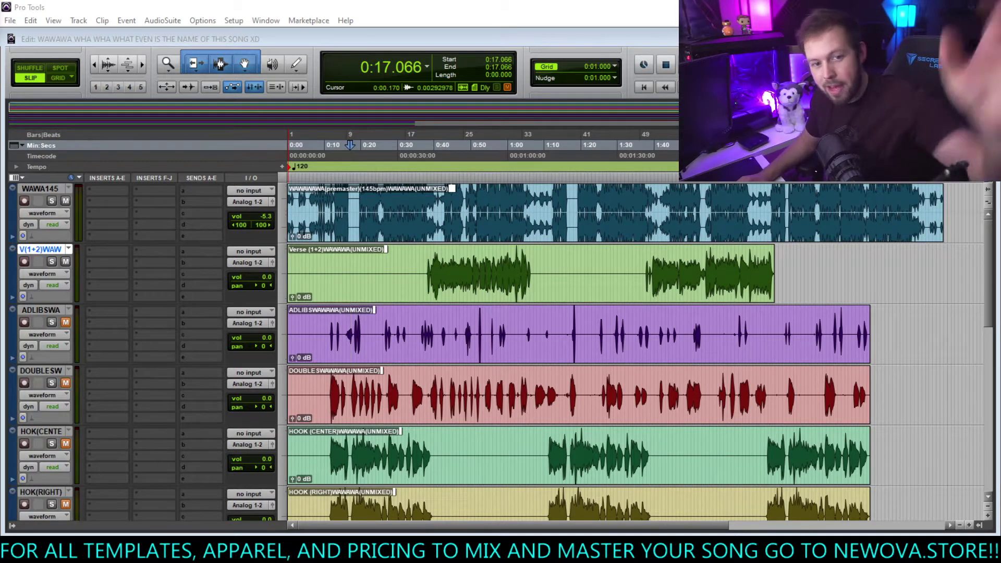
Look over the vocal tracks and play the session from about 0:37, just before the first verse.
left_click(424, 273)
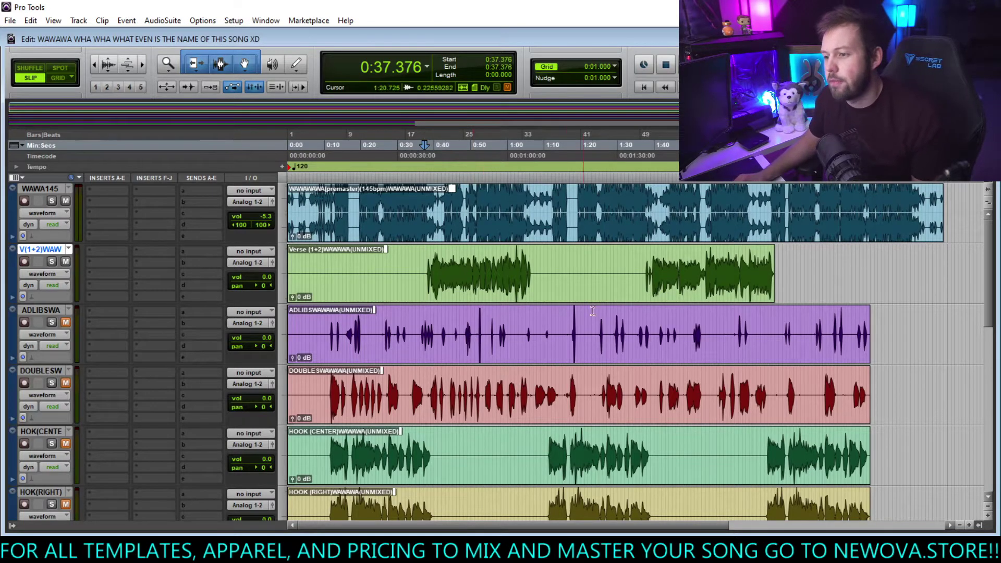
scroll(647, 300, "down", 1)
scroll(640, 310, "up", 1)
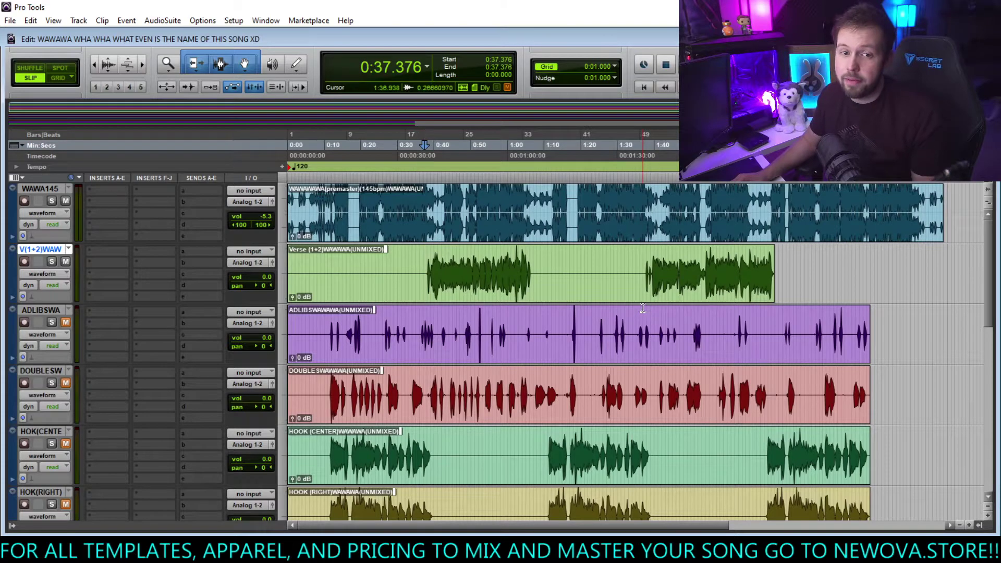
scroll(642, 308, "down", 10)
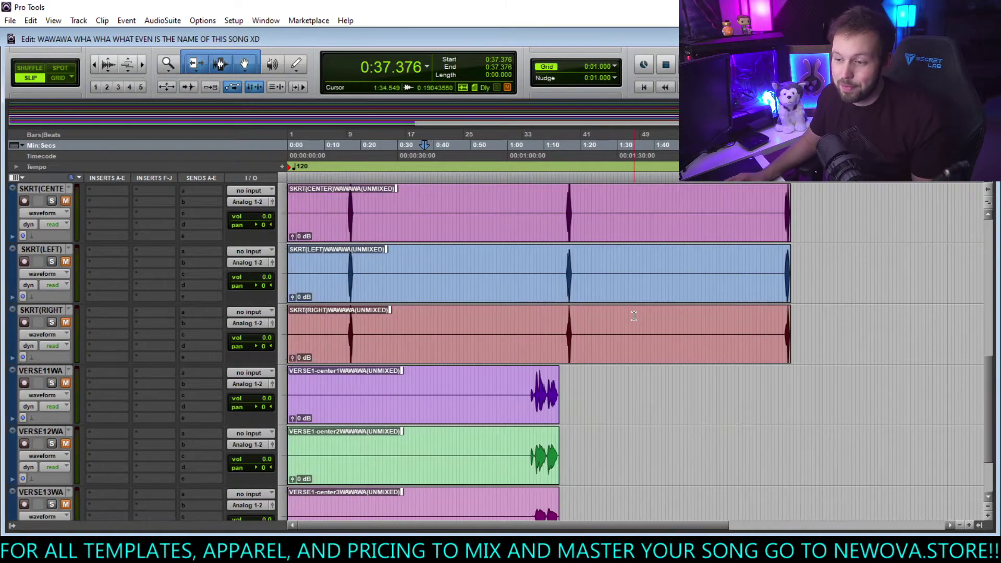
scroll(640, 307, "up", 10)
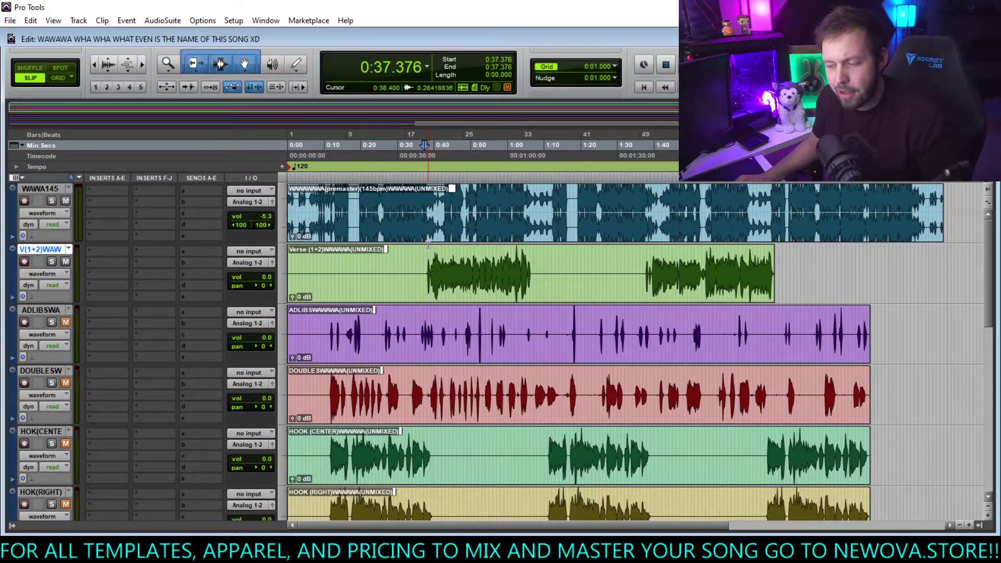
key("ctrl+bracketright")
left_click(560, 259)
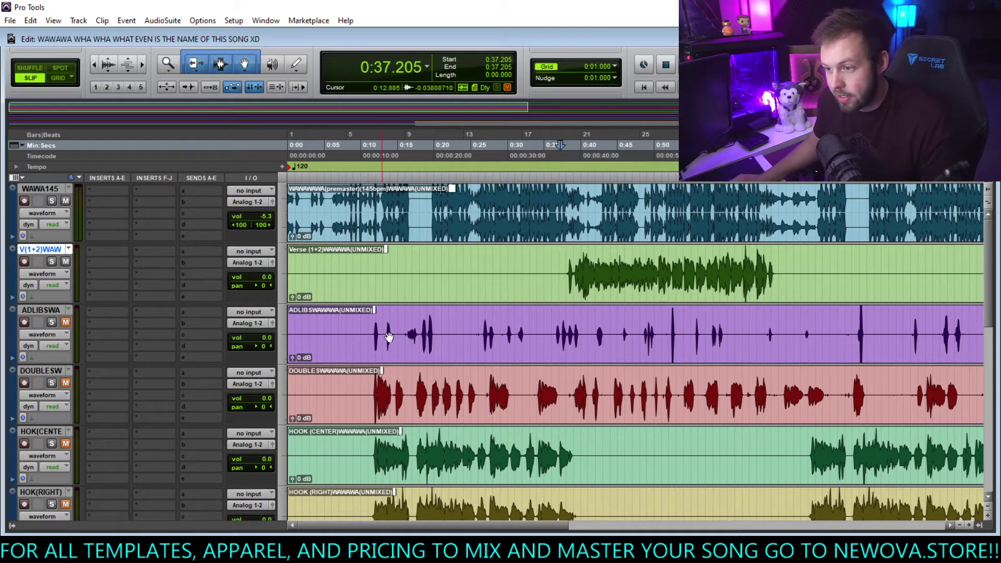
key("space")
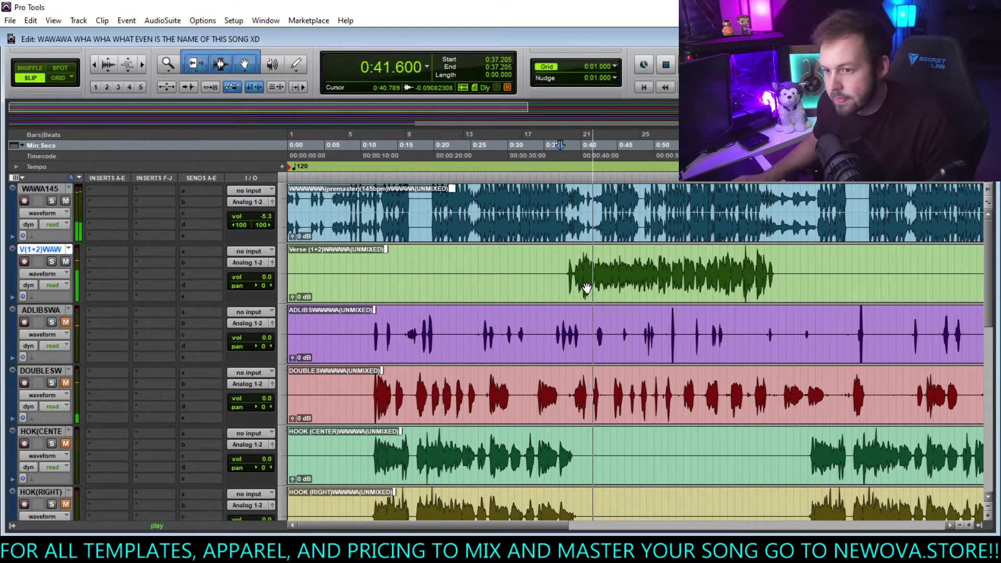
scroll(516, 313, "right", 5)
scroll(516, 313, "left", 2)
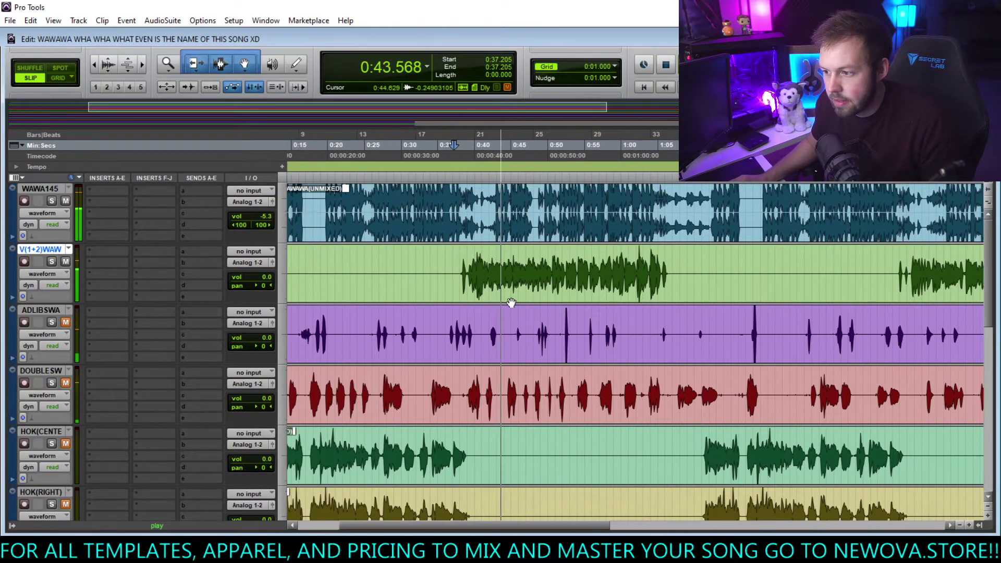
Insert the Virtual Mix Rack plug-in on the V(1+2) verse vocal track.
left_click(107, 271)
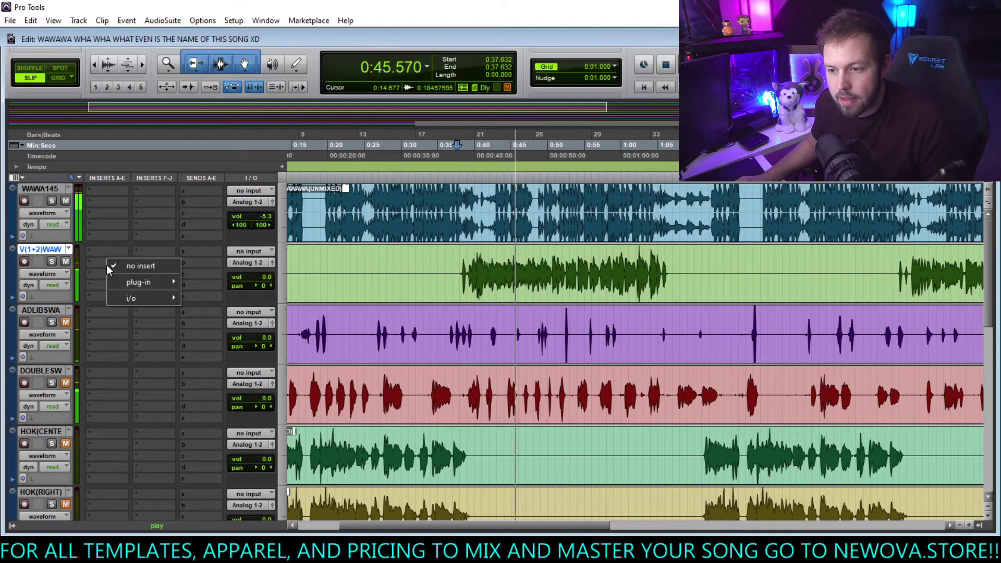
mouse_move(140, 282)
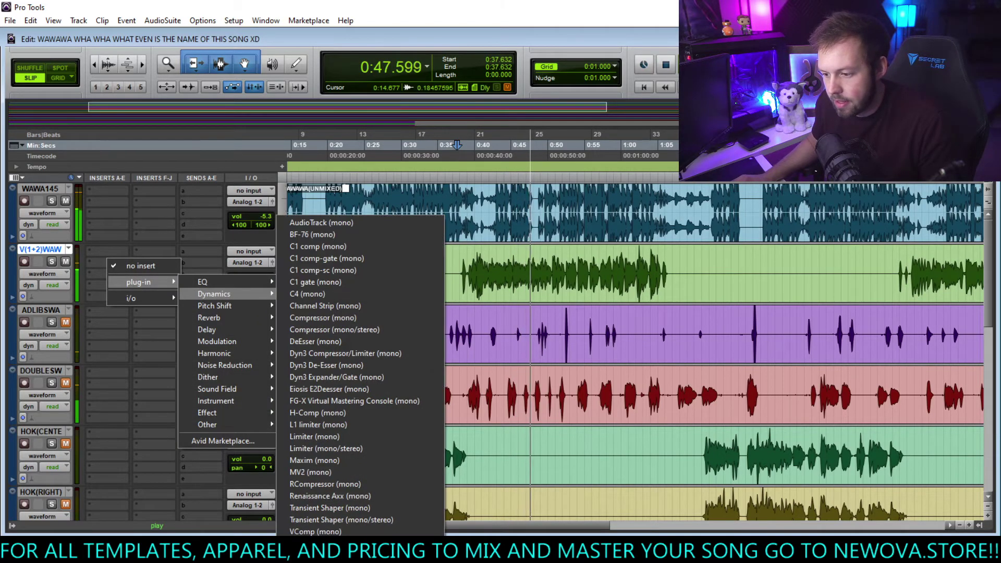
key("Escape")
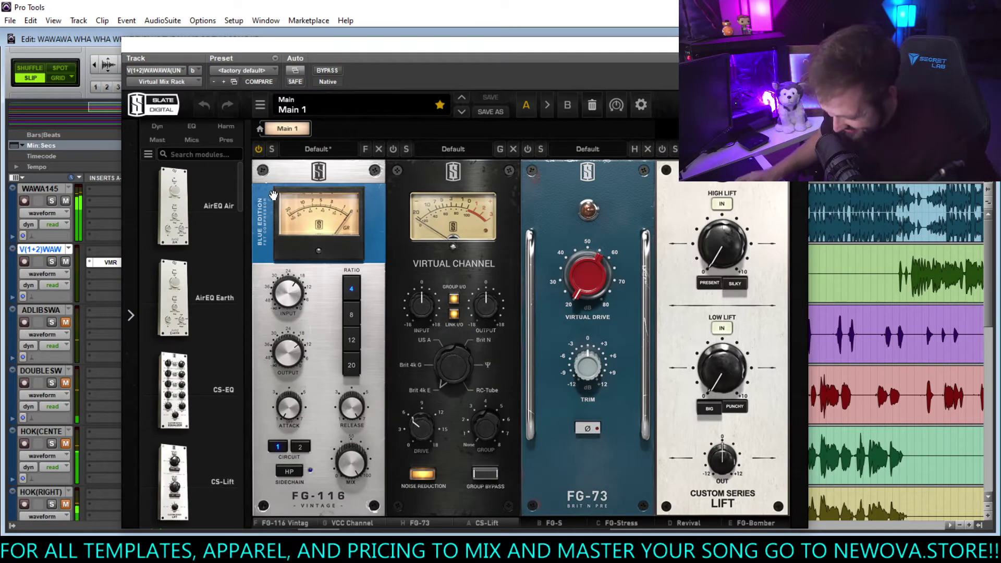
left_click_drag(370, 48, 542, 115)
left_click(265, 218)
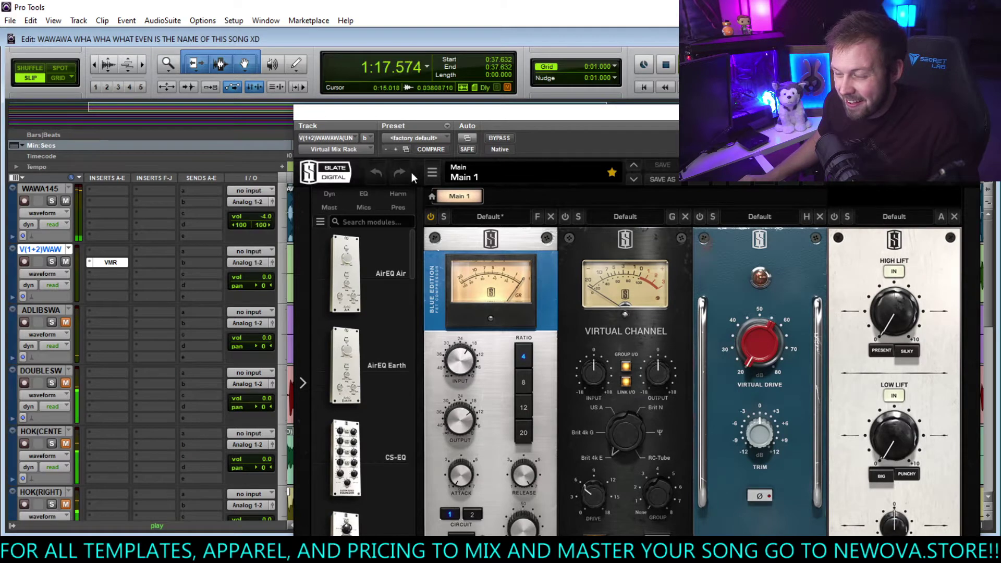
Restart playback at the verse and set the FG-116 compressor's input to -12.7 dB and output to -25.2 dB, with the sidechain HP on.
key("space")
key("space")
left_click_drag(441, 115, 349, 96)
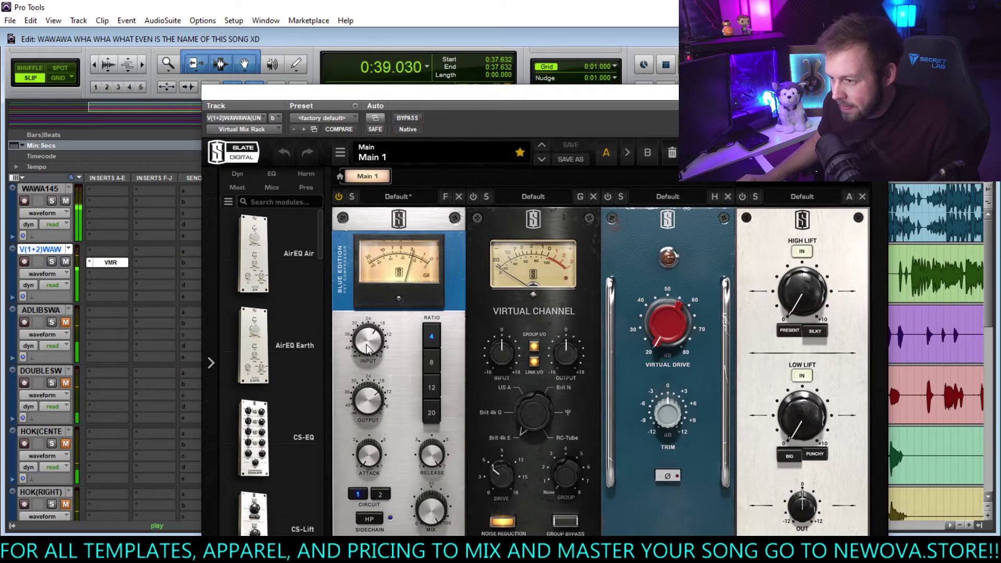
left_click_drag(371, 342, 370, 338)
left_click_drag(376, 403, 376, 413)
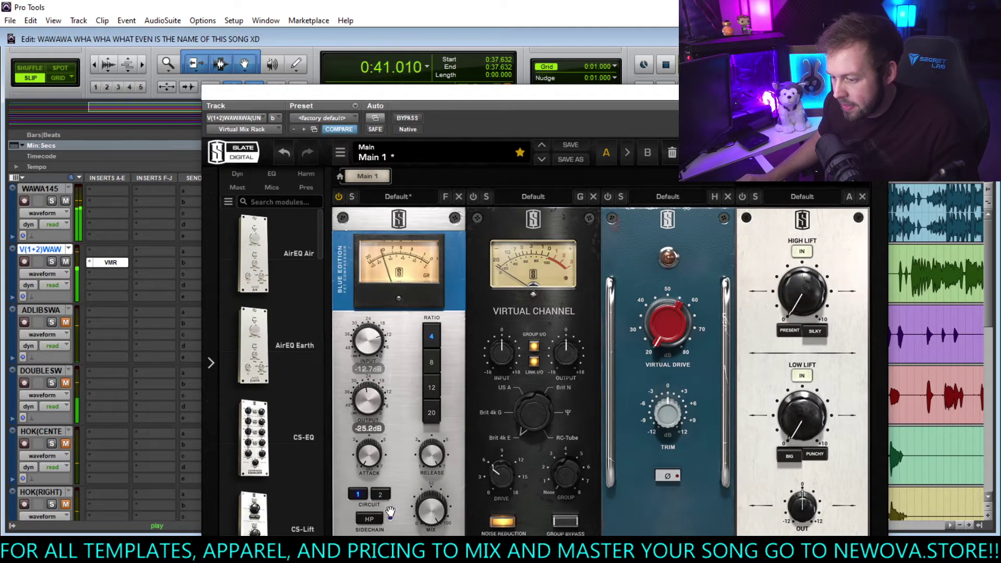
Enable the Virtual Channel module with its input at -6.14 dB and the Ψ console type.
left_click_drag(443, 130, 348, 77)
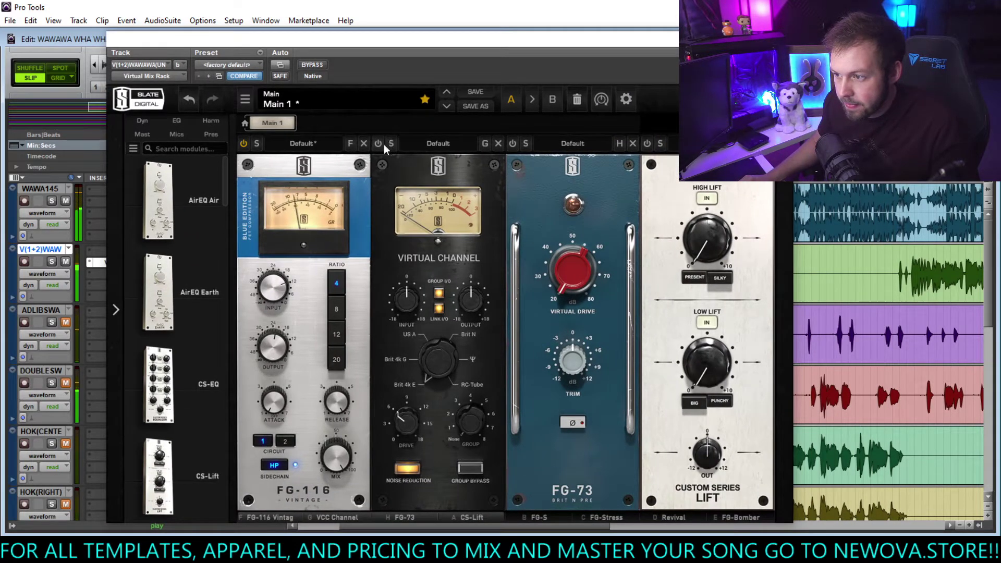
left_click(378, 143)
left_click_drag(407, 300, 402, 321)
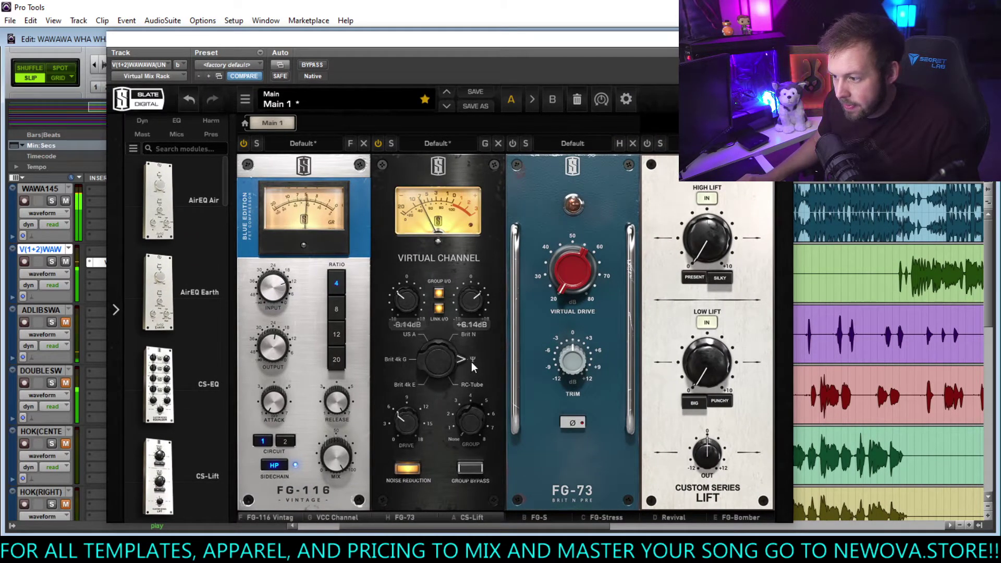
Enable the FG-73 with about 40 dB of drive and set the CS-Lift's High Lift to 2.93 with Present and Low Lift to 1.27.
left_click(513, 143)
left_click_drag(572, 263, 592, 232)
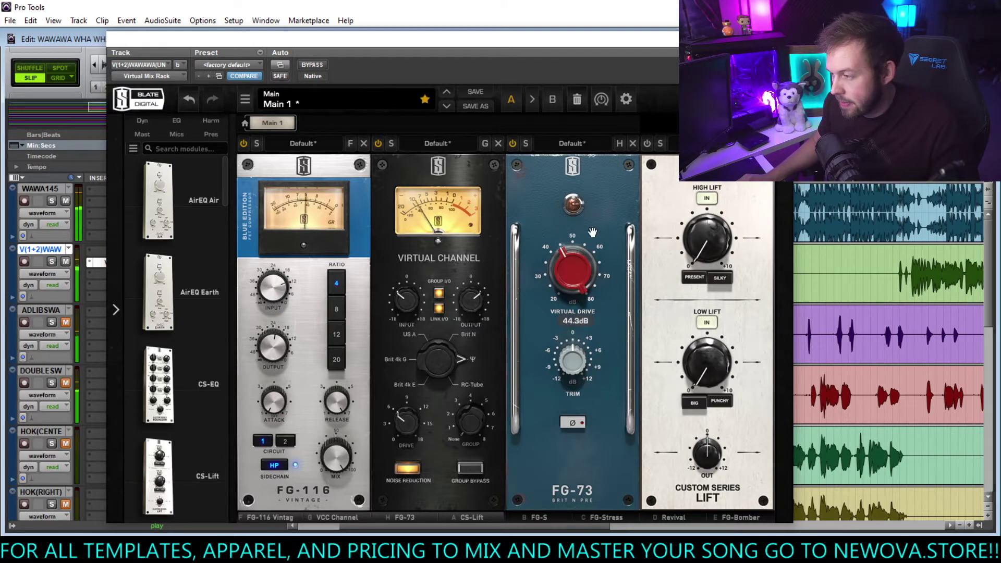
left_click_drag(706, 252, 705, 201)
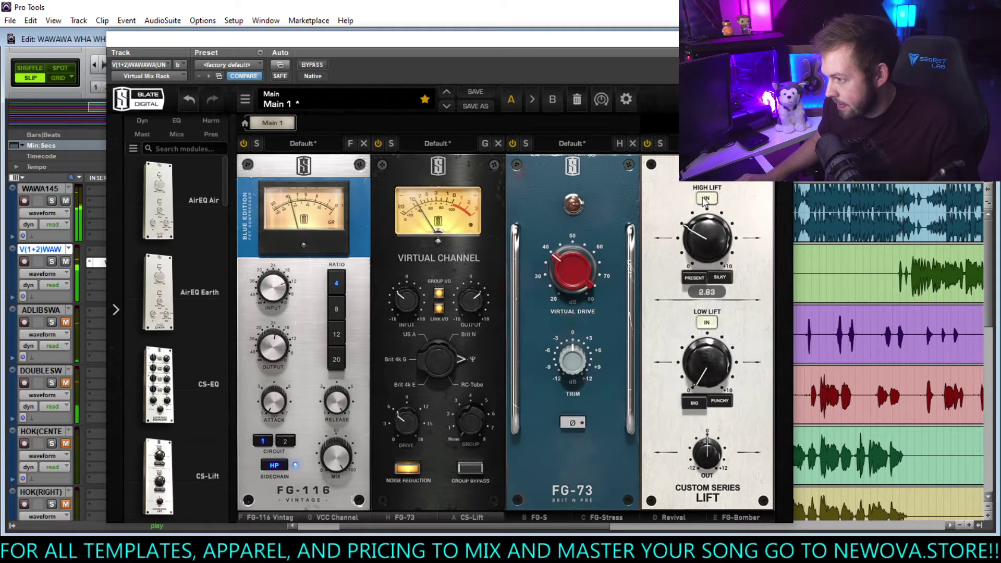
left_click_drag(705, 360, 701, 371)
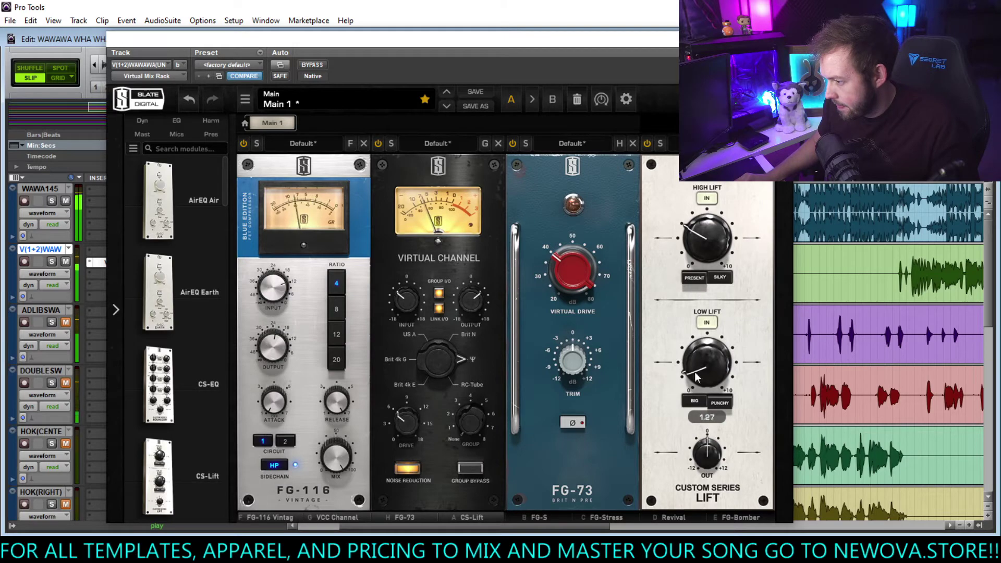
Shape the vocal with the FG-S EQ: boost HF, HMF at 7 kHz and LMF, and set the filter to 84.6 Hz.
left_click(532, 515)
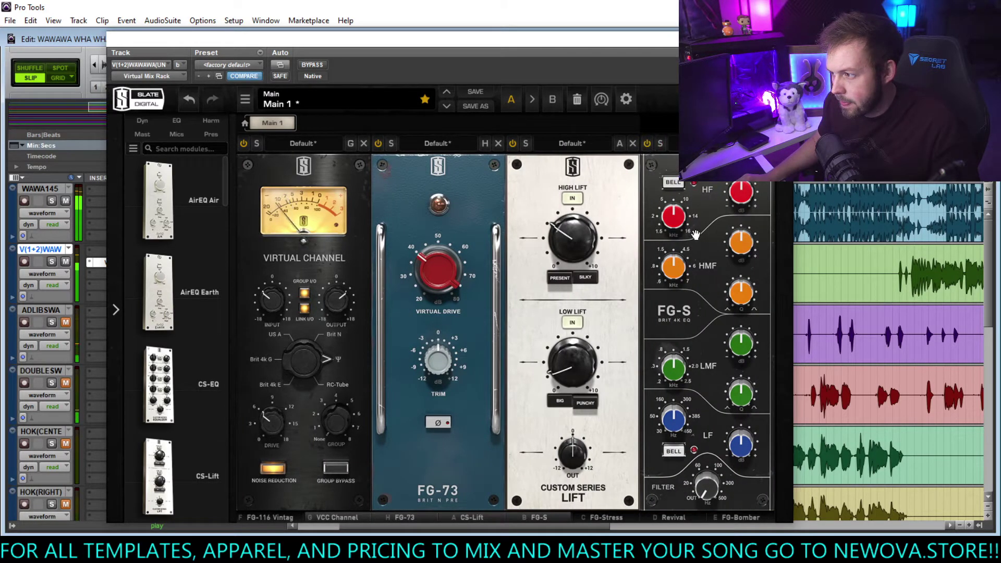
mouse_move(751, 237)
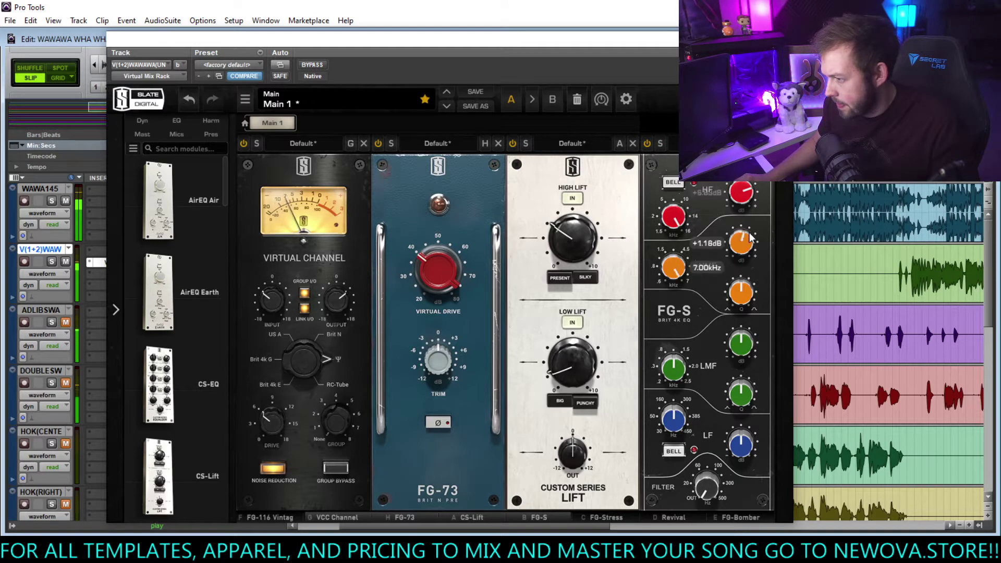
mouse_move(685, 349)
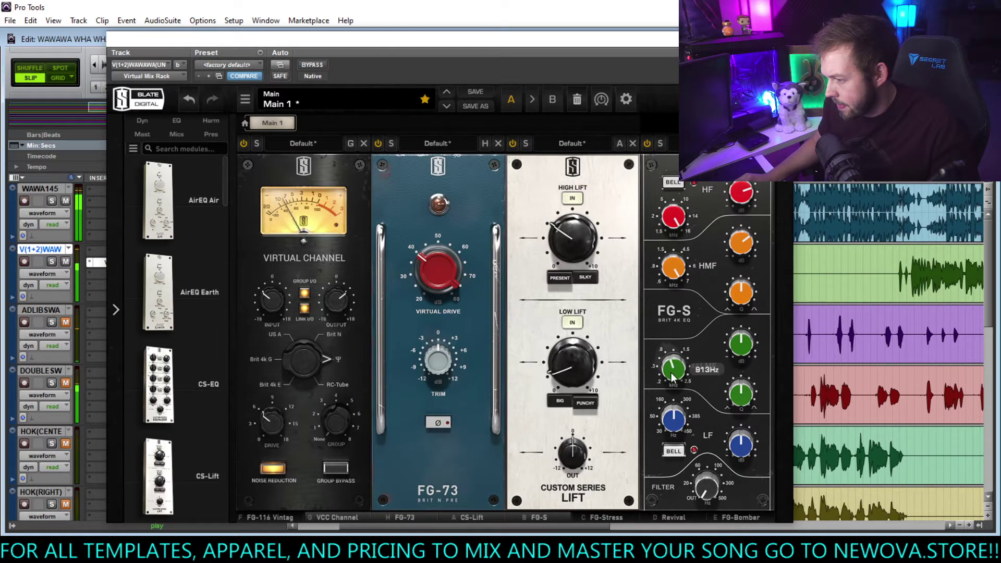
left_click_drag(671, 373, 660, 380)
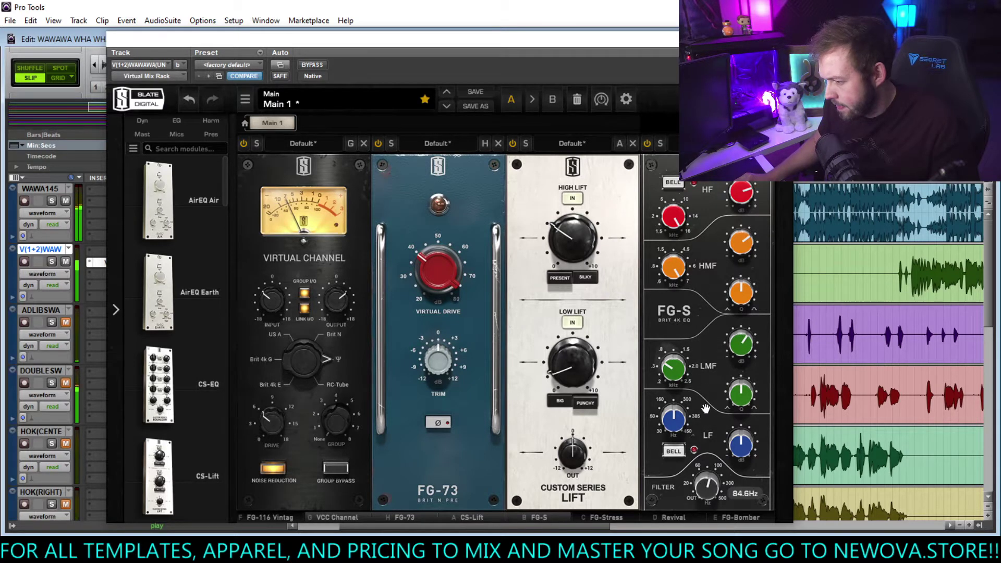
left_click_drag(576, 39, 561, 37)
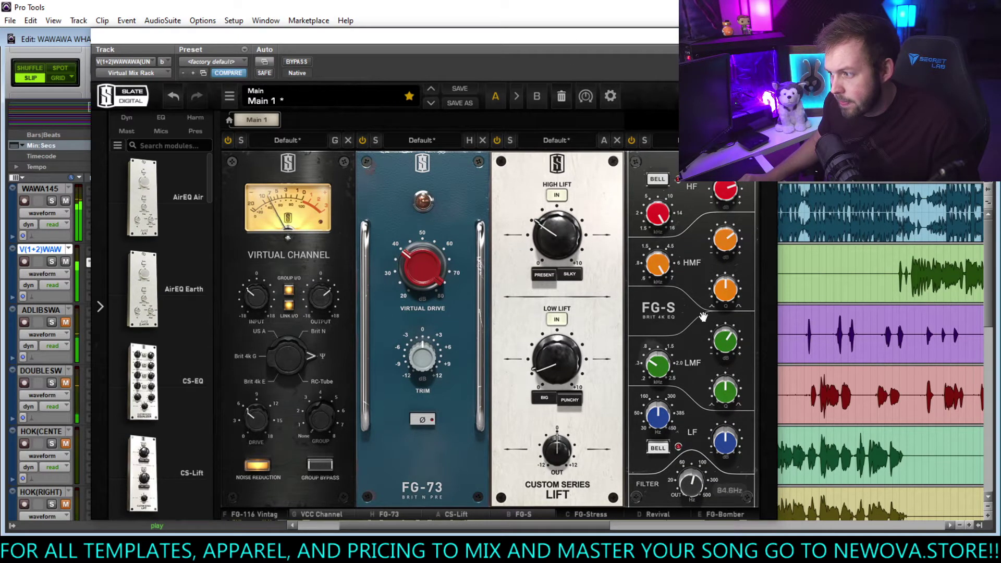
Reduce the CS-Lift's High Lift to 1.53 and set the FG-73's virtual drive to about 45 dB.
left_click(608, 513)
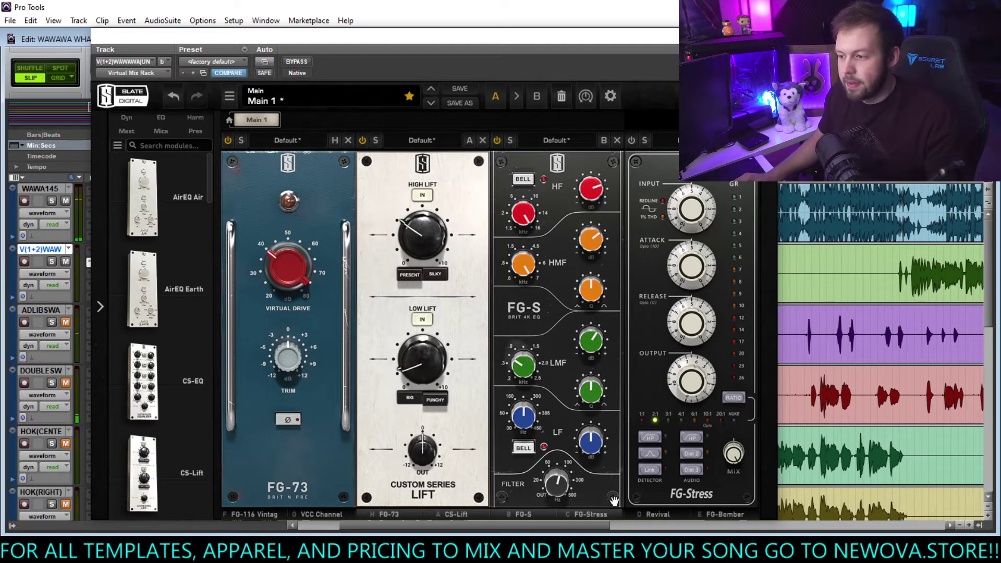
left_click_drag(640, 36, 632, 39)
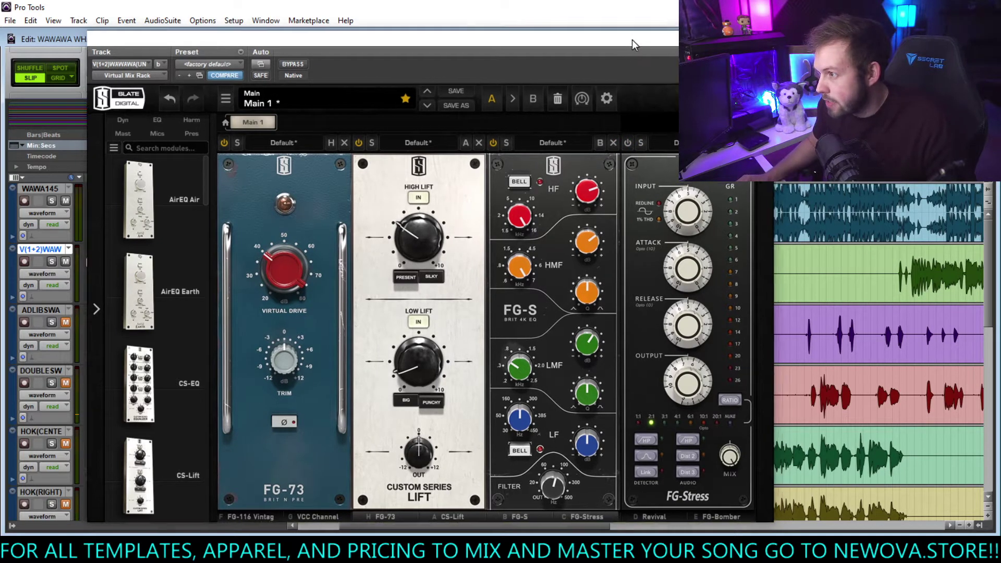
mouse_move(600, 302)
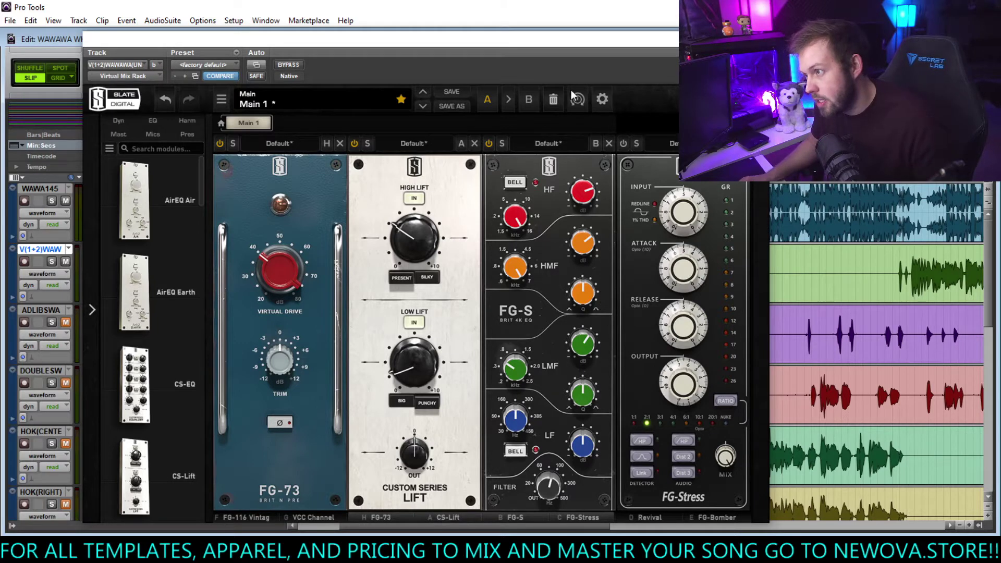
left_click_drag(560, 44, 544, 40)
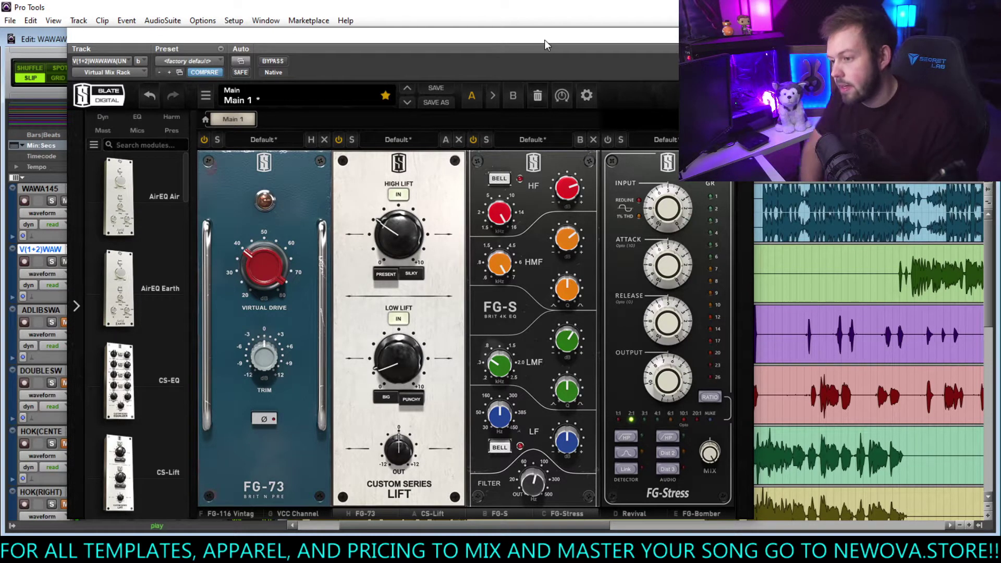
mouse_move(412, 227)
left_click_drag(415, 236, 391, 230)
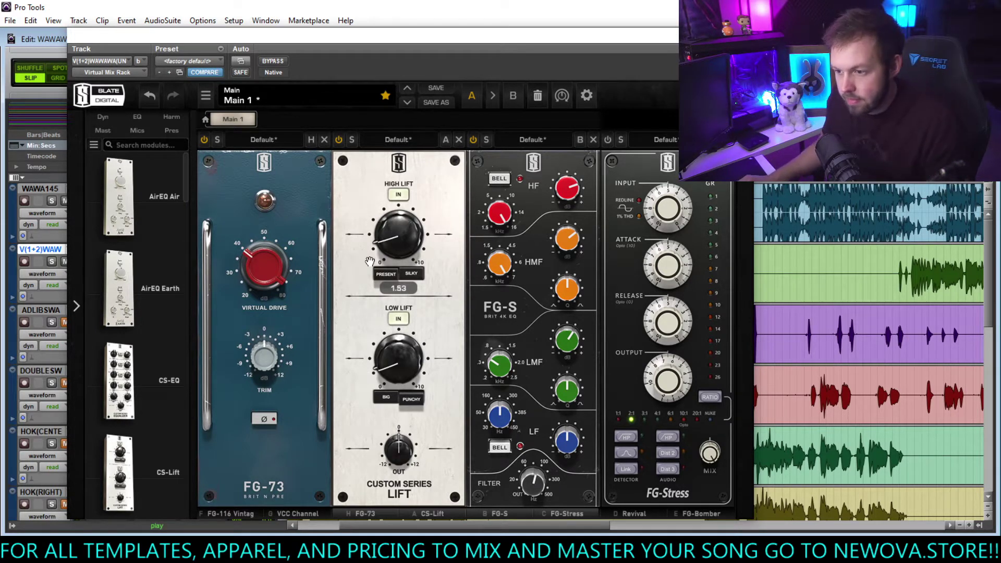
mouse_move(268, 271)
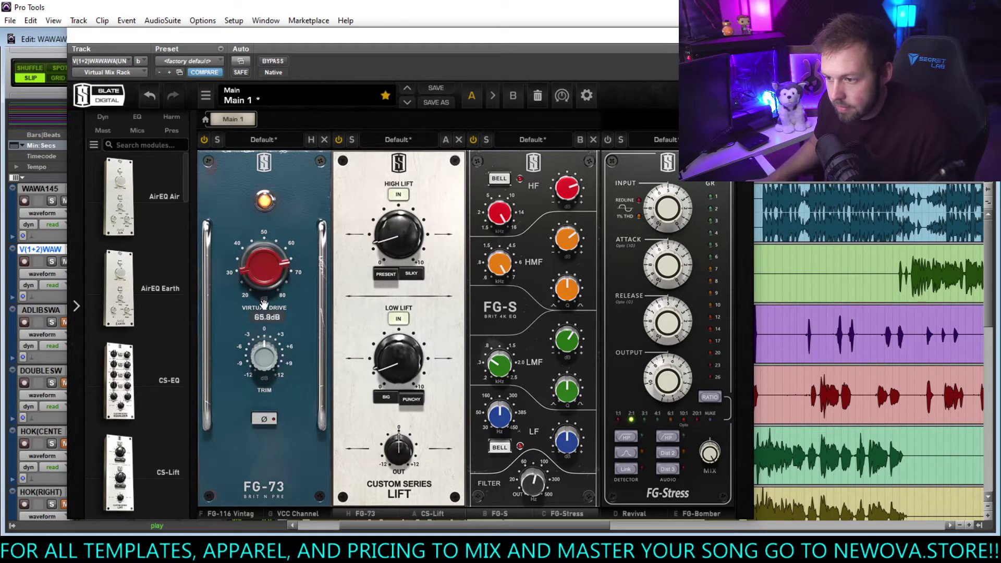
left_click_drag(266, 272, 266, 310)
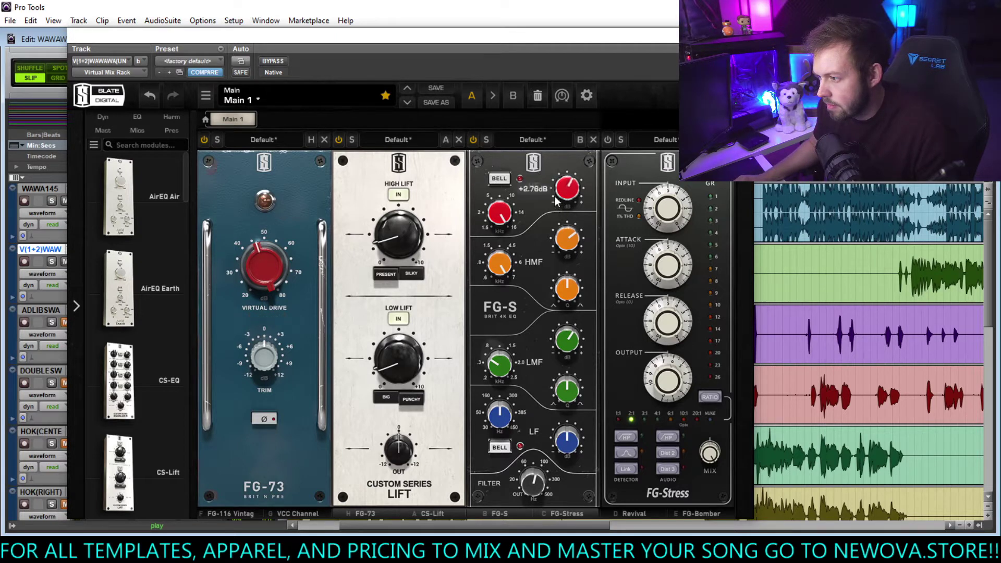
Raise the FG-S EQ's HF gain and move its filter up to about 137 Hz.
left_click_drag(563, 196, 566, 171)
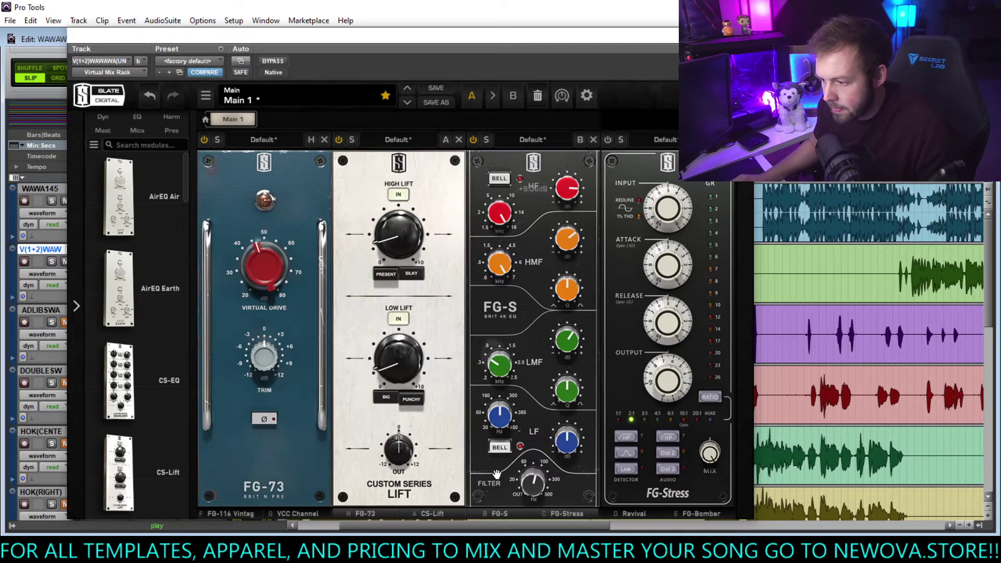
left_click_drag(531, 478, 536, 443)
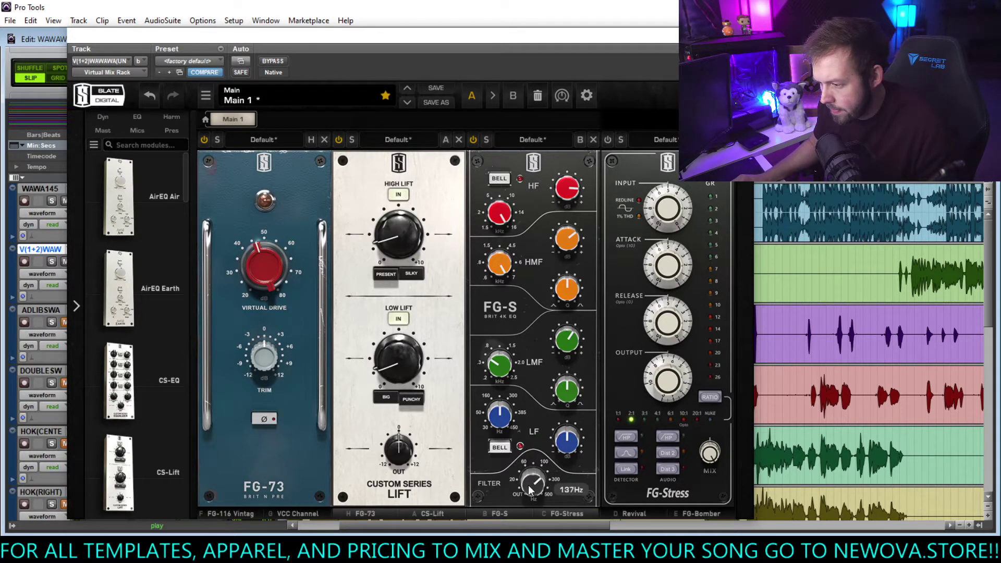
left_click_drag(527, 485, 529, 487)
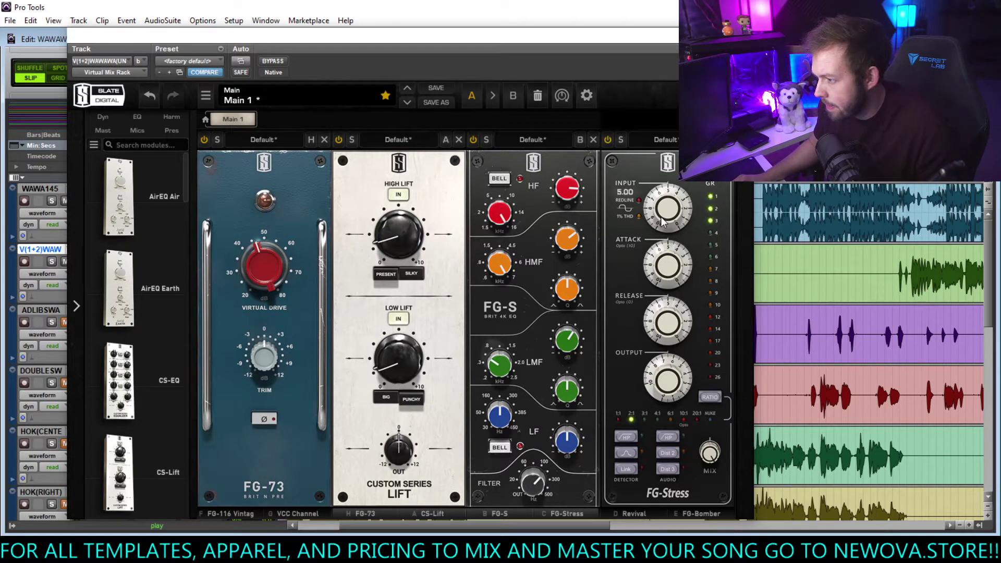
Set the FG-Stress compressor's input to about 5.10.
left_click_drag(662, 221, 662, 212)
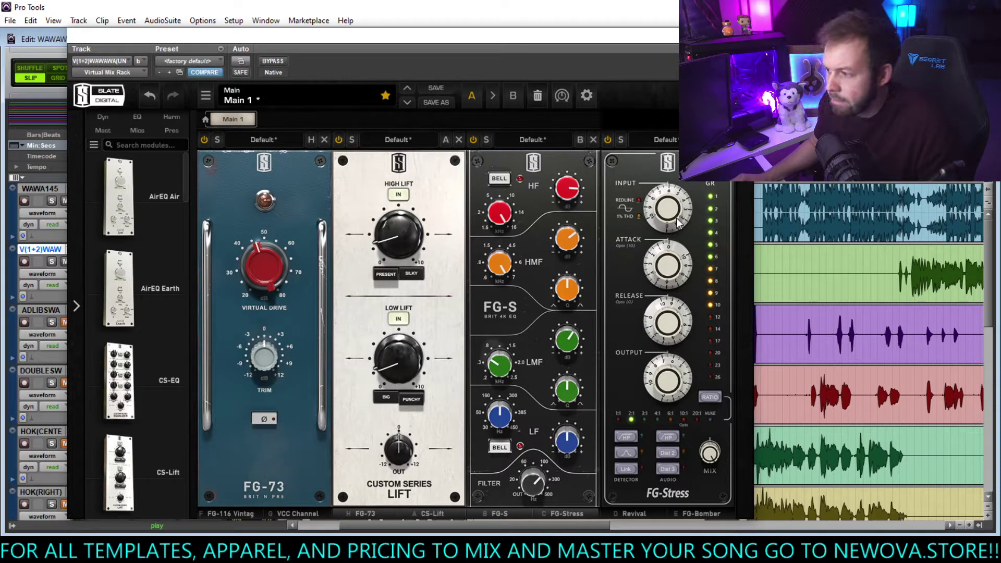
mouse_move(693, 196)
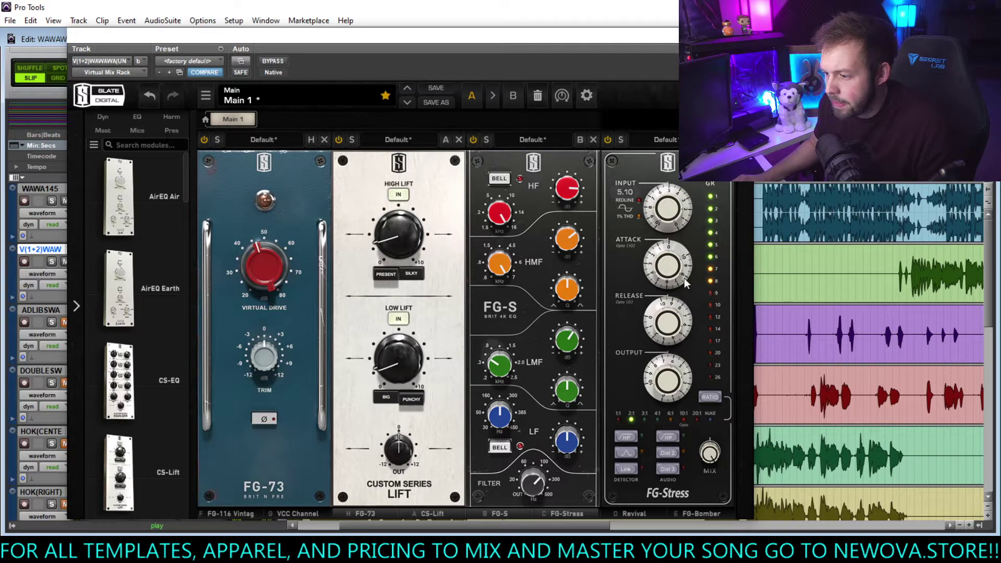
Set the FG-Stress compressor's output to about 4.60.
mouse_move(652, 388)
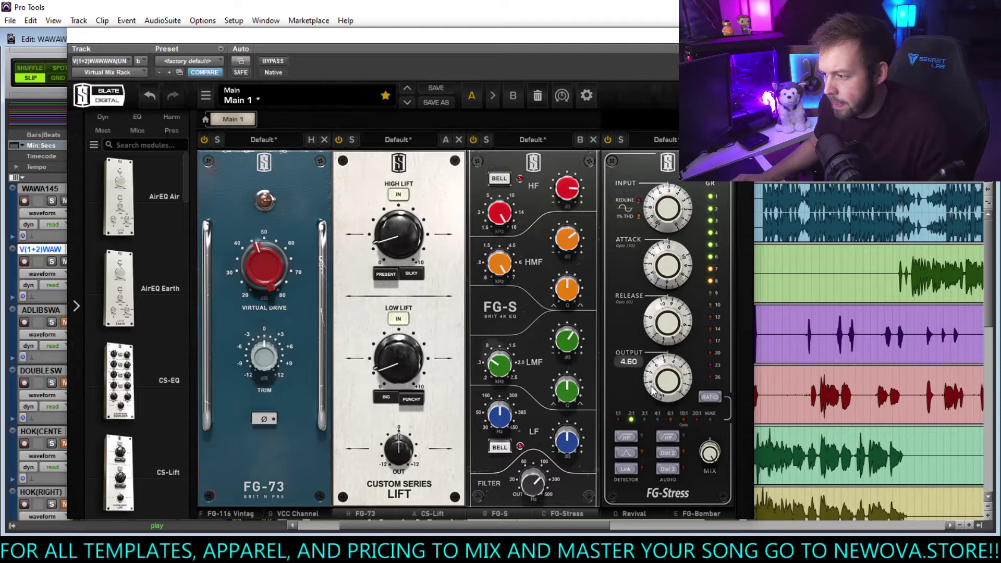
mouse_move(651, 388)
left_mouse_down()
mouse_move(658, 377)
mouse_move(664, 385)
left_mouse_up()
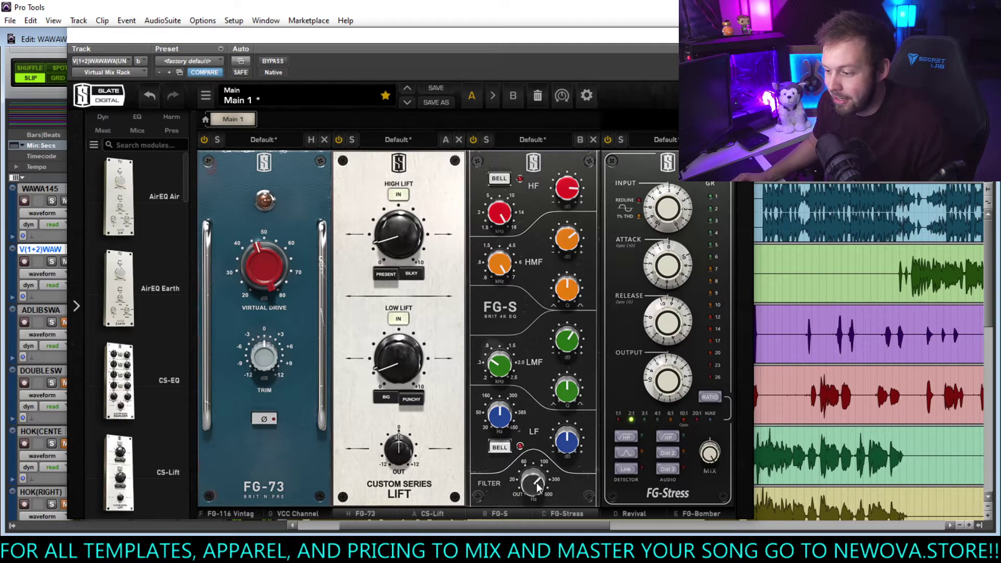
mouse_move(537, 486)
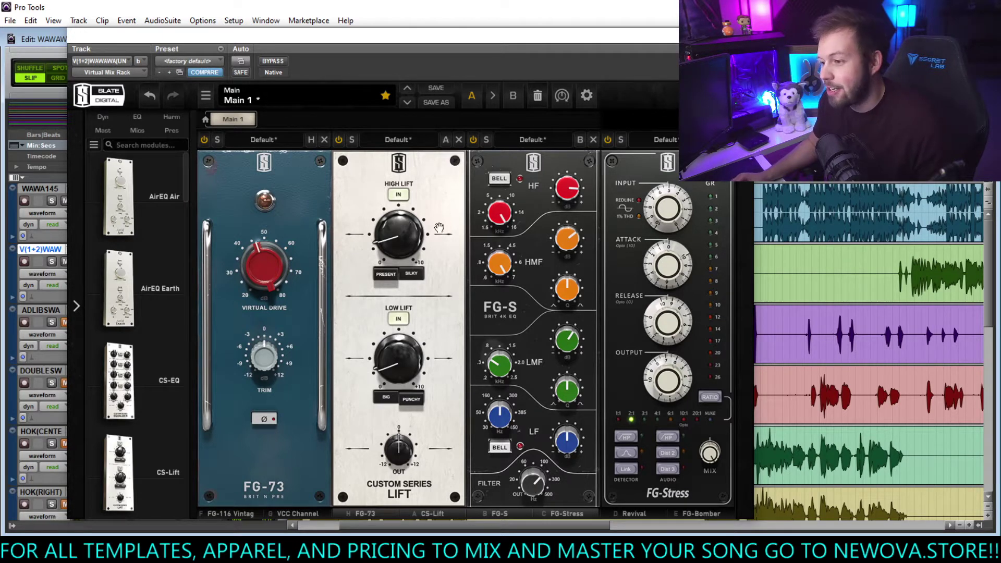
Switch on the Revival module and check the vocal chain's modules from the FG-116 through to the FG-Bomber.
left_click(696, 510)
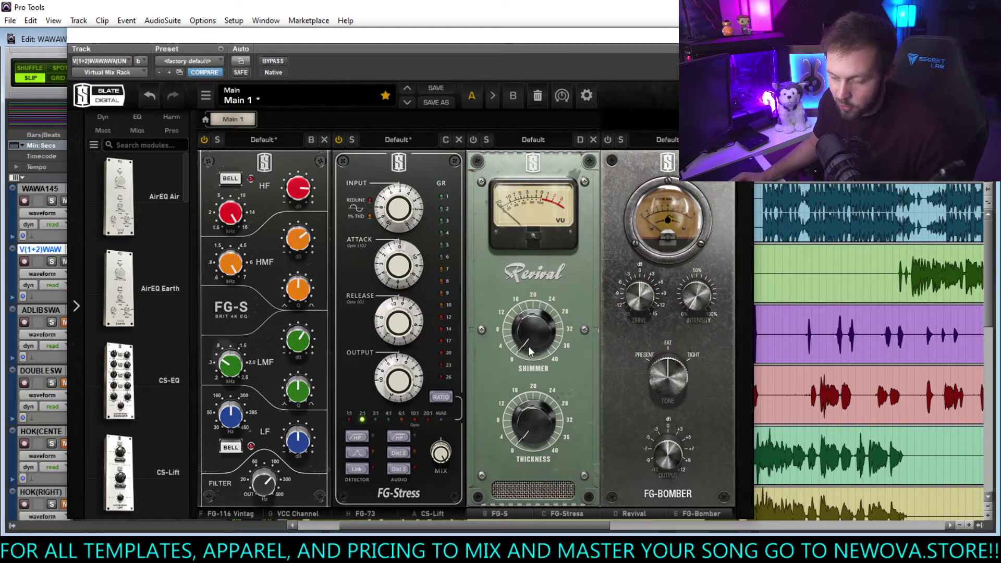
left_click(474, 136)
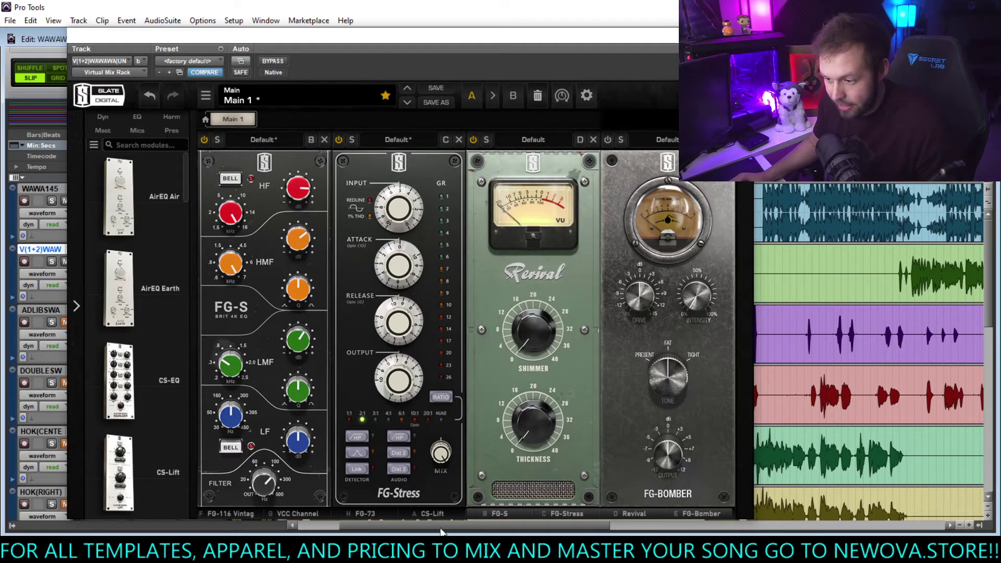
left_click(262, 515)
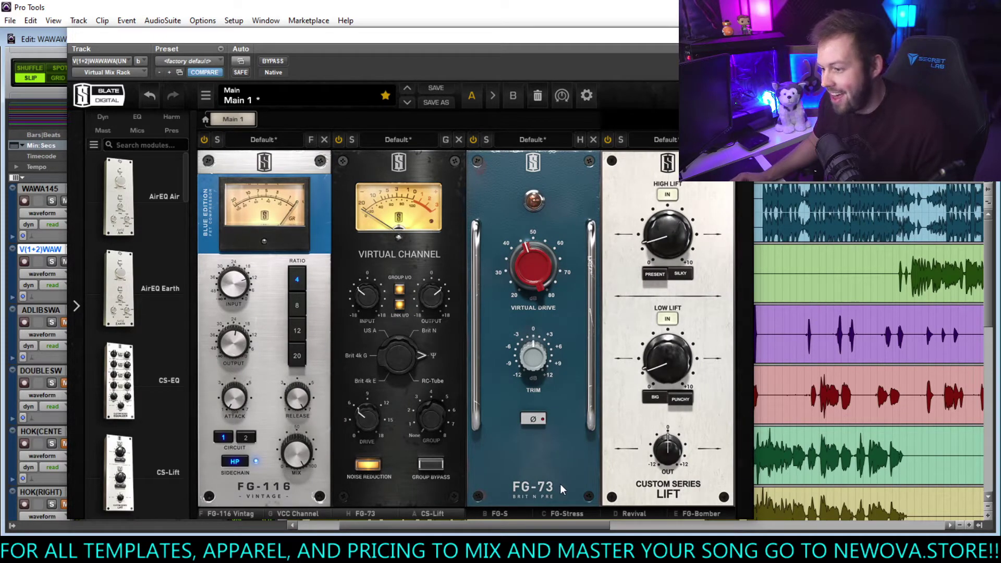
left_click(648, 507)
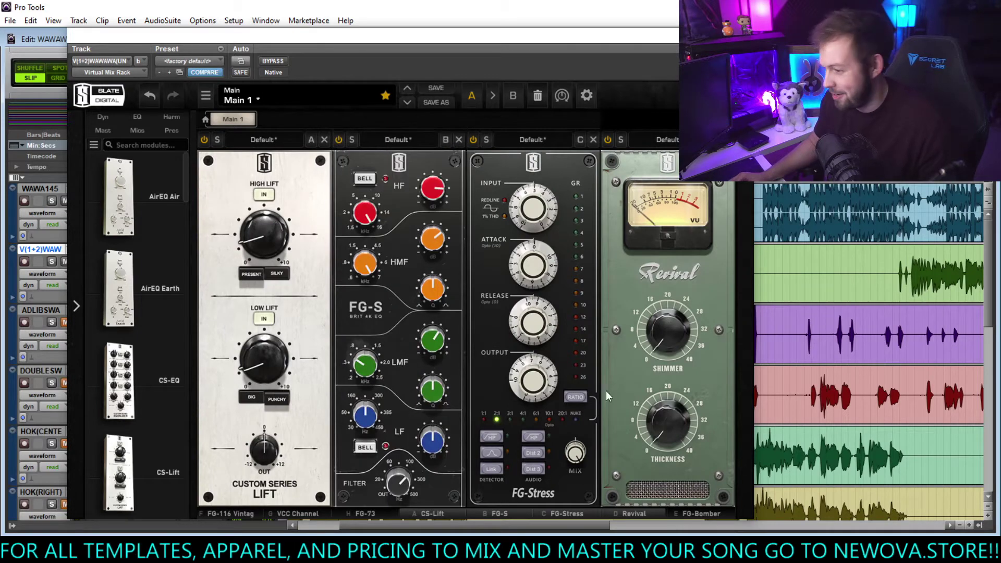
left_click(691, 512)
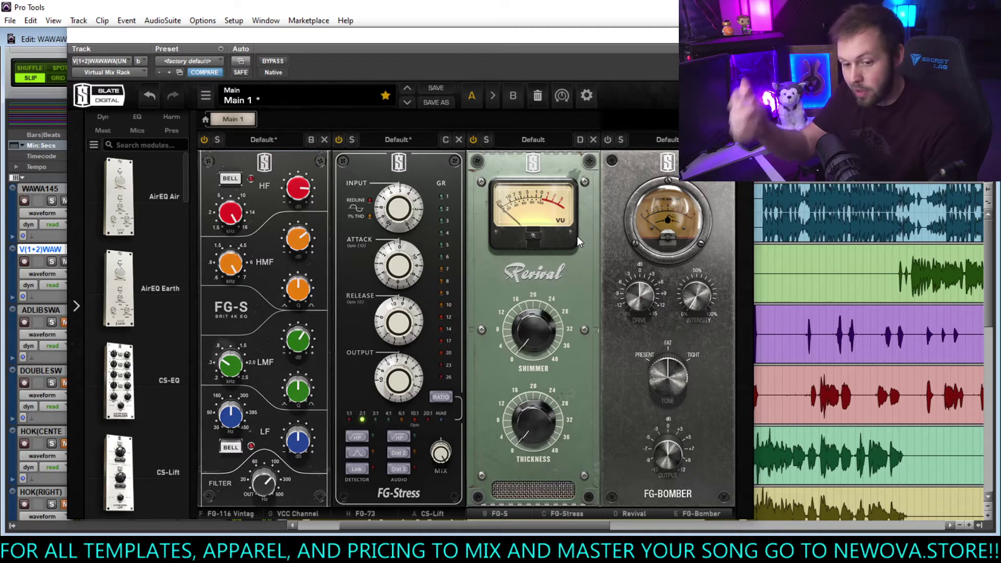
Play the song and set the Revival's Shimmer to about 8.80, raising its Thickness as well.
key("space")
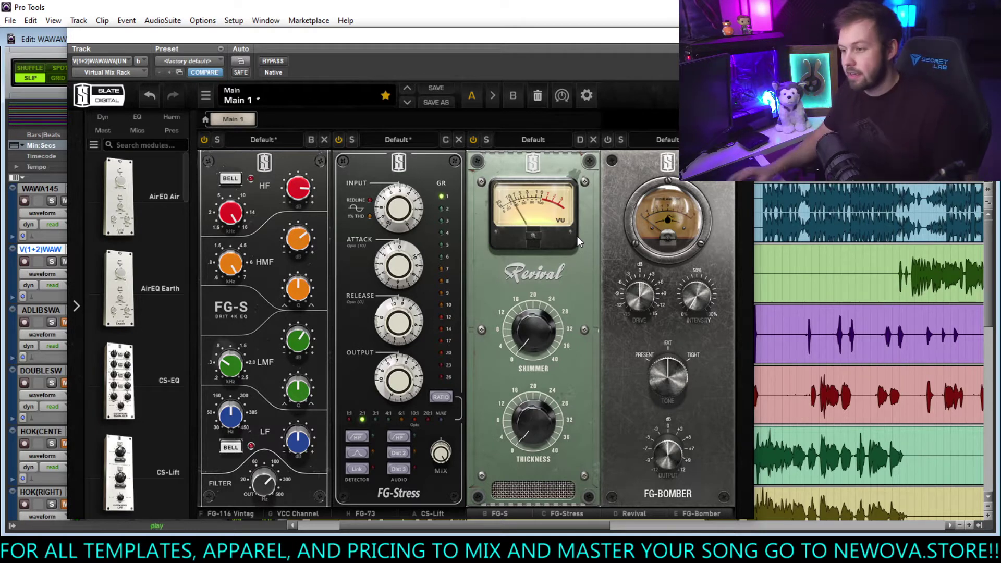
left_click_drag(543, 344, 543, 315)
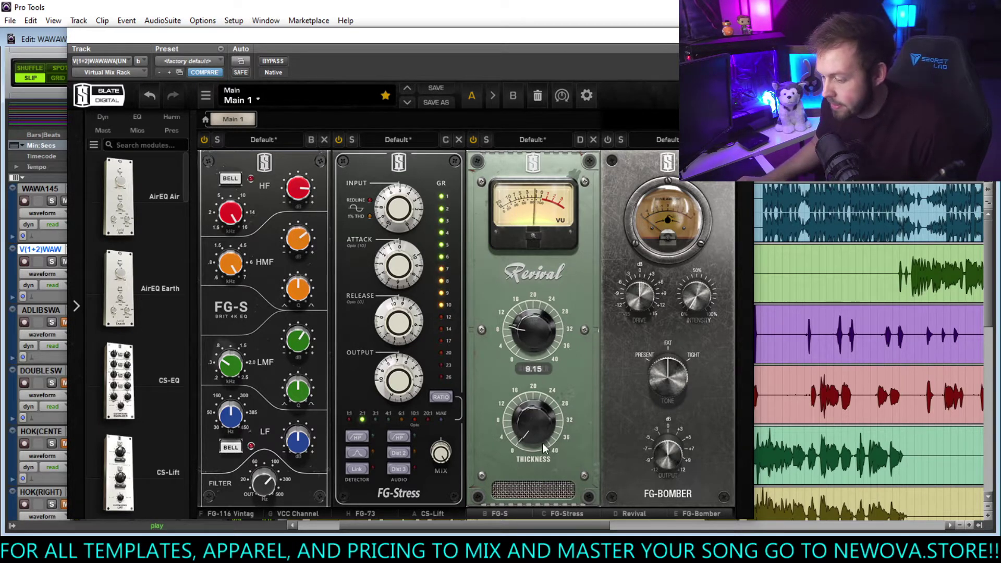
left_click_drag(543, 444, 542, 415)
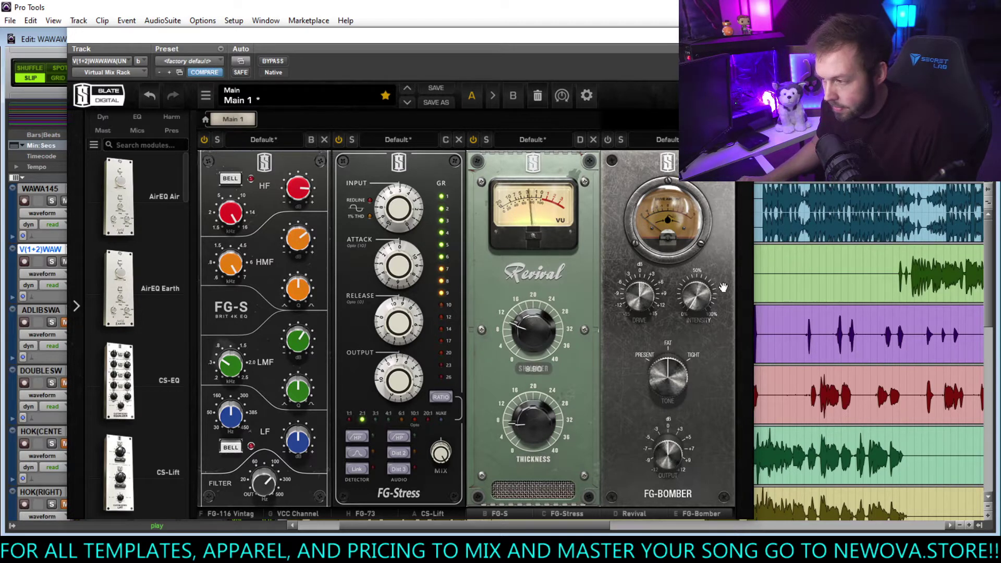
Switch on the FG-Bomber, set its drive to about -2.5 dB and adjust its intensity.
left_click(607, 139)
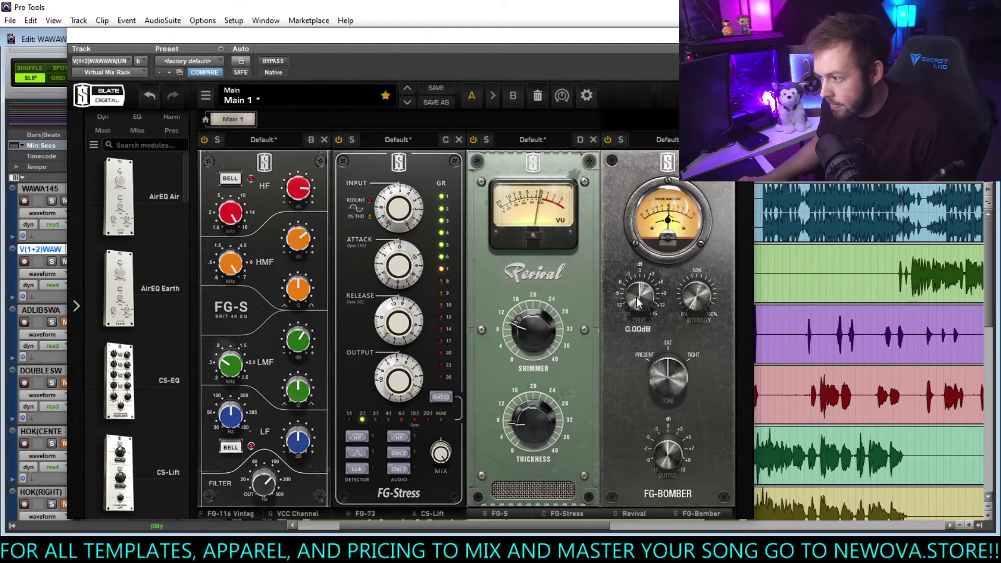
left_click_drag(620, 312, 619, 318)
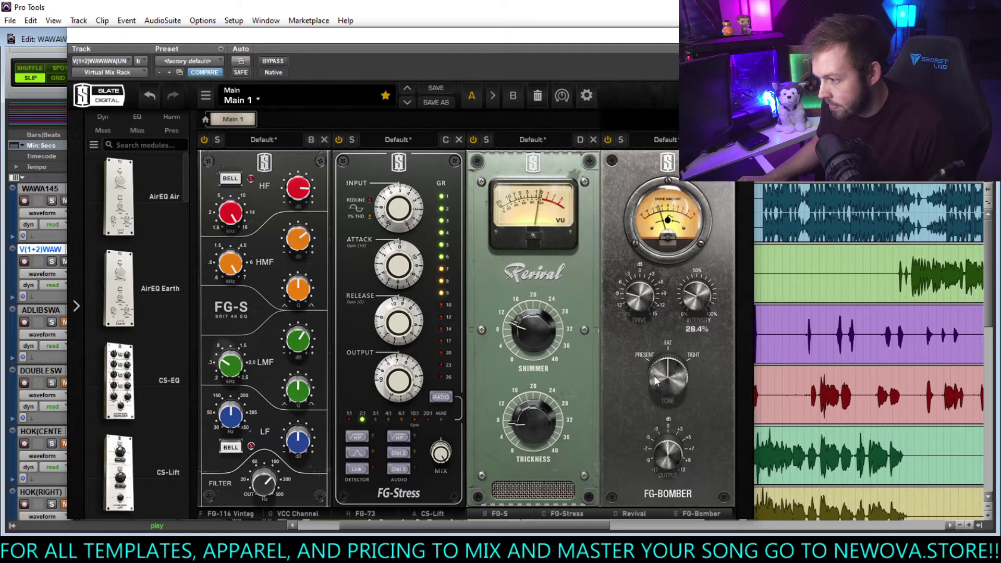
left_click_drag(668, 376, 647, 272)
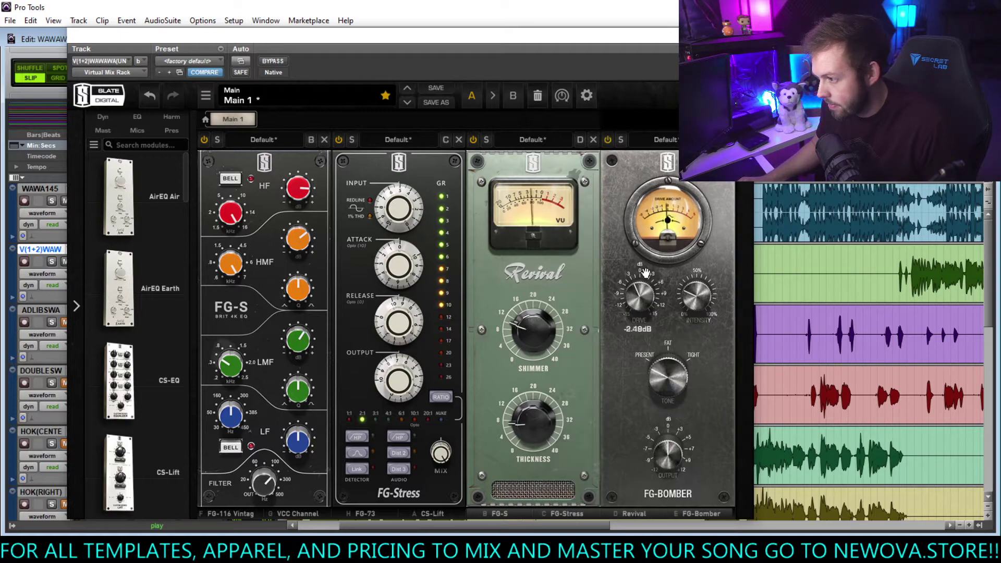
left_click_drag(705, 293, 705, 285)
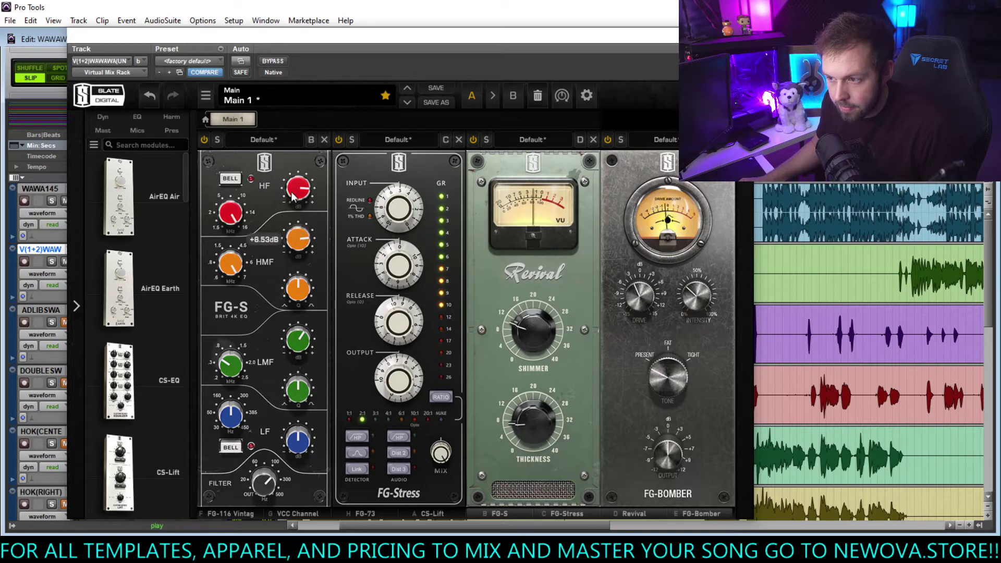
Fine-tune the FG-S EQ with an HMF gain of +8.53 dB, an adjusted HF gain and the filter at 75.1 Hz.
mouse_move(292, 196)
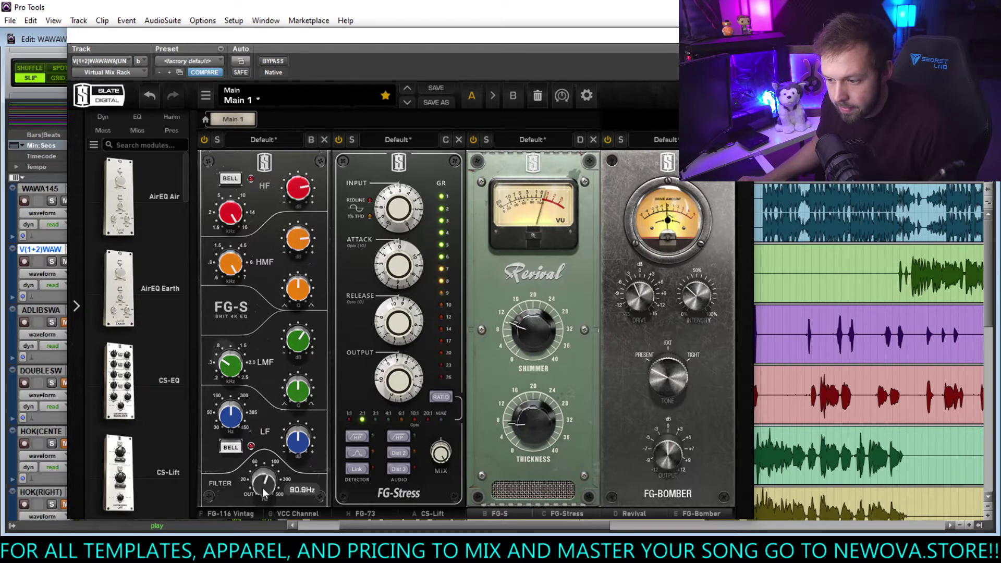
left_click_drag(262, 487, 261, 490)
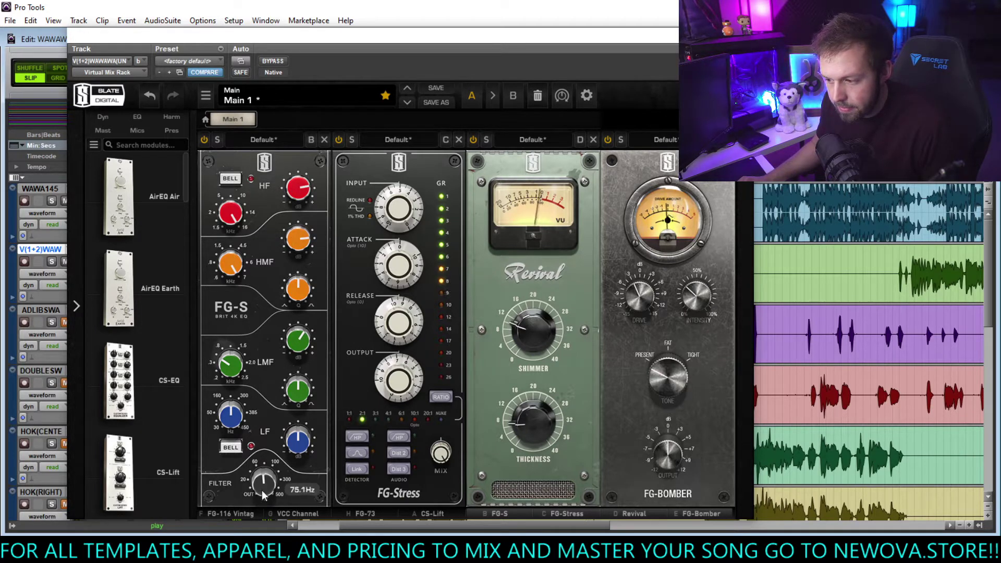
Raise the FG-Stress compressor's output to 6.40 and close the Virtual Mix Rack window.
mouse_move(397, 386)
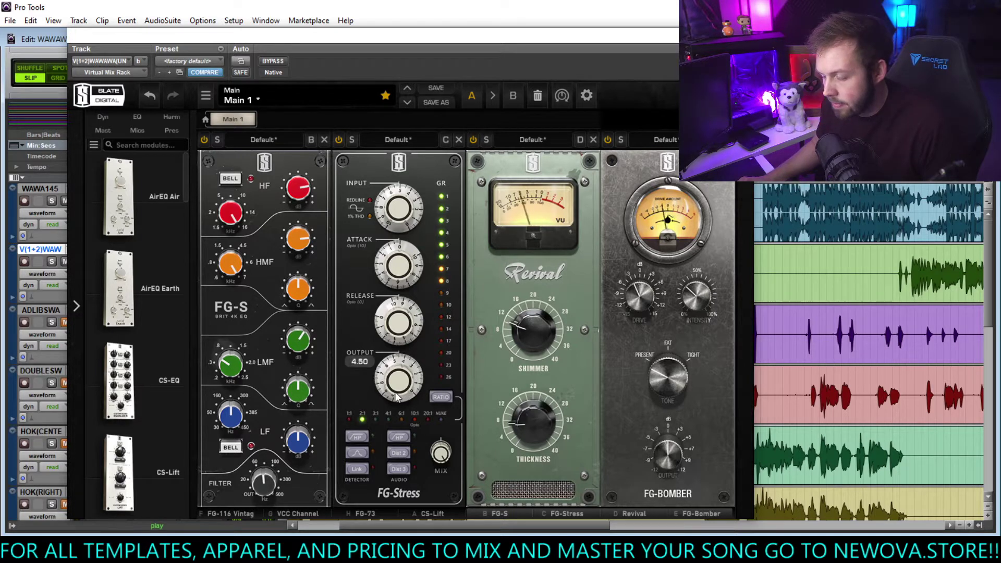
scroll(397, 386, "up", 2)
scroll(393, 386, "up", 2)
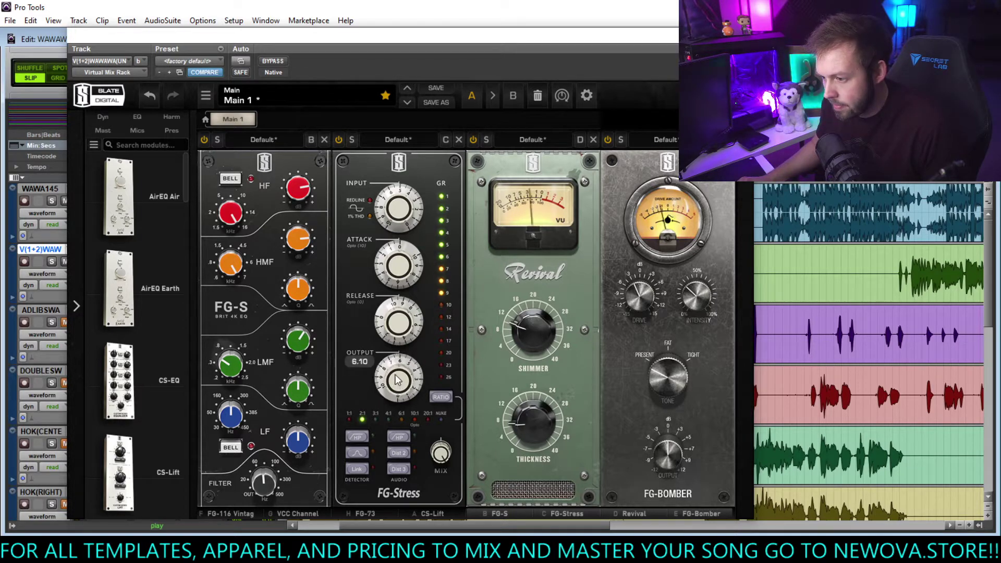
scroll(394, 386, "up", 2)
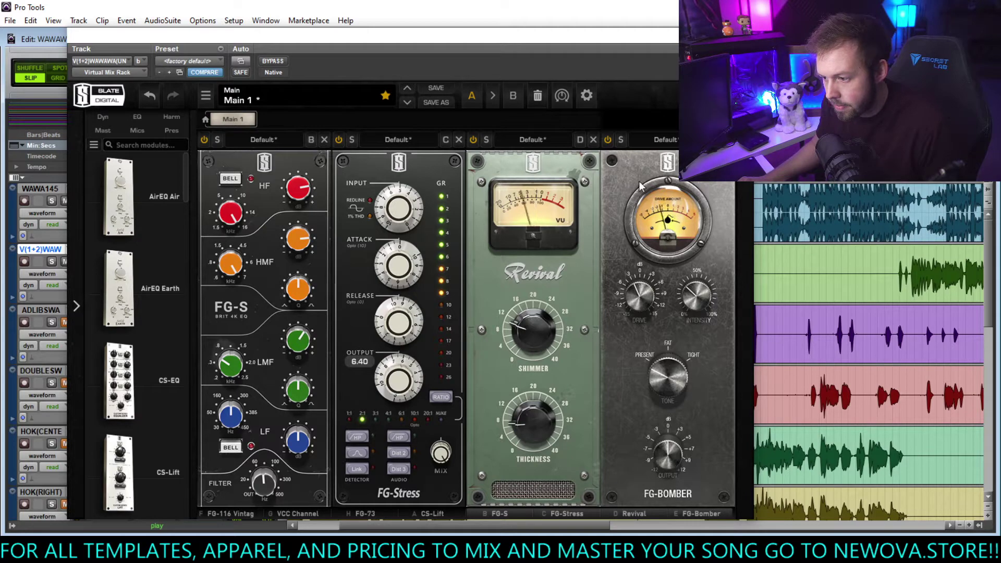
key("ctrl+w")
Insert the mono Eiosis E2Deesser from the Dynamics plug-ins on the verse vocal, in the slot below the VMR.
left_click(117, 275)
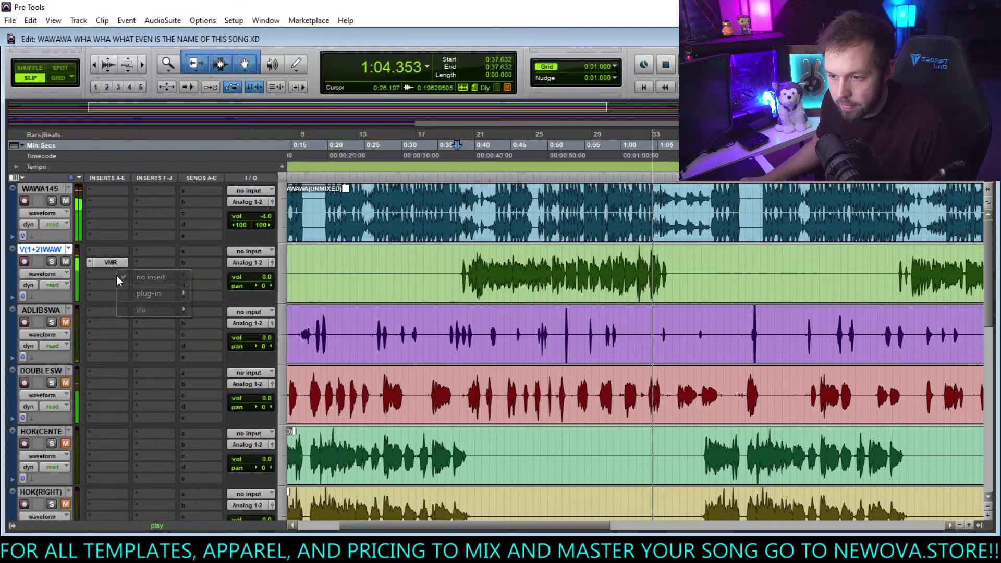
mouse_move(157, 293)
mouse_move(244, 304)
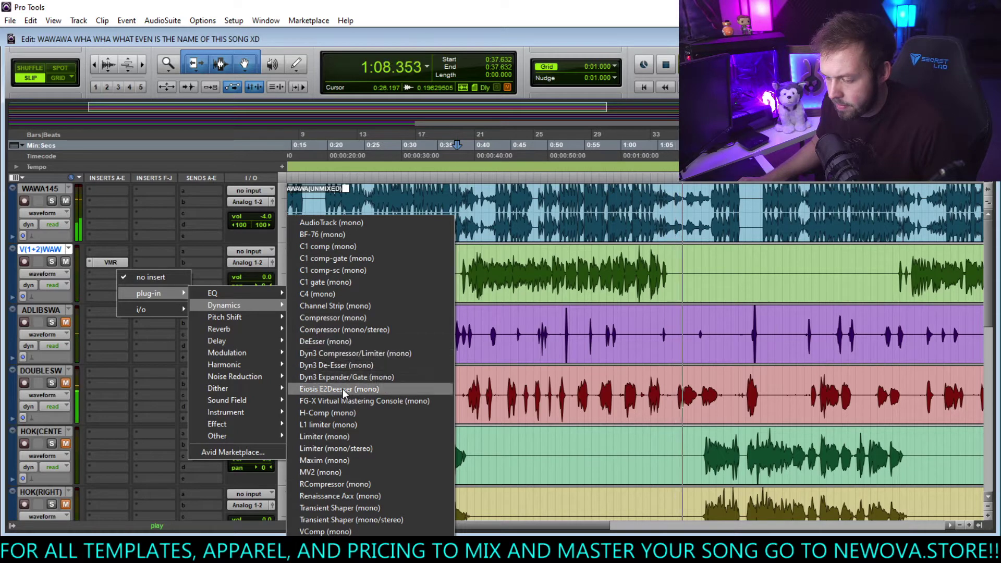
key("Escape")
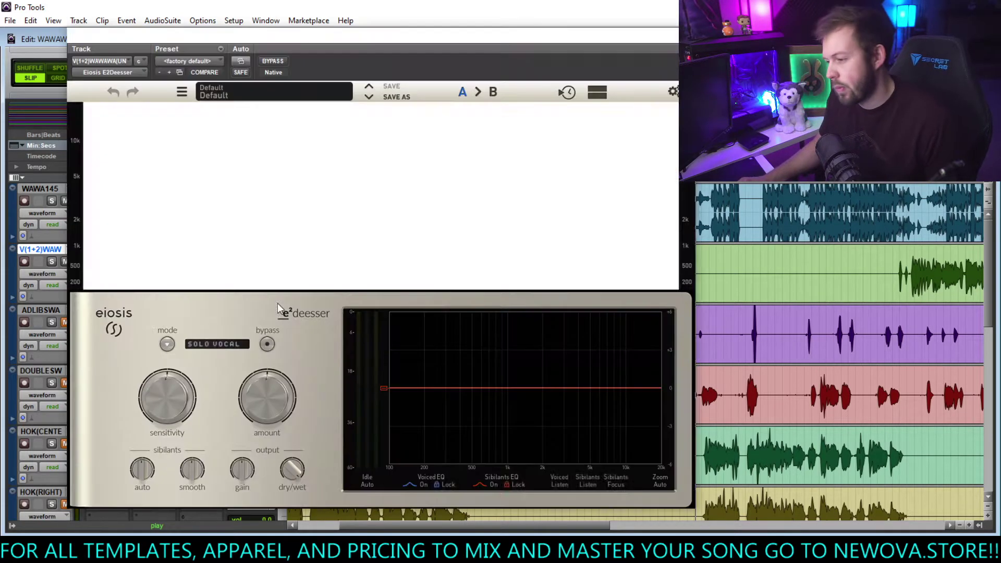
Play the next vocal passage, try the Dialog Auto De-ess preset, load Classic HiCut Split Band instead and hide the spectrogram.
left_click(896, 264)
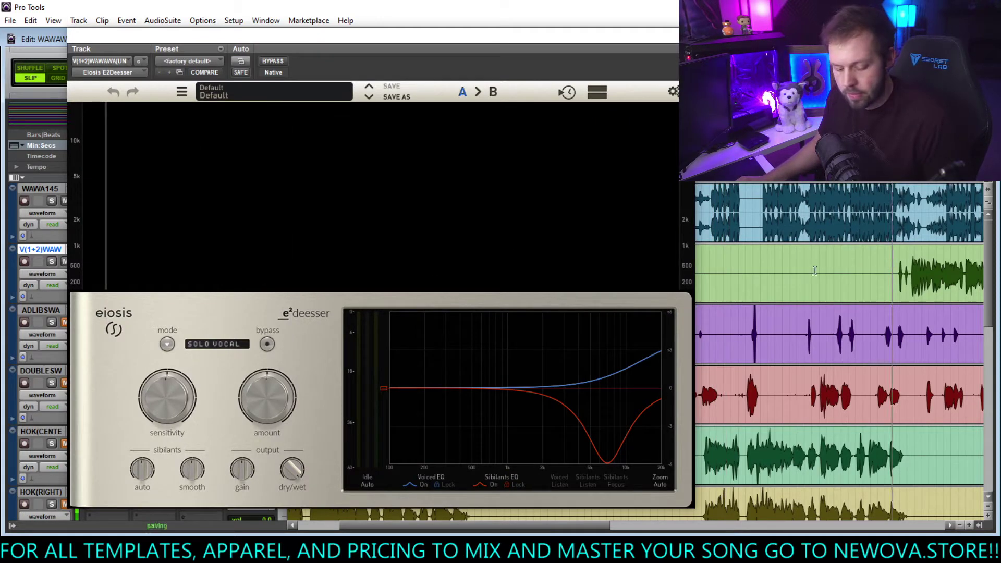
left_click(276, 97)
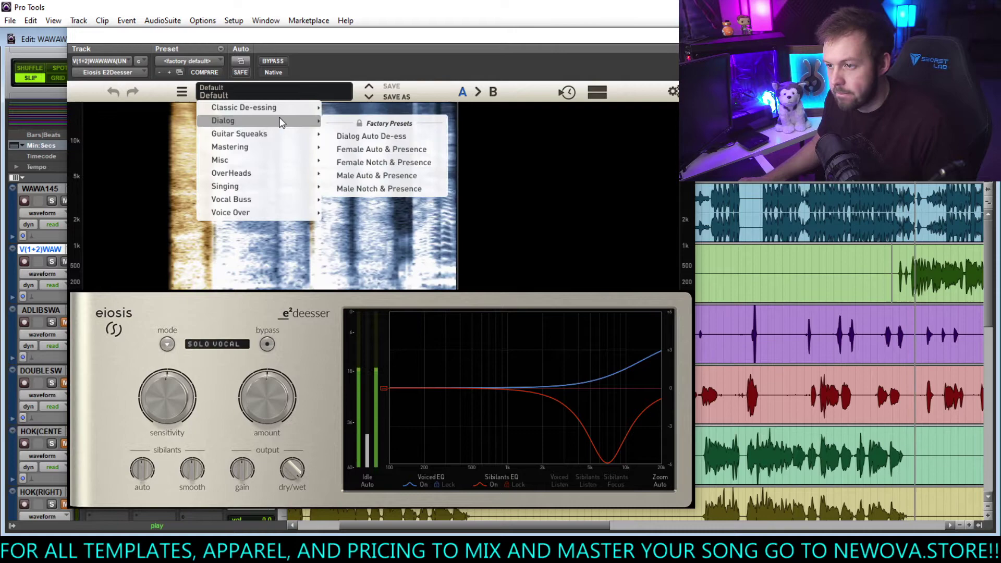
left_click(359, 136)
left_click(299, 95)
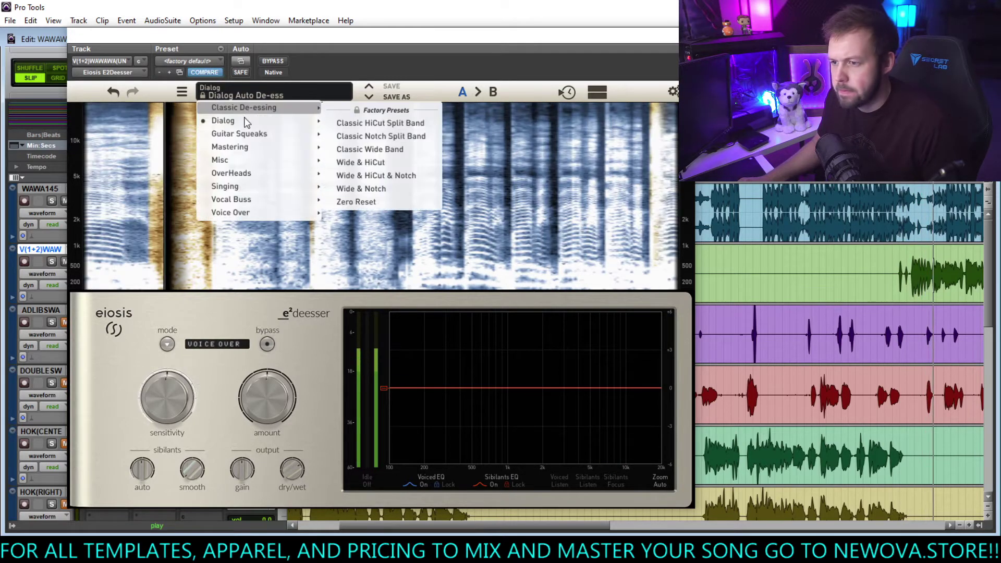
left_click(428, 119)
left_click(607, 94)
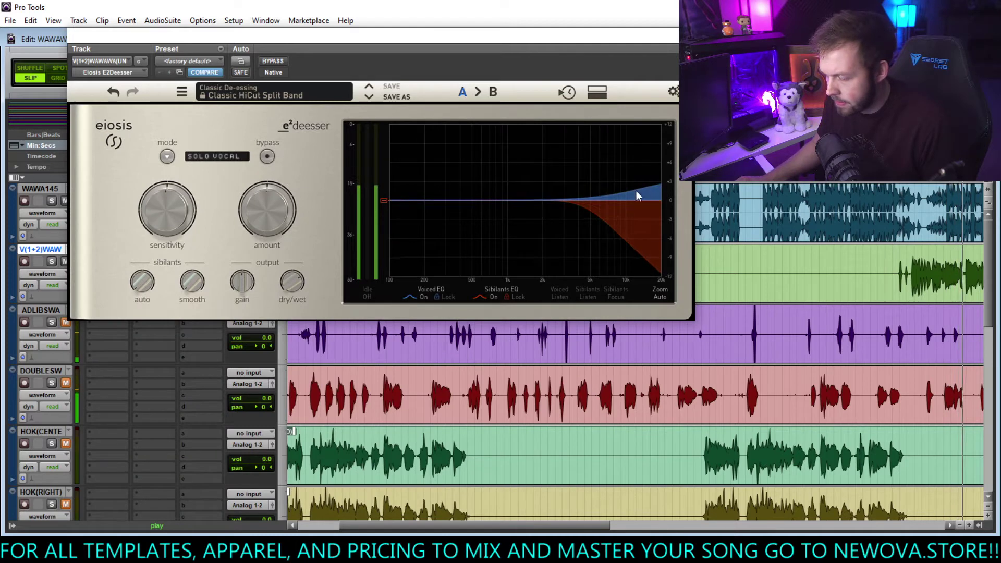
Set the de-esser's sensitivity to about 20.6% and its amount to 20%, and close its window.
mouse_move(167, 208)
left_mouse_down()
mouse_move(177, 224)
mouse_move(168, 217)
left_mouse_up()
left_click_drag(267, 211, 275, 222)
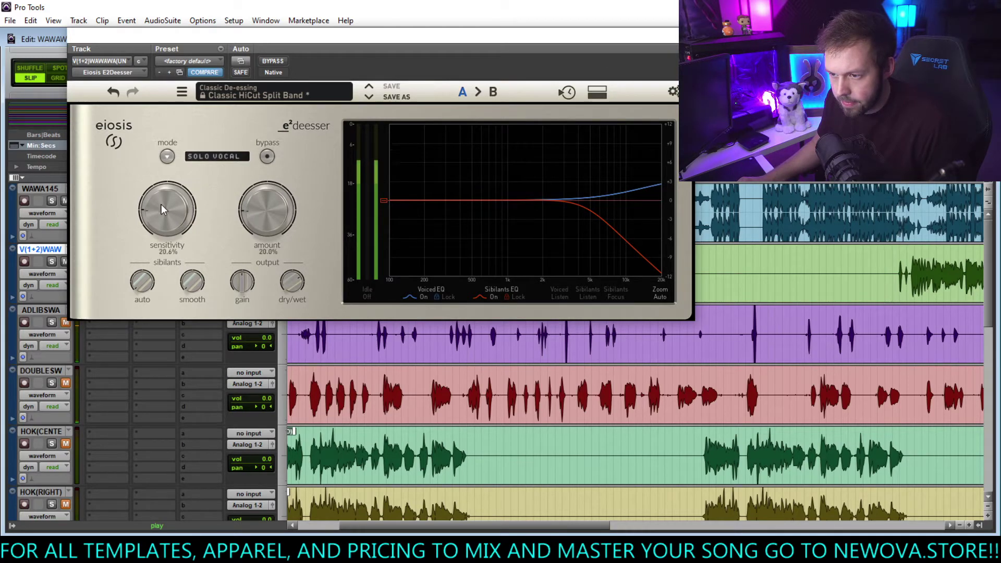
left_click(683, 35)
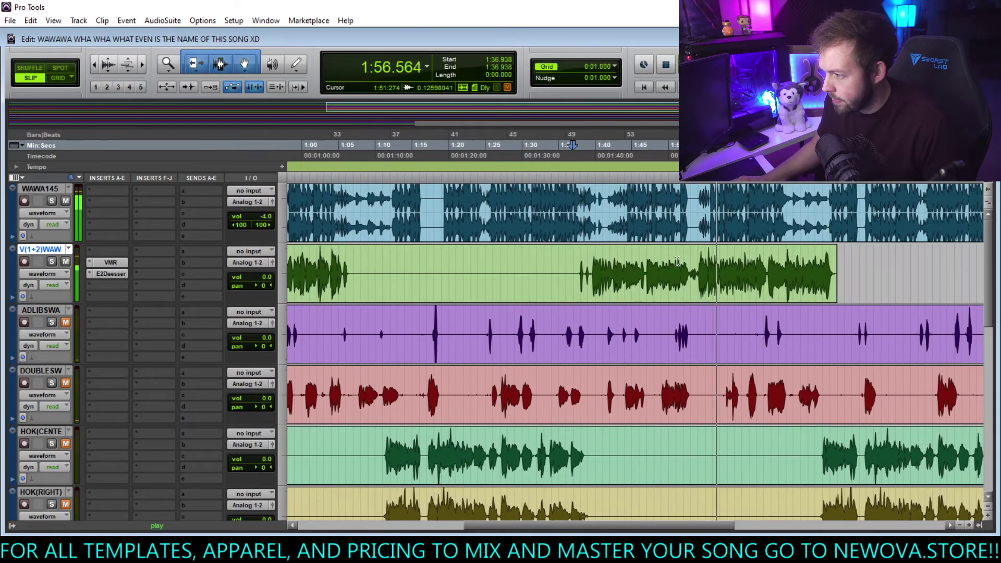
Reopen the verse vocal's Virtual Mix Rack and fine-tune the FG-Stress compressor's output during playback.
scroll(675, 259, "left", 3)
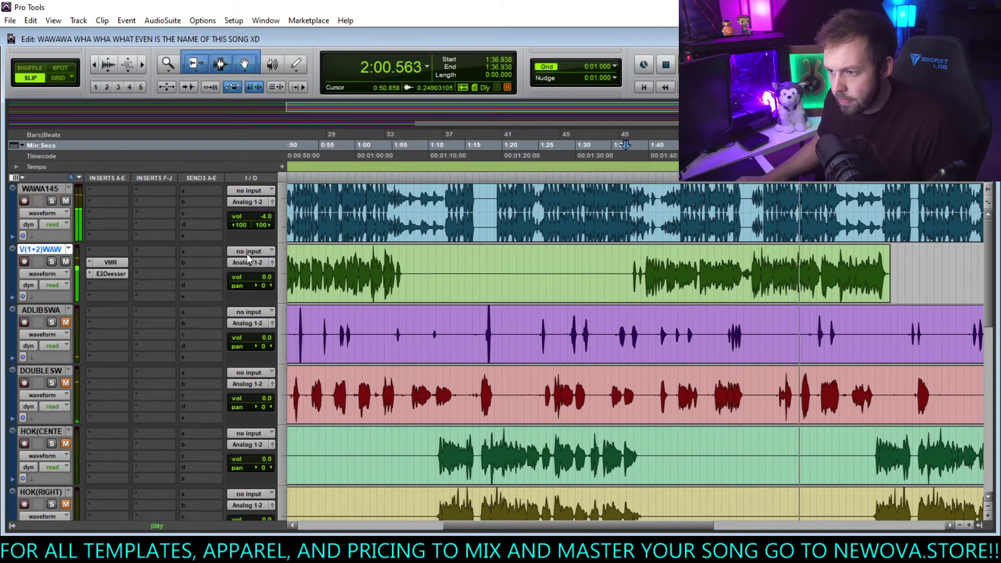
left_click(119, 262)
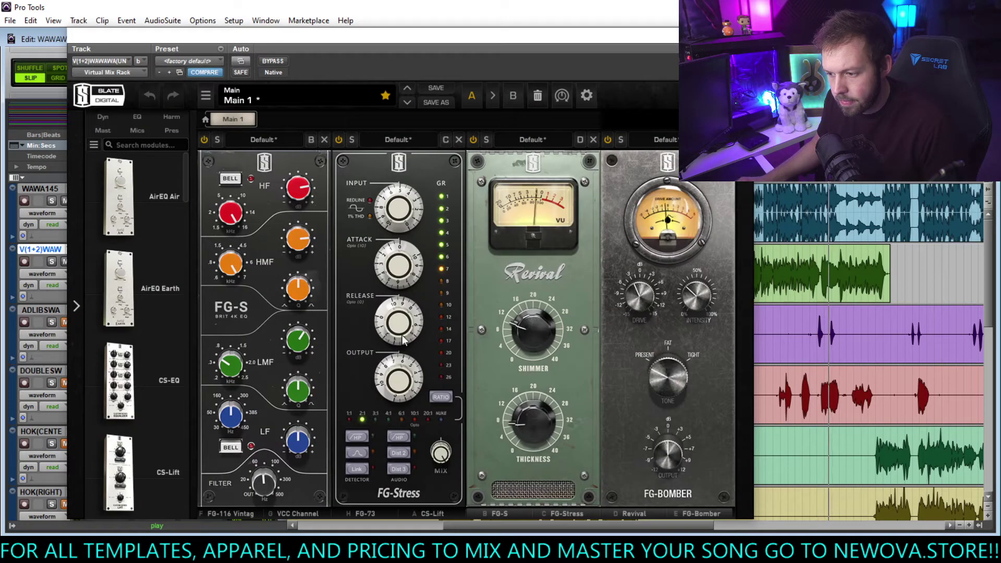
left_click_drag(377, 394, 392, 379)
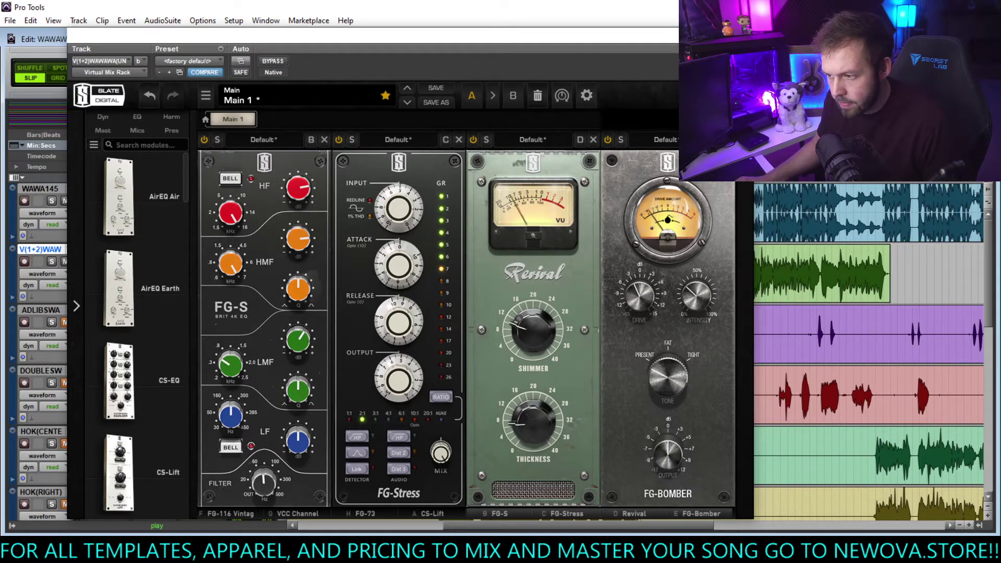
scroll(407, 384, "up", 1)
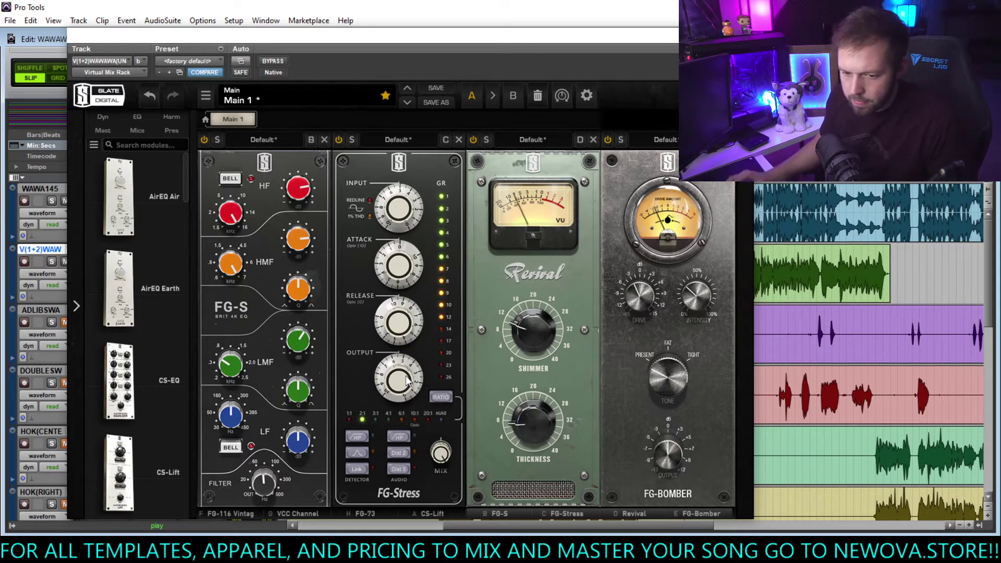
Move the plug-in window aside, raise the WAWA145 beat track's volume slightly, and bring the window back.
left_click_drag(359, 40, 697, 98)
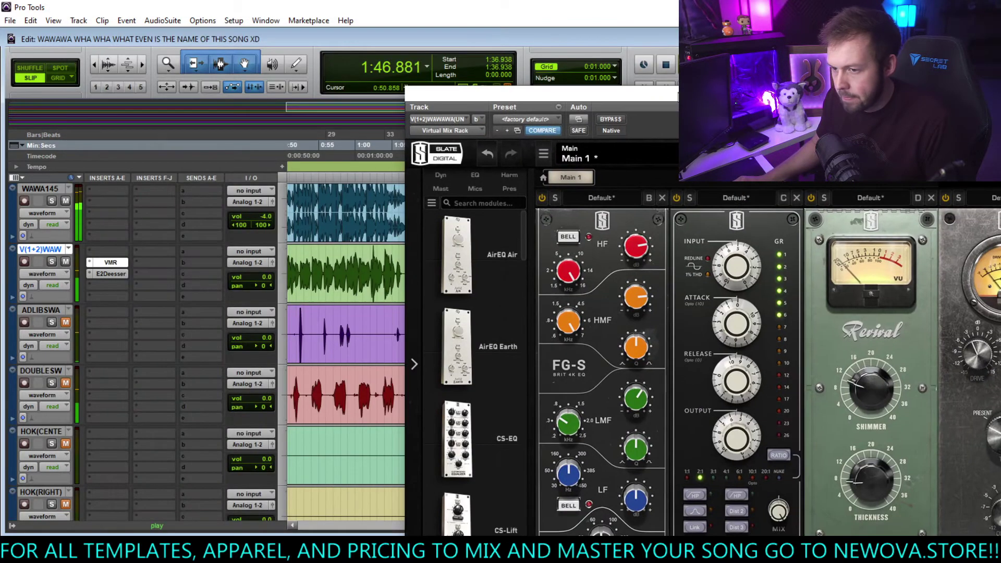
left_click_drag(268, 216, 268, 214)
left_click_drag(563, 96, 315, 59)
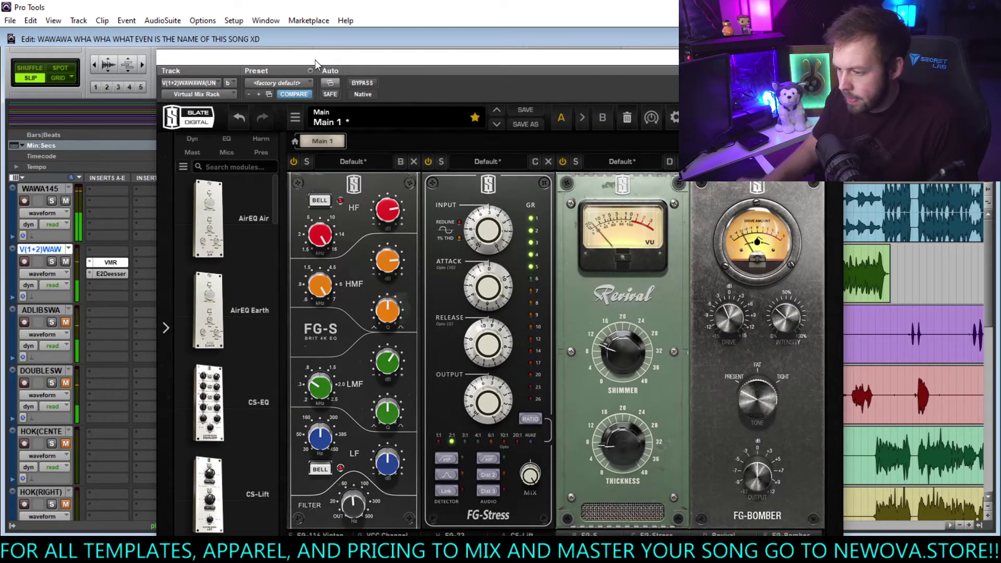
Fine-tune the FG-Stress compressor's output around 6 while the verse plays, and close the plug-in window.
mouse_move(485, 394)
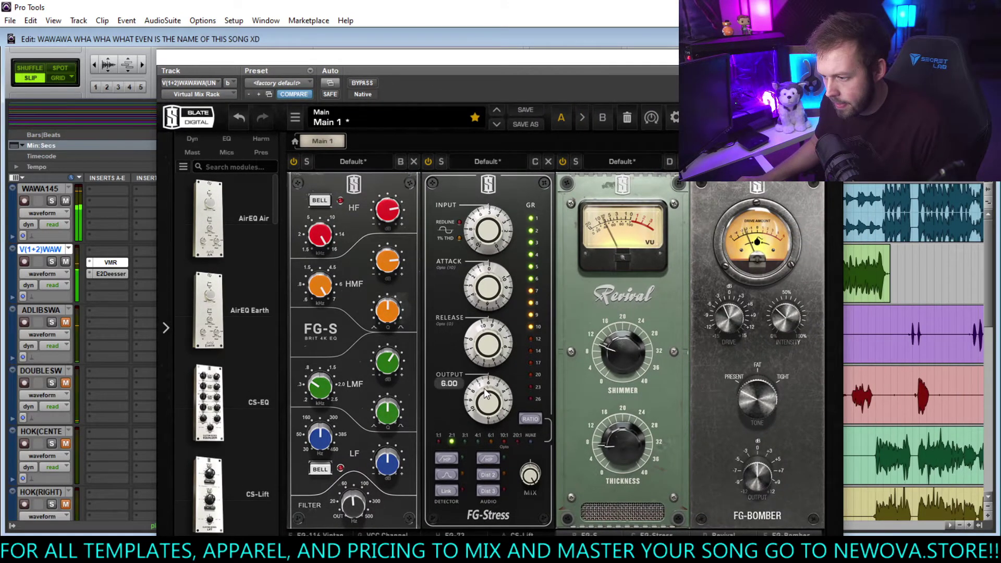
scroll(485, 395, "down", 2)
scroll(485, 396, "up", 1)
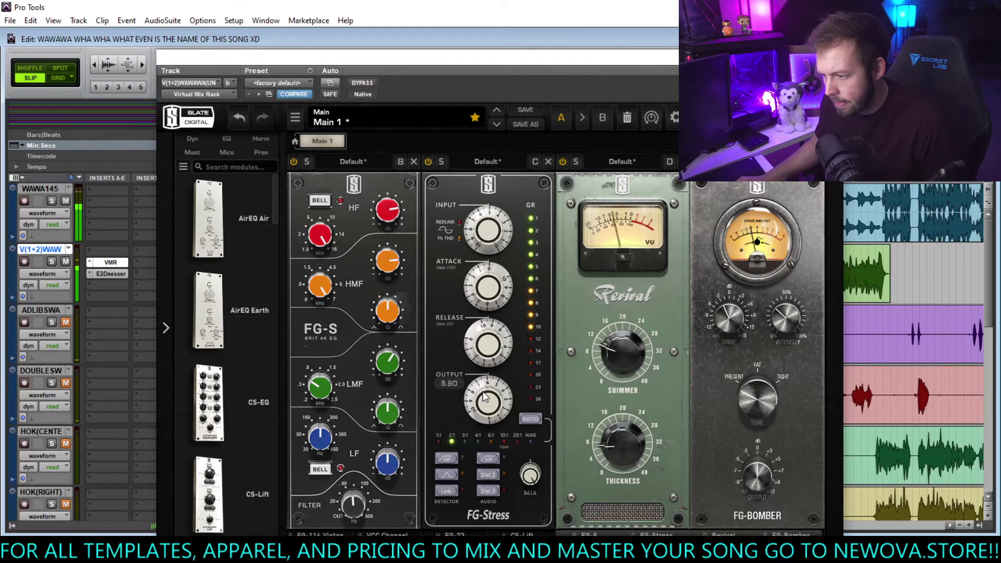
scroll(485, 395, "up", 1)
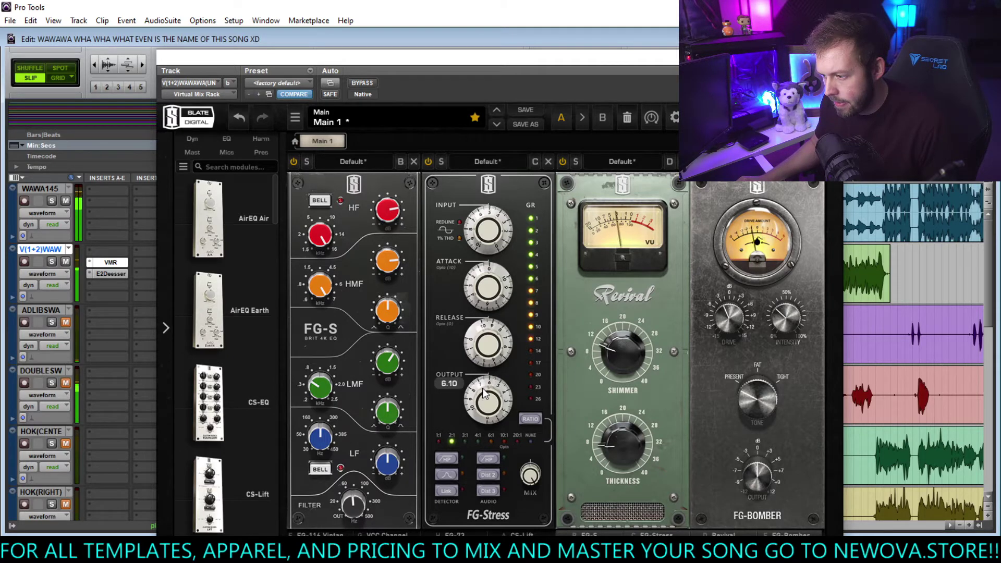
scroll(485, 394, "down", 1)
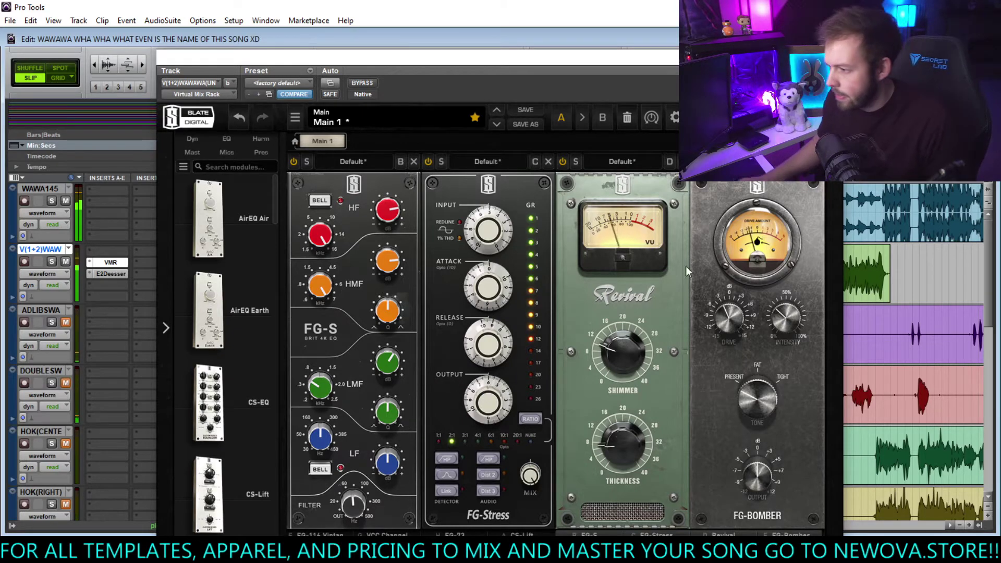
key("ctrl+alt+shift+w")
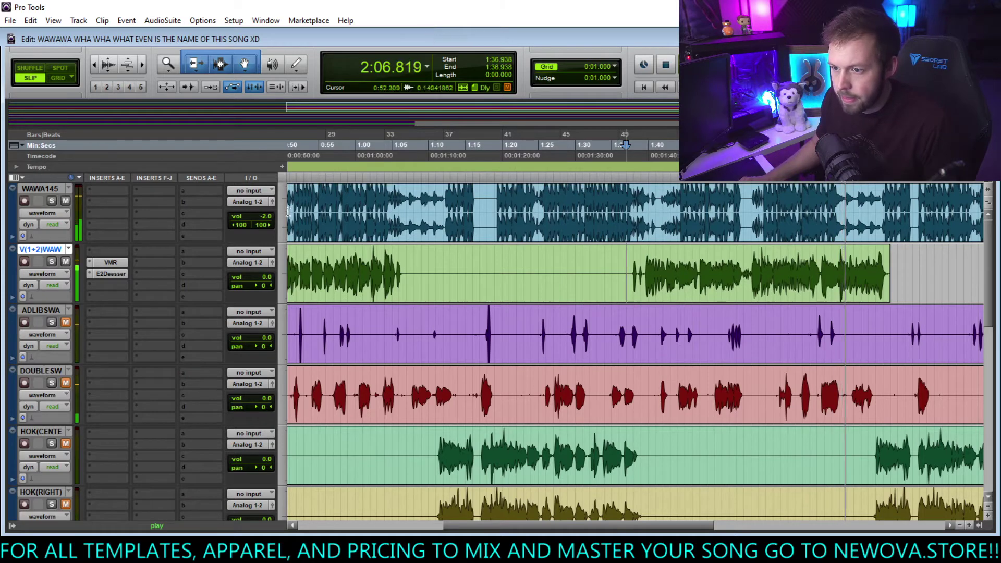
Create two new stereo Aux Input tracks.
scroll(276, 271, "down", 10)
key("ctrl+n")
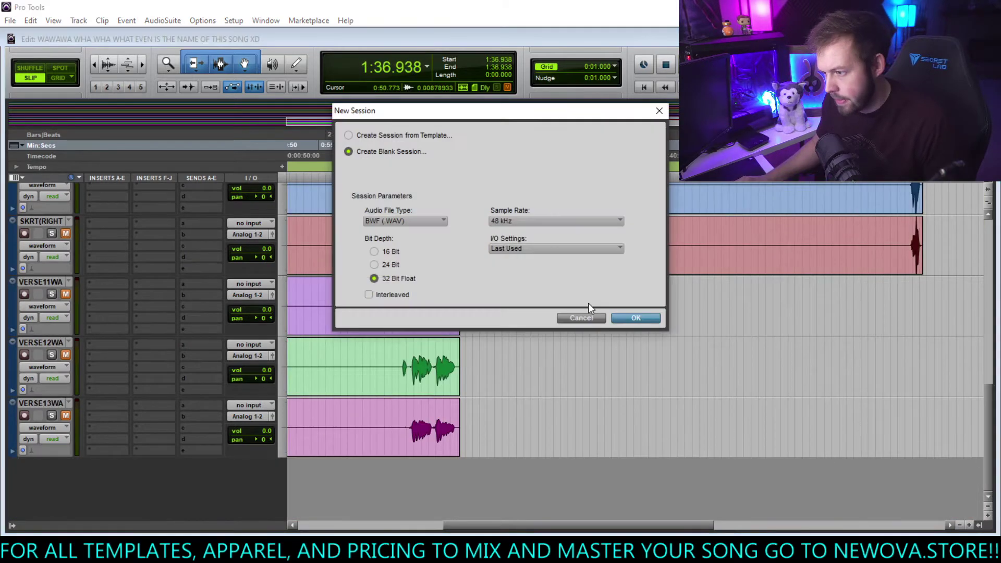
left_click(575, 317)
key("ctrl+shift+n")
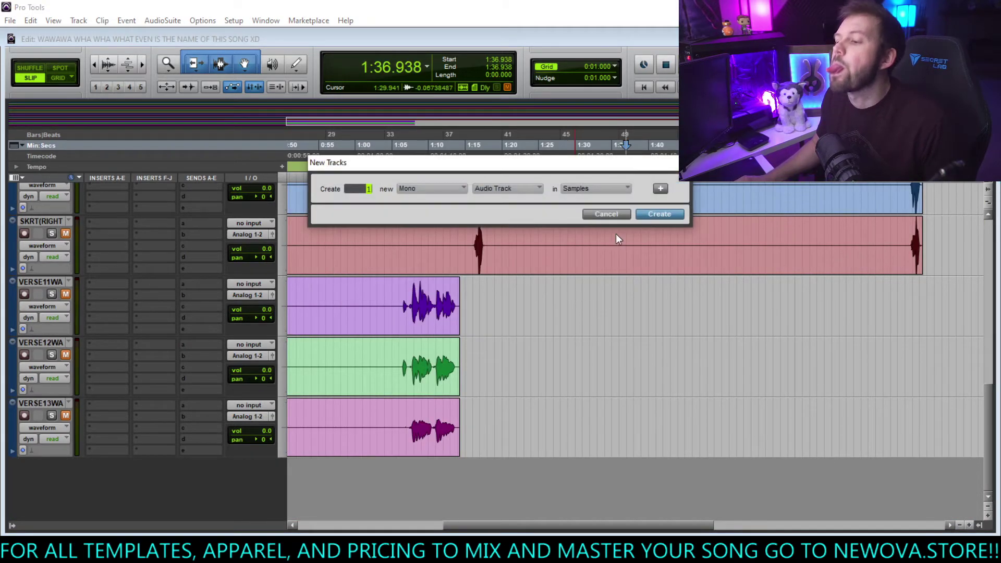
left_click(428, 187)
left_click(449, 208)
left_click(499, 189)
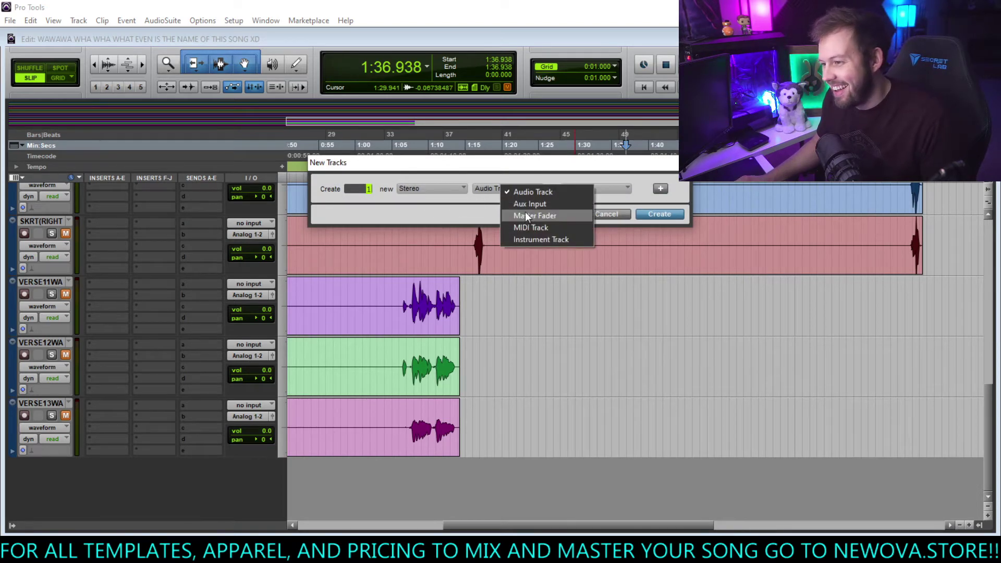
left_click(525, 204)
type("2")
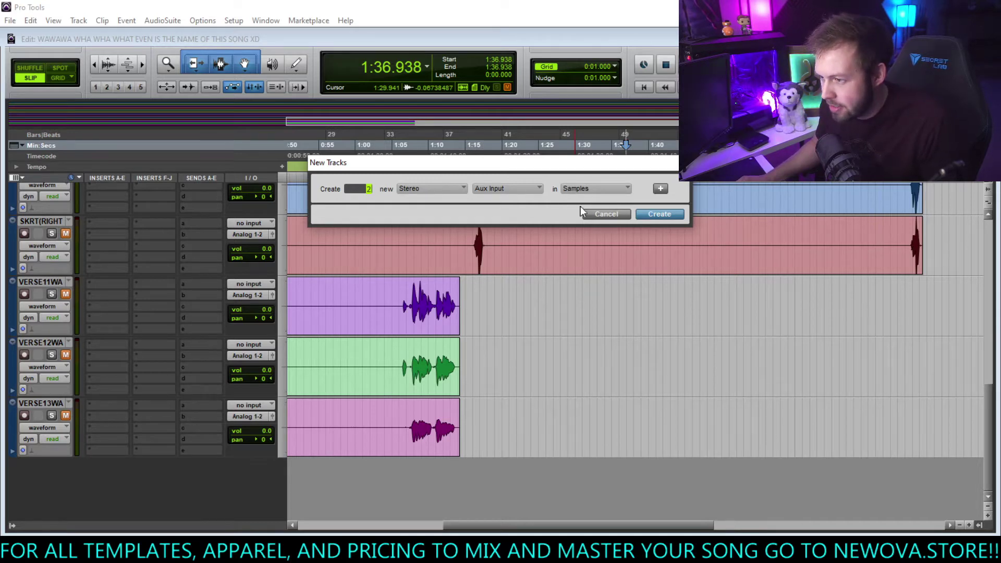
left_click(659, 214)
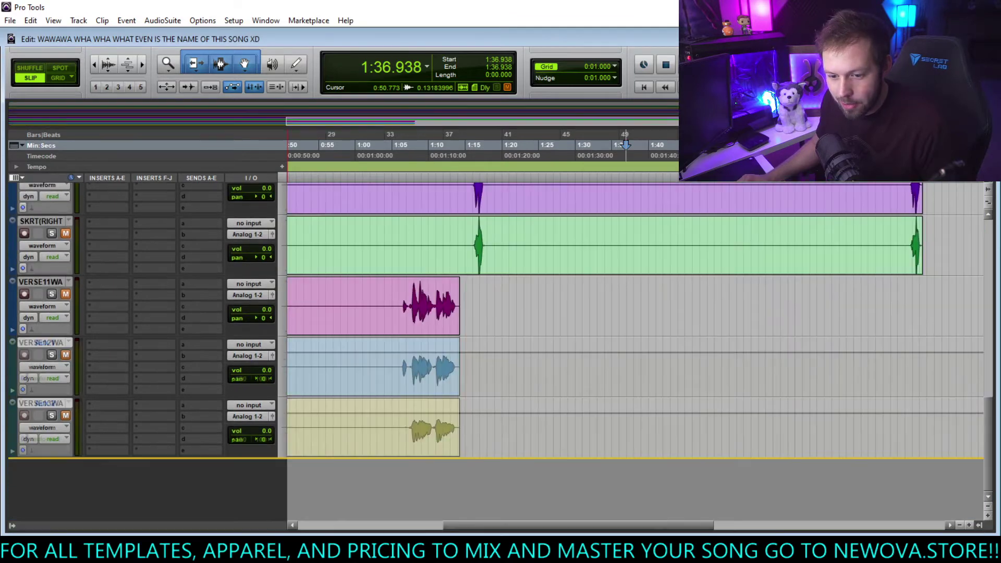
Start playback at about 0:36.7, just before the first verse vocal passage.
scroll(47, 356, "up", 10)
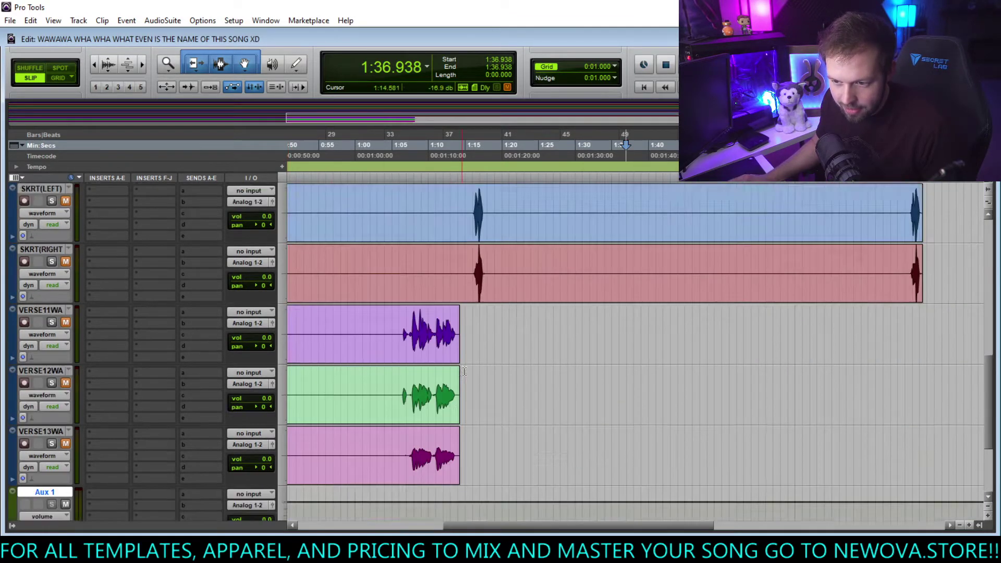
scroll(559, 358, "left", 5)
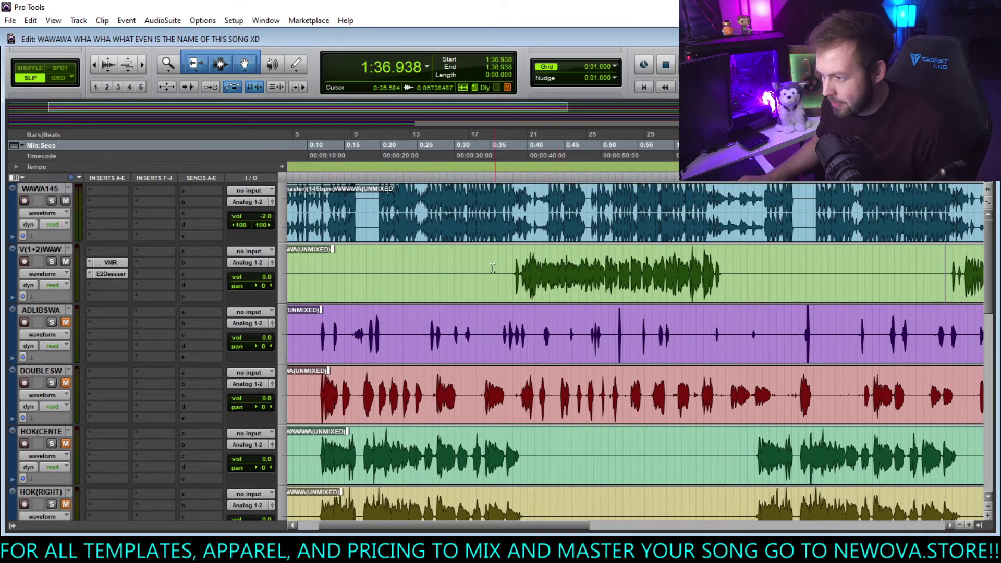
left_click(503, 266)
scroll(504, 266, "down", 4)
scroll(521, 266, "up", 4)
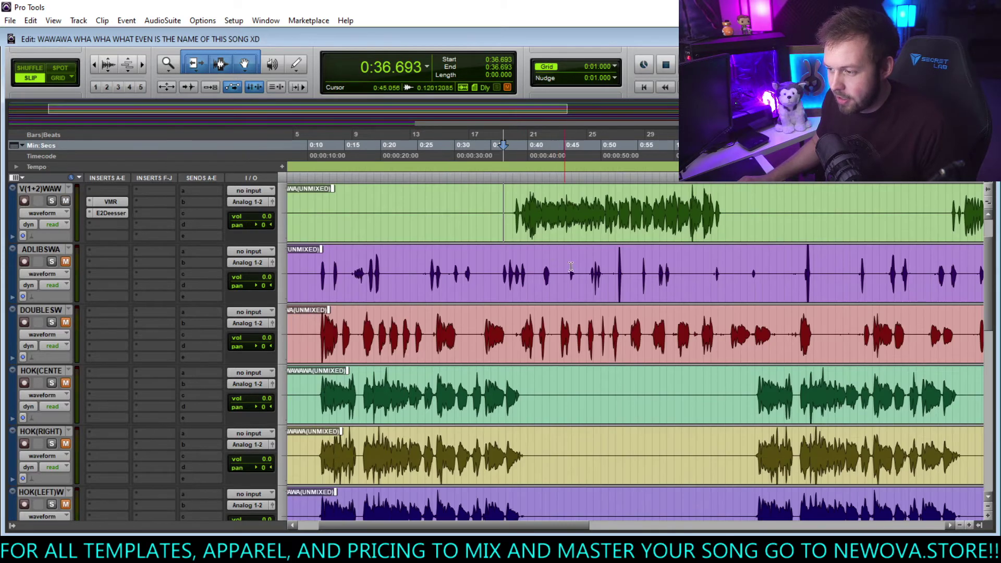
scroll(584, 264, "left", 2)
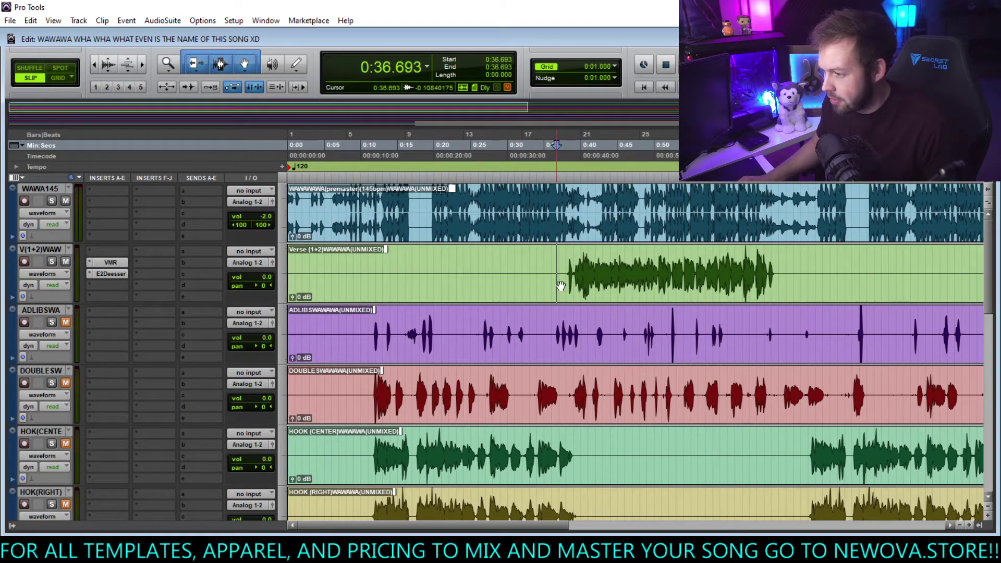
scroll(663, 402, "down", 10)
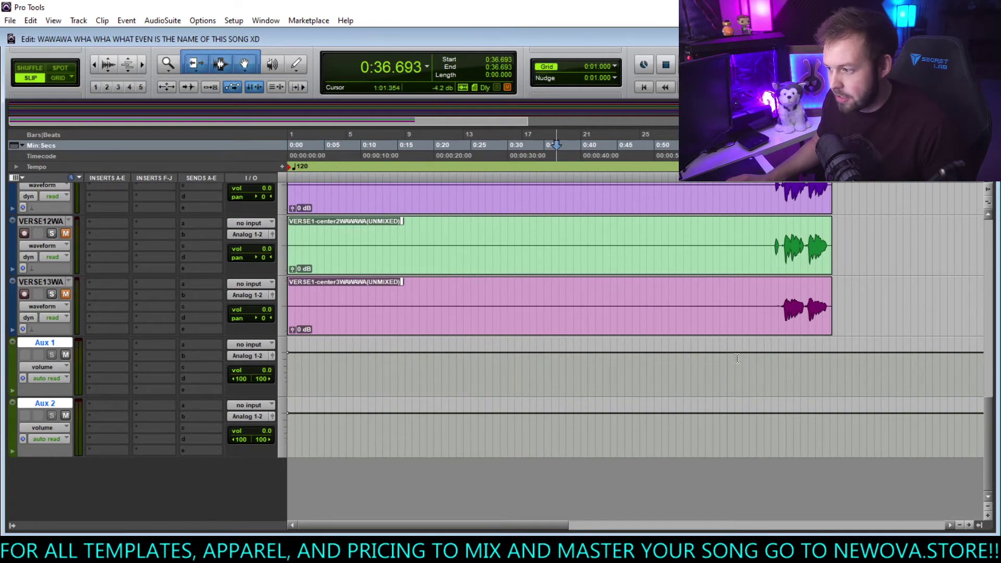
scroll(711, 369, "up", 10)
scroll(583, 315, "right", 3)
scroll(584, 323, "left", 3)
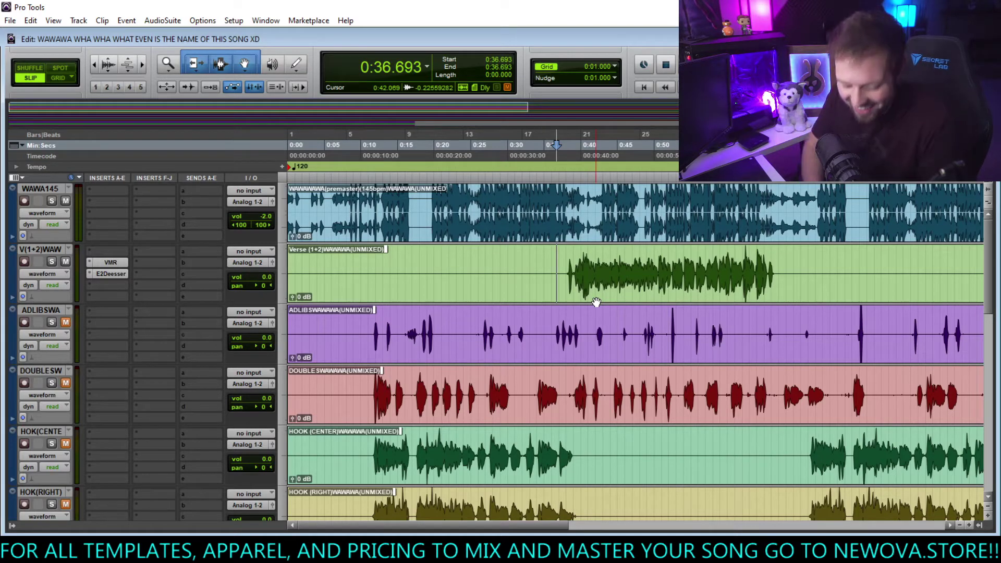
key("space")
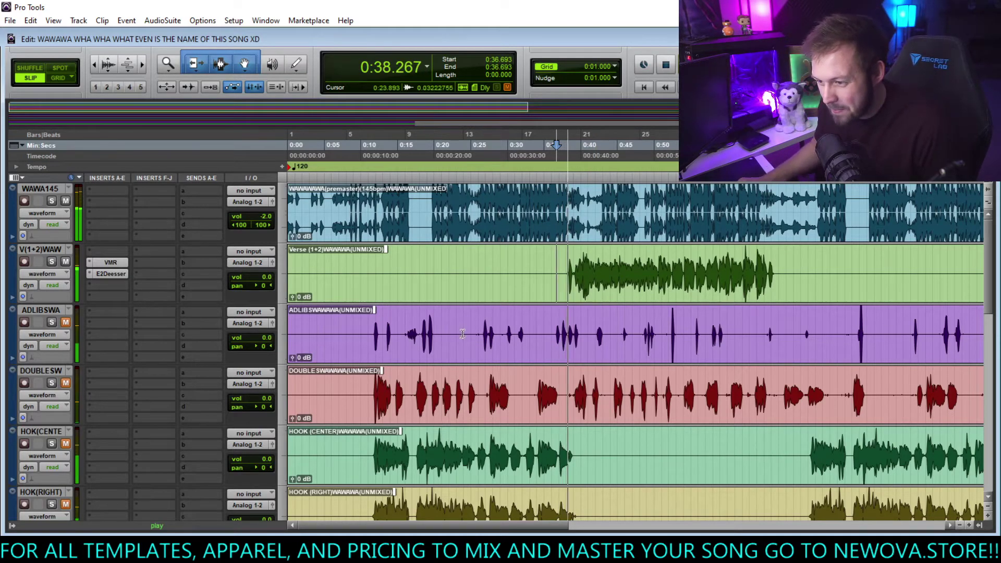
Insert the stereo Lustrous Plates reverb on the Aux 1 track.
scroll(579, 223, "down", 10)
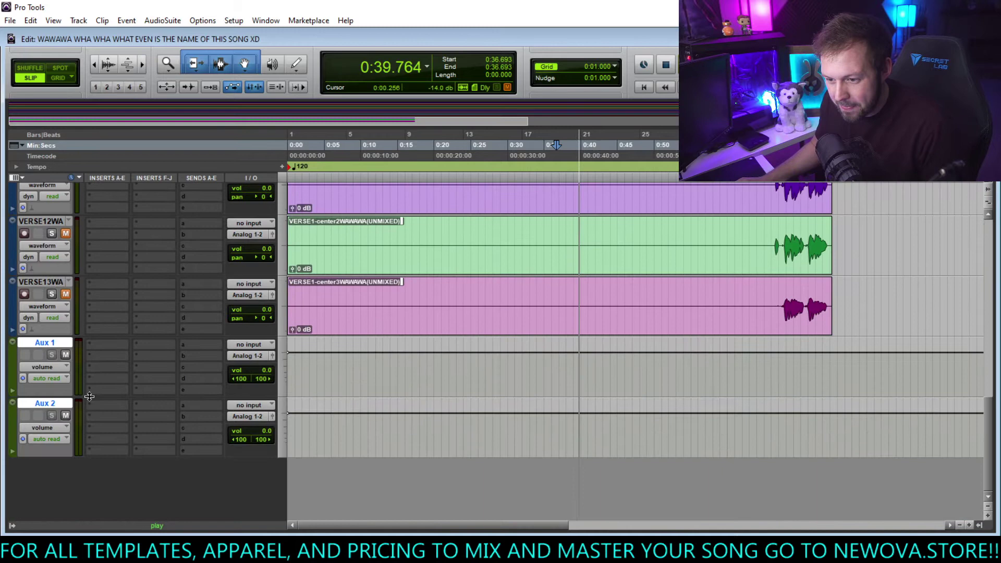
left_click(114, 355)
mouse_move(155, 375)
mouse_move(271, 388)
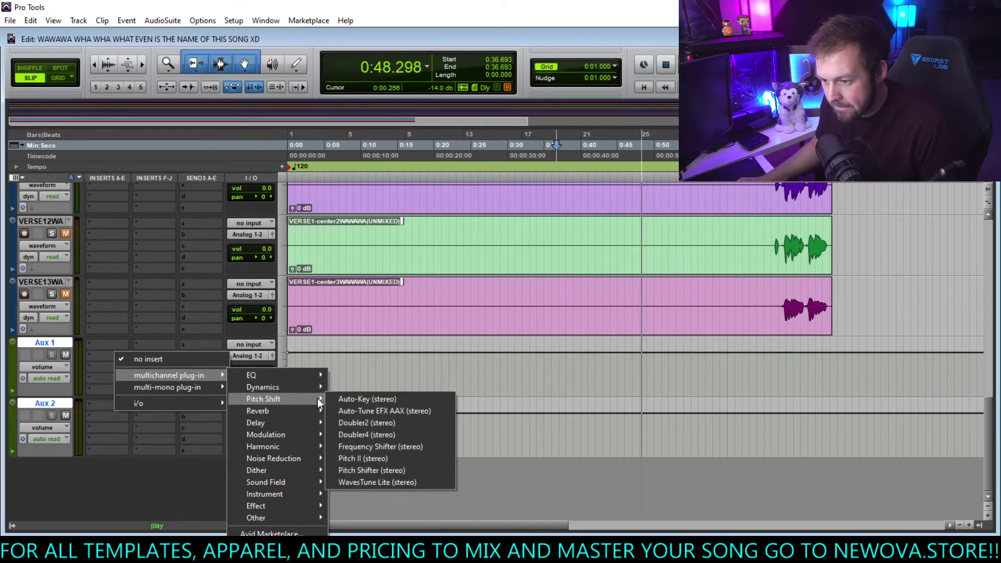
mouse_move(293, 413)
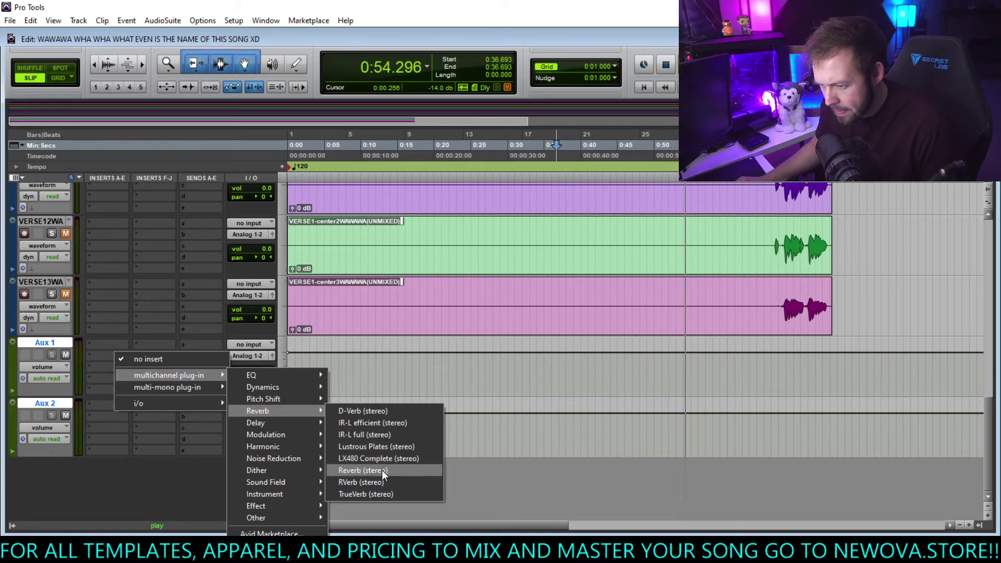
left_click(382, 447)
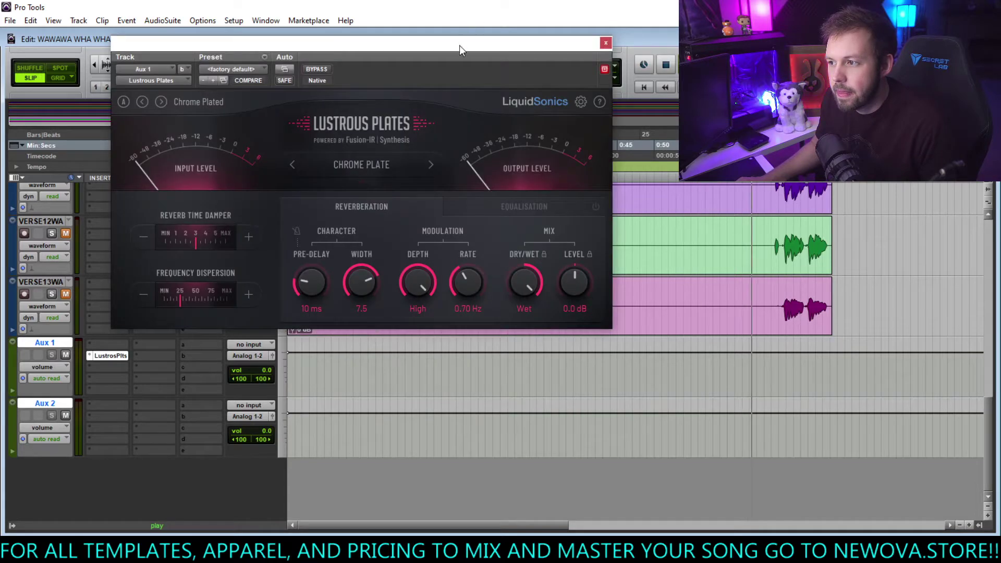
Move the reverb window out of the way and set the session tempo to 145 BPM.
left_click_drag(458, 45, 764, 251)
scroll(451, 195, "up", 10)
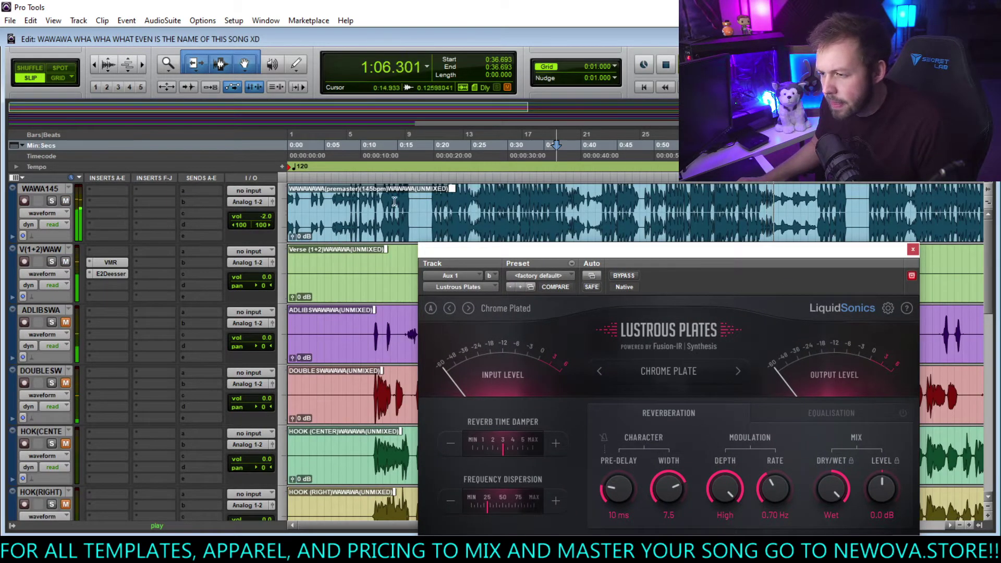
double_click(292, 166)
type("14")
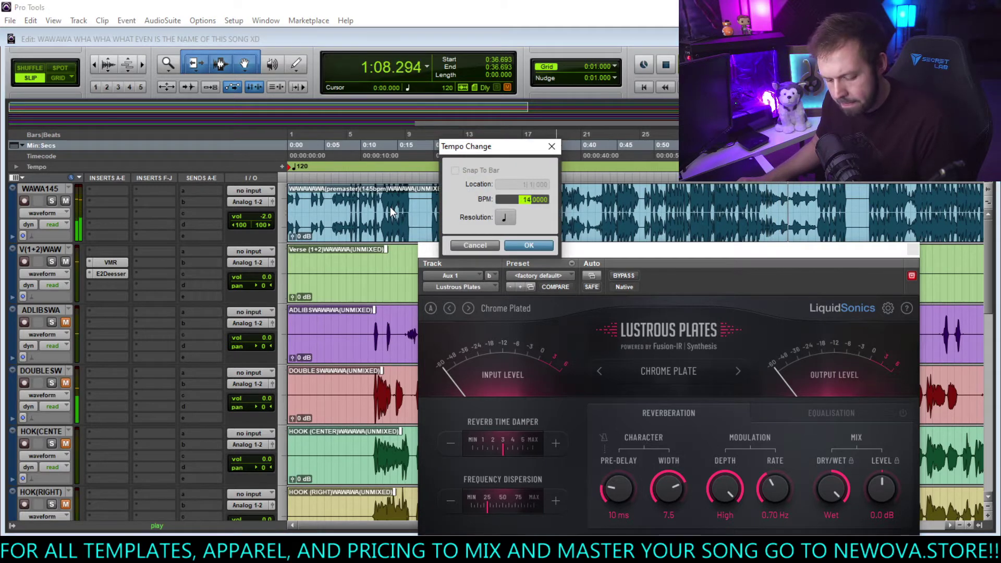
type("5")
left_click(529, 245)
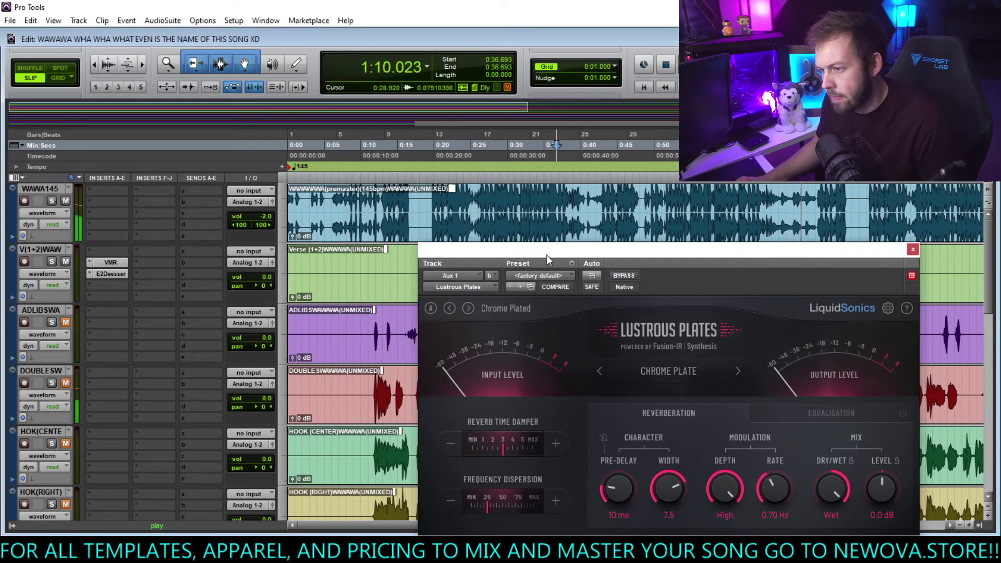
Audition short passages near the song's start, and restart playback at about 0:37, just before the verse vocal.
left_click_drag(546, 255, 531, 249)
left_click_drag(389, 193, 352, 192)
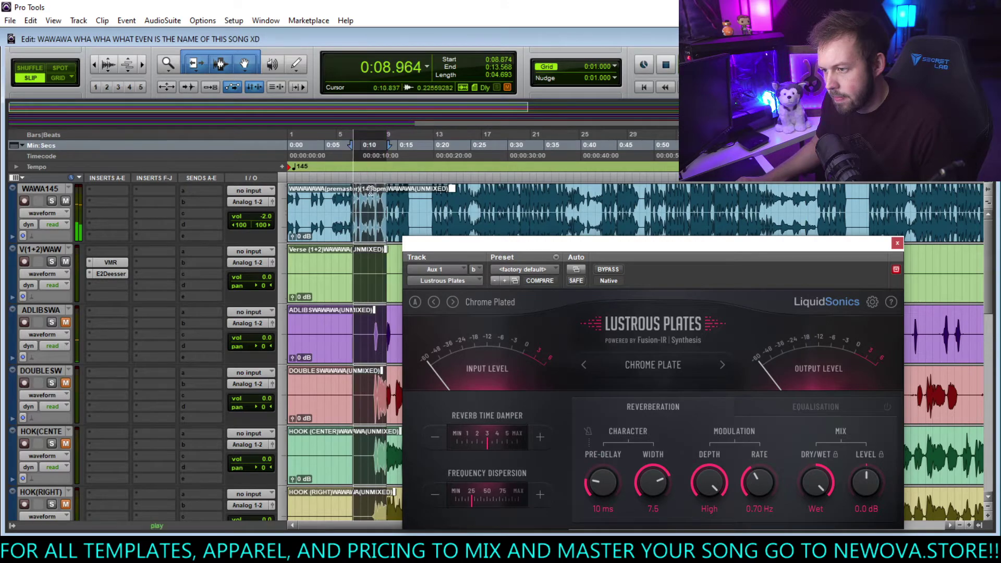
key("space")
left_click(422, 219)
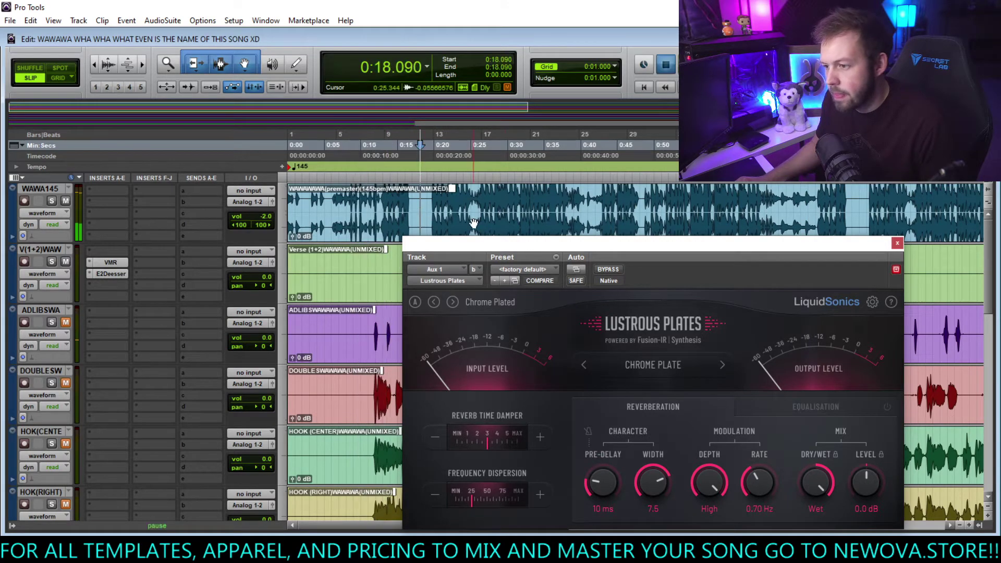
key("space")
left_click_drag(454, 265, 343, 366)
key("space")
left_click(559, 209)
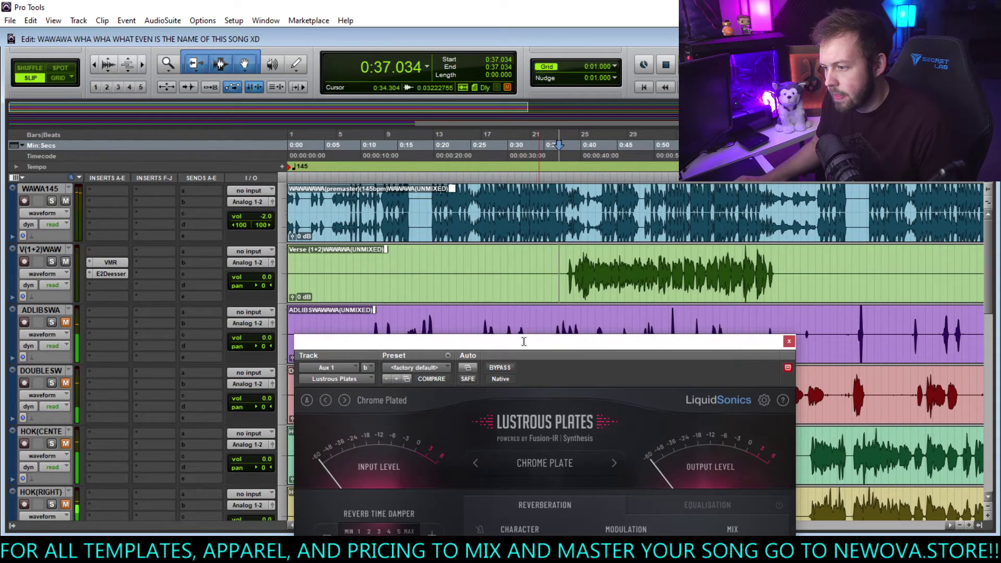
left_click_drag(522, 339, 435, 145)
key("space")
Switch the reverb to Iridium Plate, set its equalisation high cut to 500 Hz and slightly raise the reverb time damper.
left_click(527, 266)
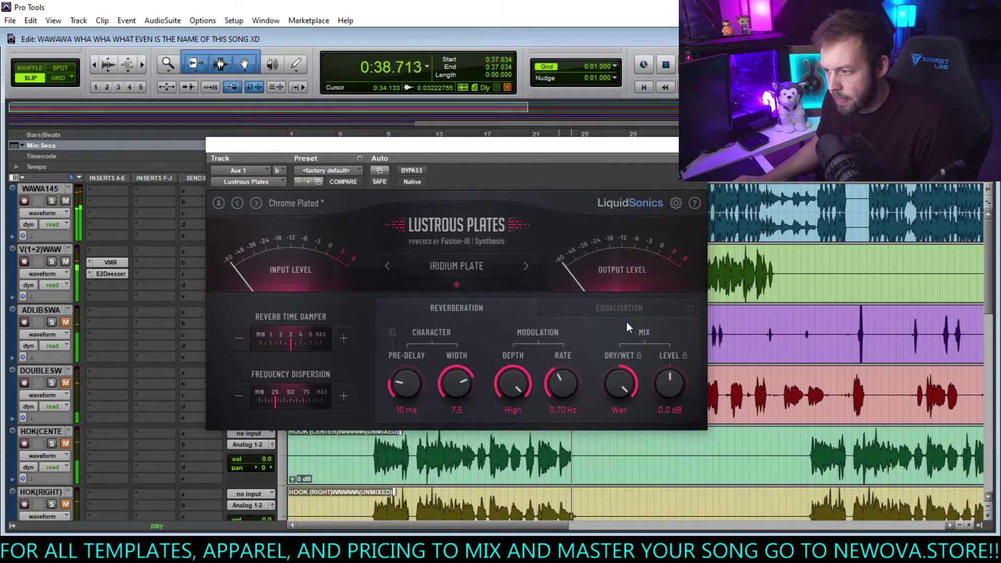
left_click(619, 307)
left_click_drag(669, 385, 670, 418)
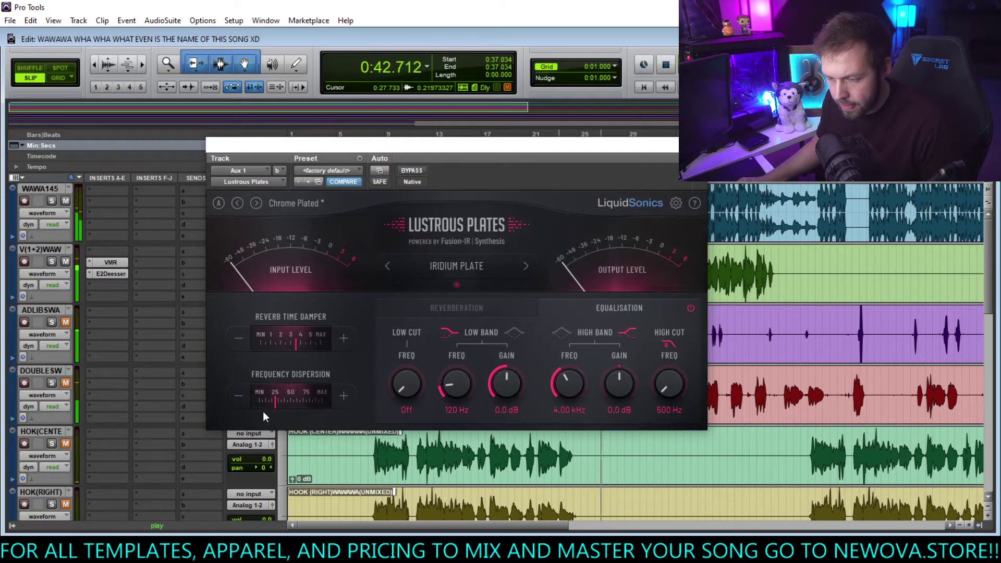
Move the reverb window aside and set the Aux 1 track's input to Bus 47-48 (Stereo).
scroll(120, 365, "down", 10)
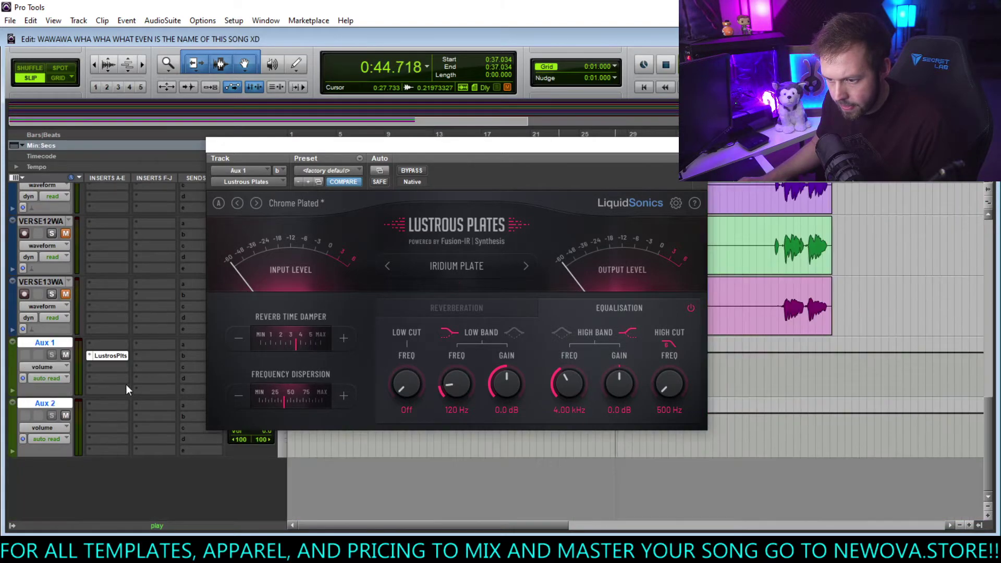
left_click_drag(376, 146, 509, 172)
left_click(255, 344)
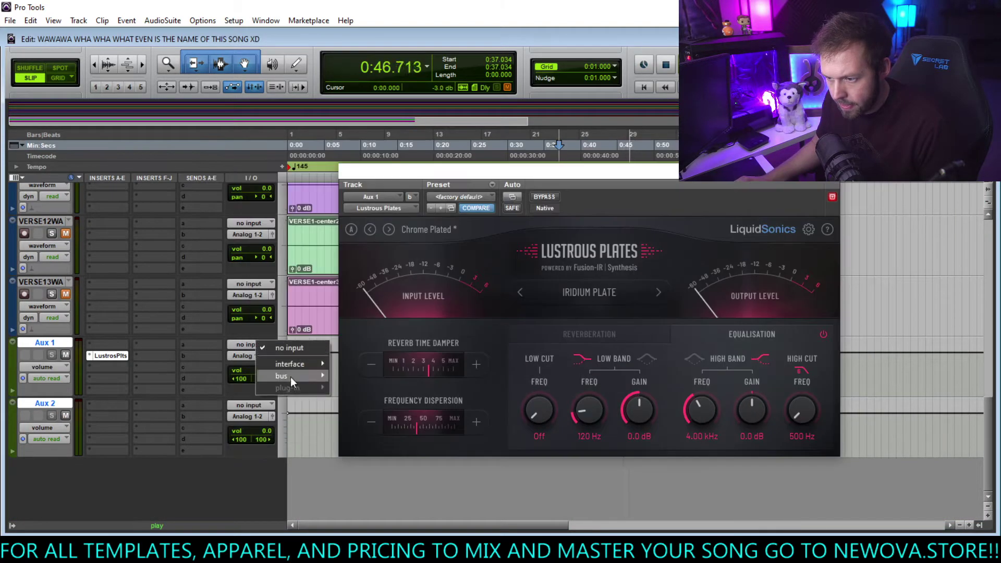
key("Escape")
Add a send to Bus 47-48 (Stereo) on the verse vocal track and set its level to about -28.5 dB.
scroll(190, 296, "up", 10)
scroll(198, 286, "up", 6)
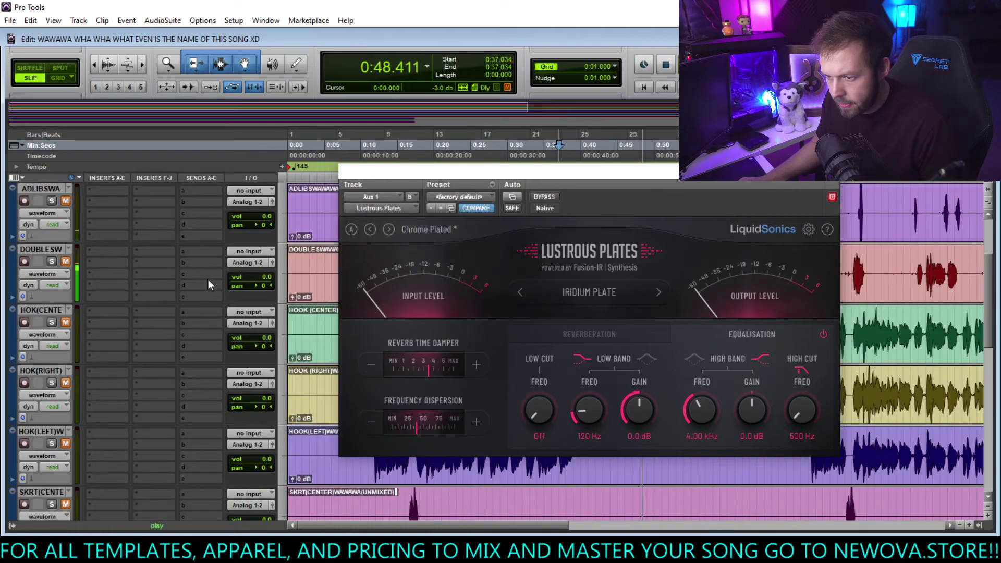
left_click(201, 266)
mouse_move(212, 292)
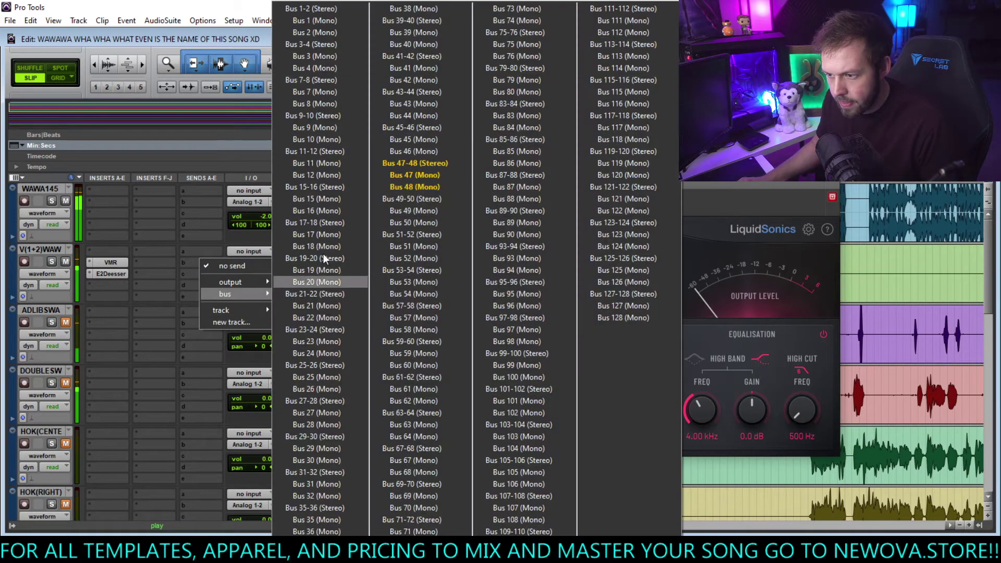
left_click(424, 162)
left_click_drag(258, 372, 252, 337)
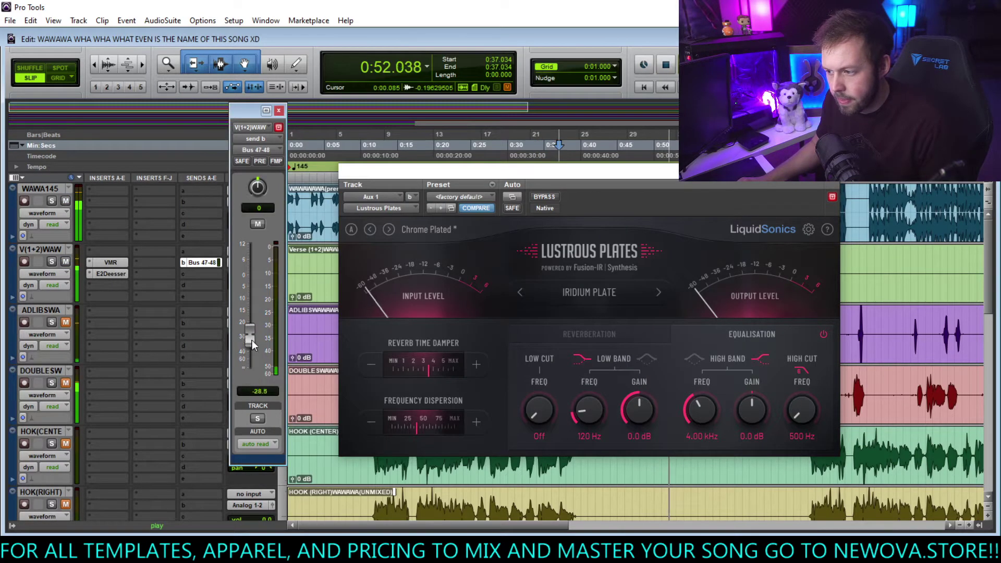
Set the Lustrous Plates reverb's pre-delay to 0.0 ms.
left_click(590, 334)
left_click_drag(536, 452, 536, 474)
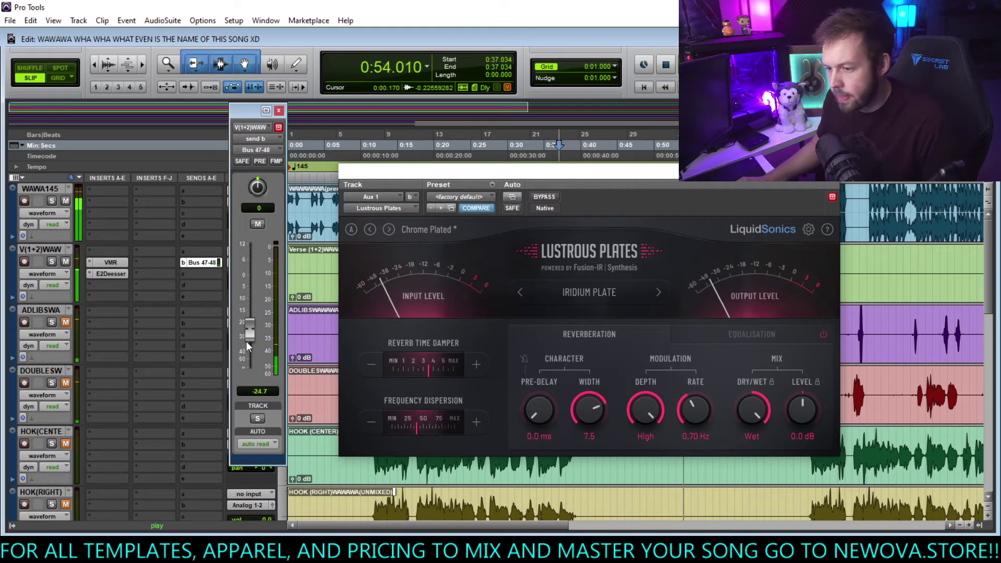
Raise the verse vocal's reverb send to about -17.4 dB and slightly increase the reverb's time damper and frequency dispersion.
left_click_drag(251, 330, 255, 318)
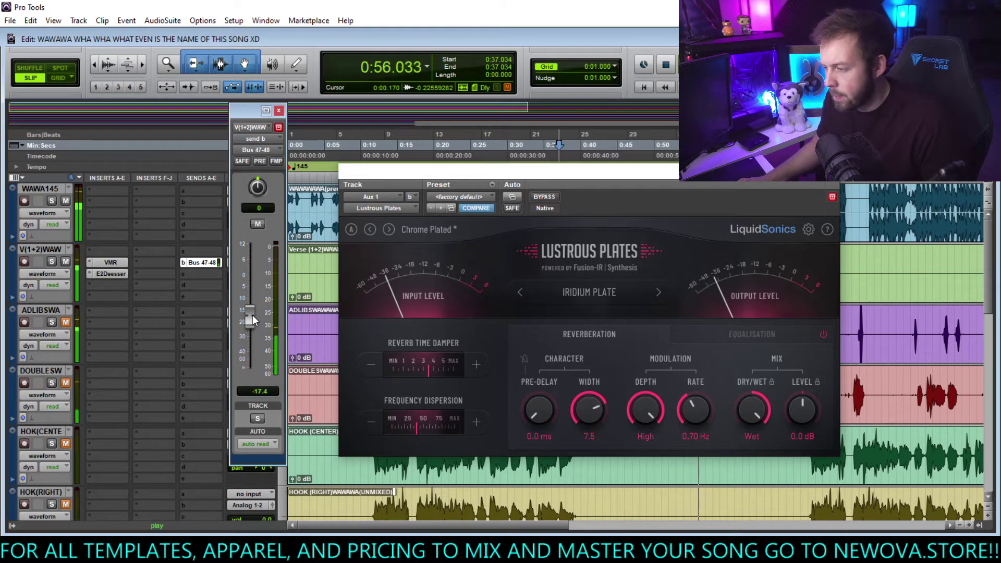
left_click_drag(428, 373, 455, 372)
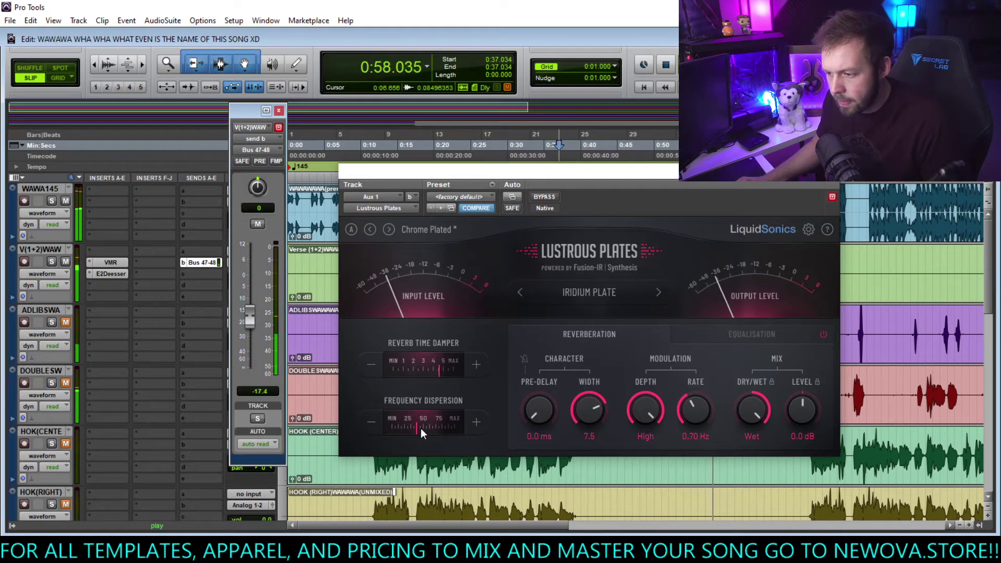
left_click_drag(421, 428, 431, 432)
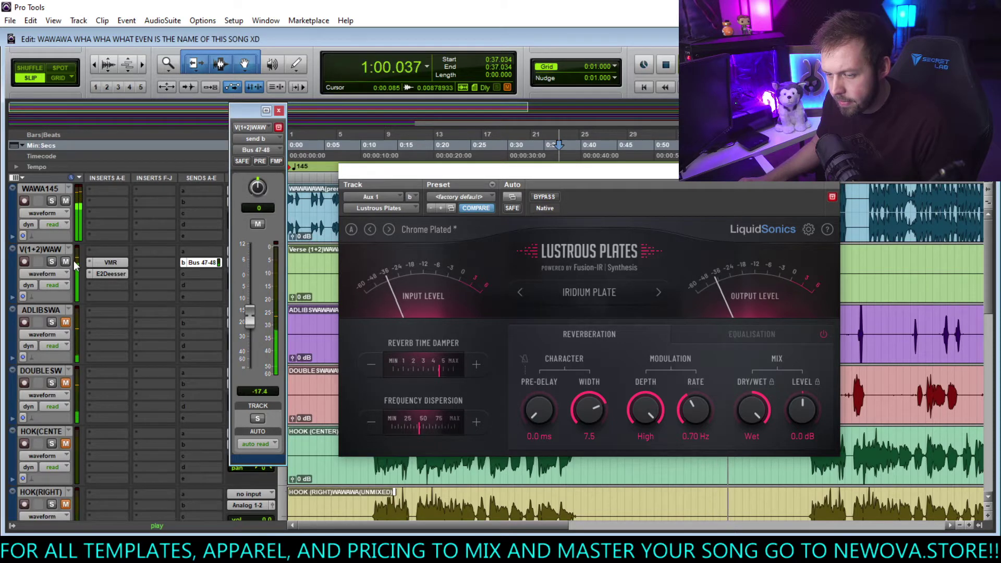
Solo the verse vocal and set the reverb's width to 5.2 and modulation depth to 5.0.
left_click(52, 261)
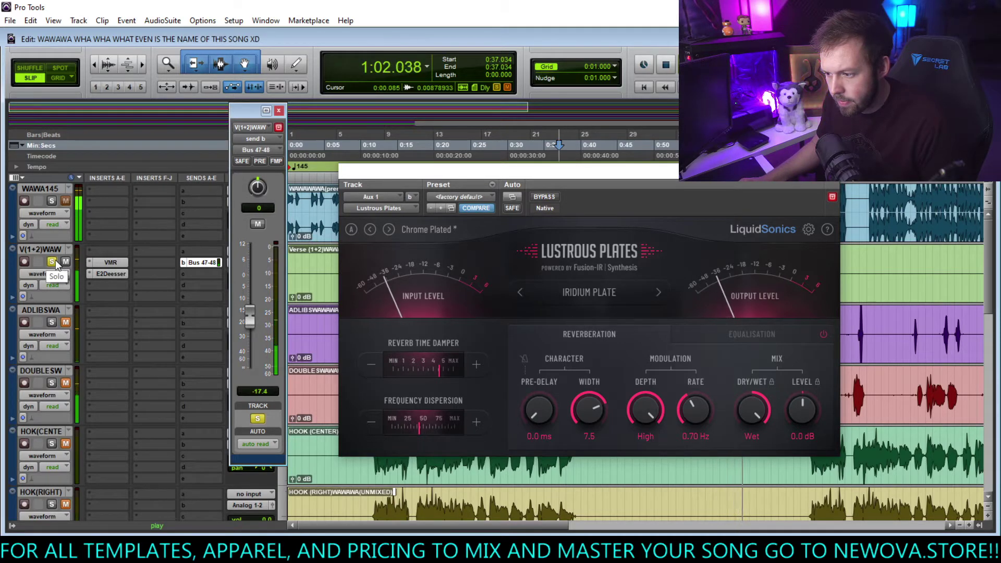
scroll(599, 411, "up", 5)
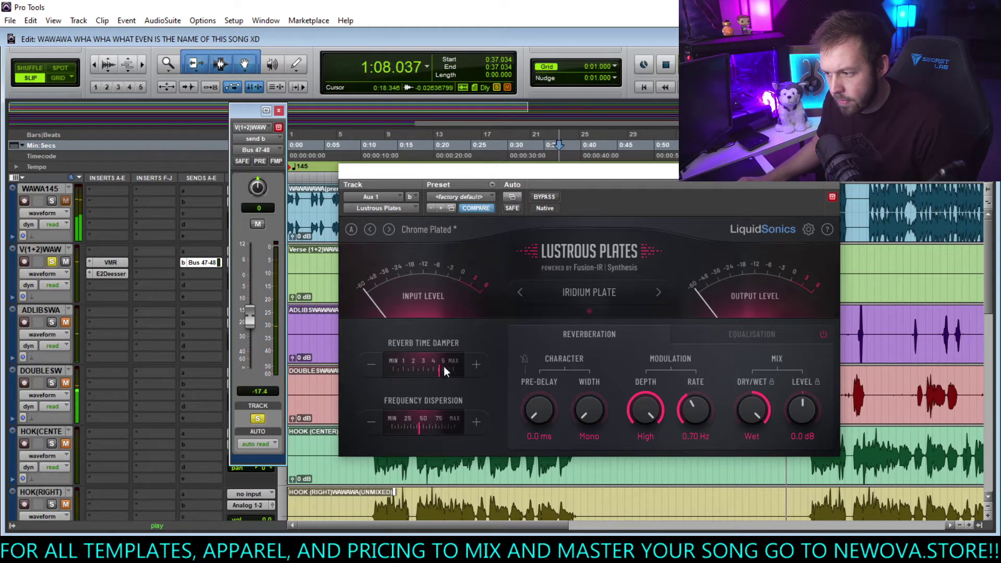
key("space")
key("space")
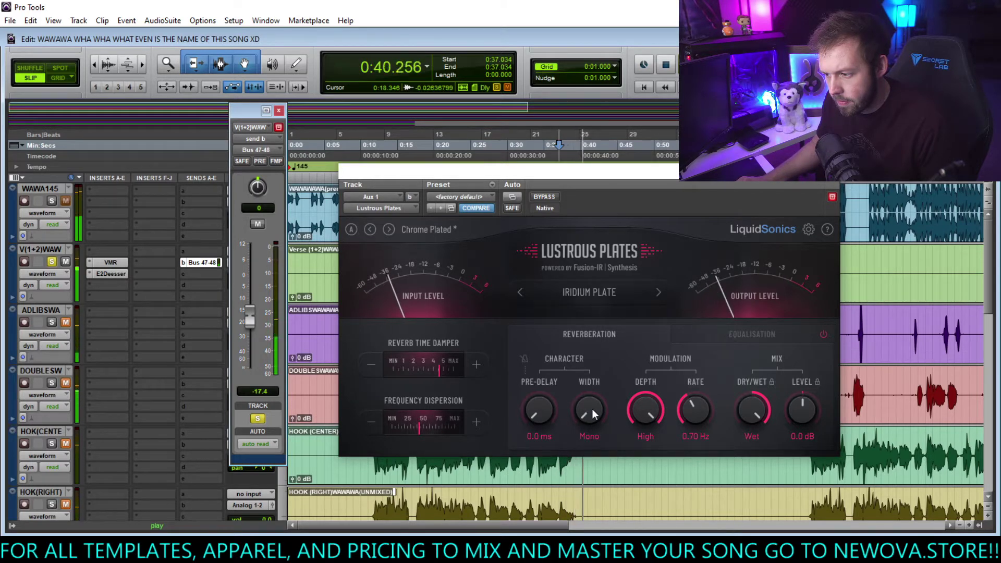
left_click_drag(593, 408, 597, 361)
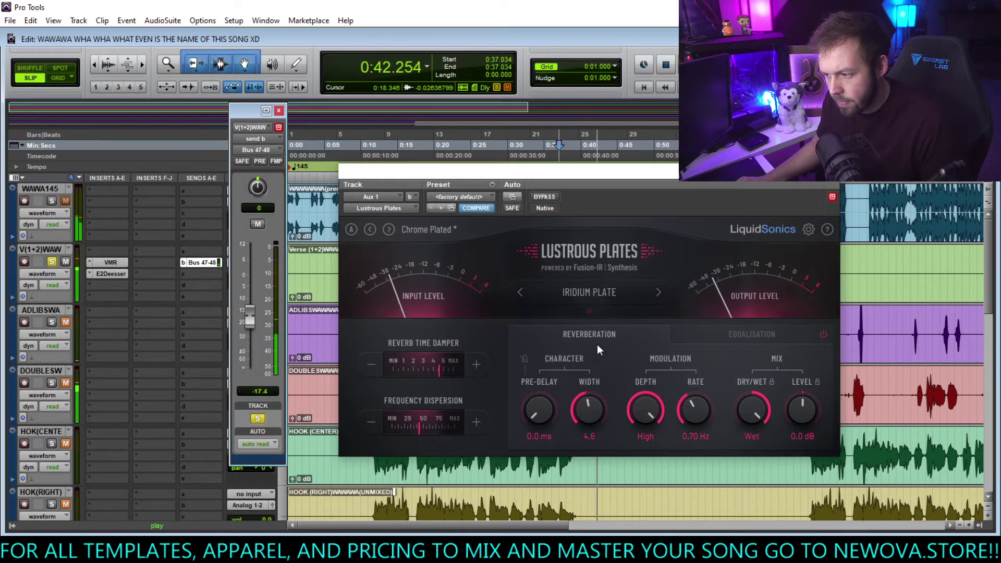
left_click_drag(591, 398, 594, 391)
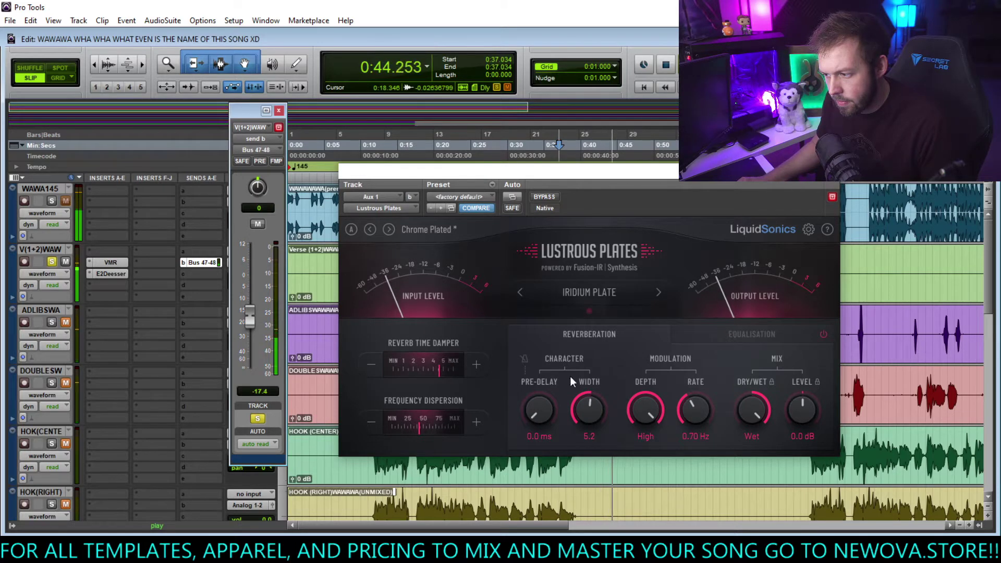
left_click_drag(645, 411, 621, 450)
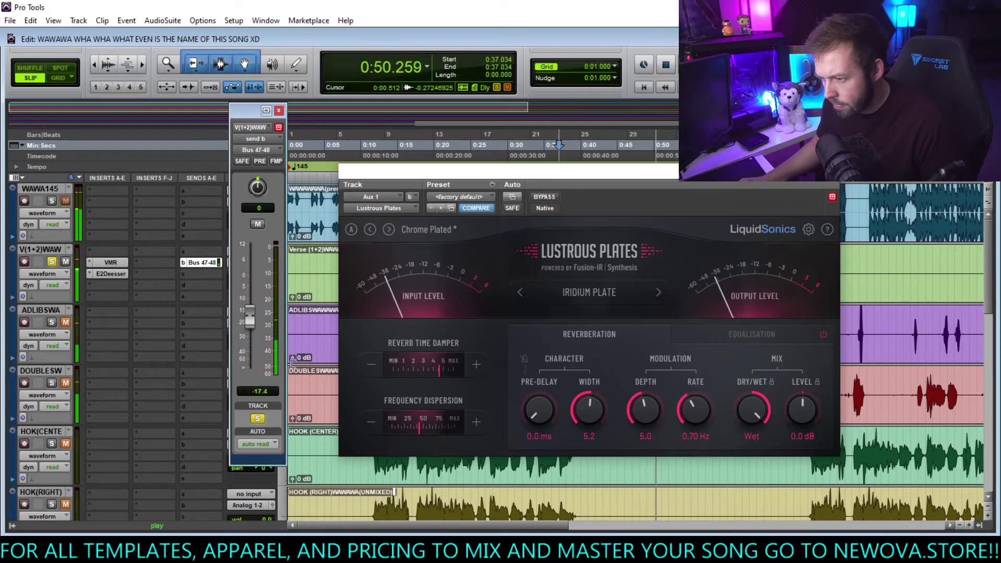
Set the reverb's frequency dispersion to maximum and lower its reverb time damper to about 1.
left_click(51, 261)
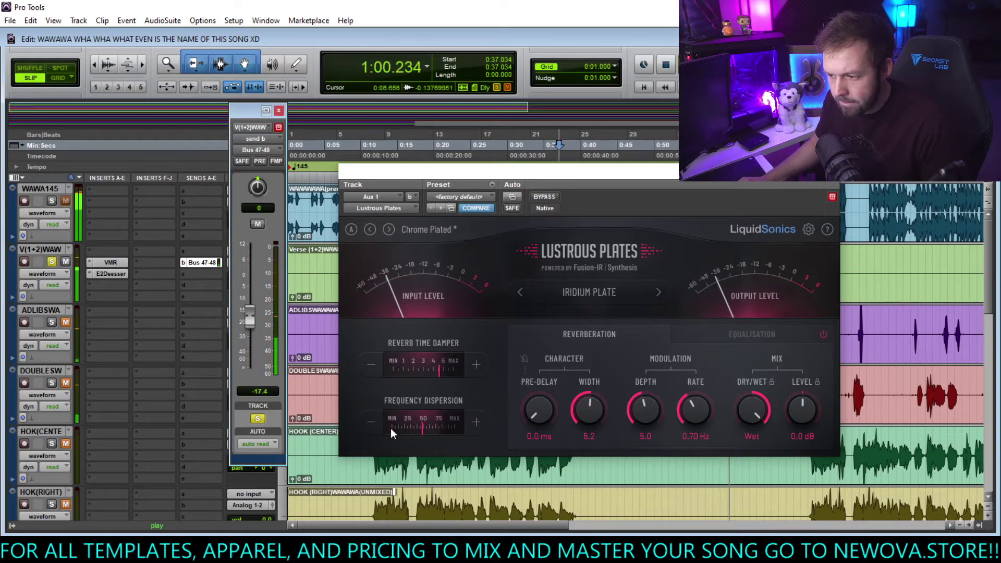
left_click_drag(392, 432, 275, 430)
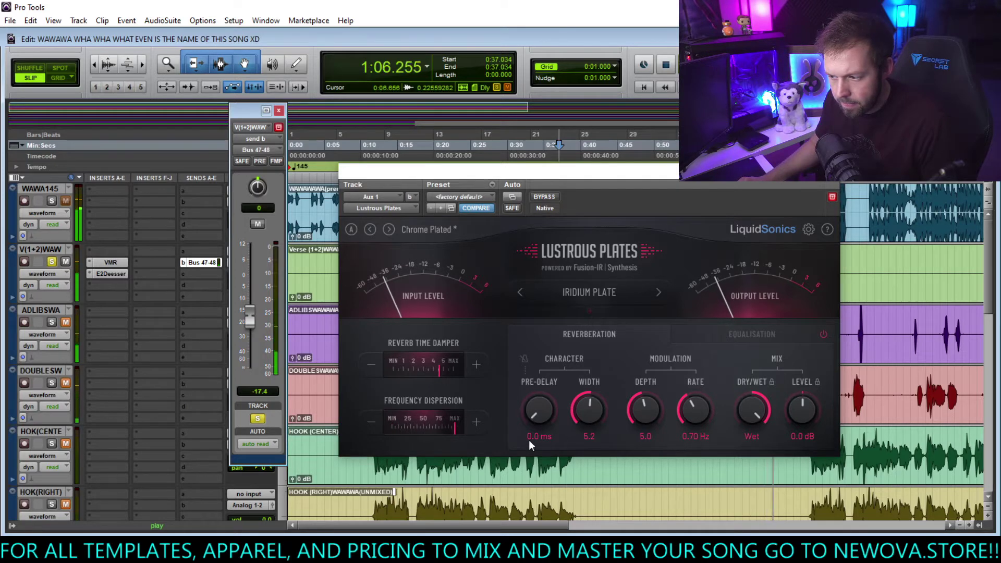
left_click_drag(443, 378, 348, 383)
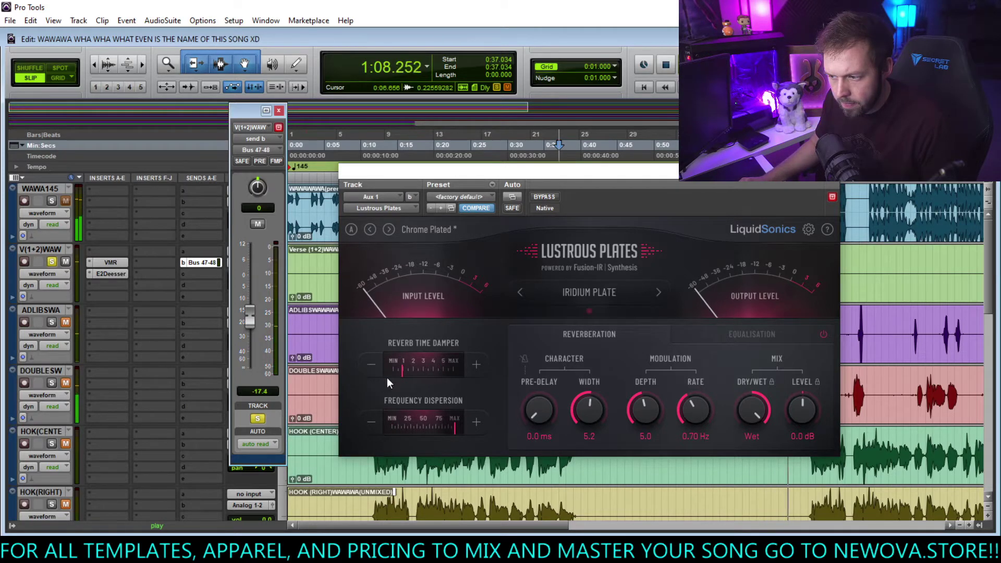
key("space")
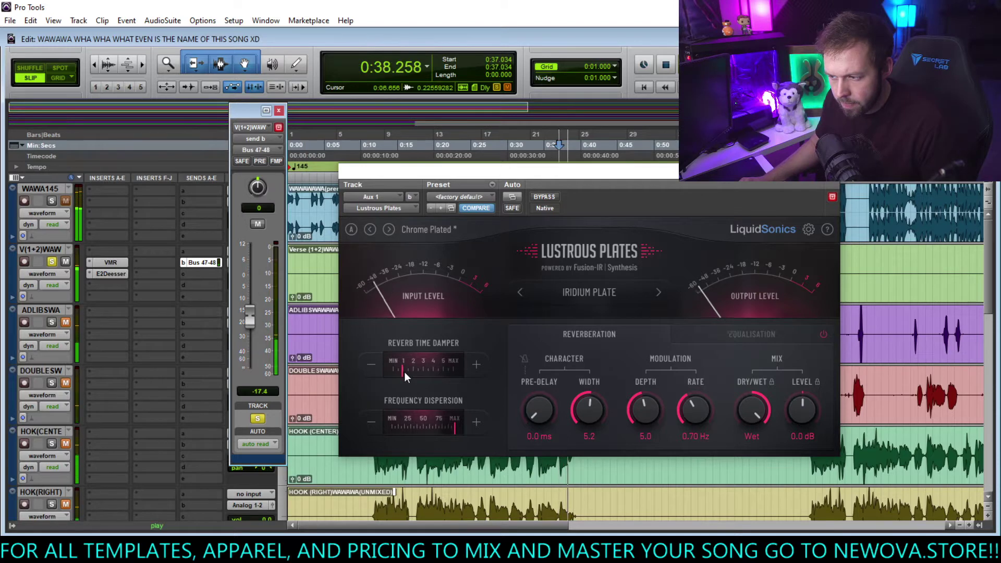
Try higher reverb time damper settings, up to maximum, while replaying the soloed verse from its start.
key("space")
left_click_drag(404, 371, 537, 374)
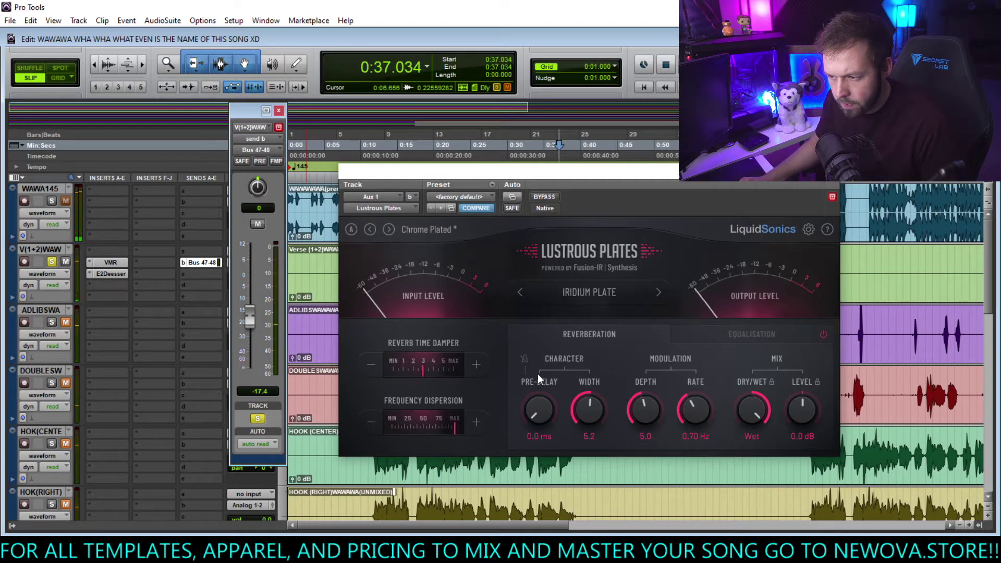
key("space")
key("space")
key("space")
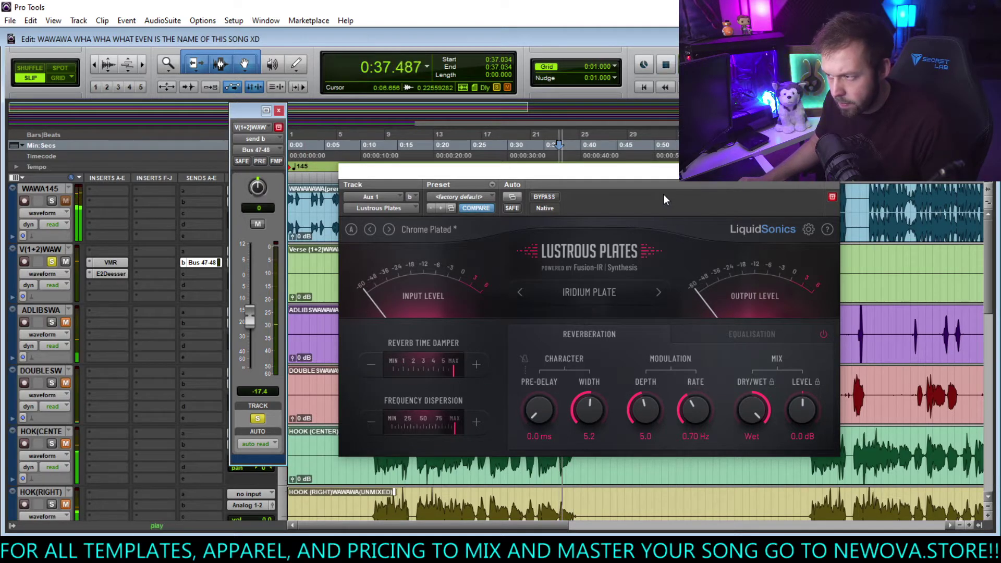
key("space")
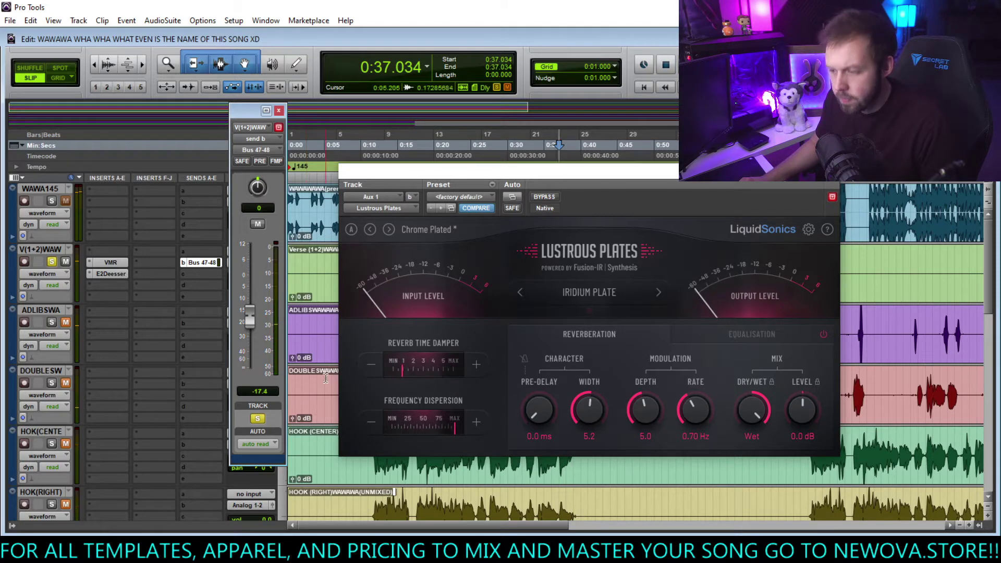
Unsolo the verse vocal, lower its reverb send to about -18.8 dB and close the reverb and send windows.
key("space")
left_click(52, 261)
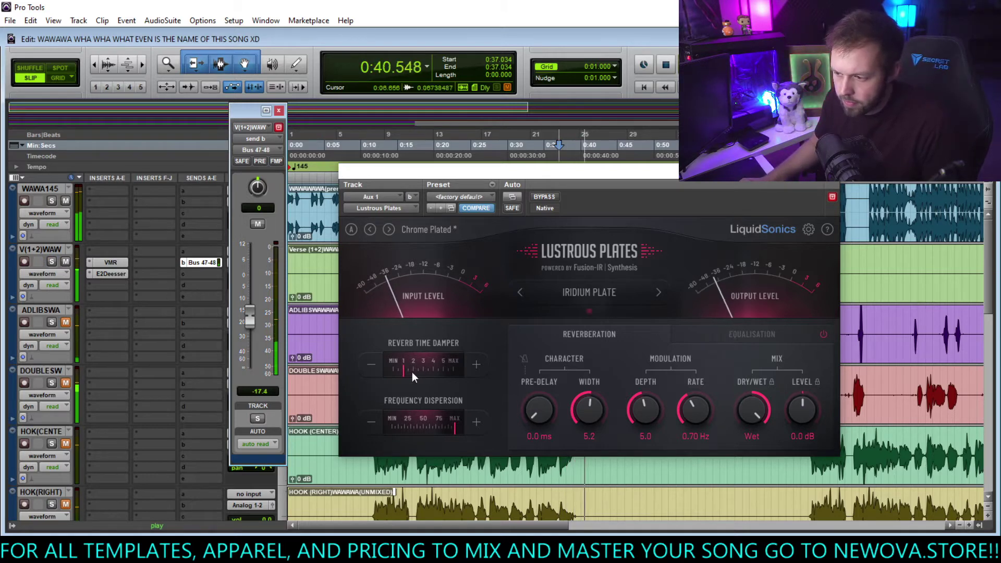
left_click_drag(412, 371, 415, 372)
left_click_drag(244, 322, 245, 329)
left_click(832, 196)
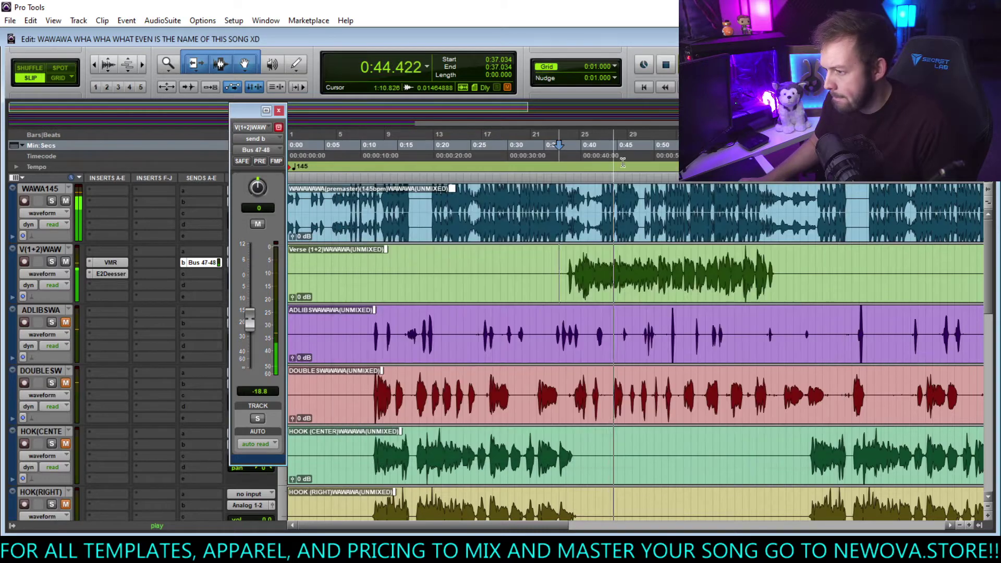
left_click(279, 110)
Insert the stereo H-Delay on the Aux 2 track, turn on LoFi and lower its low-pass filter.
scroll(136, 323, "down", 3)
scroll(136, 318, "down", 10)
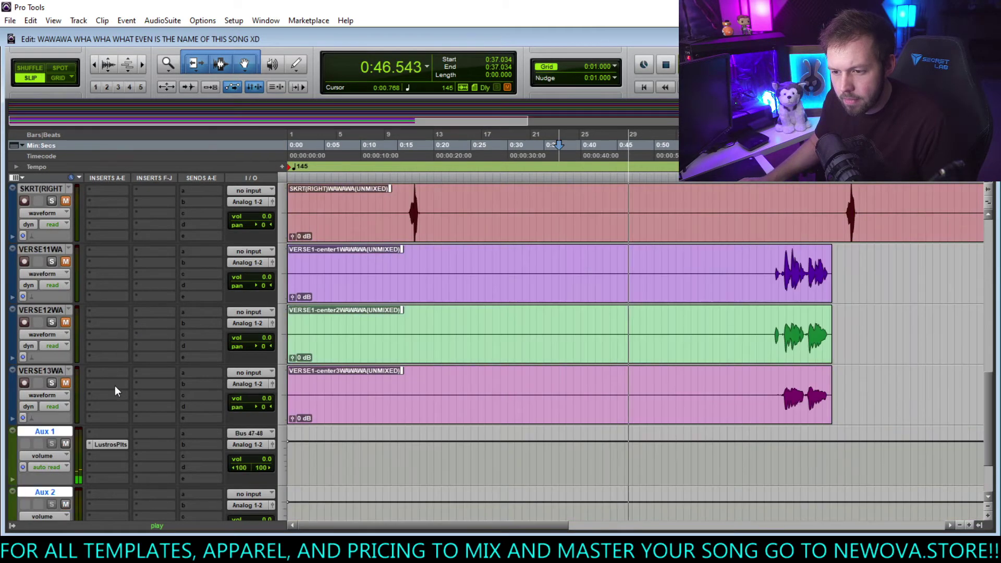
left_click(112, 426)
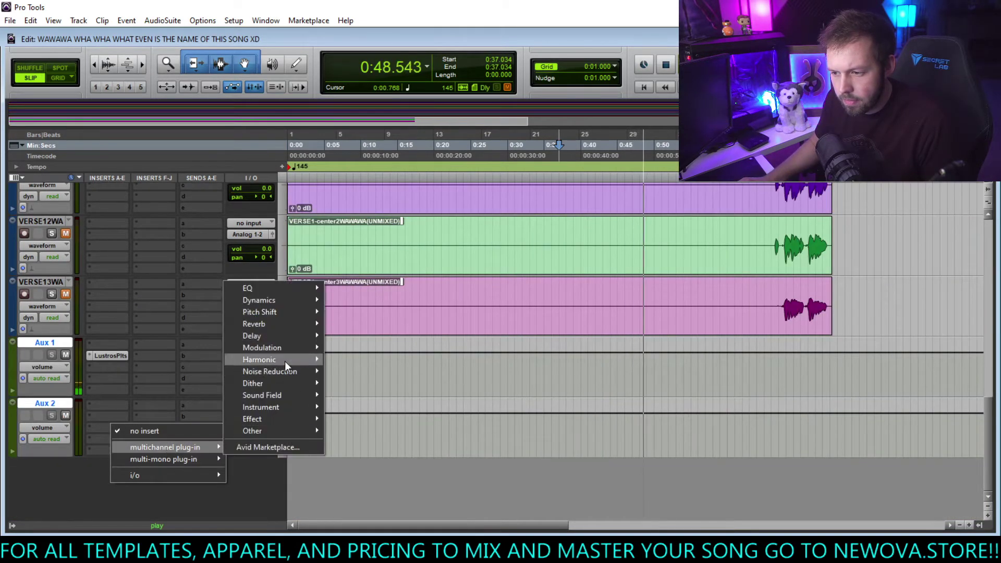
mouse_move(281, 361)
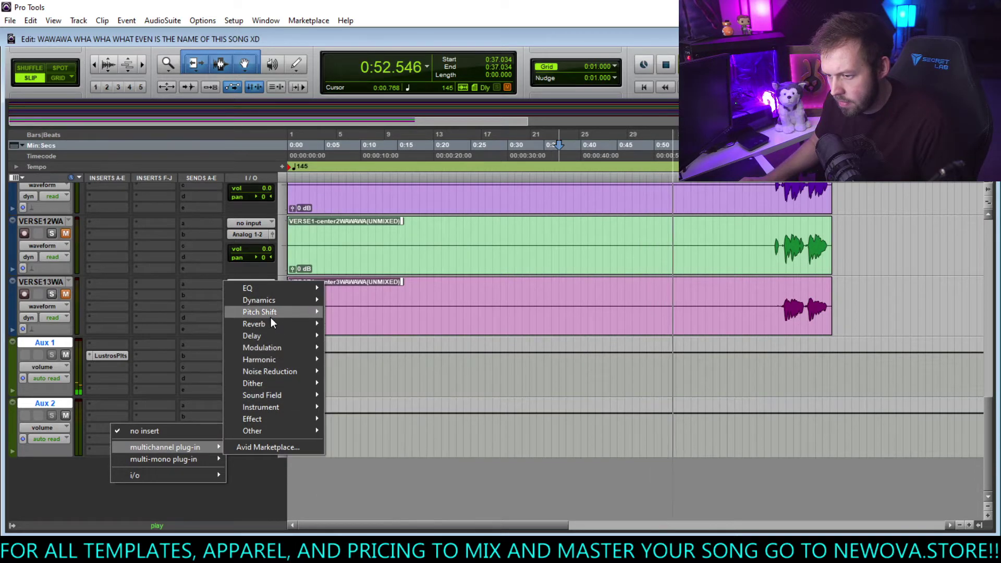
mouse_move(270, 337)
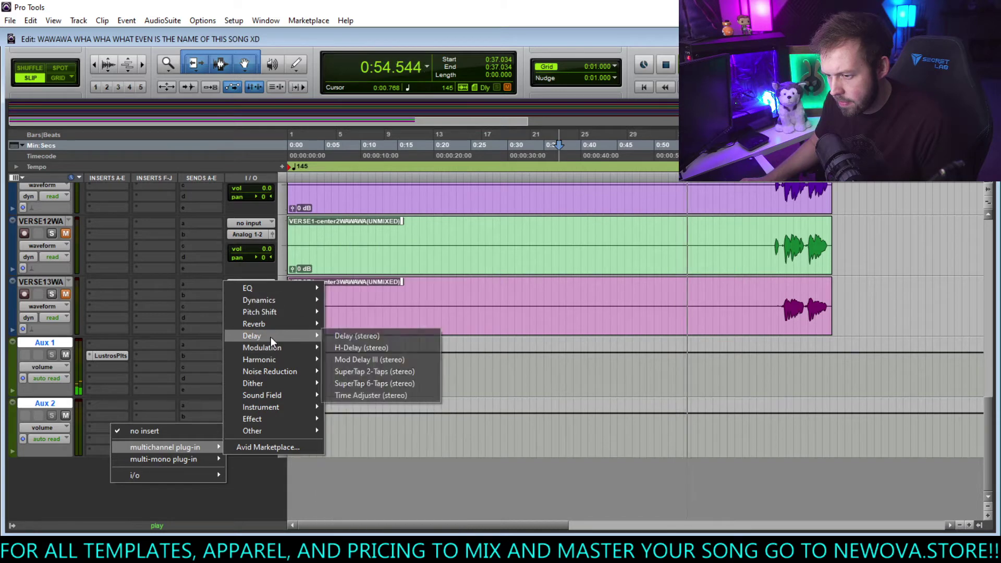
left_click(360, 348)
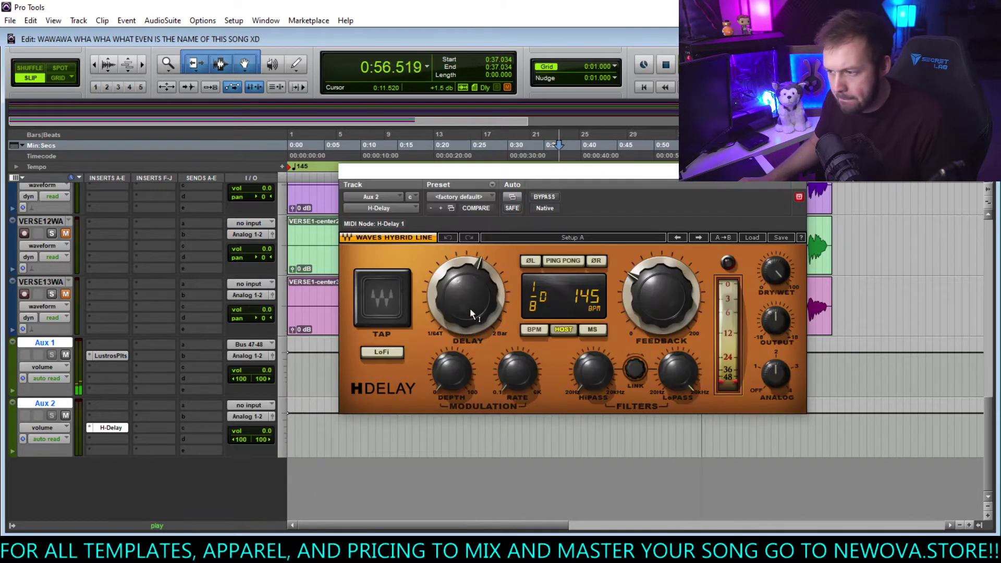
left_click(470, 308)
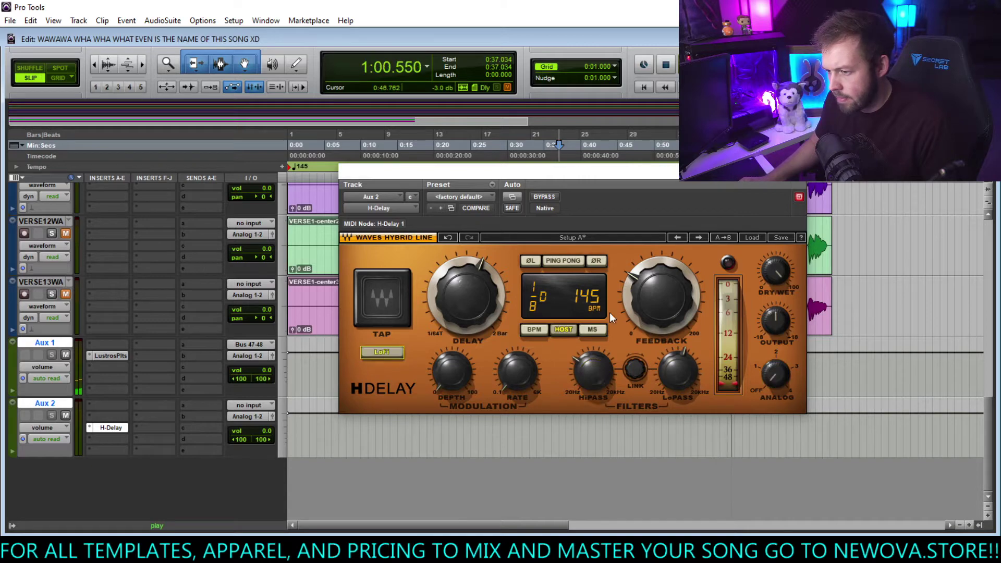
Set the Aux 2 track's input to Bus 53-54 (Stereo) and lower the H-Delay feedback.
left_click(249, 405)
mouse_move(278, 438)
left_click(387, 315)
Add a send to Bus 53-54 (Stereo) on the verse vocal track and set its level to about -28.5 dB.
scroll(203, 324, "up", 5)
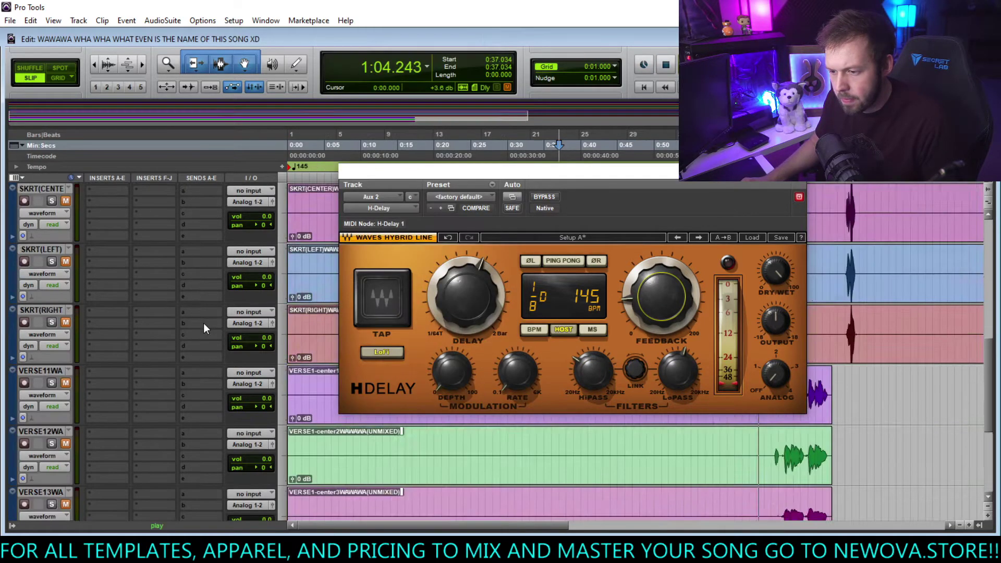
scroll(182, 270, "up", 5)
left_click(191, 219)
mouse_move(256, 253)
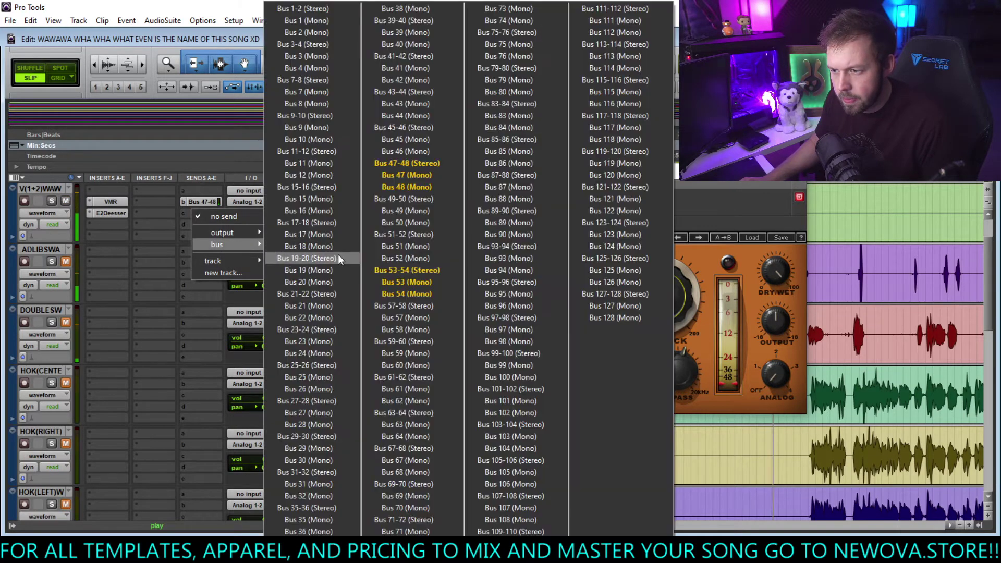
left_click(431, 274)
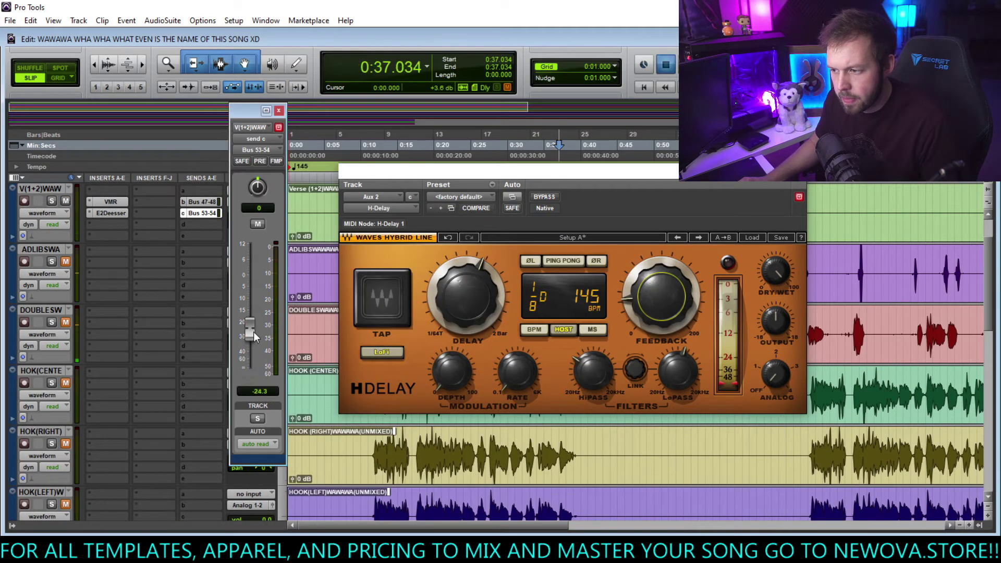
mouse_move(257, 334)
left_mouse_down()
mouse_move(253, 324)
mouse_move(251, 336)
left_mouse_up()
Turn on Ping Pong in H-Delay and lower the verse vocal's delay send to about -31 dB.
left_click(563, 261)
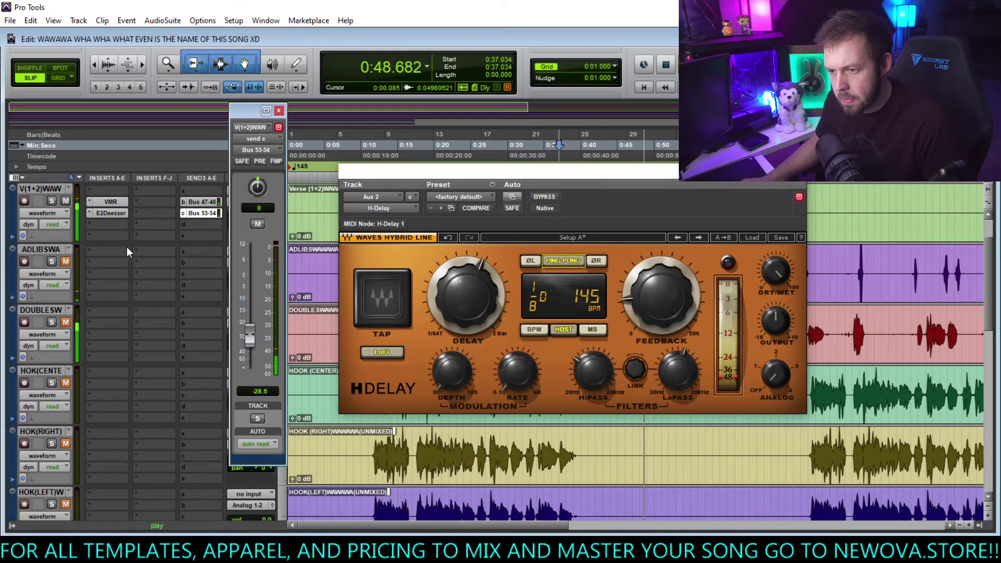
left_click_drag(250, 336, 254, 341)
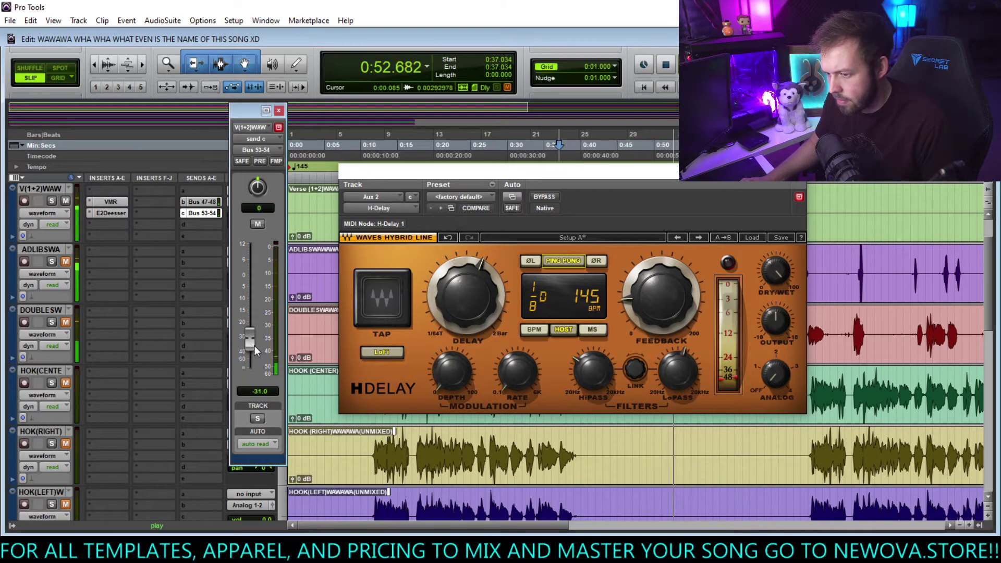
left_click(564, 325)
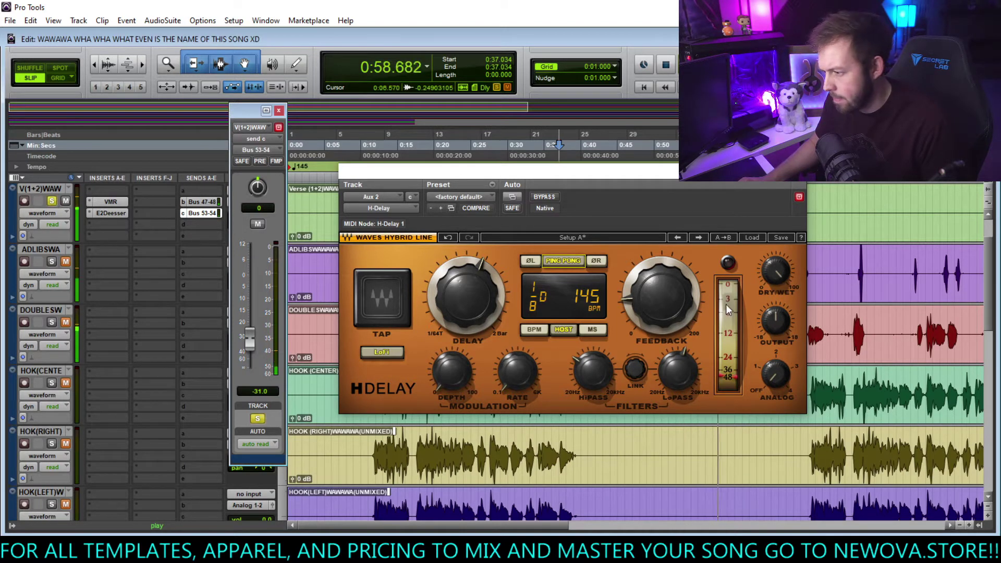
Set the H-Delay time to 1/4, unsolo the verse vocal and close the delay and send windows.
key("space")
left_click_drag(466, 297, 466, 286)
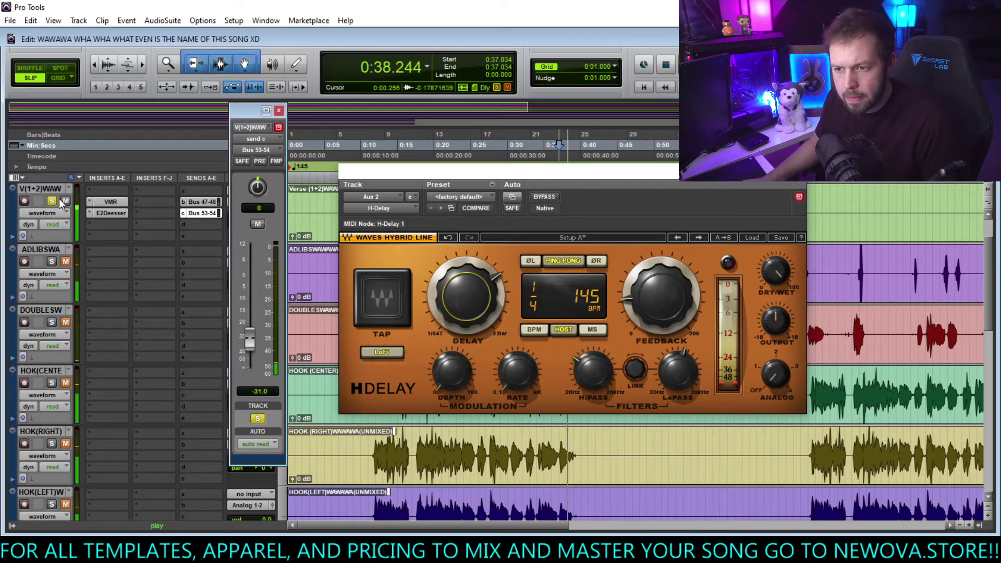
key("space")
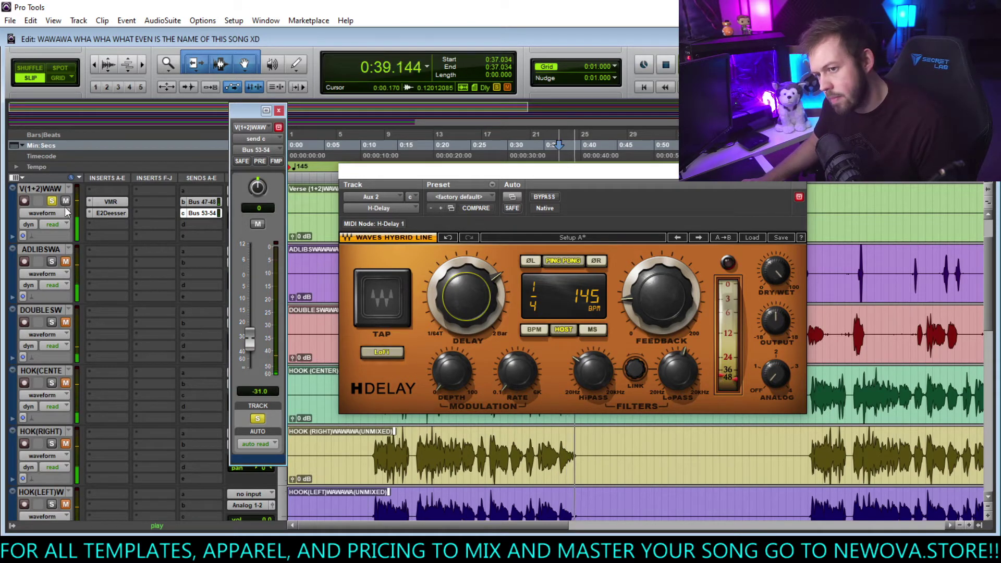
key("ctrl+w")
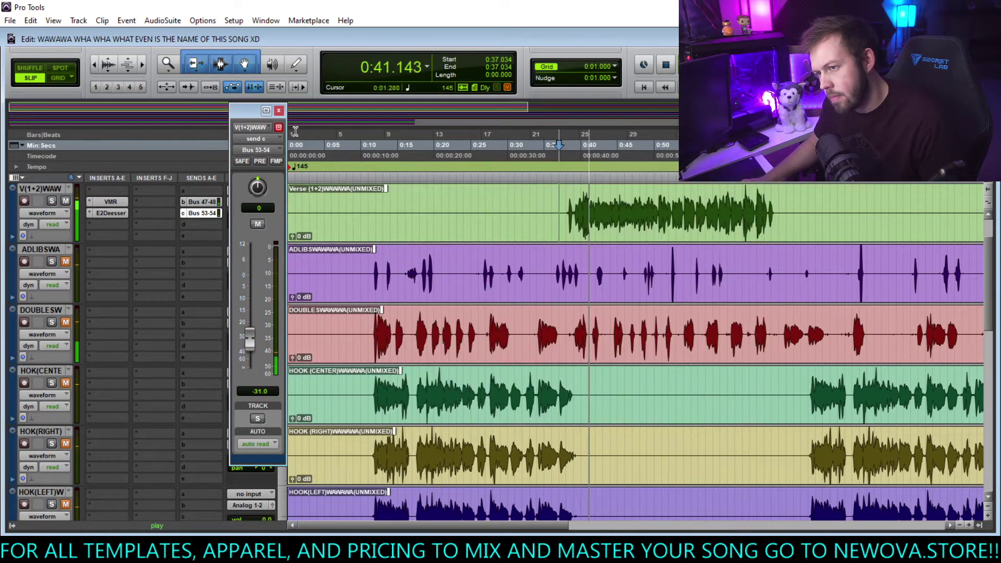
key("ctrl+w")
Insert the Q8 equaliser on the verse vocal track after the de-esser.
scroll(229, 290, "up", 2)
left_click(164, 288)
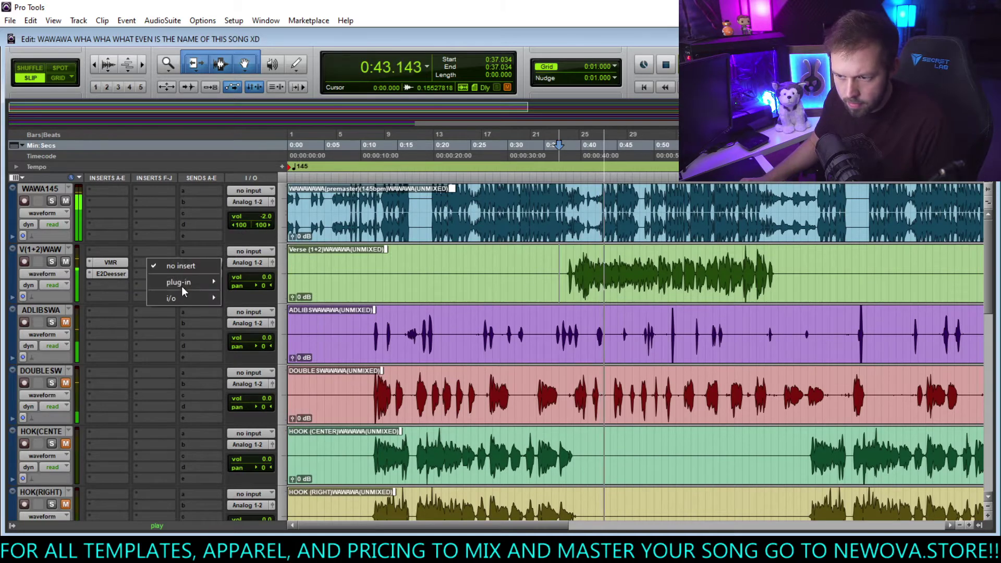
mouse_move(183, 282)
mouse_move(261, 282)
left_click(354, 472)
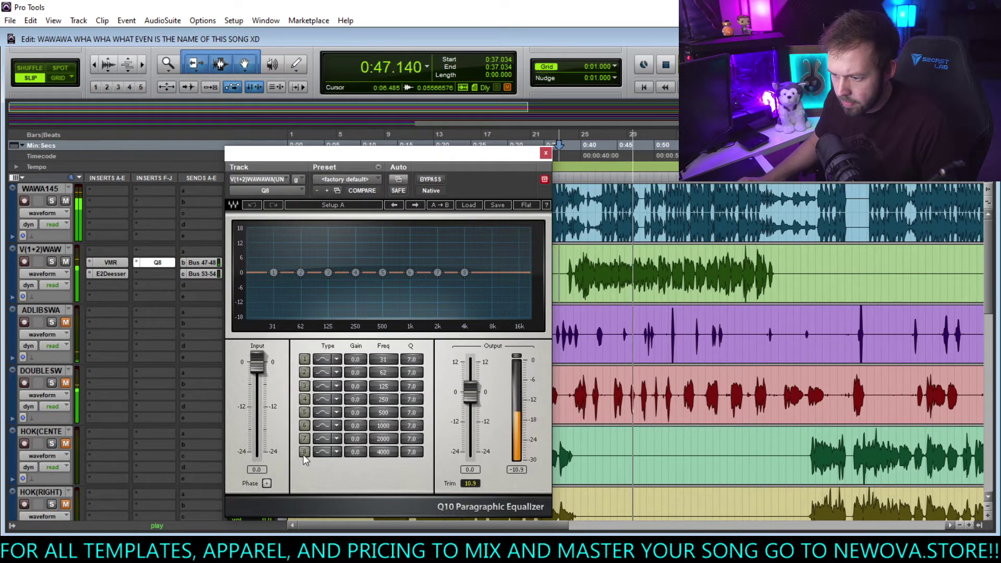
Solo the verse vocal and cut Q8 band 8 by 5.5 dB at 8537 Hz with a Q of 54.4.
left_click(305, 452)
left_click_drag(355, 452, 77, 295)
left_click(51, 261)
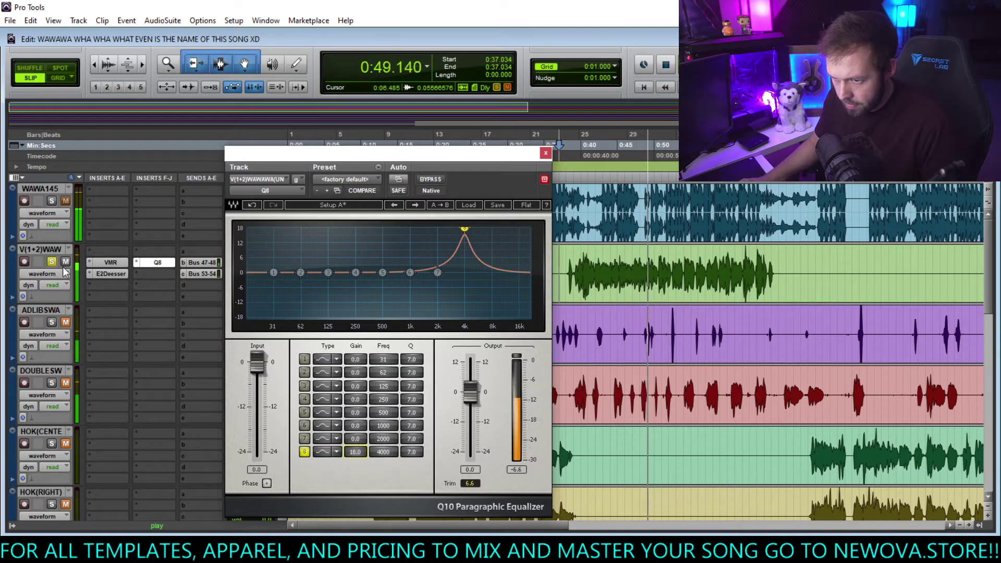
left_click_drag(384, 451, 356, 423)
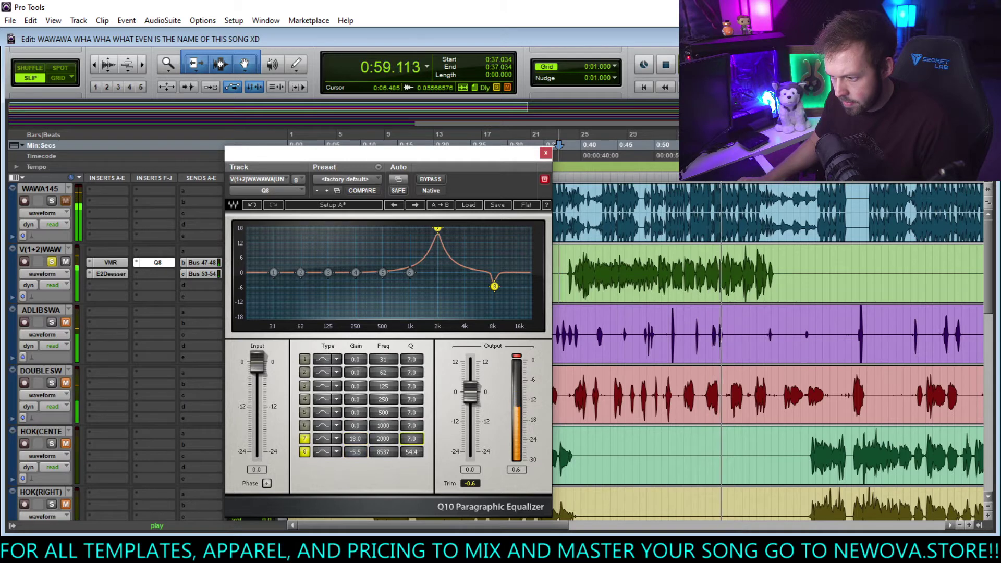
Cut Q8 band 7 by 4.1 dB at 2828 Hz (Q 38.9) and band 6 by 4.3 dB at 1000 Hz (Q 39.3).
mouse_move(411, 439)
left_mouse_down()
mouse_move(412, 425)
mouse_move(393, 457)
mouse_move(394, 434)
left_mouse_up()
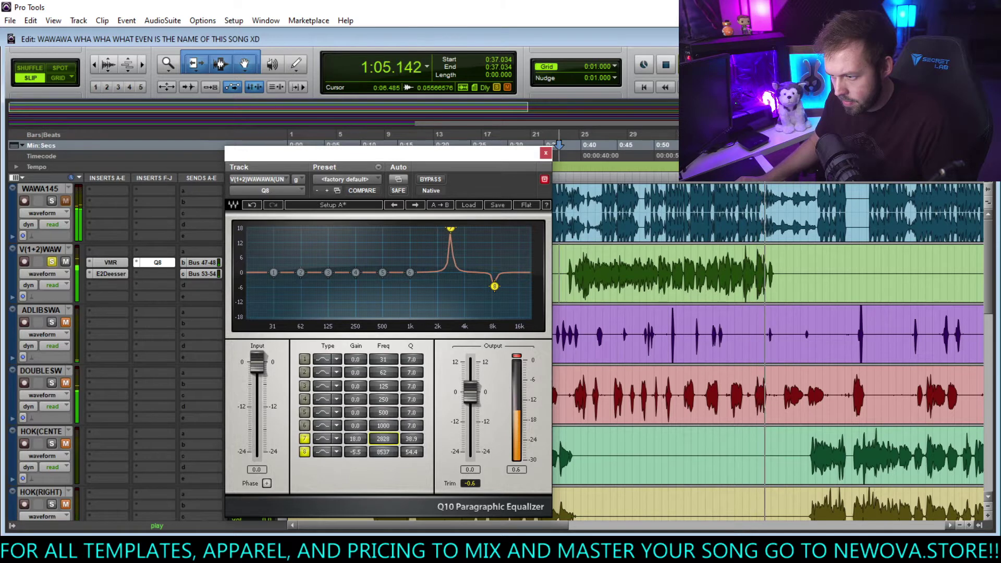
left_click_drag(450, 229, 410, 227)
left_click(304, 425)
scroll(410, 228, "up", 5)
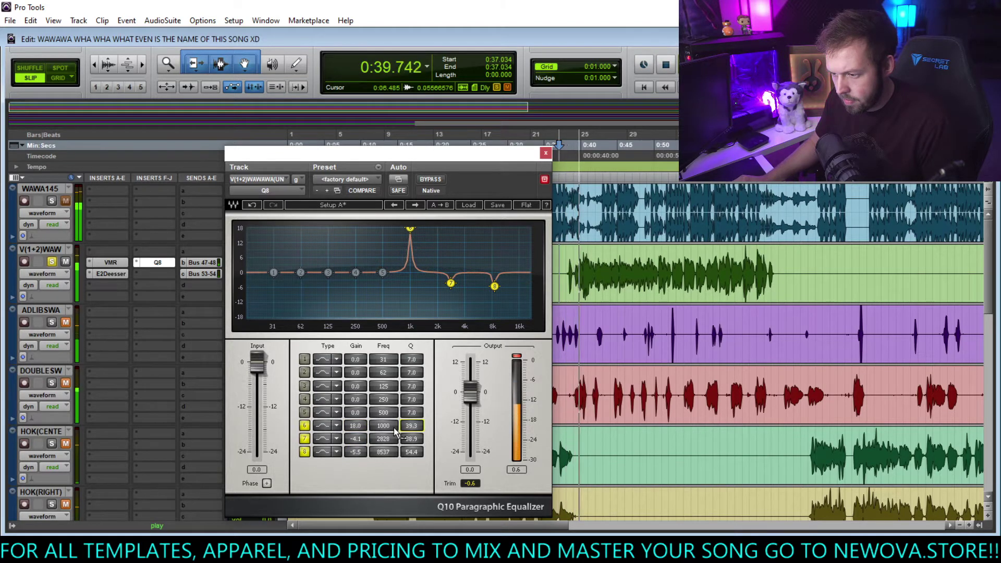
scroll(355, 431, "down", 10)
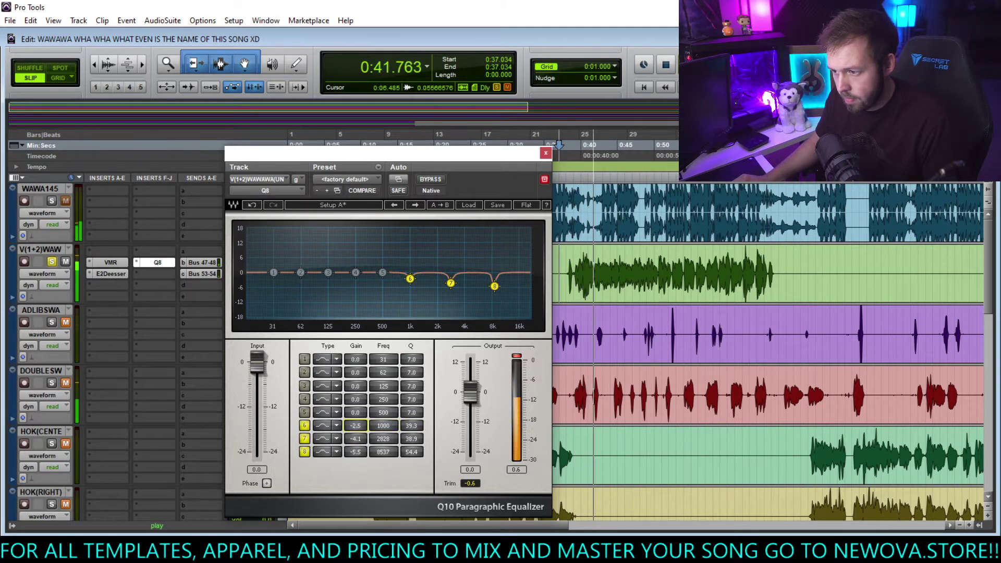
Enable Q8 band 5 and cut 4.3 dB at 417 Hz with a Q of 27.5.
left_click(304, 413)
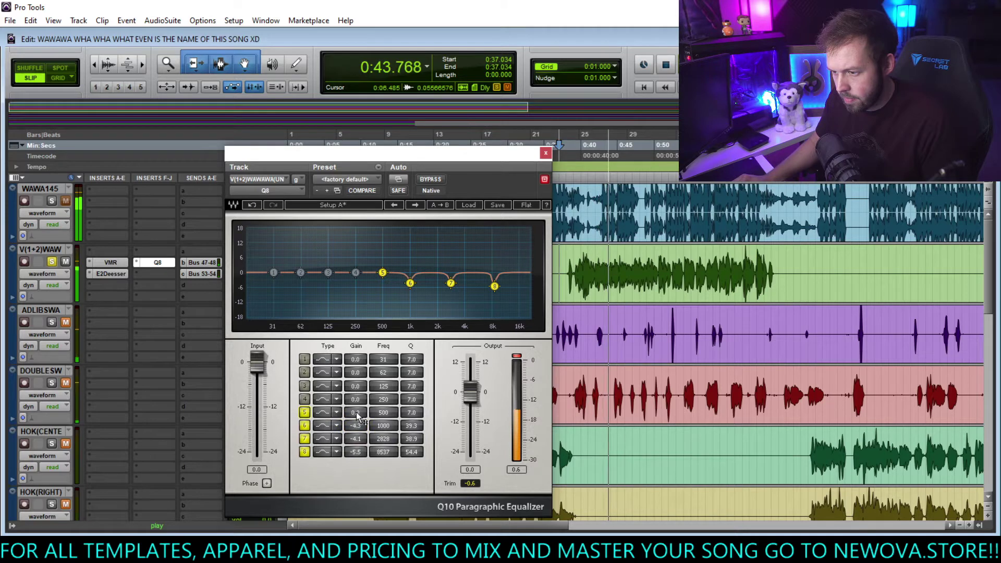
left_click_drag(382, 272, 382, 228)
scroll(411, 413, "up", 5)
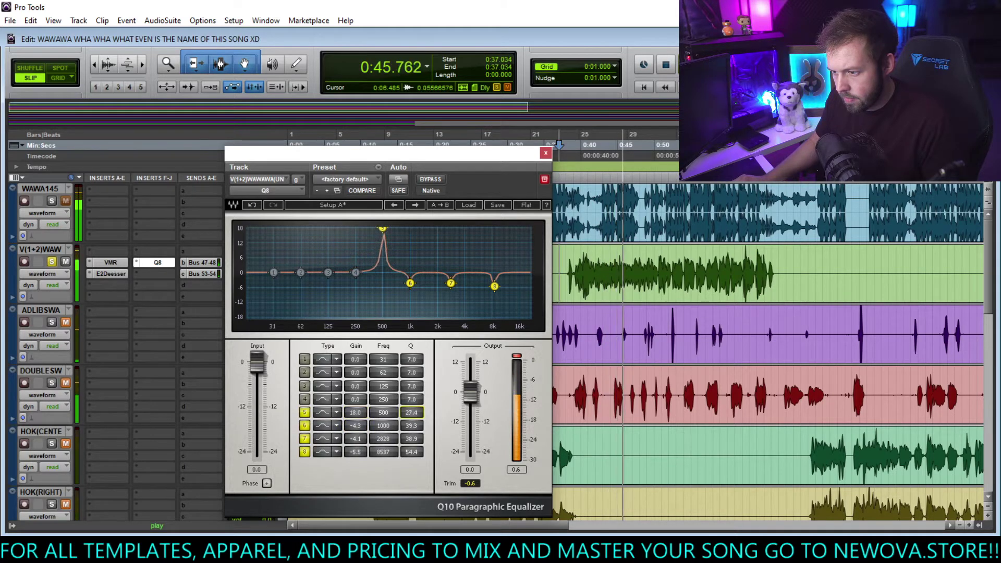
scroll(383, 412, "down", 3)
scroll(383, 412, "down", 4)
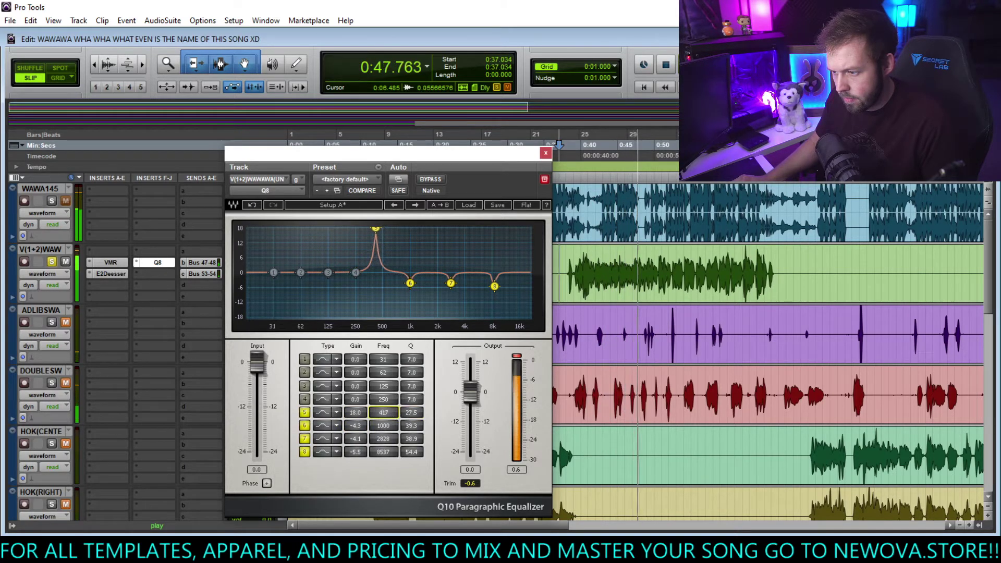
scroll(355, 412, "down", 10)
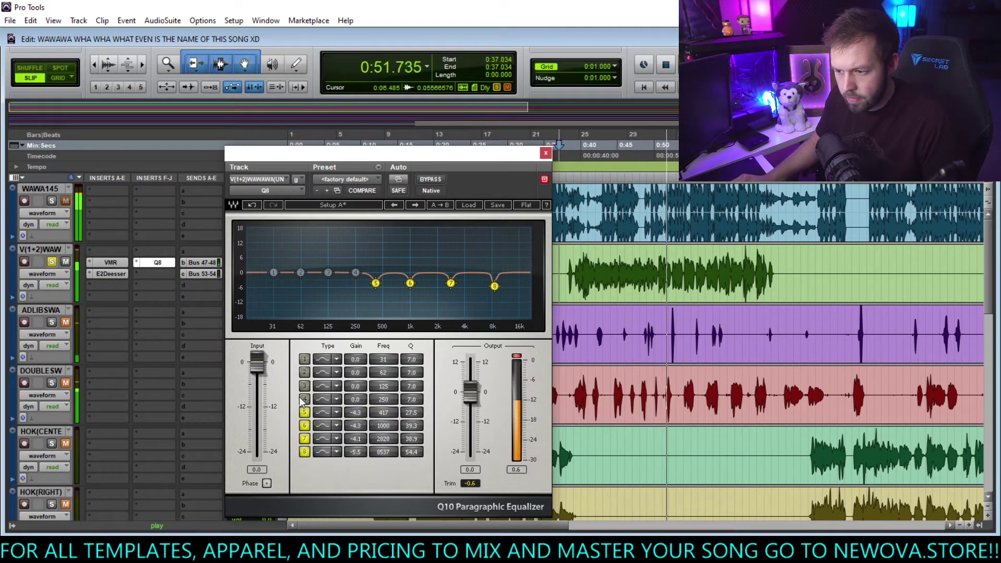
Enable Q8 band 4 and cut 4.2 dB at 250 Hz with a Q of 41.7.
left_click(359, 400)
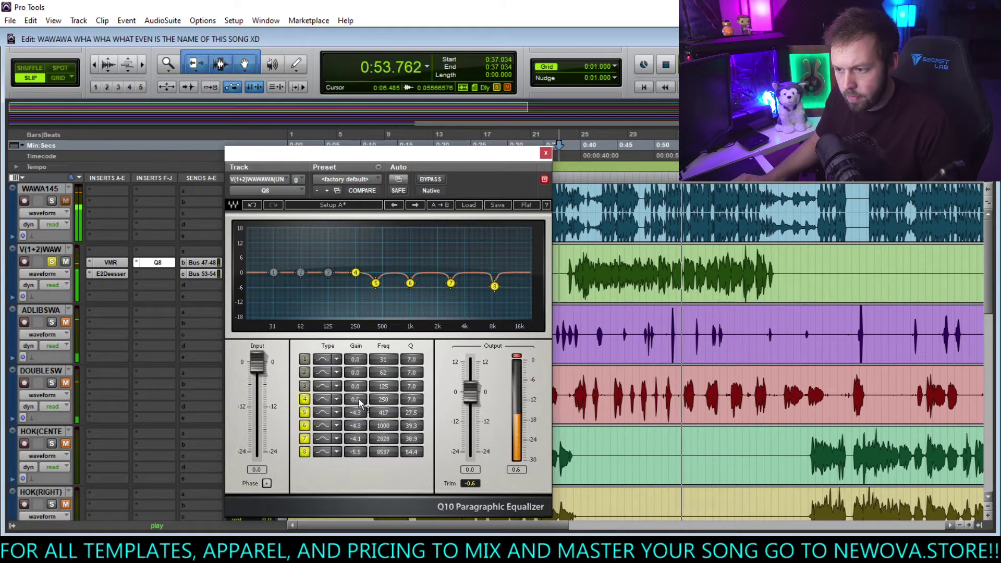
scroll(358, 400, "up", 8)
scroll(411, 400, "up", 10)
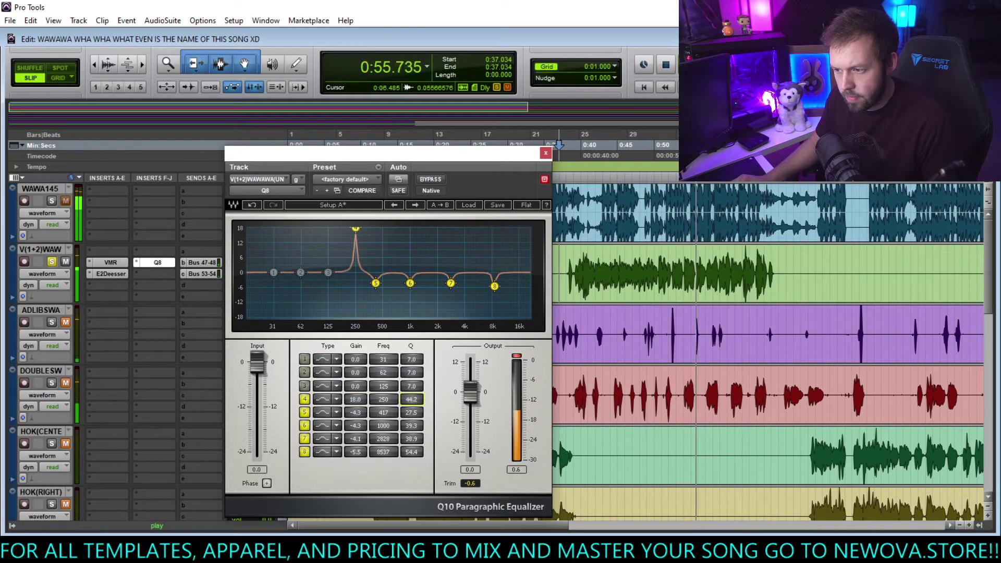
left_click(390, 400)
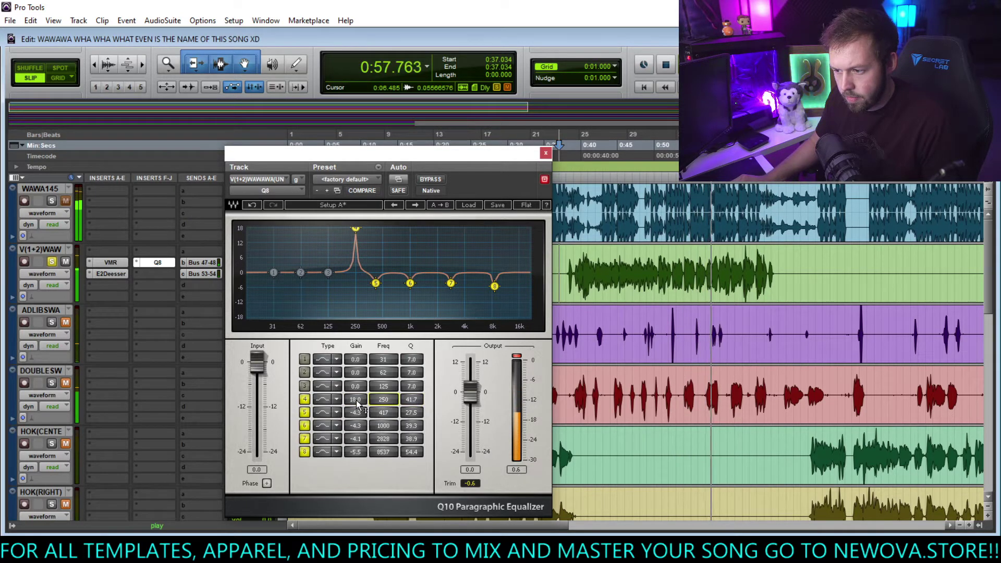
scroll(359, 401, "down", 10)
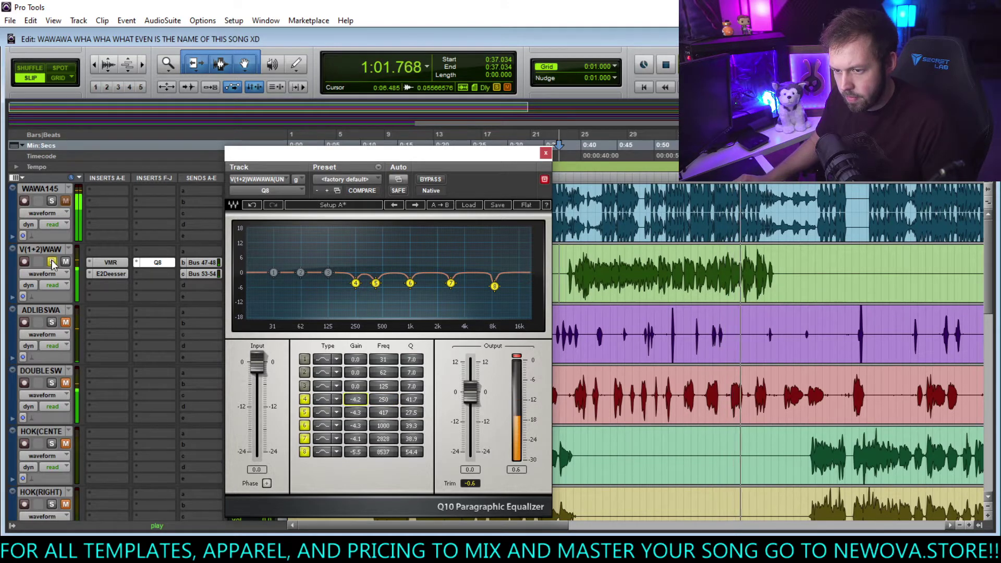
Unsolo the verse vocal, close the equaliser and replay the verse from 0:37 with the beat.
left_click(545, 153)
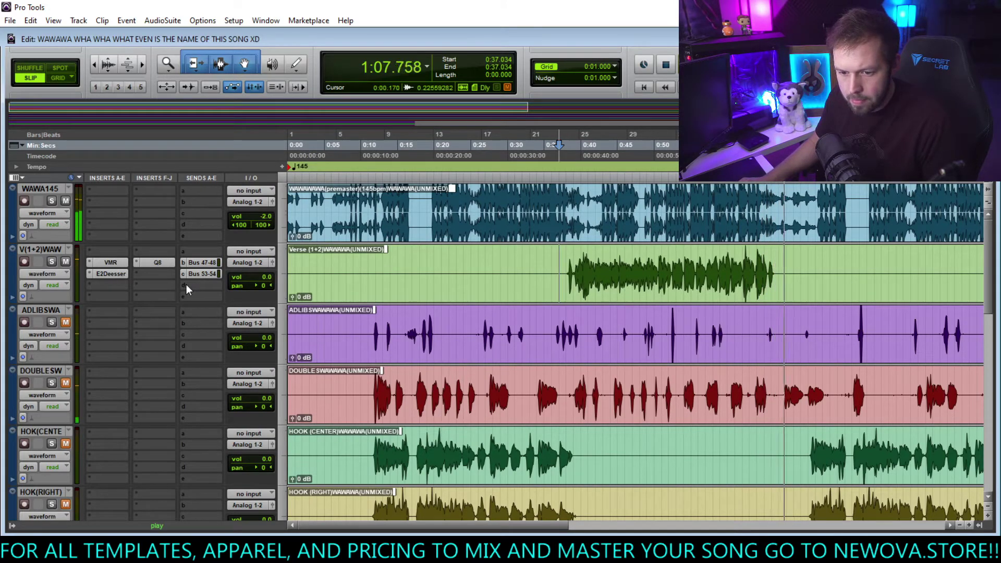
key("space")
key("space")
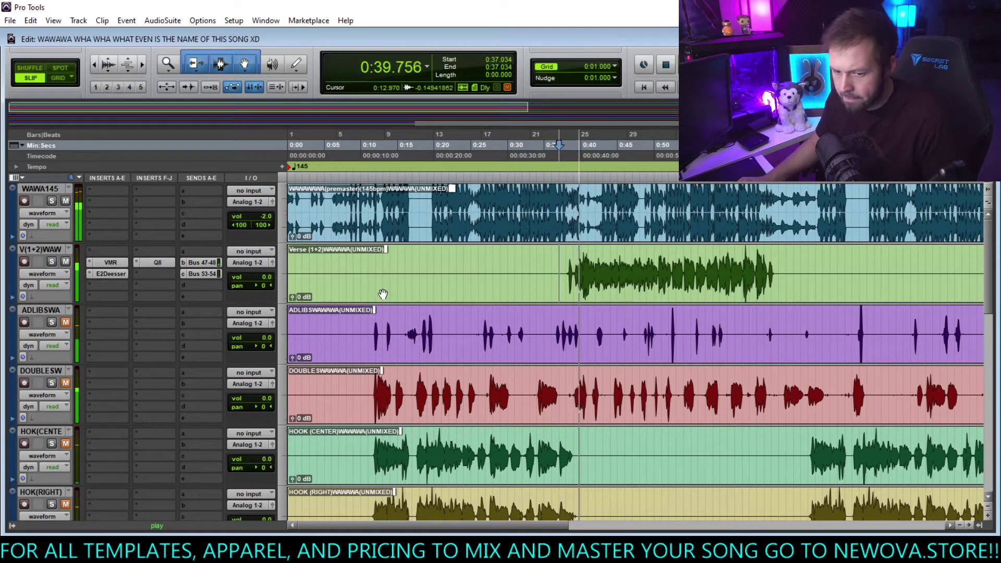
scroll(446, 285, "right", 2)
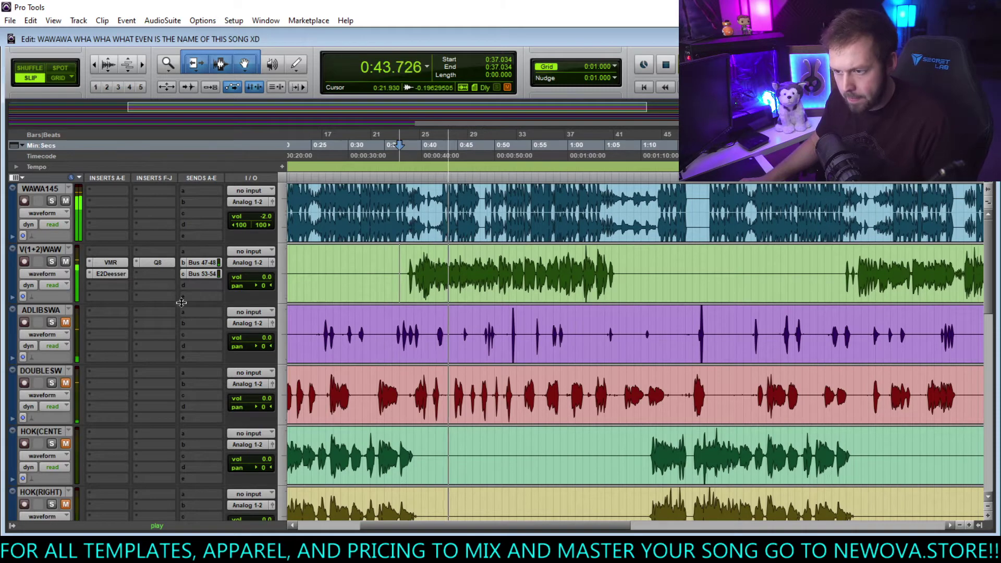
Try C4 on the verse vocal, setting the third band to gain 3.7, threshold -43.2 and the fourth to gain 2.8, threshold -41.9.
left_click(156, 281)
mouse_move(190, 293)
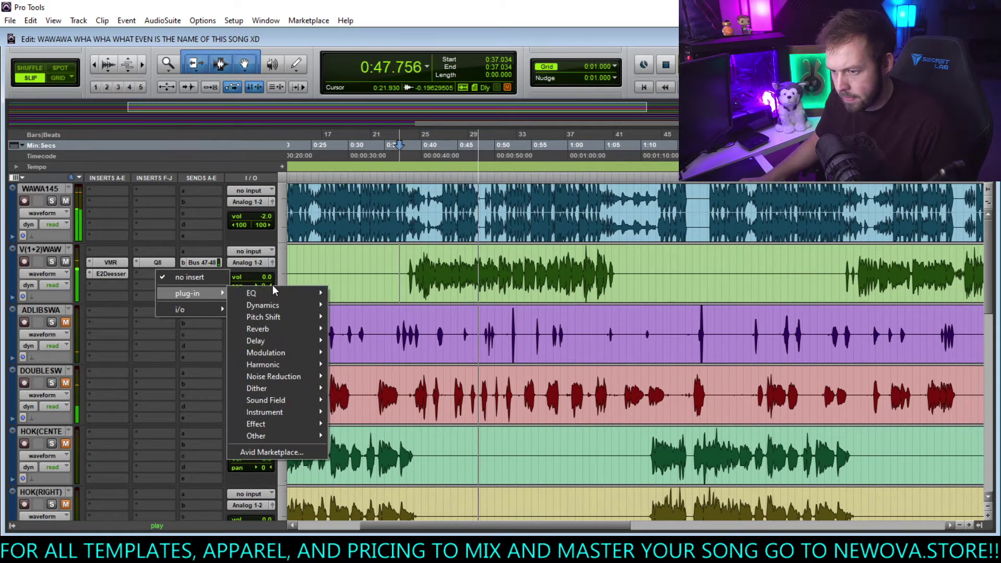
mouse_move(267, 305)
left_click(405, 294)
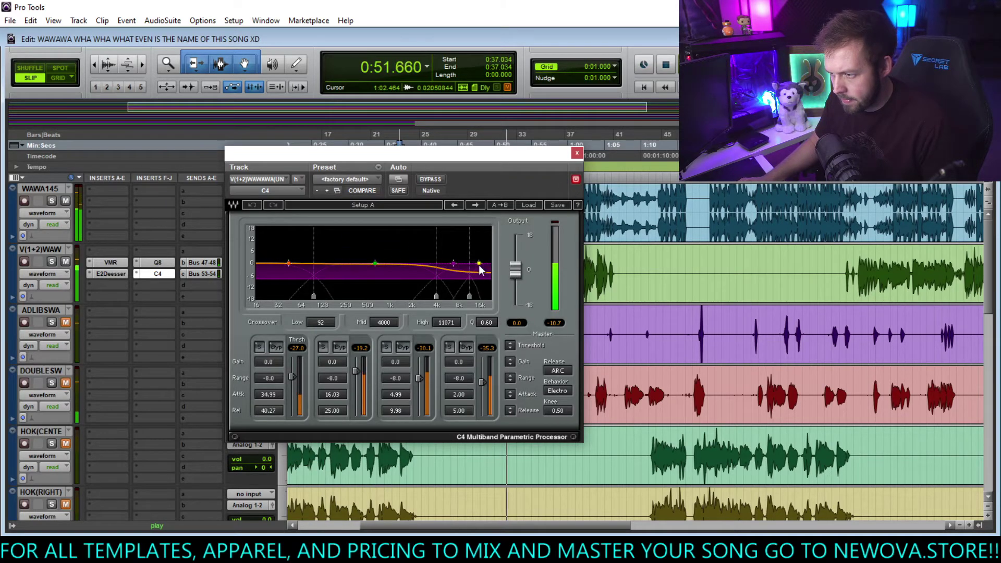
left_click_drag(481, 376, 482, 383)
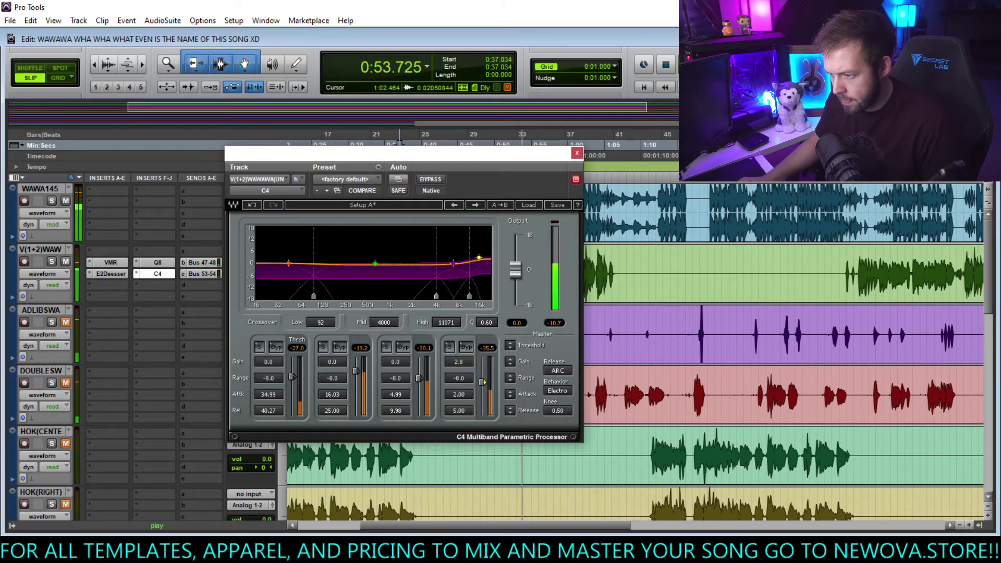
left_click_drag(419, 378, 419, 387)
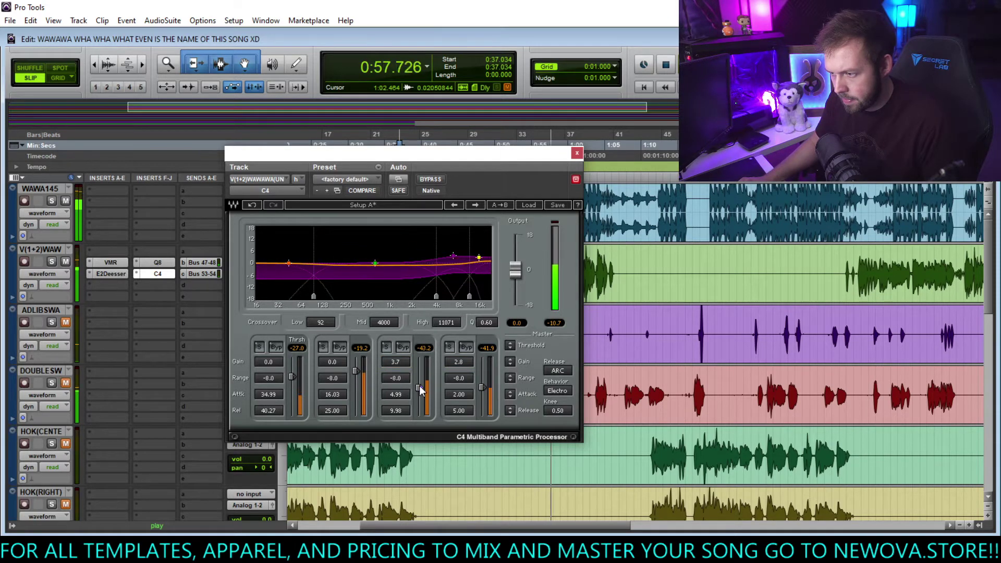
Set the second C4 band's threshold to -32.2 and gain to 2.5, and the low crossover to 250 Hz.
left_click_drag(365, 372, 365, 382)
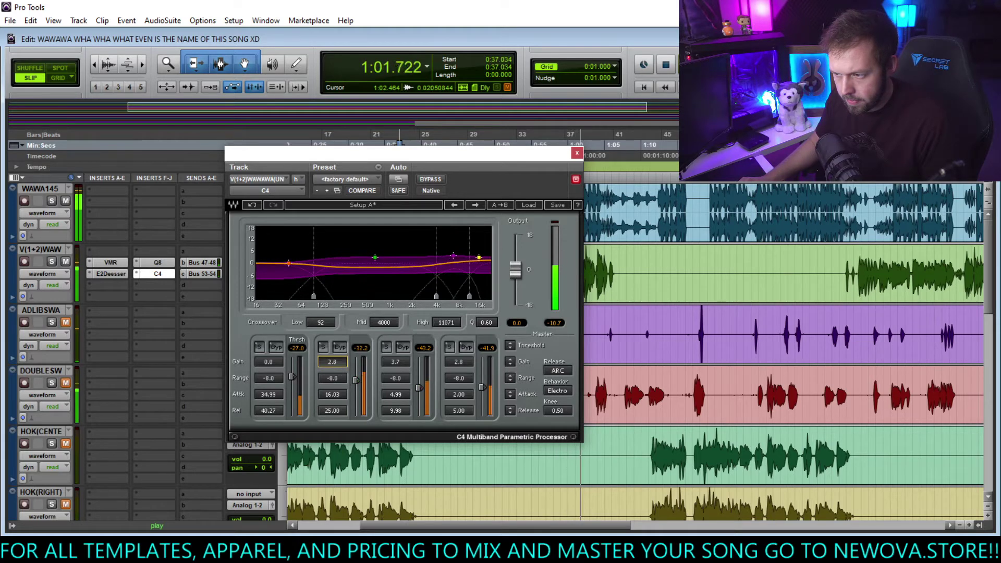
left_click(331, 362)
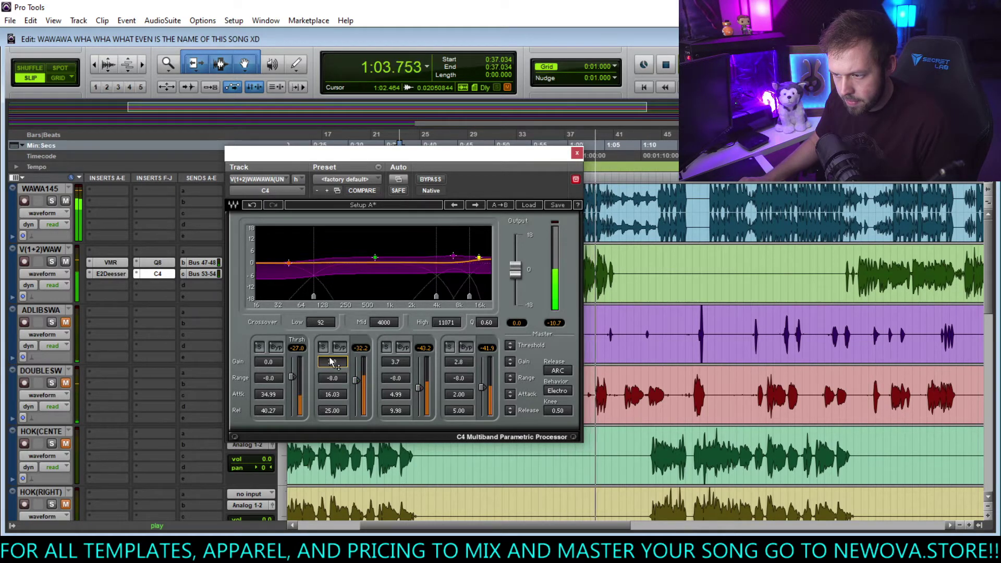
left_click_drag(313, 296, 346, 296)
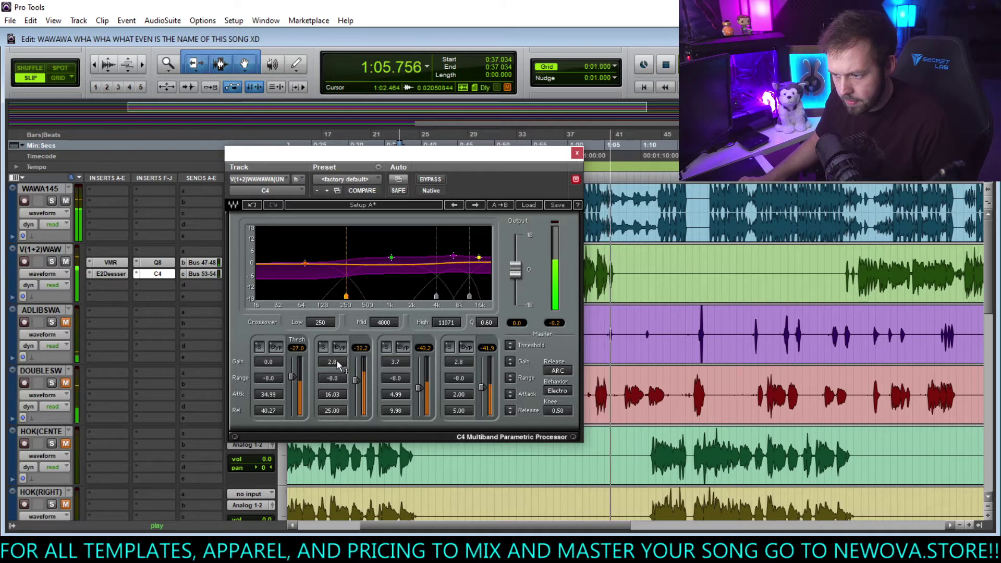
left_click_drag(335, 361, 338, 364)
Compare the verse with C4 bypassed and active, remove C4 from the vocal and stop playback.
key("space")
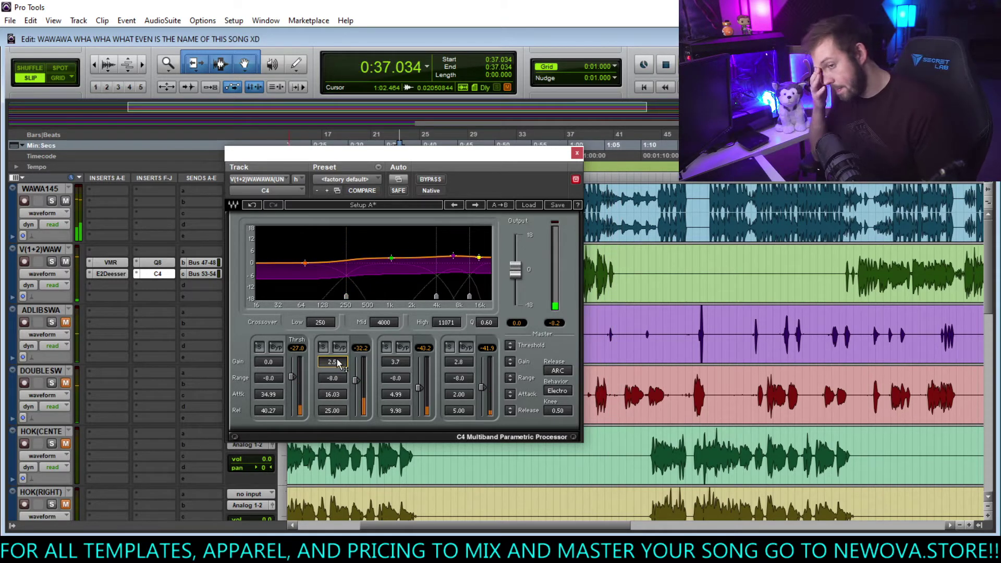
key("space")
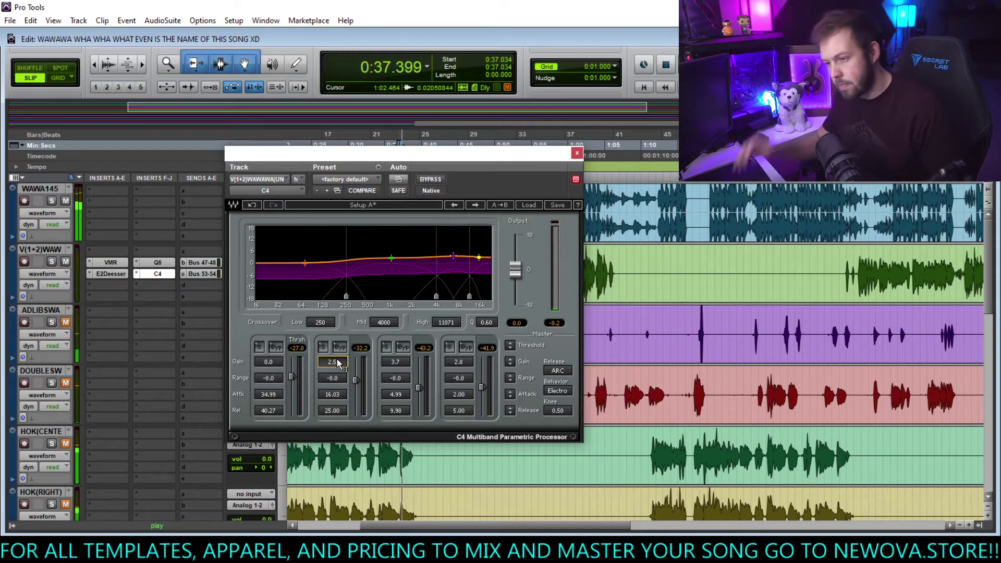
left_click(429, 179)
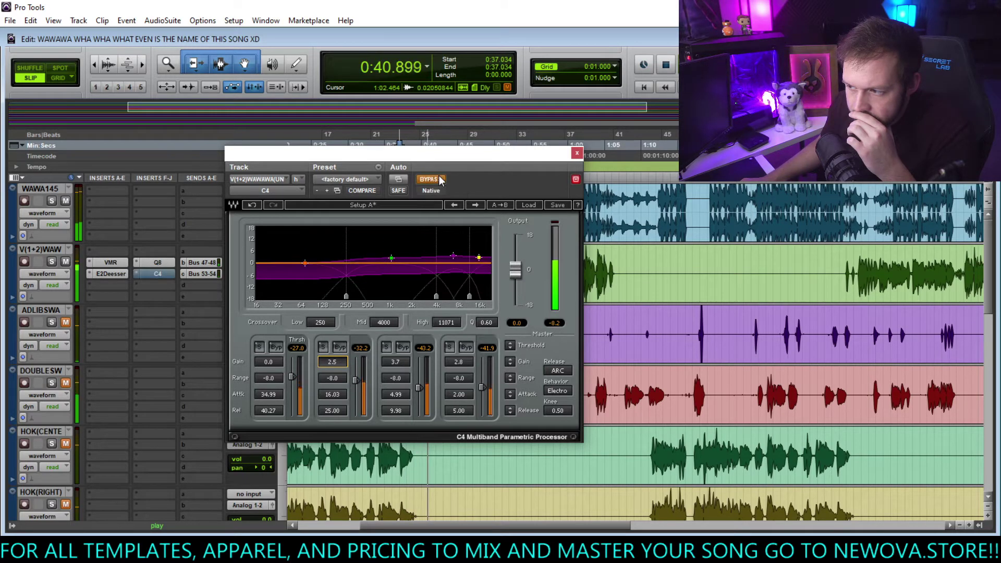
left_click(429, 179)
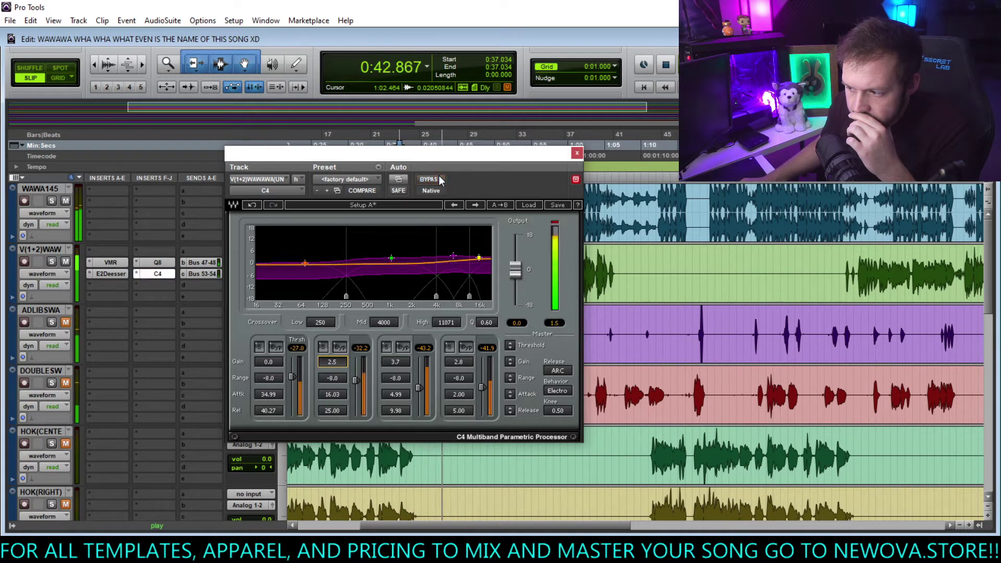
left_click(429, 180)
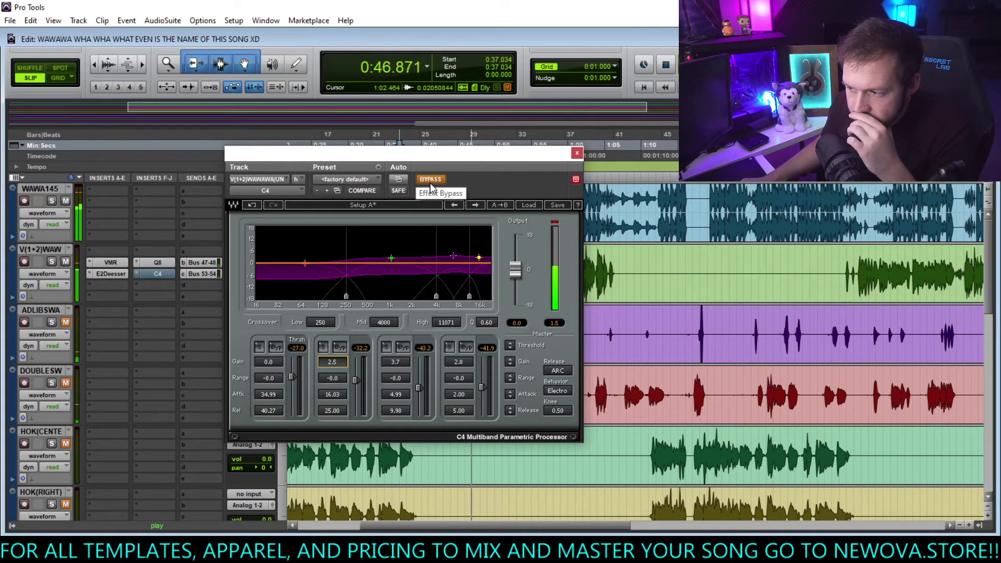
left_click(430, 182)
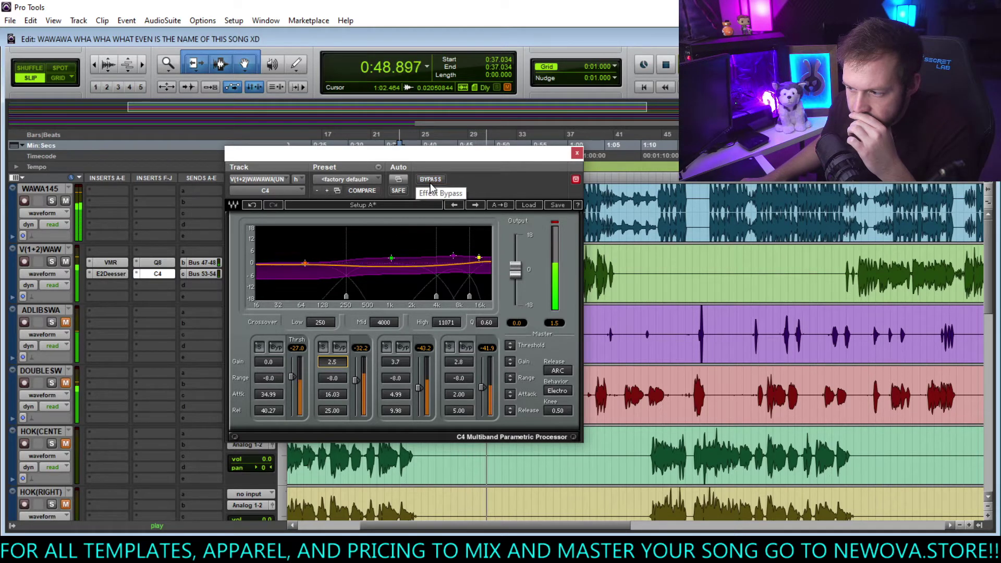
left_click(577, 154)
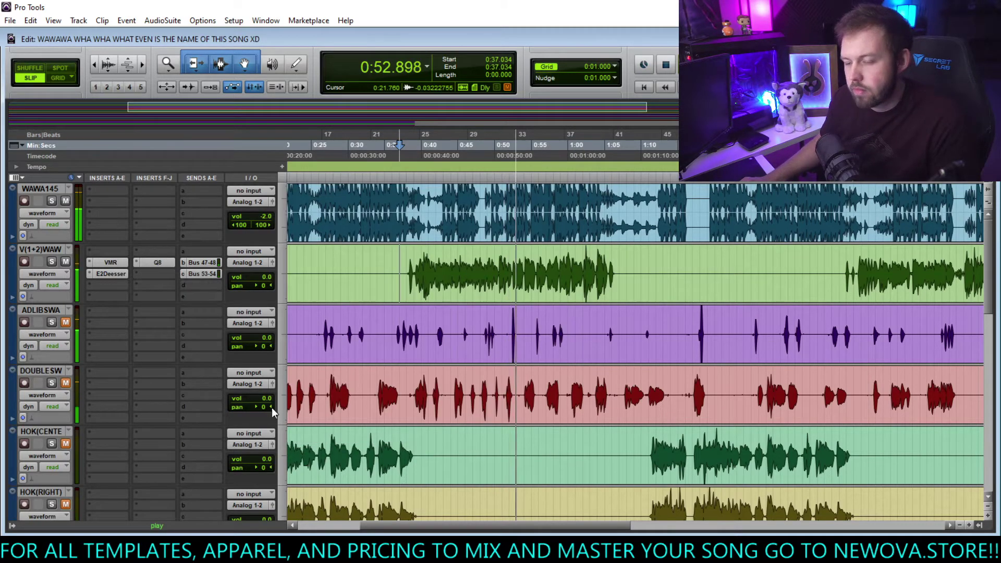
key("space")
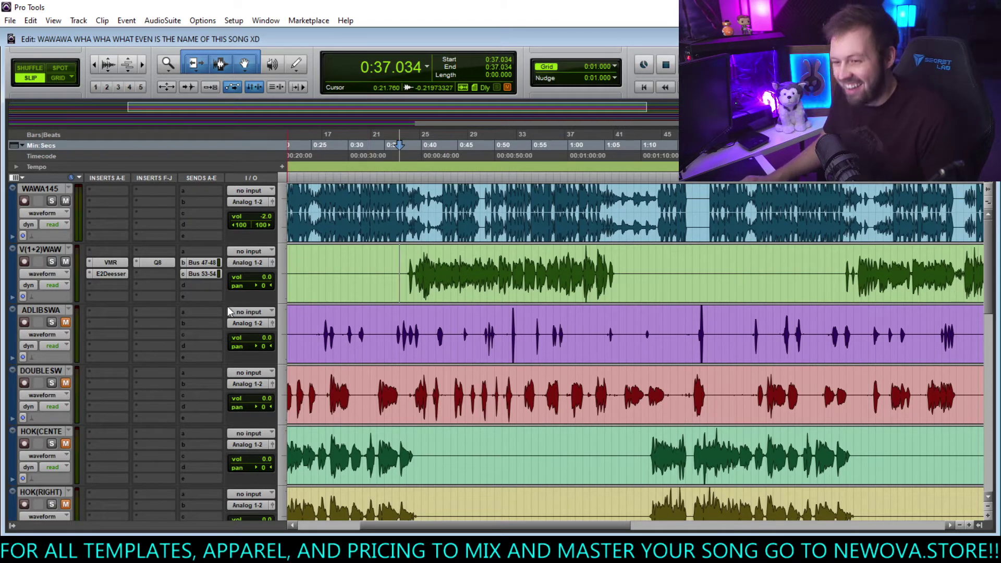
left_click(151, 280)
mouse_move(182, 293)
mouse_move(245, 305)
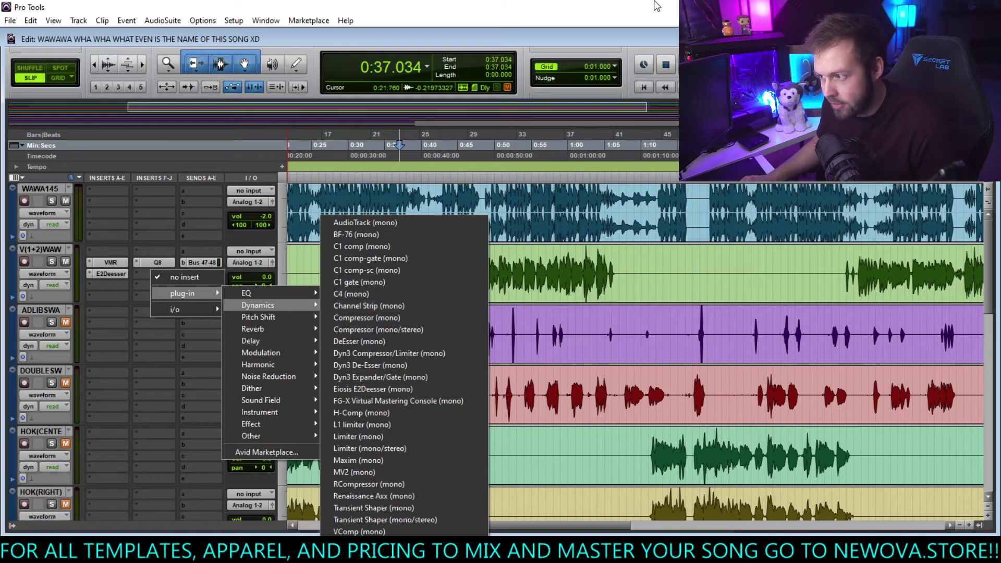
key("Escape")
Play the second verse from about 1:38 to check the vocal mix against the beat.
scroll(850, 292, "right", 5)
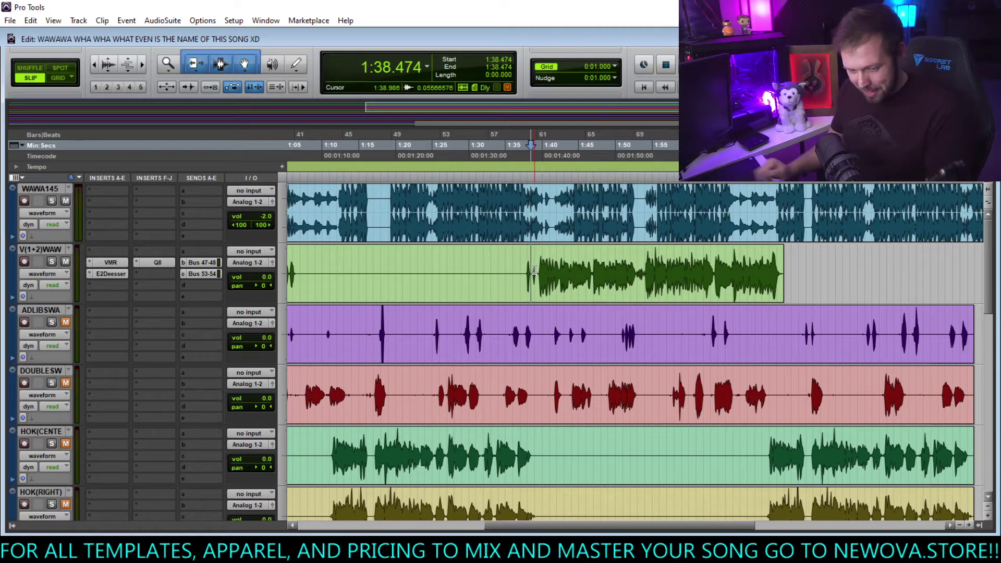
key("space")
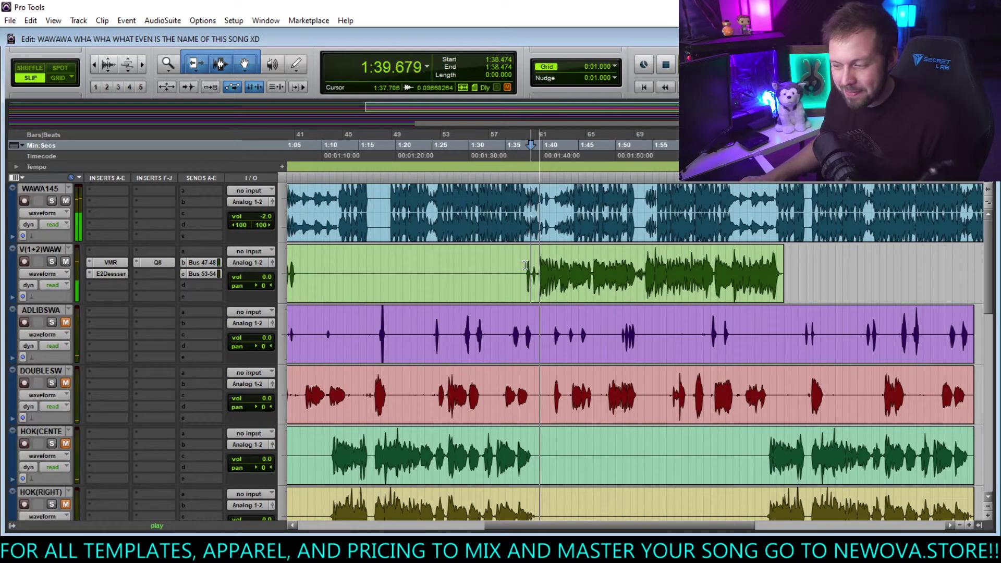
scroll(519, 298, "right", 2)
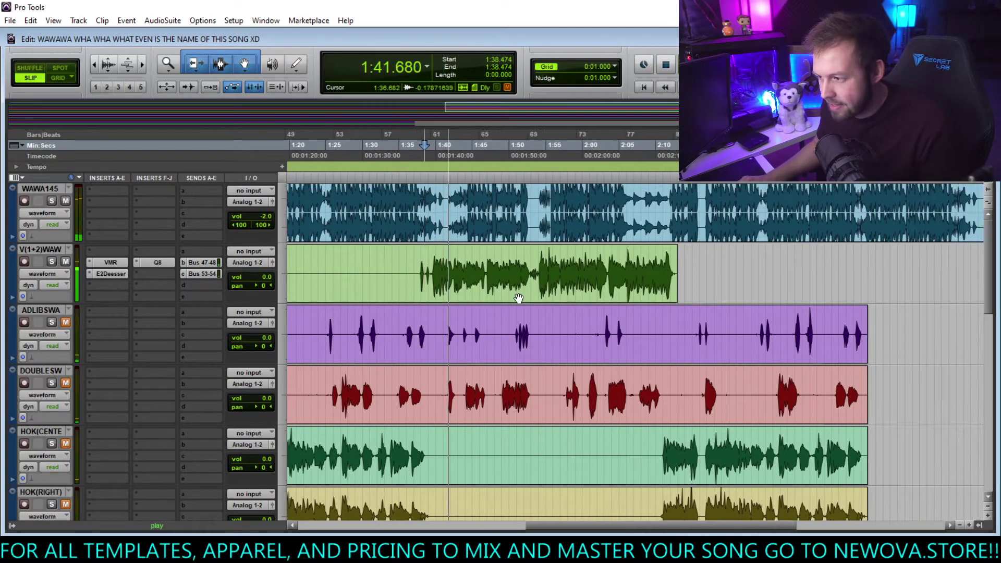
Set the verse vocal's Bus 47-48 send level to about -15.3, listen to the second verse and stop playback.
scroll(519, 298, "left", 2)
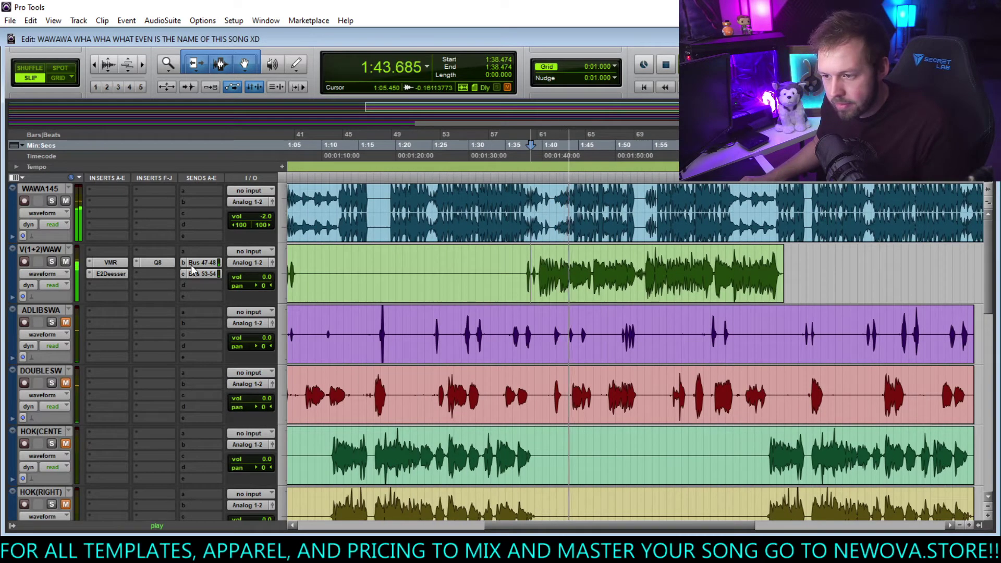
left_click(193, 269)
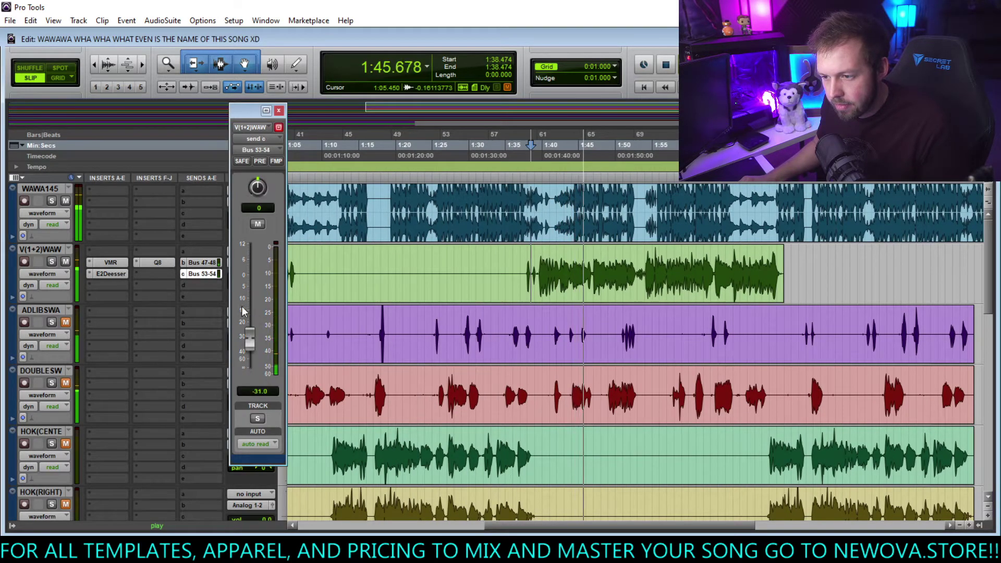
left_click(278, 110)
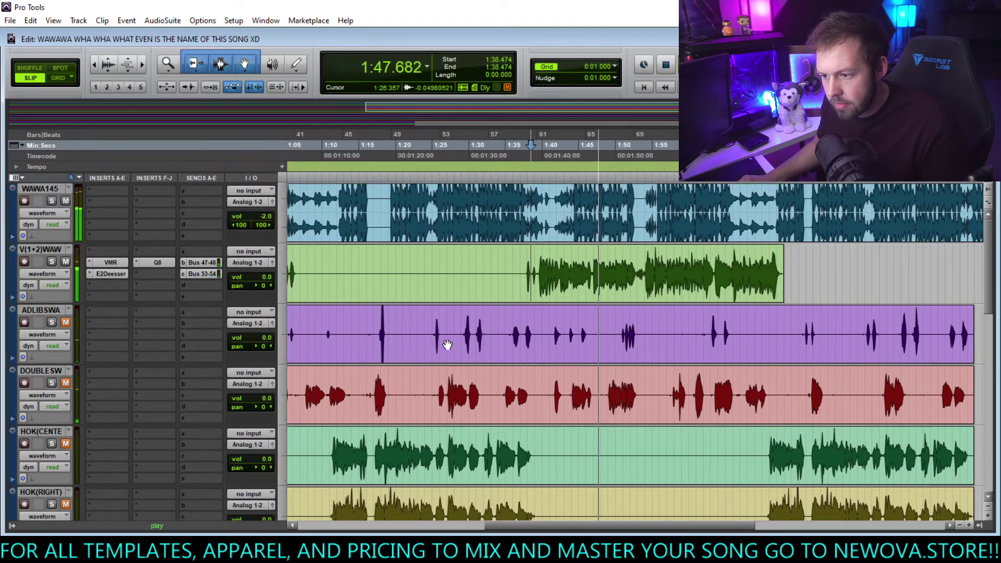
scroll(494, 354, "left", 6)
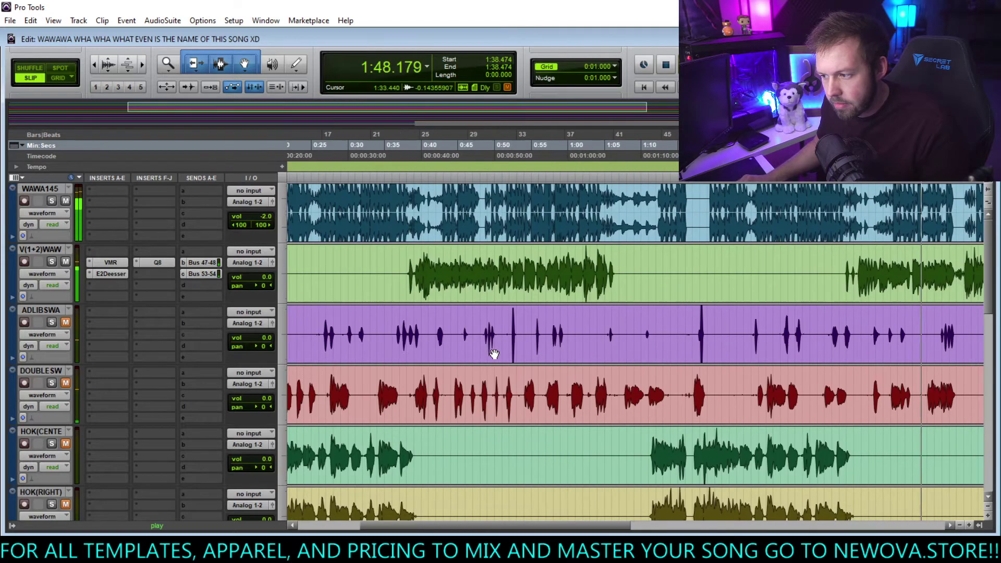
left_click(208, 262)
left_click_drag(249, 305, 249, 316)
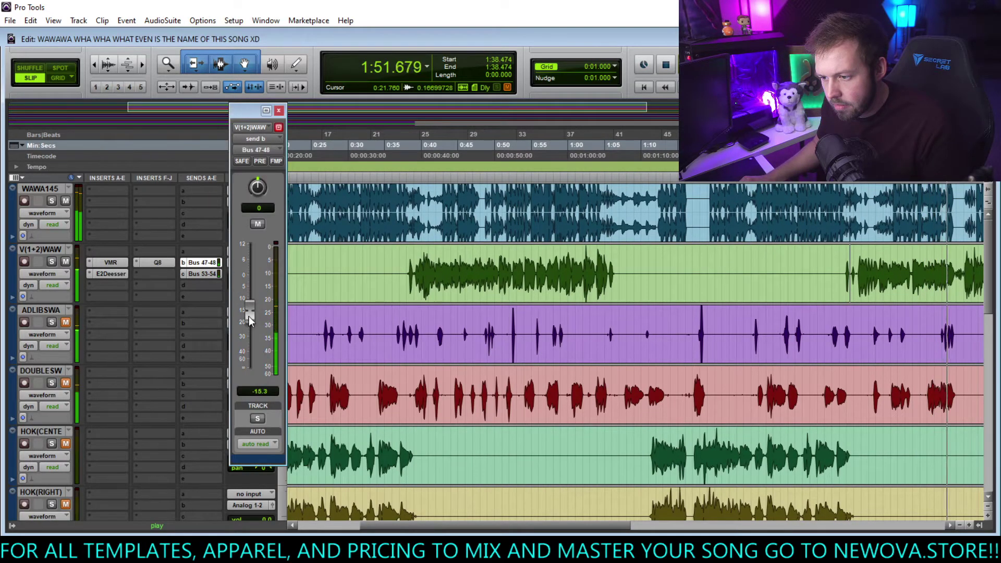
left_click(208, 262)
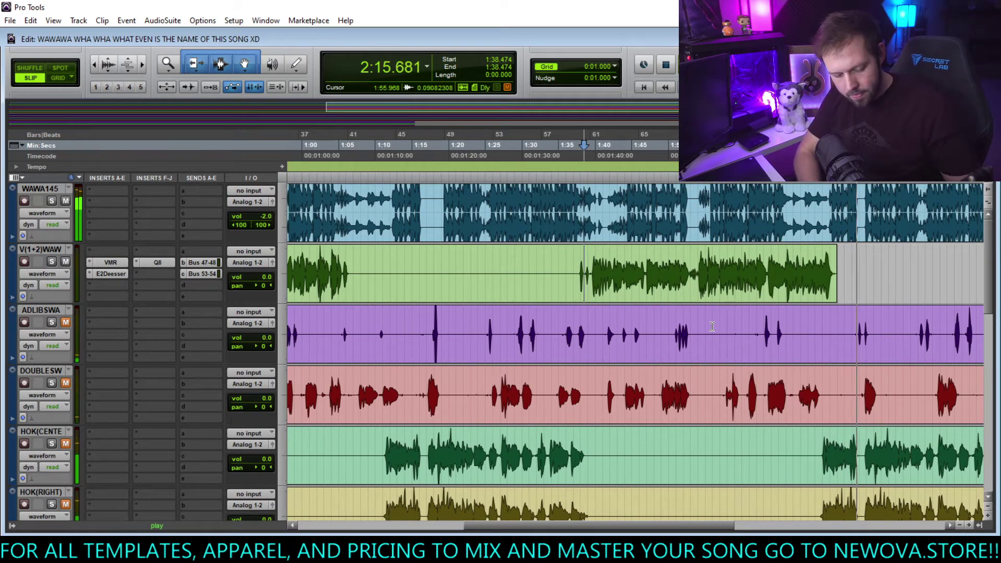
key("space")
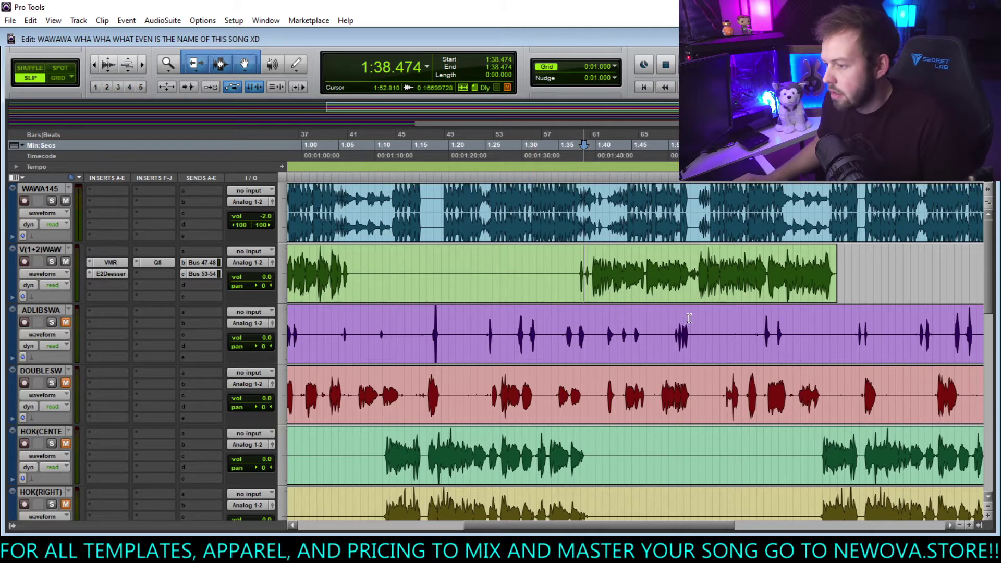
Play the song from 0:35.840, just before the first verse.
scroll(690, 302, "left", 10)
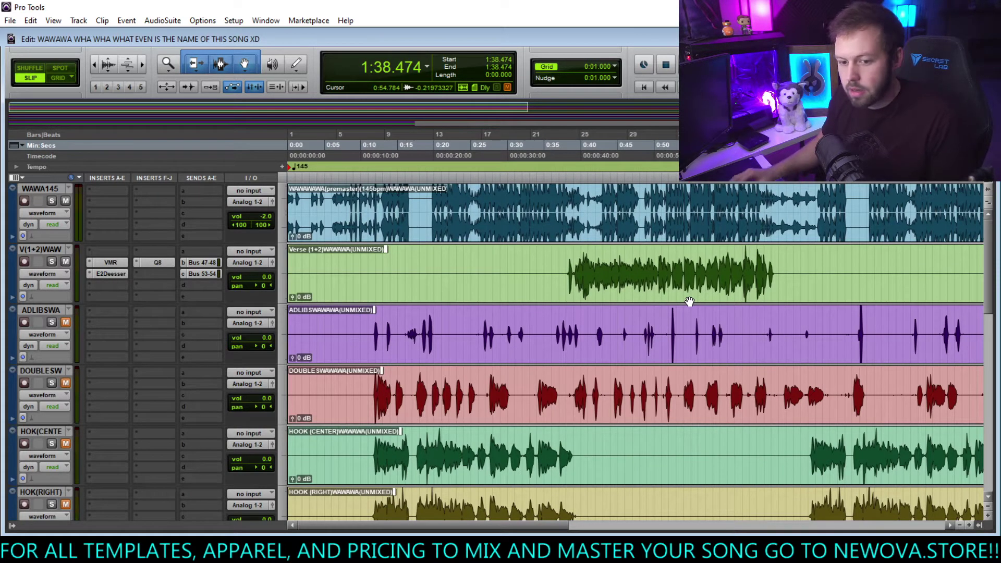
scroll(659, 319, "right", 9)
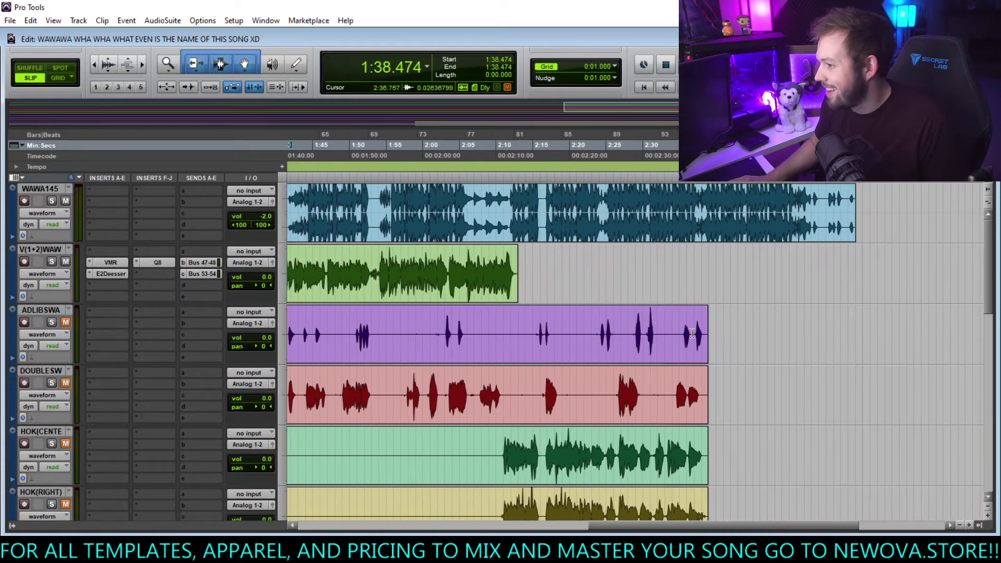
scroll(537, 323, "left", 8)
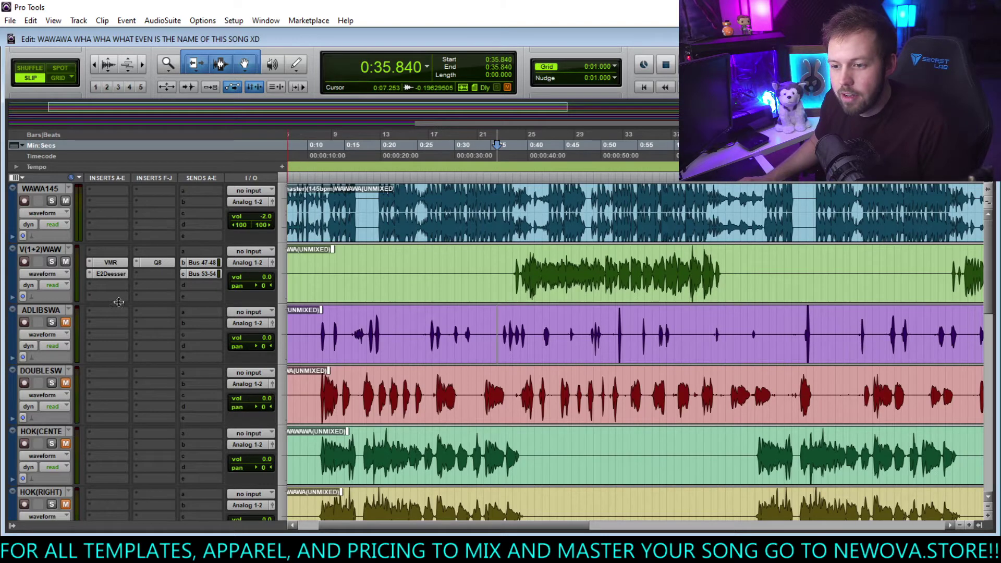
scroll(577, 303, "right", 2)
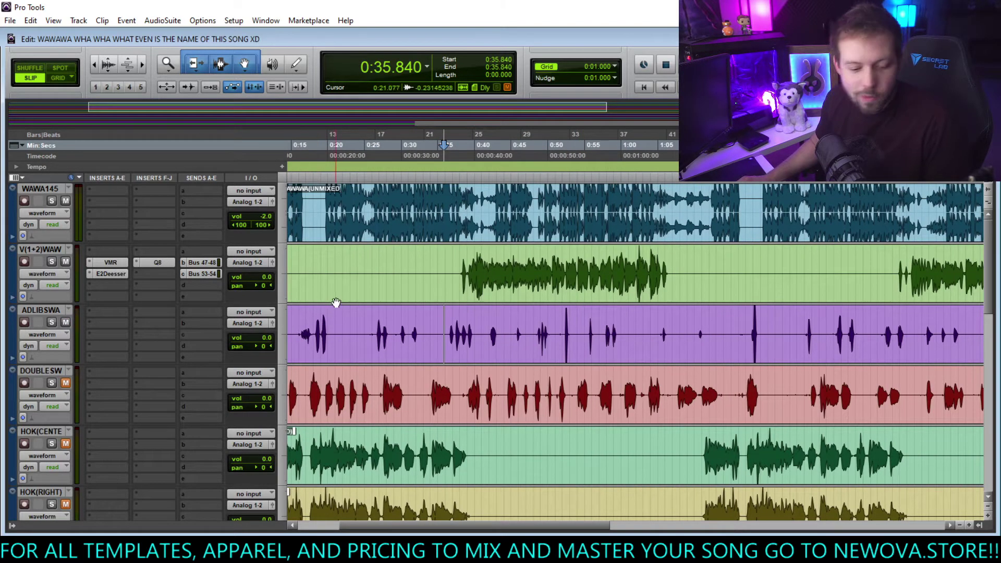
key("space")
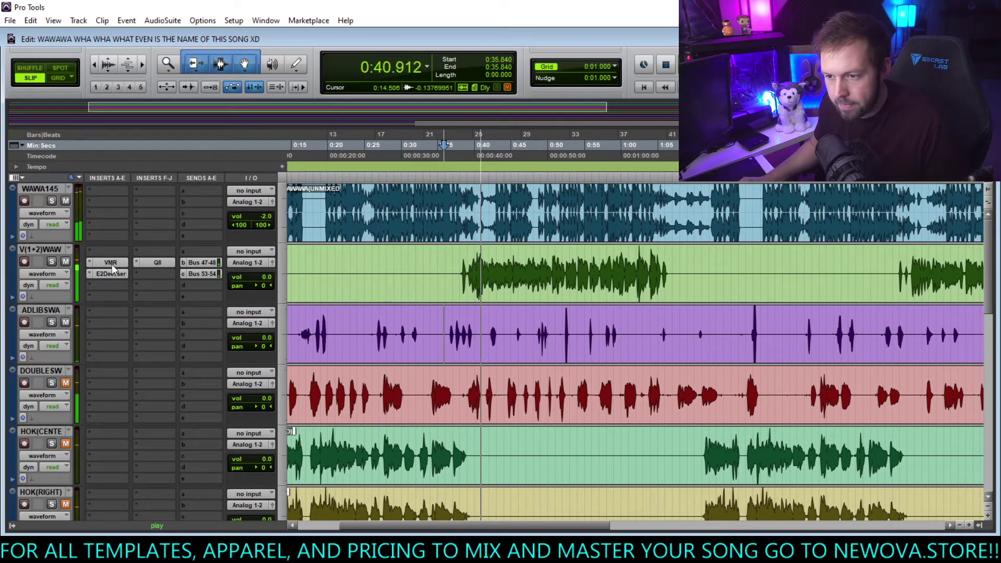
Copy Virtual Mix Rack, E2Deesser, Q8 and the Bus 47-48 and Bus 53-54 sends from the verse vocal to the ad-libs track.
mouse_move(118, 325)
left_mouse_down()
mouse_move(118, 311)
mouse_move(112, 324)
left_mouse_up()
left_click_drag(111, 274, 111, 334)
left_click_drag(213, 269, 205, 295)
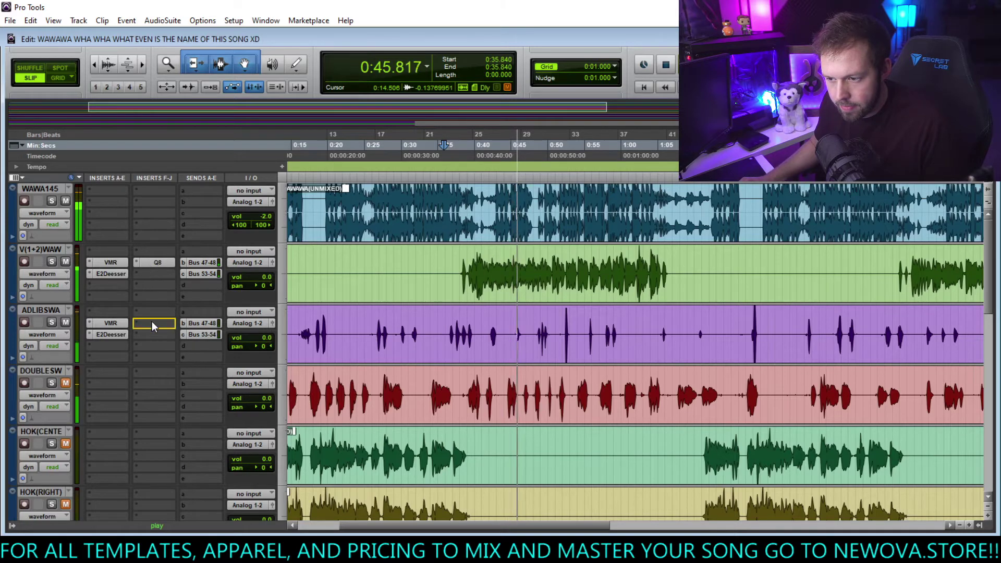
left_click_drag(152, 321, 152, 323)
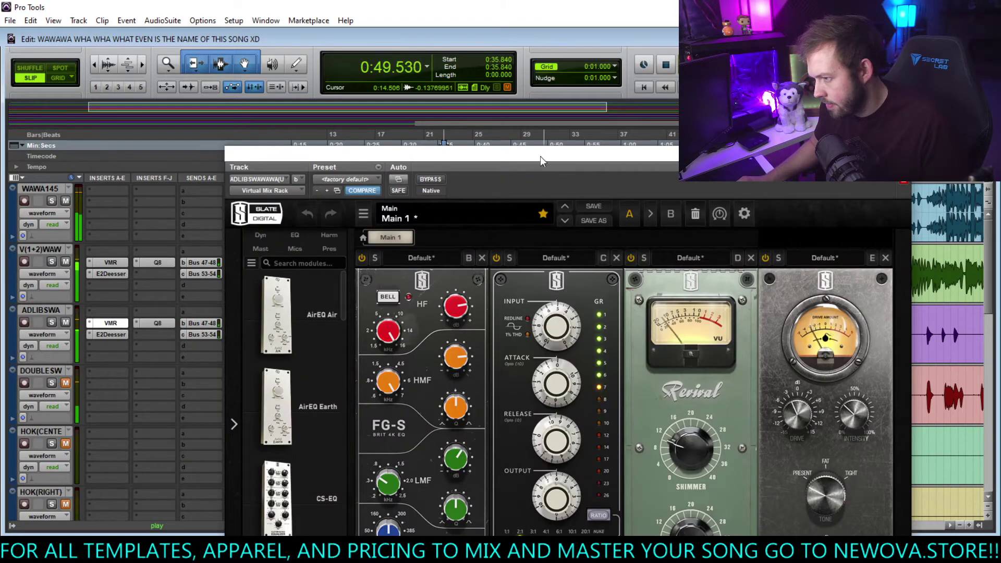
In the ad-libs' Virtual Mix Rack, set the FG-S HF gain to -5.12 dB and the HMF gain to -5.77 dB.
left_click_drag(540, 155, 517, 54)
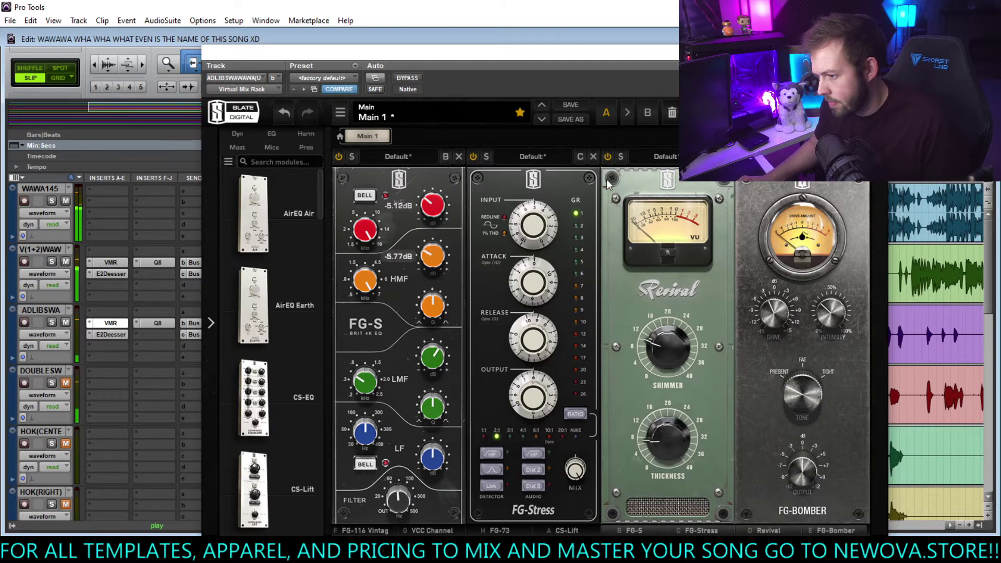
left_click(111, 323)
Insert the mono/stereo Doubler2 after Q8 on the ad-libs track and set the track volume to -10.5.
left_click(154, 334)
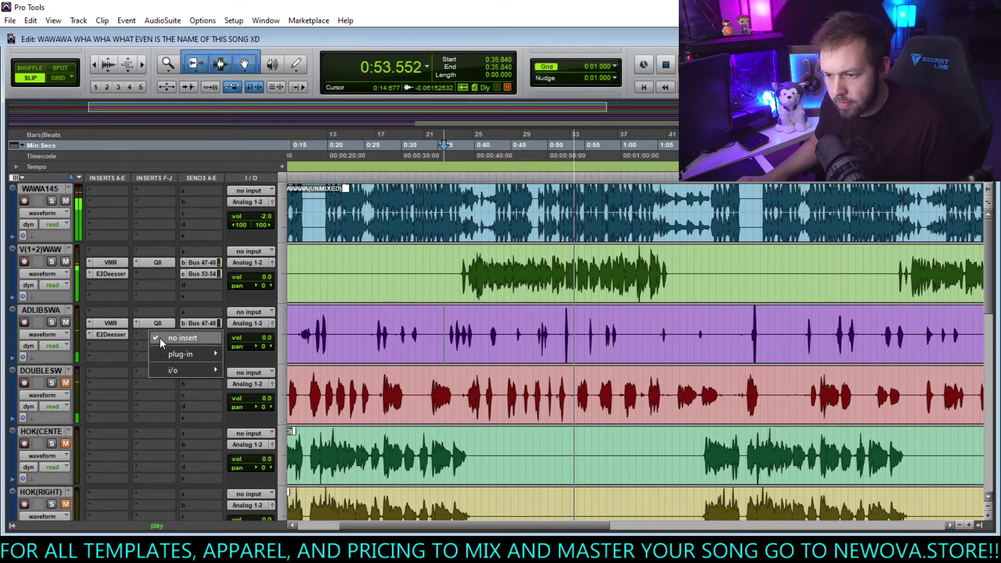
mouse_move(181, 354)
mouse_move(280, 379)
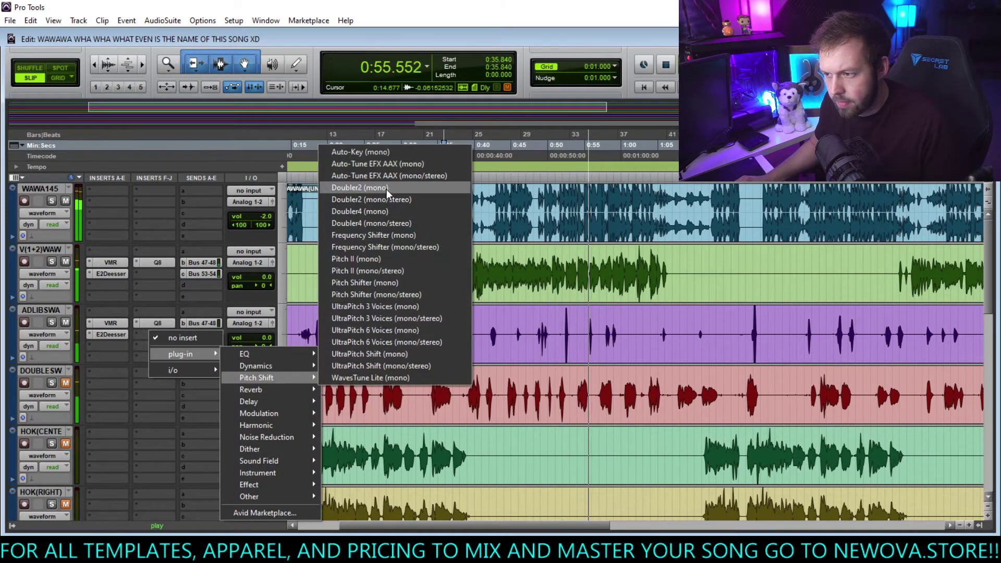
left_click(359, 194)
left_click_drag(266, 339, 267, 343)
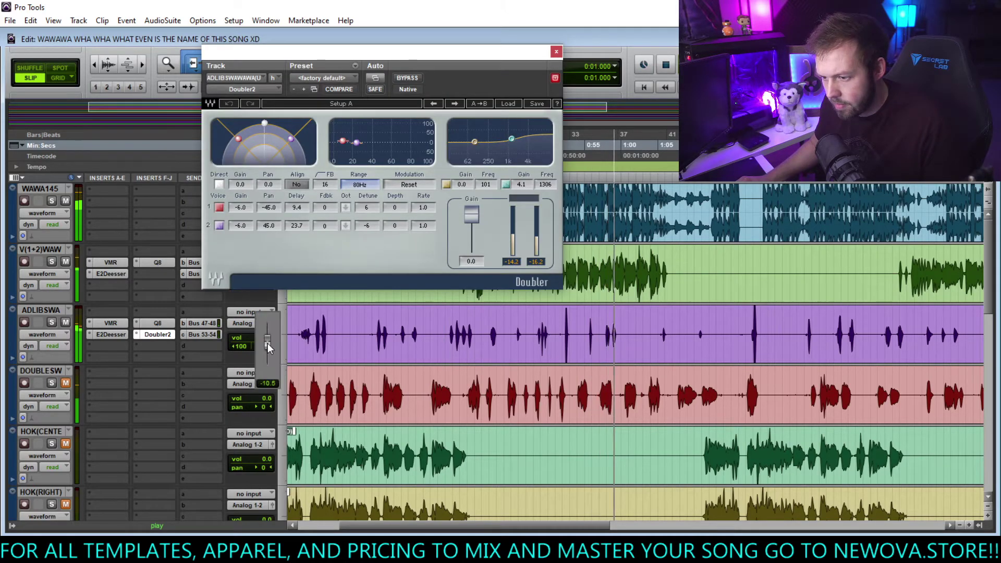
Try to insert a stereo EQ3 7-Band after Doubler2 on the ad-libs track.
left_click(152, 347)
mouse_move(203, 365)
mouse_move(321, 364)
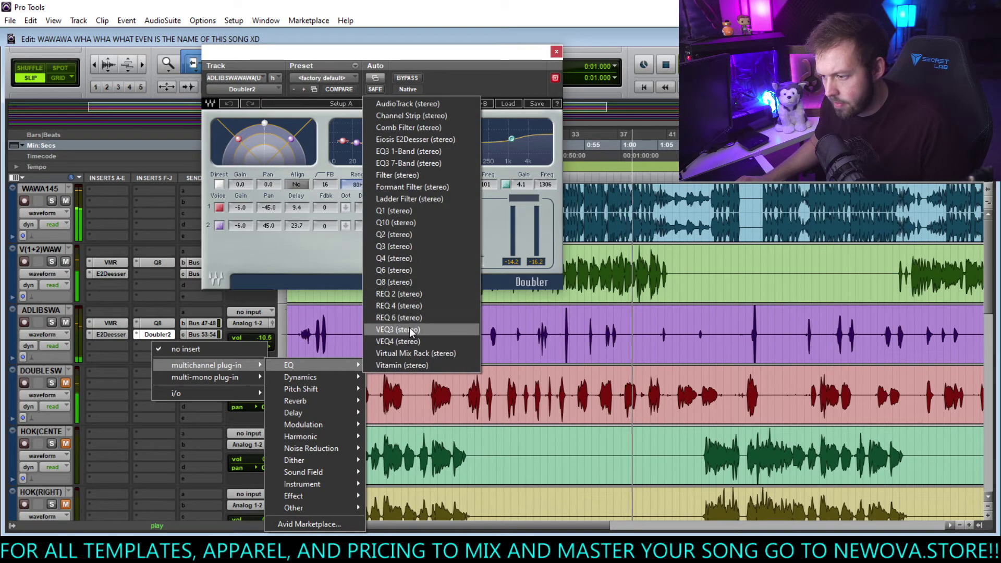
left_click(420, 161)
left_click(595, 326)
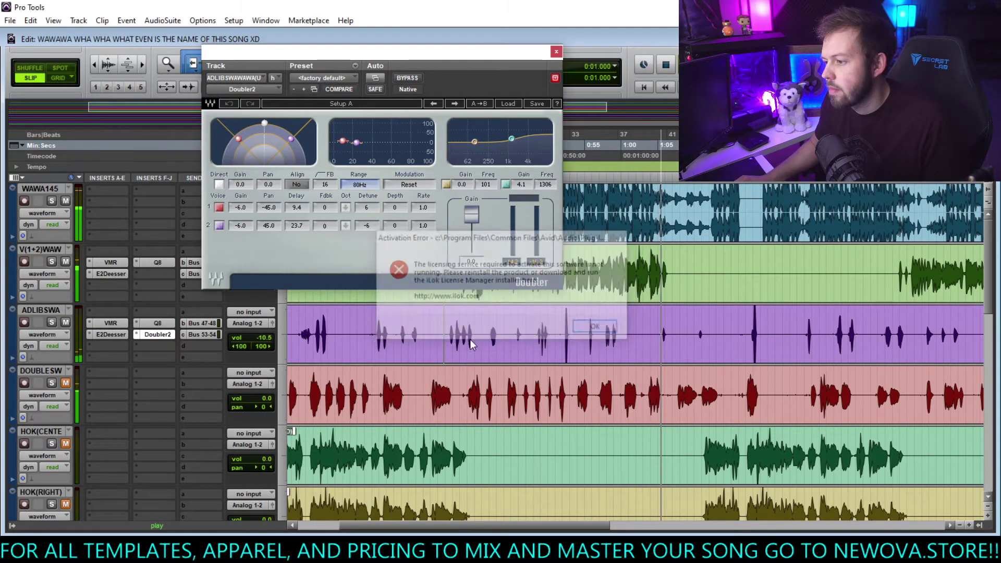
key("Return")
Insert a stereo REQ 6 after Doubler2 on the ad-libs track and load its Telephone preset.
left_click(136, 347)
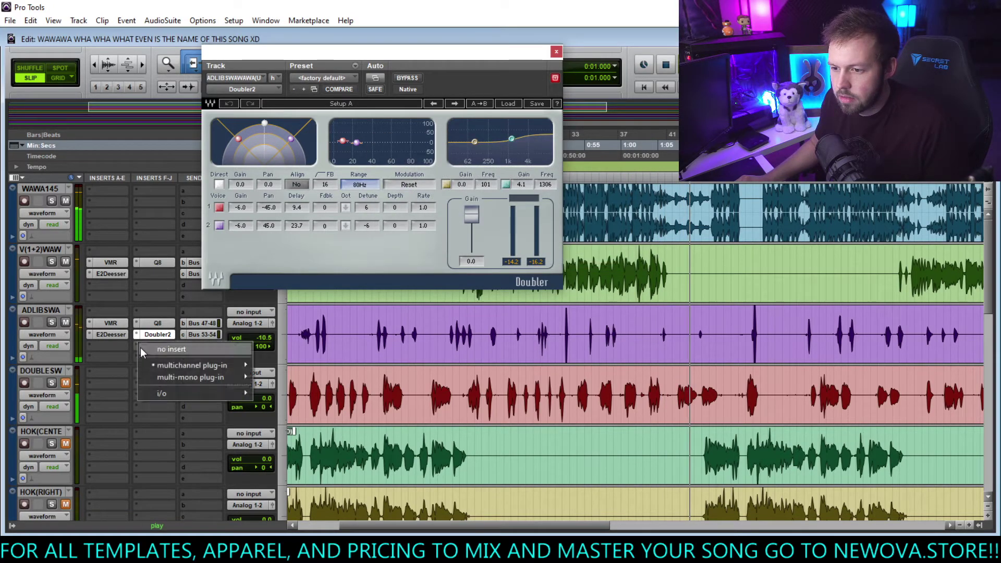
left_click(146, 351)
left_click(146, 345)
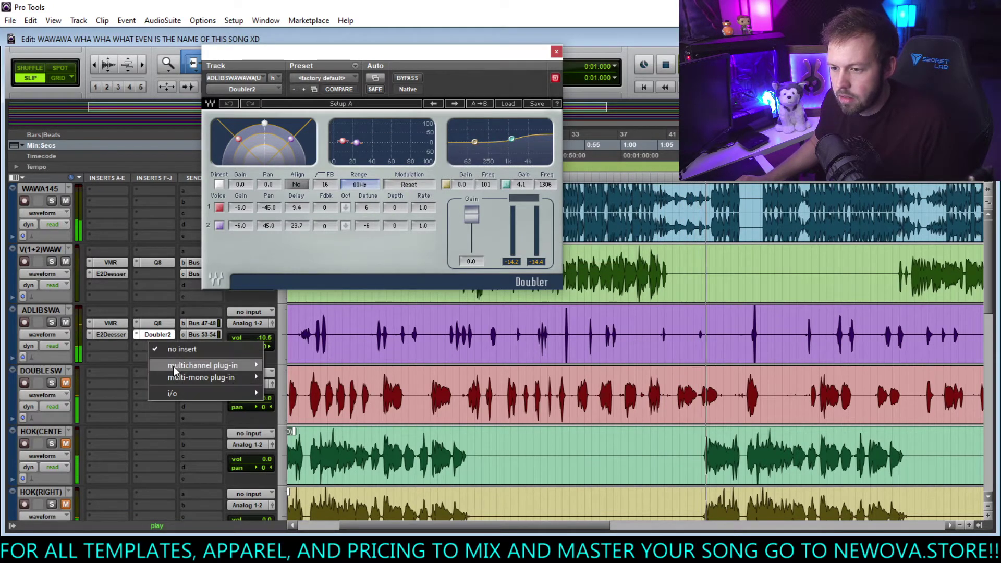
mouse_move(183, 365)
mouse_move(302, 365)
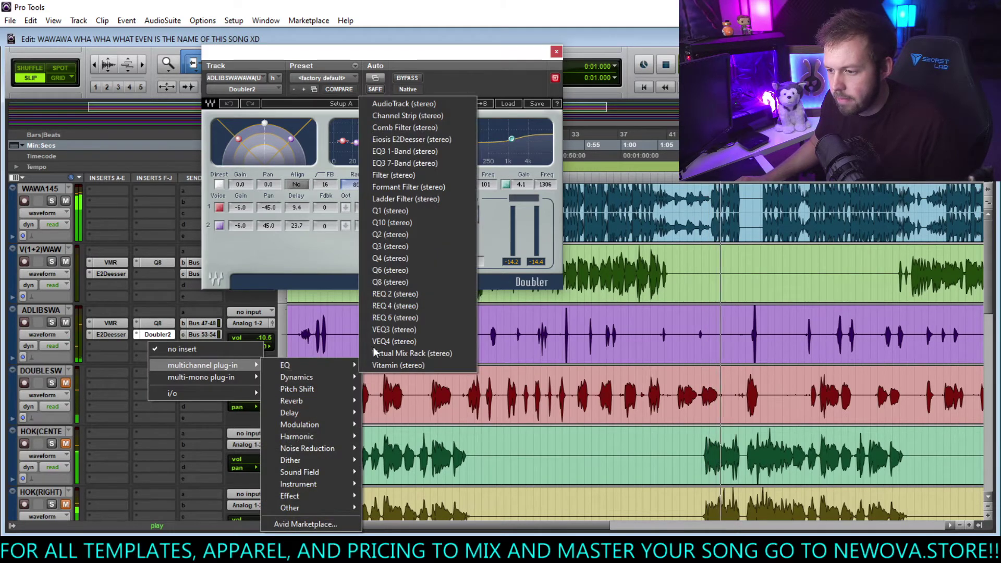
left_click(404, 318)
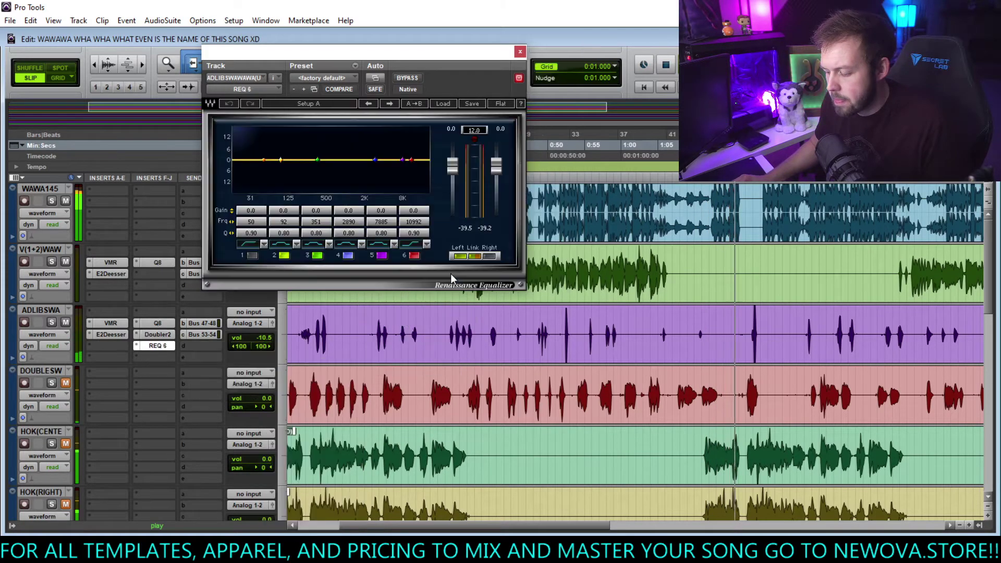
left_click(443, 103)
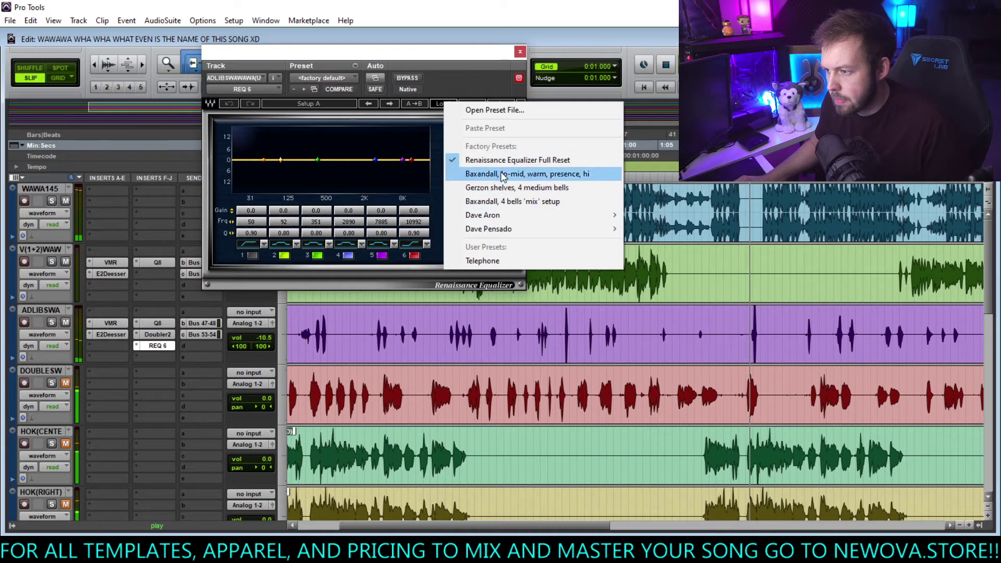
left_click(484, 260)
left_click(520, 51)
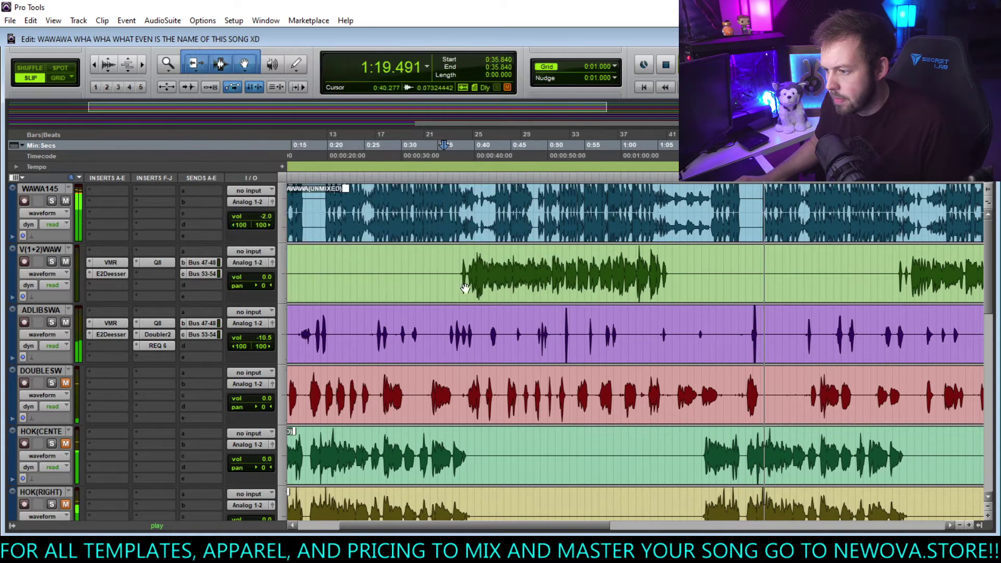
Replay the section from 0:35.840 and set the ad-libs track volume to -12.5.
key("space")
key("space")
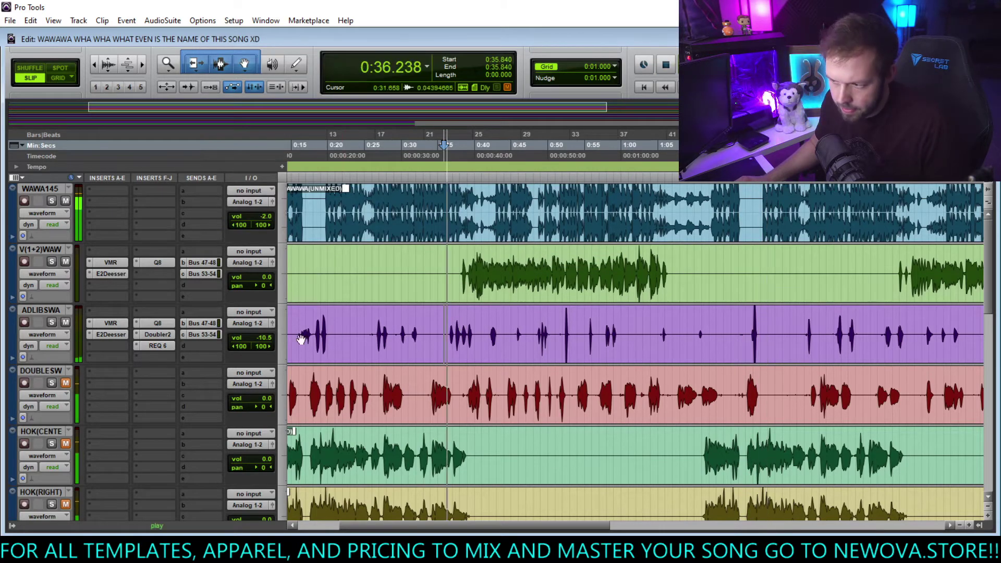
left_click(265, 343)
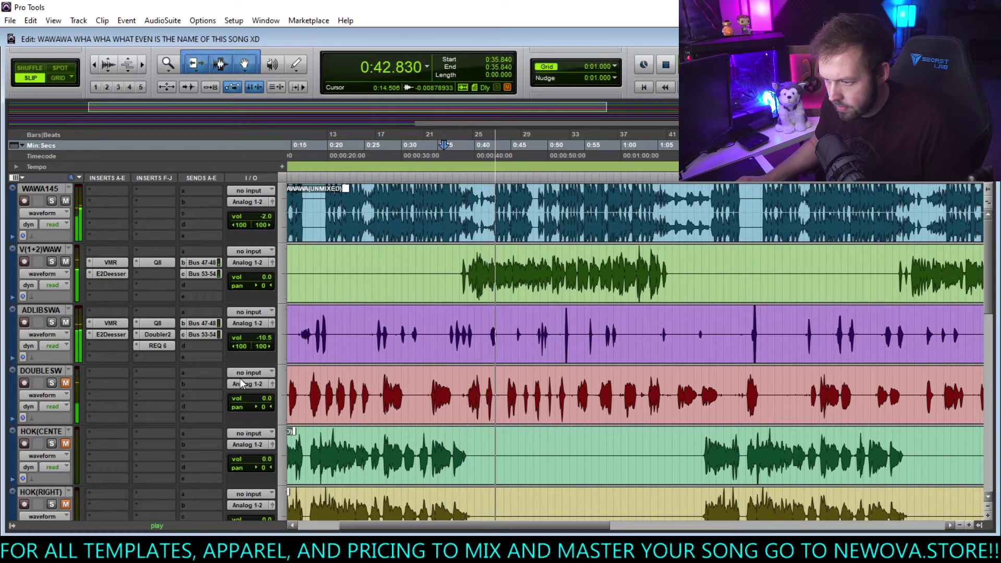
left_click_drag(260, 337, 164, 366)
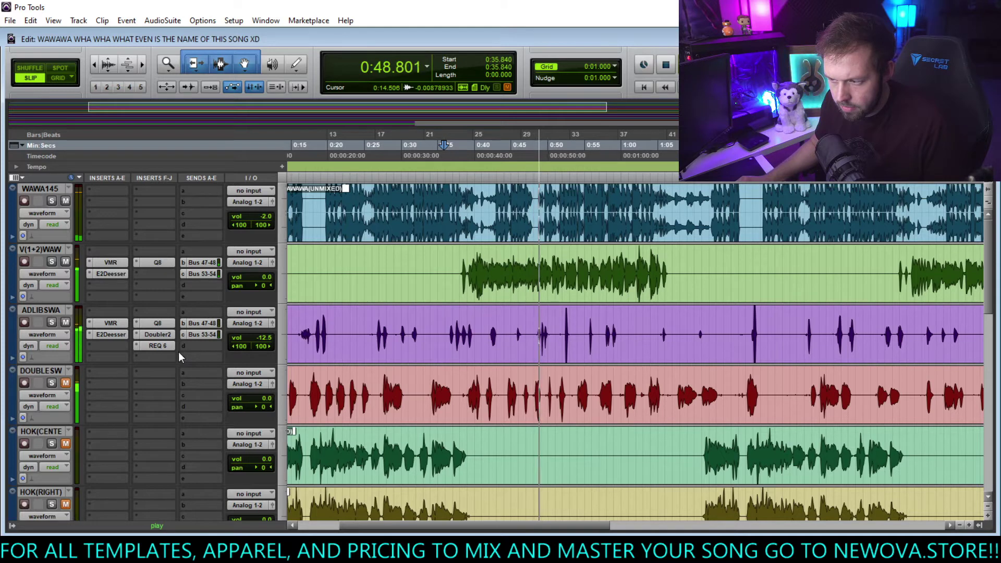
Remove Doubler2 and REQ 6 from the ad-libs track and set its volume to -11.2.
left_click(140, 336)
left_click(141, 336)
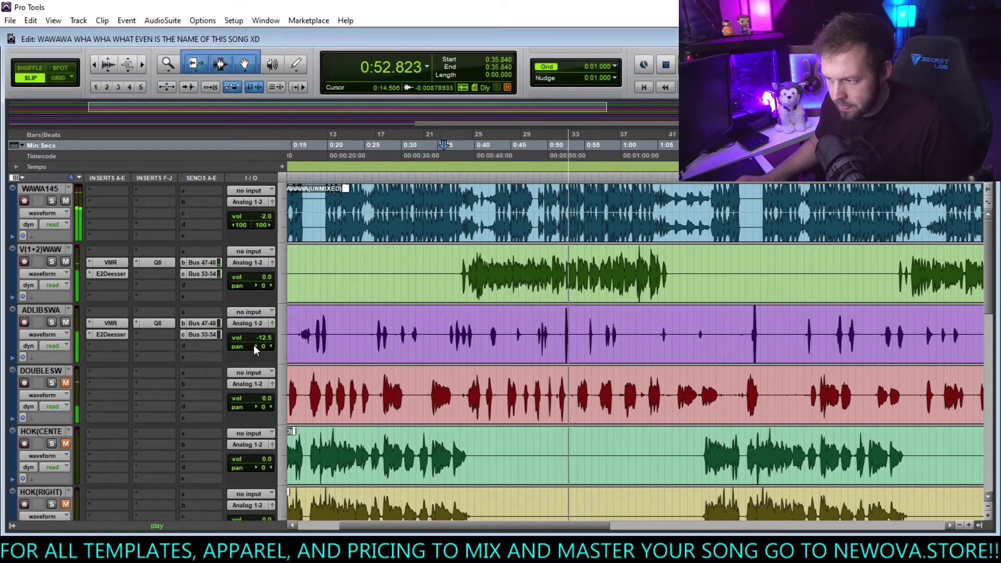
left_click_drag(264, 337, 263, 342)
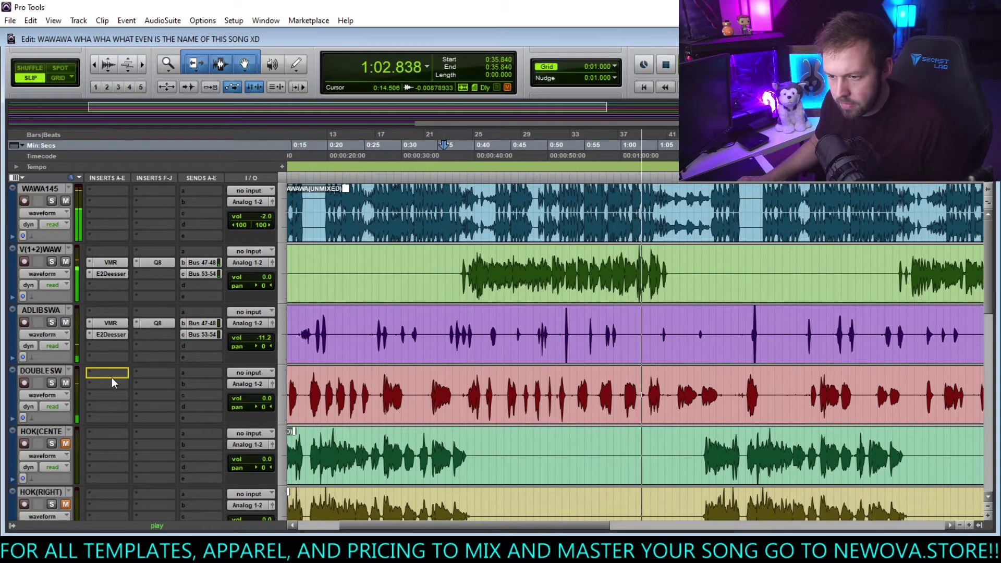
Copy Virtual Mix Rack, E2Deesser and the Bus 47-48 and Bus 53-54 sends from the ad-libs to the doubles track.
left_click_drag(202, 327, 191, 380)
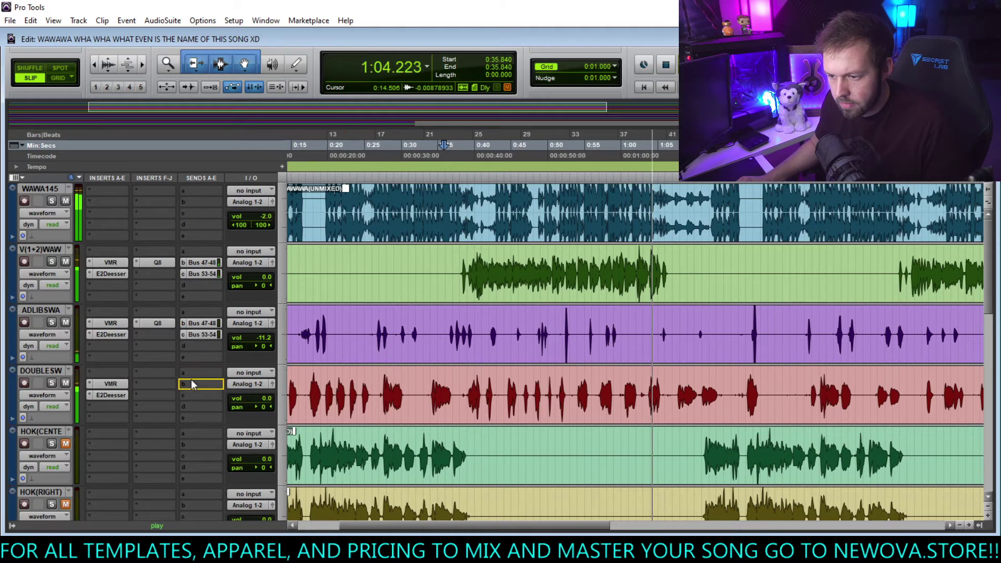
left_click_drag(209, 334, 196, 396)
left_click(139, 395)
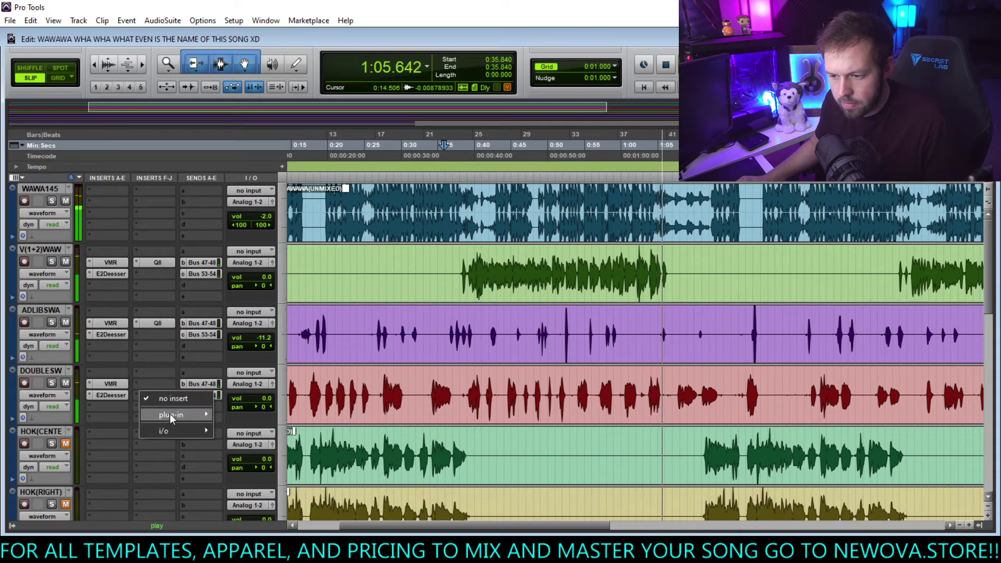
mouse_move(170, 414)
mouse_move(281, 350)
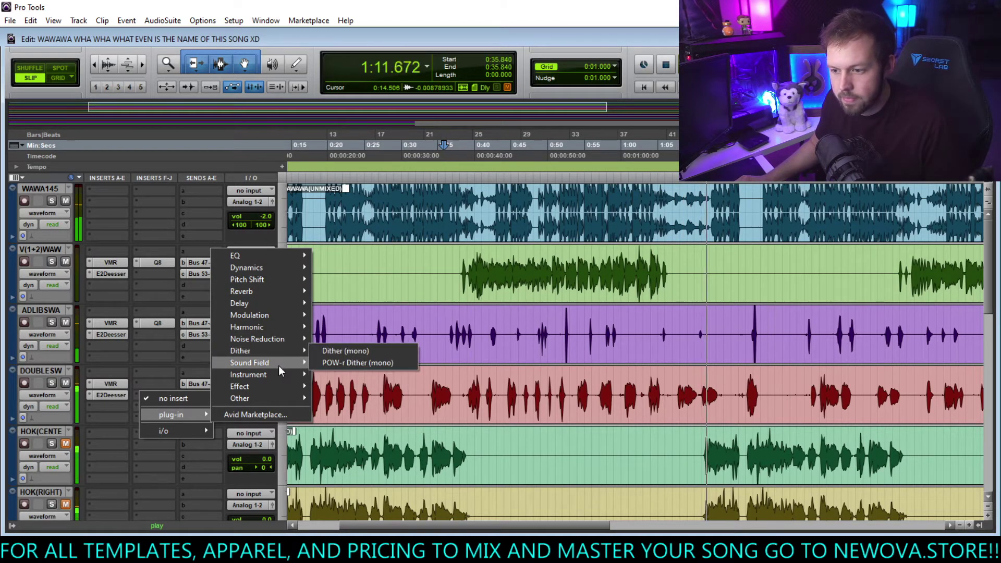
left_click(177, 334)
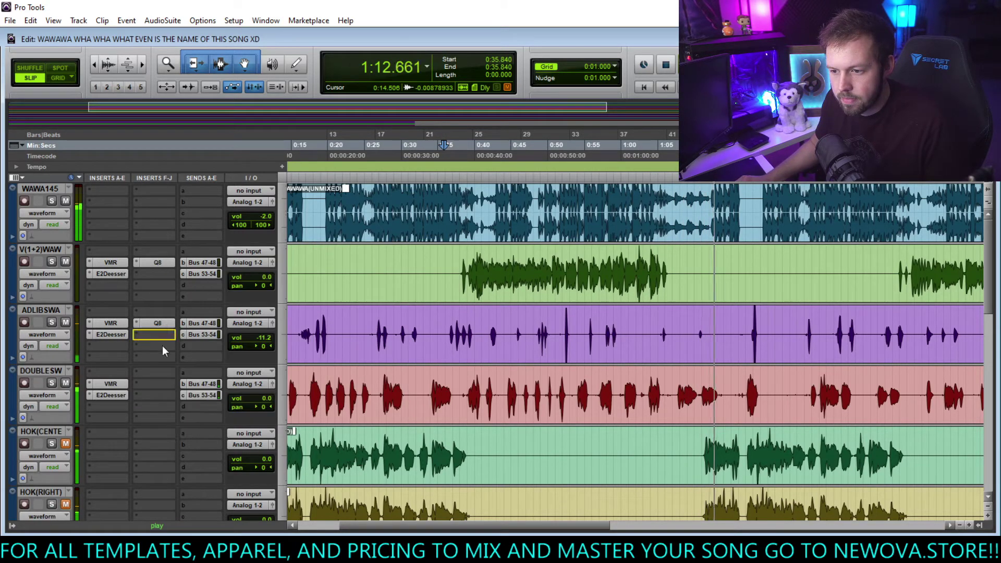
Copy Q8 to the doubles track and insert a mono/stereo PS22 Spread (10) after it.
left_click(156, 396)
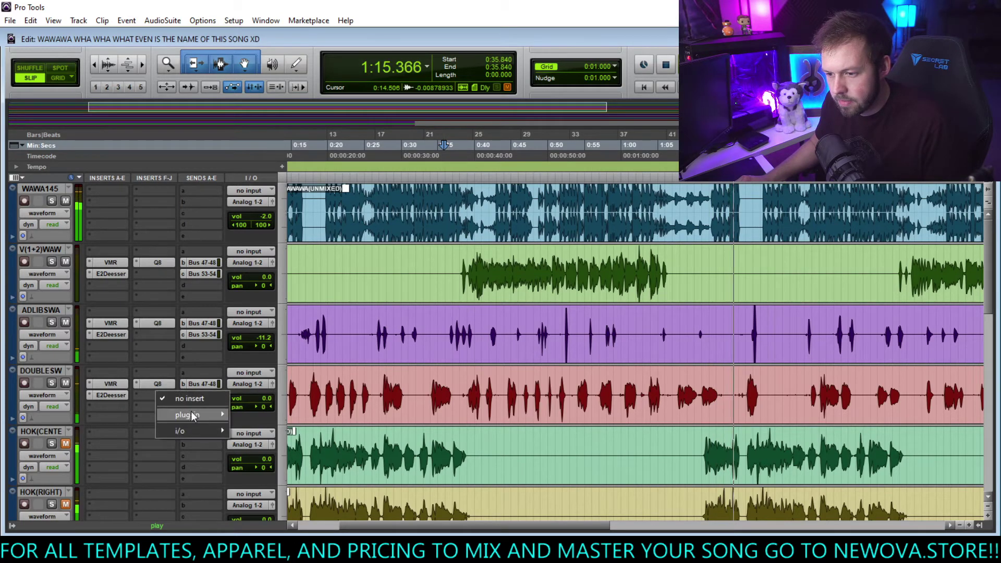
mouse_move(284, 365)
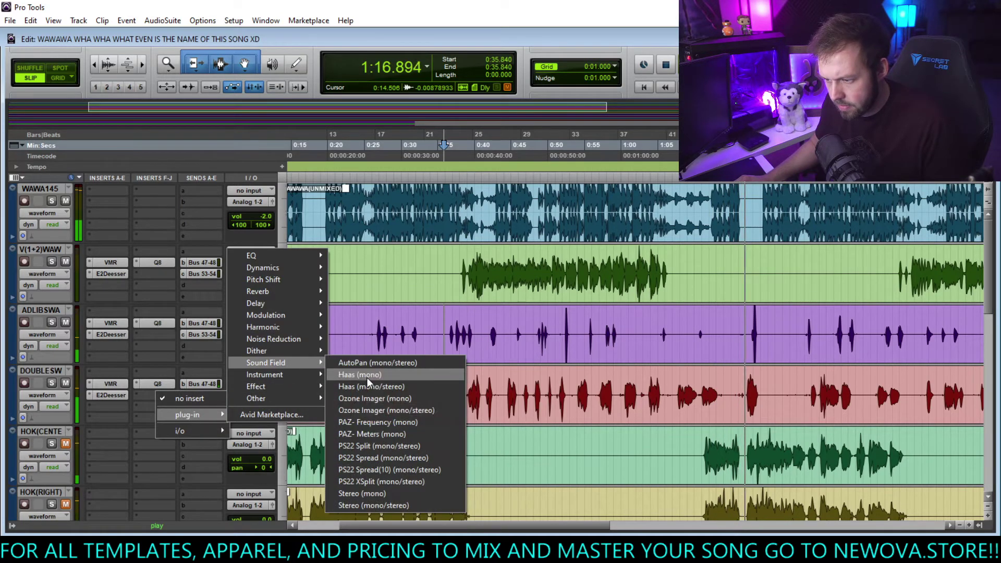
left_click(387, 469)
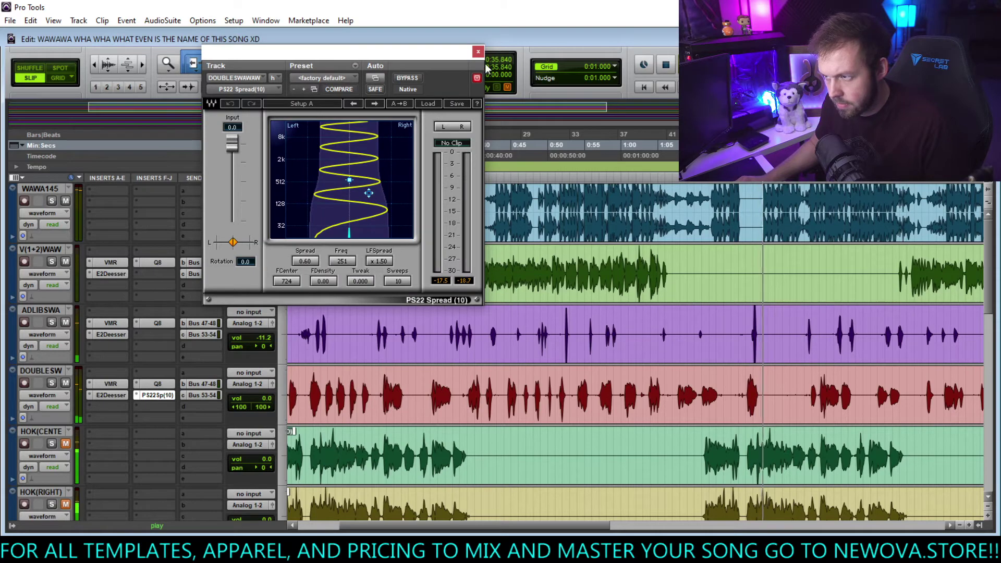
left_click(158, 395)
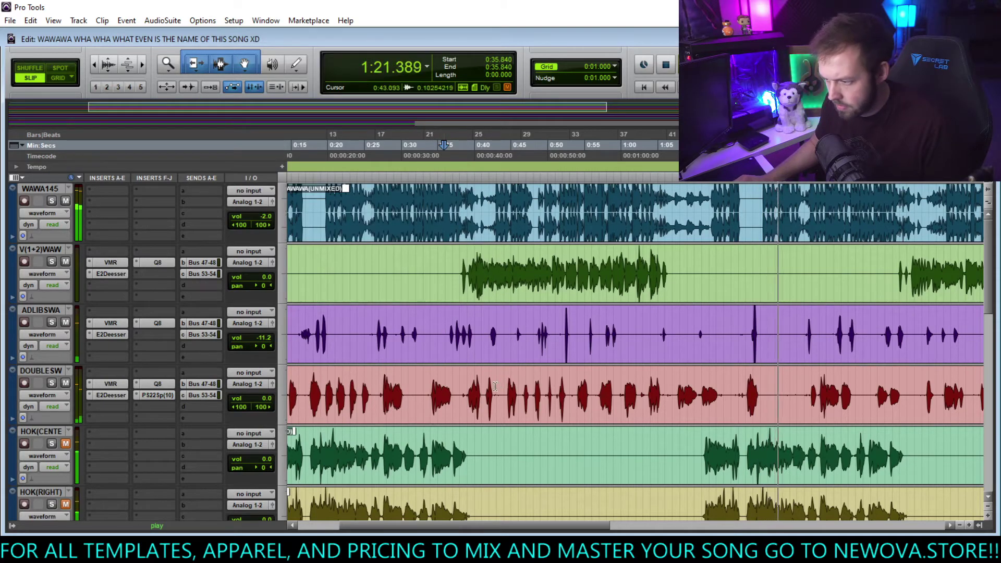
Set the doubles track volume to -8.6 and replay the section from 0:35.840.
key("space")
key("space")
left_click_drag(265, 400, 266, 401)
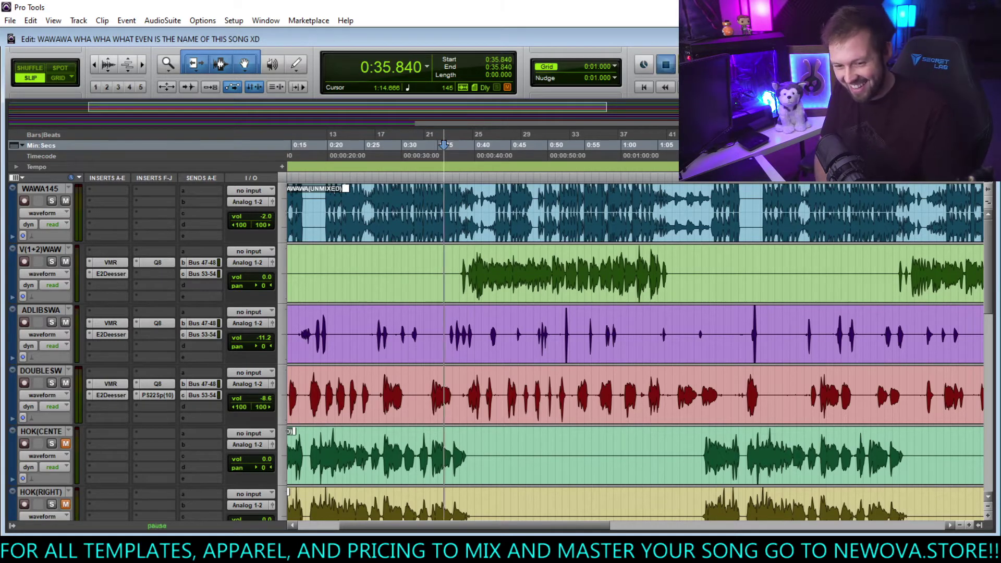
key("space")
key("ctrl+bracketright")
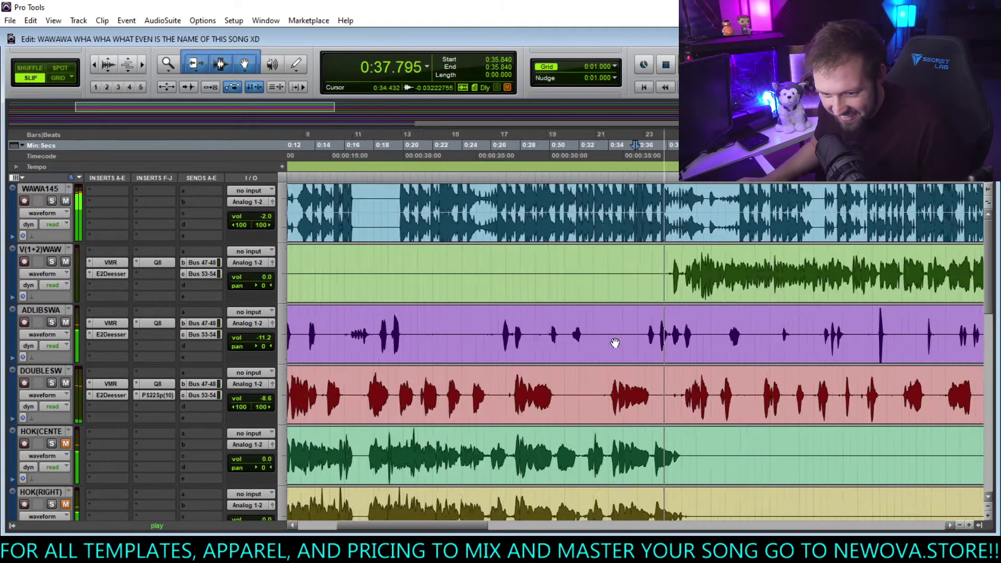
key("ctrl+bracketright")
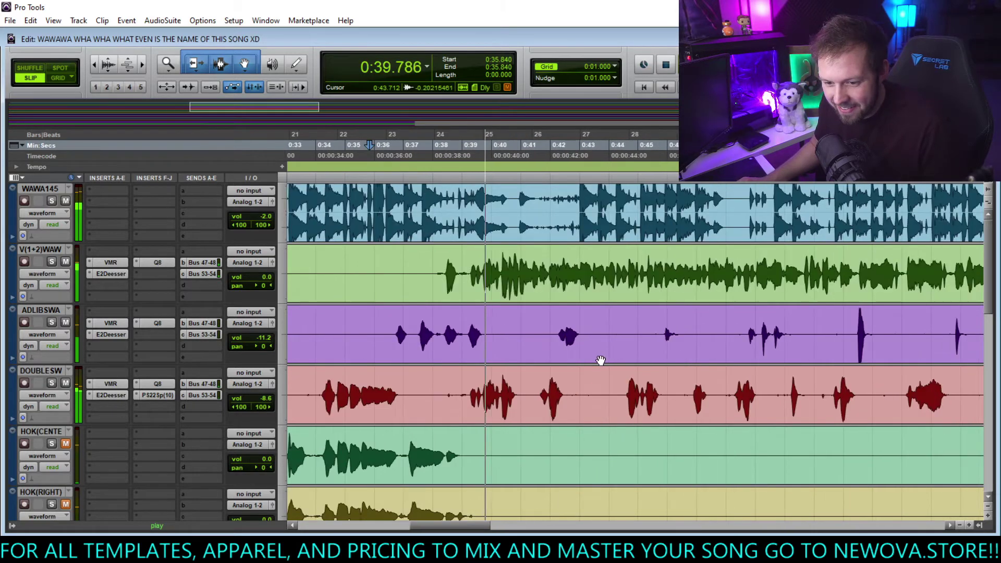
Set the doubles track's Bus 47-48 send level to -11.5 and its track volume to -10.5.
left_click(211, 385)
left_click_drag(252, 332, 254, 319)
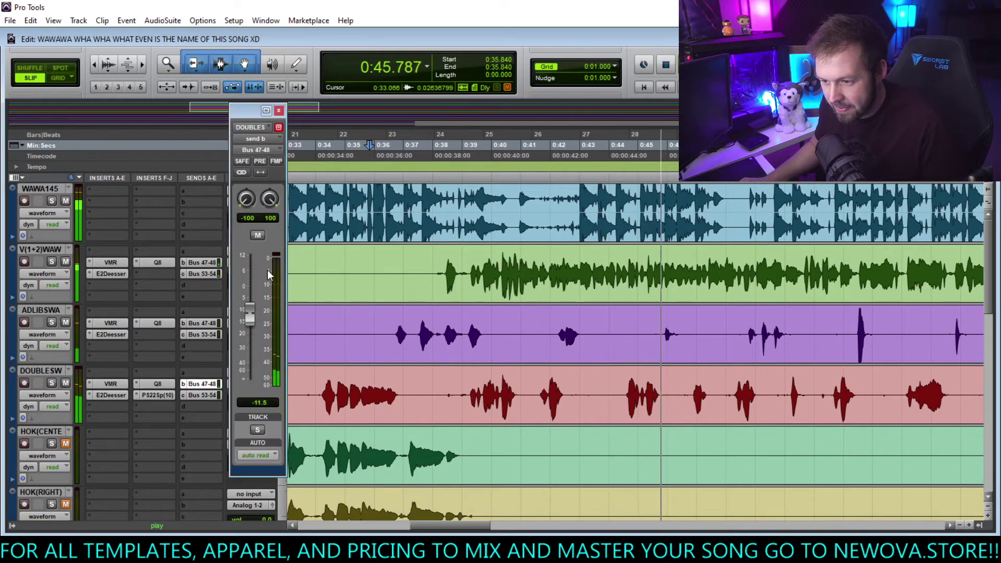
left_click(201, 384)
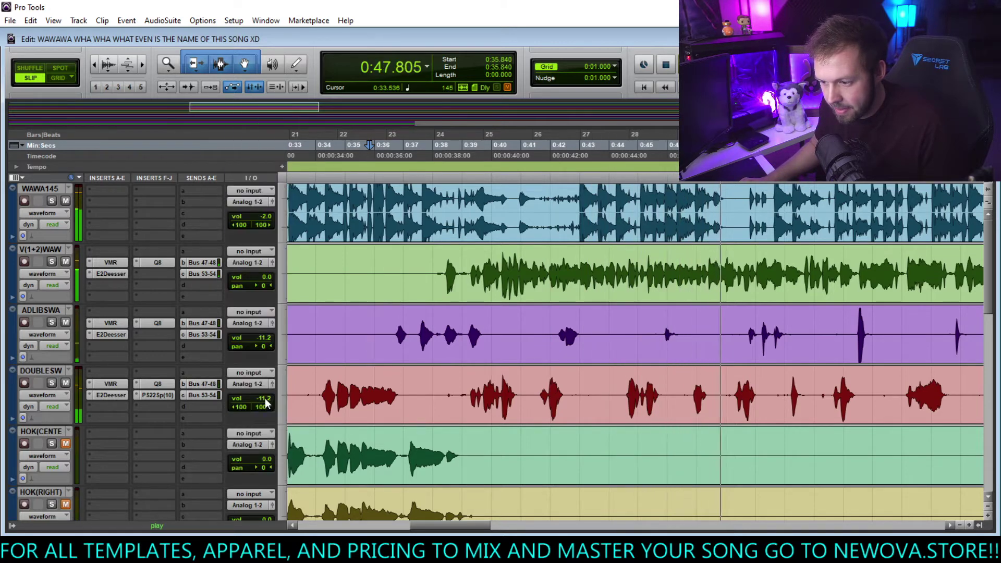
left_click_drag(264, 401, 266, 404)
left_click_drag(265, 401, 265, 401)
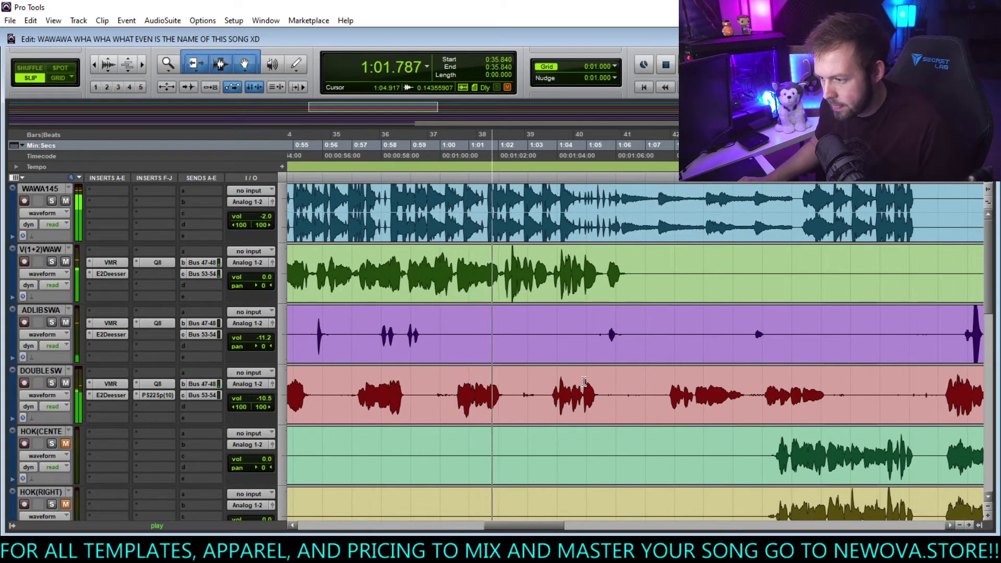
Copy VMR, E2Deesser, Q8 and the Bus 47-48 and Bus 53-54 sends from the doubles to the center hook track.
scroll(471, 365, "down", 1)
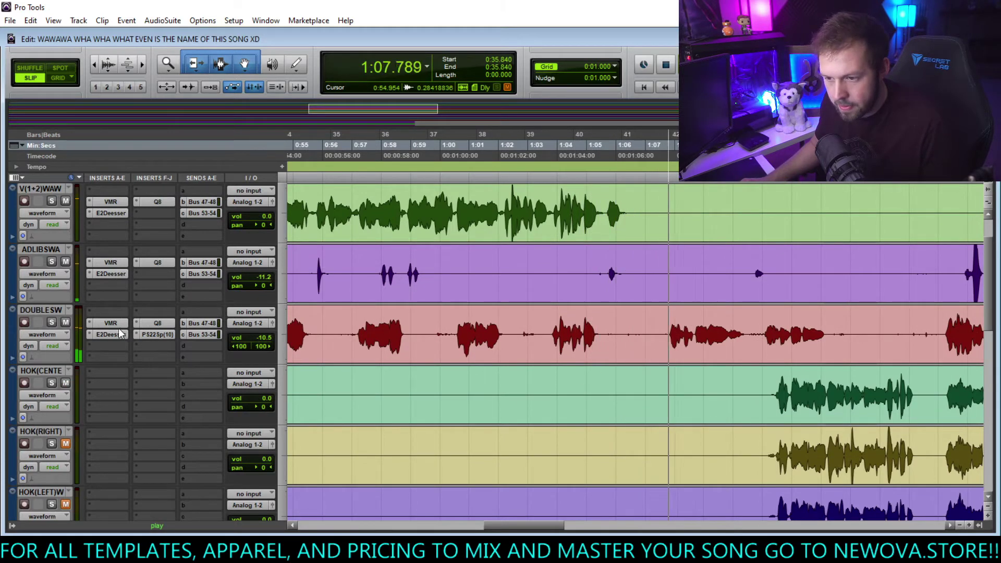
left_click_drag(110, 323, 110, 384)
key("space")
left_click_drag(115, 339, 110, 395)
key("space")
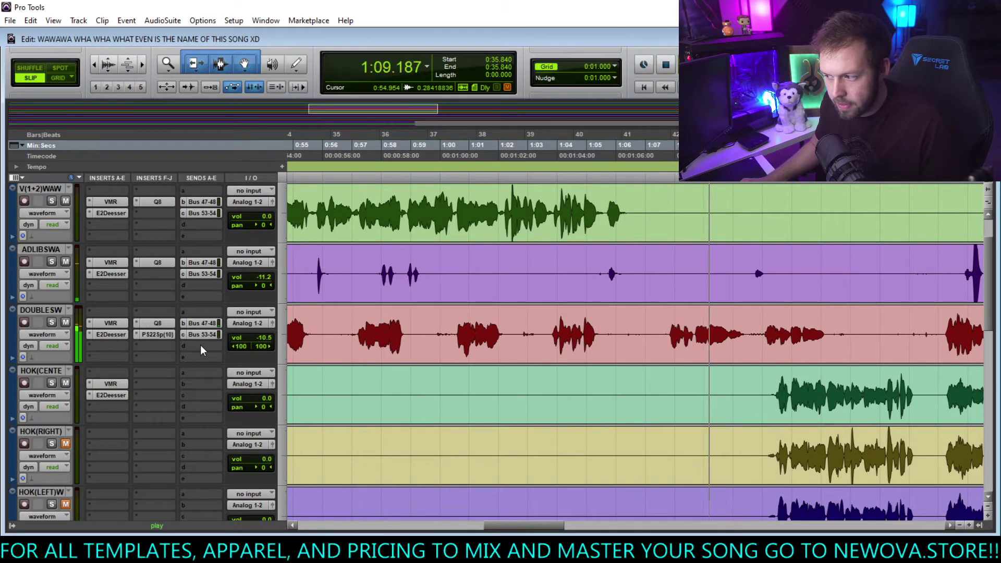
left_click_drag(168, 325, 157, 383)
left_click_drag(202, 340, 201, 395)
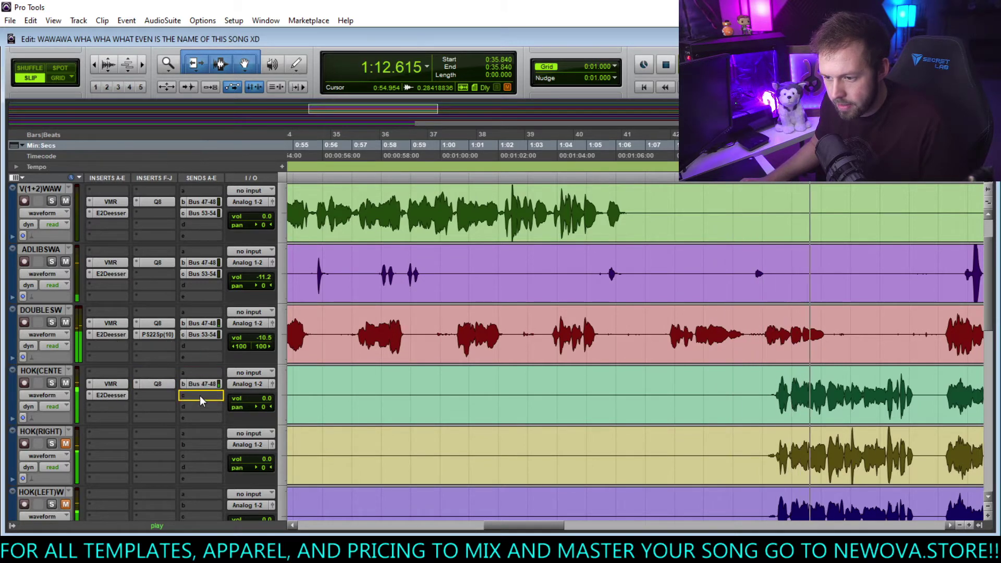
key("space")
key("space")
Unmute the right hook track, copy the doubles' four inserts and both bus sends to it, and set its volume to -9.8.
scroll(190, 326, "up", 1)
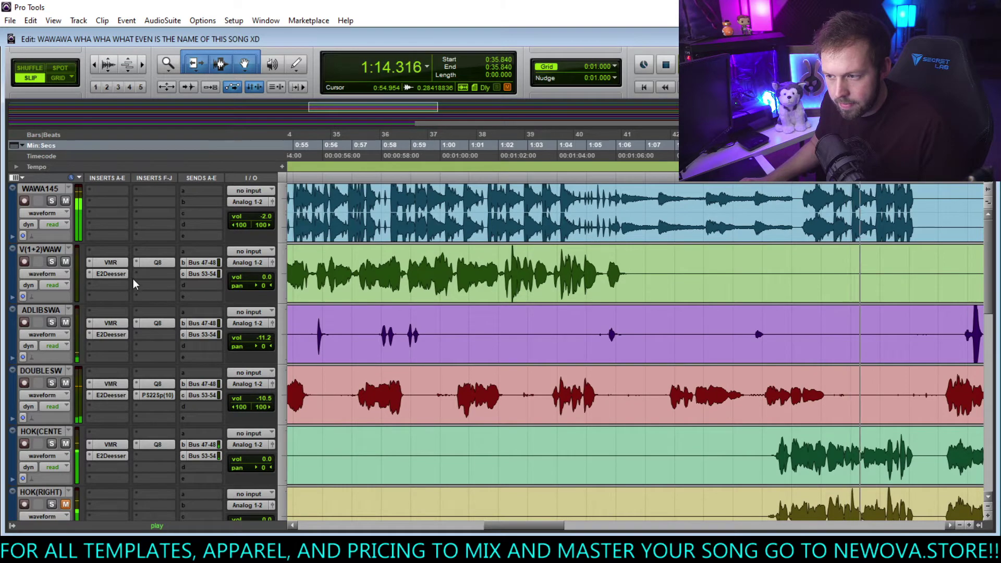
scroll(539, 355, "down", 2)
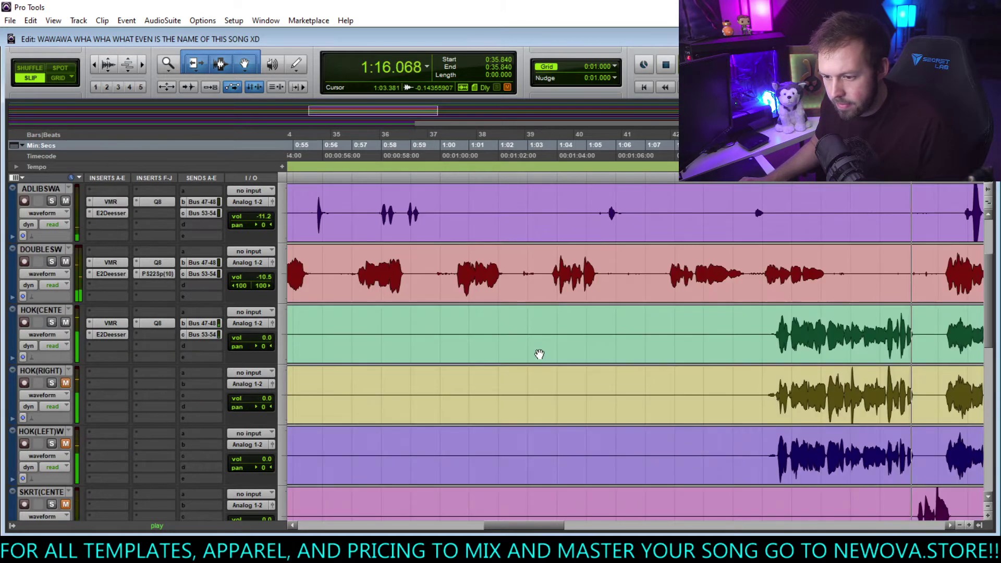
scroll(539, 355, "up", 1)
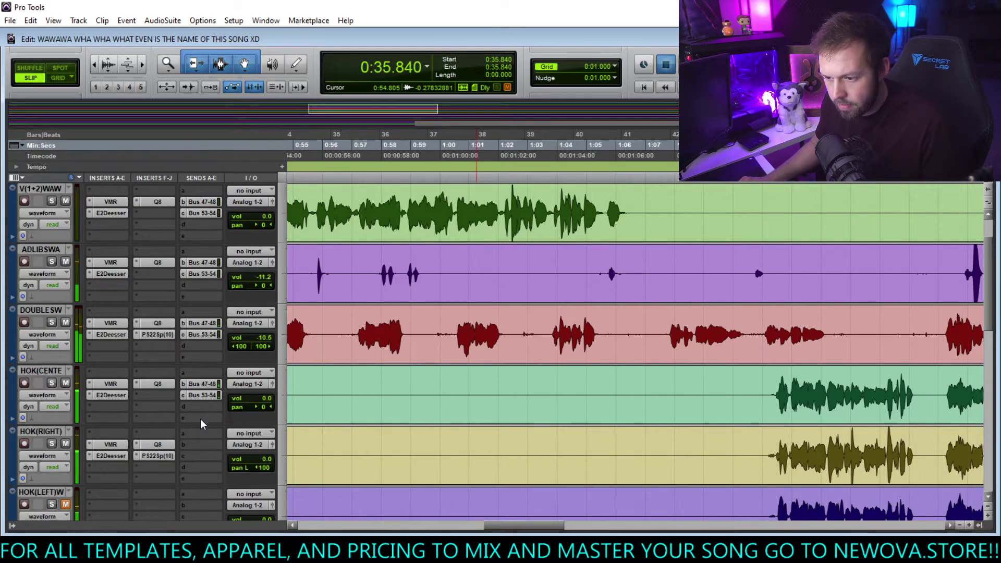
left_click(201, 444)
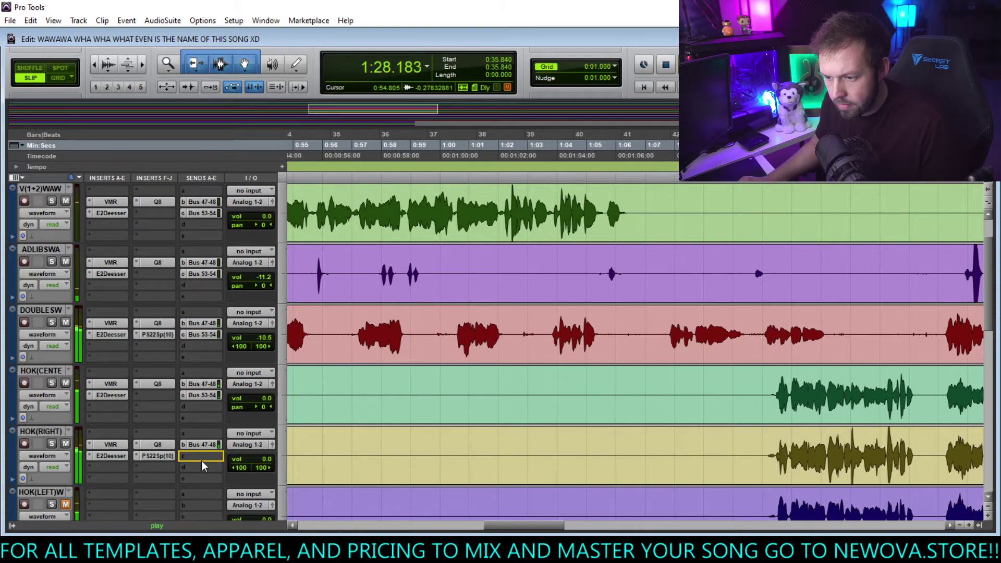
mouse_move(266, 459)
left_mouse_down()
mouse_move(264, 475)
mouse_move(267, 466)
left_mouse_up()
scroll(651, 408, "right", 5)
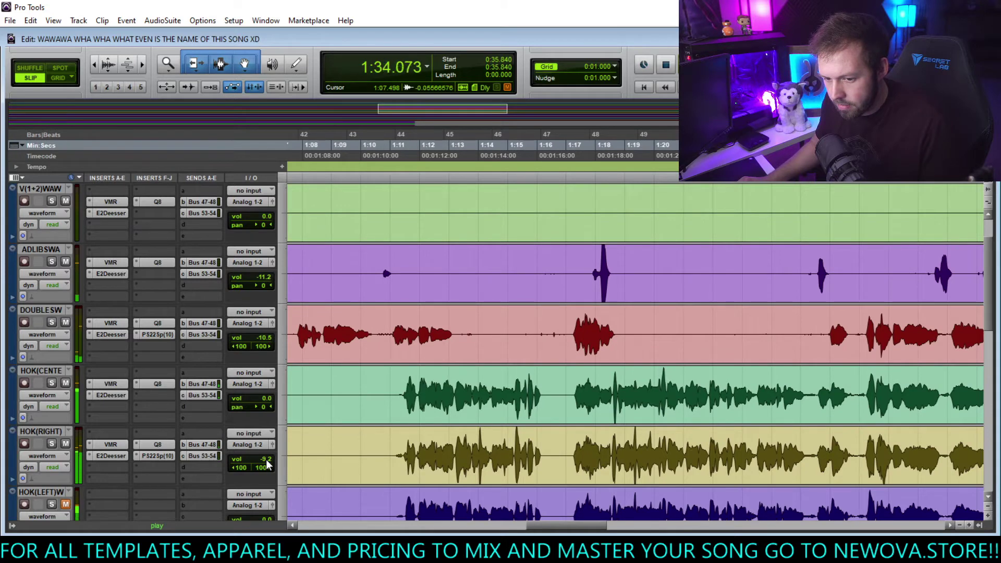
left_click_drag(267, 464, 267, 466)
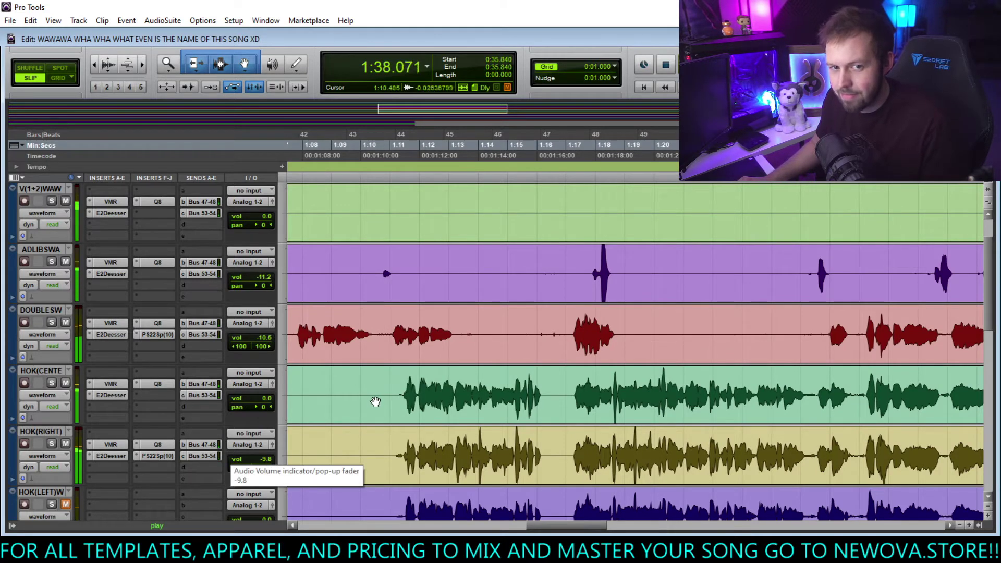
Replay from 1:10.848 with the left hook track unmuted and copy the right hook's four inserts and both bus sends to it.
scroll(574, 430, "down", 3)
scroll(589, 422, "up", 1)
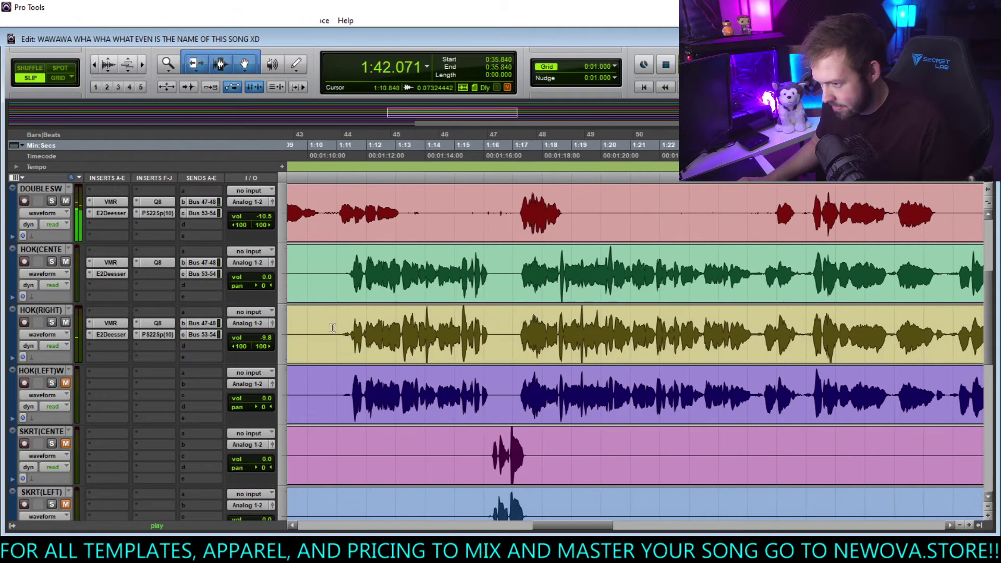
key("space")
key("space")
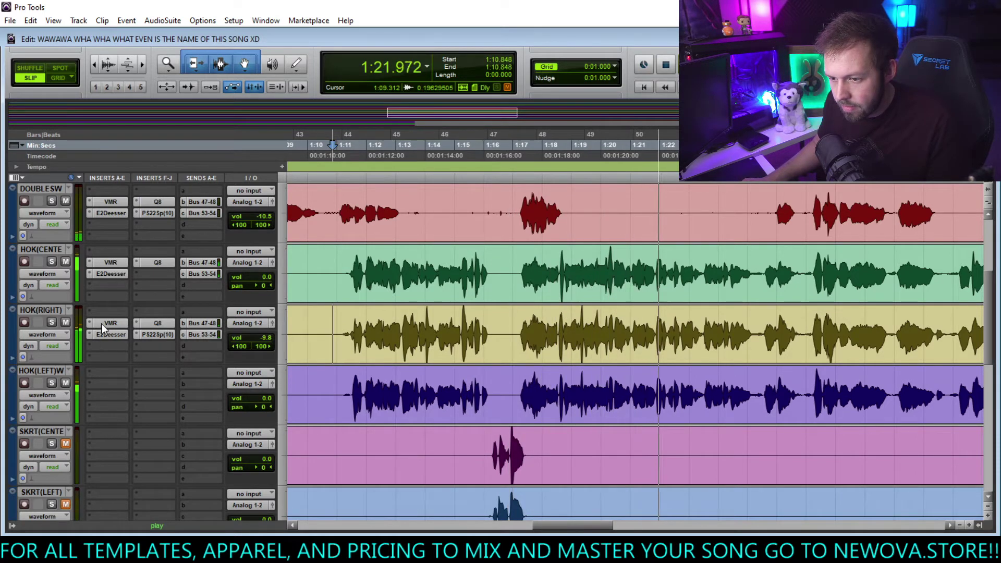
left_click_drag(101, 324, 120, 392)
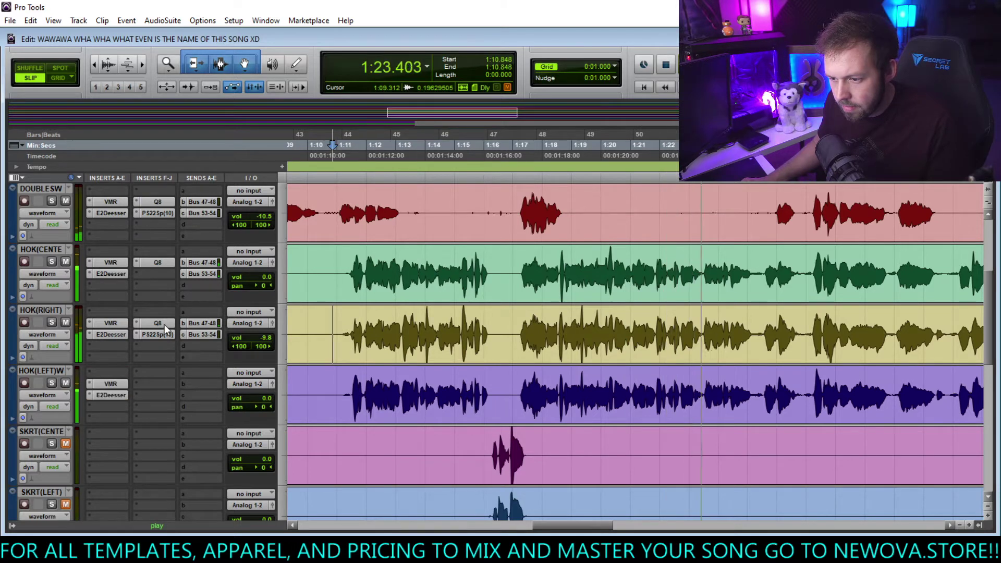
left_click_drag(164, 324, 165, 389)
left_click_drag(204, 324, 205, 375)
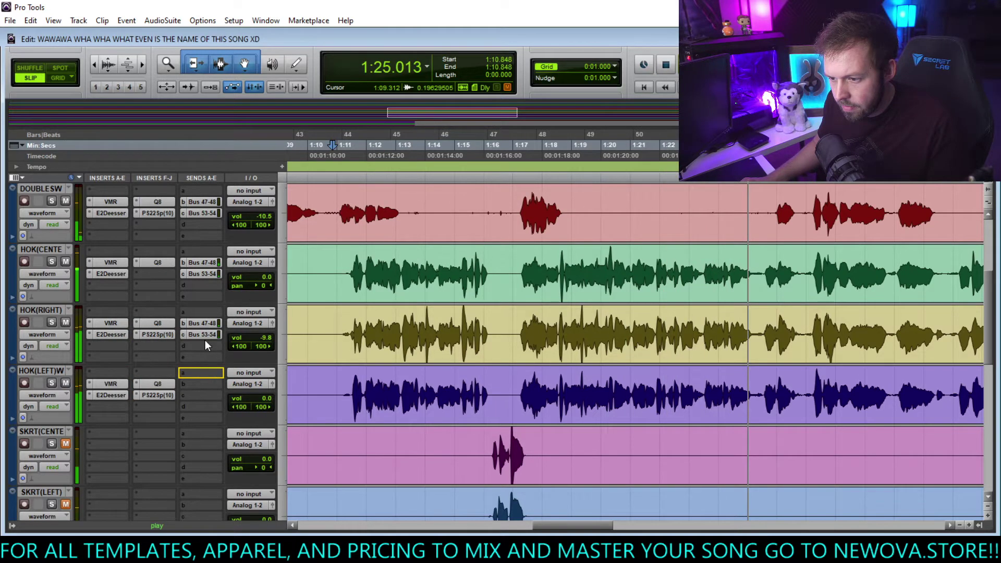
Replace PS22 Spread (10) on the left hook track with a mono/stereo Doubler2 and set the track volume to -11.2.
left_click(136, 395)
mouse_move(169, 414)
mouse_move(263, 281)
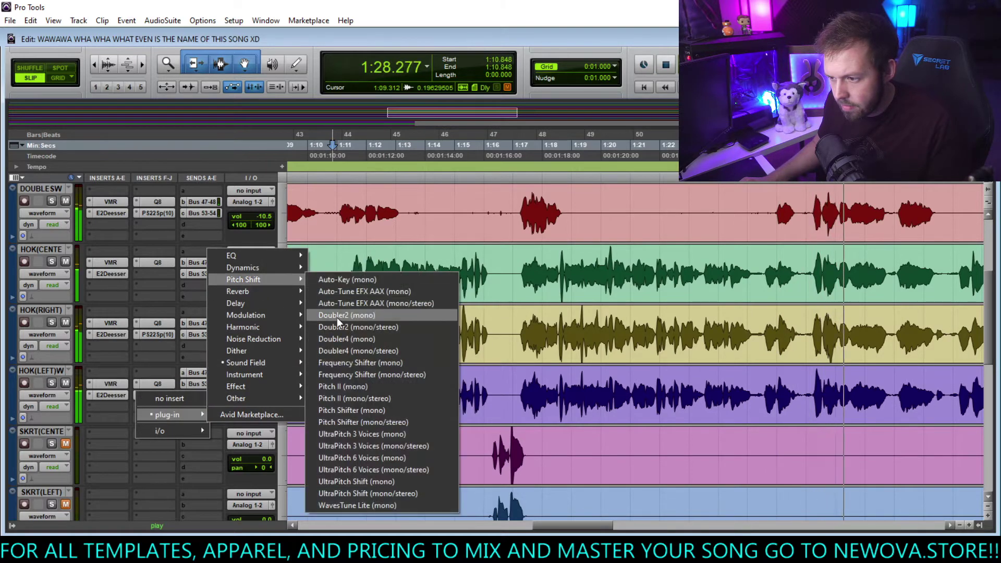
left_click(337, 315)
left_click_drag(269, 400, 270, 406)
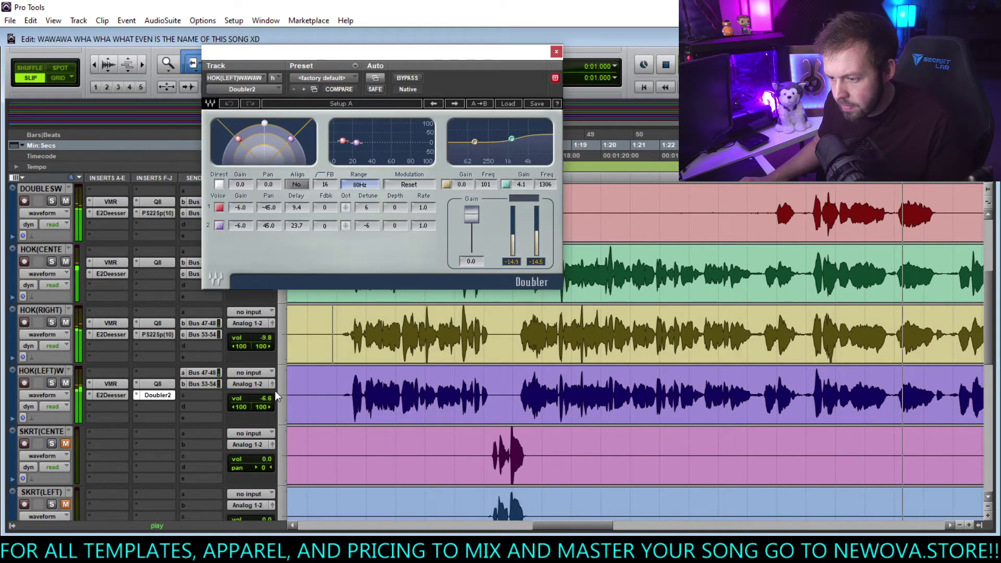
left_click(557, 52)
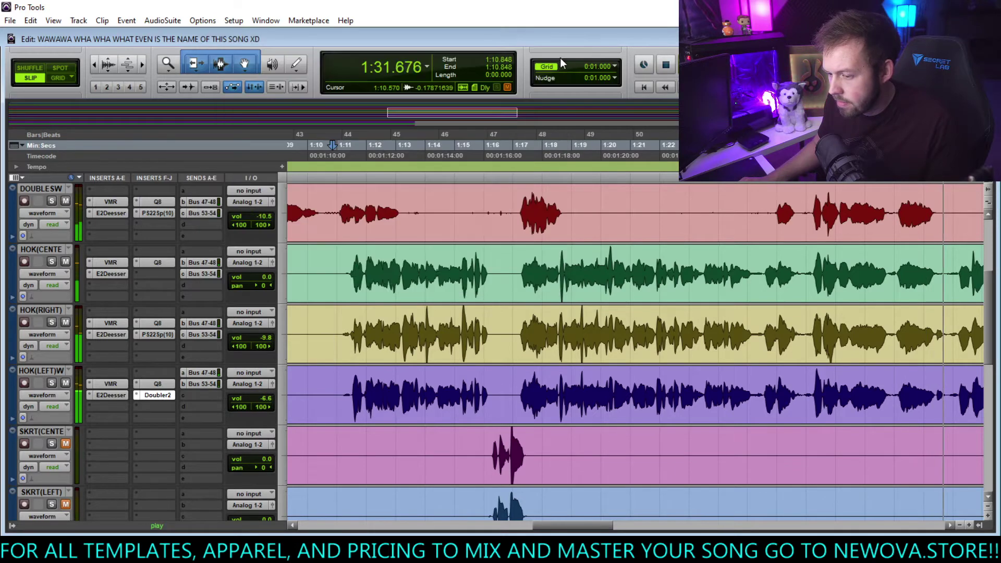
left_click(266, 402)
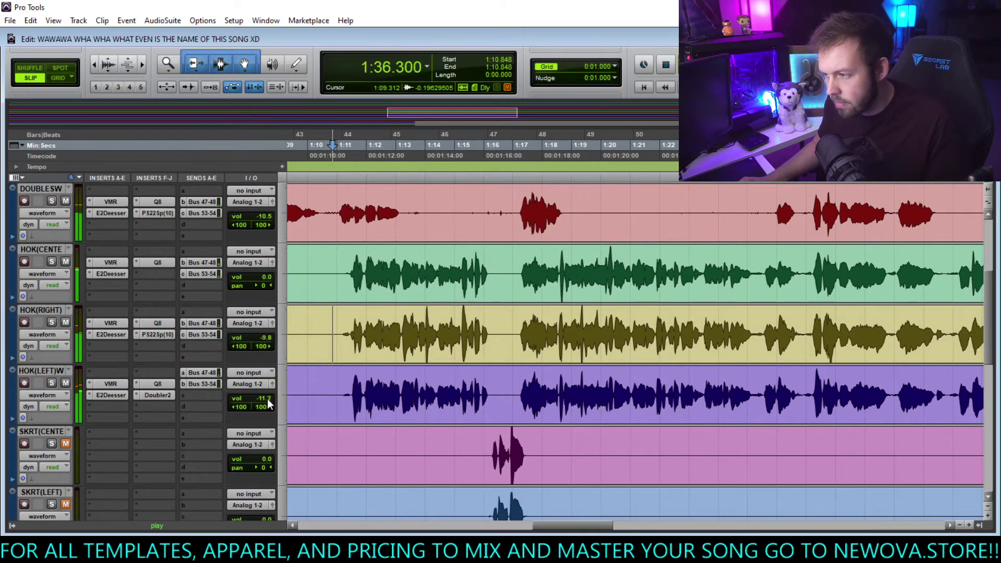
Examine the arrangement of the beat, verse, ad-lib, doubles and hook tracks from the intro to the second hook.
scroll(539, 339, "up", 3)
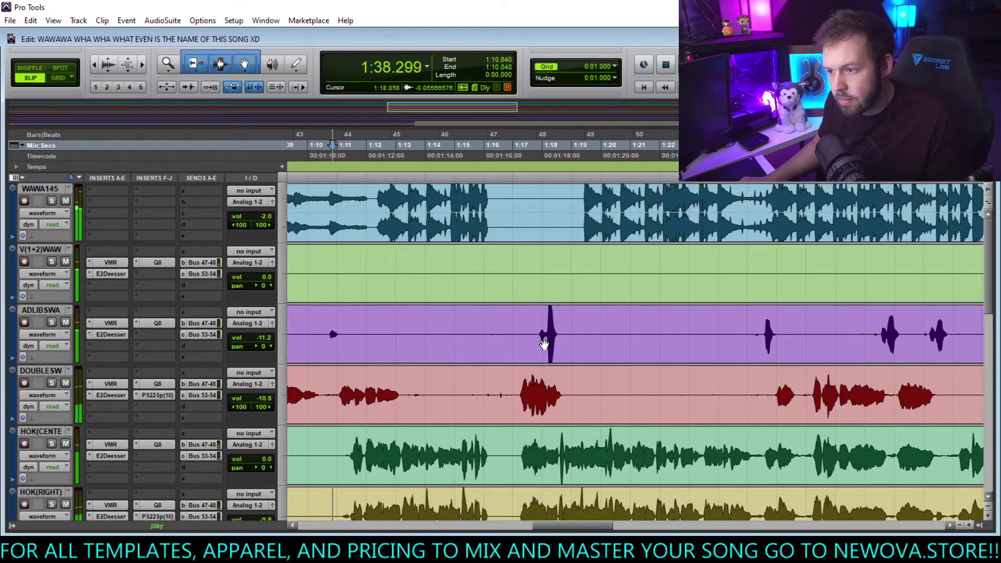
scroll(548, 357, "left", 5)
scroll(553, 359, "down", 6)
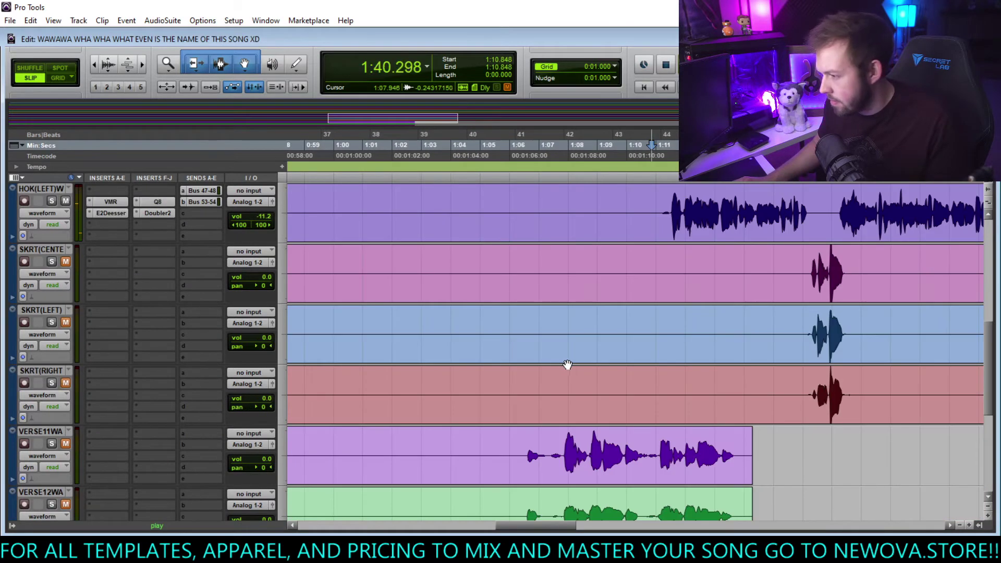
scroll(567, 365, "up", 6)
scroll(583, 375, "left", 15)
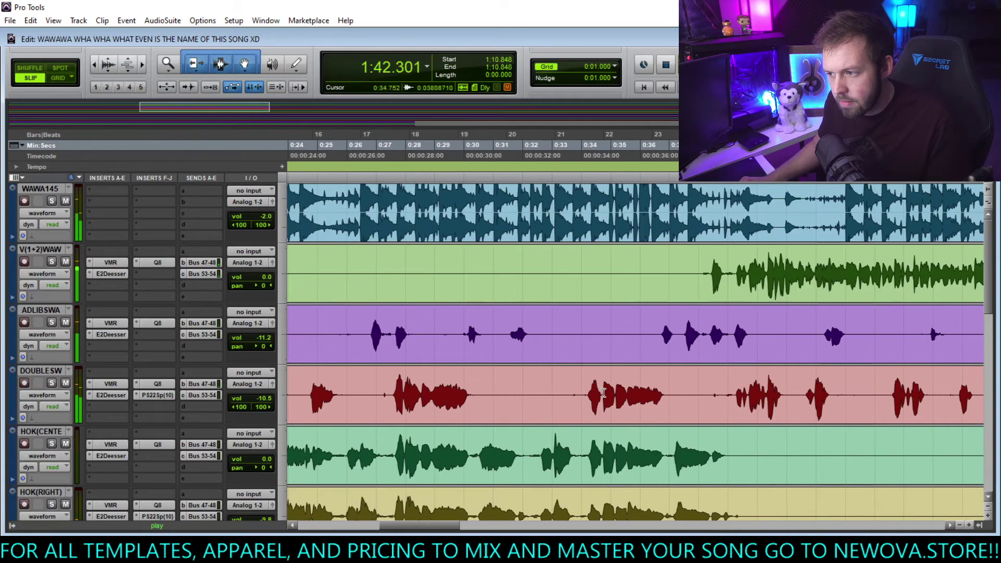
scroll(608, 395, "left", 8)
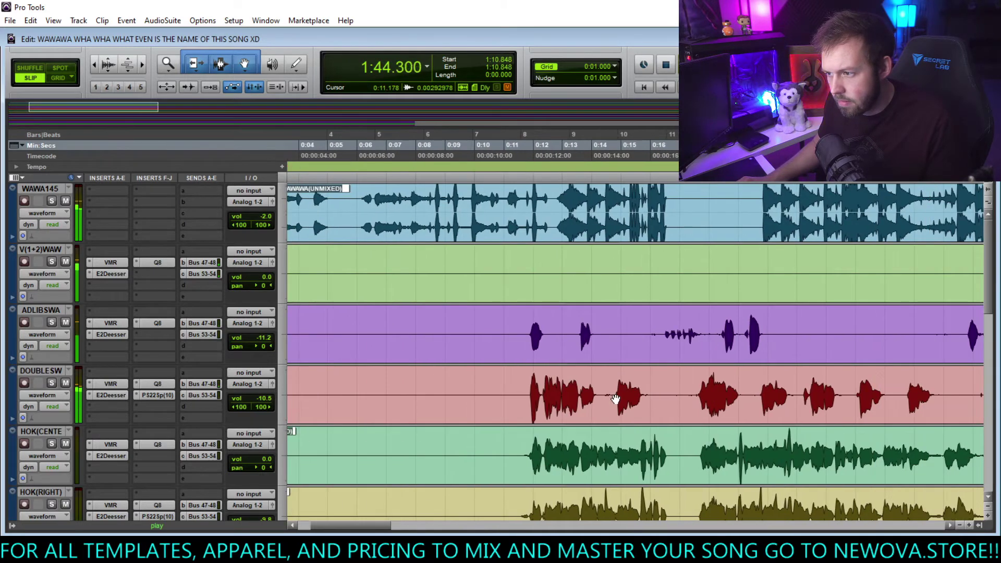
scroll(612, 395, "right", 20)
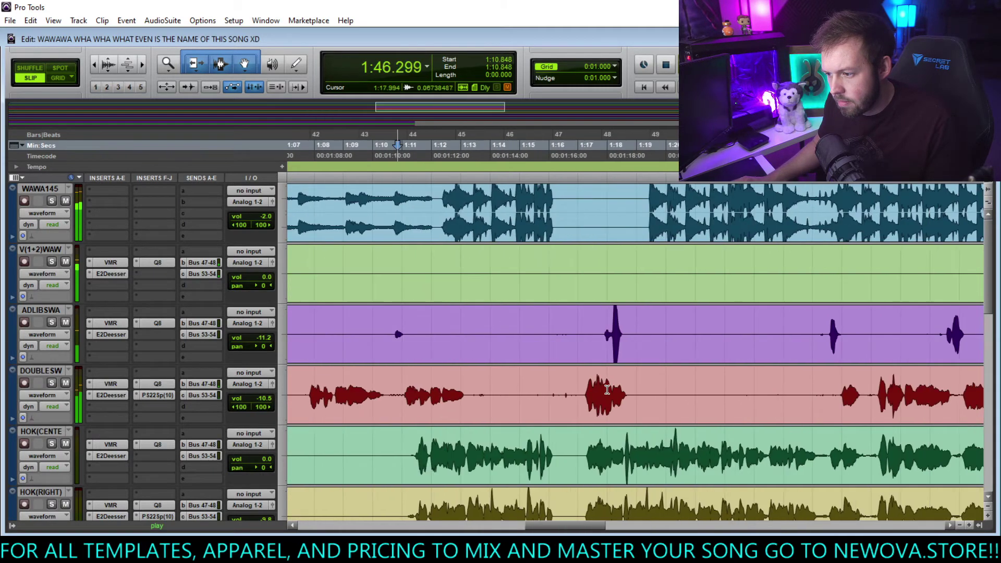
scroll(611, 395, "left", 3)
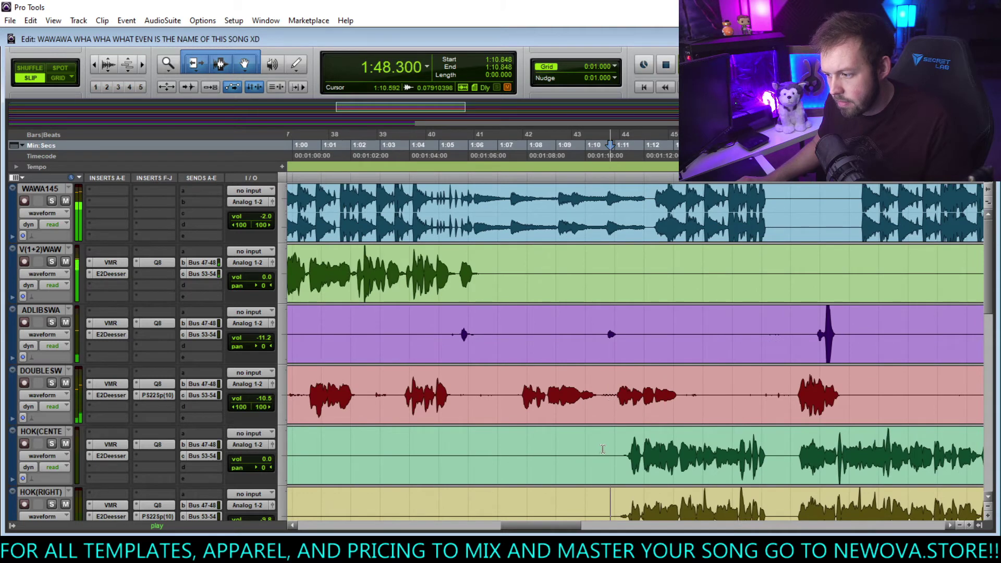
Insert a mono Auto-Tune EFX AAX in the first insert slot of the center hook track.
left_click(114, 224)
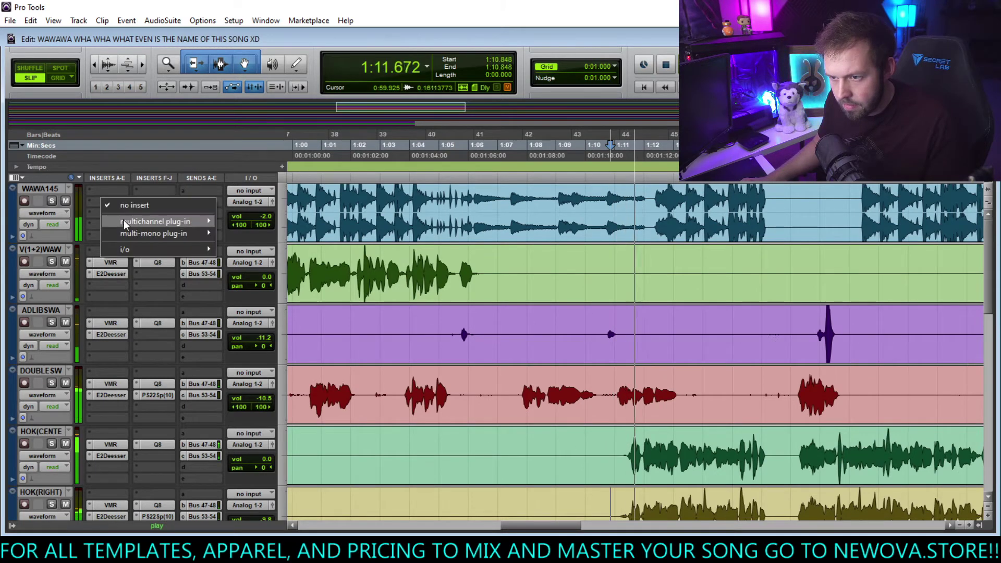
mouse_move(123, 220)
left_click(112, 433)
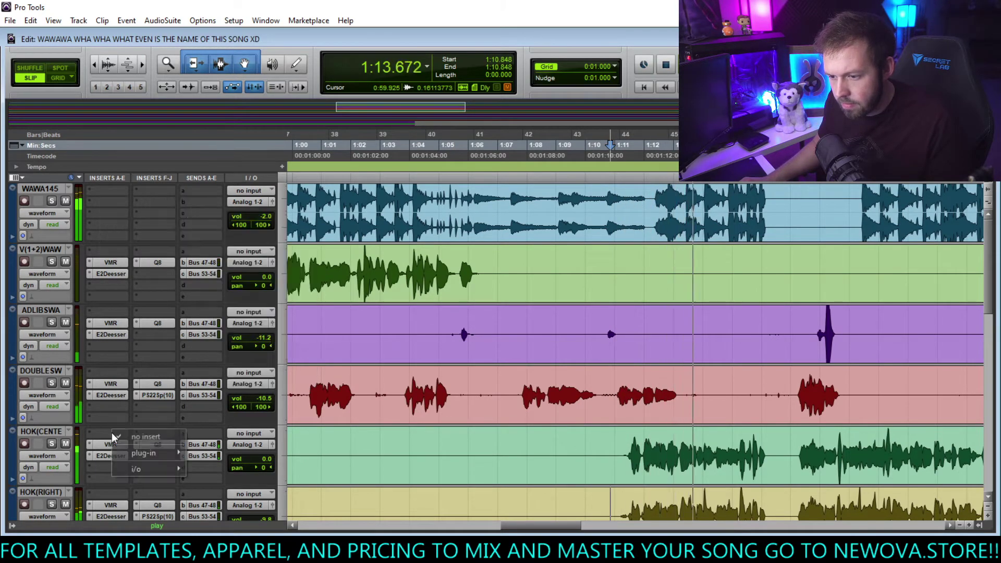
left_click(111, 432)
mouse_move(135, 451)
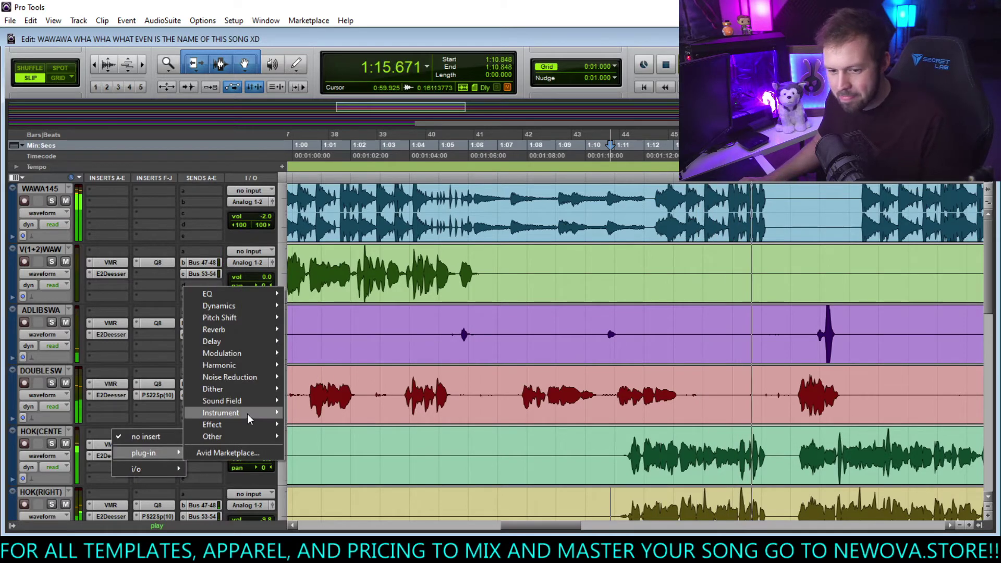
mouse_move(241, 318)
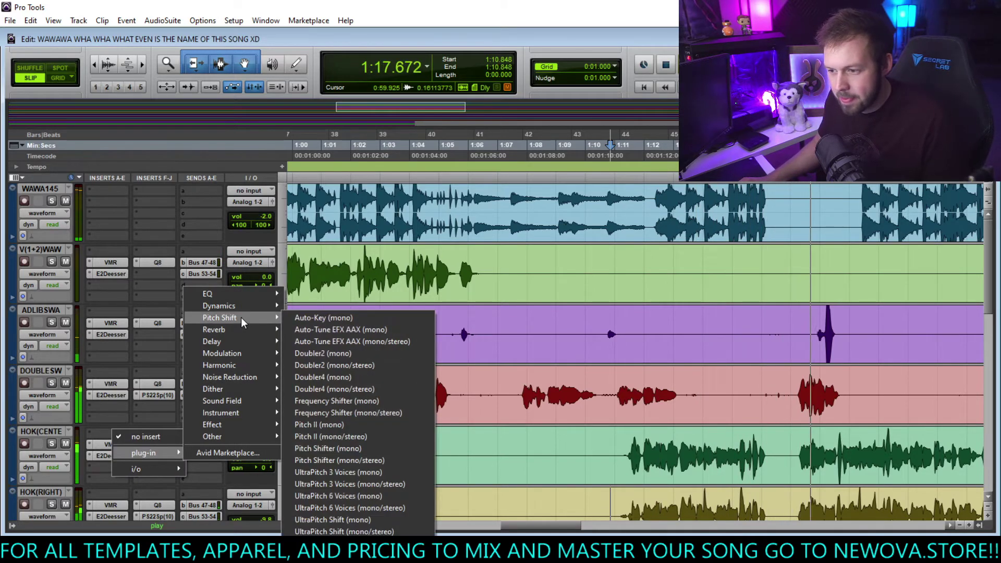
left_click(342, 335)
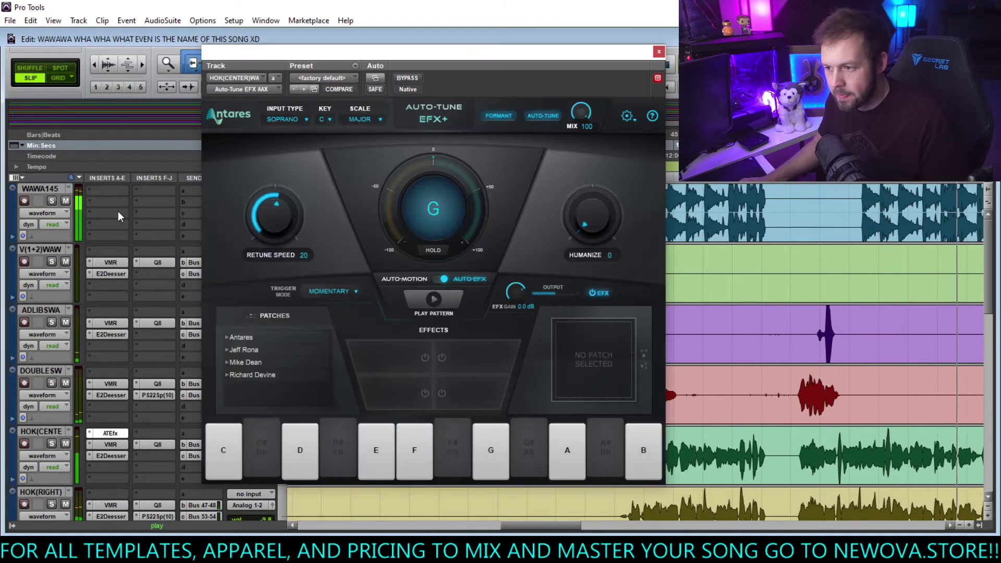
Insert a stereo Auto-Key on the beat track and send its detected key to Auto-Tune.
left_click(118, 212)
mouse_move(136, 232)
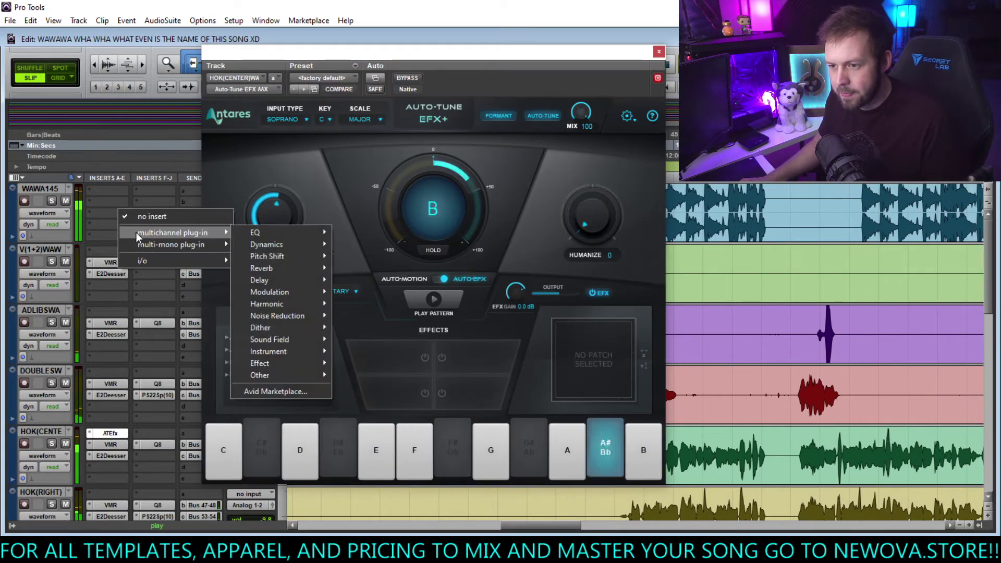
mouse_move(304, 260)
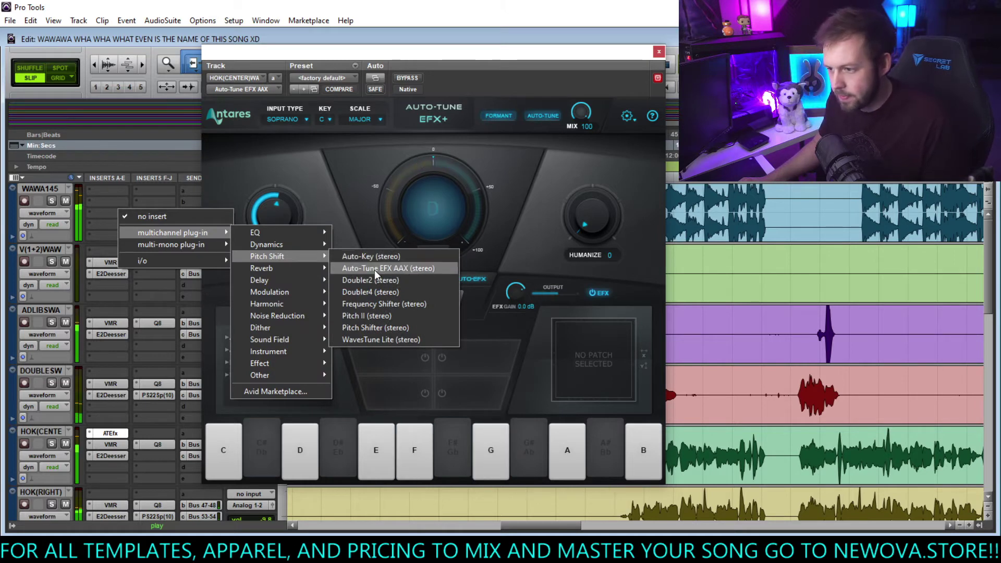
left_click(372, 257)
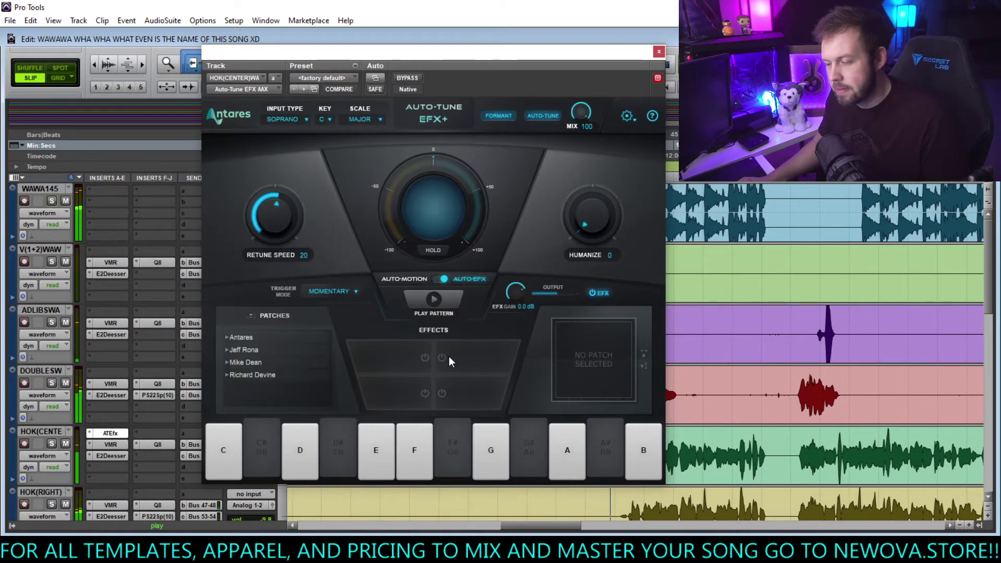
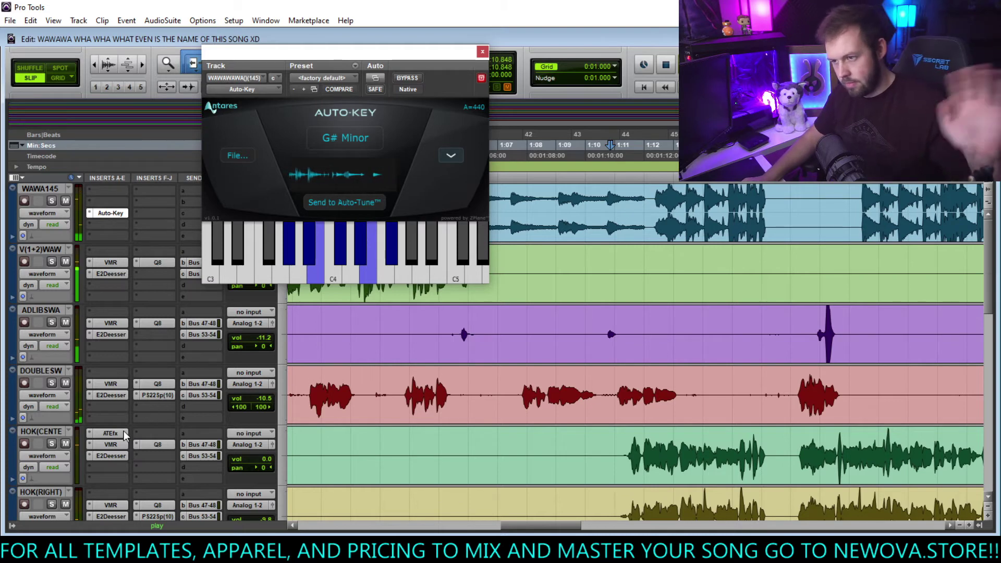
Set the center hook's Auto-Tune to the Low Male input type with Humanize 100 and Retune Speed 6.
left_click(110, 433)
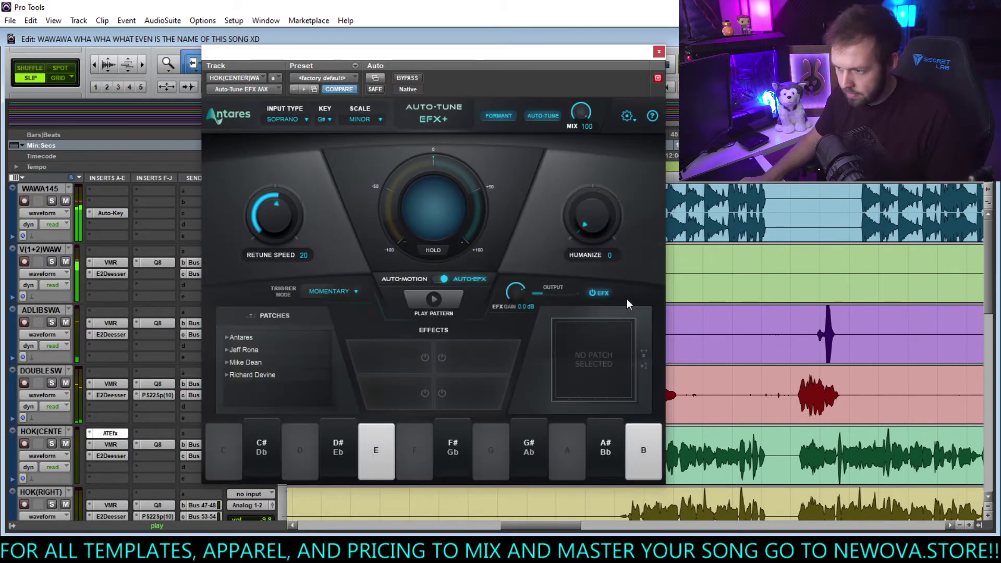
left_click_drag(615, 196, 614, 157)
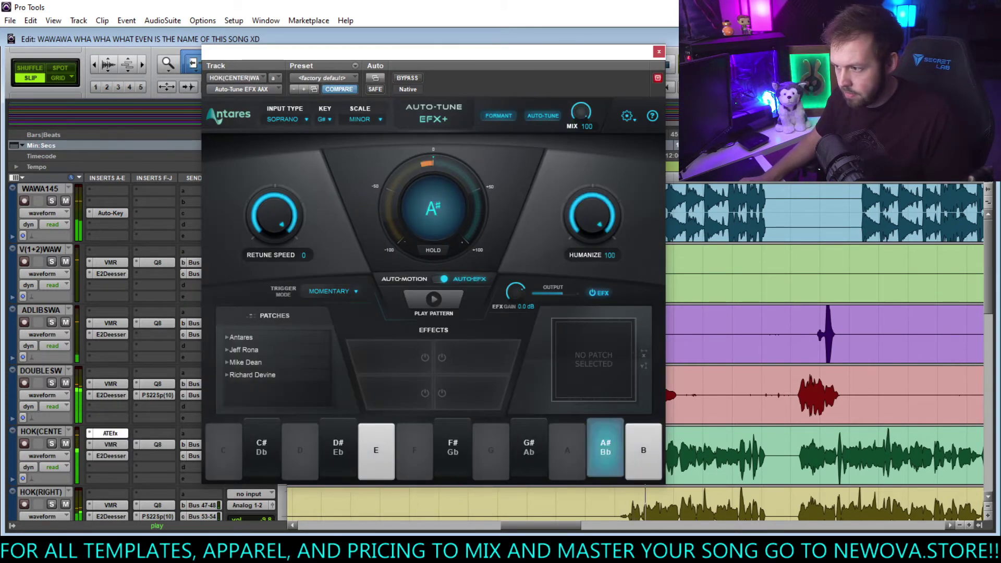
left_click(291, 119)
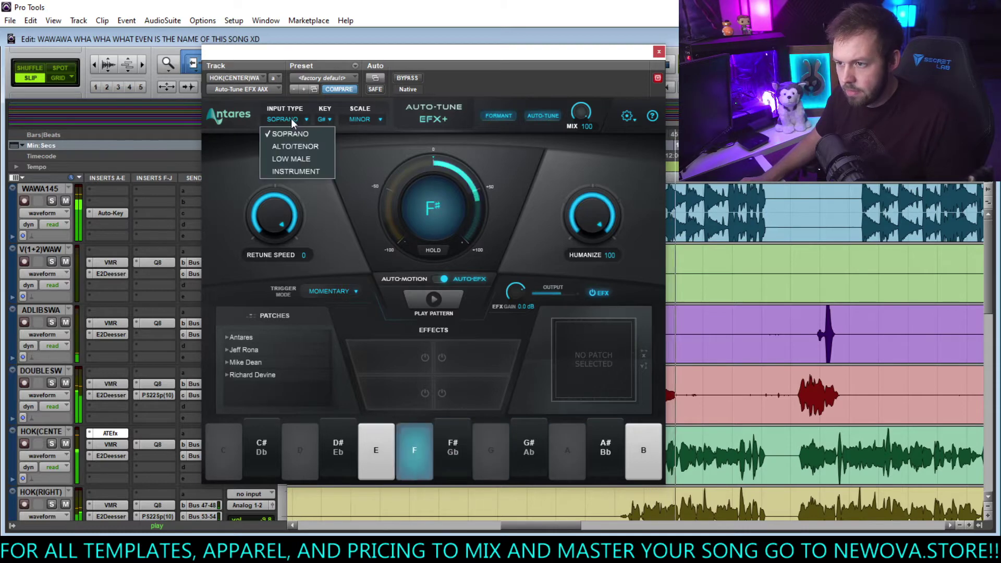
left_click(294, 159)
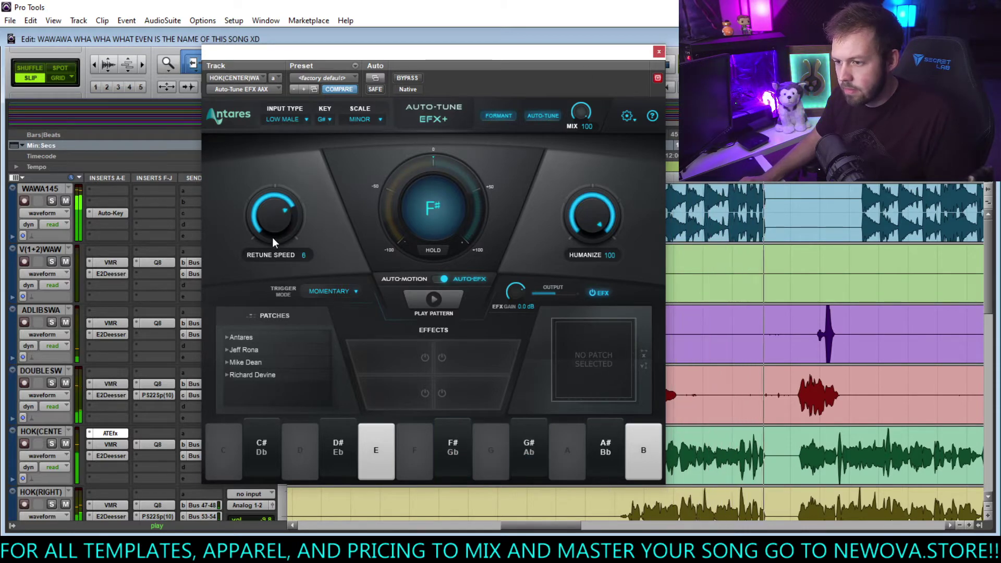
Copy the center hook's Auto-Tune to the first insert slot of the right and left hook tracks.
left_click(110, 433)
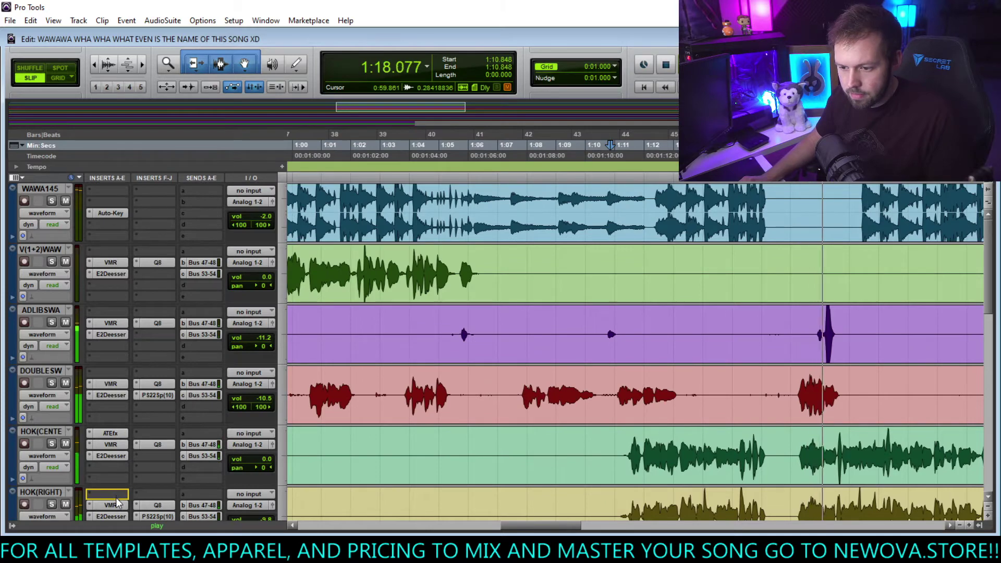
scroll(579, 376, "down", 2)
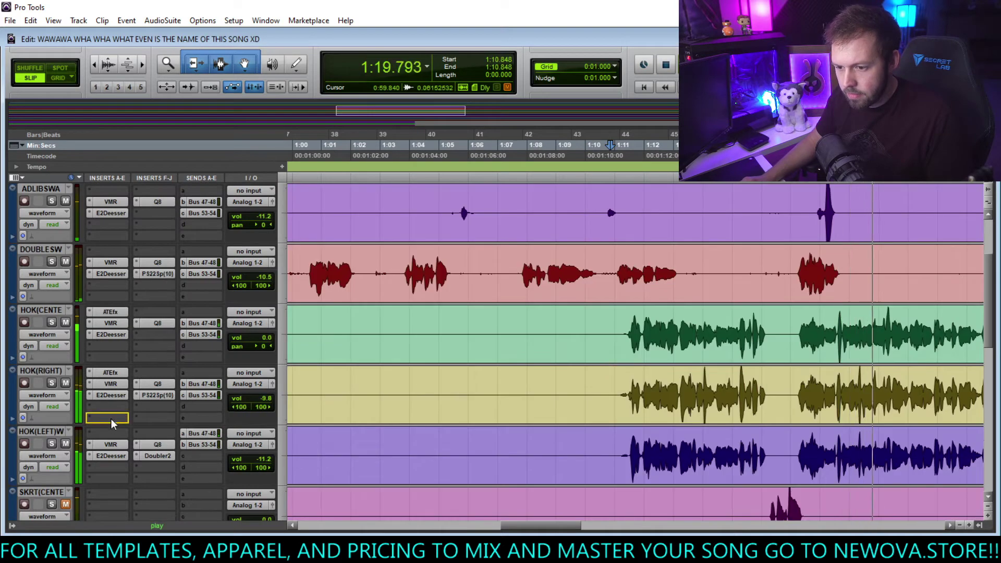
left_click_drag(111, 435, 111, 436)
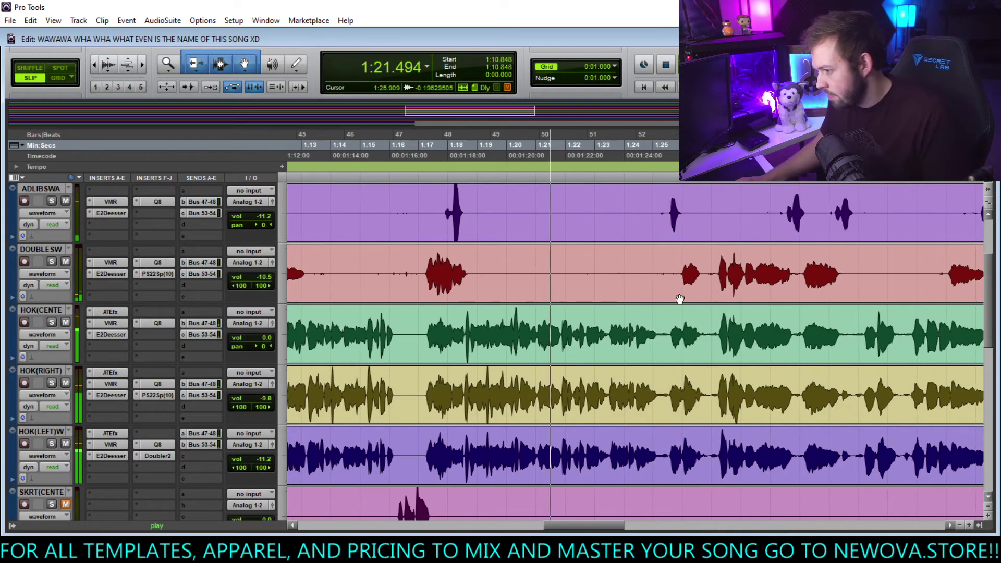
Listen to the tuned hook tracks through to the end of the hook near 1:37, following their waveforms, and stop playback.
scroll(599, 334, "left", 3)
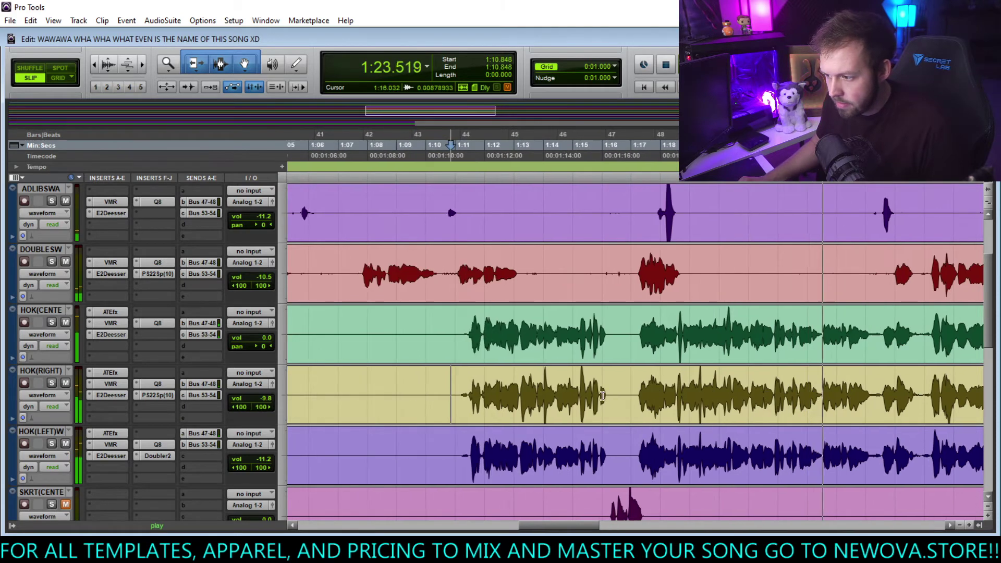
scroll(602, 395, "right", 3)
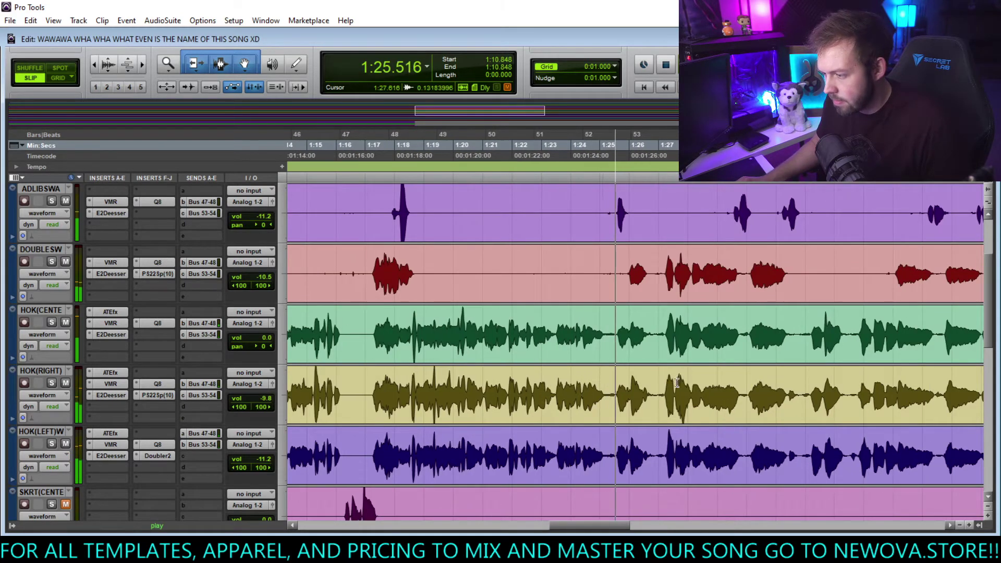
scroll(636, 392, "right", 2)
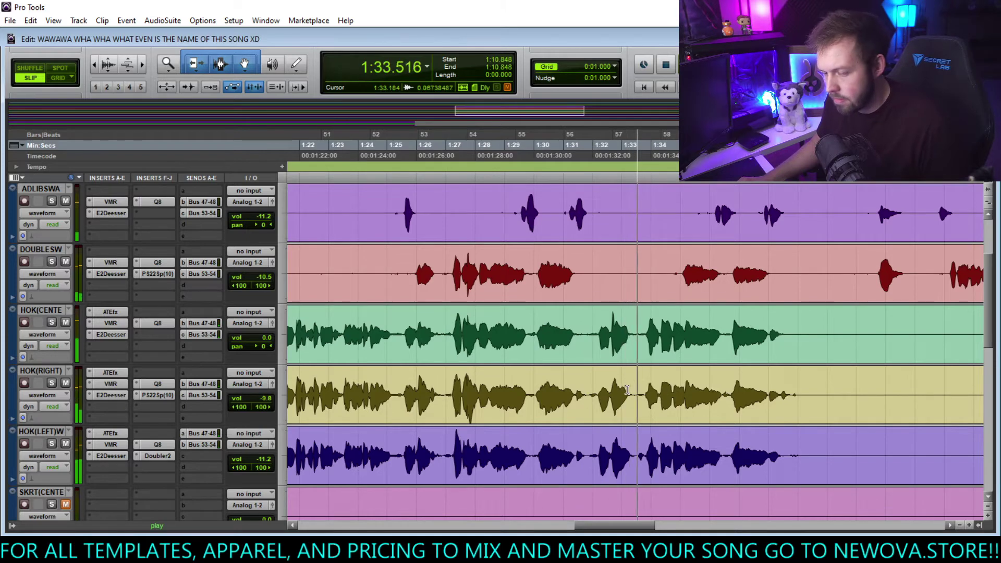
scroll(617, 395, "down", 2)
scroll(617, 395, "right", 2)
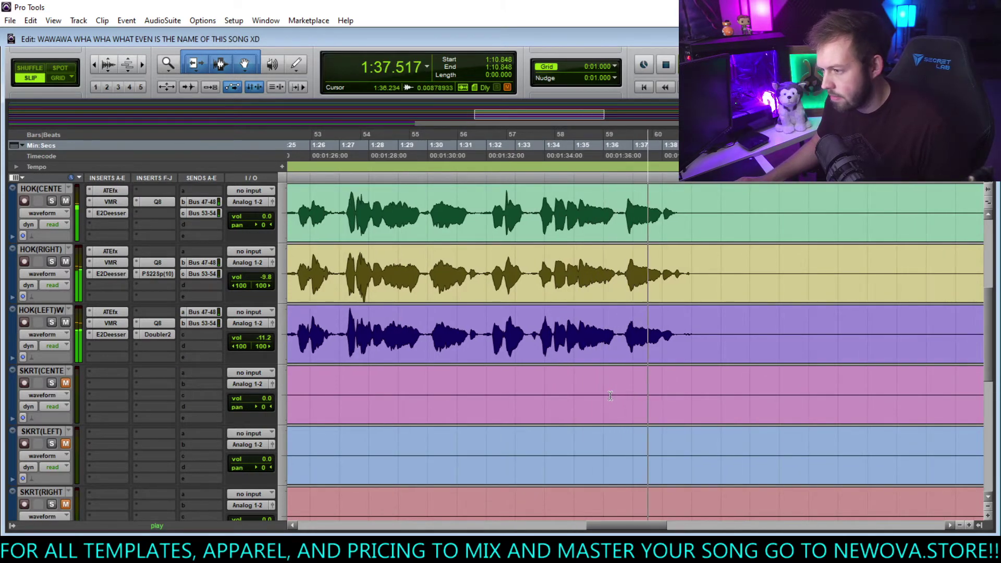
key("space")
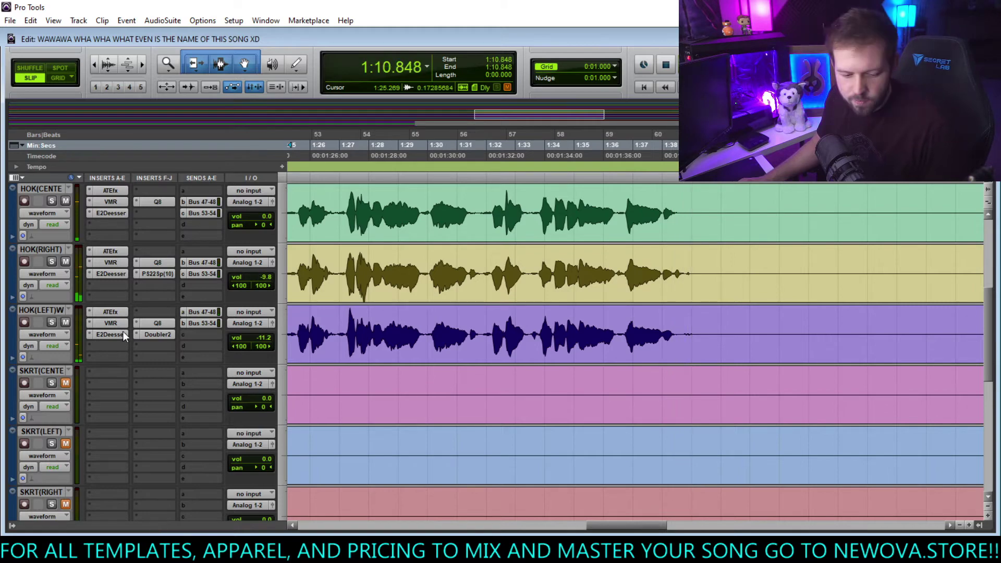
Review the left hook's Auto-Tune settings, copy the plug-in onto the center hook track and replay from 1:10.848.
left_click(97, 312)
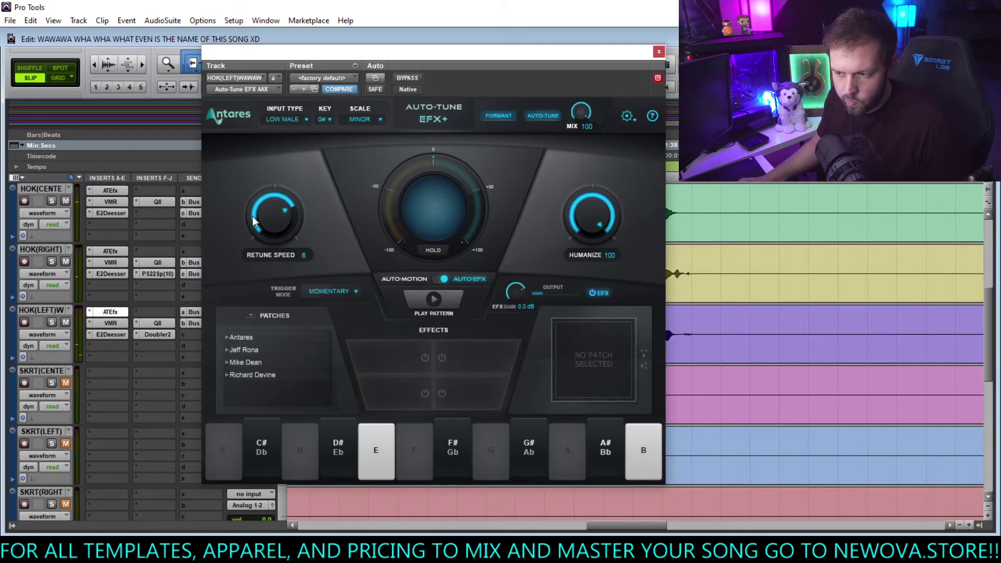
left_click(659, 52)
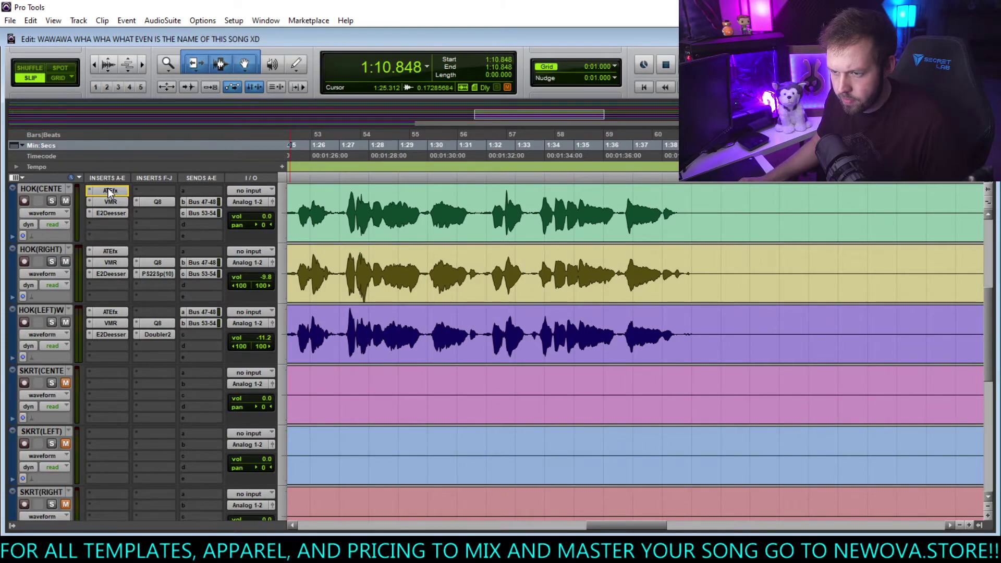
scroll(589, 342, "left", 10)
key("space")
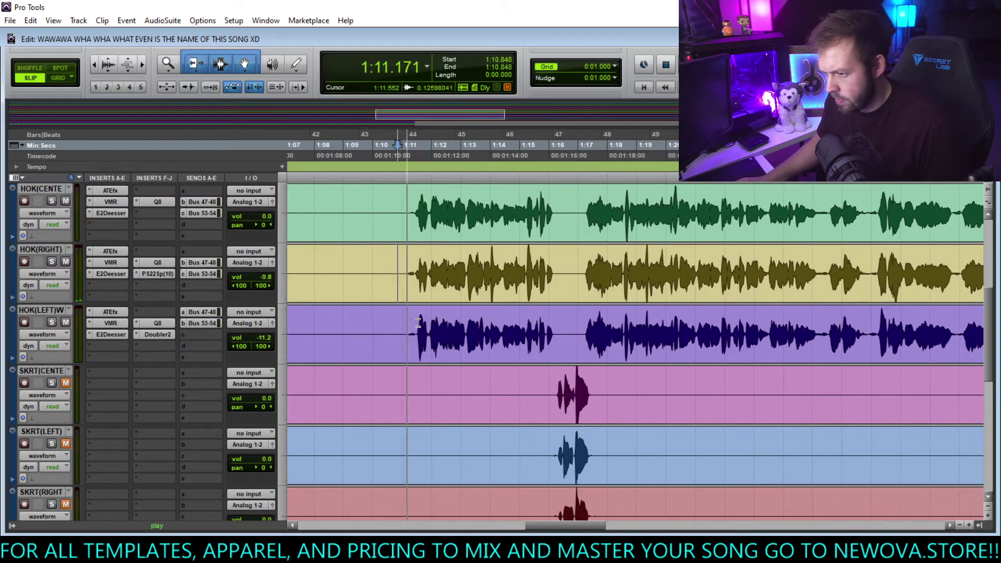
Try a mono C1 gate after Q8 on the center hook track with Gate Open and Gate Close at -44.0.
scroll(172, 313, "up", 3)
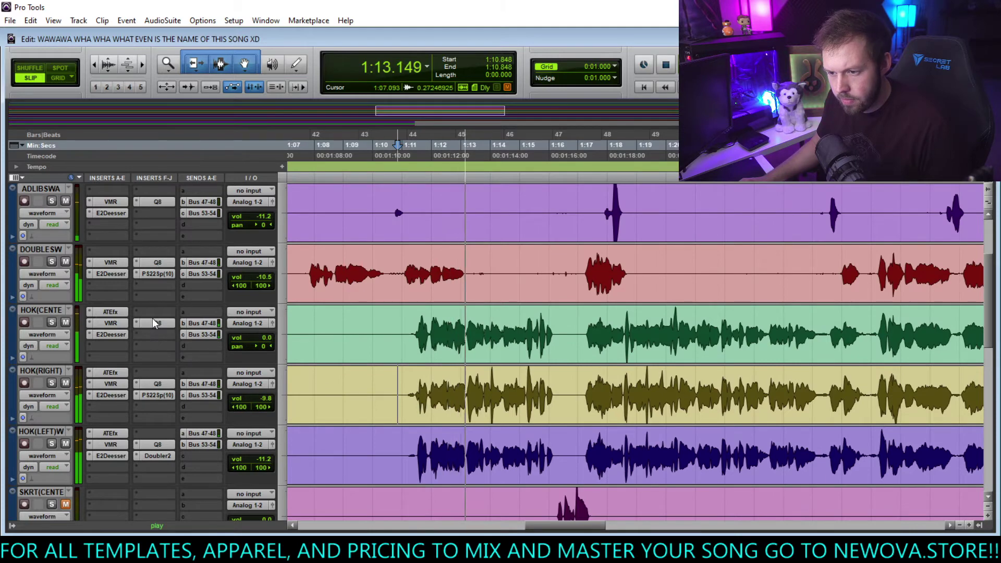
left_click(151, 338)
mouse_move(165, 358)
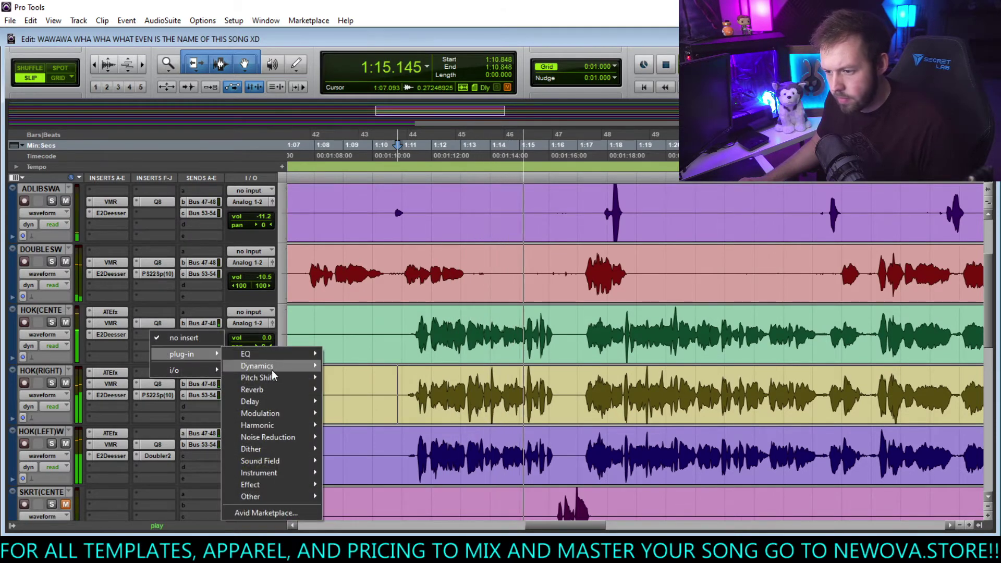
mouse_move(266, 366)
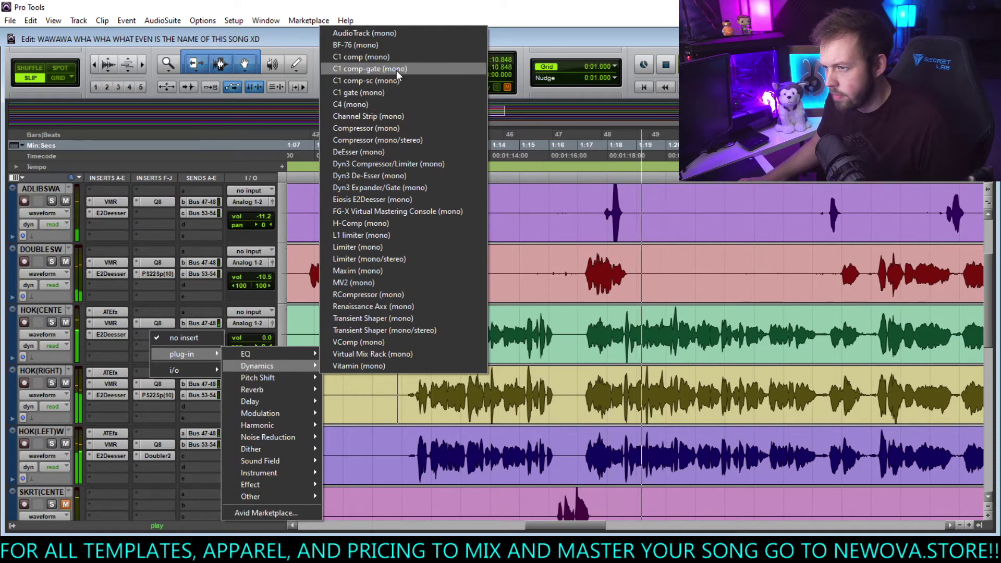
left_click(389, 90)
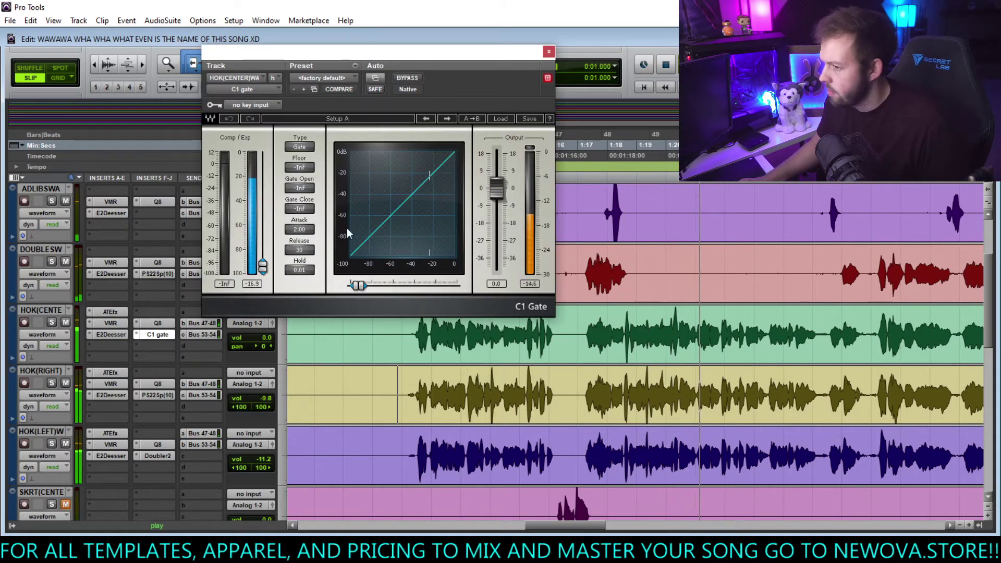
left_click_drag(358, 285, 410, 285)
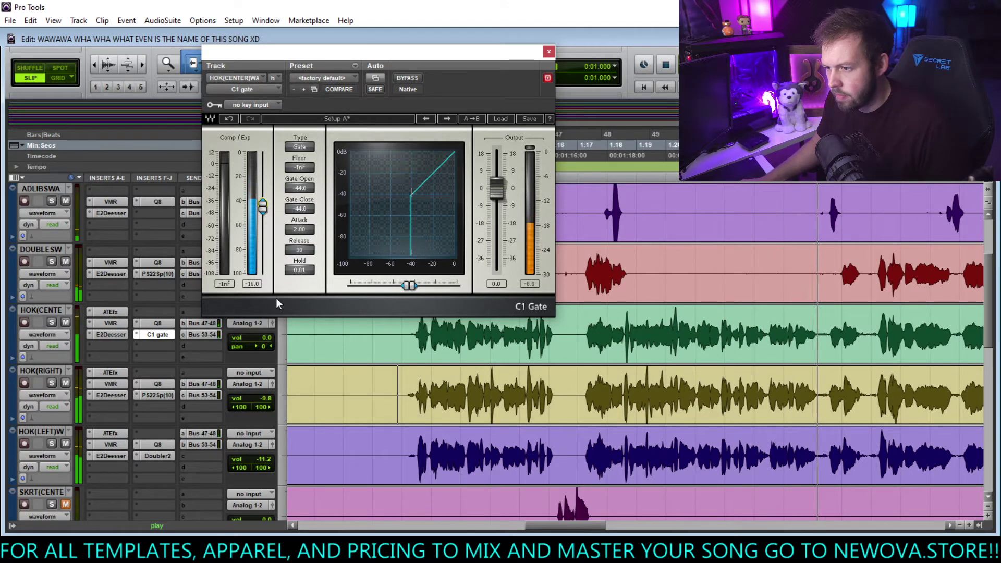
key("space")
Replace the center hook's C1 gate with a mono Dyn3 Expander/Gate and set its threshold to -31.6 dB during playback.
left_click(148, 336)
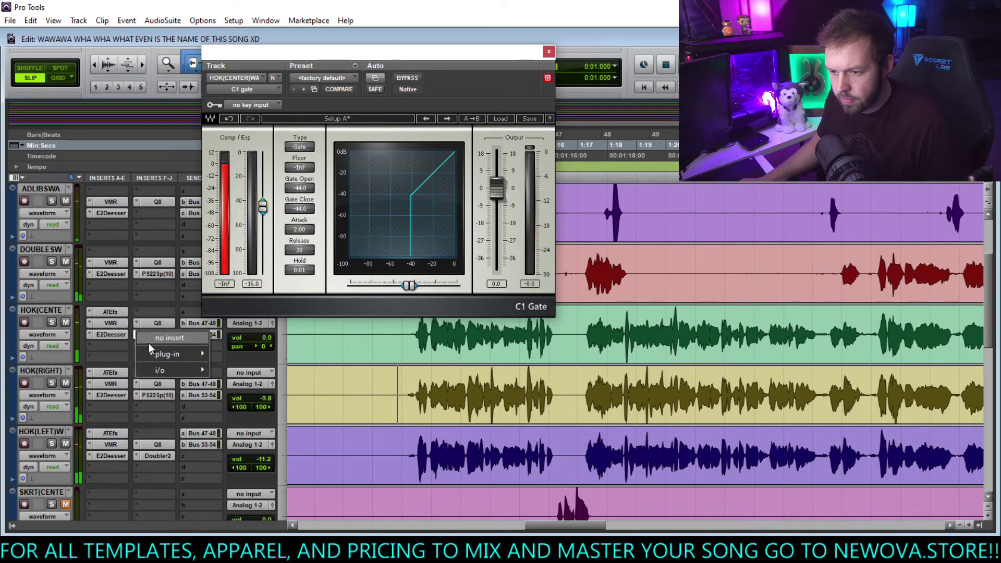
mouse_move(250, 367)
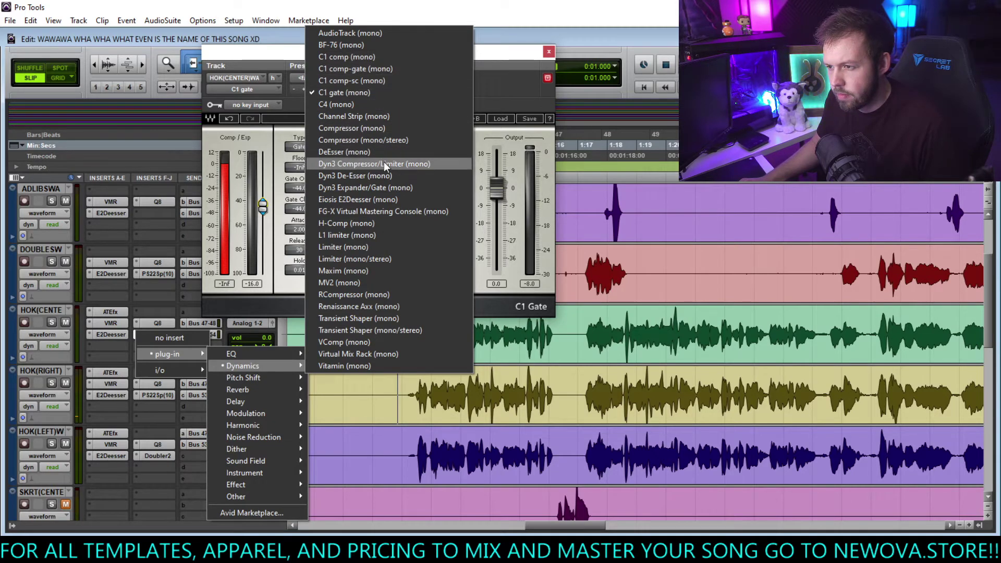
left_click(387, 188)
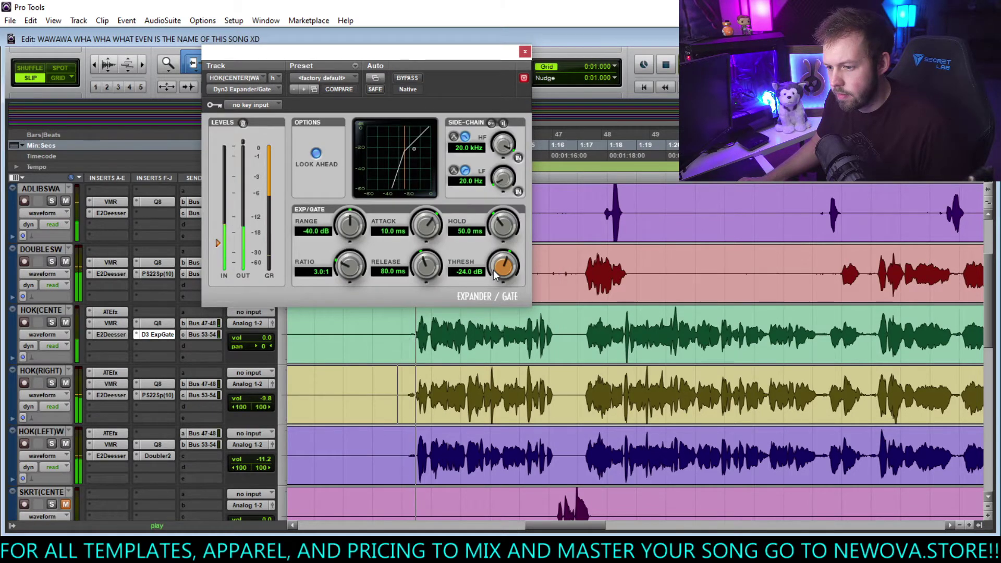
left_click_drag(493, 270, 481, 270)
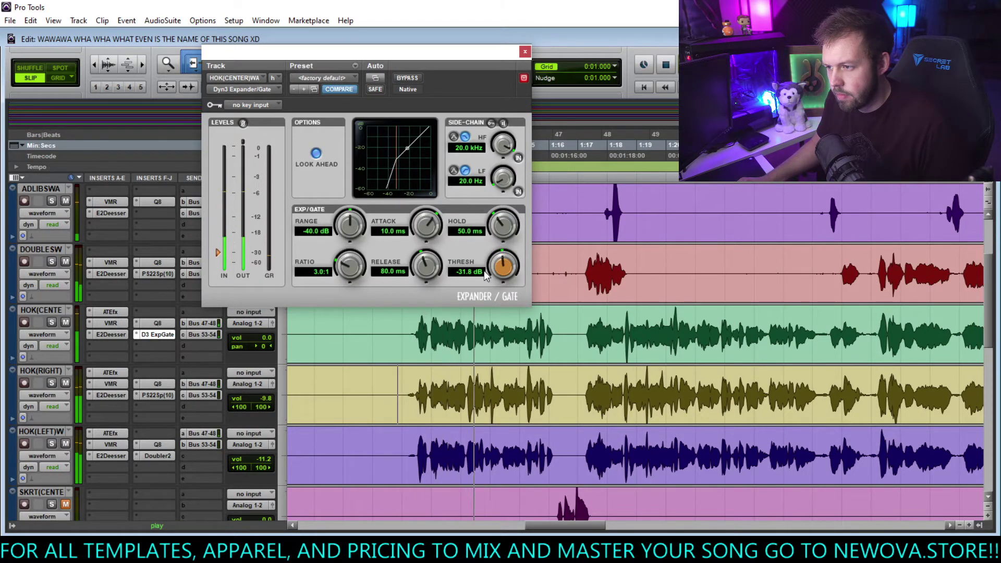
Copy the center hook's Expander/Gate to the right hook, left hook, doubles and ad-libs tracks.
left_click_drag(155, 410, 156, 408)
left_click_drag(156, 407, 150, 468)
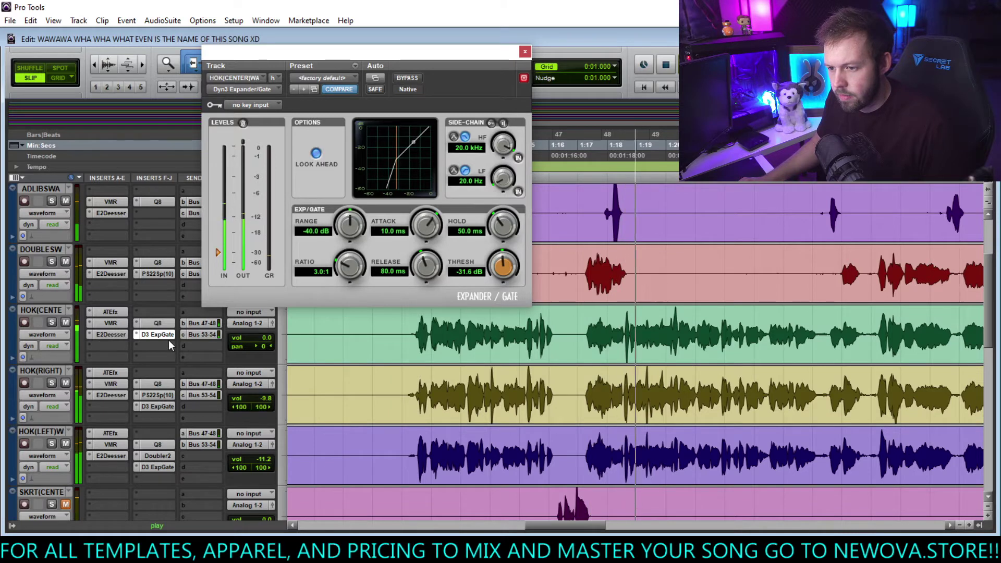
left_click_drag(157, 334, 168, 225)
scroll(167, 225, "up", 3)
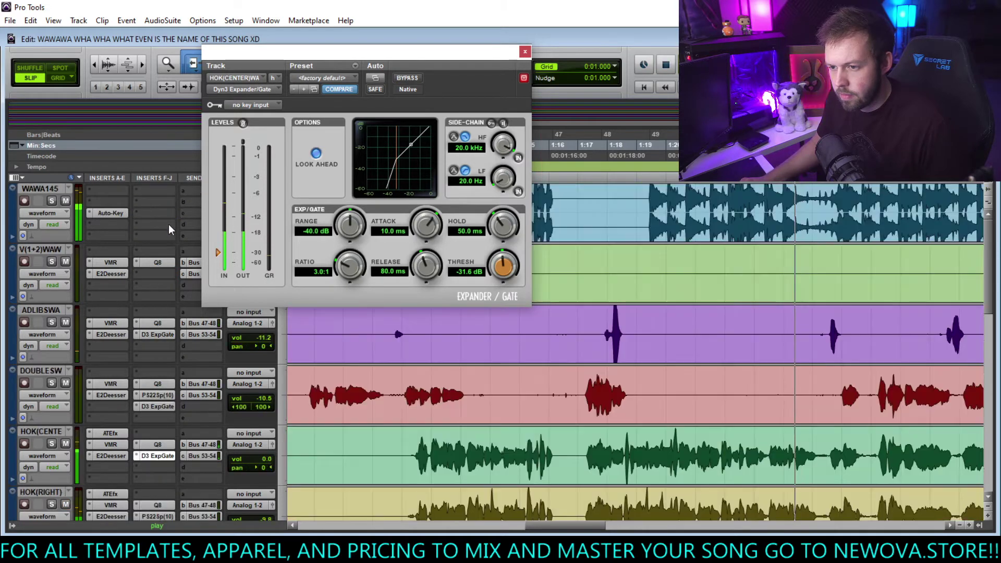
Place the Expander/Gate after Q8 on the V(1+2) verse track, replay the hook and close the gate's settings.
left_click_drag(167, 347, 158, 274)
key("Return")
scroll(320, 408, "down", 2)
scroll(319, 409, "down", 3)
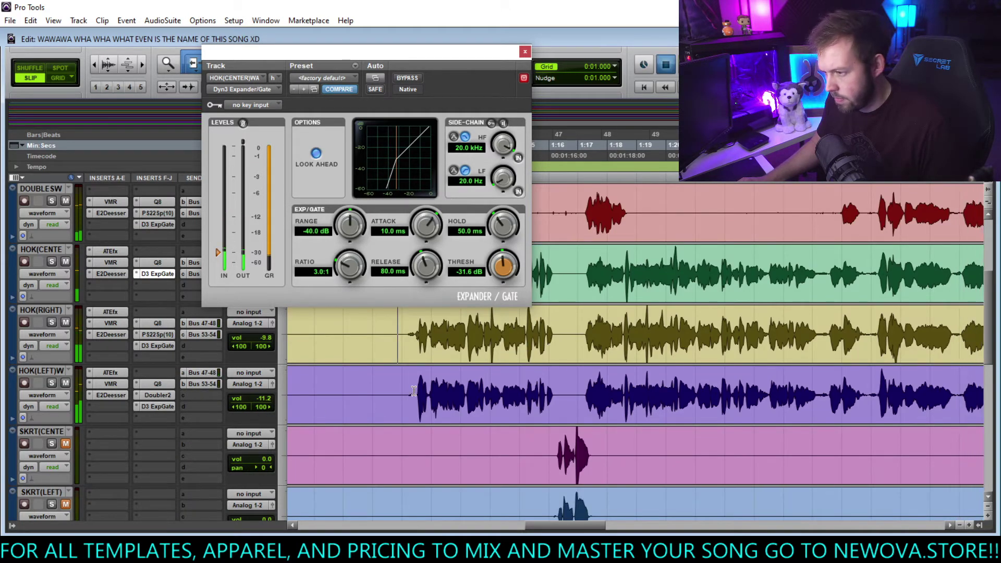
left_click(525, 51)
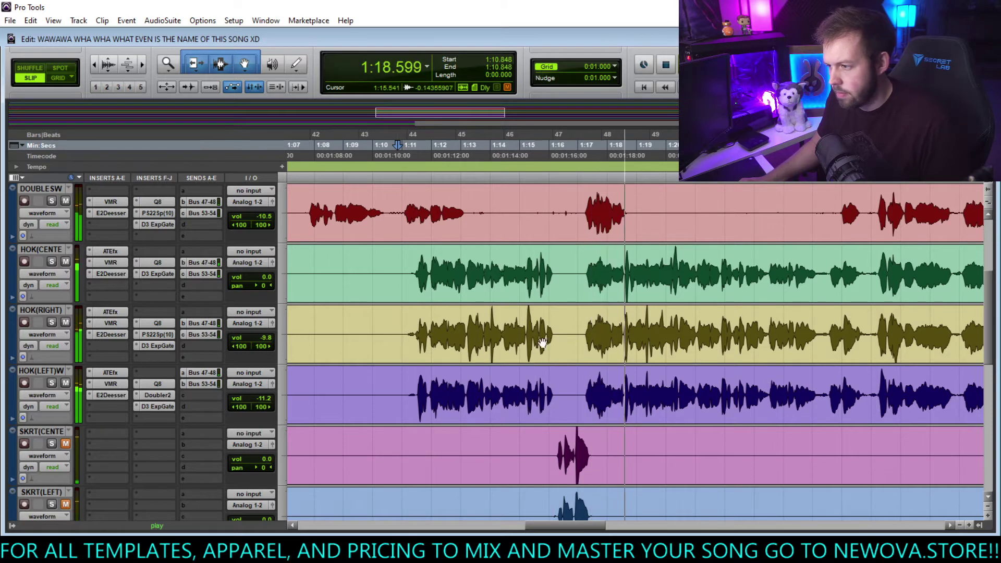
Delete the low-level noise on the doubles track between 1:13.898 and 1:17.098.
left_click_drag(487, 211, 575, 210)
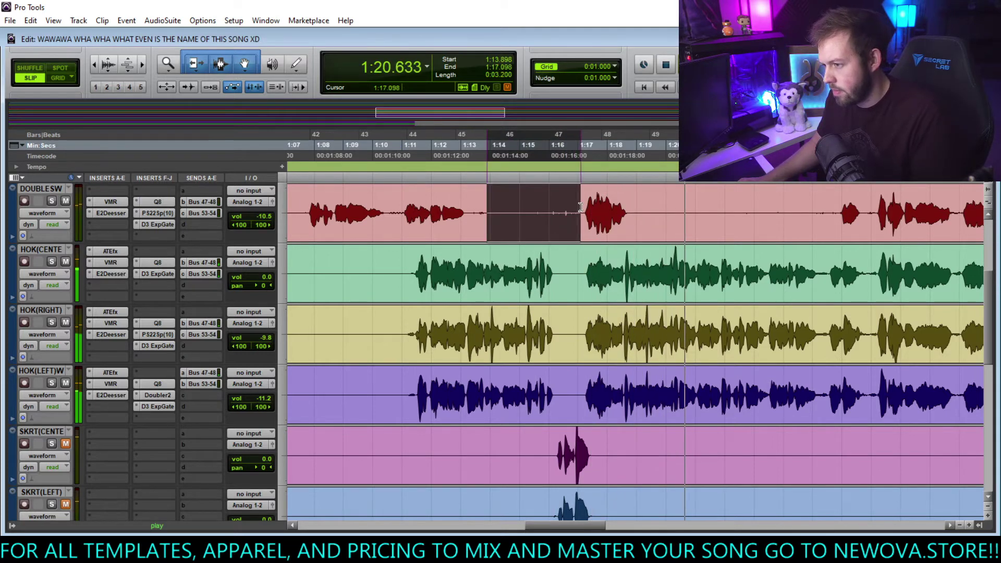
key("Delete")
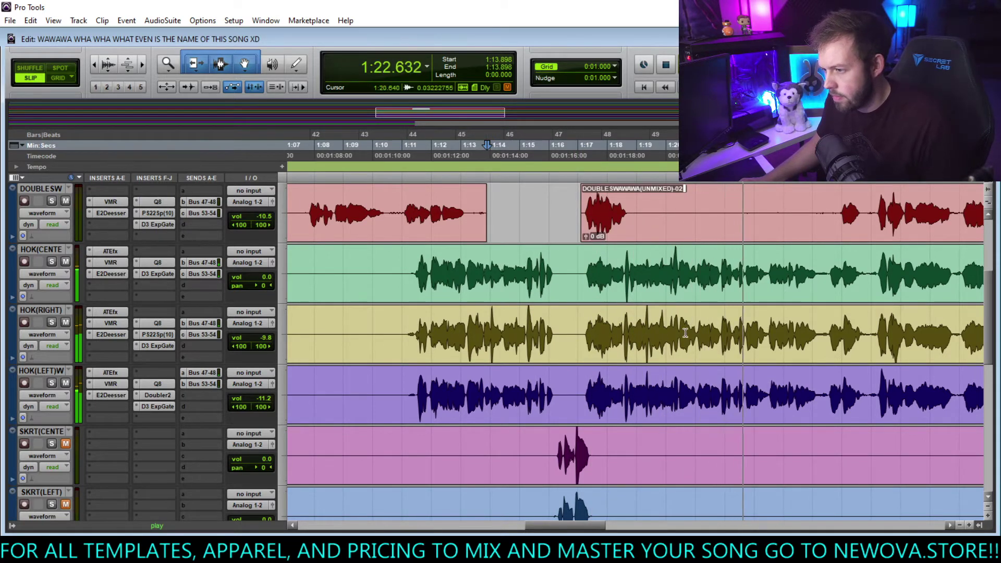
Set the Retune Speed of the center hook's Auto-Tune EFX+ to 65 and replay the hook from 1:10.250.
left_click(109, 251)
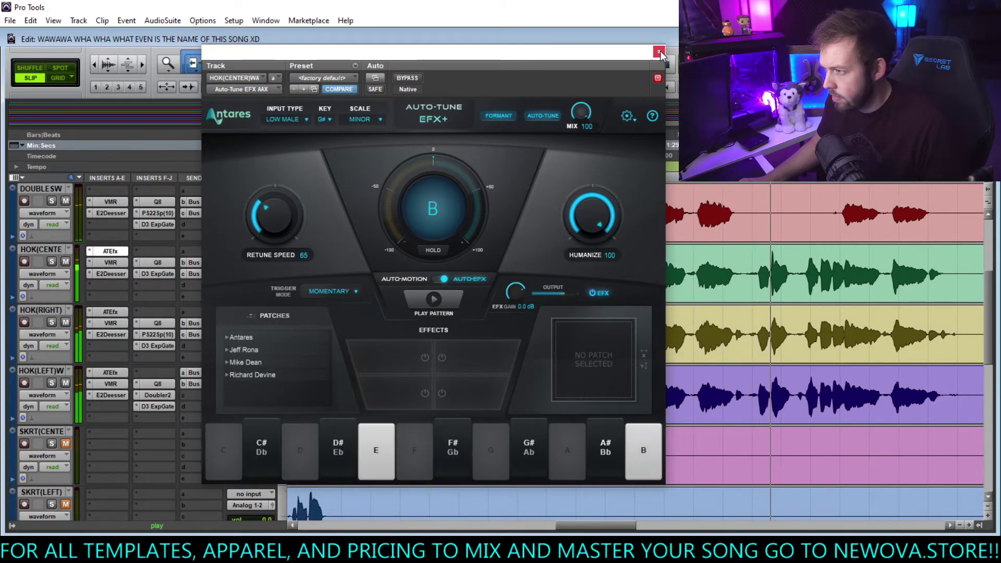
key("ctrl+w")
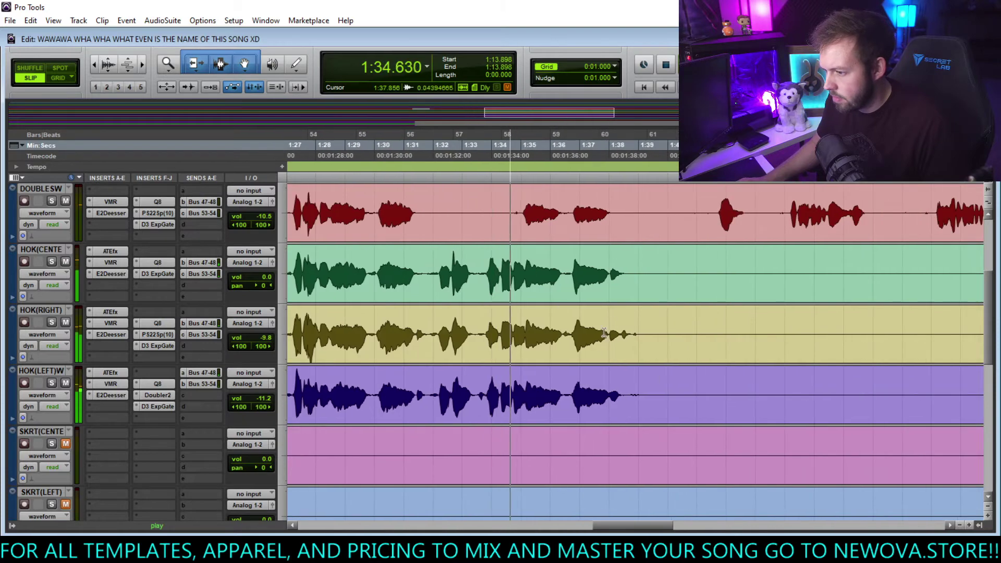
scroll(495, 370, "left", 15)
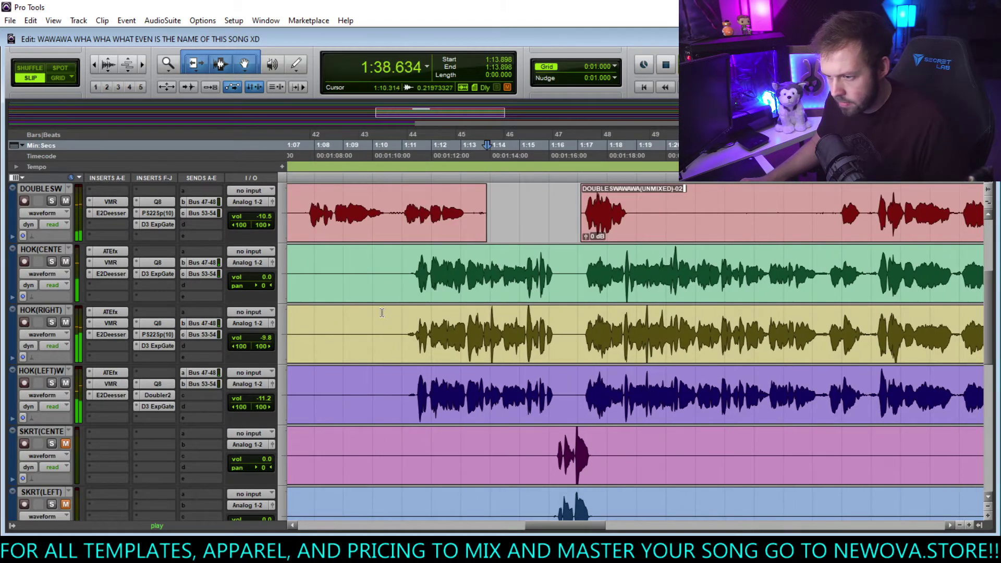
key("space")
key("space")
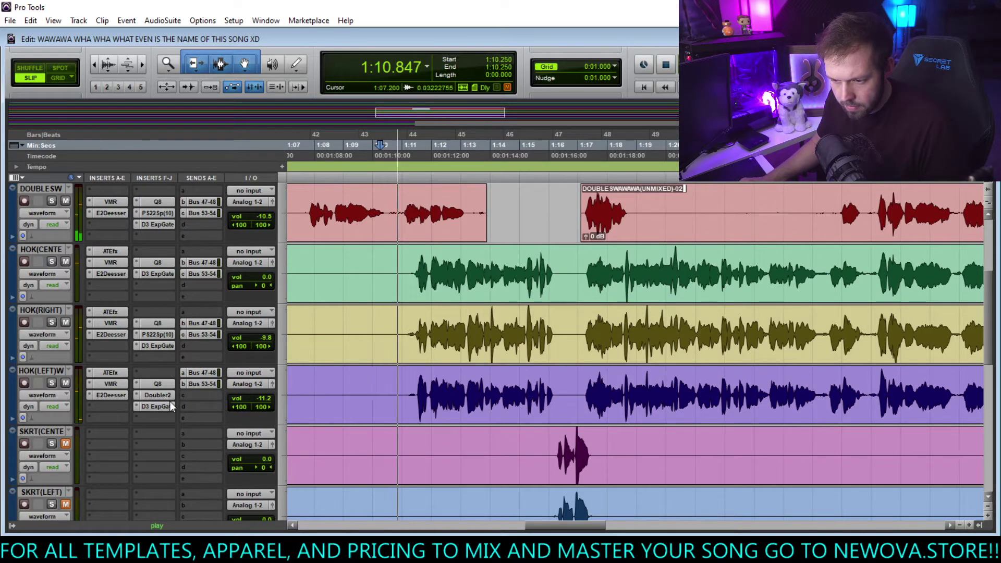
Unmute the center SKRT track and copy the left hook's ATEfx, VMR, E2Deesser, Q8 and Bus 47-48 and 53-54 sends onto it.
scroll(133, 408, "down", 1)
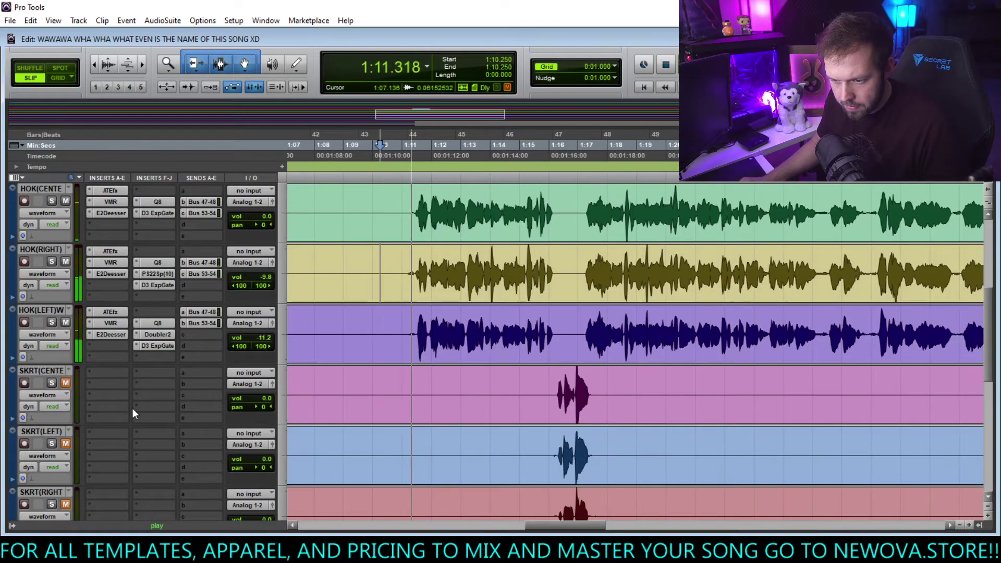
left_click(65, 383)
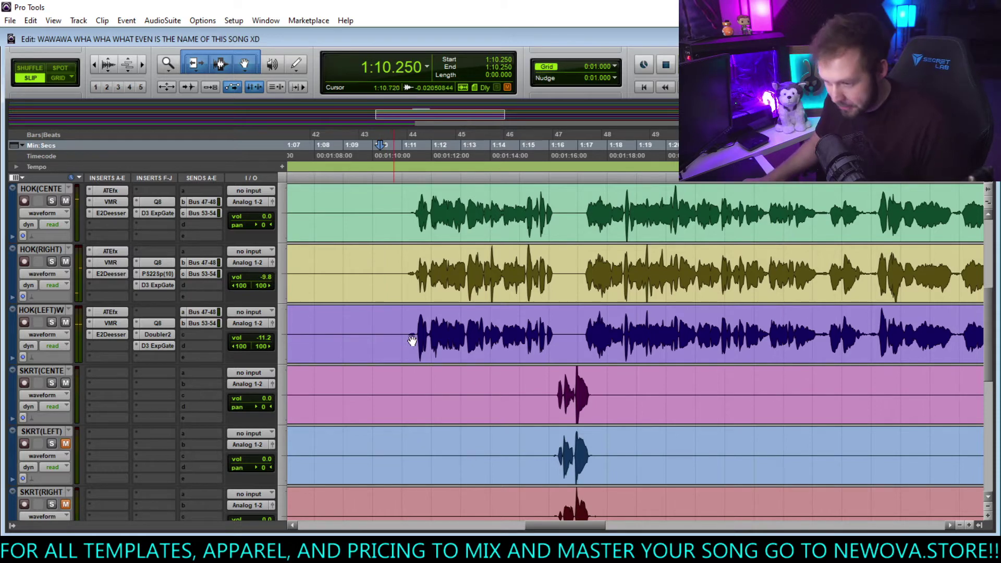
scroll(644, 367, "right", 2)
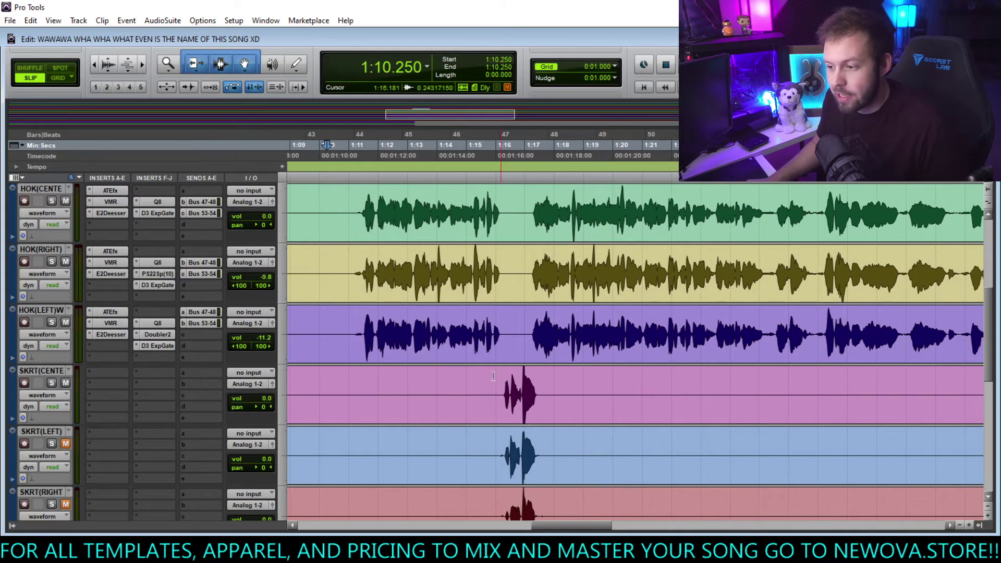
left_click_drag(121, 309, 115, 379)
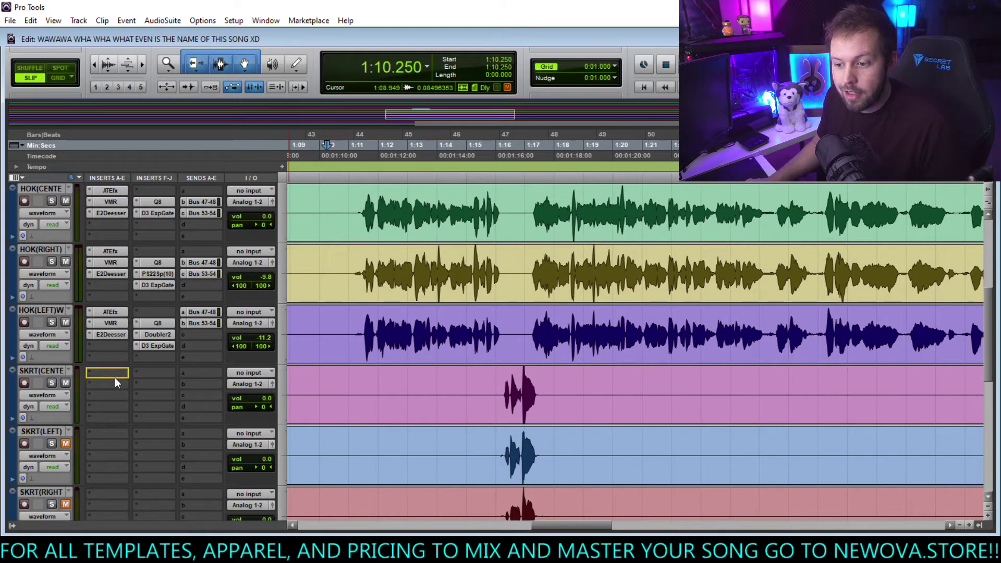
left_click_drag(112, 326, 156, 383)
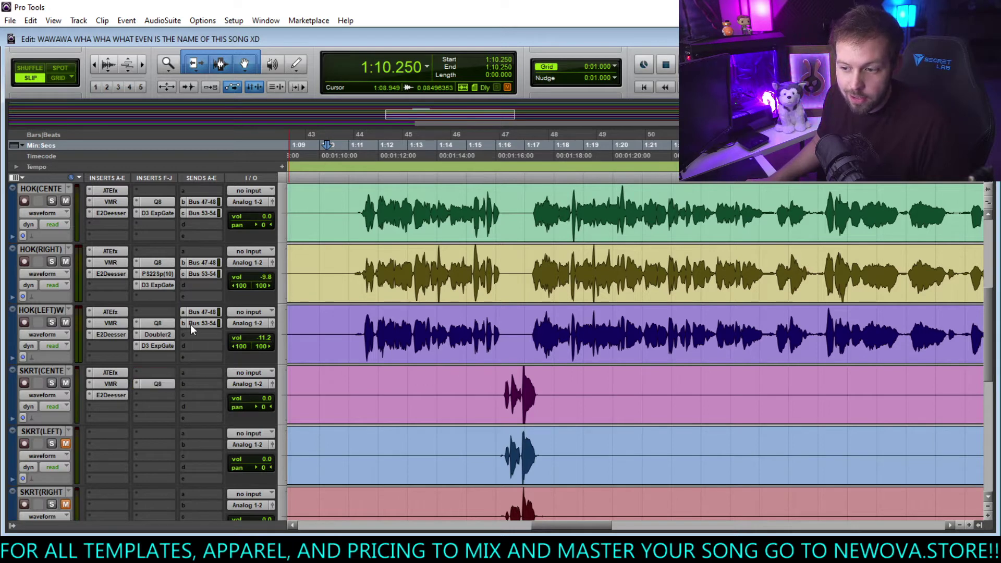
left_click_drag(201, 313, 194, 385)
left_click_drag(199, 329, 193, 397)
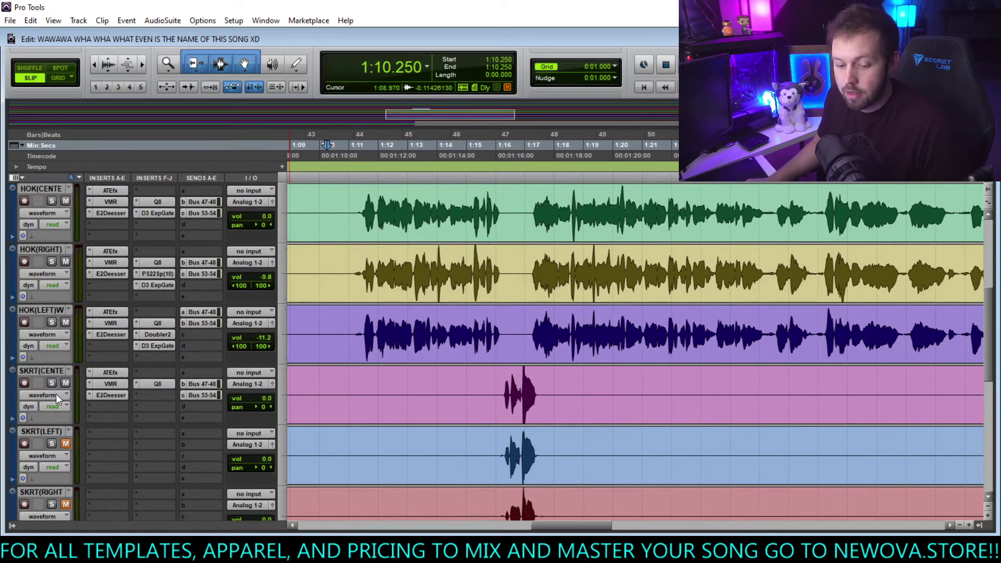
During playback, reset the pan of both center SKRT sends to 0 and set the track's volume to -4.6 dB.
key("space")
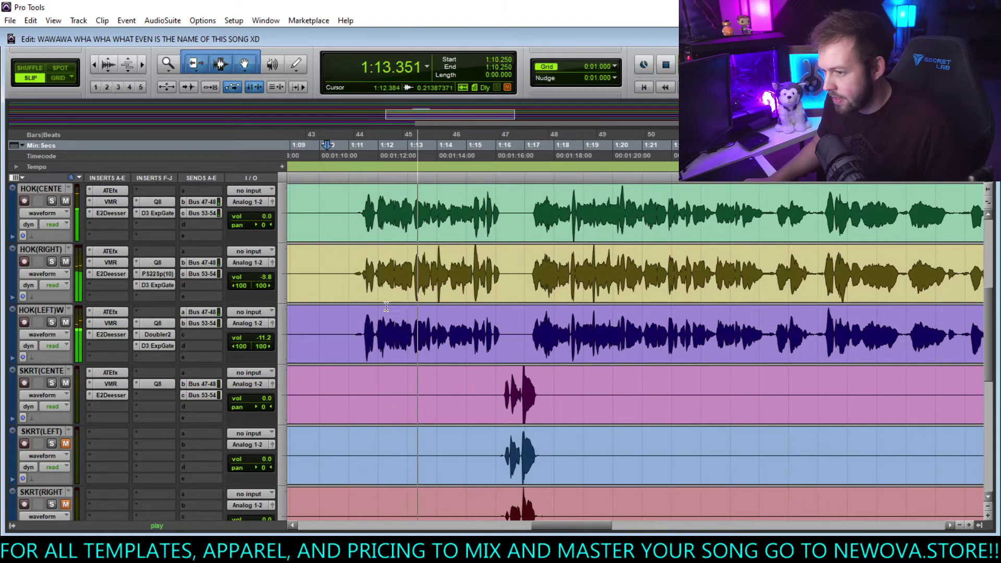
scroll(569, 327, "up", 5)
scroll(569, 327, "left", 5)
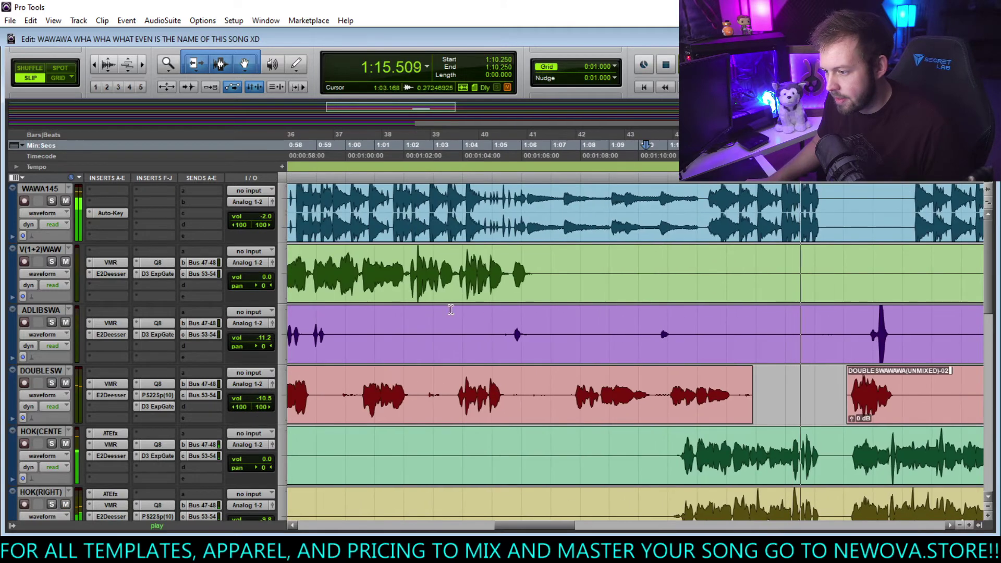
scroll(568, 327, "right", 3)
scroll(342, 310, "down", 6)
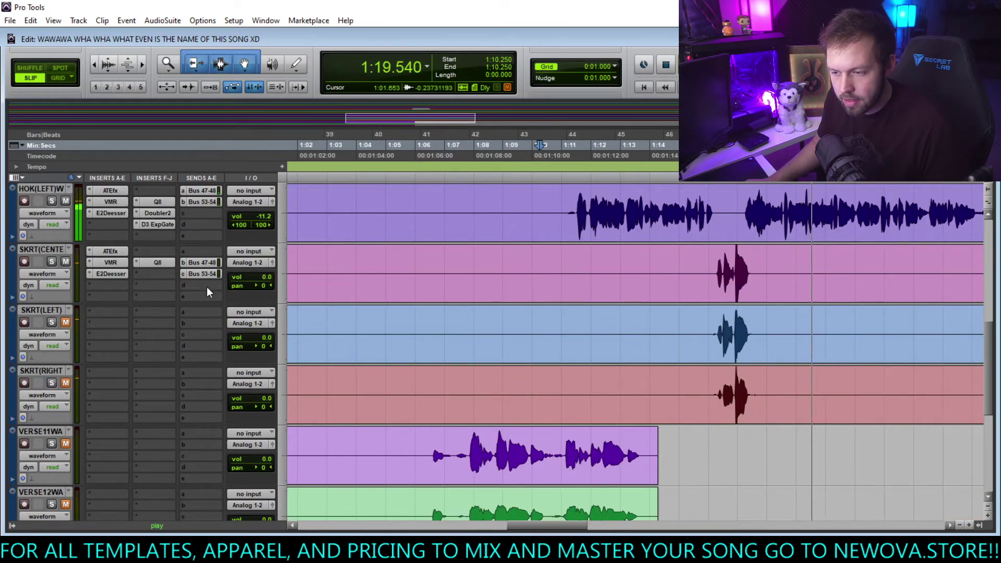
left_click(198, 274)
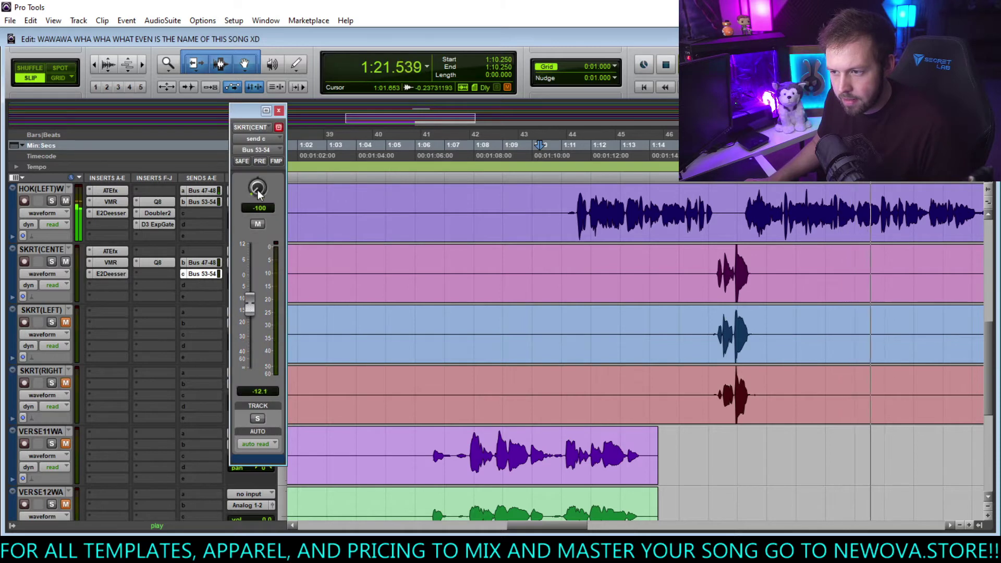
left_click(206, 262)
left_click(258, 190, "alt")
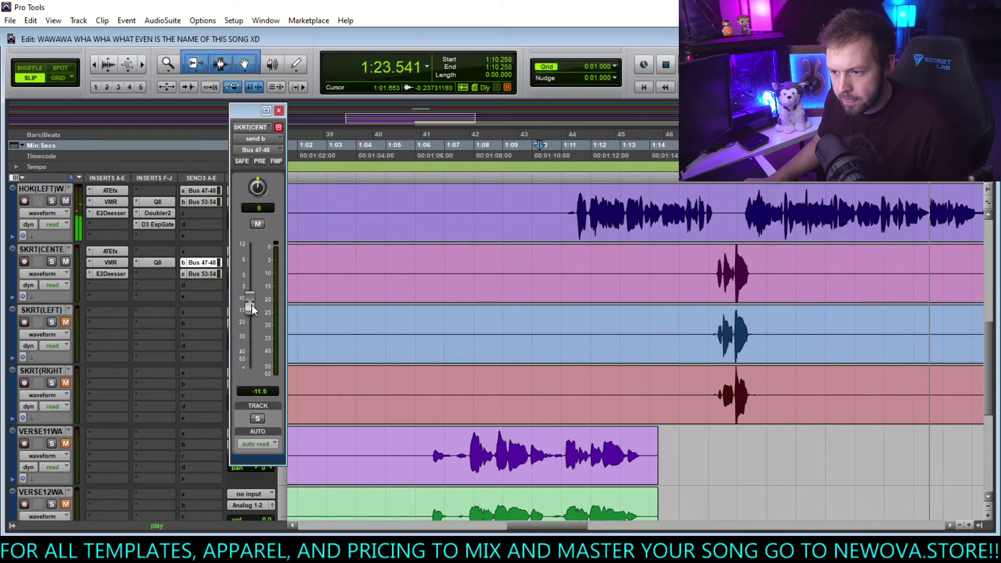
left_click(279, 110)
left_click_drag(268, 277, 268, 280)
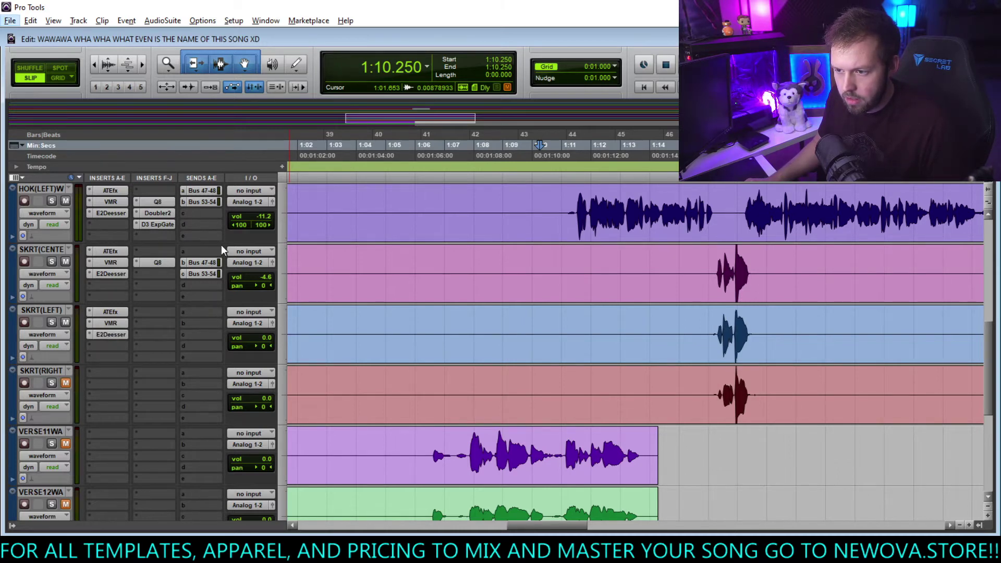
Build the left and right SKRT tracks with ATEfx, VMR, E2Deesser and both bus sends, adding PS22Sp(10) on the left and Doubler2 on the right.
scroll(221, 246, "up", 2)
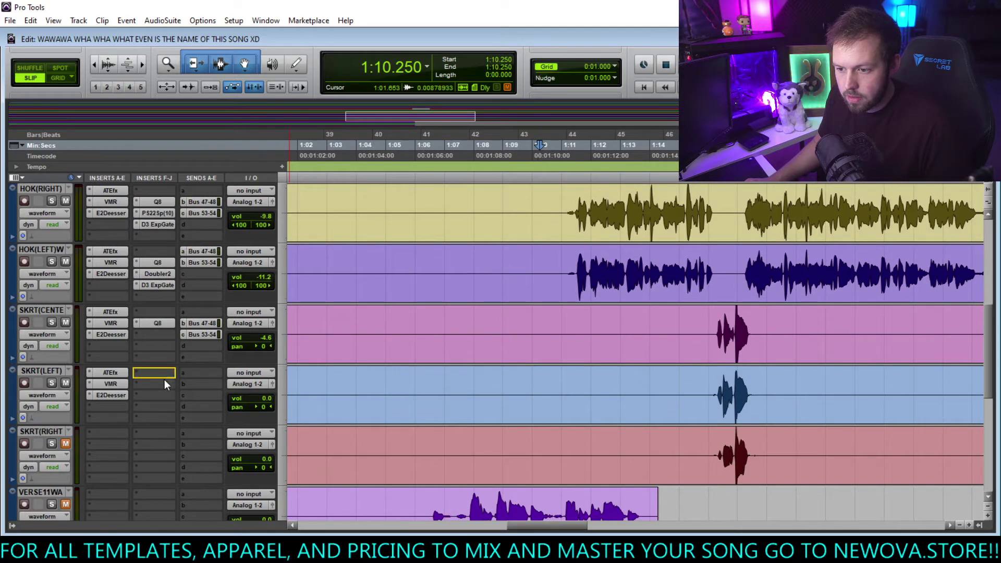
left_click_drag(164, 383, 162, 384)
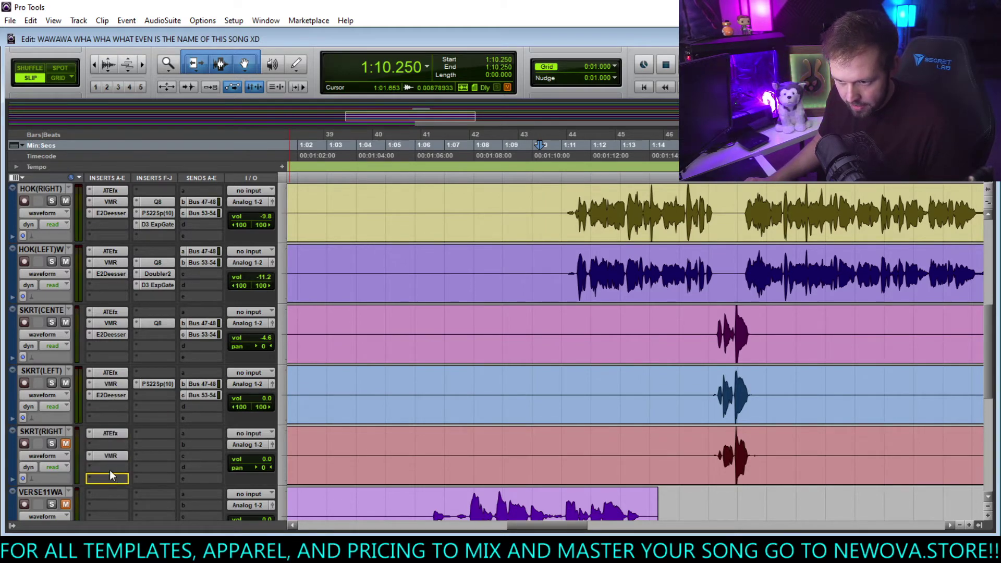
left_click_drag(110, 474, 110, 475)
left_click(114, 432)
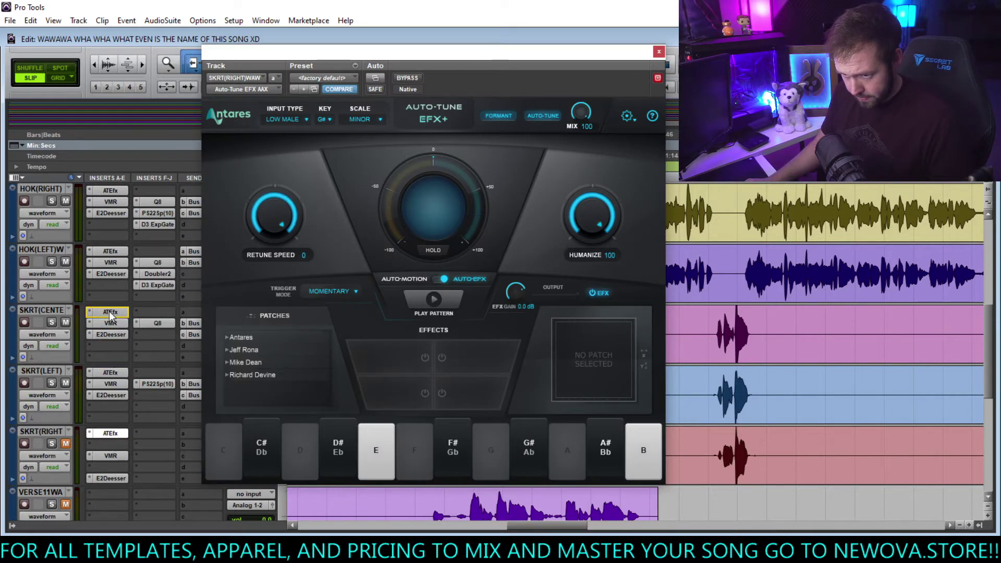
left_click(658, 52)
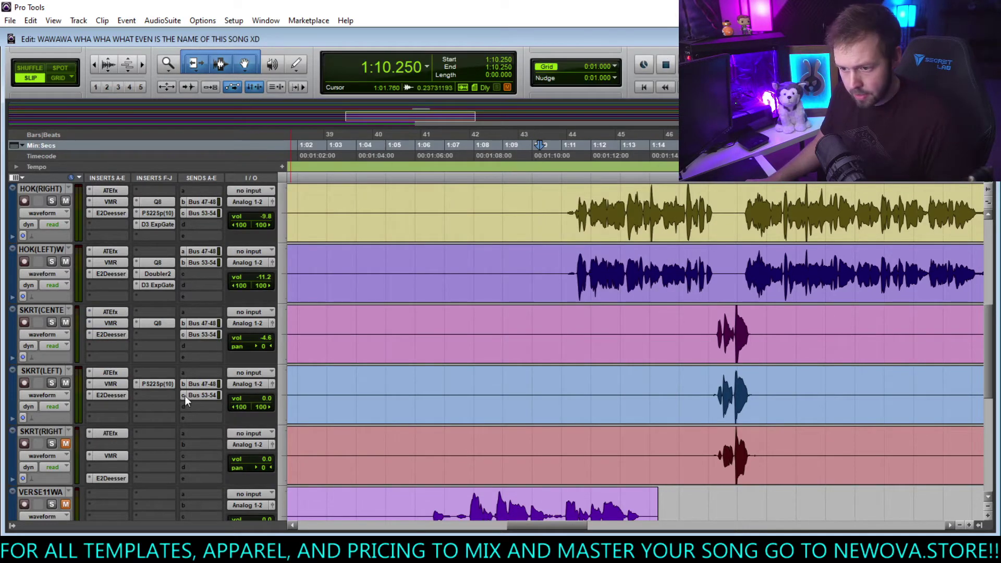
left_click_drag(151, 443, 151, 445)
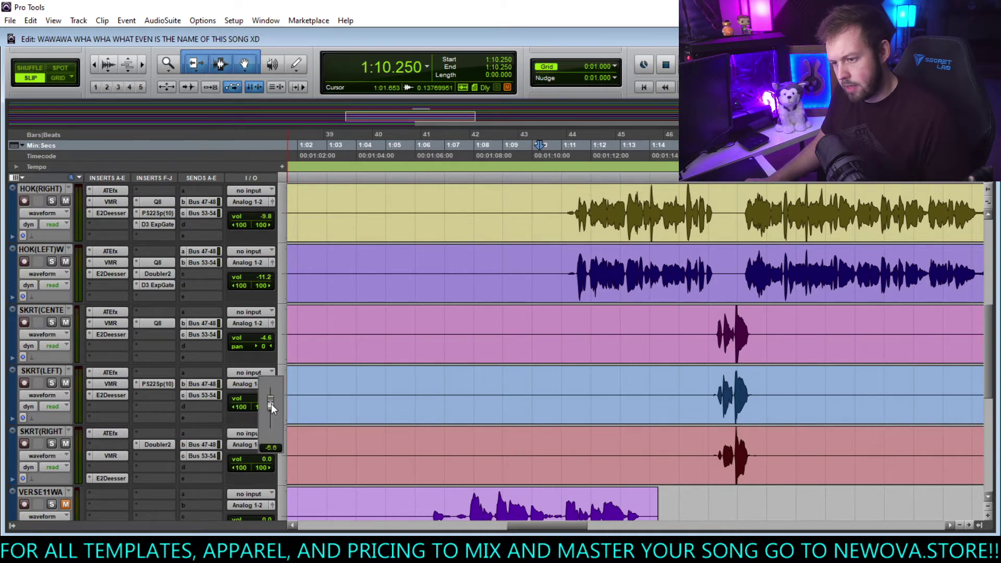
Balance the SKRT tracks during playback from 1:10.250, setting volumes to -11.9 dB center, -13.2 dB left and -16.5 dB right.
left_click_drag(271, 404, 271, 404)
left_click_drag(268, 462, 269, 469)
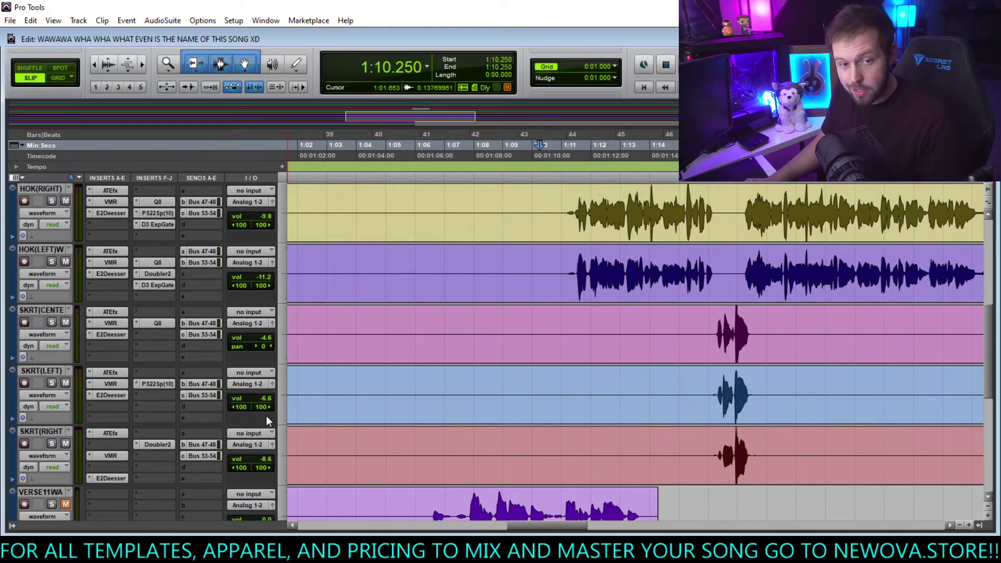
key("space")
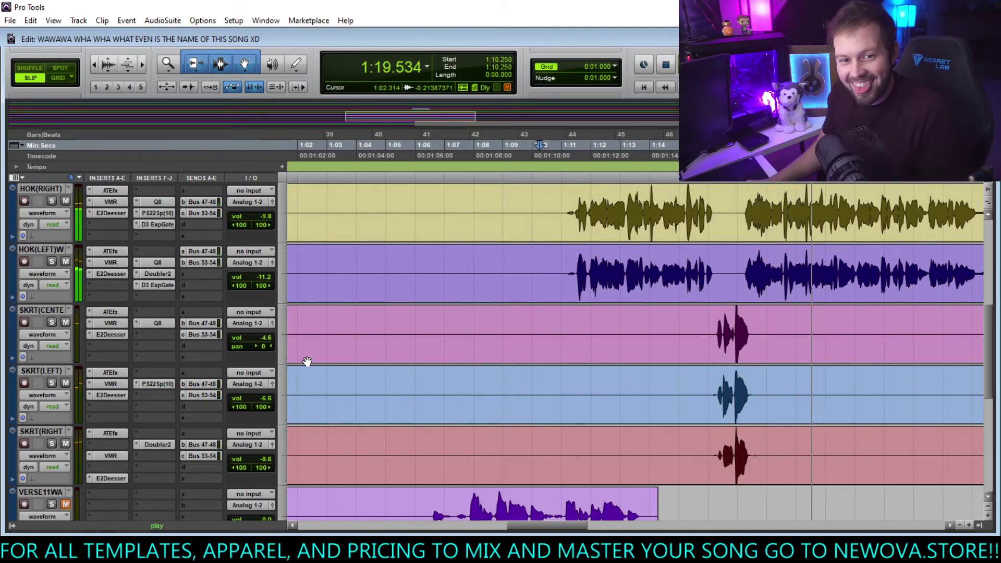
key("space")
key("space")
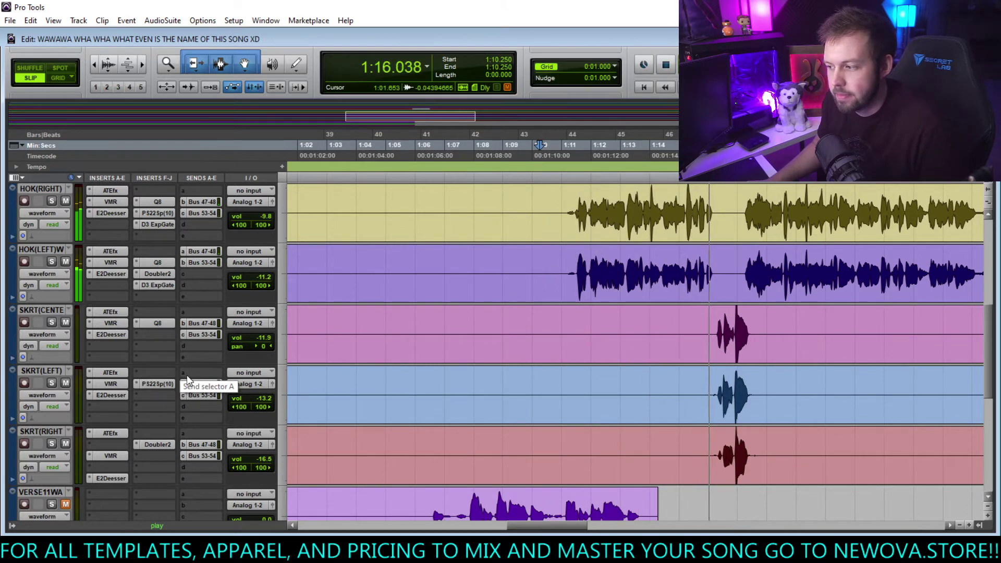
Copy the center SKRT track's Q8 onto the left and right SKRT tracks.
left_click_drag(156, 325, 152, 374)
left_click_drag(145, 431, 145, 432)
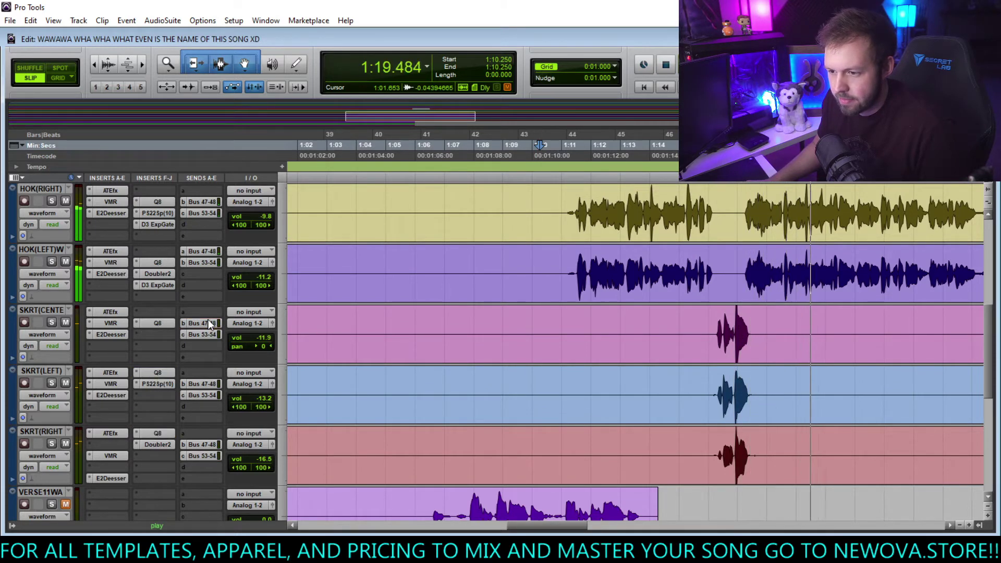
Set the center SKRT's Bus 53-54 send to -2.7 dB and copy the send to the left and right SKRT tracks.
left_click(204, 322)
left_click(206, 334)
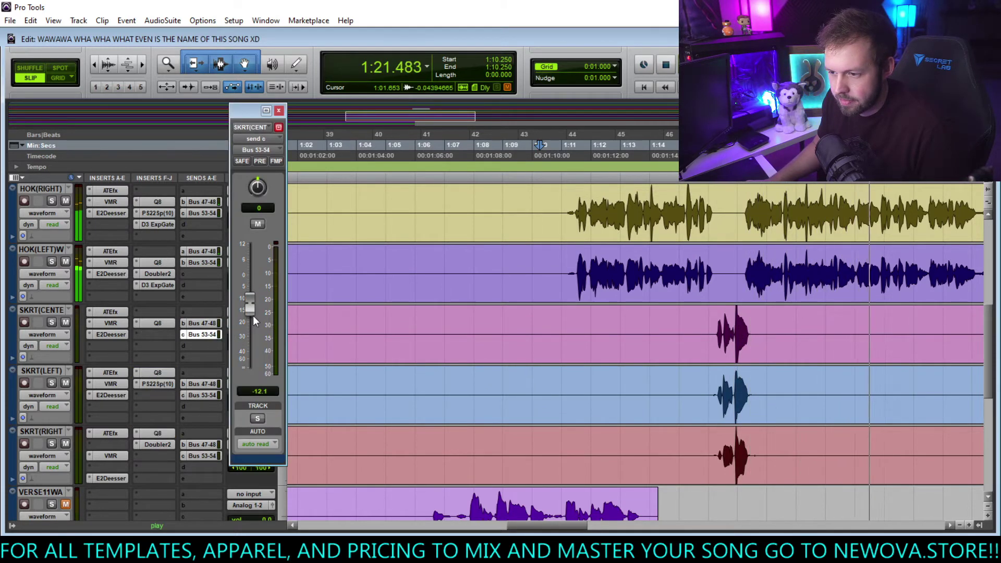
key("space")
left_click_drag(209, 333, 206, 400)
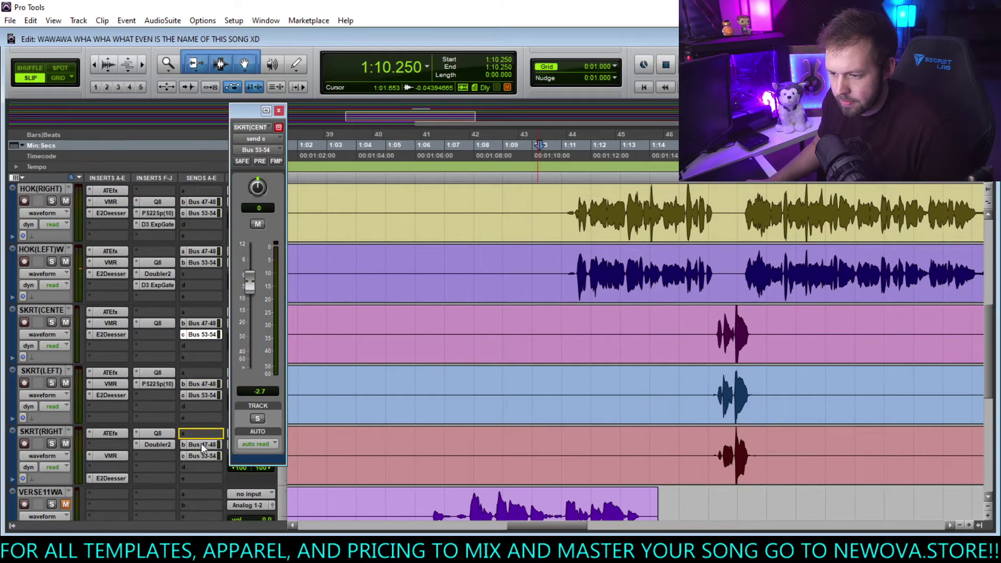
left_click(278, 110)
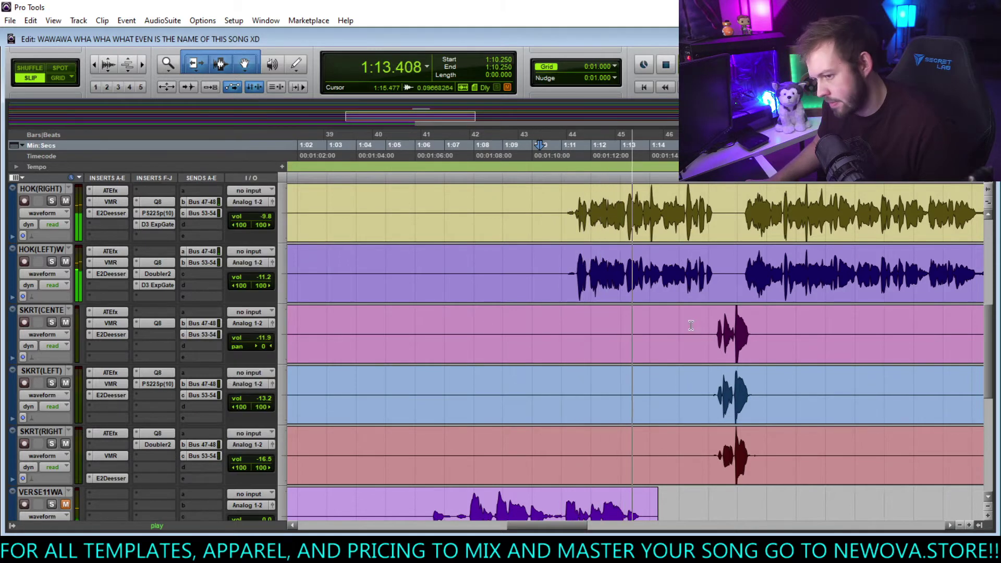
Mute the left and right SKRT tracks, replay from 1:15.925 and set the center SKRT's volume to -9.3 dB.
scroll(607, 320, "right", 3)
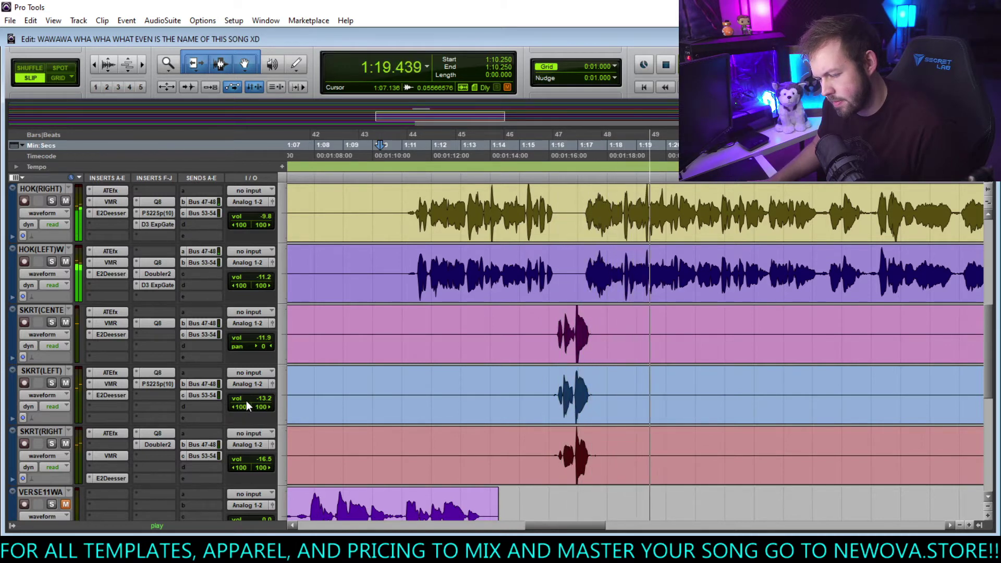
left_click(65, 384)
left_click(65, 443)
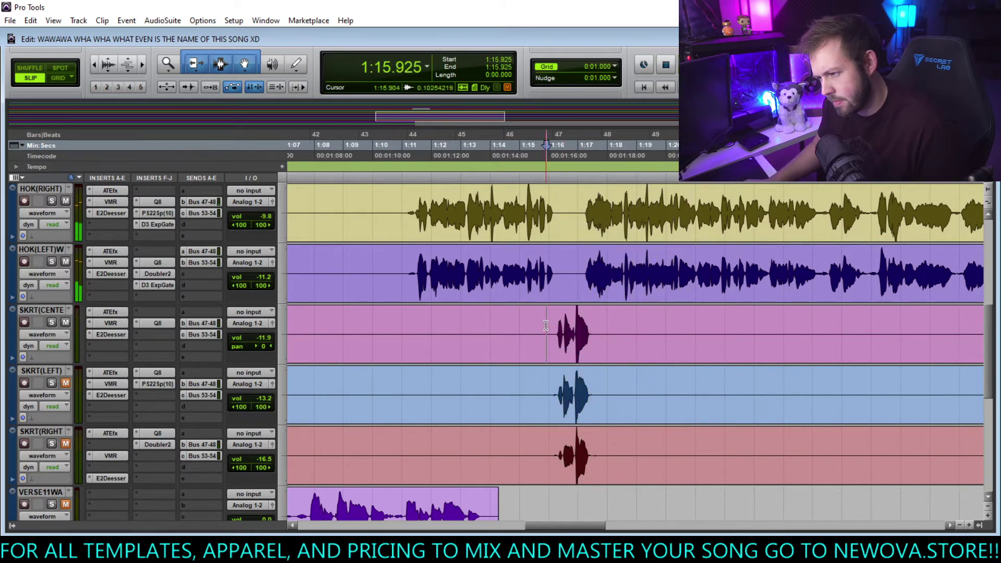
key("space")
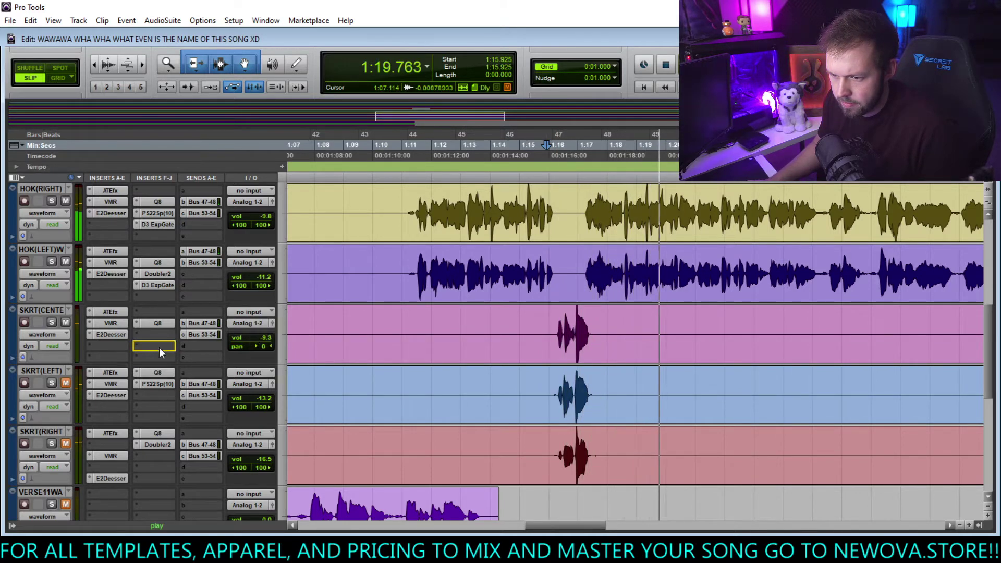
Copy the left SKRT's PS22 Spread and the right SKRT's Doubler2 onto the center SKRT track, with Doubler2 ahead of the spread.
left_click_drag(158, 347, 165, 349)
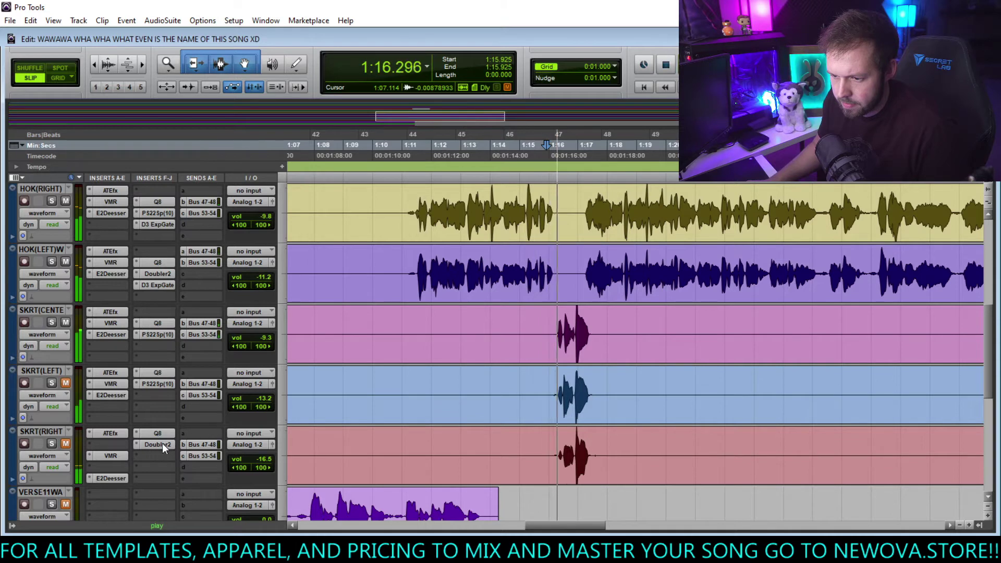
left_click_drag(162, 448, 155, 345)
key("Return")
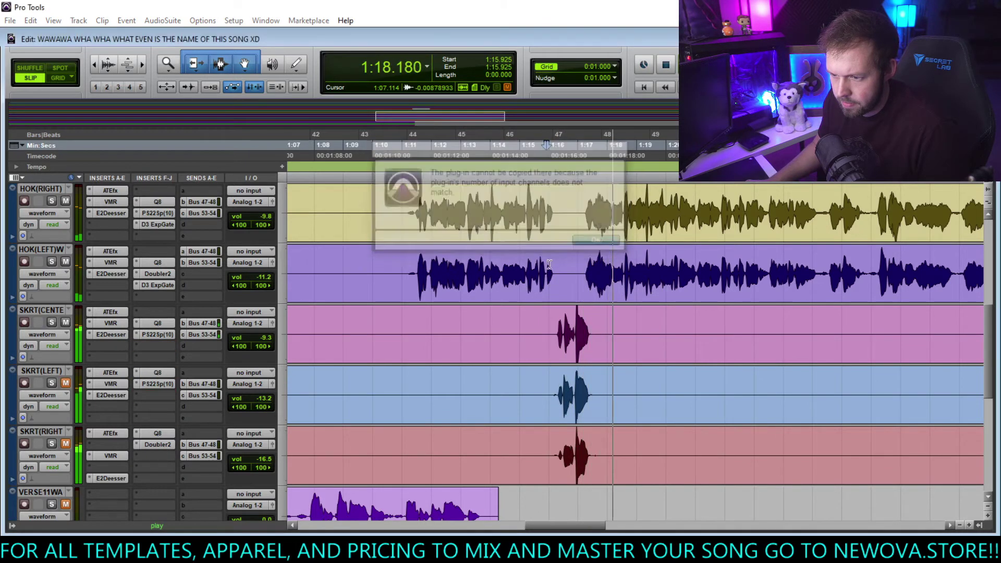
left_click_drag(170, 445, 165, 349)
left_click_drag(192, 393, 155, 334)
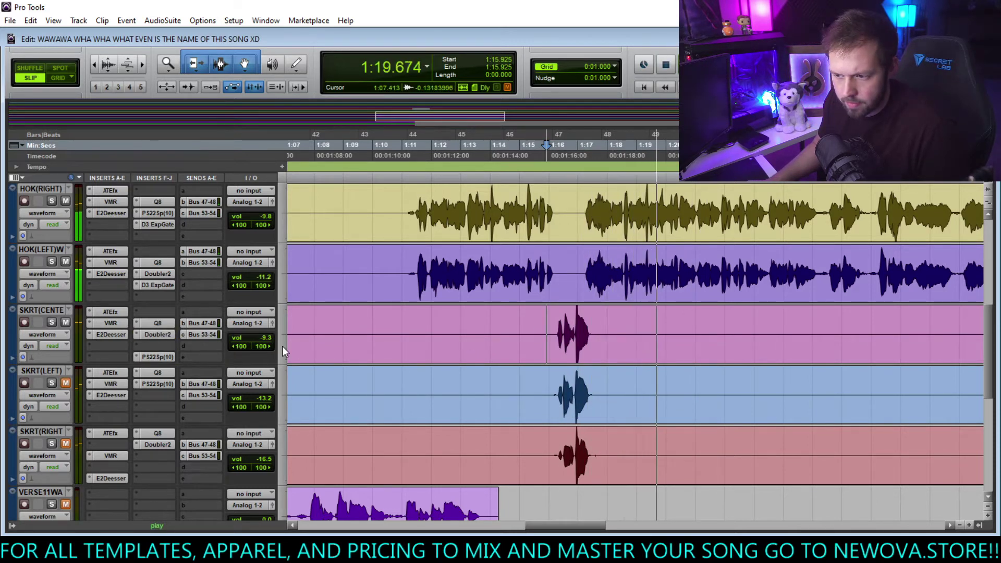
Set the center SKRT's volume to -11.2 dB, replay from 1:15.925 and check its PS22 Spread settings.
left_click_drag(264, 339, 267, 346)
key("space")
key("space")
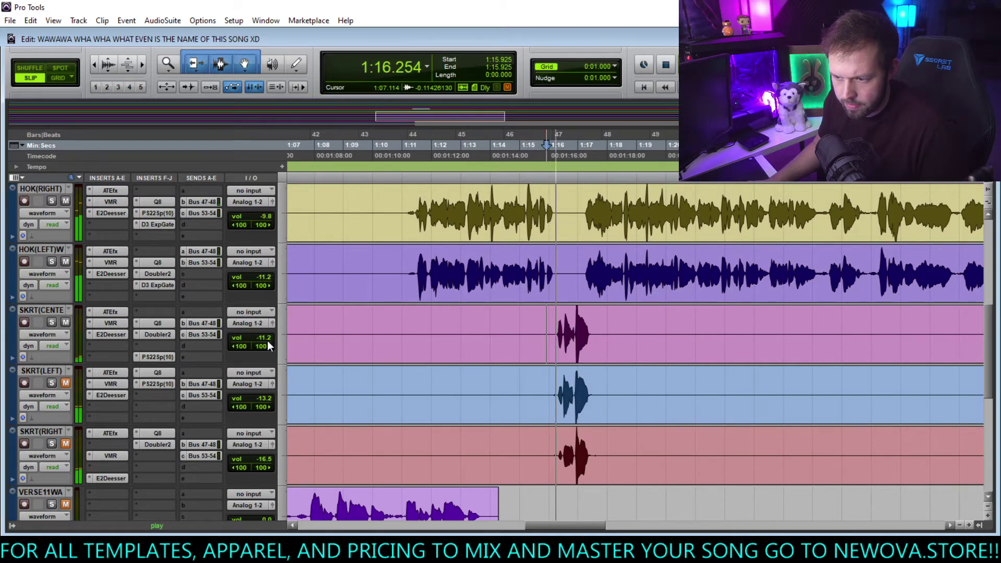
left_click(163, 357)
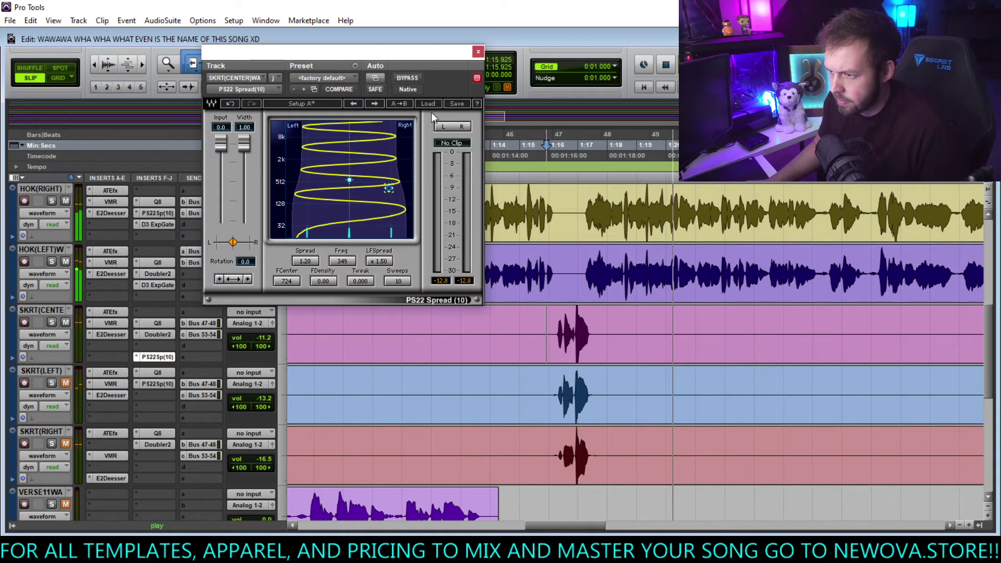
left_click(478, 51)
Replay from 1:12.832 and set the center SKRT's volume to -12.5 dB.
key("space")
key("space")
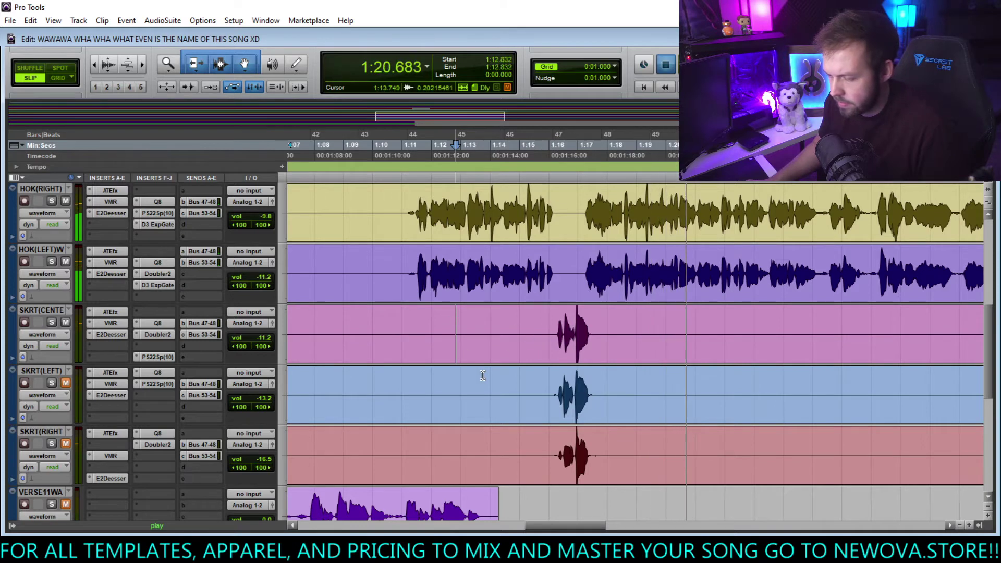
left_click(455, 323)
left_click_drag(258, 339, 259, 342)
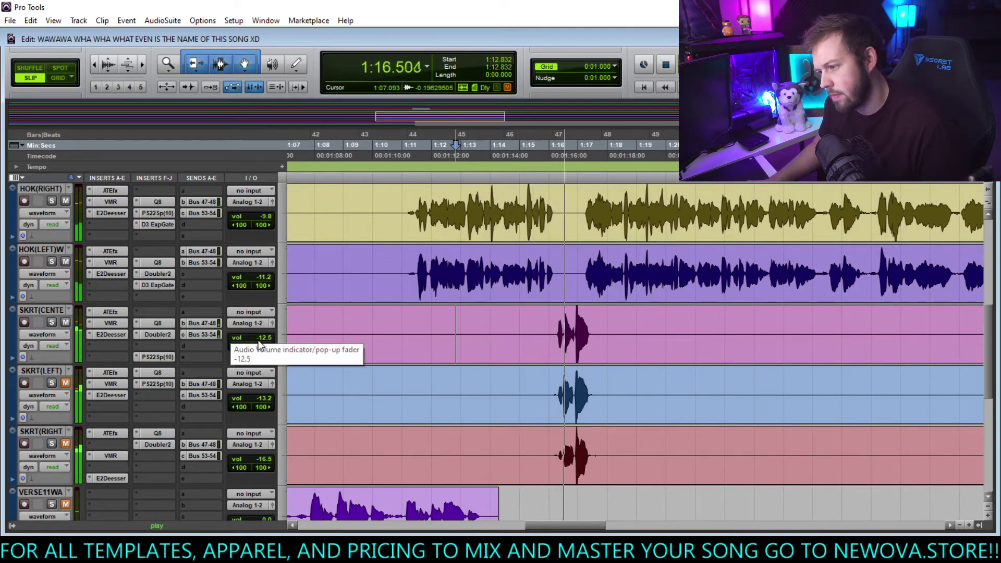
Move the center SKRT's PS22 Spread directly below Doubler2 and insert a stereo REQ 6 equalizer after it.
left_click_drag(169, 351, 168, 348)
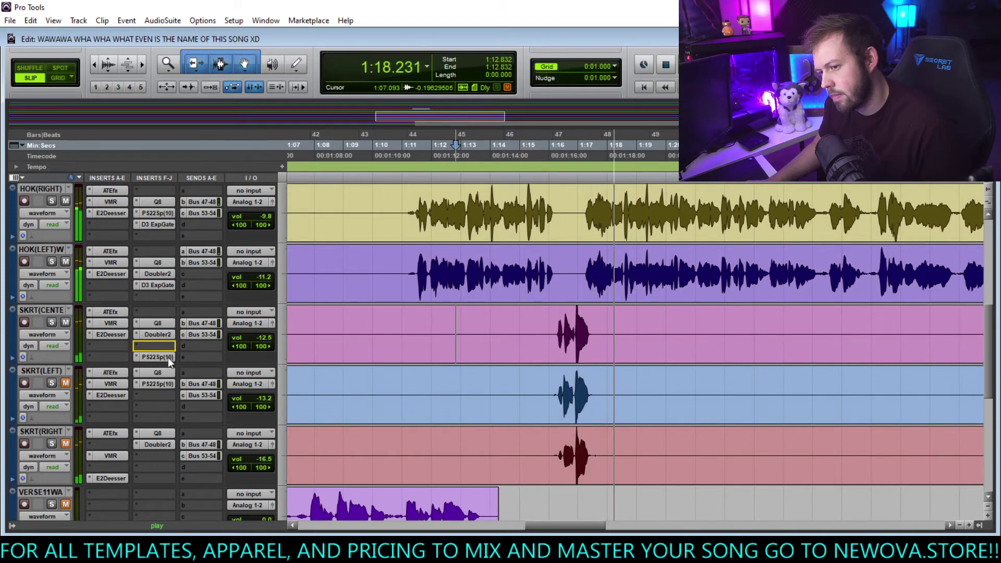
left_click(161, 357)
mouse_move(245, 377)
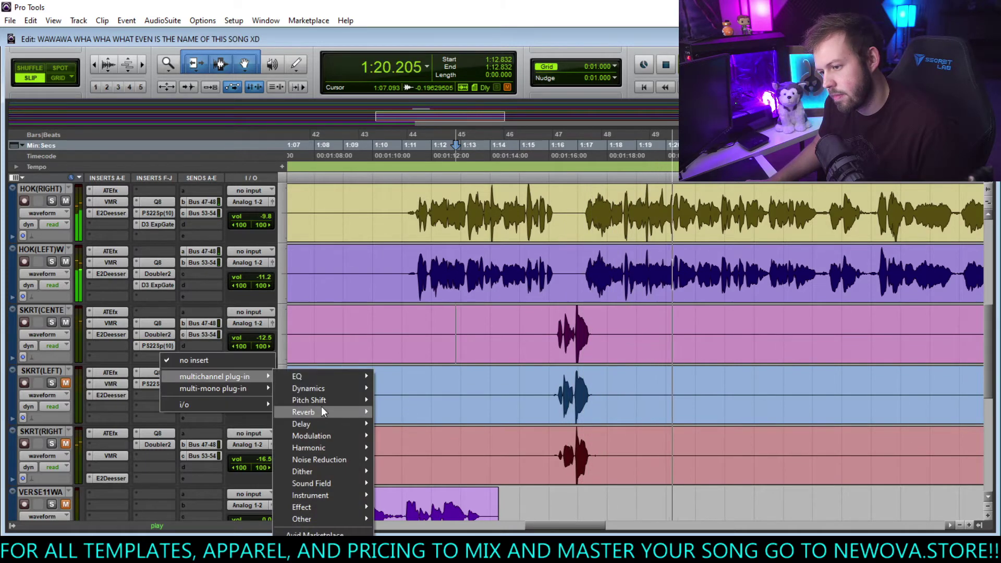
mouse_move(323, 376)
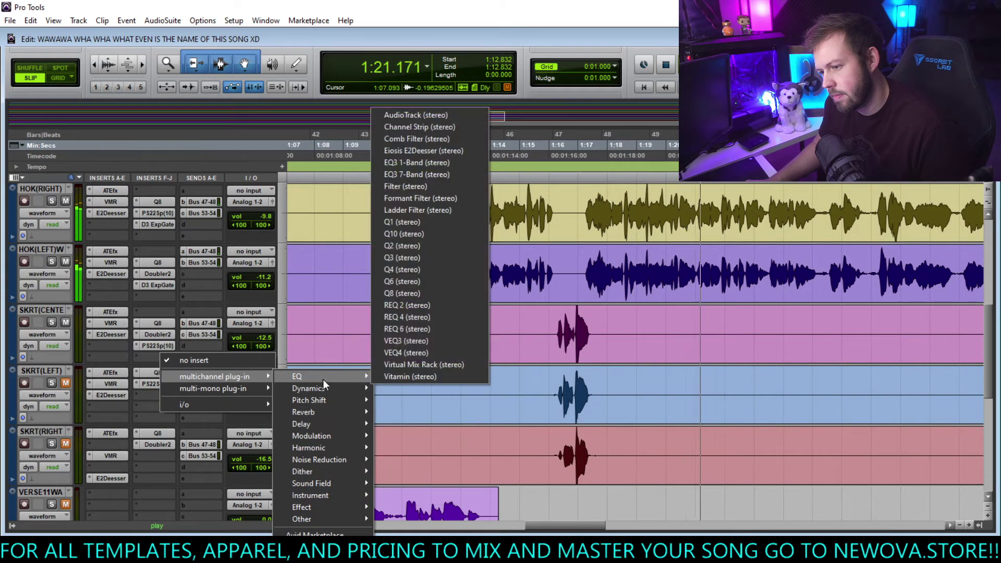
left_click(422, 328)
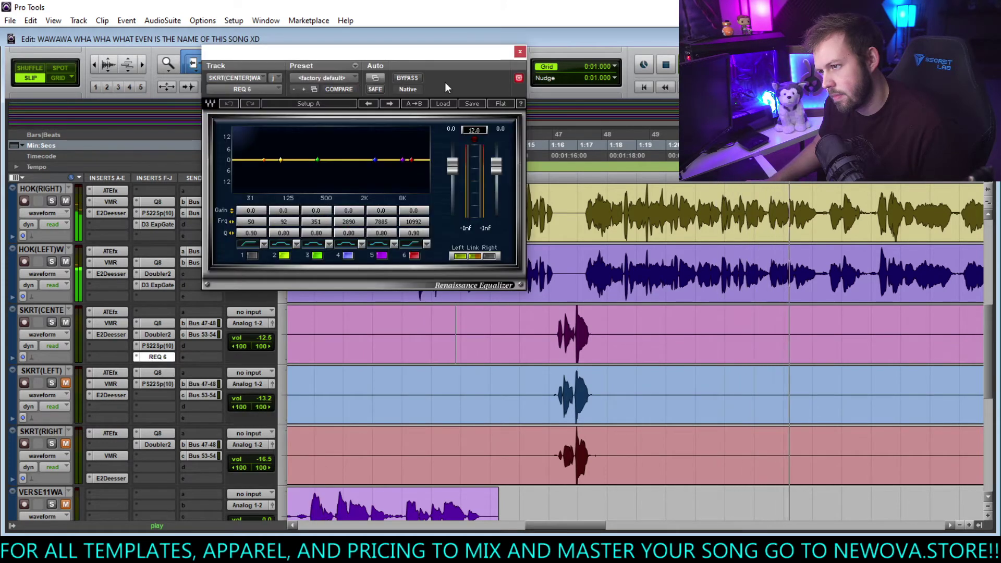
Load the Telephone user preset into the REQ 6 equalizer on the SKRT(CENTER) track.
left_click(333, 78)
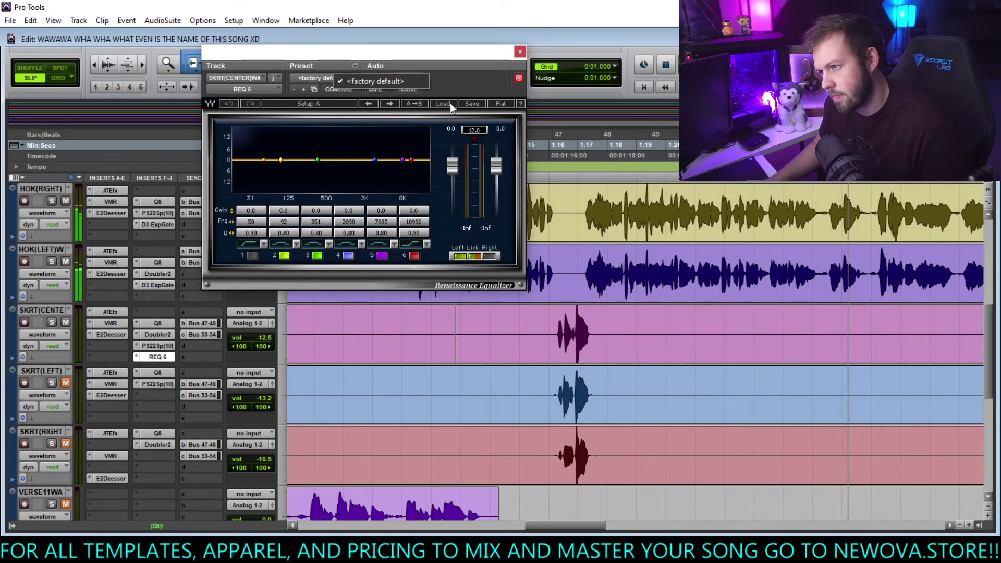
left_click(450, 103)
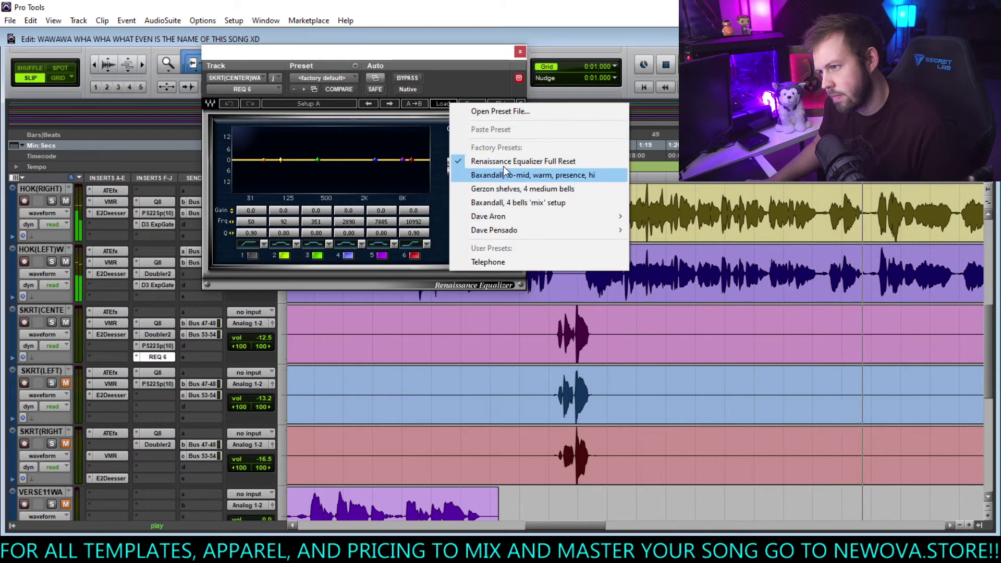
left_click(493, 261)
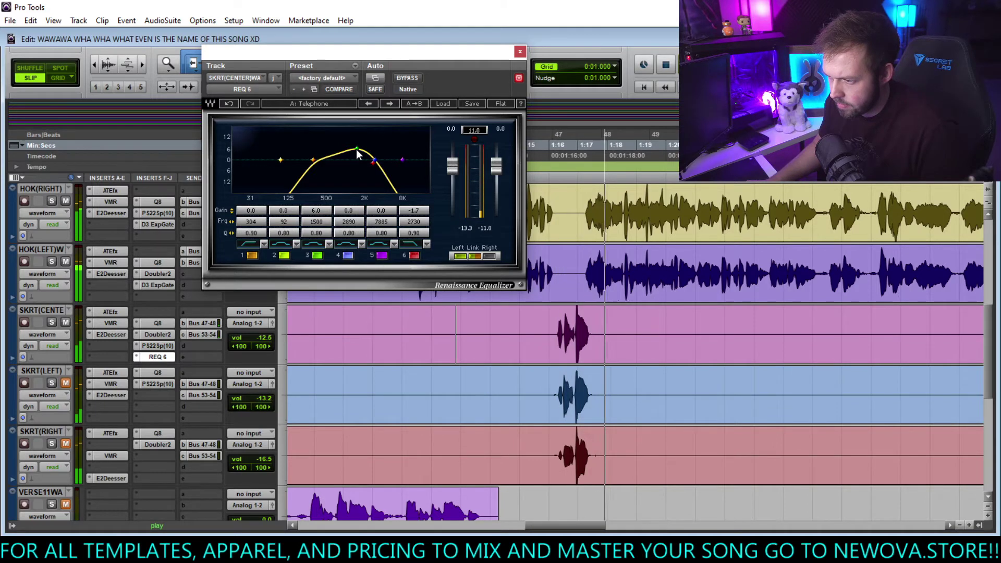
Set REQ 6 band 1 to 142 Hz and band 6 to 2810 Hz, audition the passage and close the equalizer.
left_click_drag(374, 163, 386, 162)
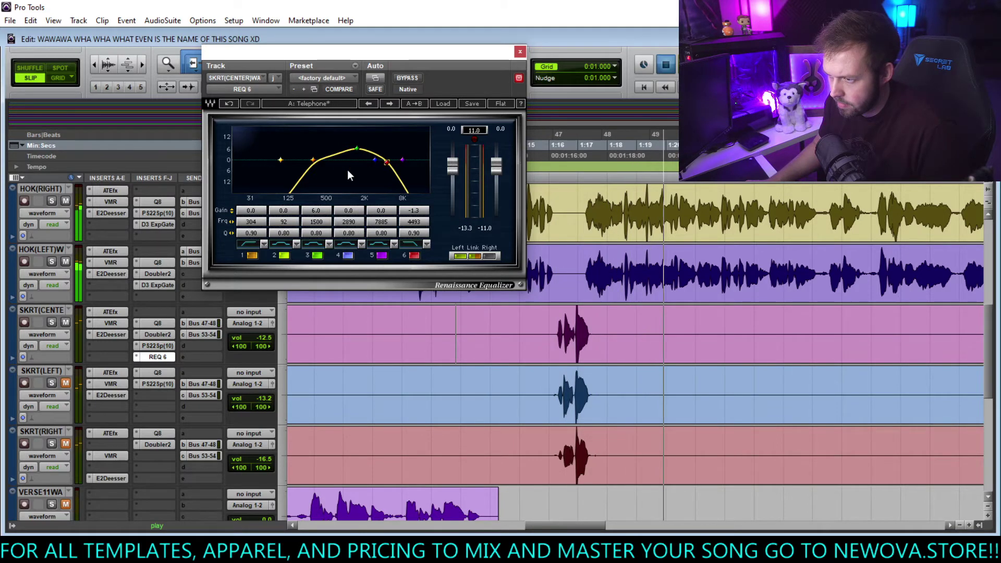
left_click_drag(315, 163, 325, 162)
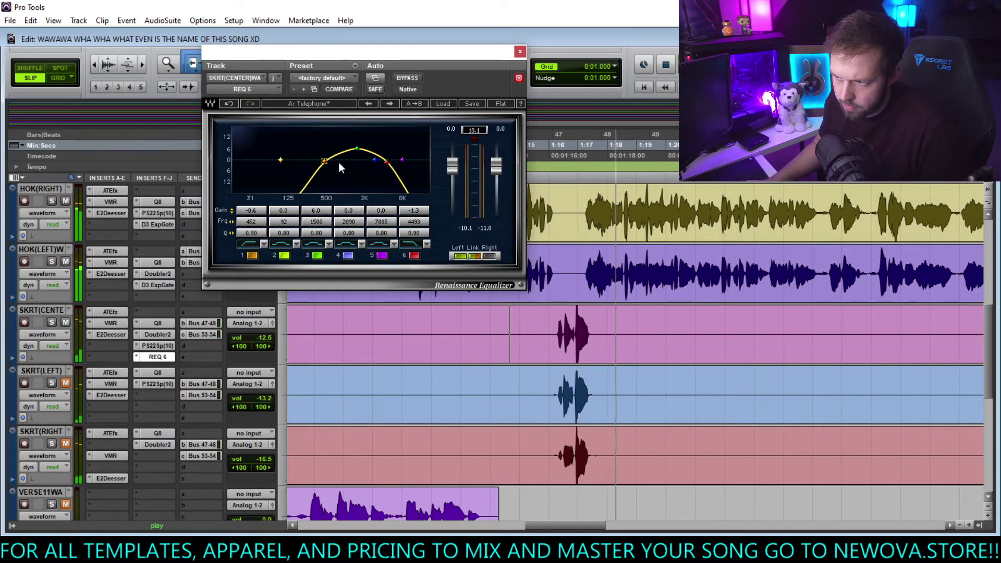
left_click_drag(324, 161, 293, 162)
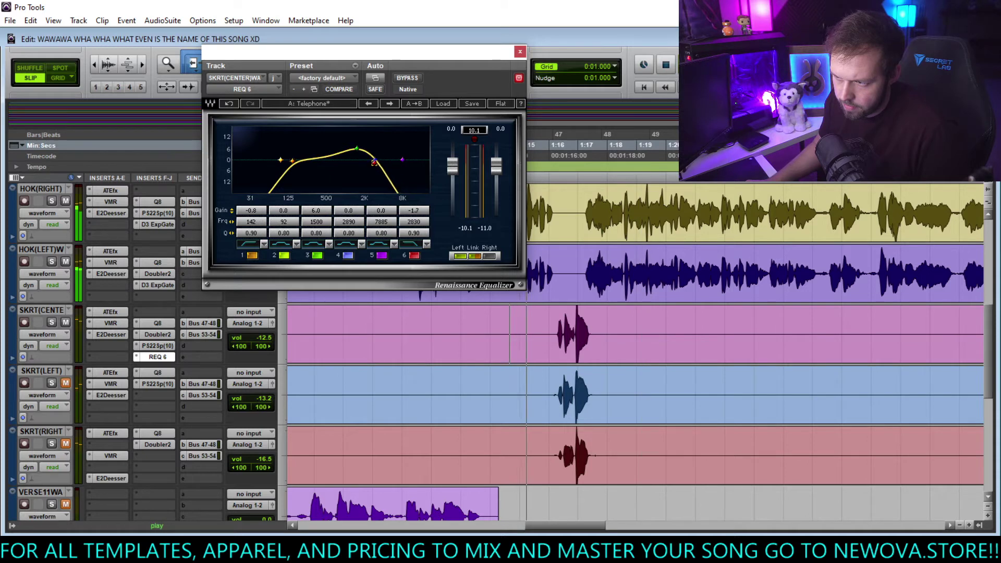
mouse_move(374, 162)
left_mouse_down()
mouse_move(362, 162)
mouse_move(375, 163)
left_mouse_up()
key("space")
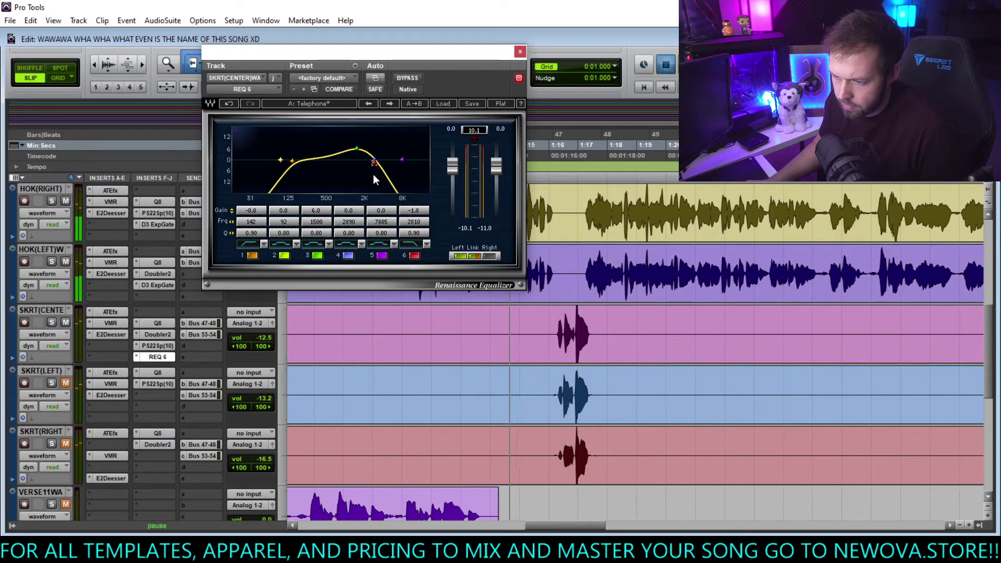
key("space")
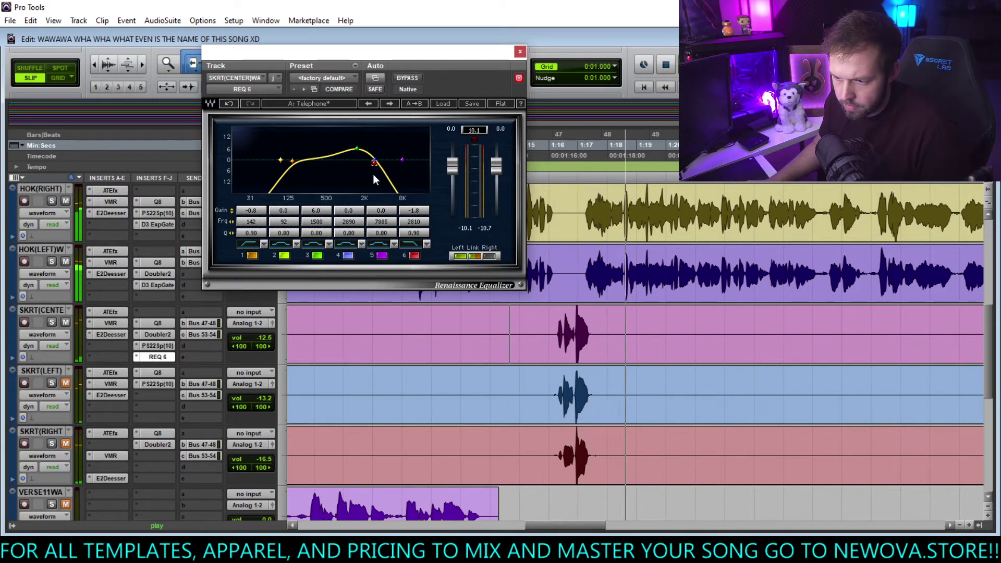
left_click(520, 52)
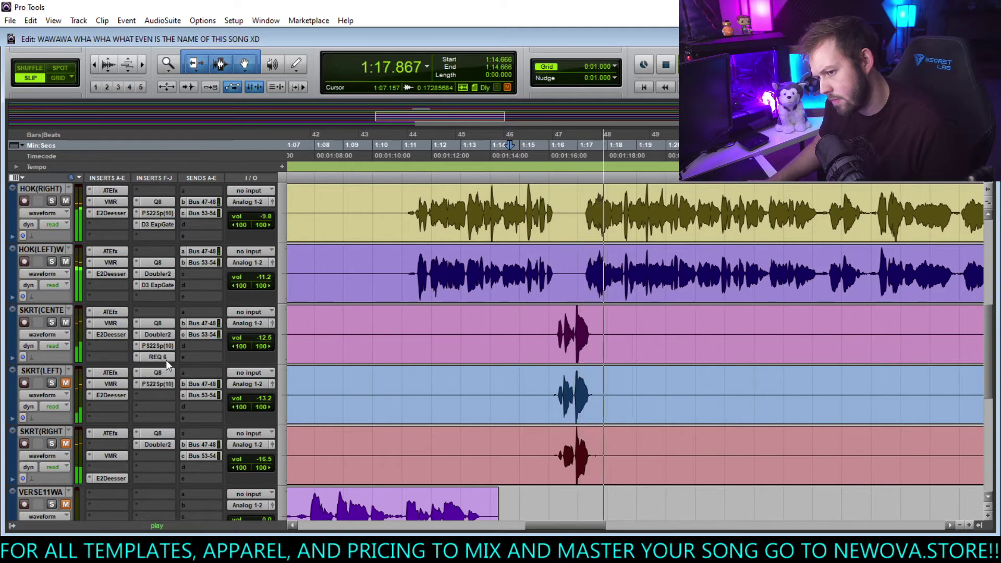
Replay the passage and review the REQ 6 and E2Deesser settings on the SKRT(CENTER) track.
key("space")
key("space")
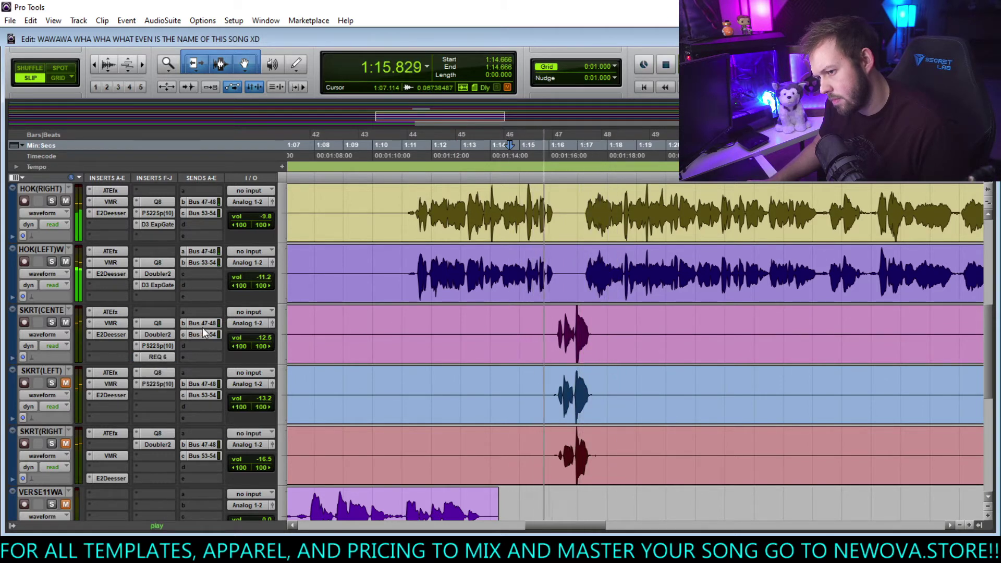
left_click(156, 356)
left_click(110, 334)
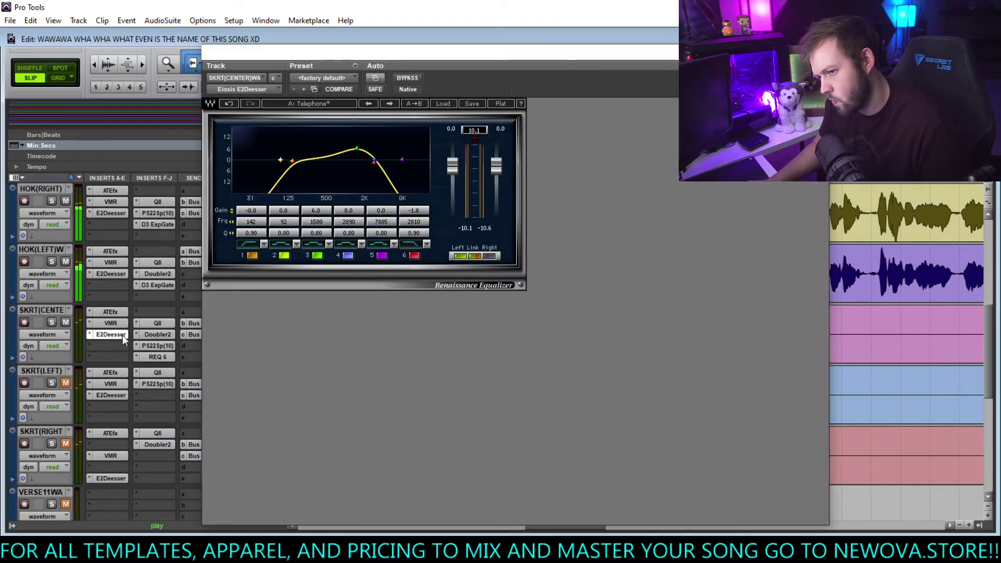
key("space")
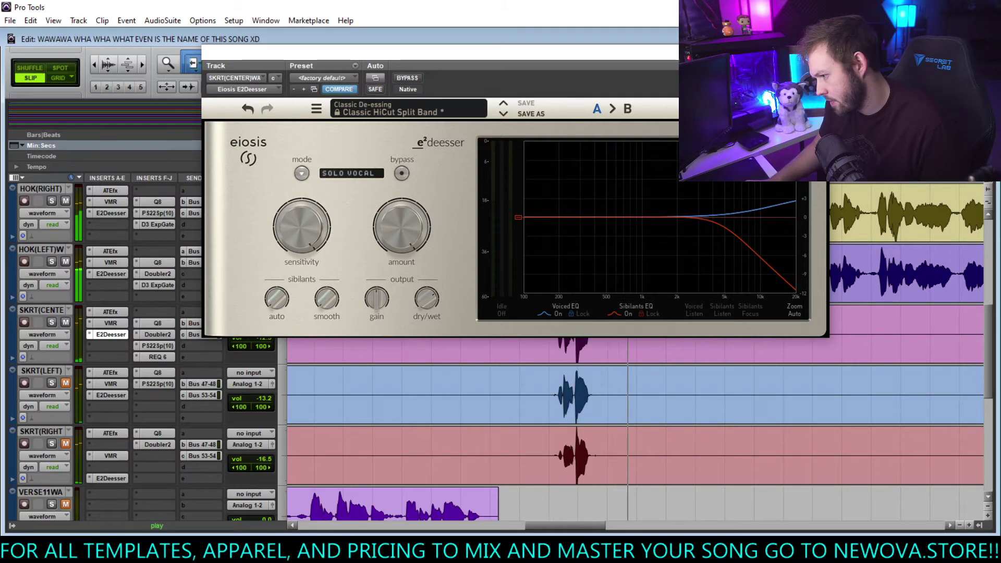
key("ctrl+w")
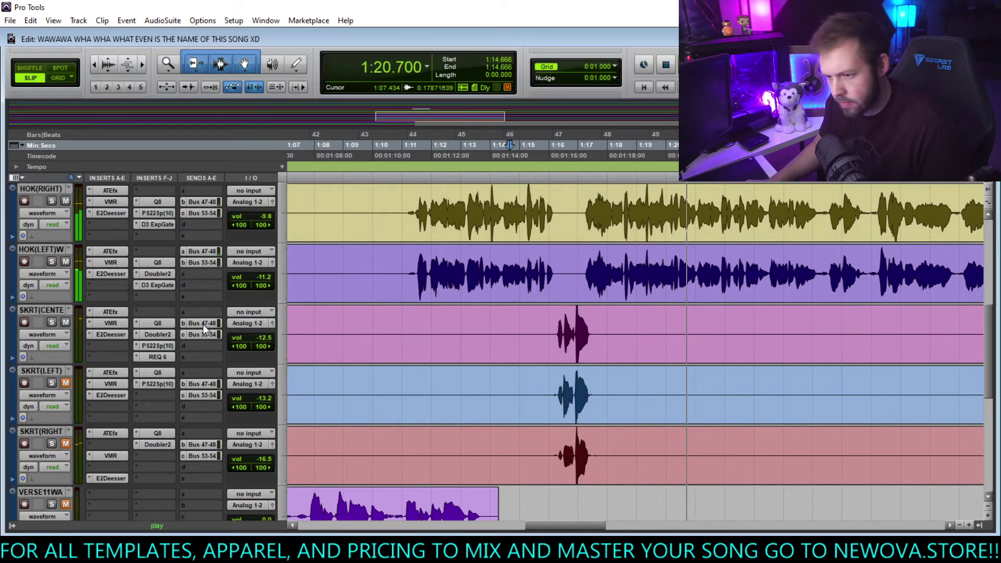
key("space")
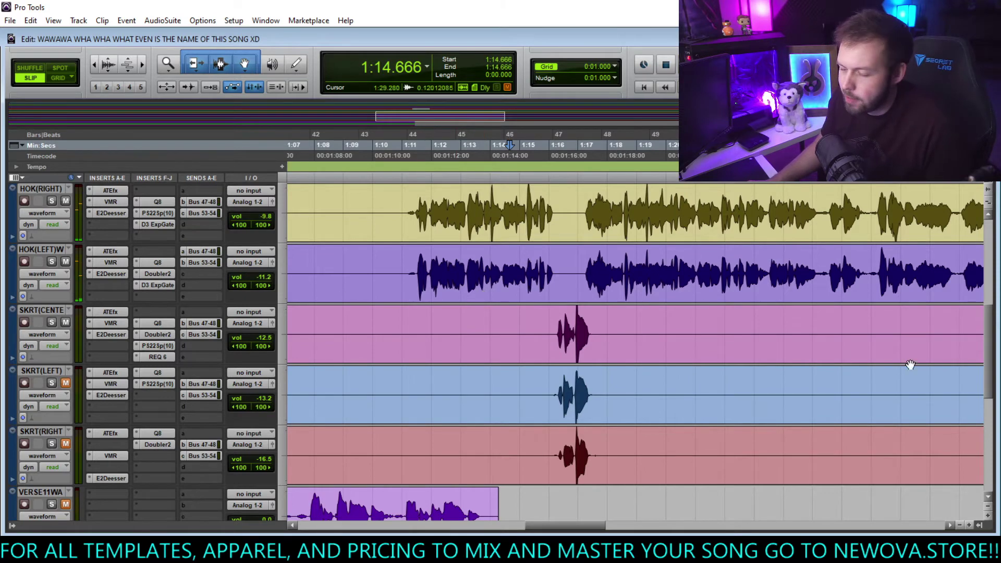
Try the SKRT(LEFT) clip on the SKRT(CENTER) track and play it from about 1:16.138.
scroll(670, 345, "right", 2)
scroll(678, 360, "left", 1)
scroll(677, 359, "up", 2)
scroll(649, 365, "down", 3)
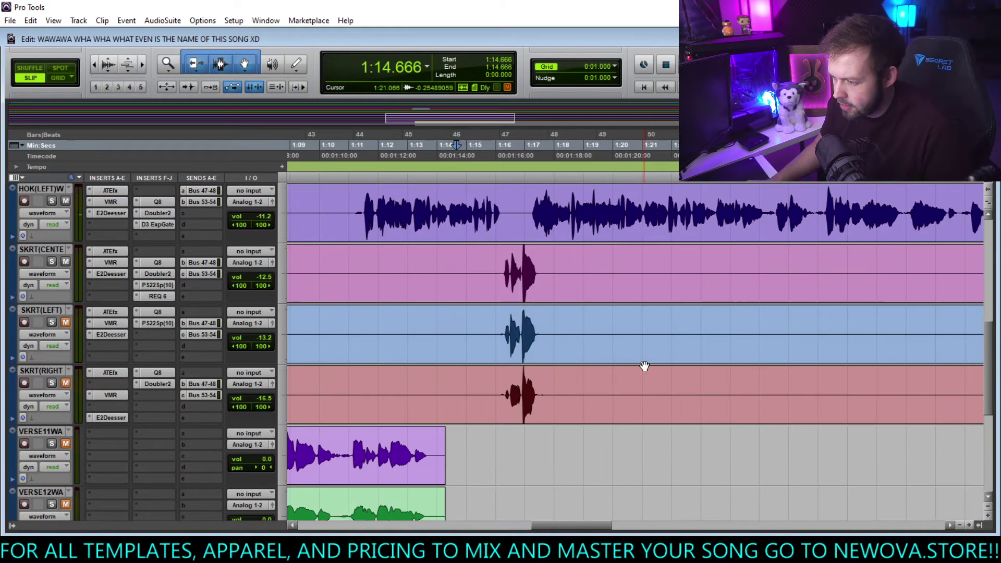
scroll(581, 368, "up", 2)
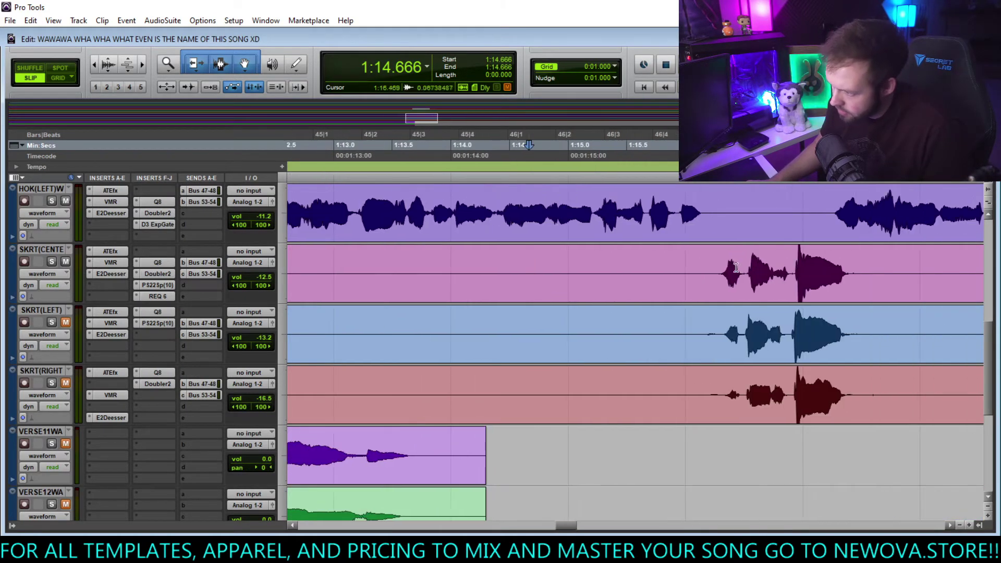
scroll(736, 267, "right", 1)
left_click_drag(700, 346, 699, 274)
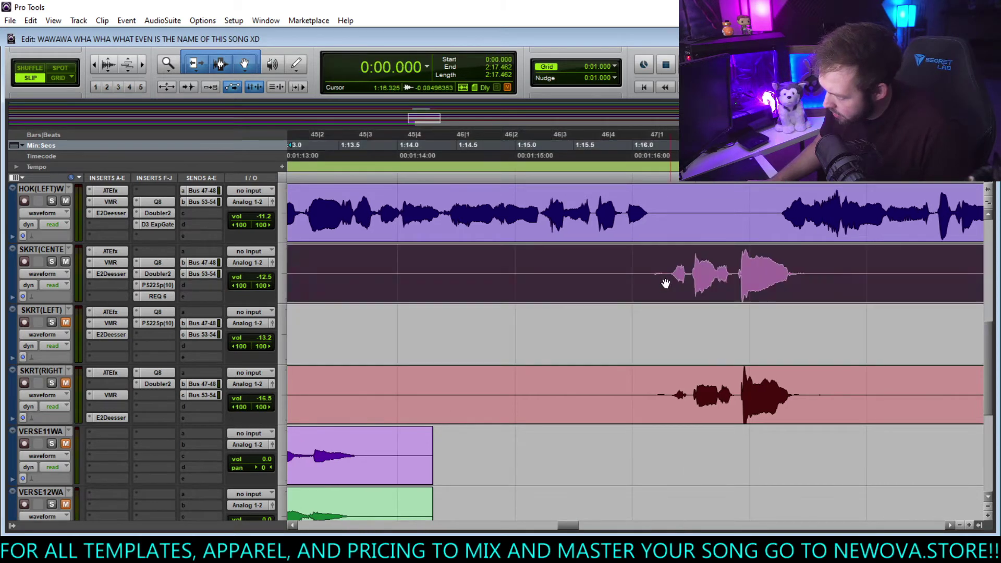
left_click(648, 267)
key("space")
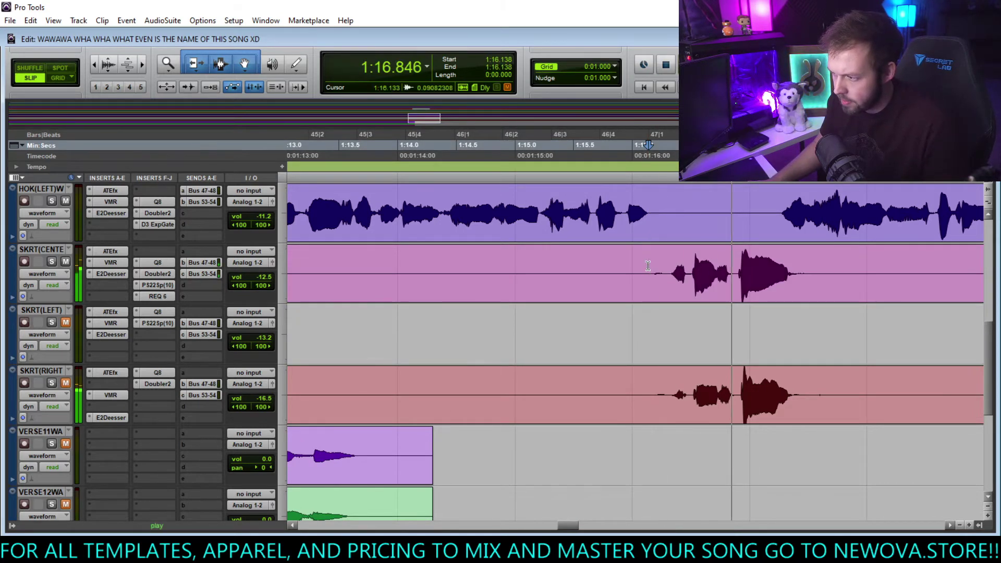
Try the SKRT(RIGHT) clip on the SKRT(CENTER) track, undo the clip moves and play the original arrangement.
left_click_drag(692, 409, 681, 300)
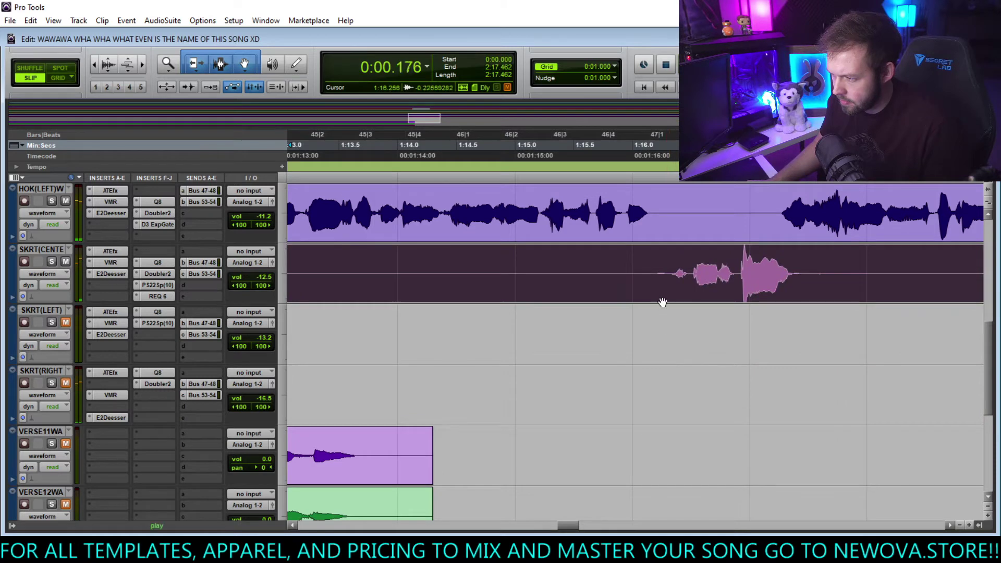
key("space")
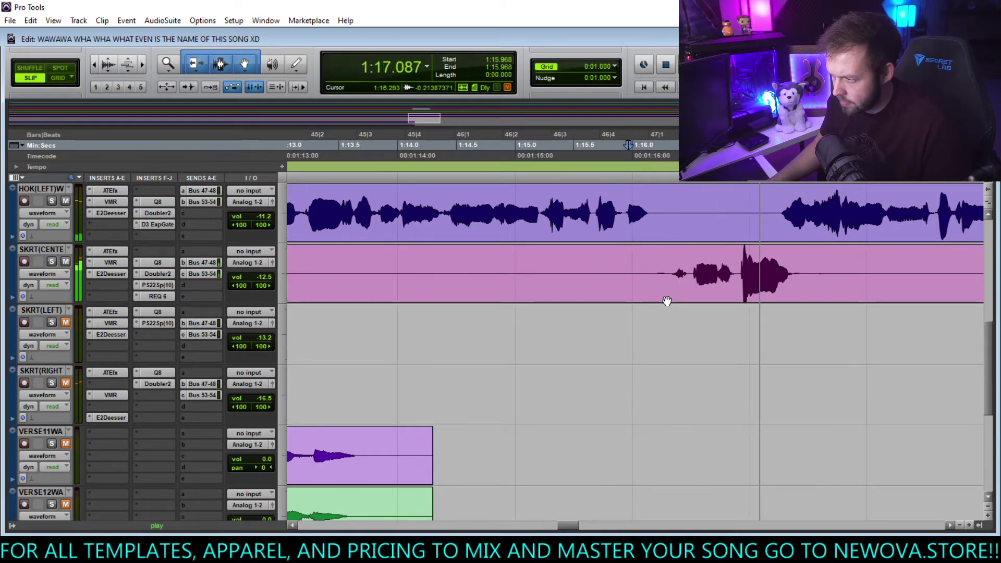
key("space")
key("ctrl+z")
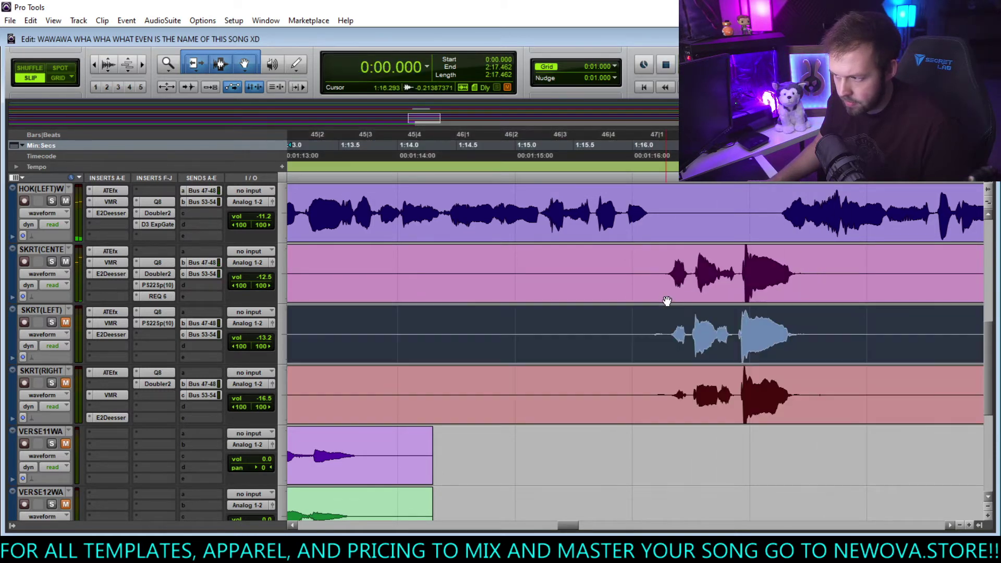
left_click(660, 272)
key("space")
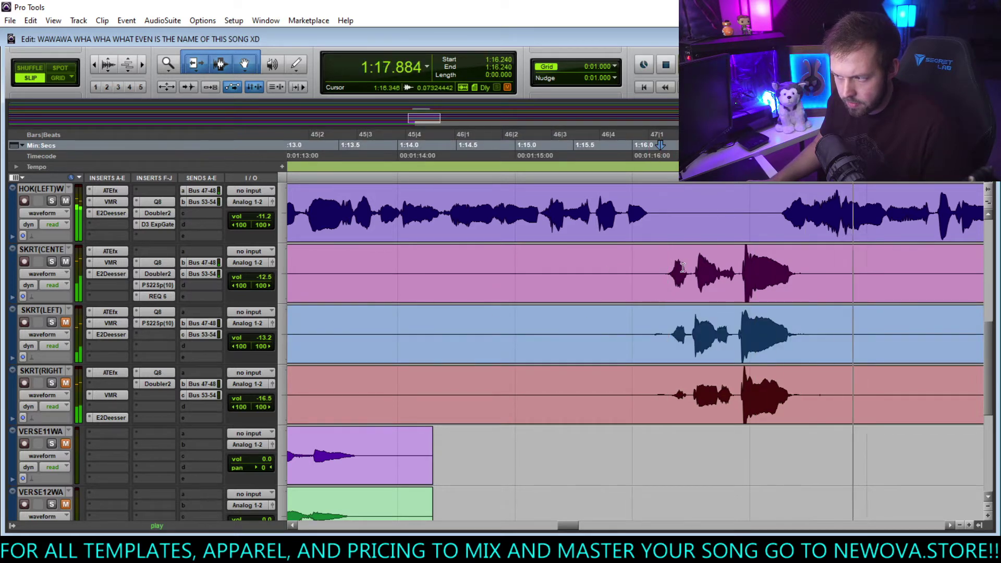
Set the SKRT(CENTER) track's Bus 47-48 send level to -0.6 dB while playing from 1:16.106.
left_click(645, 261)
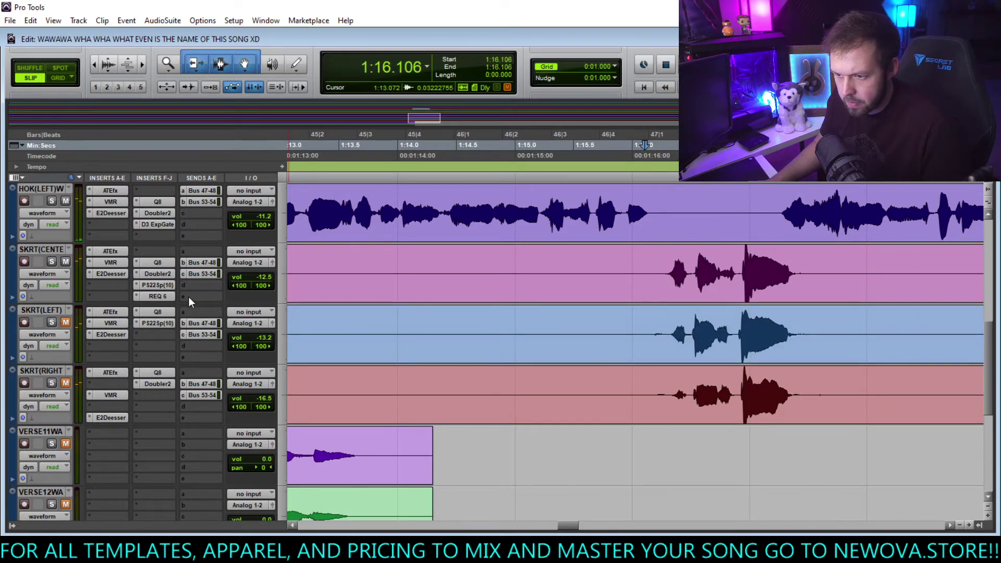
left_click(202, 274)
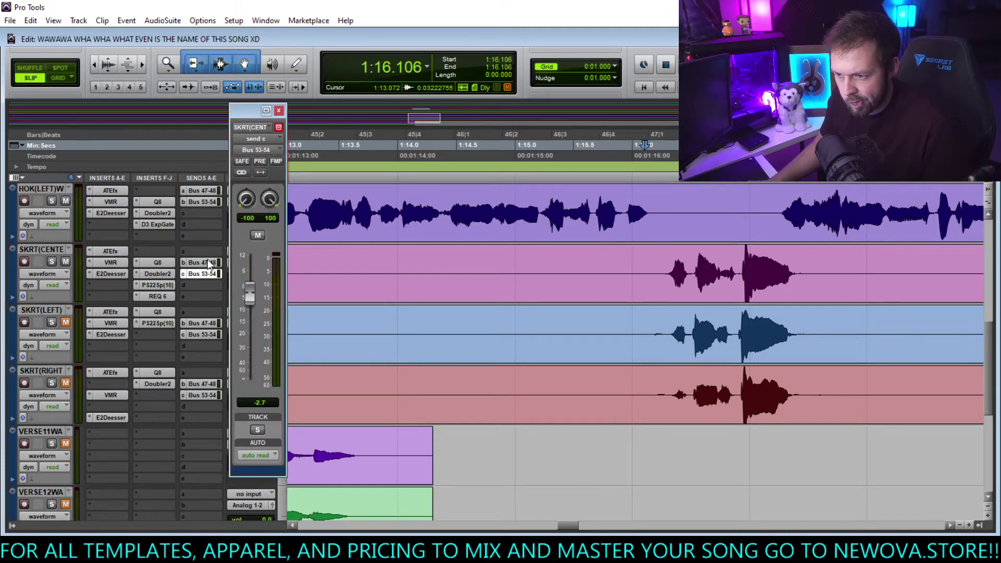
key("space")
key("space")
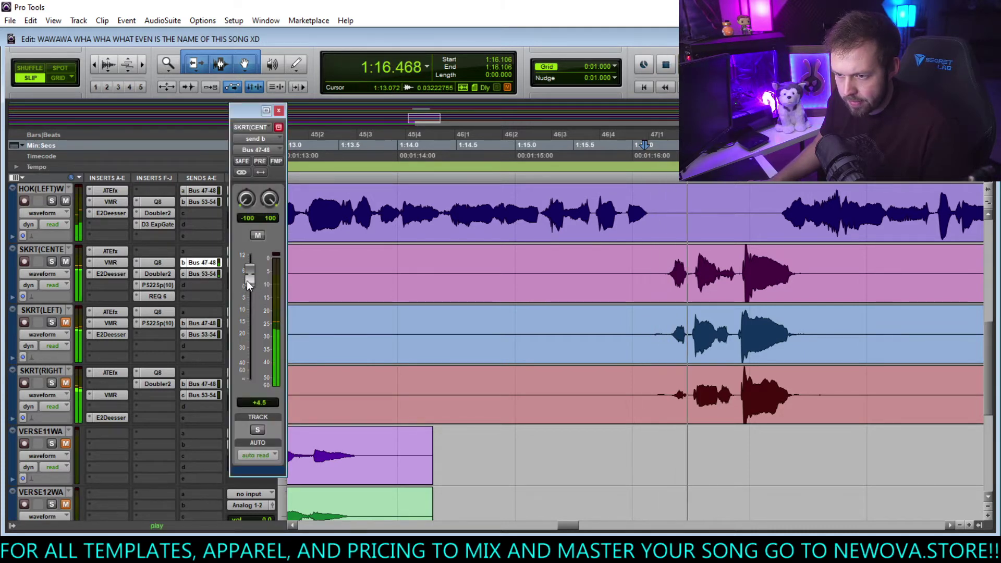
key("space")
mouse_move(257, 279)
left_mouse_down()
mouse_move(253, 331)
mouse_move(256, 292)
left_mouse_up()
Replay the passage from 1:16.106 to check the Bus 47-48 send level, and close the send window.
key("space")
key("space")
key("space")
key("space")
key("space")
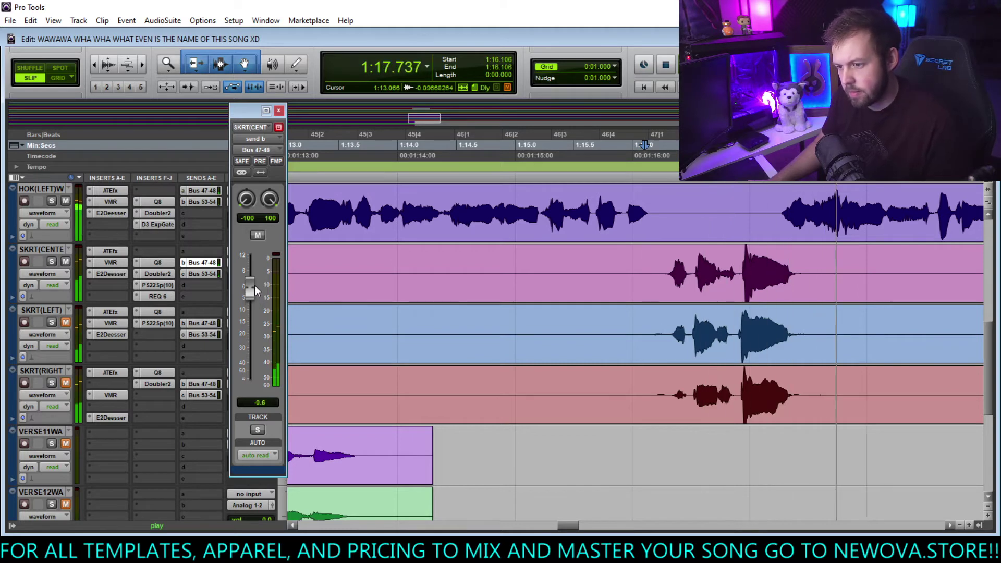
key("space")
key("space")
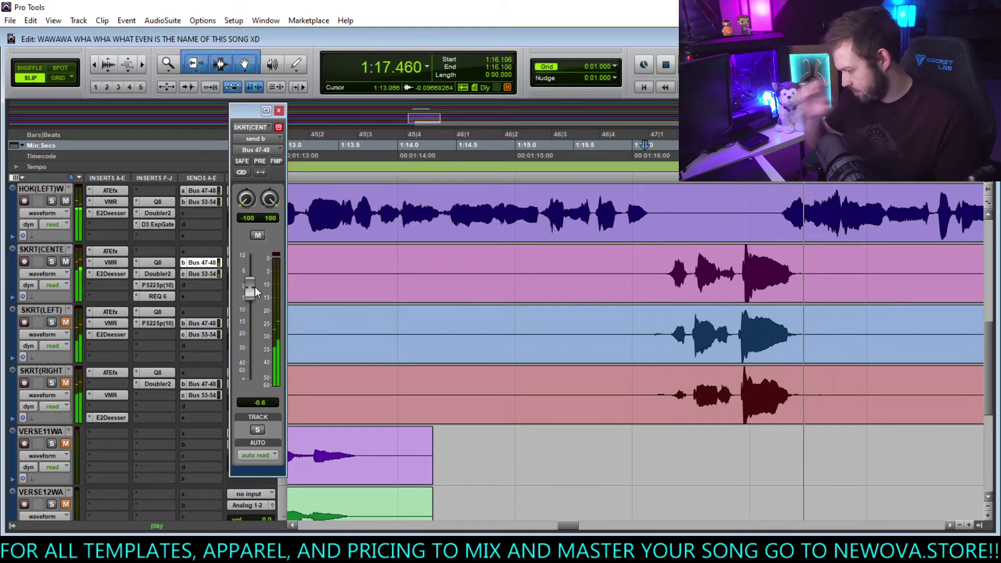
left_click(279, 110)
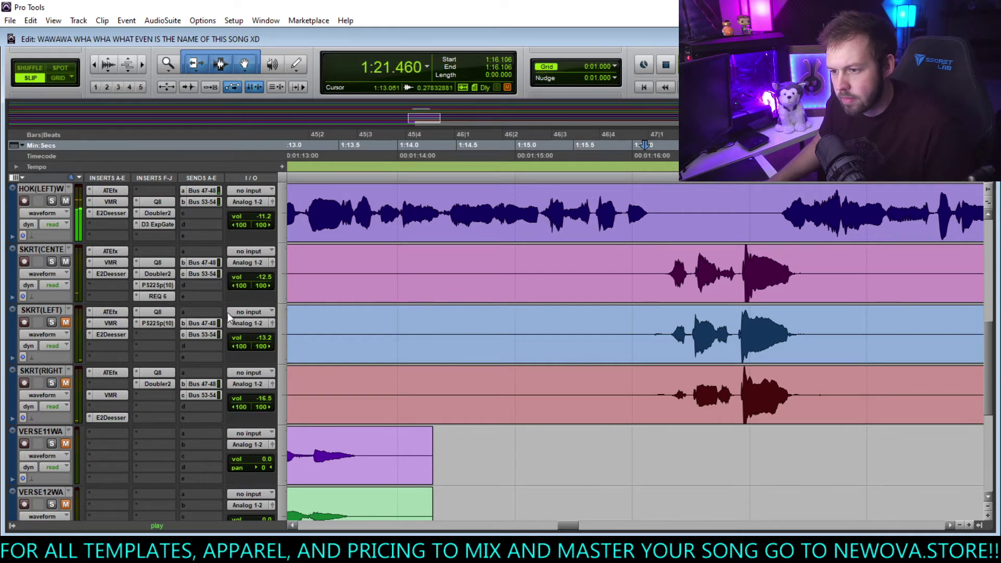
Open the REQ 6 equalizer on the SKRT(CENTER) track and compare its bypassed sound during playback.
left_click(166, 298)
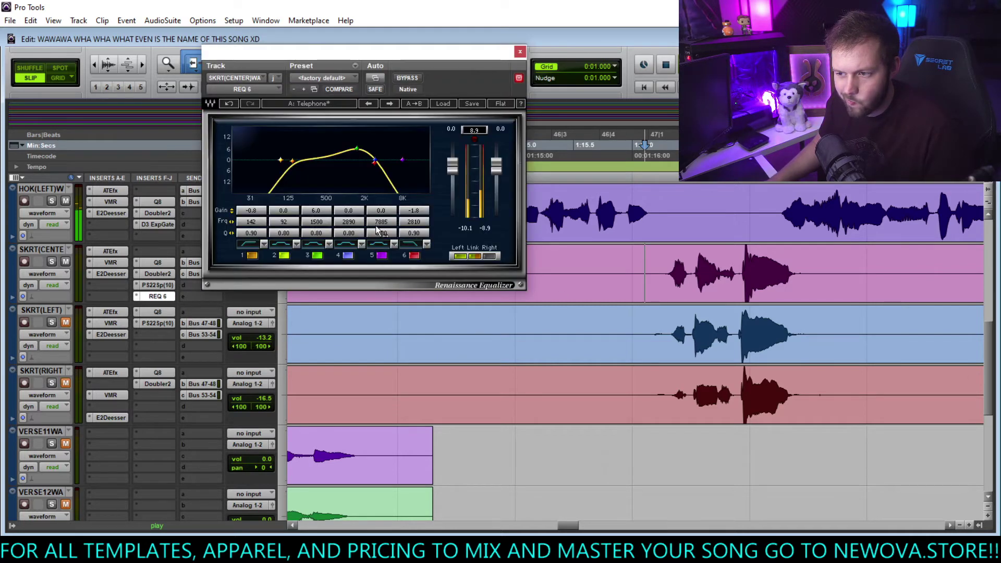
left_click(412, 80)
key("space")
key("space")
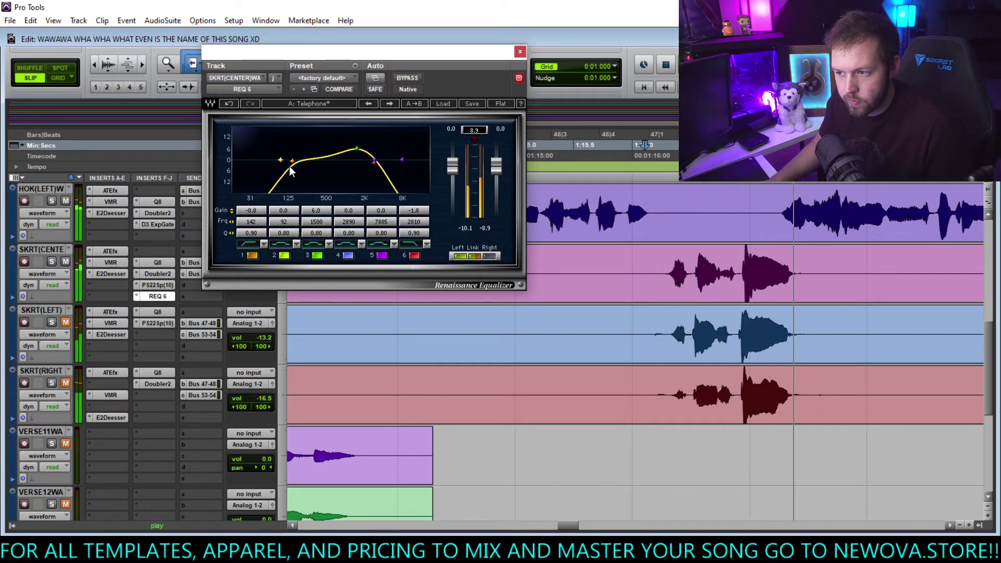
Narrow the REQ 6 telephone curve by setting band 1 to 412 Hz, band 4 to 937 Hz and band 6 to 918 Hz.
left_click_drag(292, 160, 342, 163)
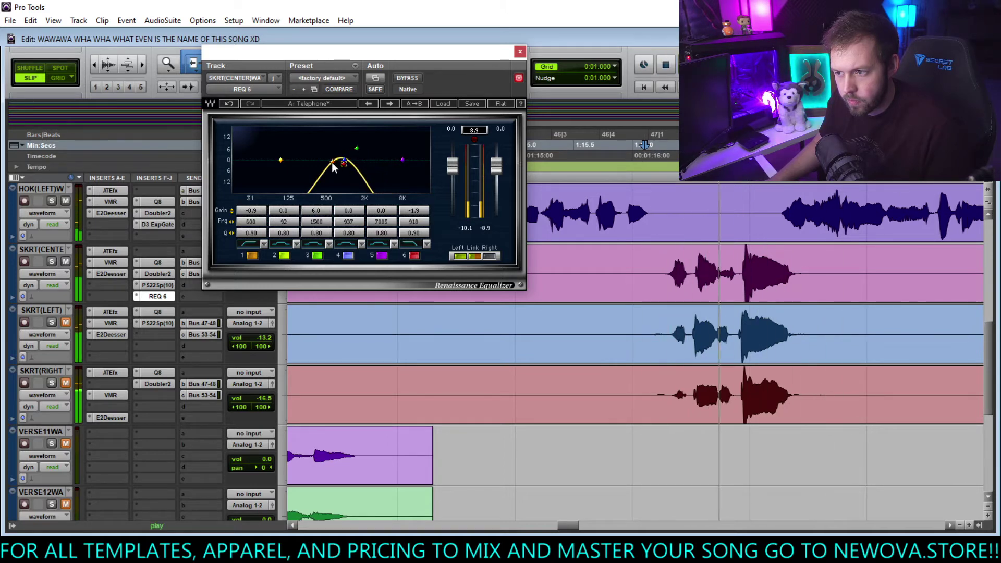
left_click_drag(331, 161, 322, 161)
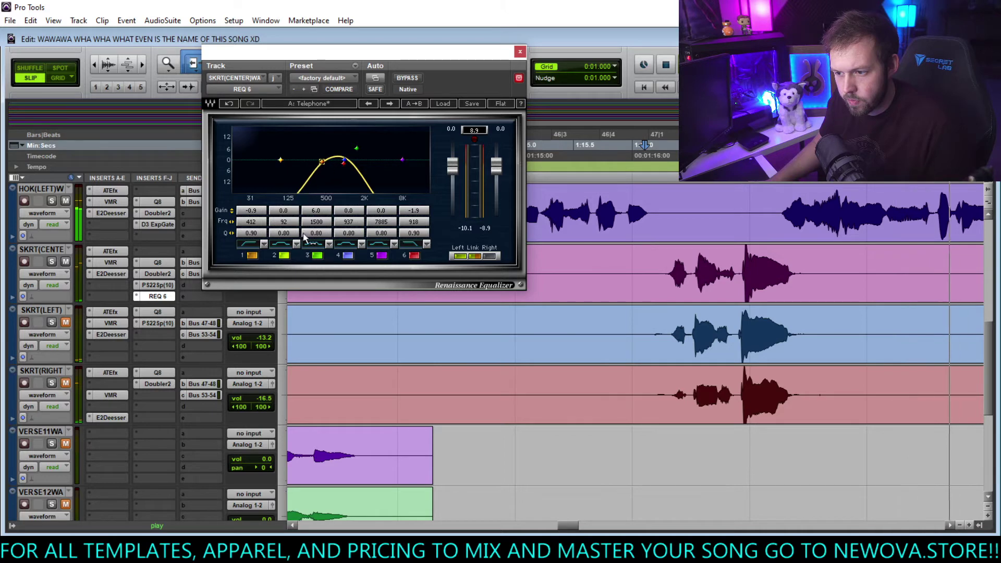
left_click_drag(359, 51, 464, 50)
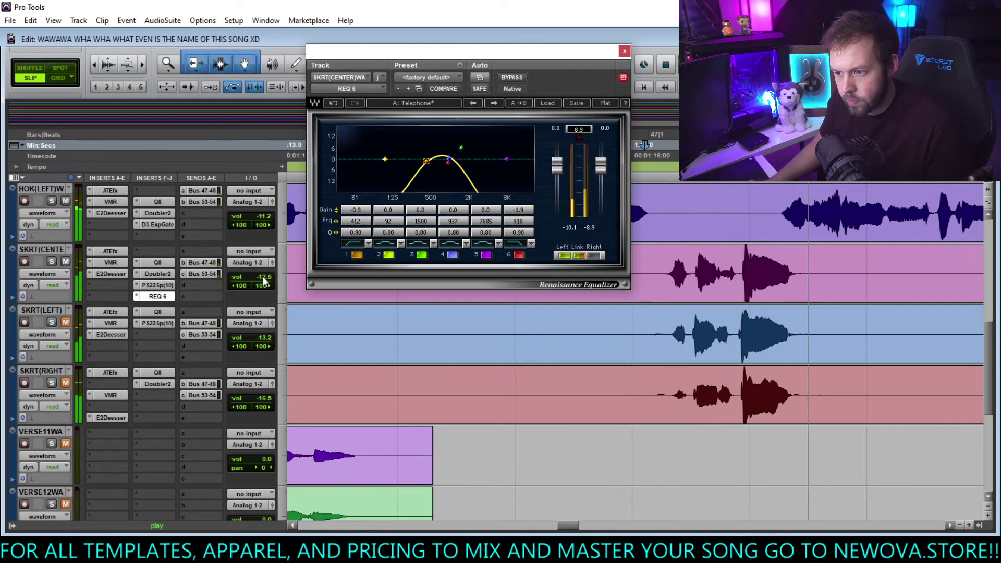
Raise the SKRT(CENTER) track volume to -9.2 dB and set REQ 6 band 1 to 236 Hz during playback.
mouse_move(249, 280)
left_mouse_down()
mouse_move(256, 271)
mouse_move(264, 286)
left_mouse_up()
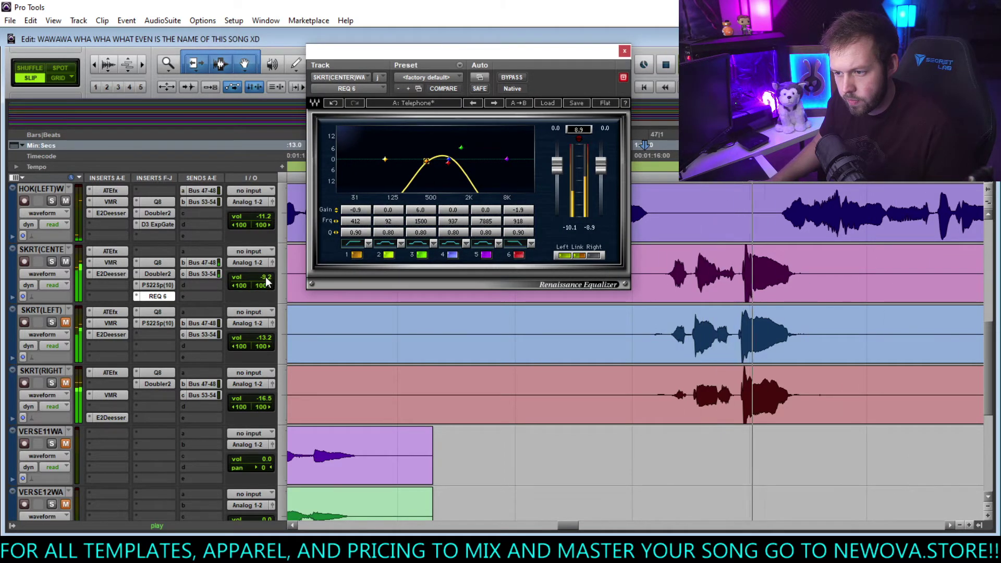
left_click_drag(427, 161, 425, 161)
key("space")
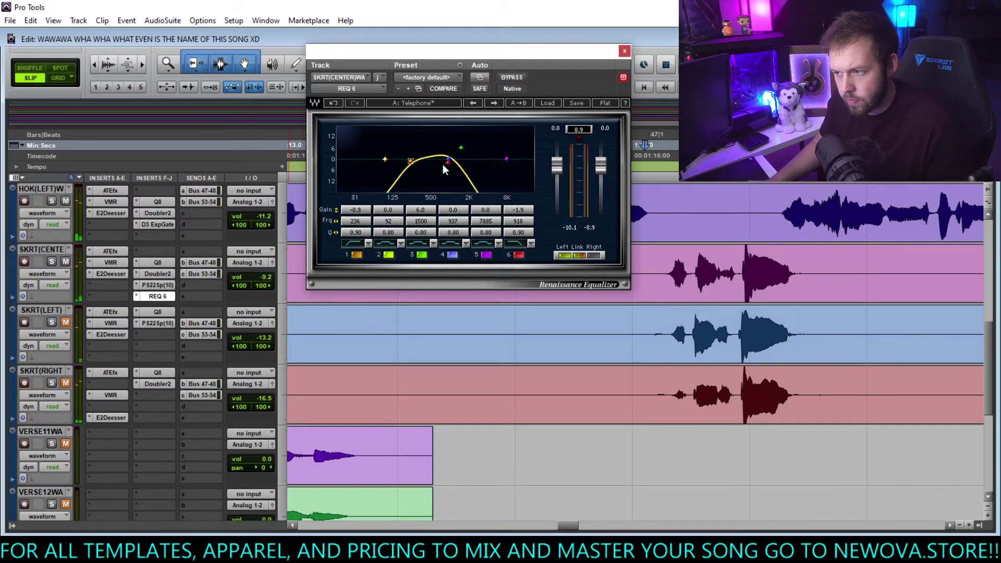
Set REQ 6 band 3 to 945 Hz with 1.2 dB gain and band 6 to 2750 Hz, and close the equalizer.
mouse_move(448, 162)
left_mouse_down()
mouse_move(479, 161)
mouse_move(446, 161)
left_mouse_up()
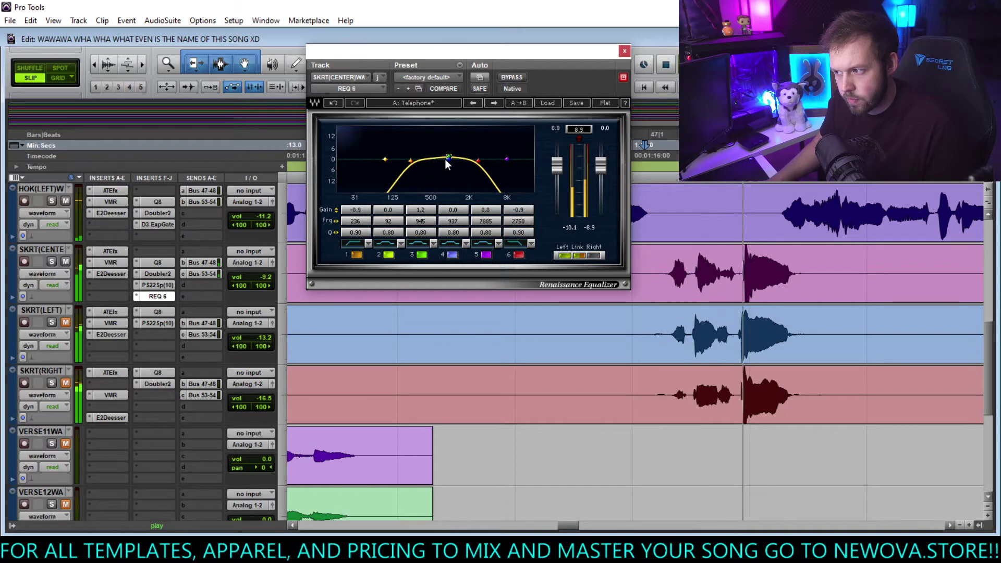
left_click(158, 296)
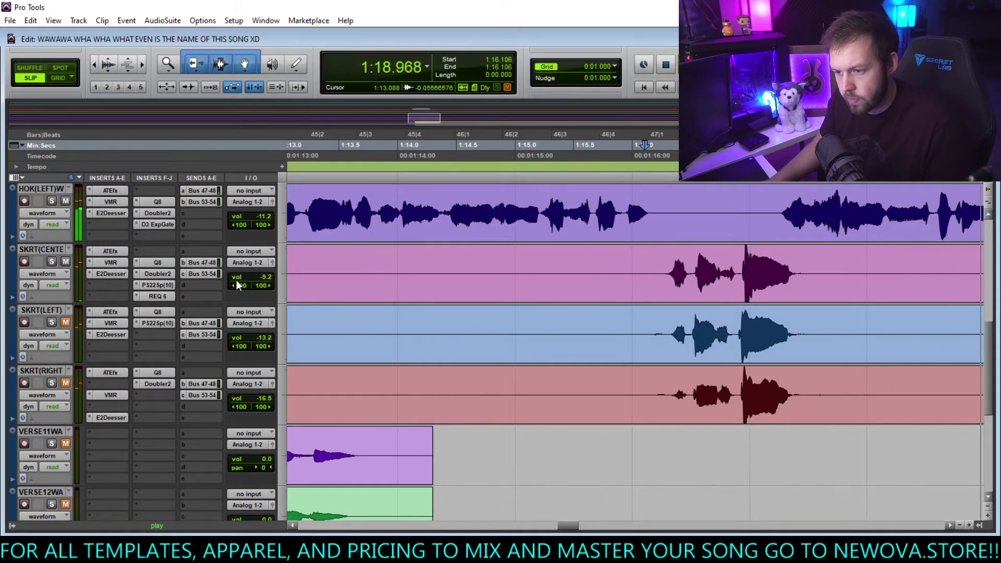
key("space")
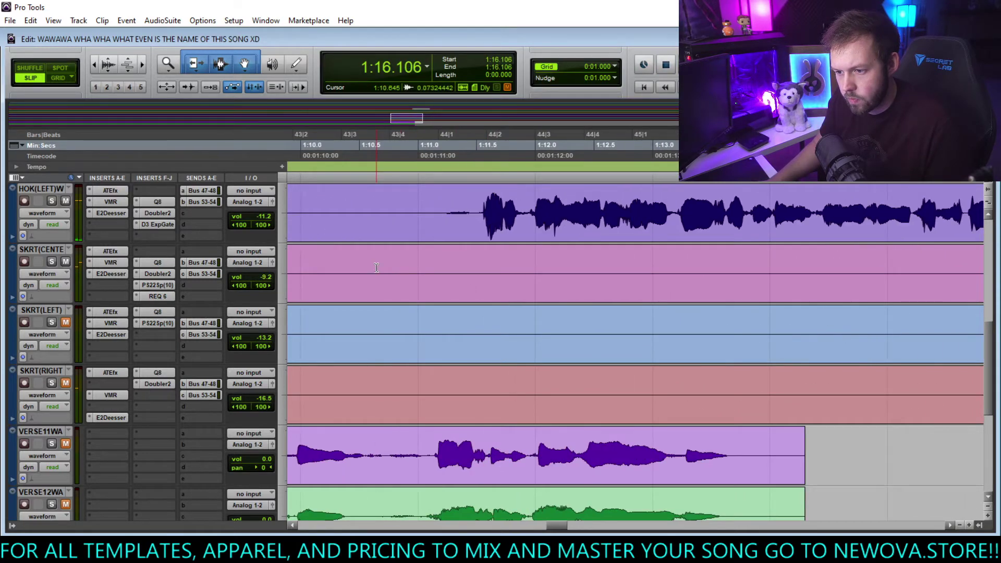
Play the song from the start while looking over the hook, SKRT, verse and aux tracks.
scroll(378, 268, "up", 5)
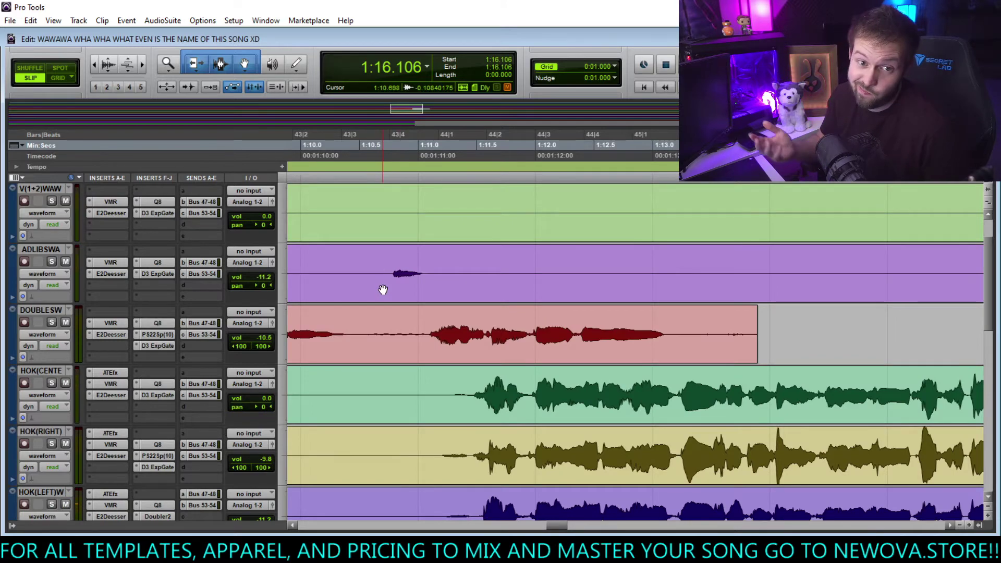
scroll(383, 290, "down", 5)
key("Return")
key("space")
scroll(493, 300, "down", 4)
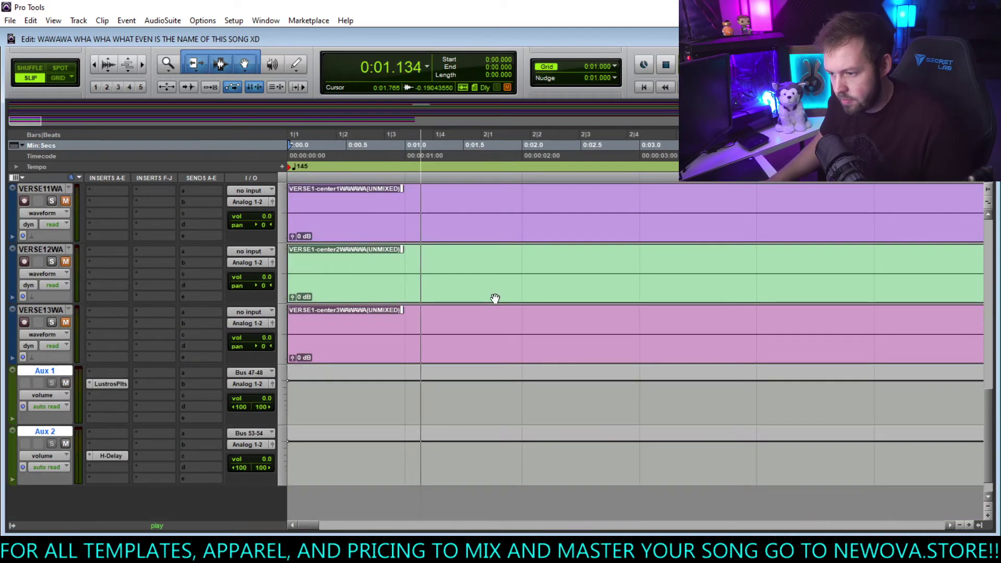
scroll(501, 307, "up", 2)
scroll(501, 307, "right", 8)
scroll(621, 315, "right", 8)
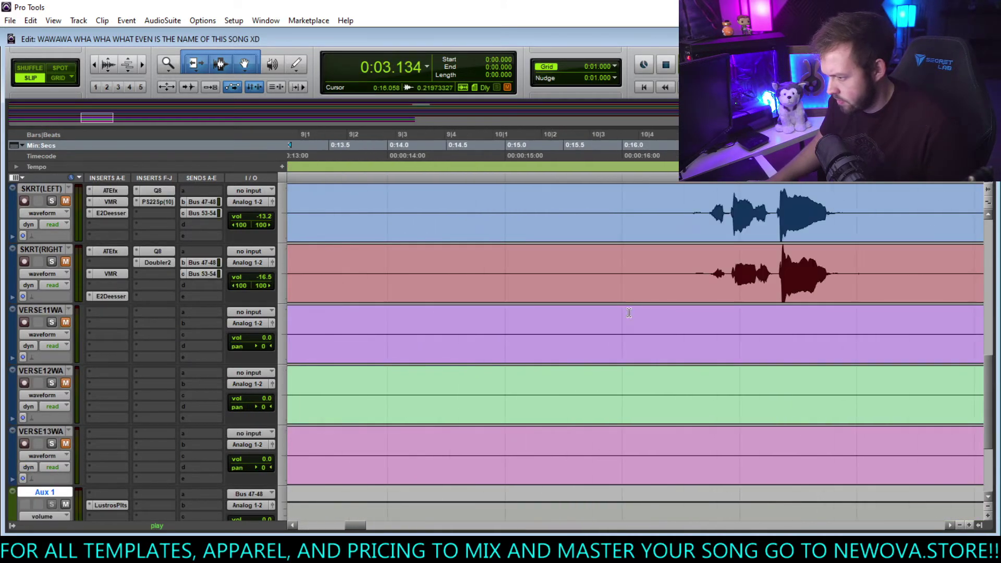
scroll(591, 323, "up", 2)
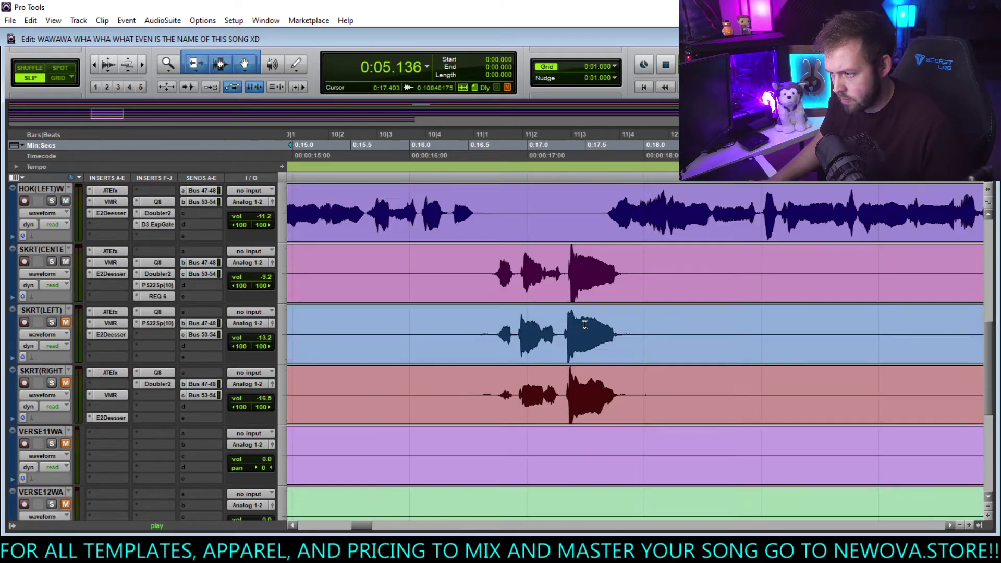
scroll(586, 326, "right", 6)
scroll(678, 337, "down", 4)
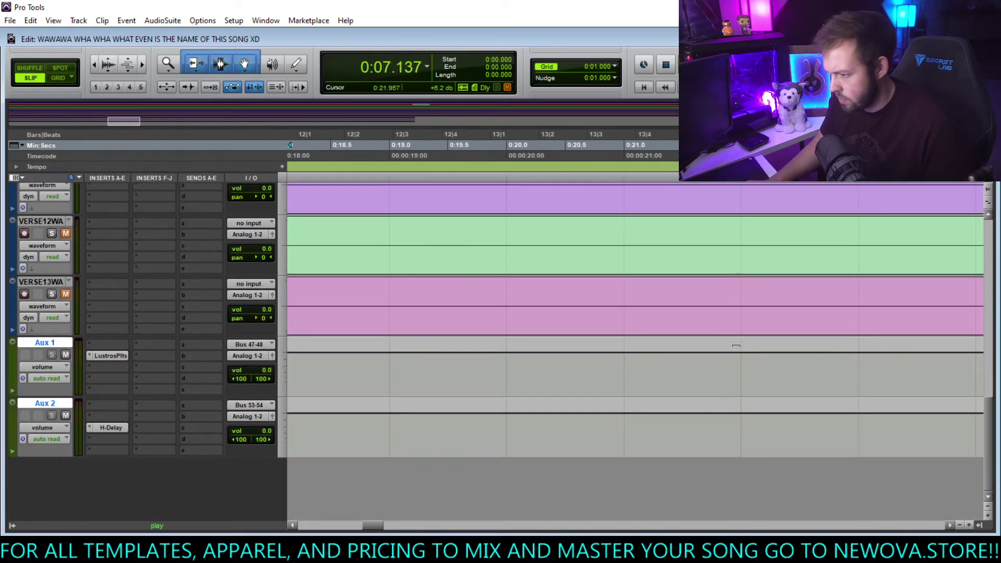
scroll(730, 346, "right", 8)
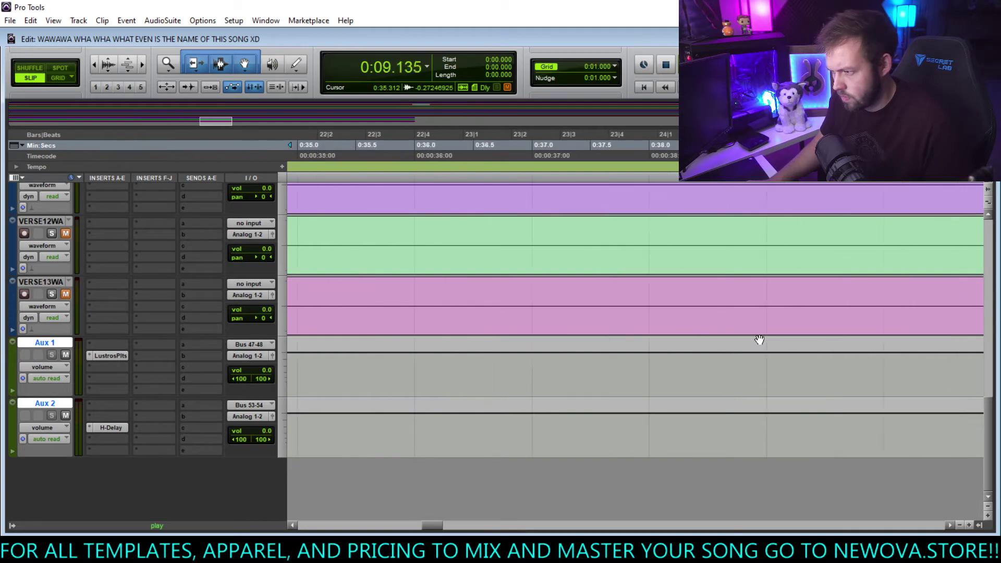
Find the vocals in the three VERSE1 tracks and play them from 1:06.378.
scroll(755, 340, "down", 8)
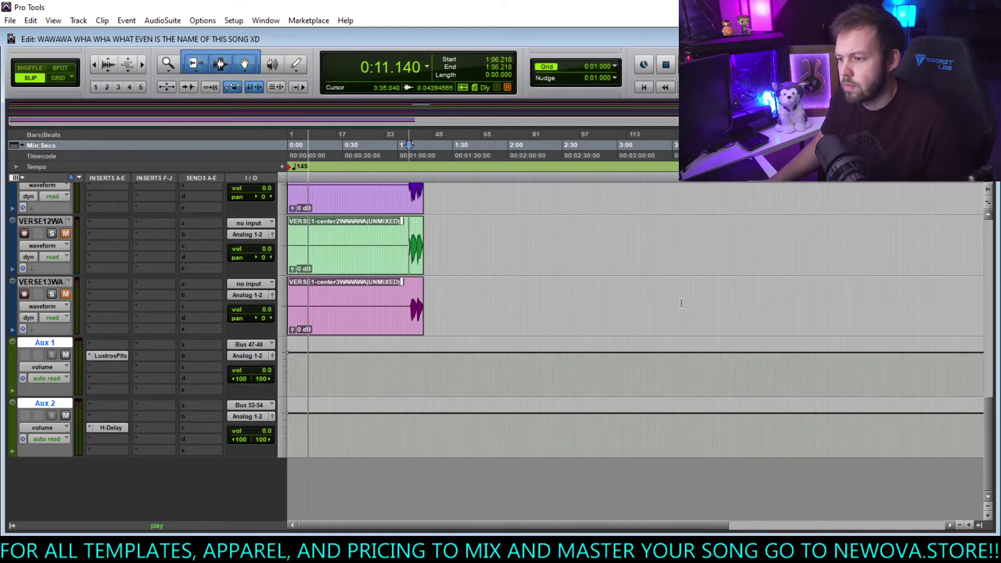
scroll(682, 303, "up", 8)
scroll(736, 400, "up", 4)
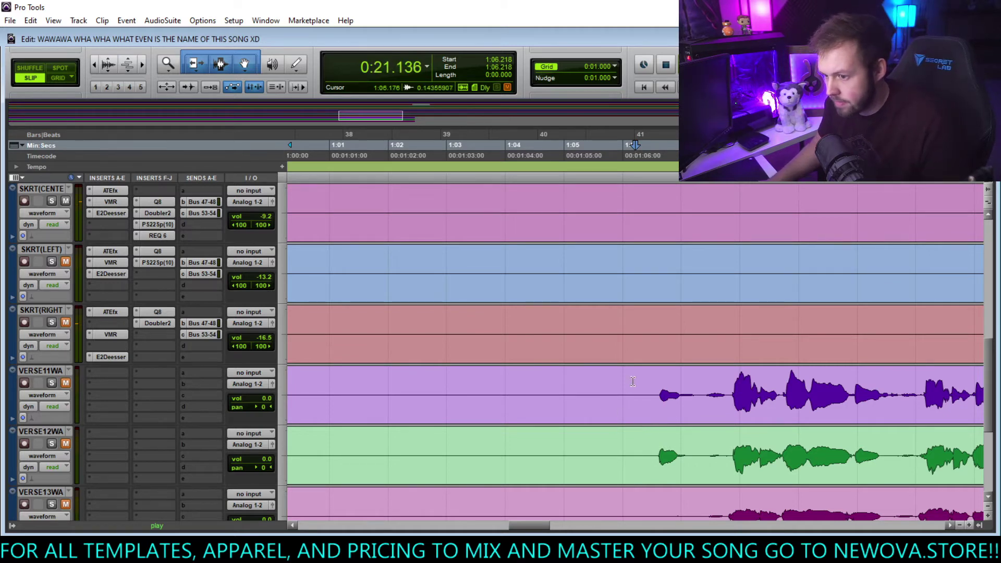
scroll(626, 380, "right", 3)
scroll(584, 378, "down", 1)
scroll(557, 374, "right", 3)
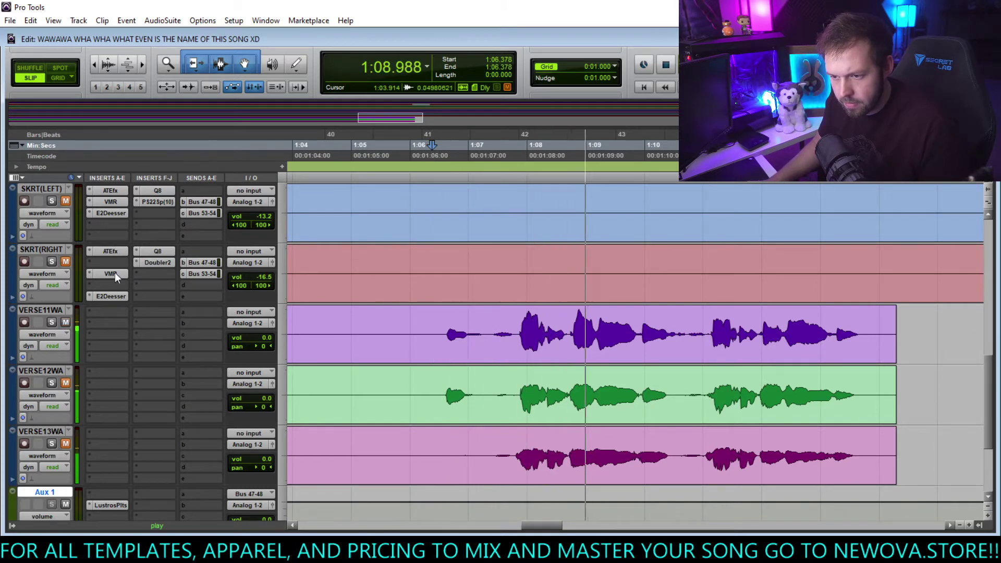
Copy the ATEfx, VMR and E2Deesser inserts from the SKRT(LEFT) track to the VERSE11 track.
scroll(209, 290, "up", 1)
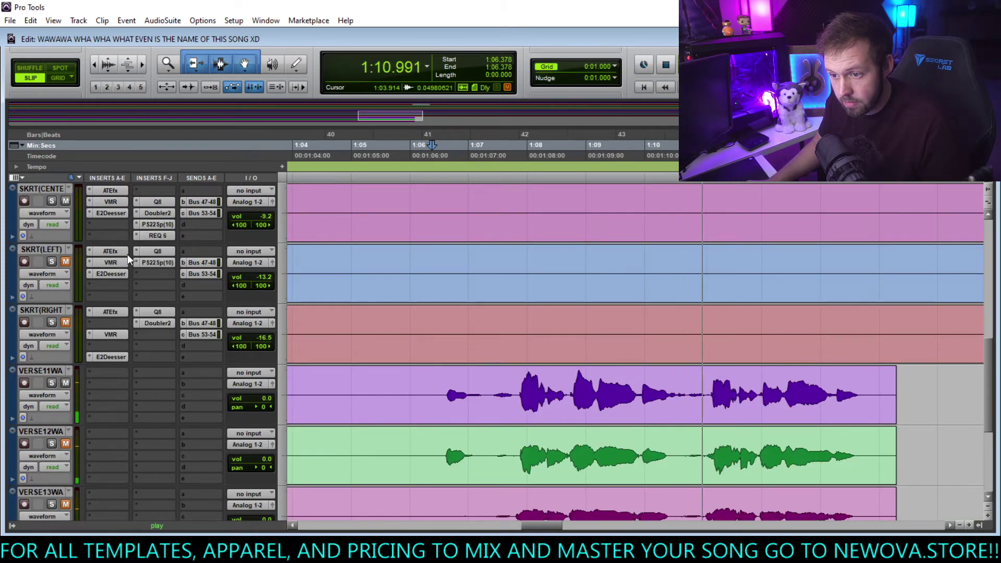
key("alt")
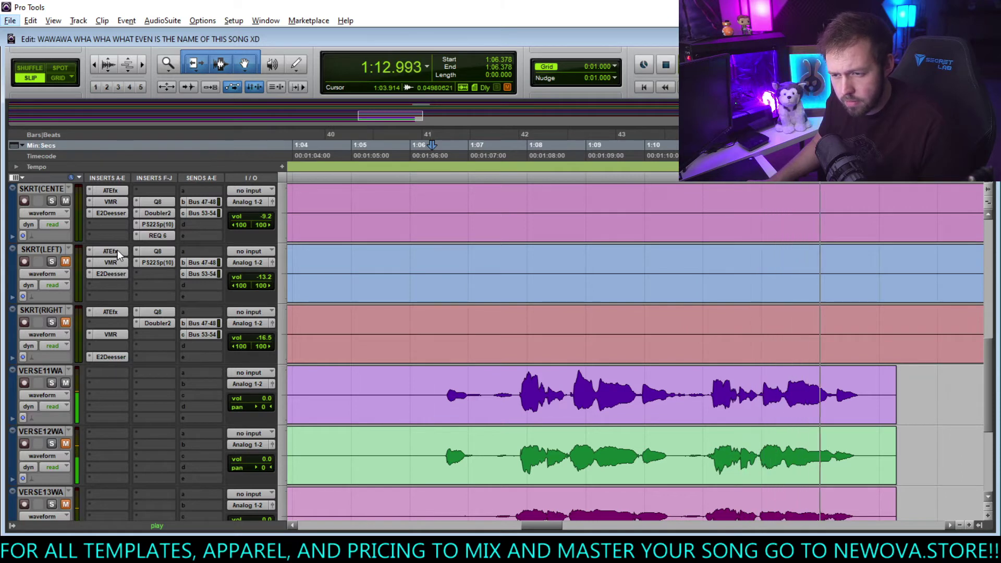
left_click(119, 384)
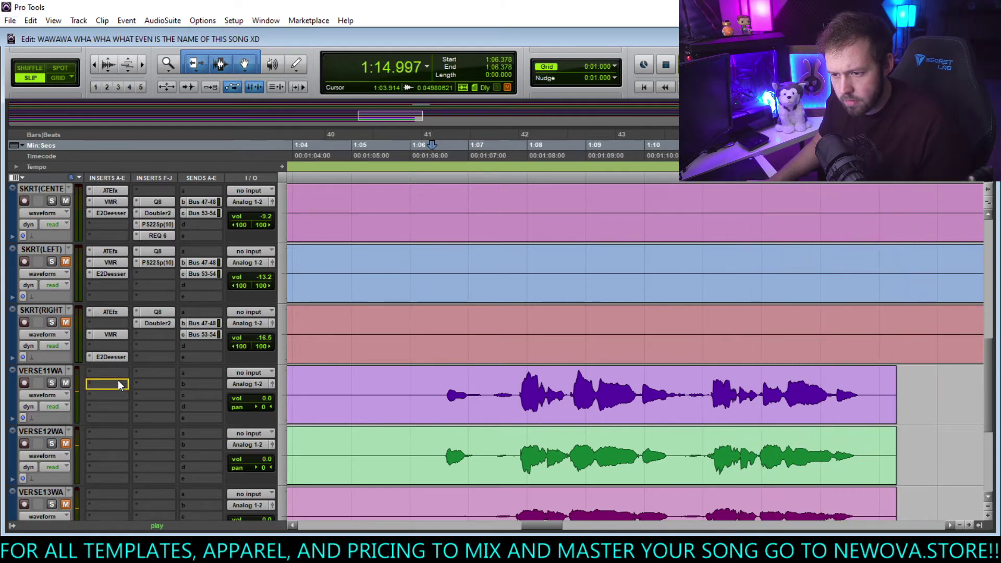
left_click_drag(105, 382, 104, 381)
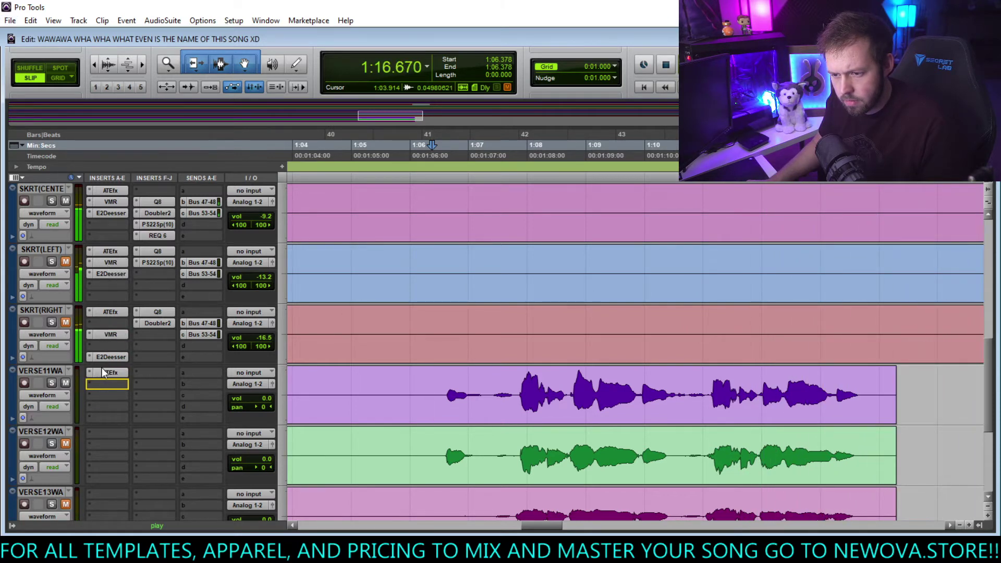
left_click_drag(124, 395, 124, 396)
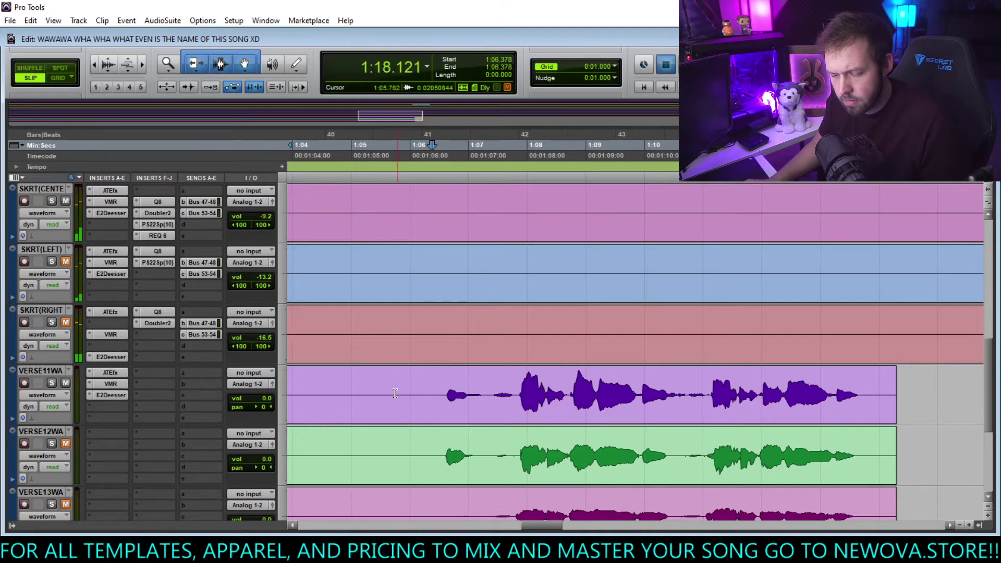
Copy the Q8 and PS22Sp(10) inserts and the Bus 47-48 and Bus 53-54 sends from SKRT(LEFT) to VERSE11 during playback.
key("space")
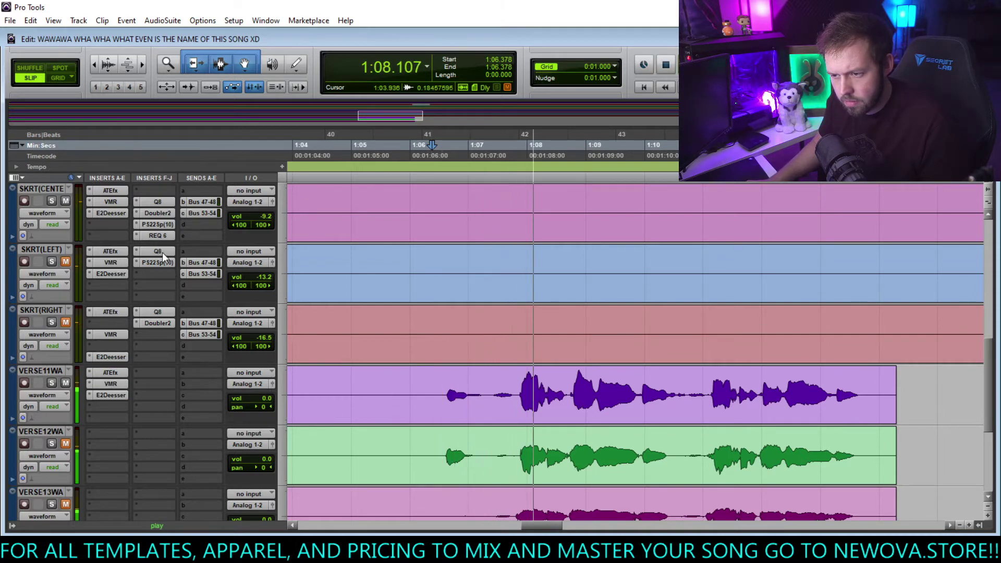
left_click_drag(161, 252, 159, 377)
left_click_drag(152, 263, 156, 381)
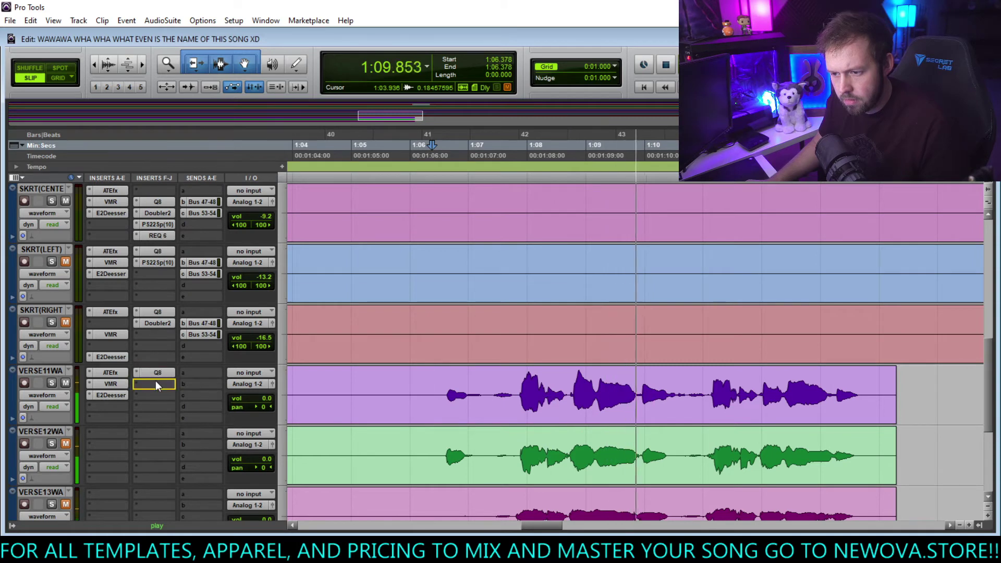
left_click_drag(206, 262, 207, 389)
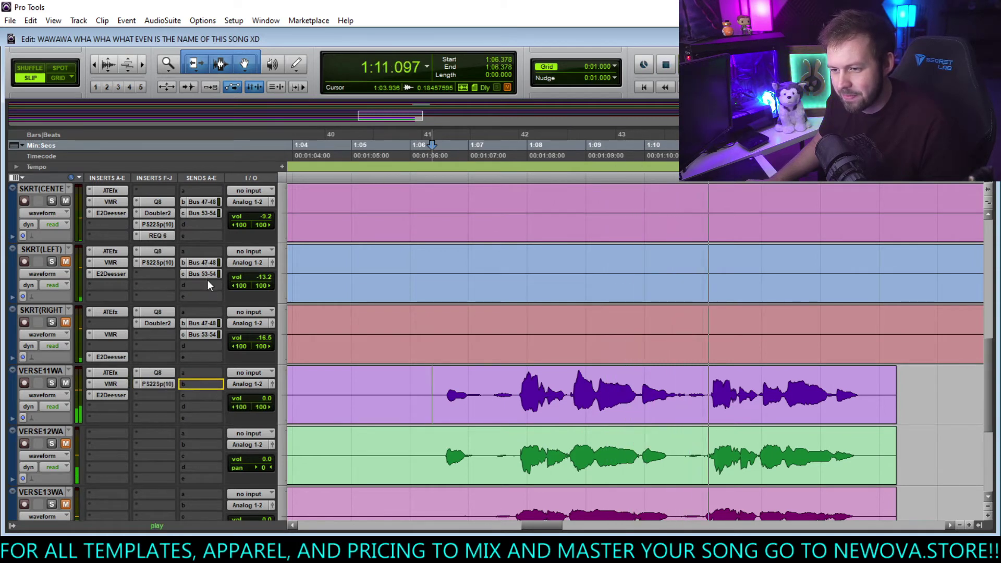
left_click_drag(208, 283, 205, 400)
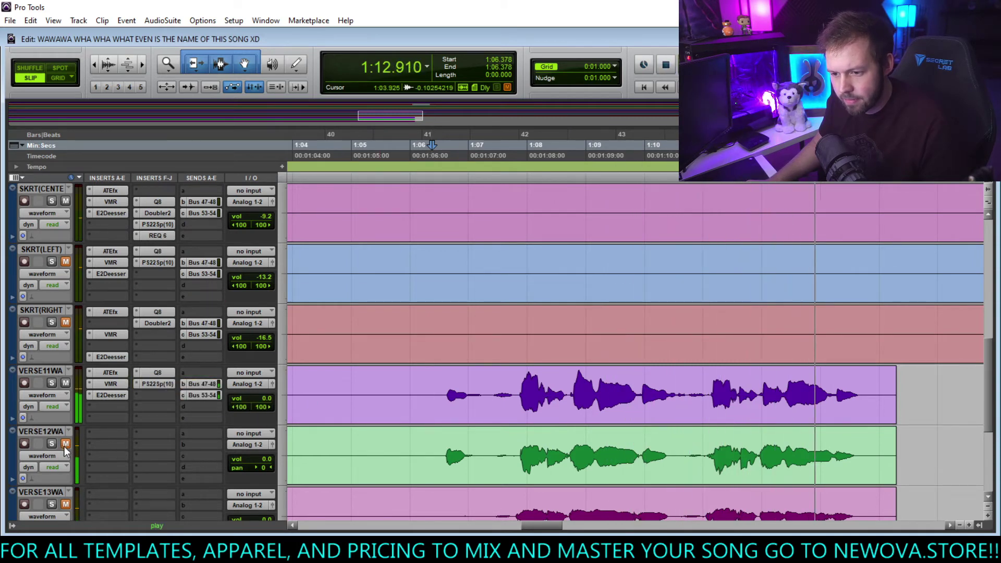
key("space")
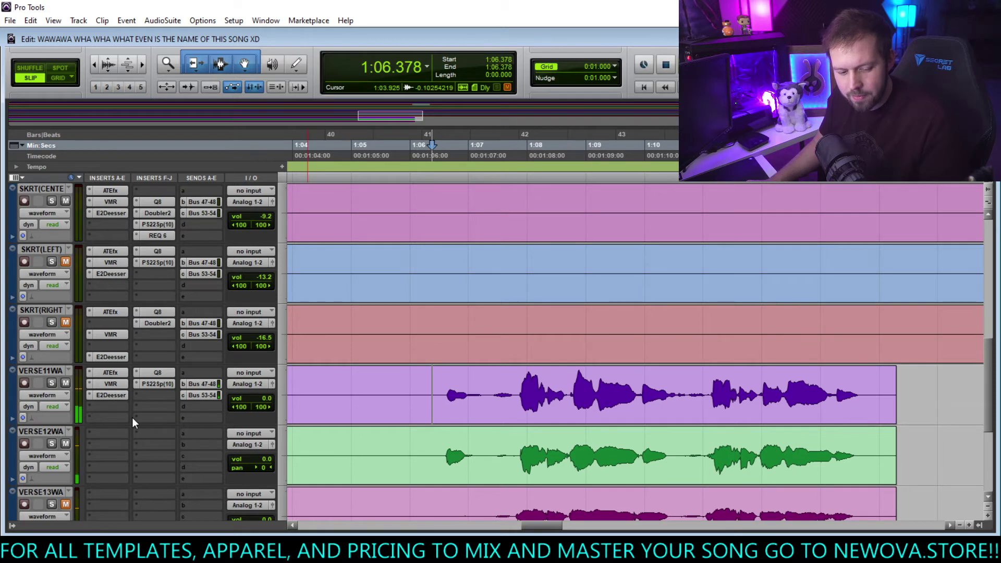
Copy the ATEfx, VMR, E2Deesser and Q8 inserts and both bus sends to VERSE12, add Doubler2, and close the send window.
left_click(197, 384)
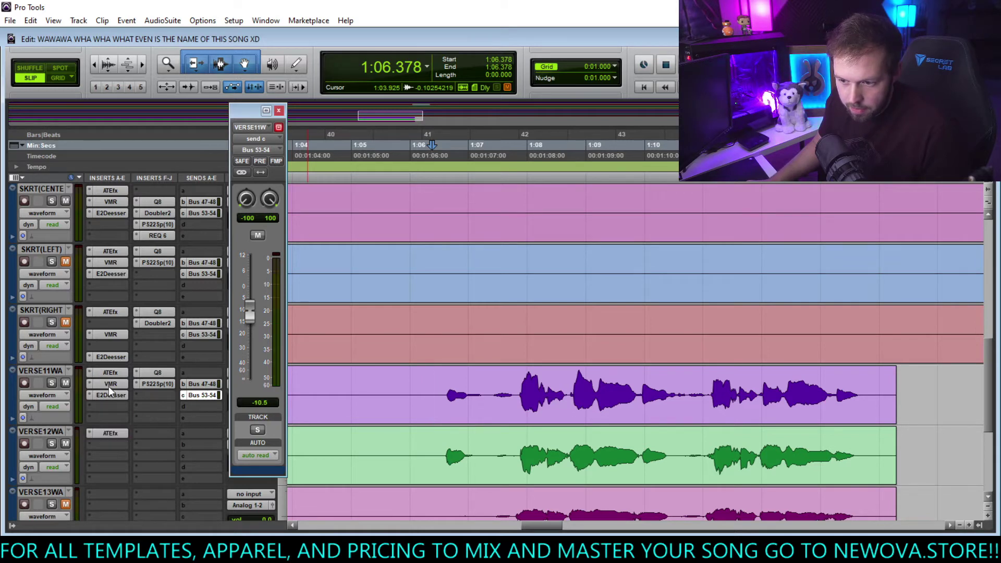
left_click_drag(110, 384, 110, 444)
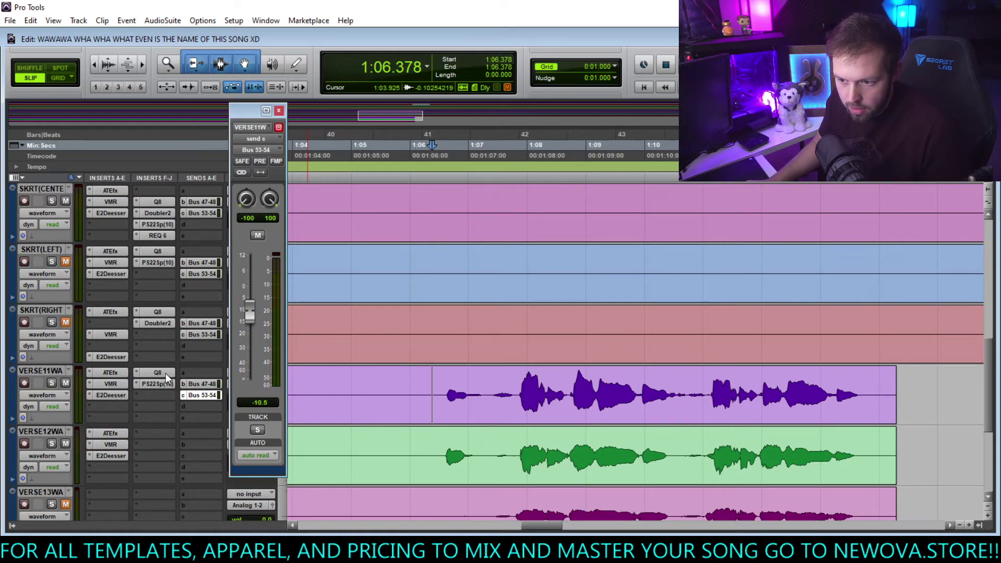
left_click(207, 459)
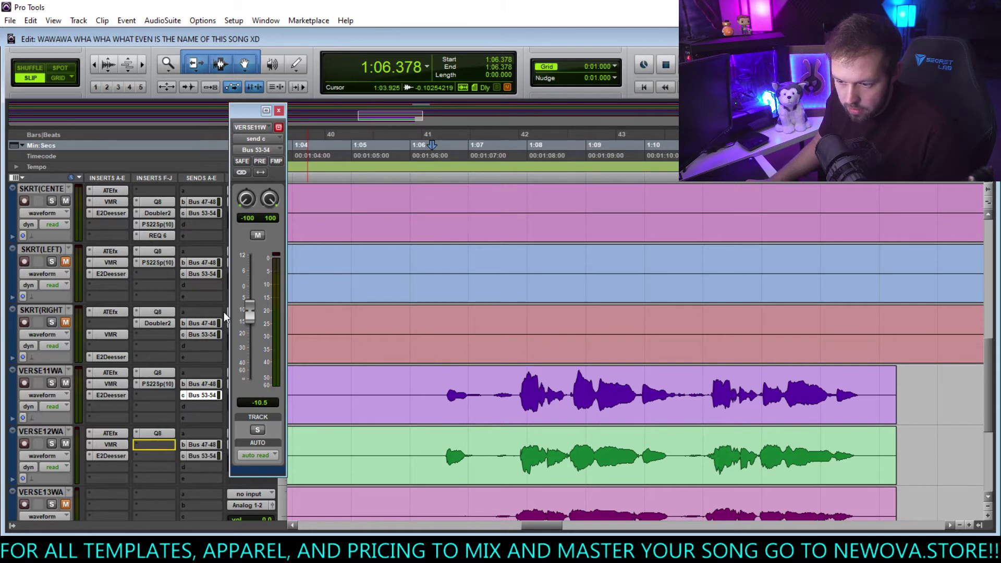
left_click(279, 110)
Solo the HOK(CENTER) track and play the hook from 0:11.818.
scroll(505, 395, "right", 3)
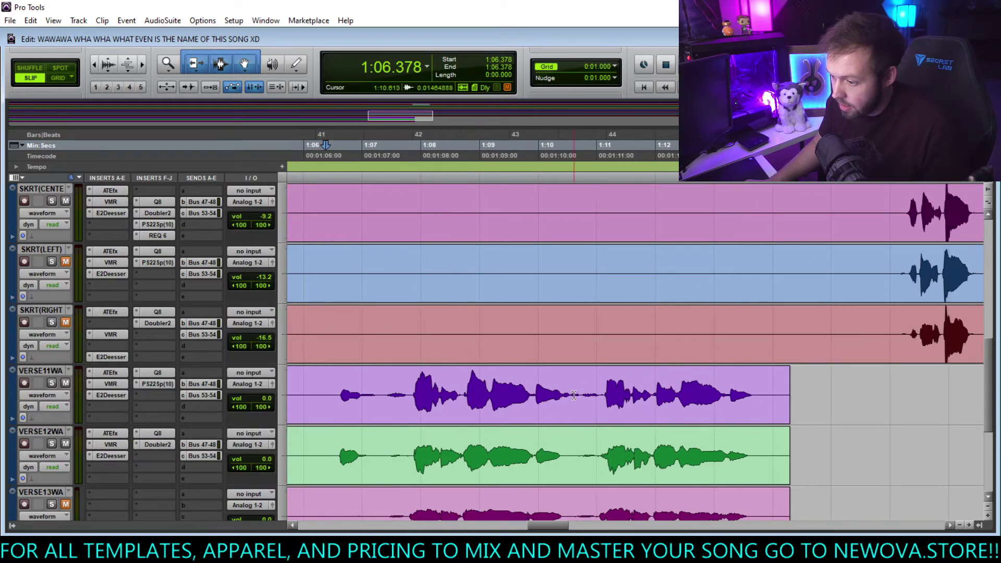
scroll(680, 383, "up", 5)
scroll(522, 411, "left", 10)
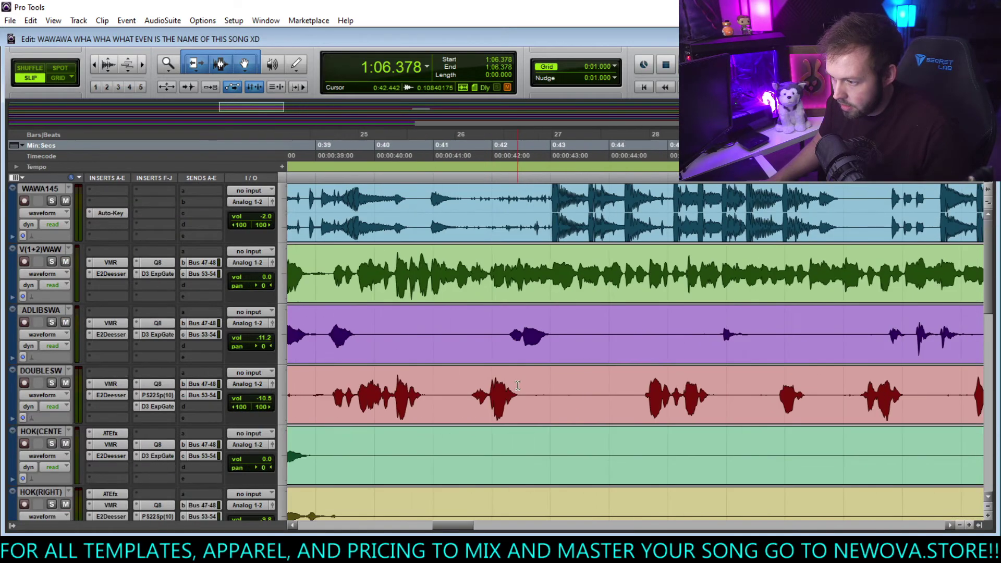
scroll(521, 411, "down", 3)
scroll(510, 403, "left", 10)
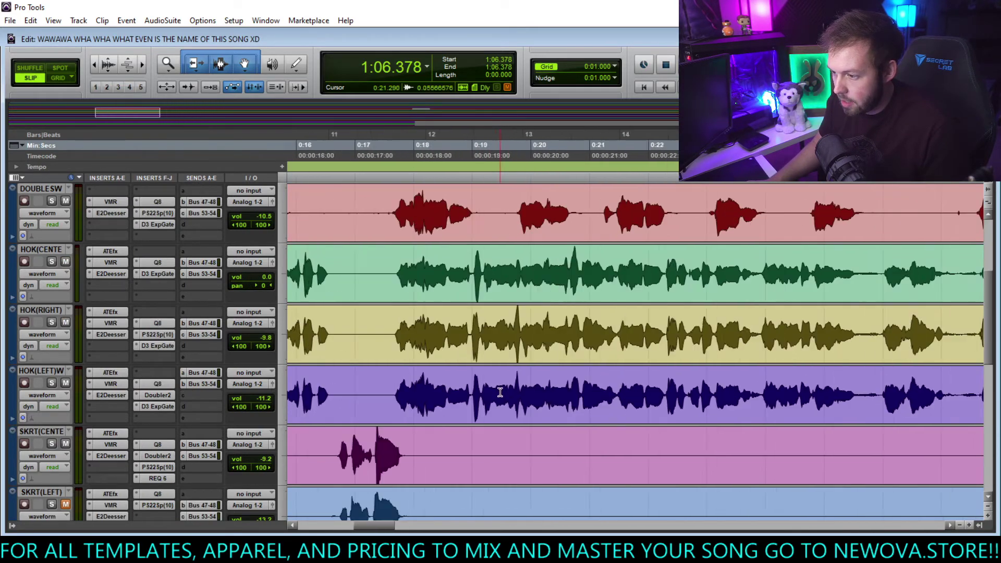
scroll(511, 365, "down", 2)
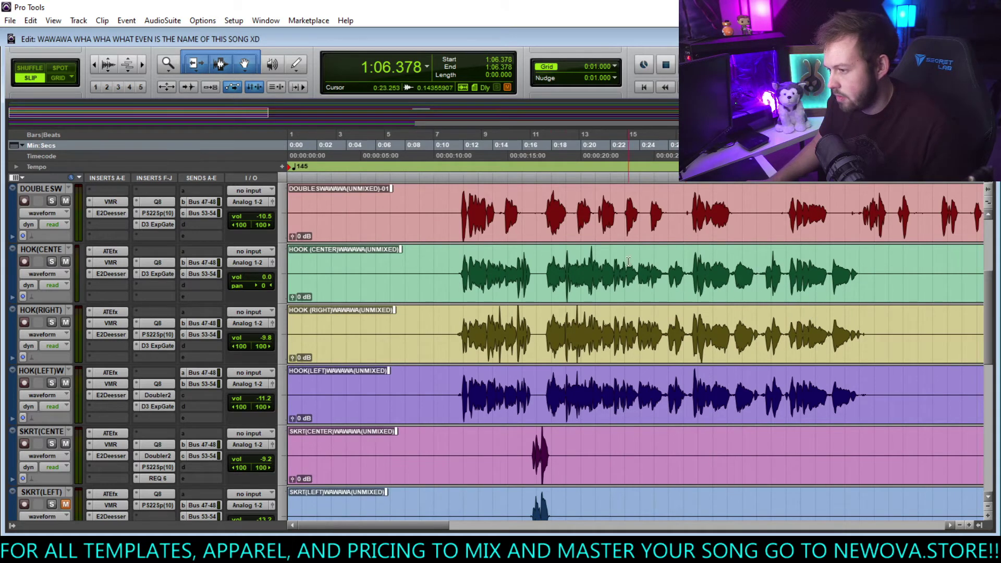
left_click(461, 270)
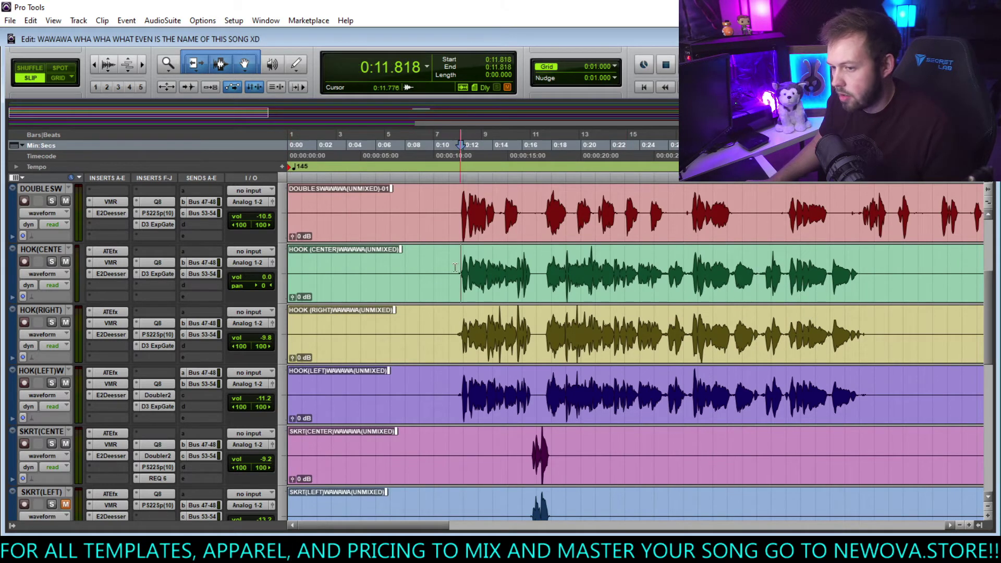
left_click(52, 261)
key("space")
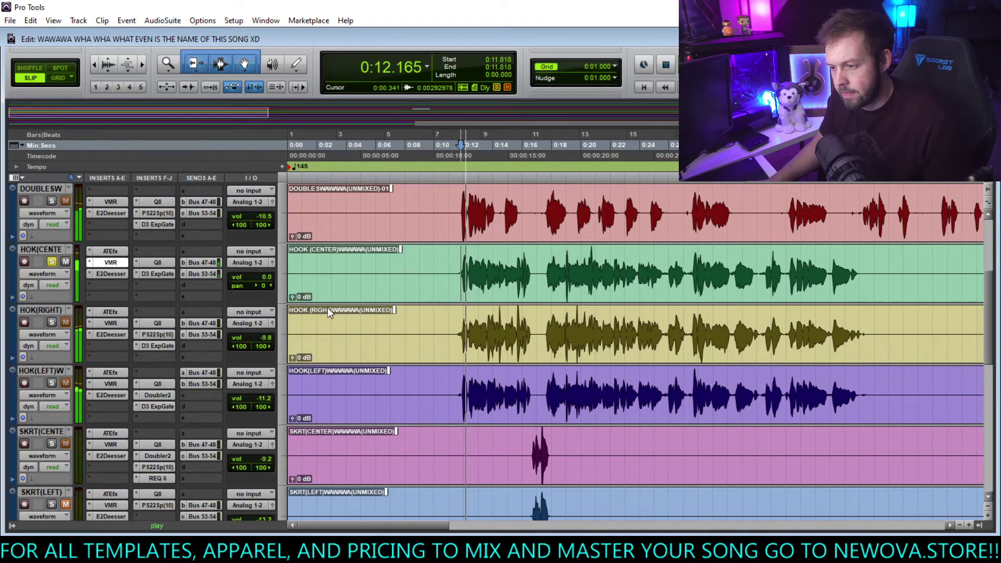
Set the Auto-Tune EFX+ retune speed on the HOK(CENTER) track to 69 during playback, and close the plug-in.
left_click(111, 262)
left_click(118, 251)
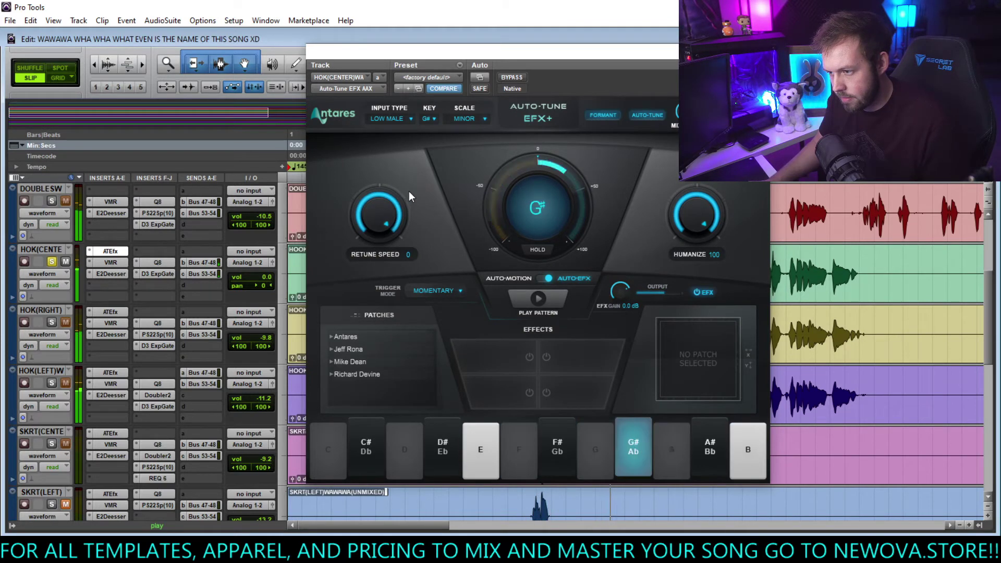
left_click_drag(408, 200, 353, 271)
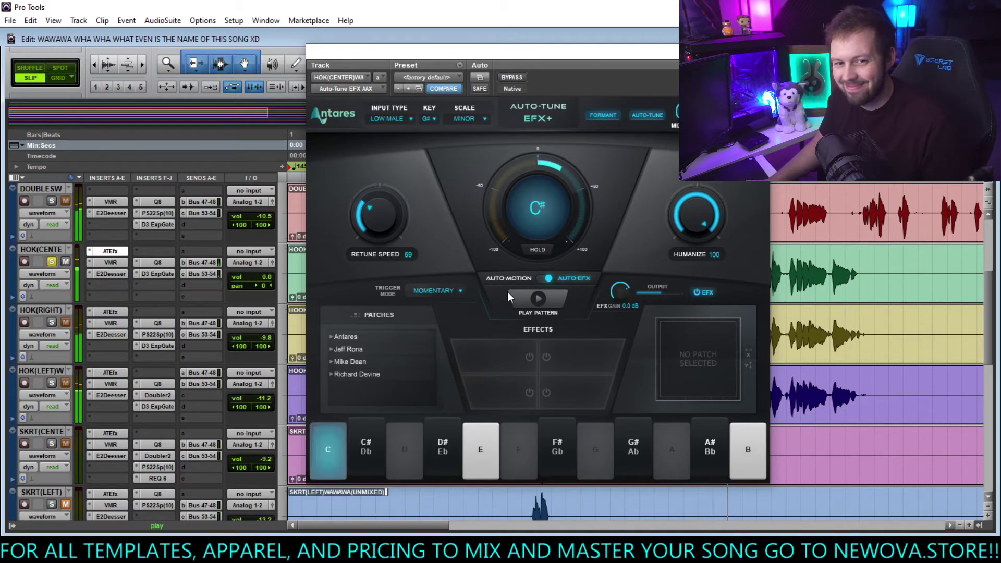
key("ctrl+w")
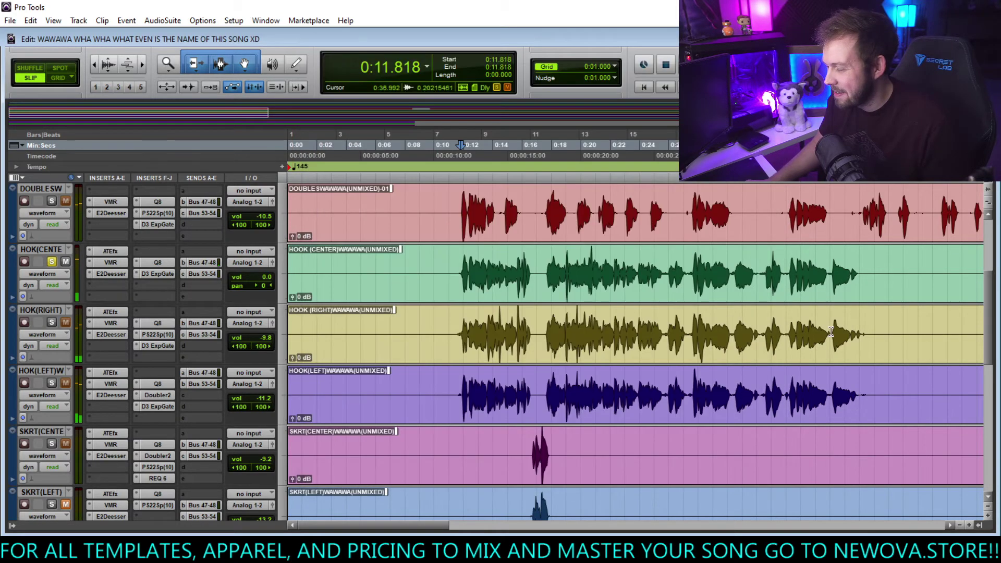
scroll(826, 340, "right", 10)
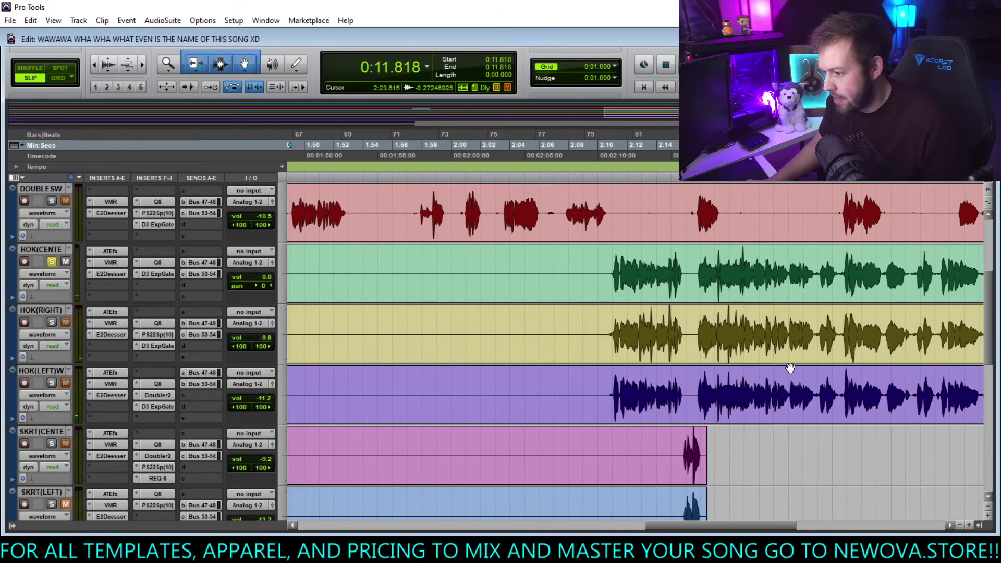
Unmute the VERSE11, VERSE12 and VERSE13 tracks and audition them from 1:06.645, briefly soloing VERSE11.
scroll(788, 365, "down", 10)
scroll(767, 371, "left", 10)
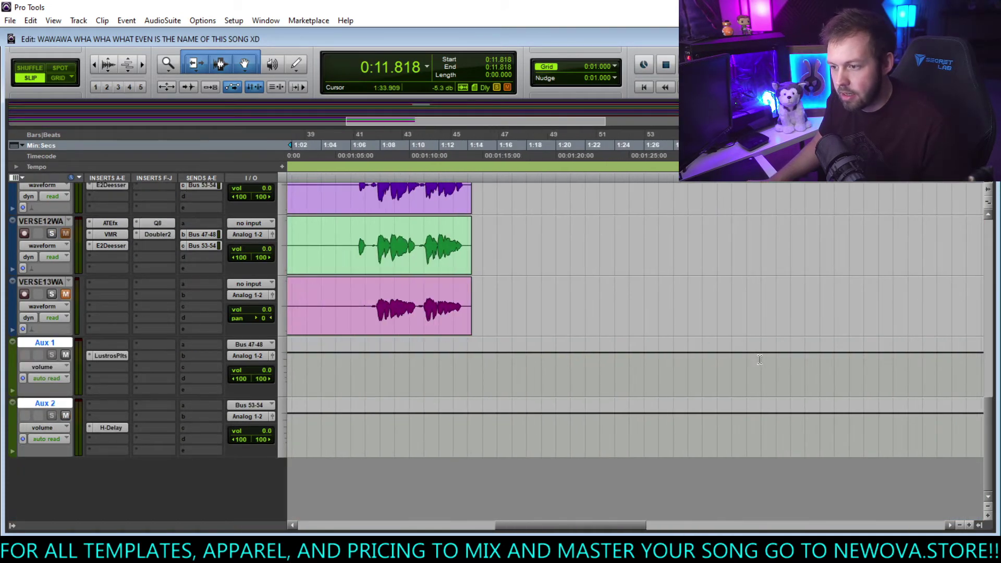
scroll(741, 353, "up", 3)
left_click(574, 261)
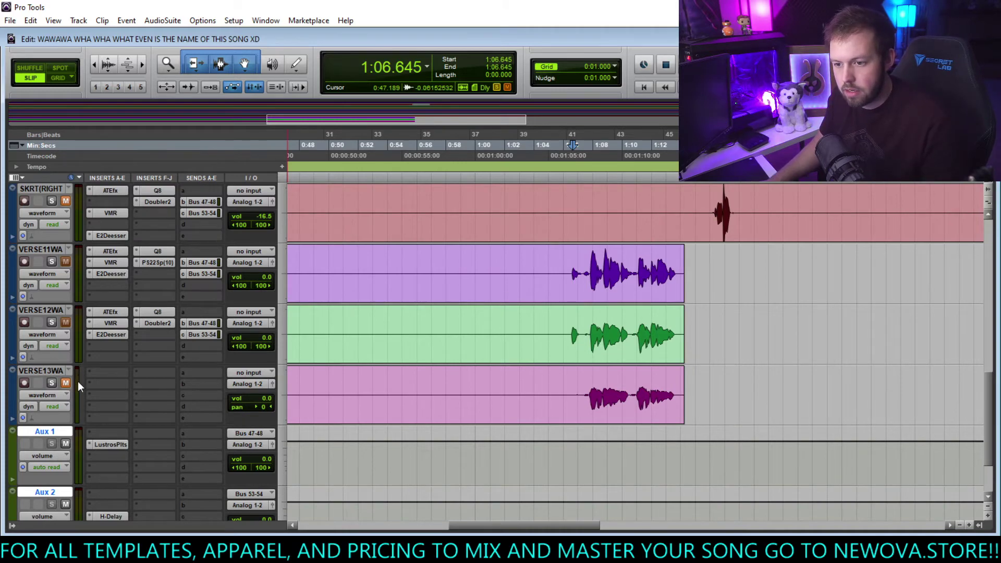
scroll(77, 374, "up", 8)
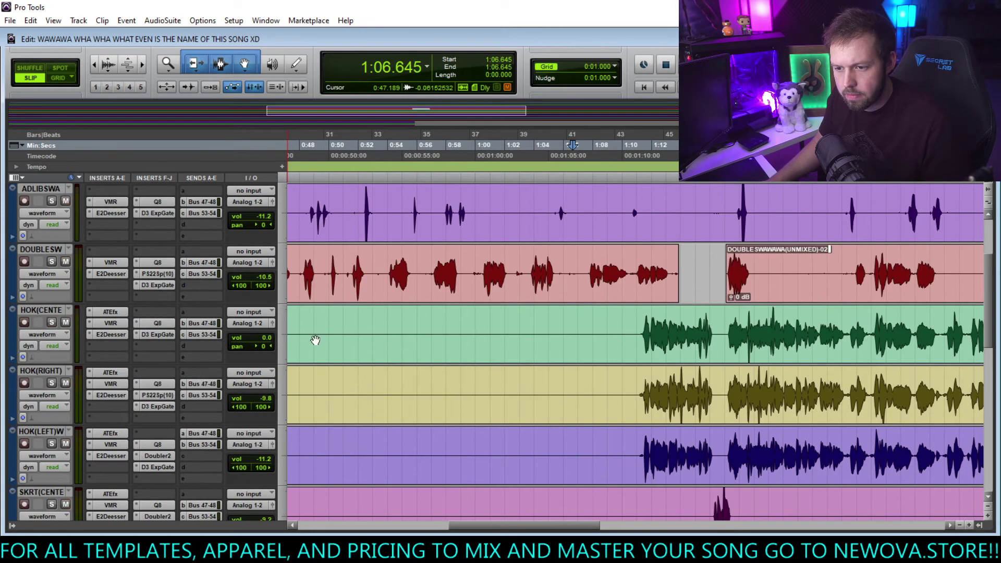
scroll(315, 340, "down", 6)
key("space")
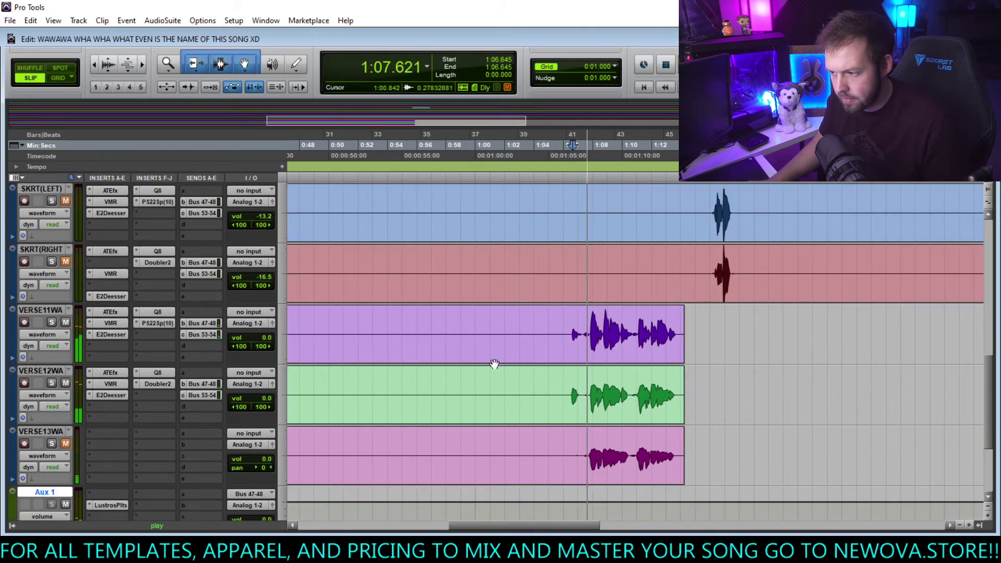
left_click(52, 322)
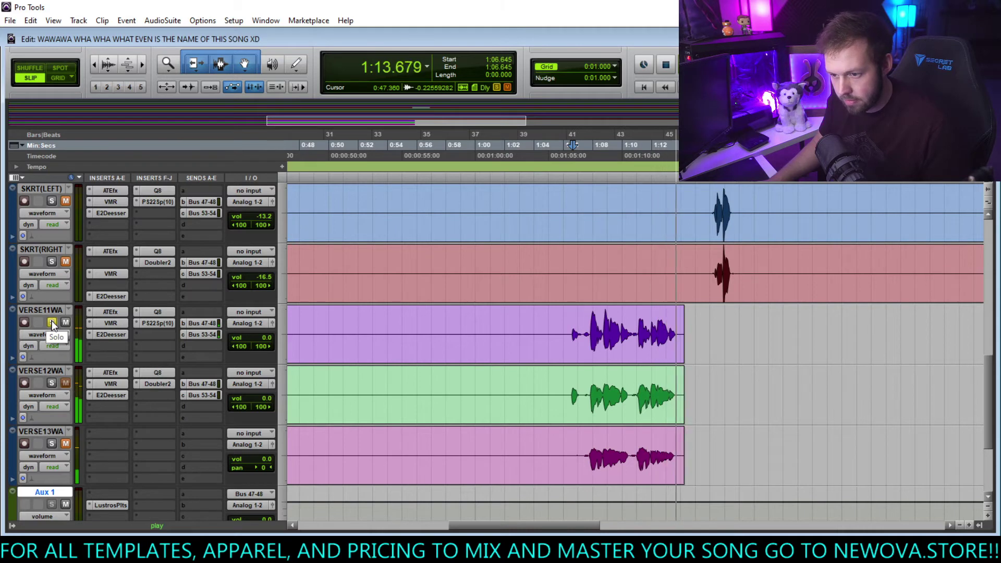
key("space")
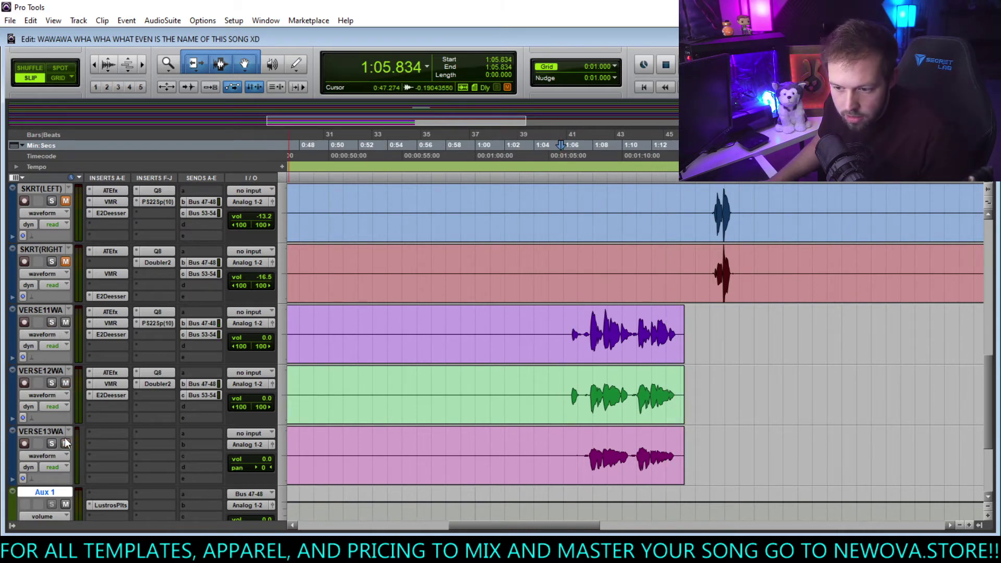
Copy the ATEfx, VMR, E2Deesser, Q8, Doubler2 and PS22Sp(10) inserts and the Bus 47-48 and Bus 53-54 sends to VERSE13.
scroll(704, 354, "down", 1)
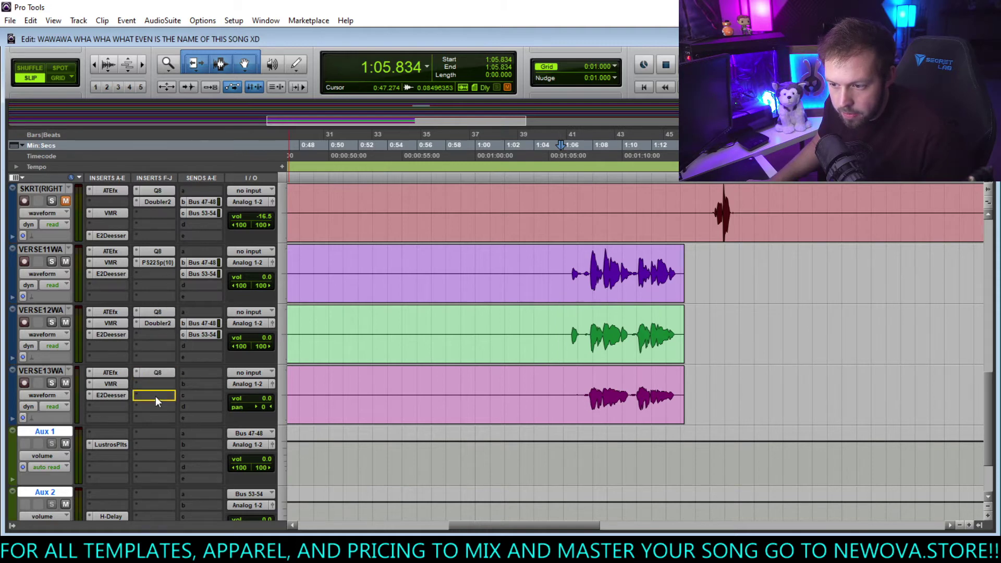
left_click_drag(155, 396, 155, 396)
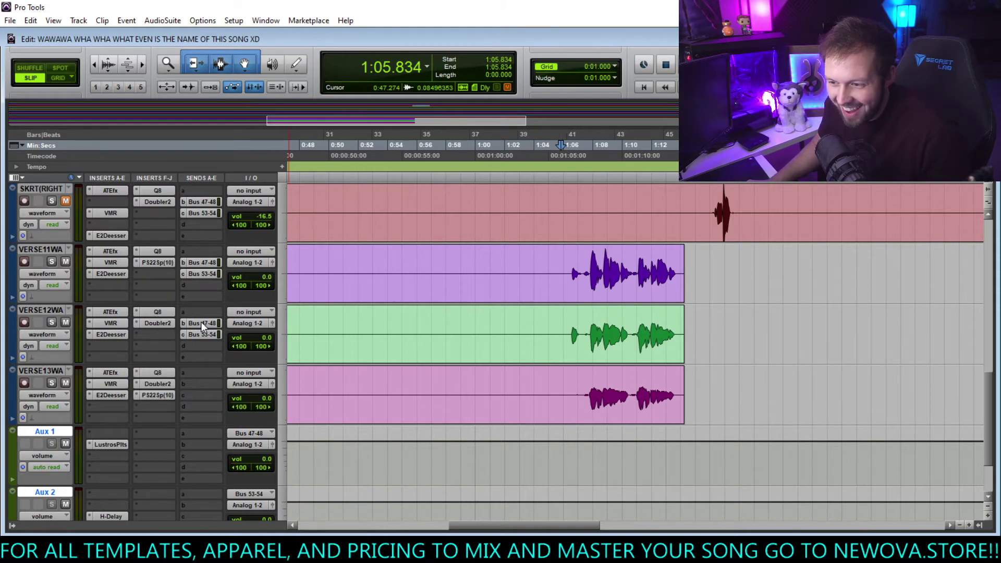
left_click_drag(201, 321, 199, 386)
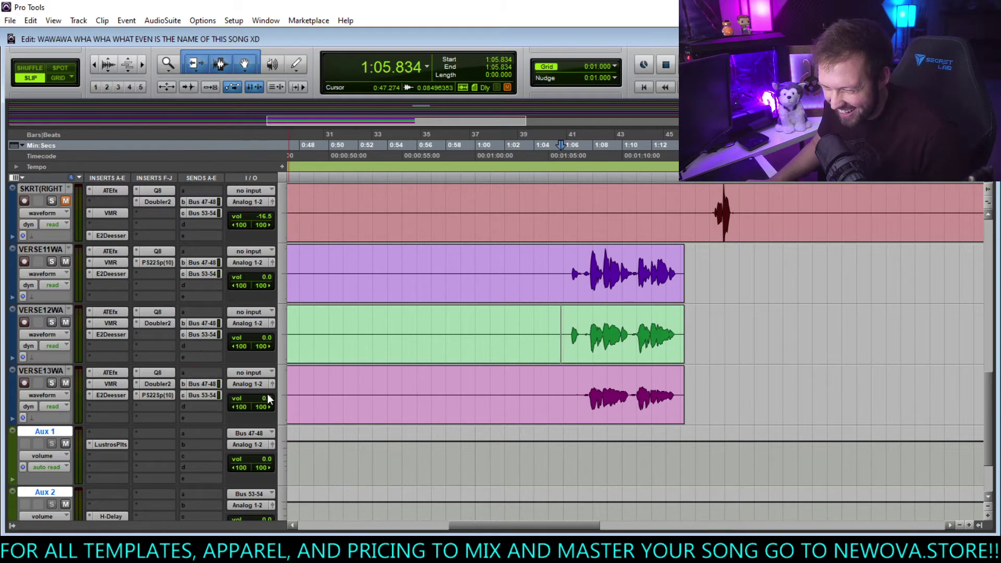
Set the track volumes to -9.2 on VERSE13, -7.9 on VERSE12 and, during playback from 1:05.834, -6.5 on VERSE11.
left_click_drag(268, 399, 270, 407)
left_click_drag(267, 338, 267, 349)
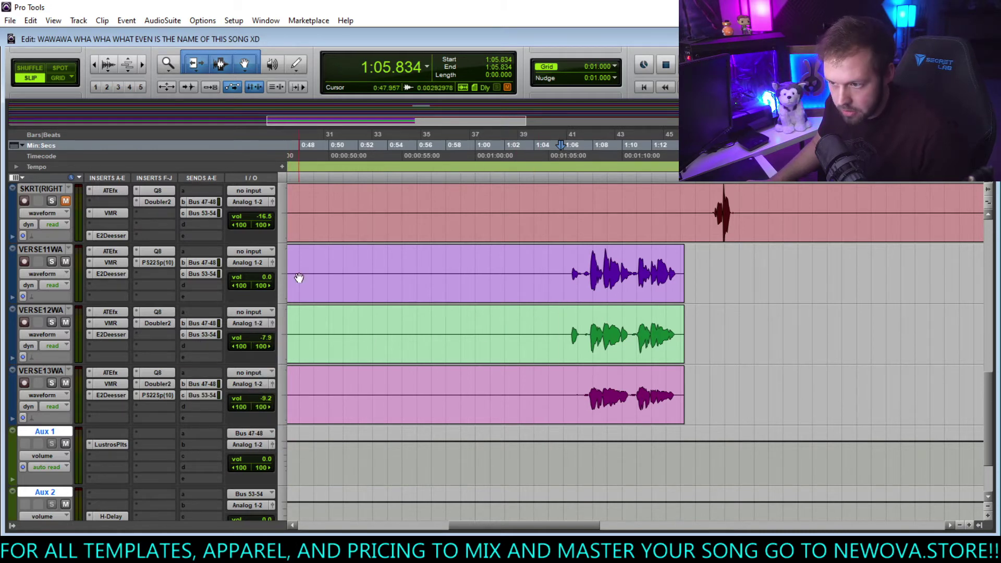
left_click_drag(266, 273, 267, 278)
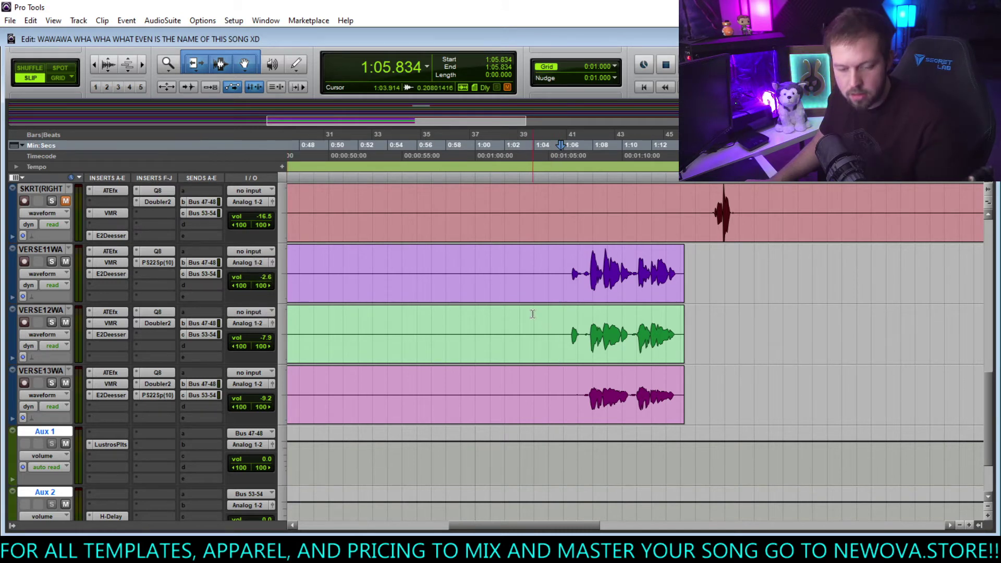
key("space")
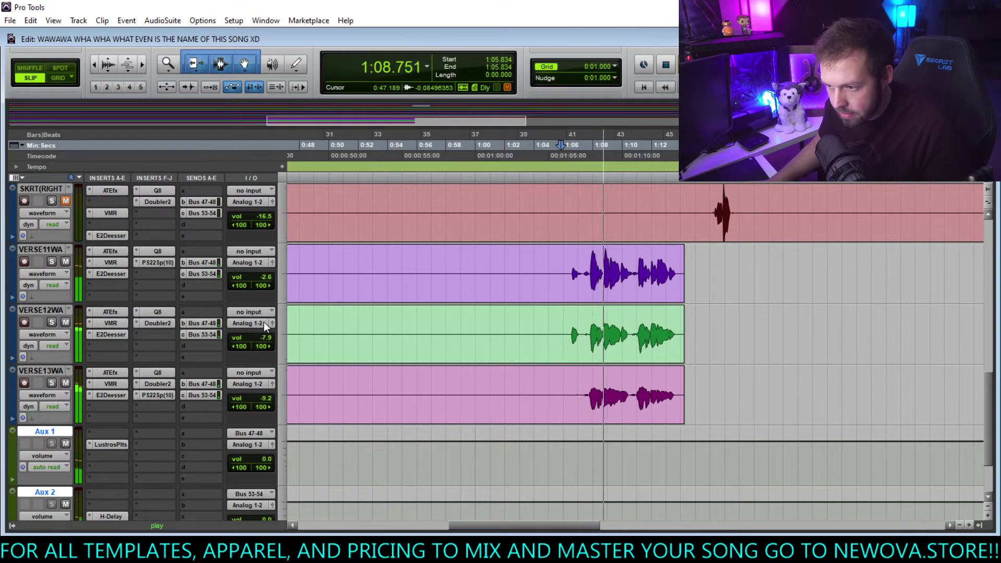
left_click_drag(267, 274, 267, 280)
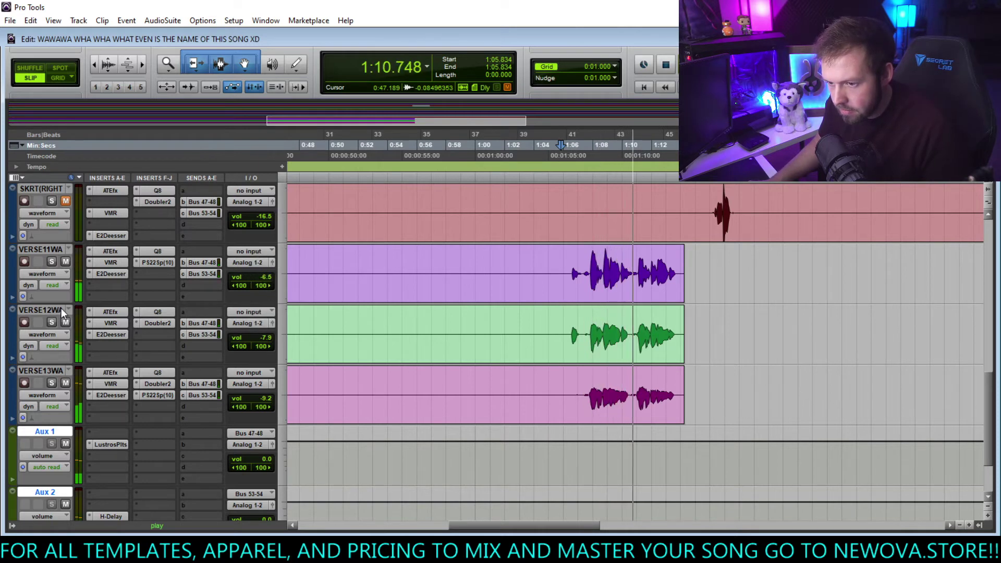
Move the VERSE12 track above VERSE11, briefly soloing it during playback, and set its volume to -3.3.
left_click(52, 322)
left_click_drag(40, 310, 47, 257)
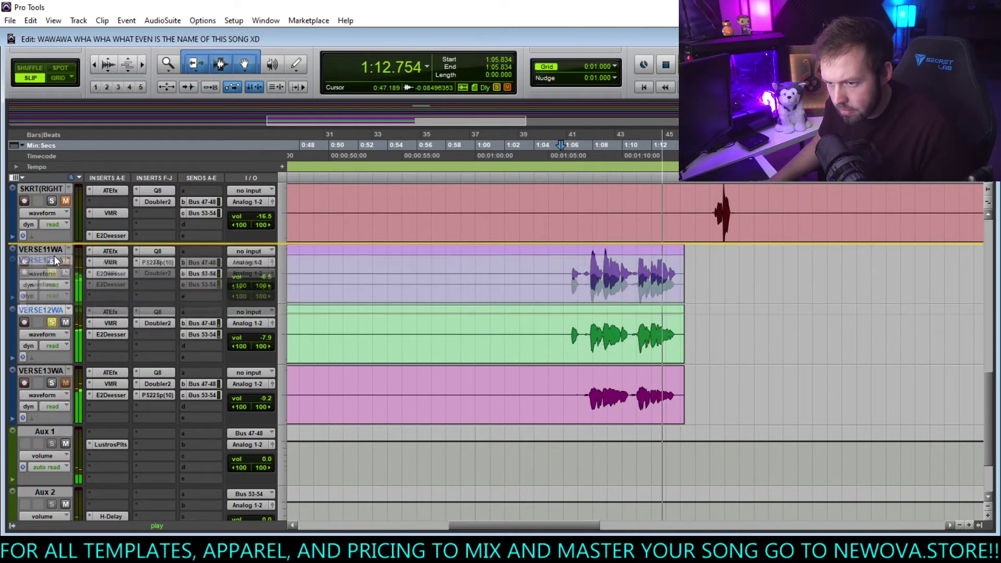
left_click(52, 261)
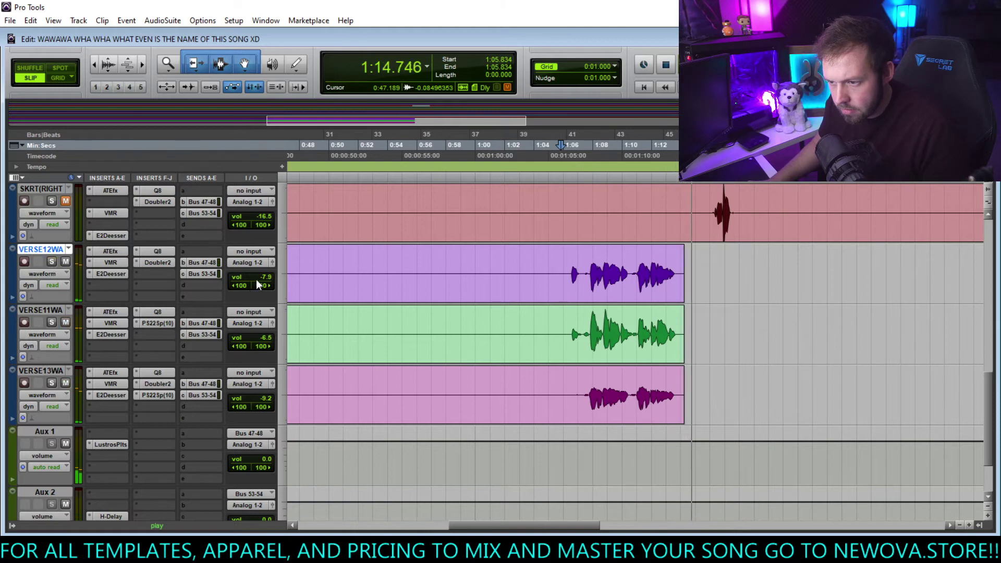
left_click_drag(267, 276, 265, 264)
key("space")
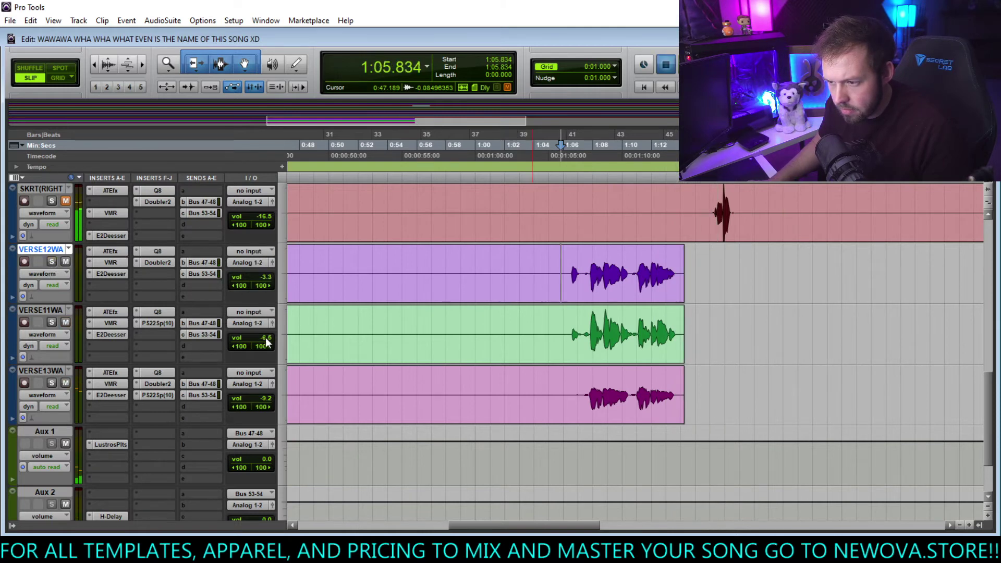
Rebalance the verse volumes during playback to -9.9 on VERSE12, -4.0 on VERSE11 and -5.9 on VERSE13.
key("space")
left_click_drag(264, 337, 267, 353)
left_click_drag(270, 394, 269, 386)
left_click_drag(263, 336, 264, 340)
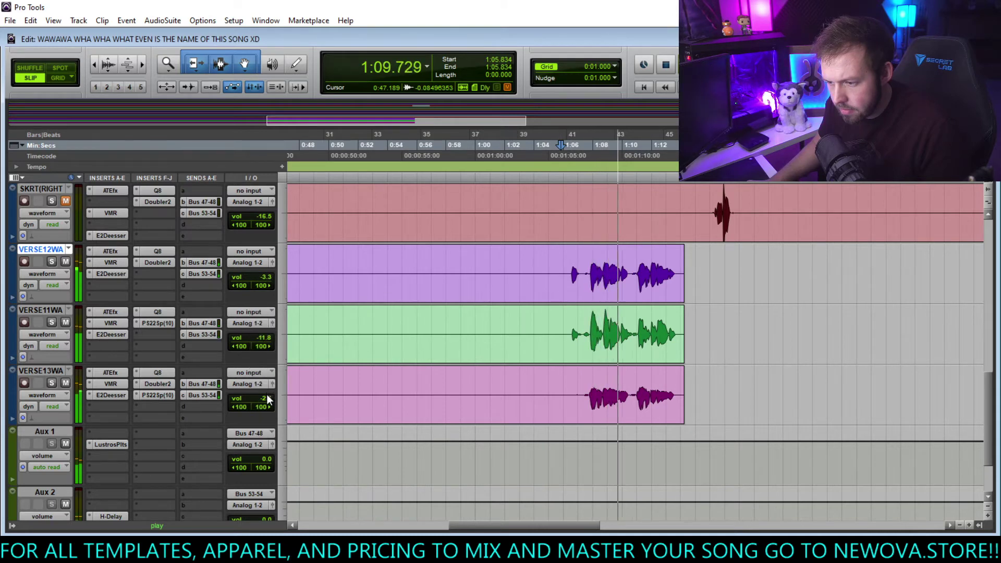
left_click_drag(267, 394, 269, 402)
left_click_drag(265, 342, 265, 345)
left_click_drag(265, 277, 270, 284)
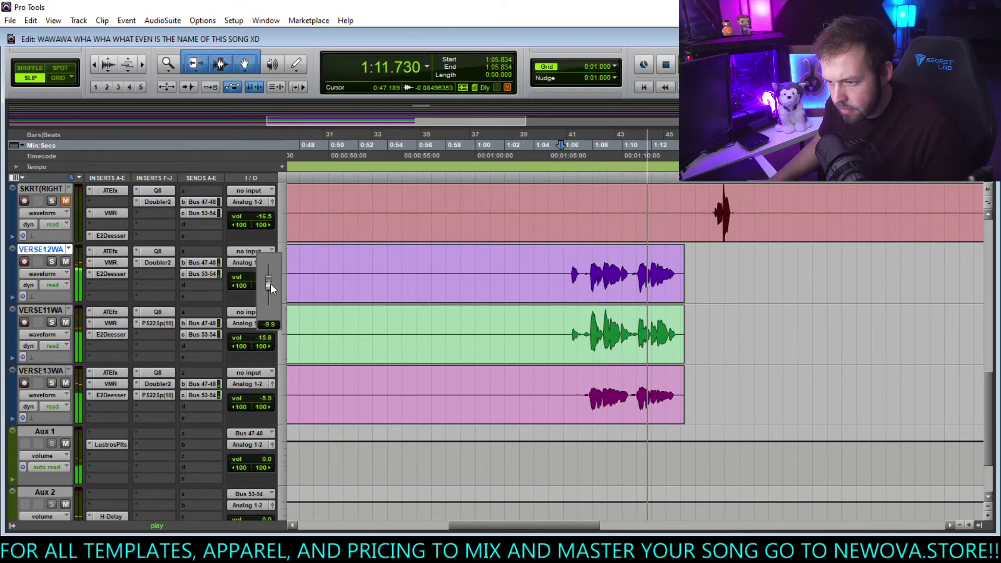
key("space")
key("space")
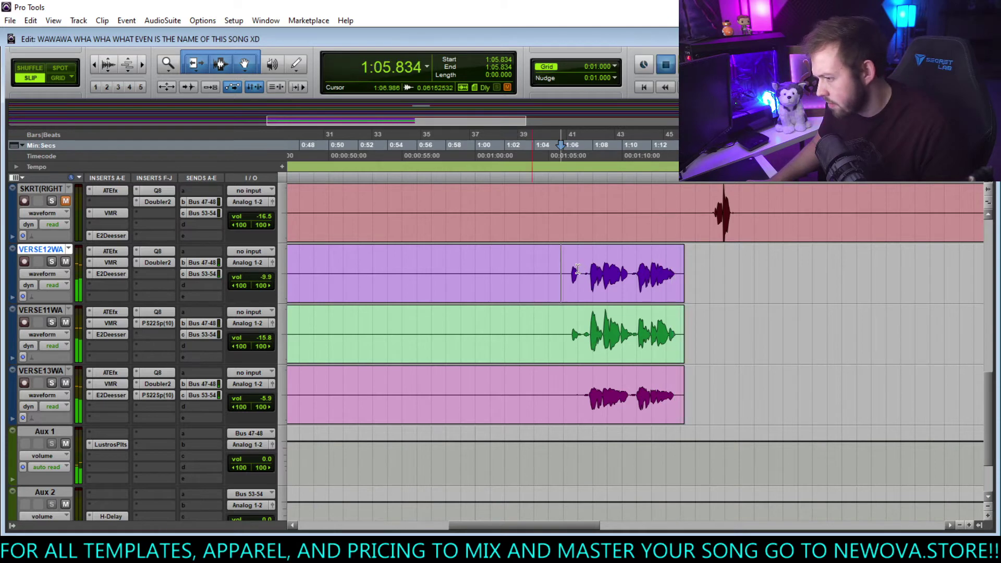
left_click_drag(255, 343, 256, 323)
key("space")
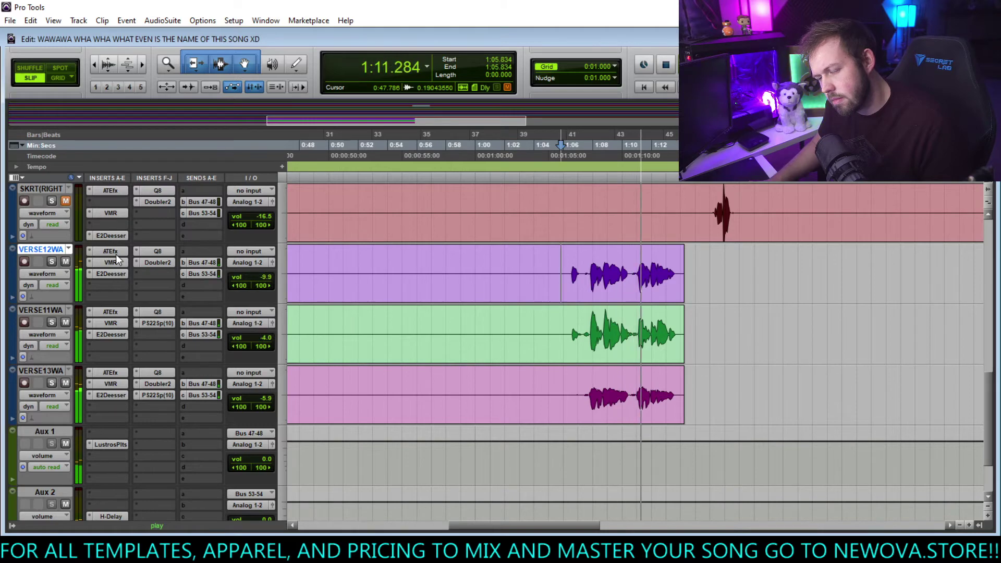
Adjust the ATEfx Auto-Tune plug-in on VERSE12 during playback and close it.
left_click(115, 252)
mouse_move(376, 255)
left_mouse_down()
mouse_move(353, 302)
mouse_move(383, 240)
left_mouse_up()
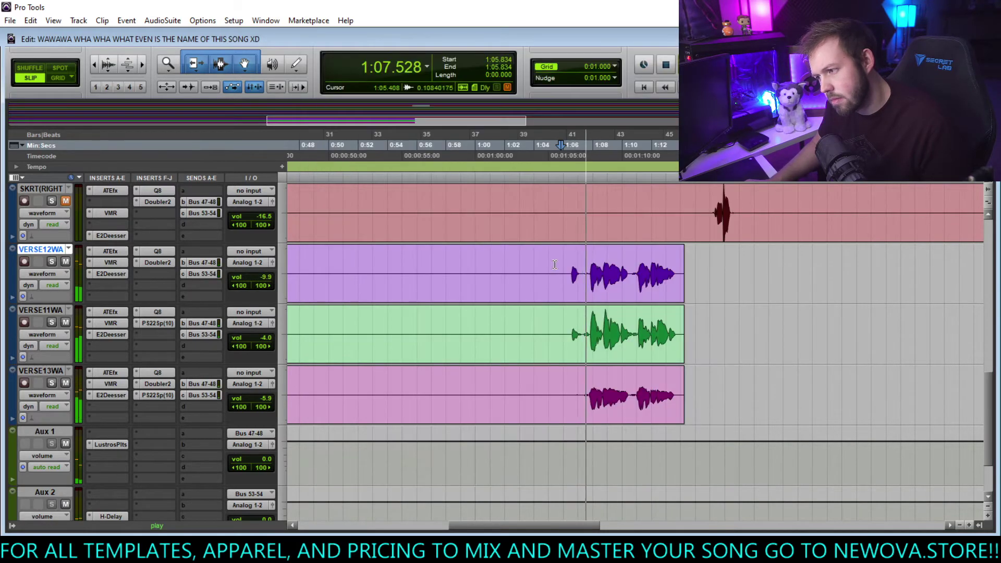
key("ctrl+w")
Select the VERSE12 phrase from 1:07.882 to 1:13.770 and play it with VERSE13 muted.
left_click_drag(591, 269, 678, 281)
key("alt+f")
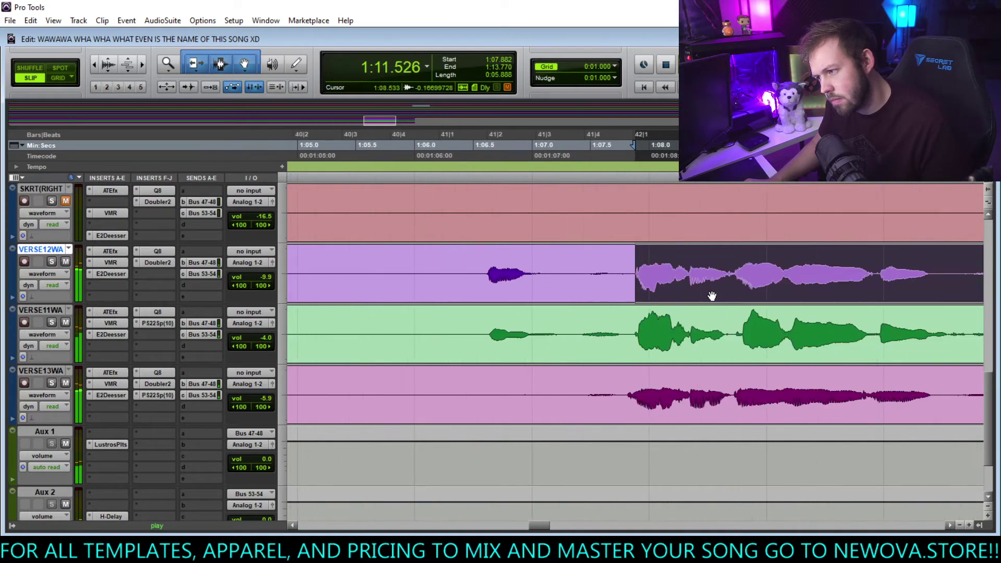
key("space")
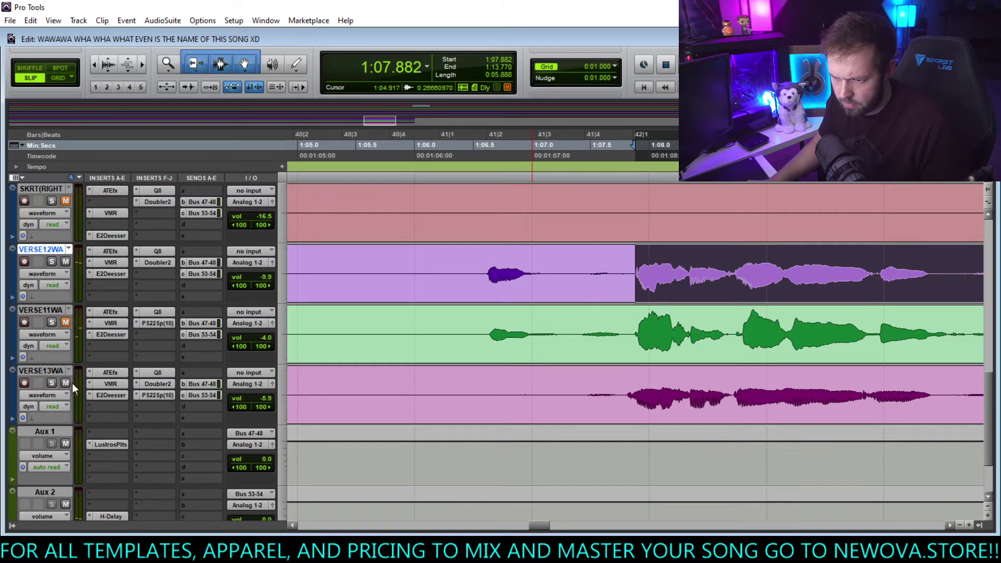
key("space")
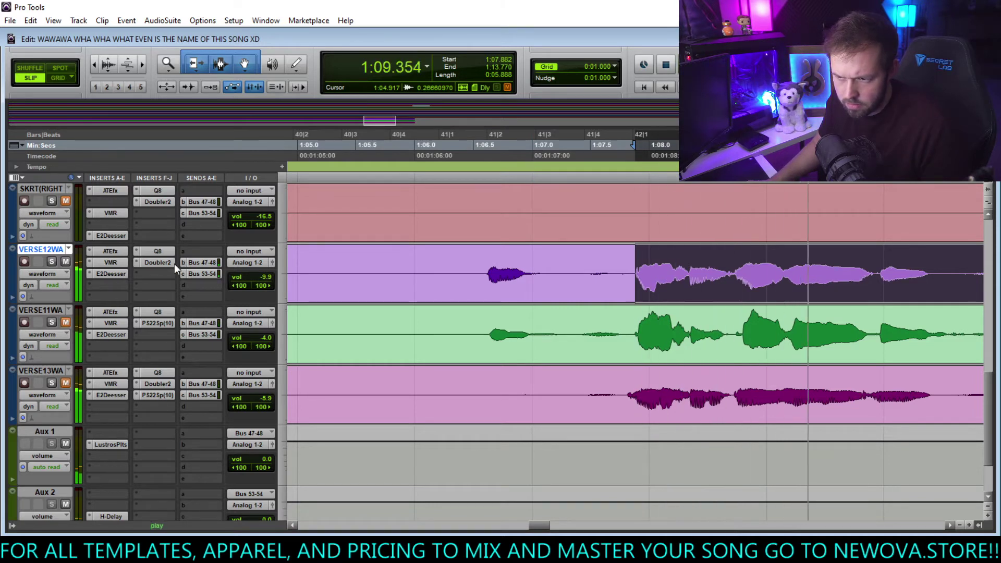
Remove the Doubler2 insert from VERSE12 and set the track's volume to -3.3 during playback.
left_click(137, 263)
left_click(156, 262)
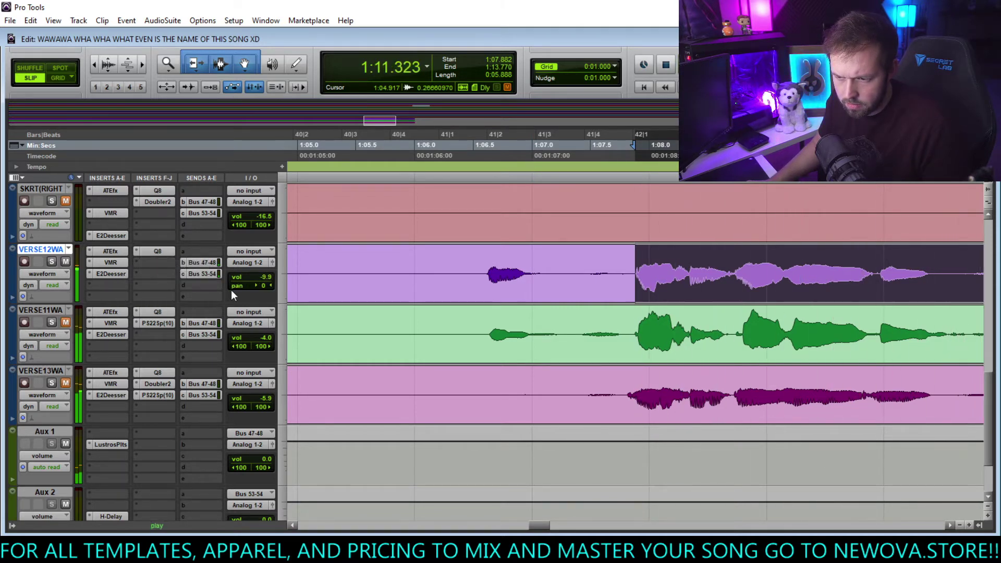
key("space")
key("space")
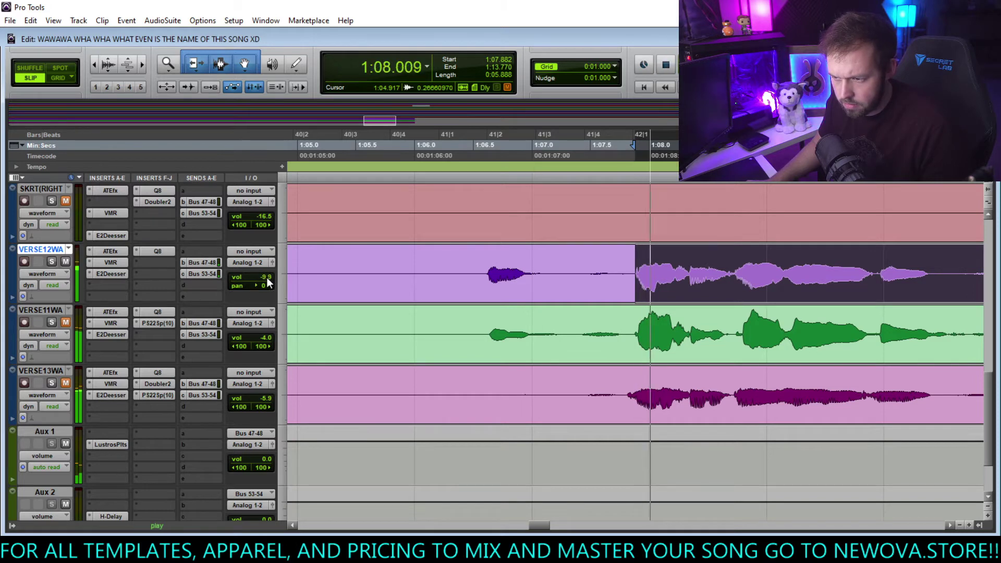
left_click_drag(267, 281, 266, 274)
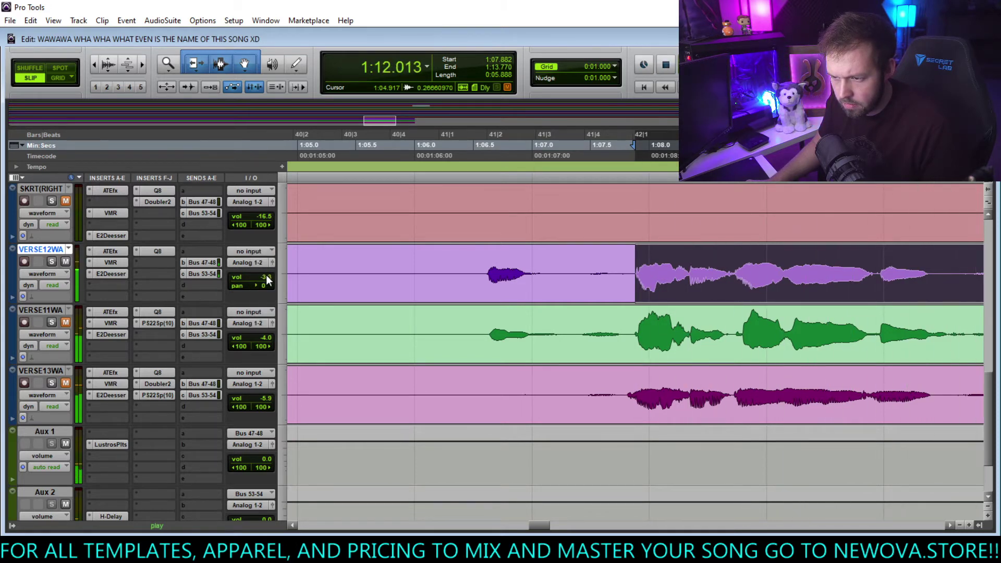
Set VERSE11's volume to -2.7 and unmute VERSE13 at a volume of -7.8 while replaying the selected phrase.
key("space")
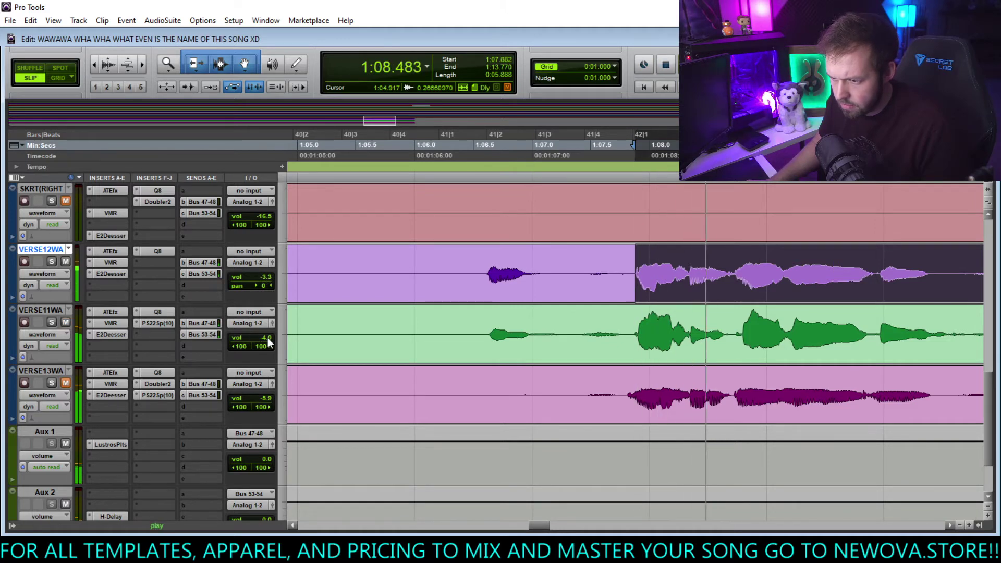
left_click_drag(268, 339, 267, 335)
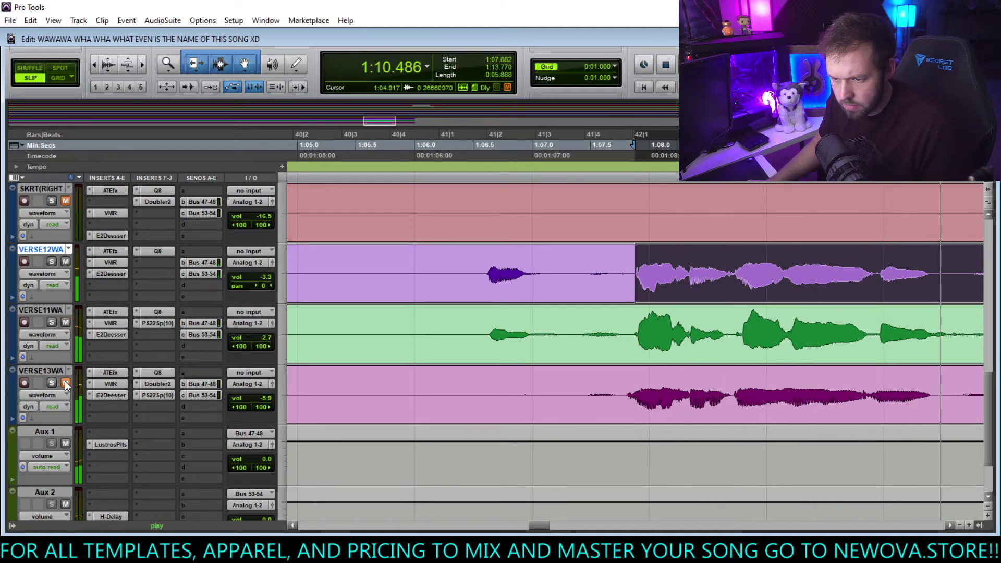
left_click_drag(267, 402, 267, 407)
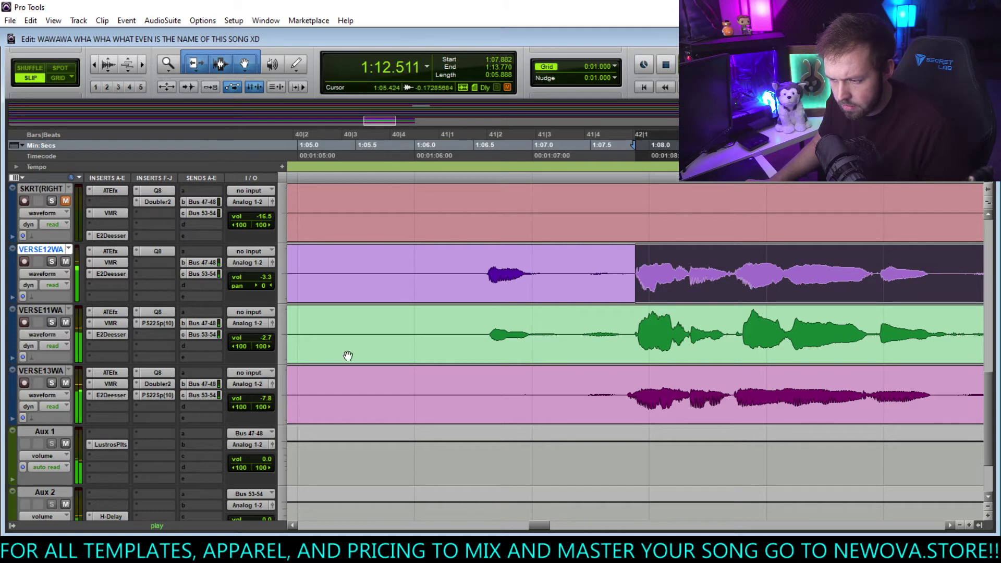
key("space")
key("space")
Solo VERSE13, adjust its Bus 47-48 and Bus 53-54 send levels during playback, and close the send window.
left_click(52, 384)
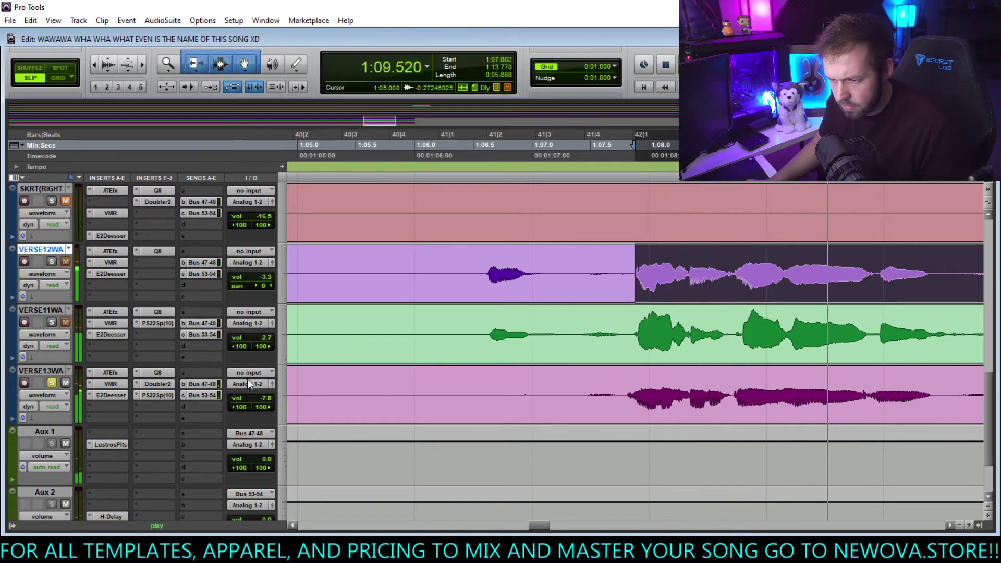
left_click(201, 383)
left_click_drag(250, 337, 250, 351)
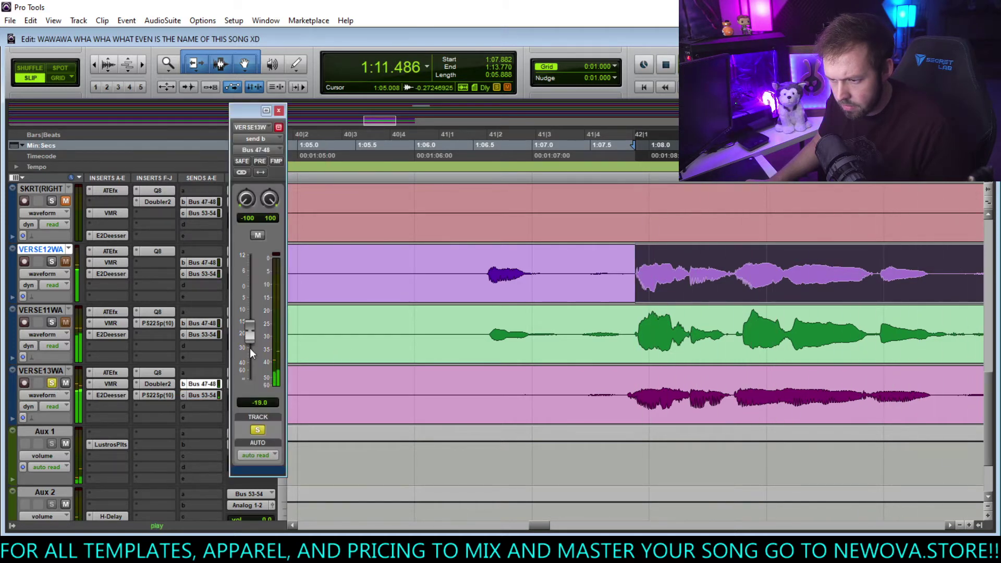
left_click(215, 395)
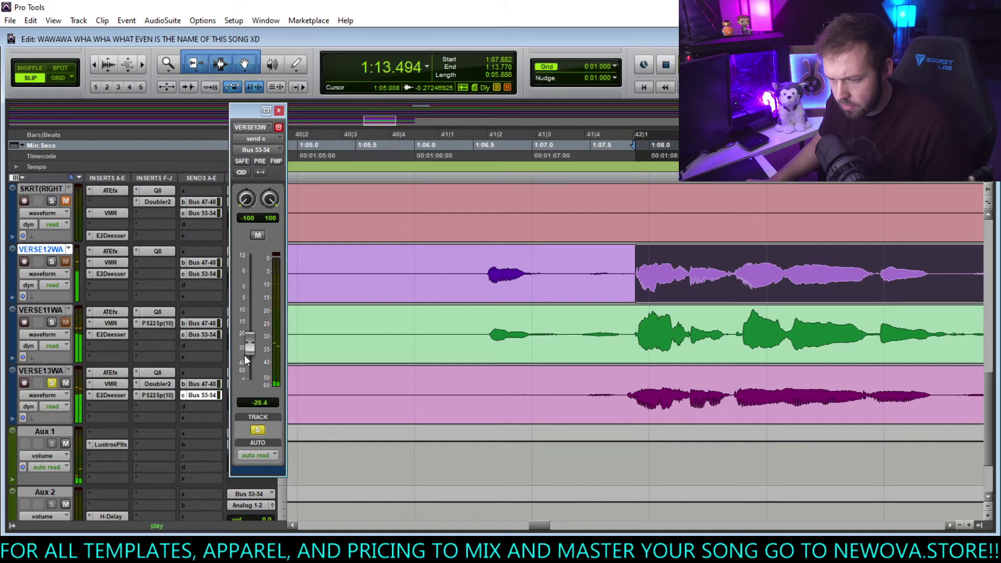
left_click_drag(247, 360, 248, 340)
key("Escape")
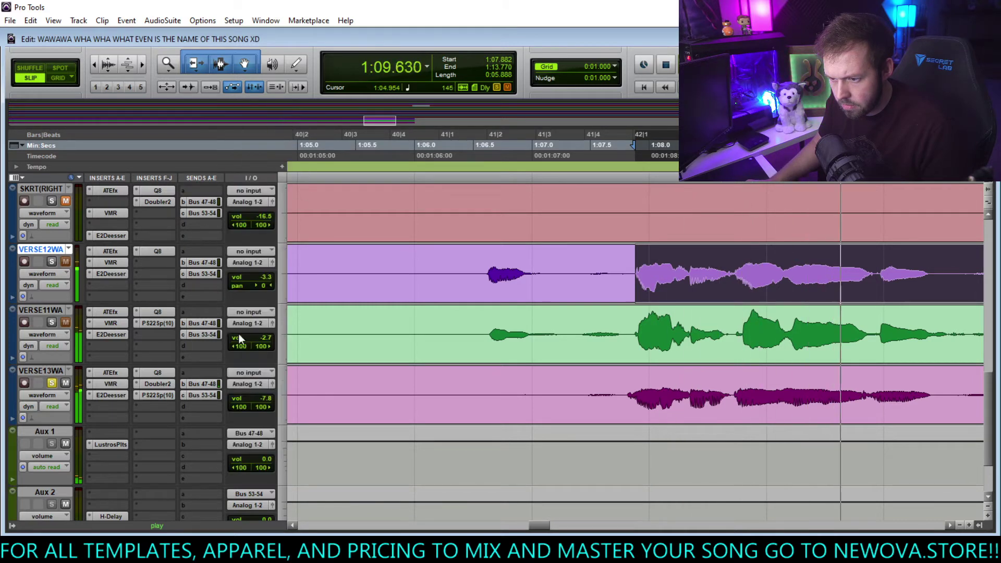
Set the FG-S HMF gain in VERSE13's VMR to about +2.4 dB during playback, then unsolo VERSE13 and stop.
left_click(119, 384)
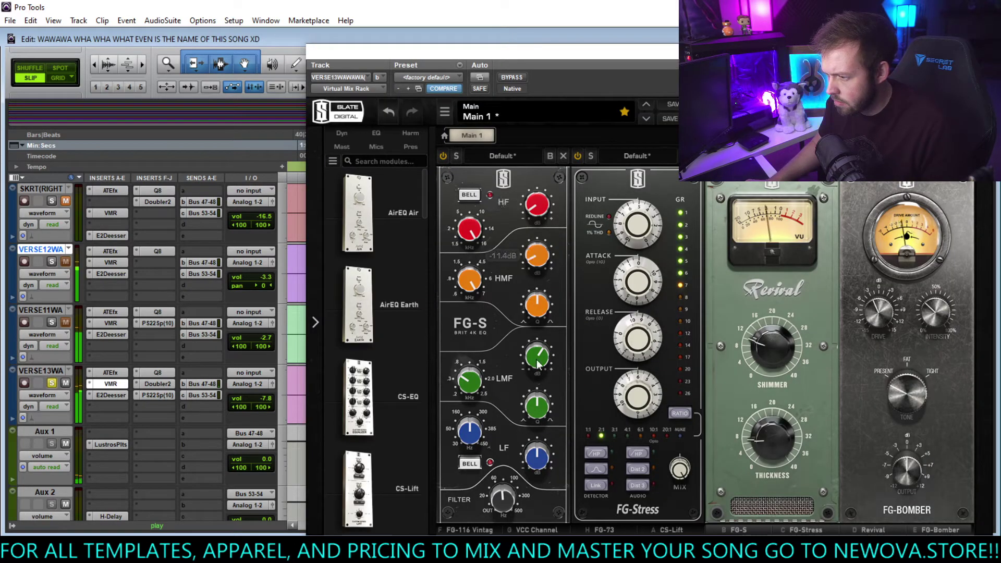
mouse_move(542, 259)
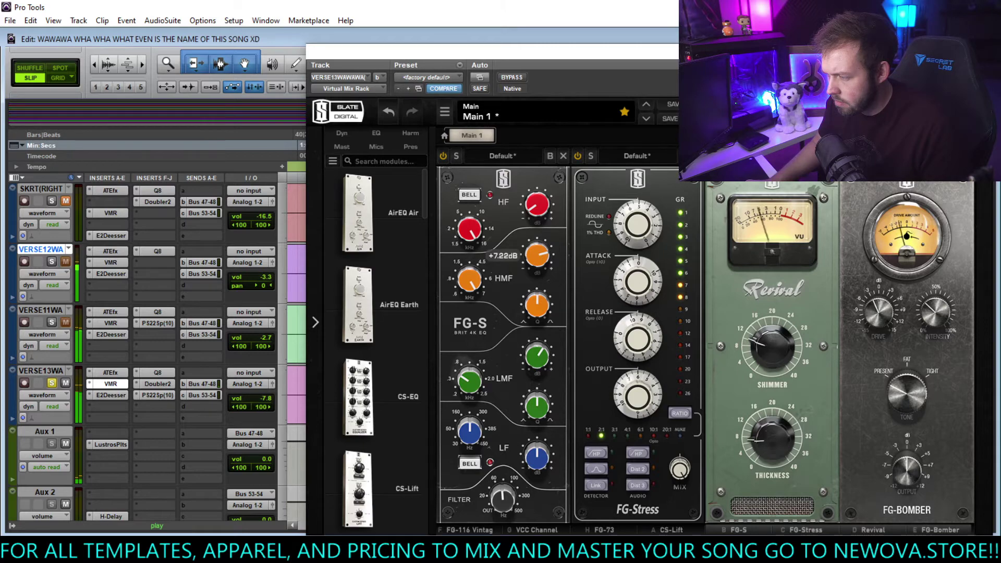
left_click_drag(539, 257, 533, 274)
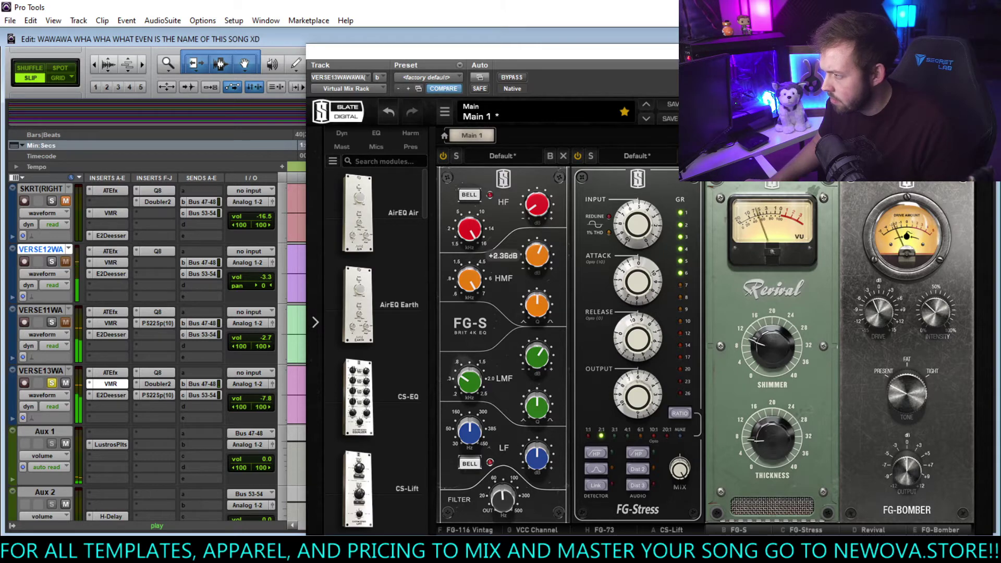
key("ctrl+w")
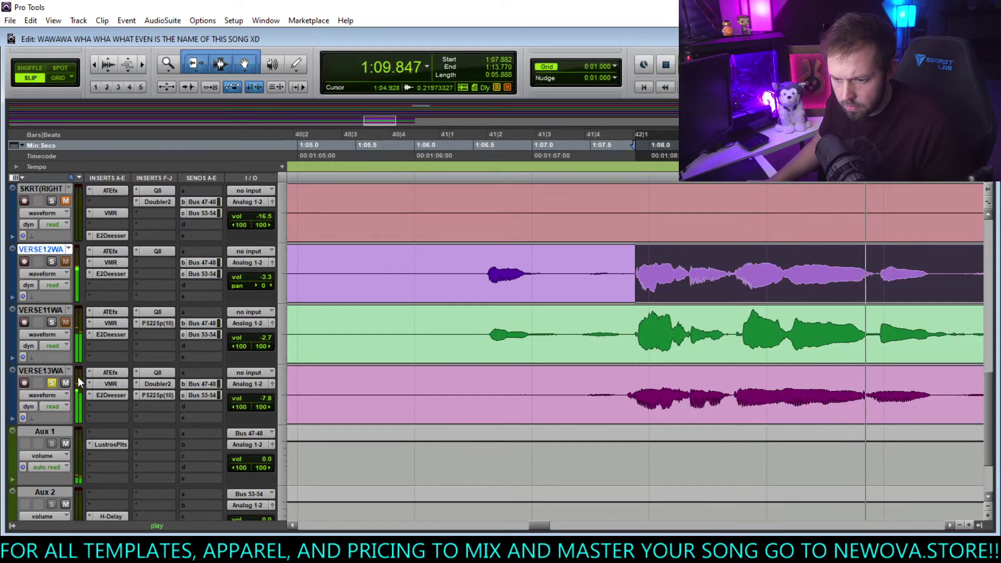
left_click(51, 383)
key("space")
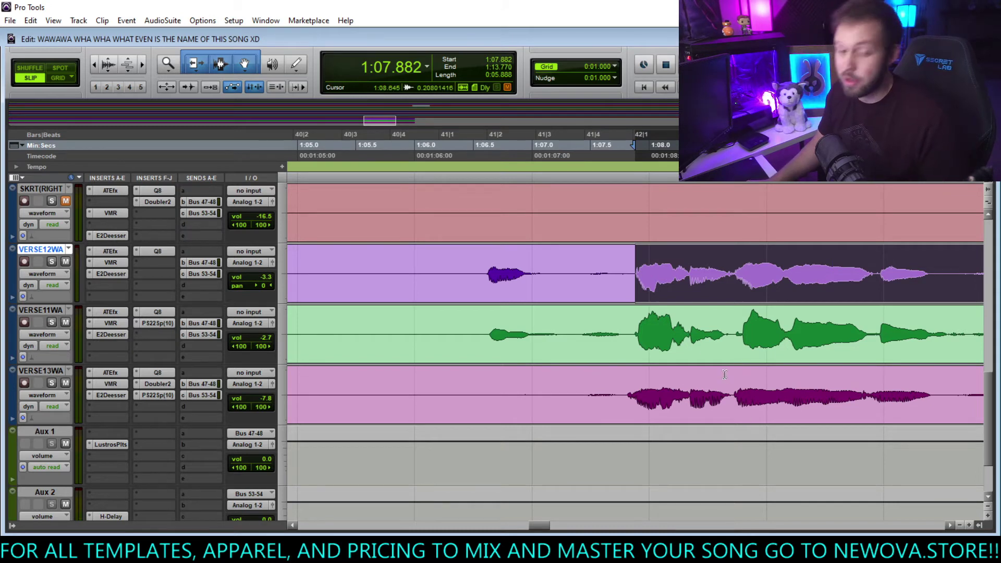
Place the playback start at 1:06.597, just before VERSE11's first sound, and play the verse from there.
left_click(633, 321)
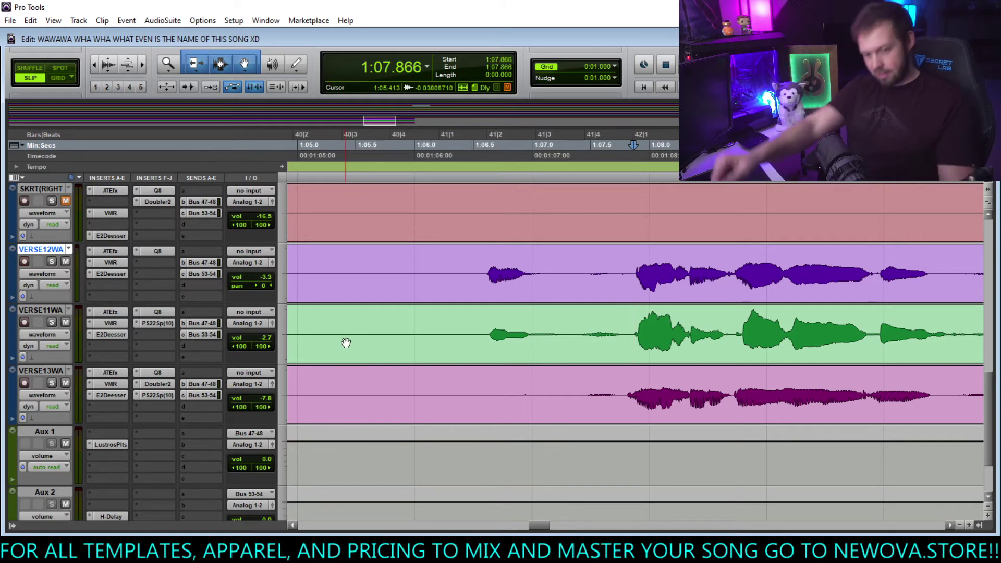
scroll(674, 329, "right", 3)
scroll(674, 329, "left", 4)
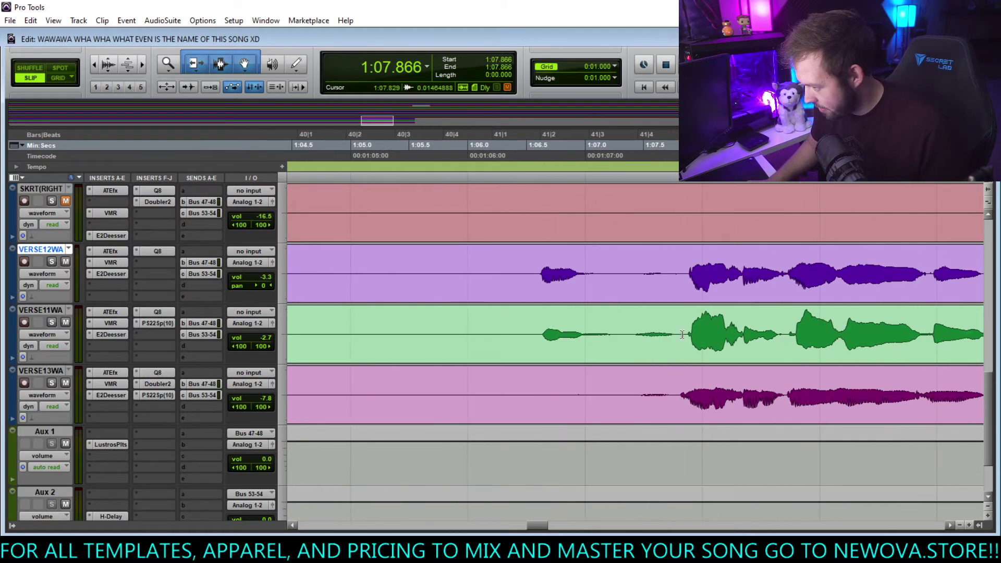
scroll(678, 345, "up", 3)
scroll(690, 367, "down", 3)
scroll(690, 367, "left", 4)
left_click(750, 327)
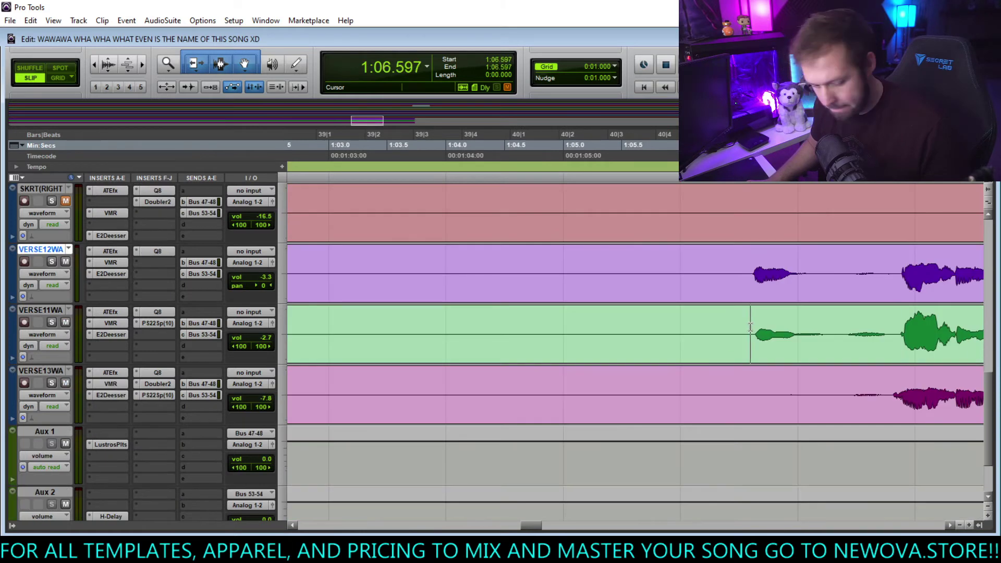
key("space")
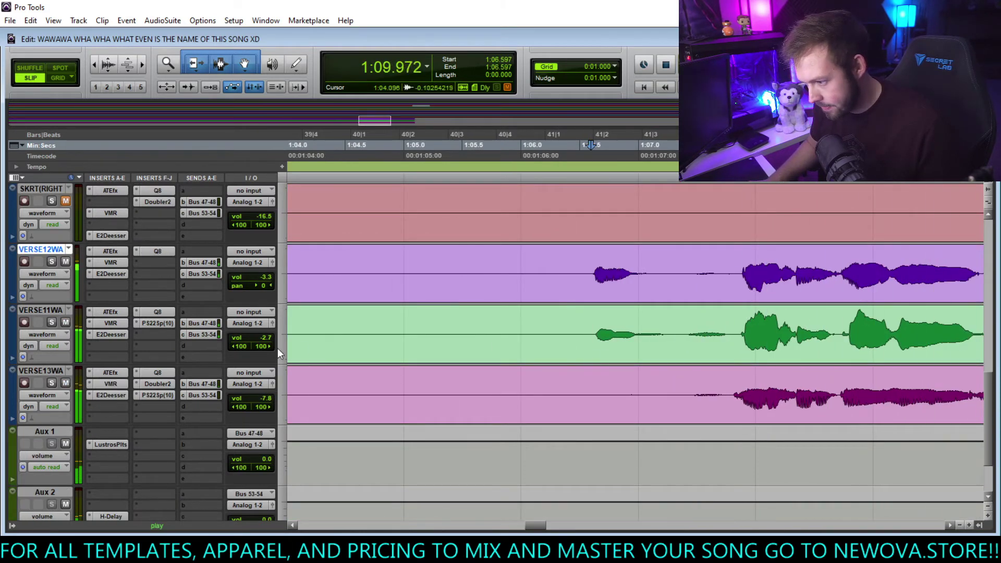
Check VERSE11's PS22 Spread settings, set the track's volume to -4.6, and replay with VERSE12 and VERSE13 muted.
left_click(172, 325)
key("space")
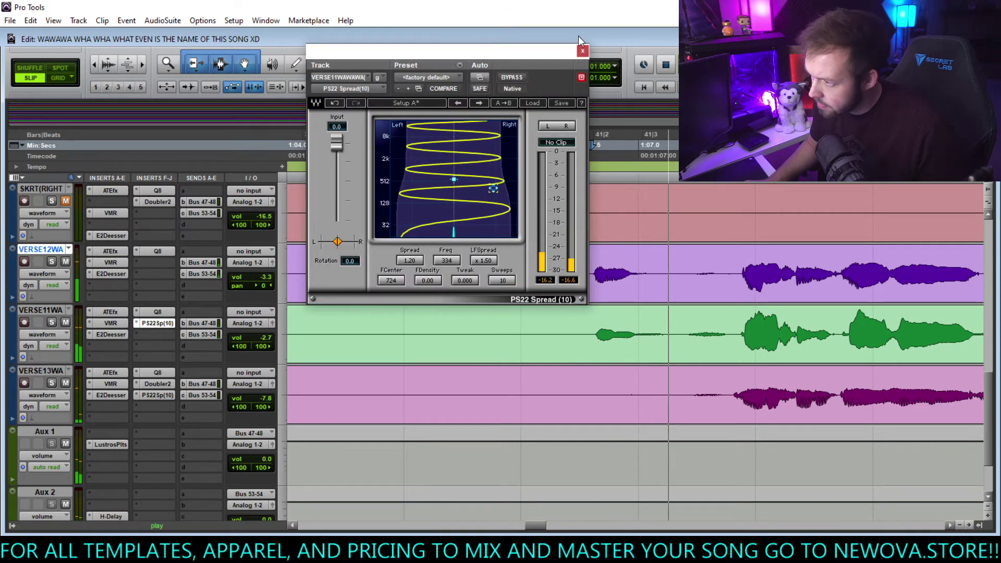
left_click(582, 50)
left_click_drag(265, 336, 264, 337)
key("space")
key("space")
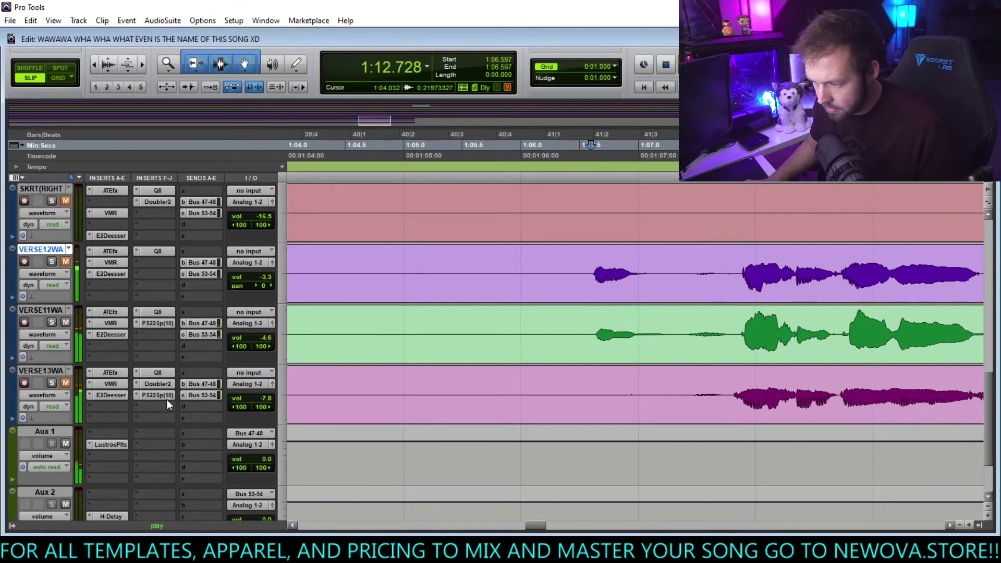
key("space")
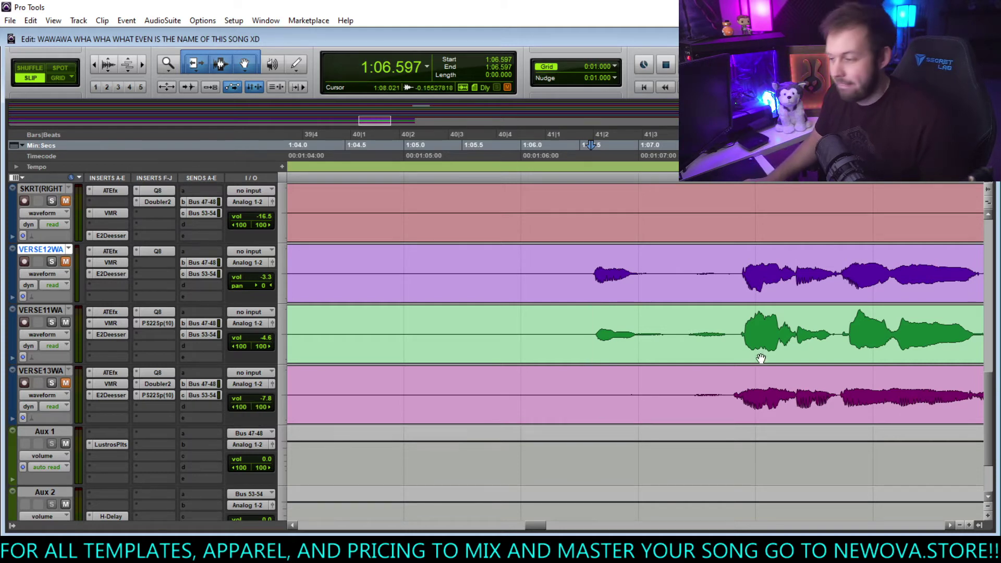
Replay the verse from 1:06.597 and delete the quiet gap between VERSE11's two phrases, from 1:10.549 to about 1:10.72.
key("space")
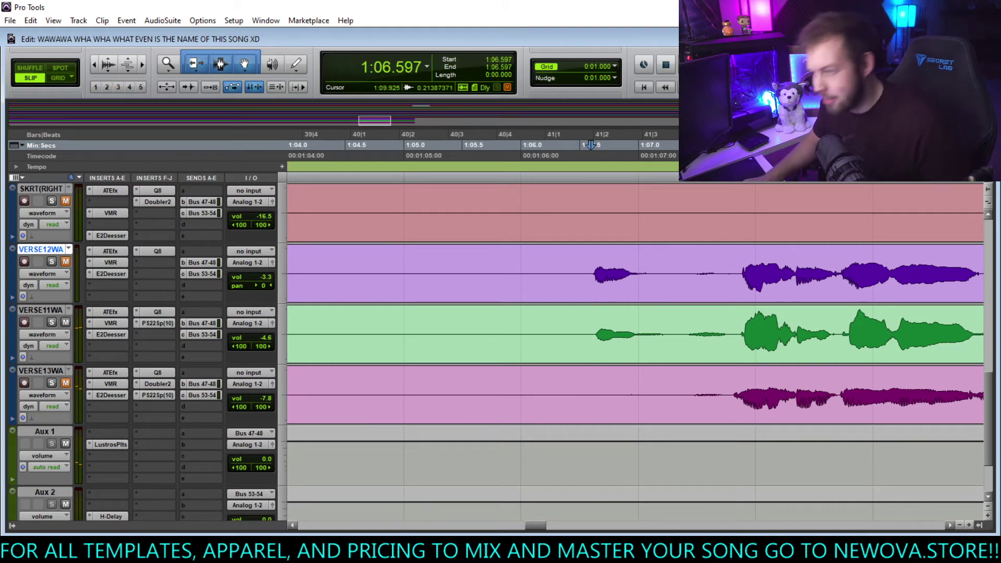
scroll(690, 340, "right", 4)
key("space")
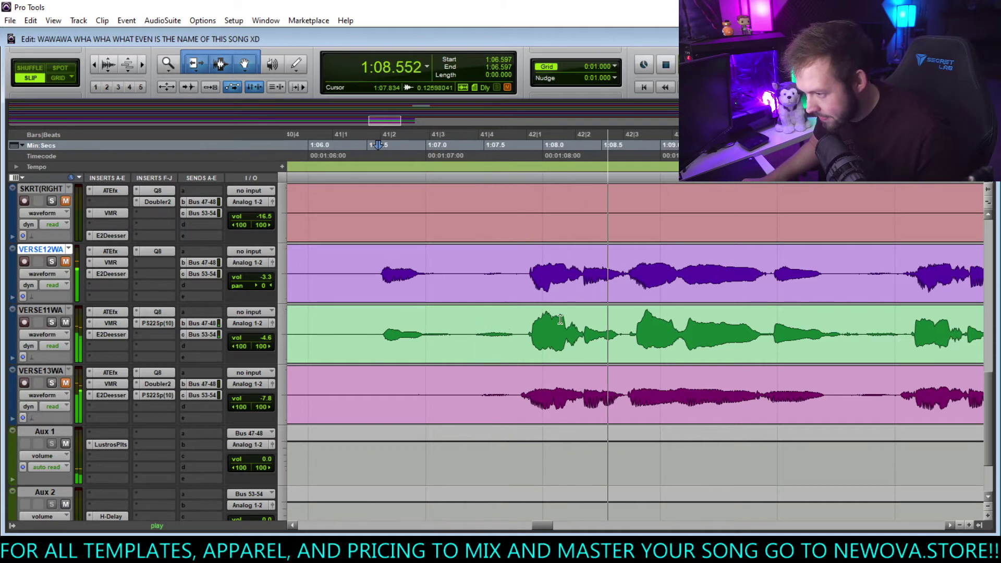
scroll(640, 322, "right", 4)
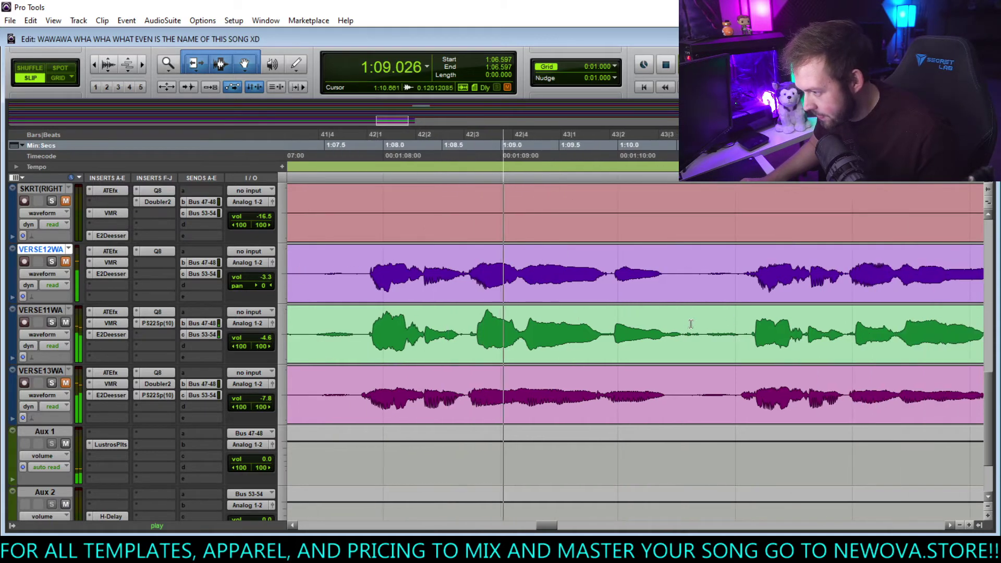
left_click(647, 323)
key("ctrl+bracketright")
key("space")
left_click_drag(599, 325, 633, 323)
key("Delete")
key("ctrl+bracketleft")
key("ctrl+bracketleft")
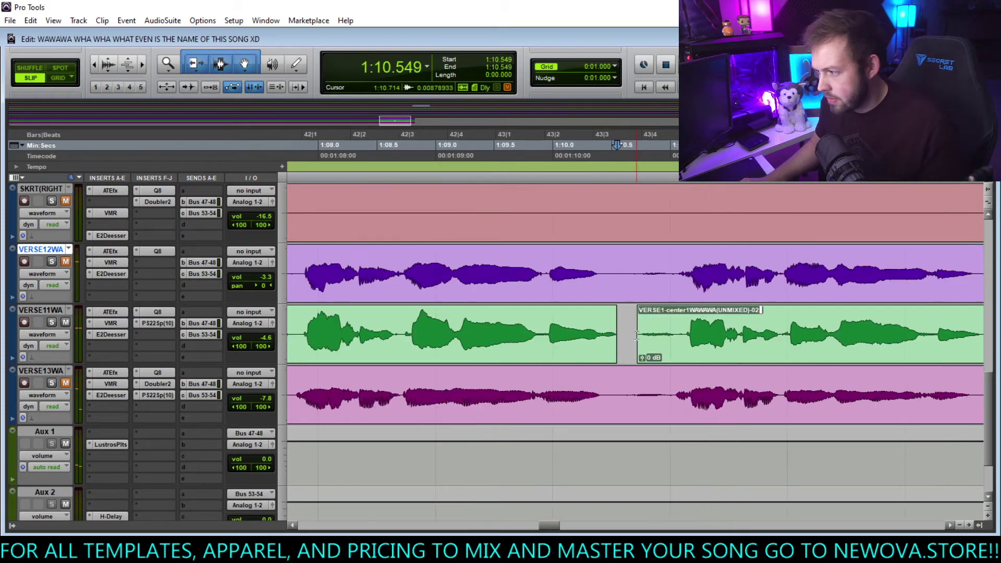
Try extending VERSE11's first clip to 1:10.634 with a fade-out from 1:10.400, replaying from 1:06.400.
left_click(390, 324)
key("space")
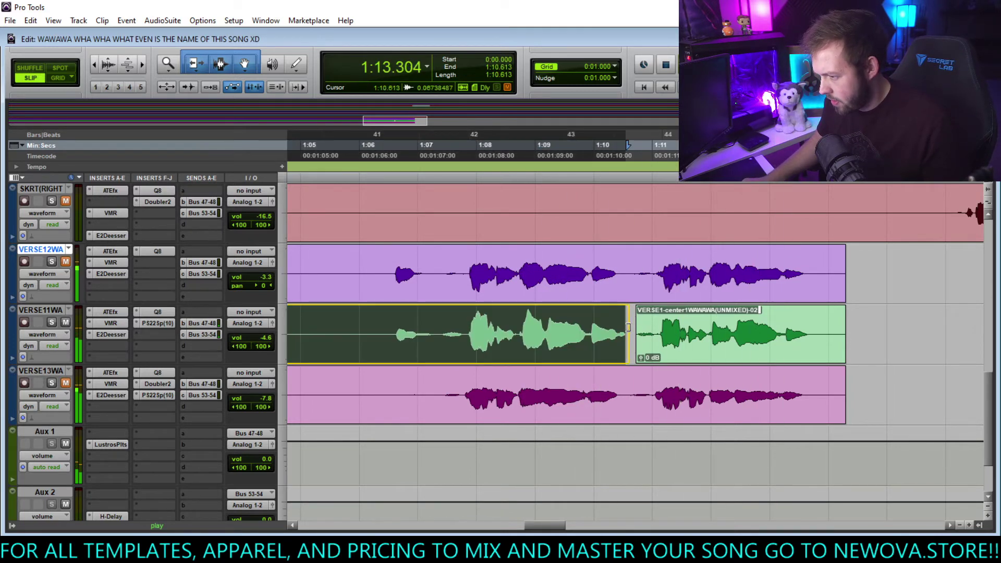
left_click_drag(633, 316, 622, 318)
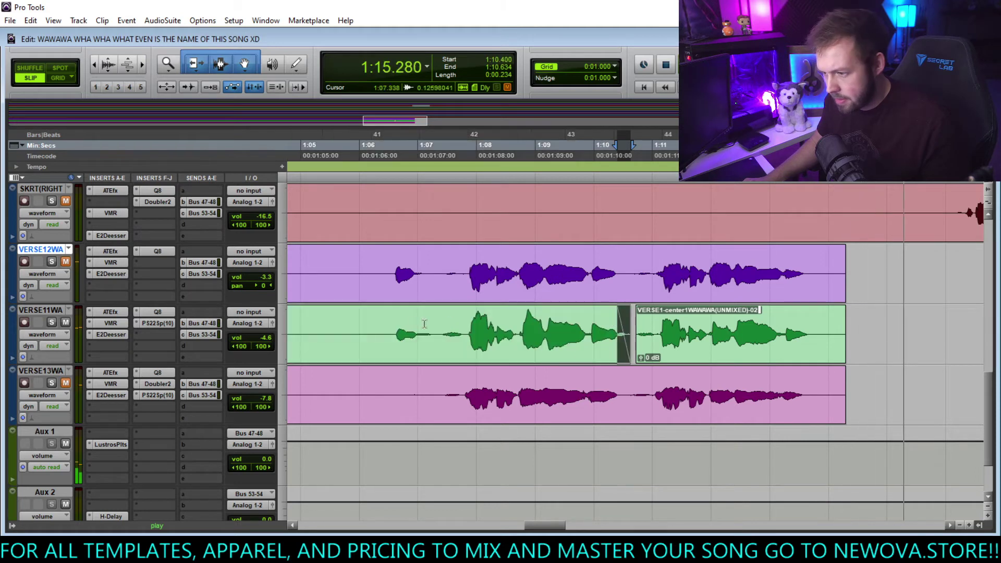
key("space")
left_click(383, 327)
key("space")
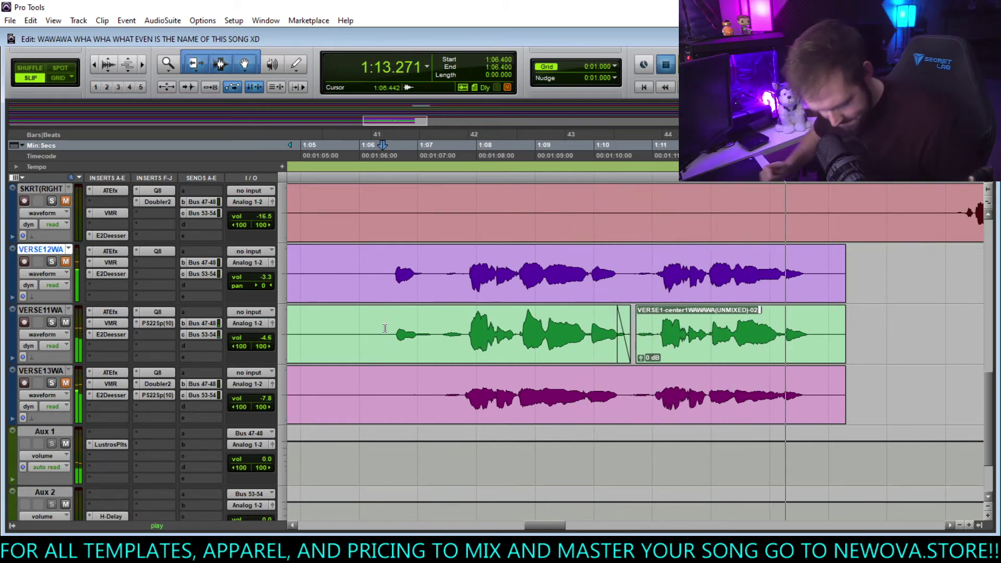
key("space")
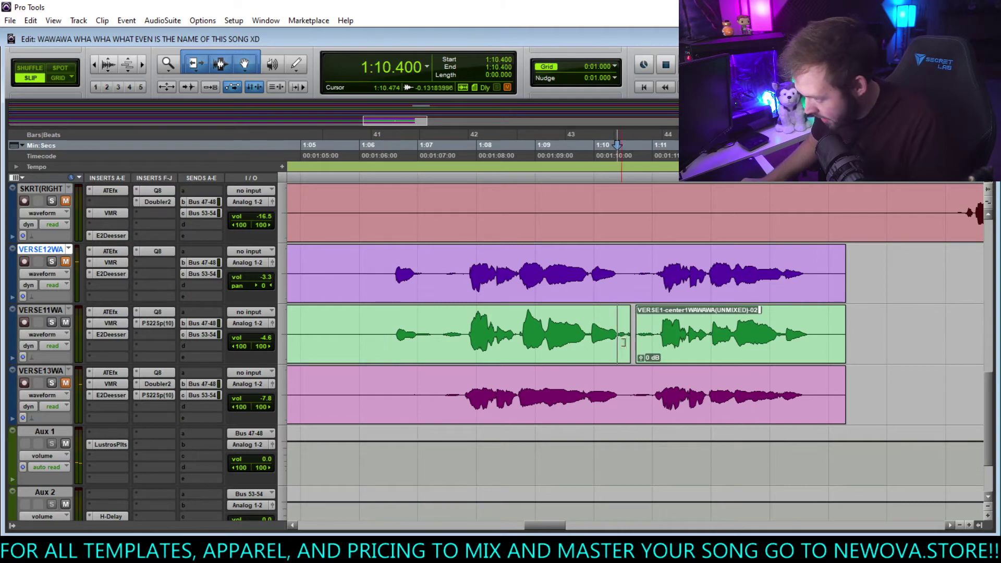
Try a shorter fade-out at the end of VERSE11's first clip, from 1:10.549 to 1:10.634, during playback.
left_click_drag(630, 341, 634, 342)
key("space")
key("alt+space")
key("Escape")
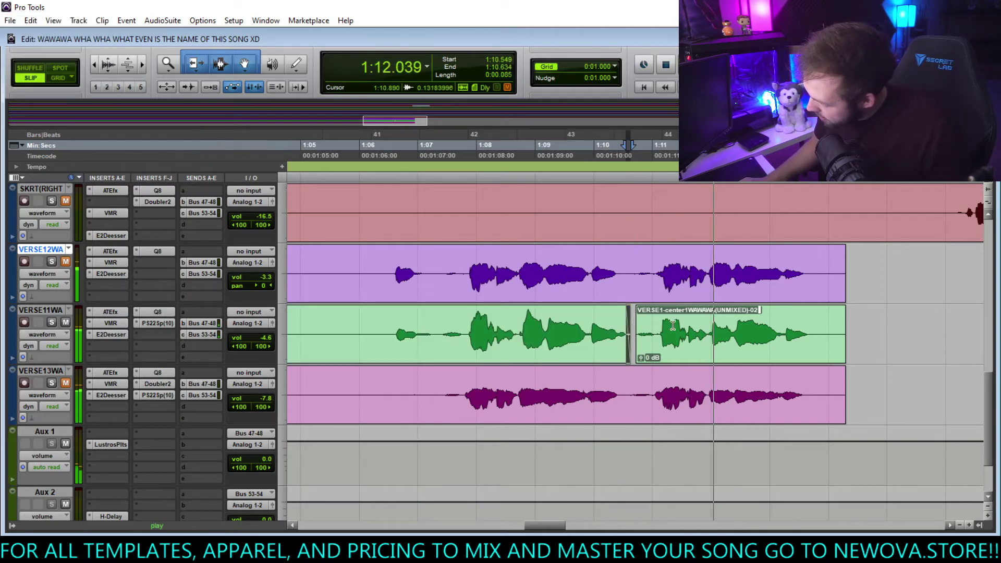
Trim the end of VERSE11's first clip back to 1:10.542, before the breath noise.
key("ctrl+]")
key("ctrl+]")
key("ctrl+]")
key("ctrl+]")
key("ctrl+]")
left_click(786, 332)
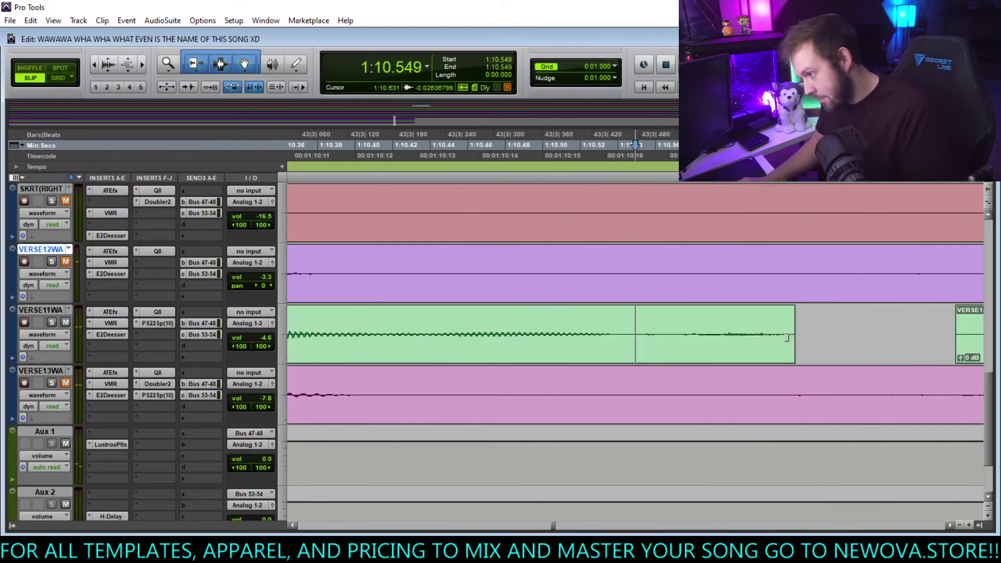
left_click(785, 328)
left_click_drag(628, 317, 620, 319)
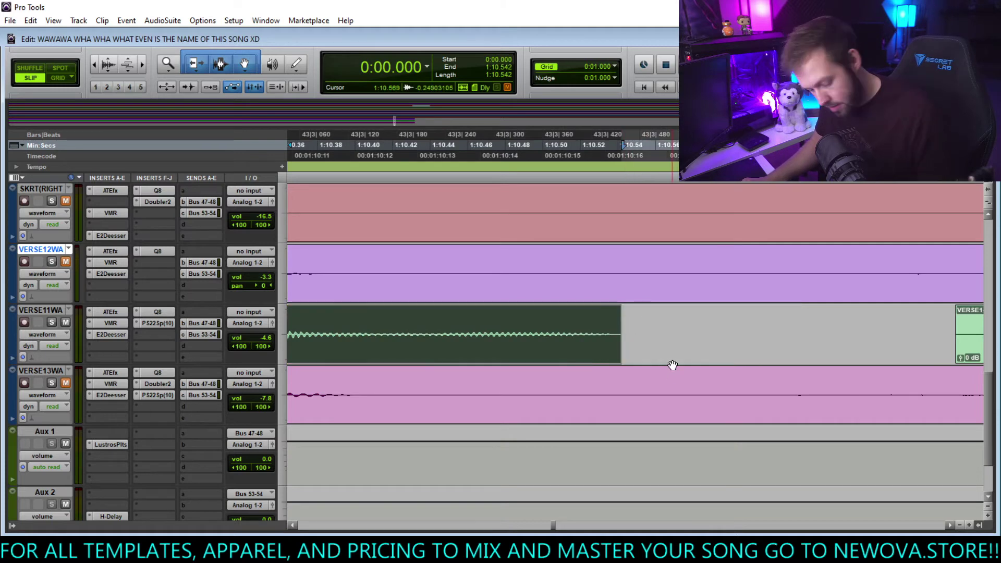
left_click(614, 310)
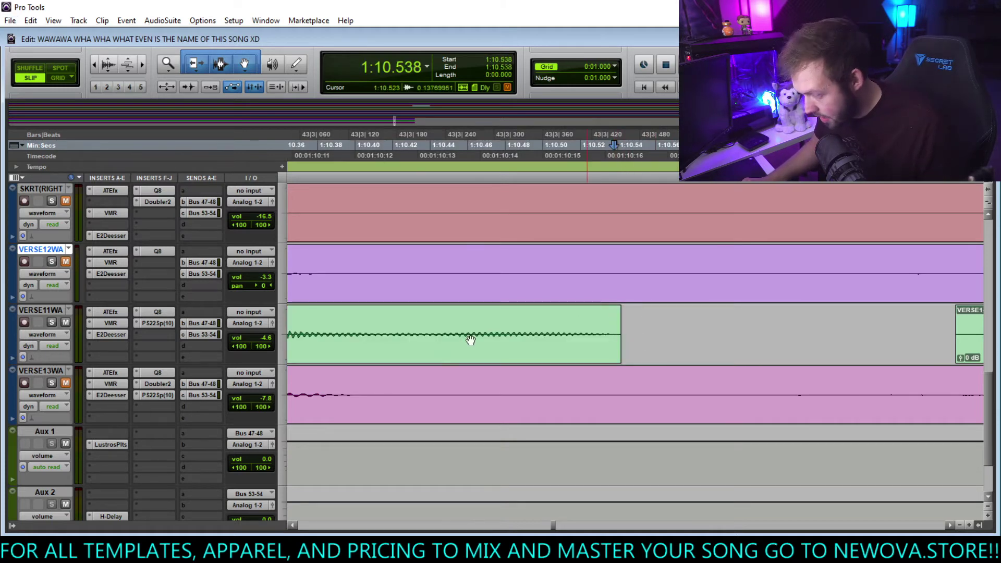
Copy the D3 ExpGate insert from HOK(LEFT) to VERSE11 and play the verse from 1:06.464.
scroll(176, 291, "up", 5)
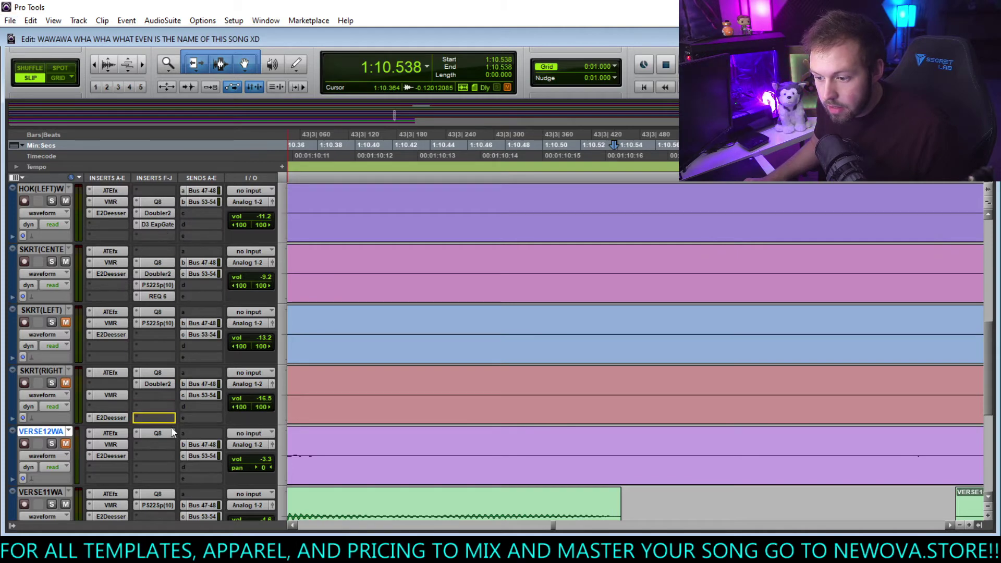
scroll(526, 411, "down", 5)
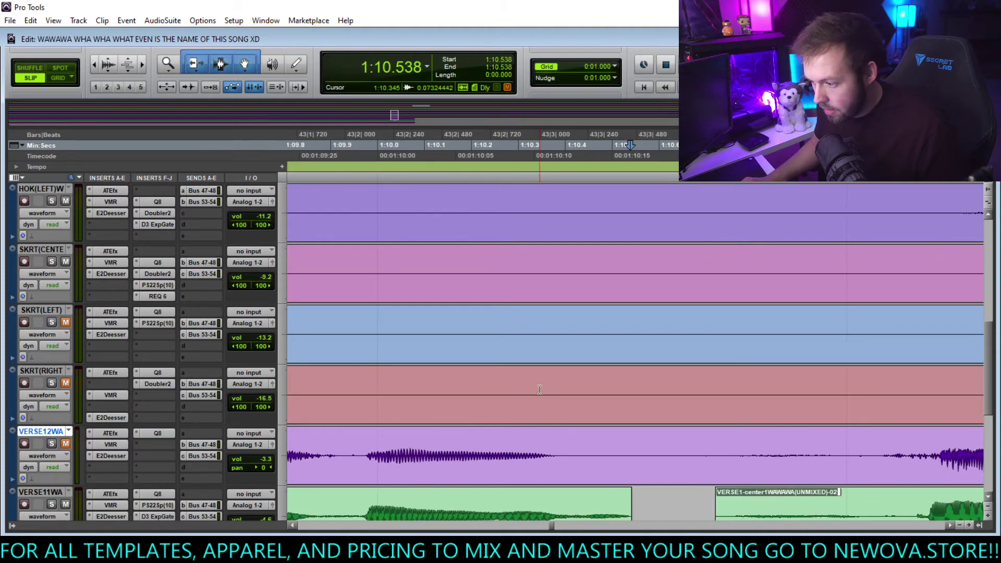
scroll(467, 415, "down", 3)
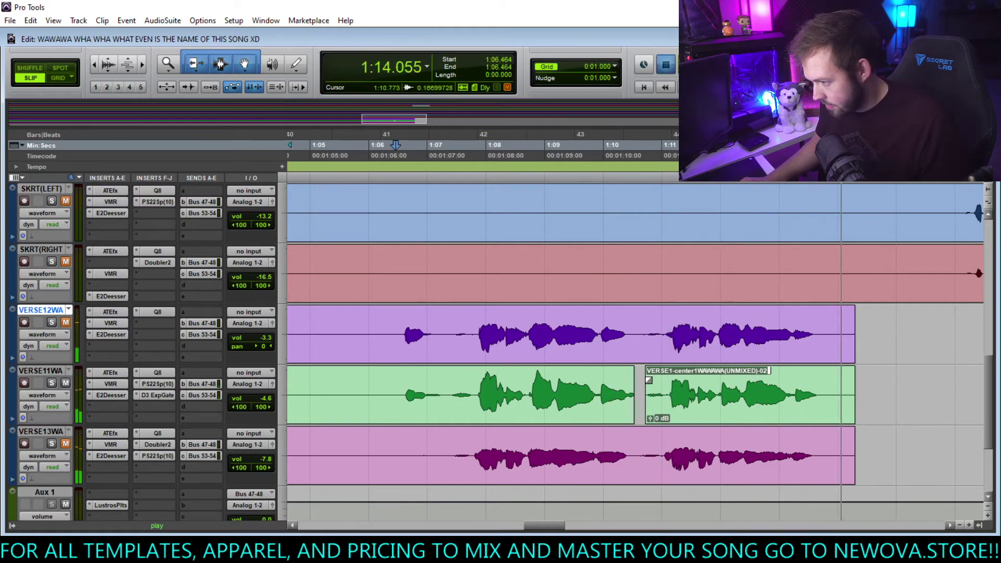
Fade in VERSE11's second clip from 1:10.720 to 1:11.114, fade out its first clip from 1:10.414 to 1:10.542, and replay.
left_click_drag(647, 381, 669, 383)
scroll(639, 399, "up", 4)
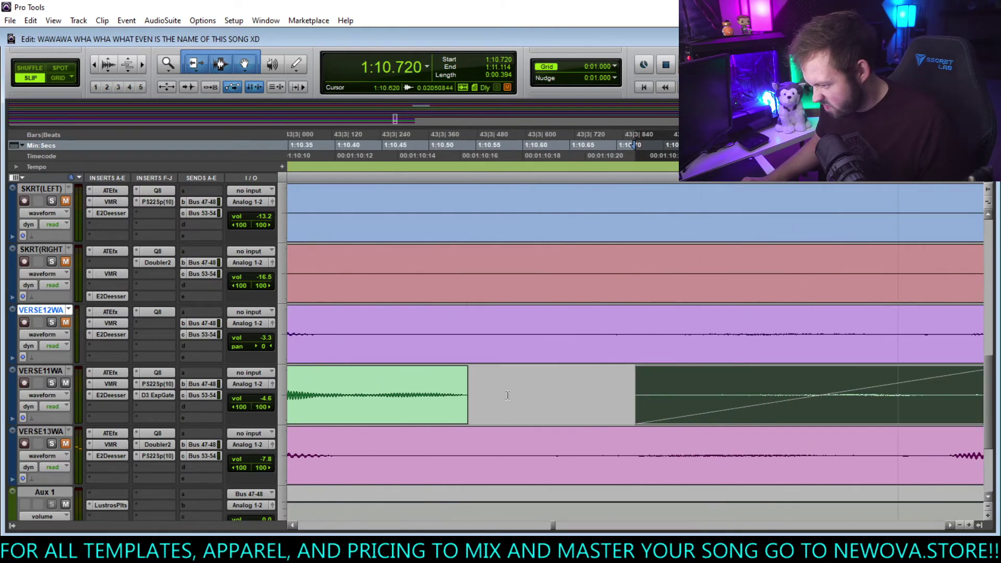
left_click_drag(461, 370, 362, 384)
scroll(362, 384, "down", 4)
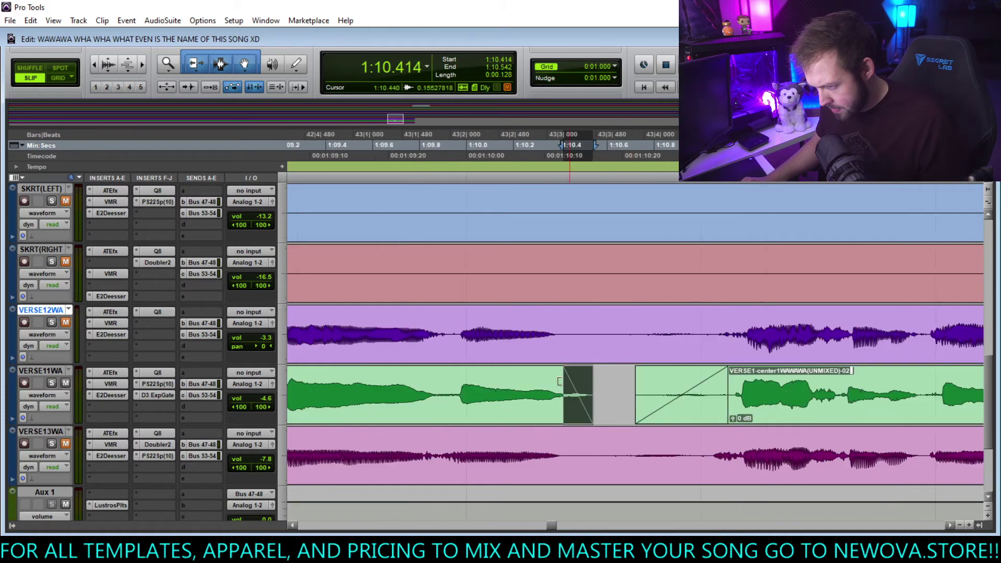
left_click(298, 386)
key("space")
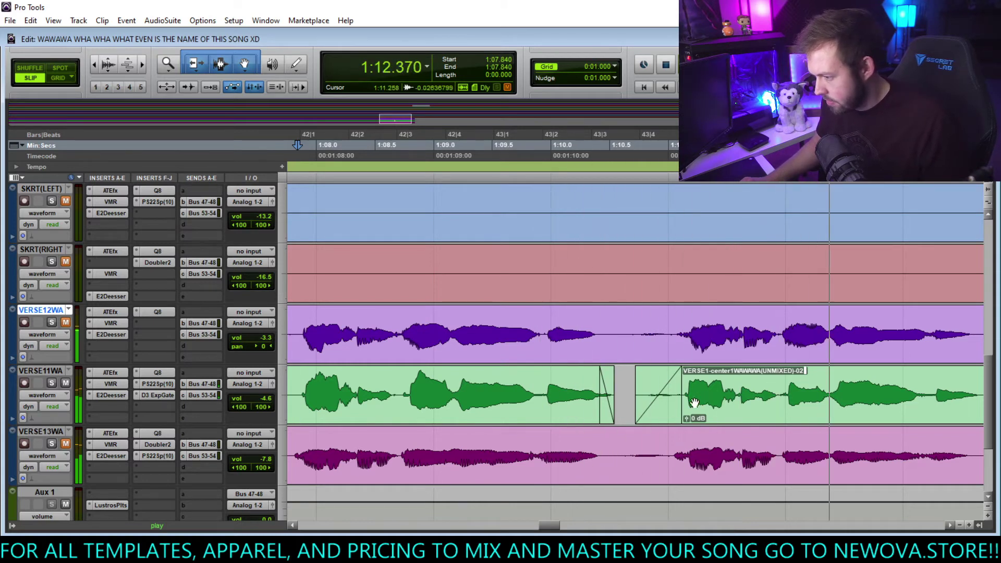
Replace the second VERSE11 clip's fade-in by trimming its start to about 1:11.05 with a shorter fade-in, and replay from 1:08.656.
left_click(659, 412)
key("Delete")
left_click(656, 406)
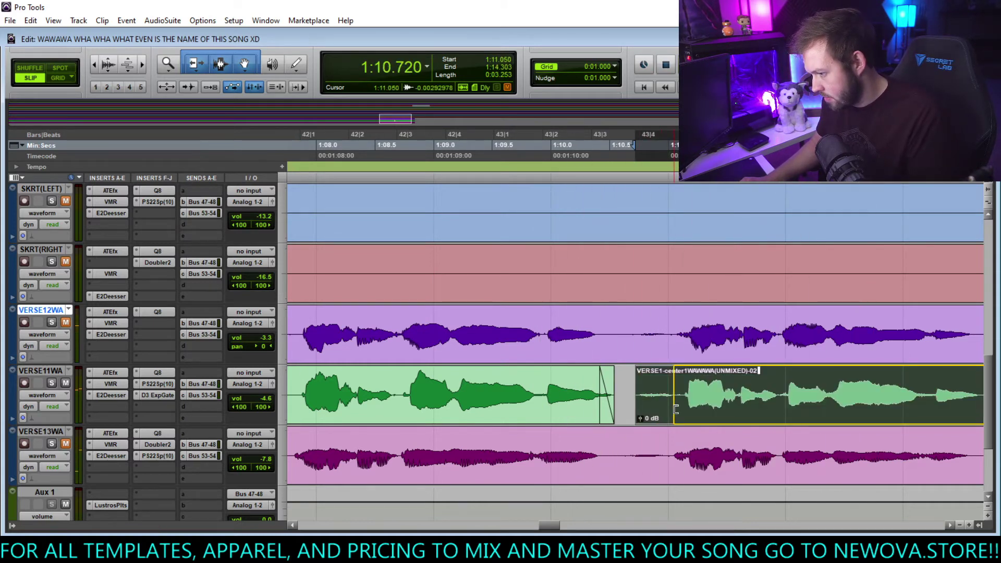
left_click(676, 410)
left_click(395, 389)
key("space")
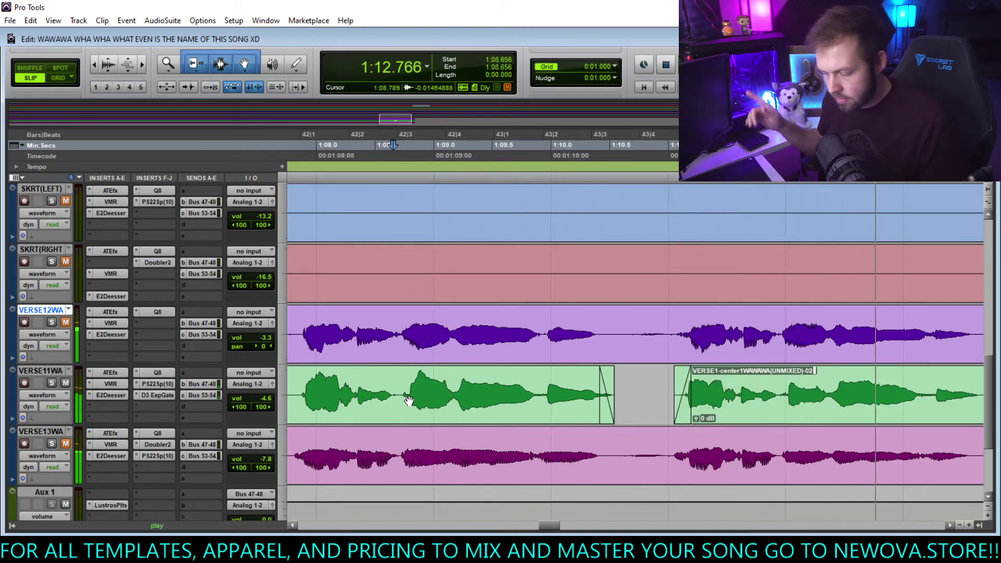
Delete the quiet gap between the phrases on the DOUBLES track, from 1:10.528 to about 1:11.06, and replay from 1:09.530.
scroll(709, 293, "up", 5)
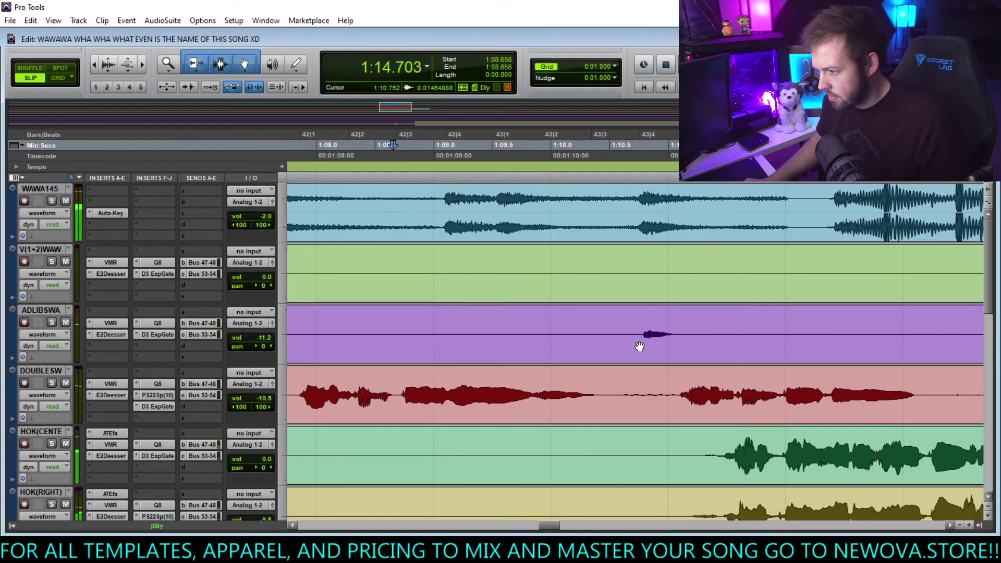
scroll(636, 350, "down", 1)
left_click_drag(613, 322, 670, 321)
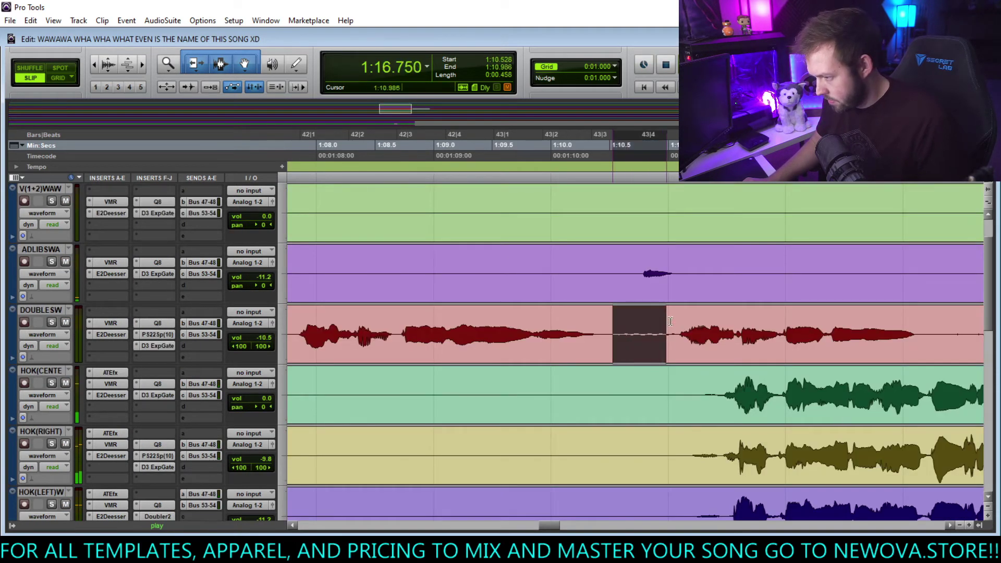
key("Delete")
key("space")
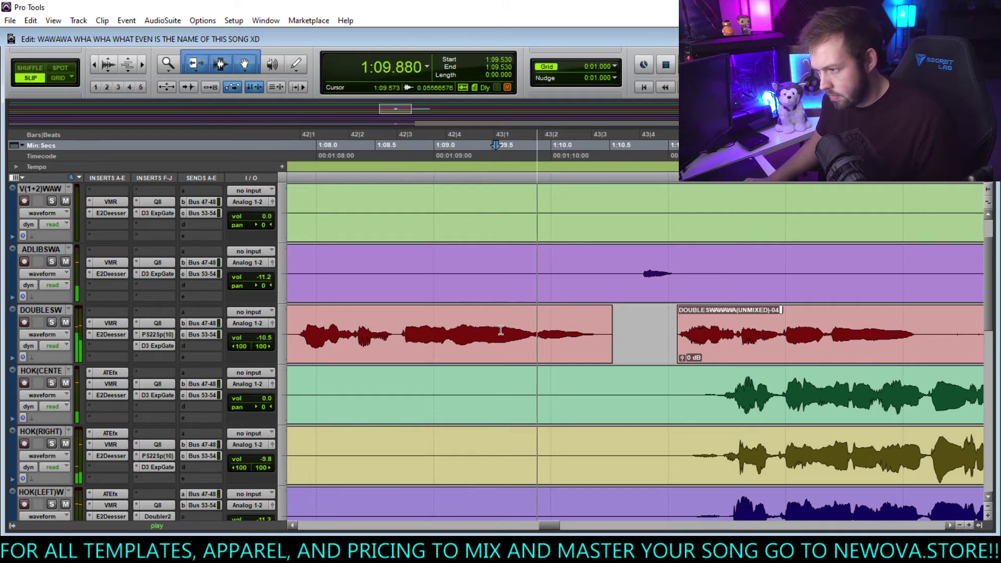
Undo the gap deletion on the DOUBLES track and delete the stretch from about 1:10.0 to 1:11.2 on the ADLIBS track.
key("space")
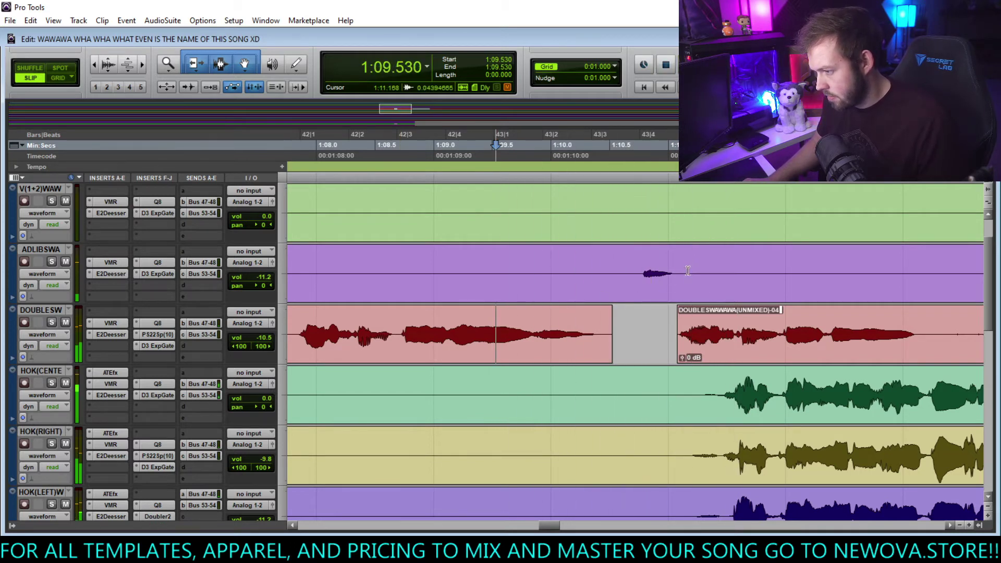
key("ctrl+z")
left_click_drag(694, 276, 551, 276)
key("Delete")
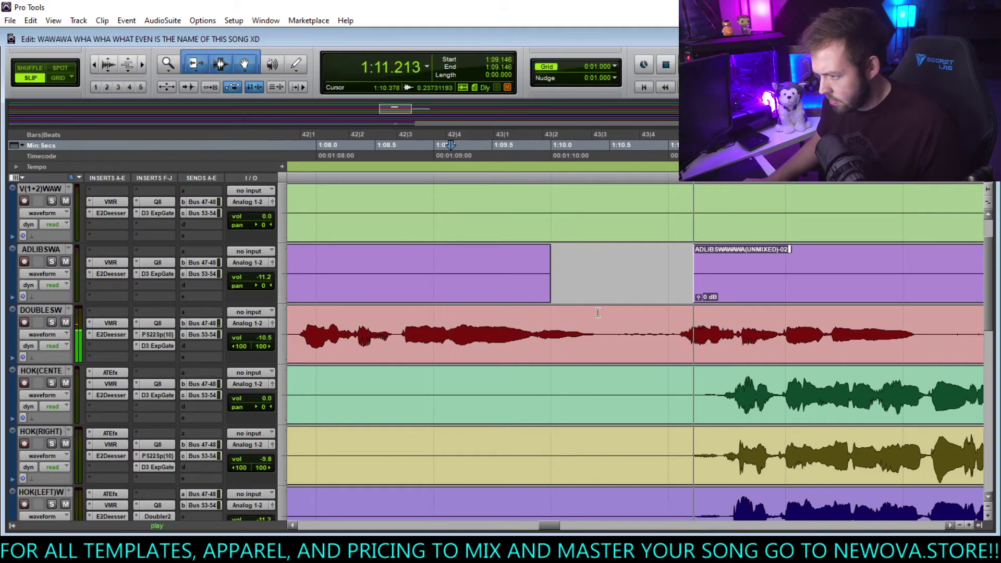
Listen from 1:09.146 through the verse ending and into the hook, following the hook, SKRT and verse tracks.
scroll(597, 313, "down", 3)
key("ctrl+bracketleft")
key("ctrl+bracketleft")
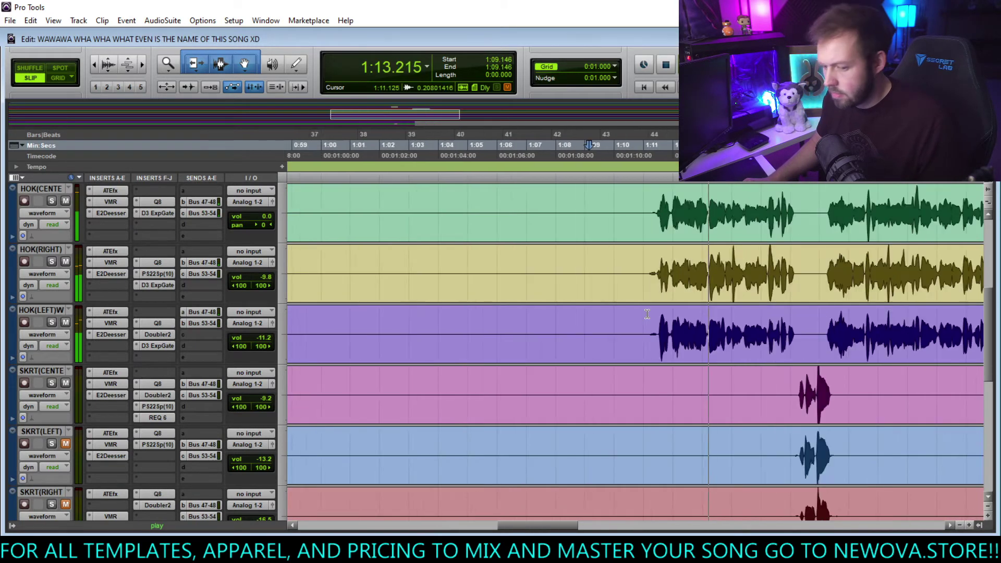
key("ctrl+bracketleft")
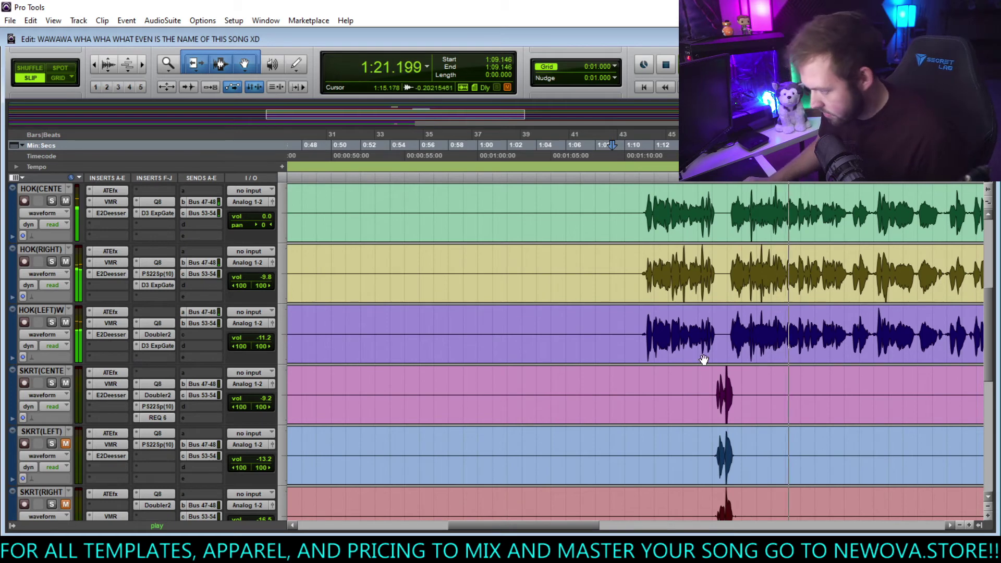
scroll(678, 365, "down", 5)
scroll(623, 381, "left", 3)
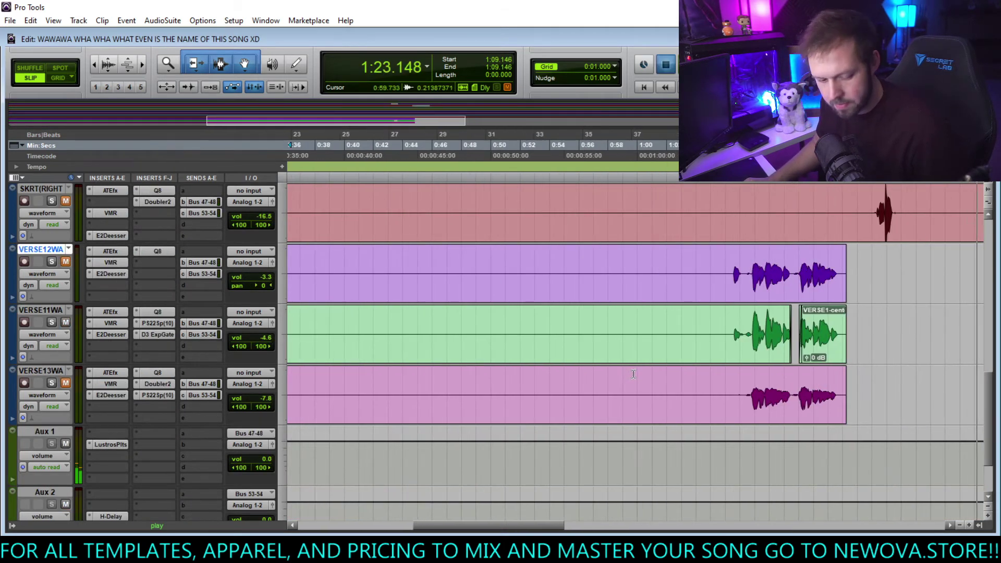
key("space")
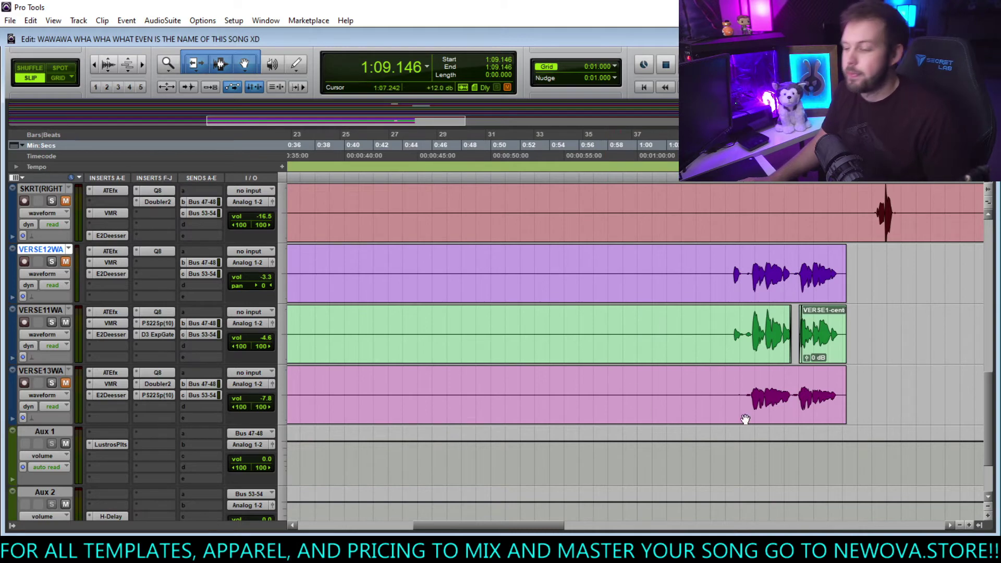
Move the VERSE11 track above VERSE12 in the track order.
scroll(747, 368, "left", 4)
scroll(226, 352, "up", 5)
scroll(156, 375, "down", 5)
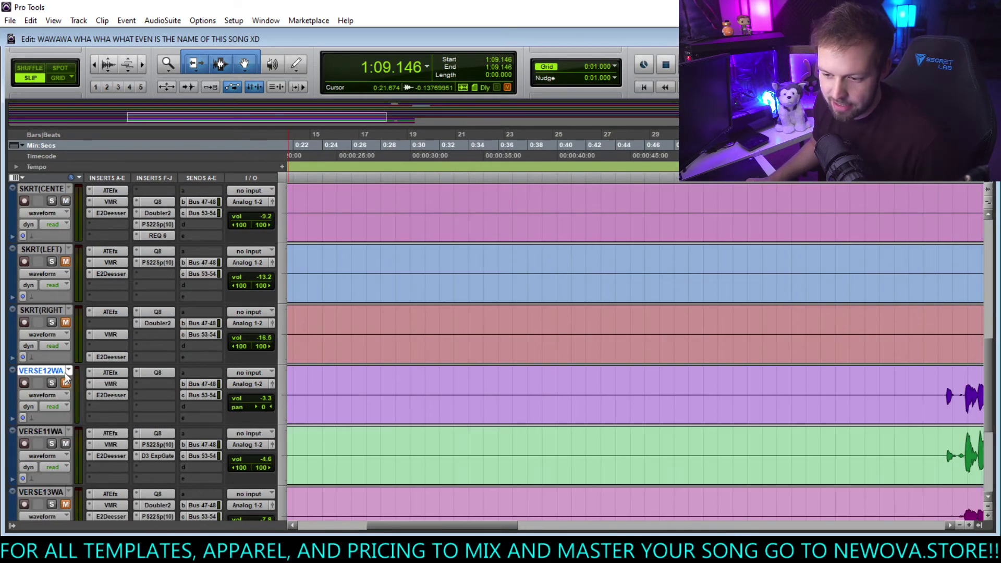
scroll(73, 406, "up", 1)
left_click_drag(54, 369, 78, 300)
scroll(645, 340, "right", 8)
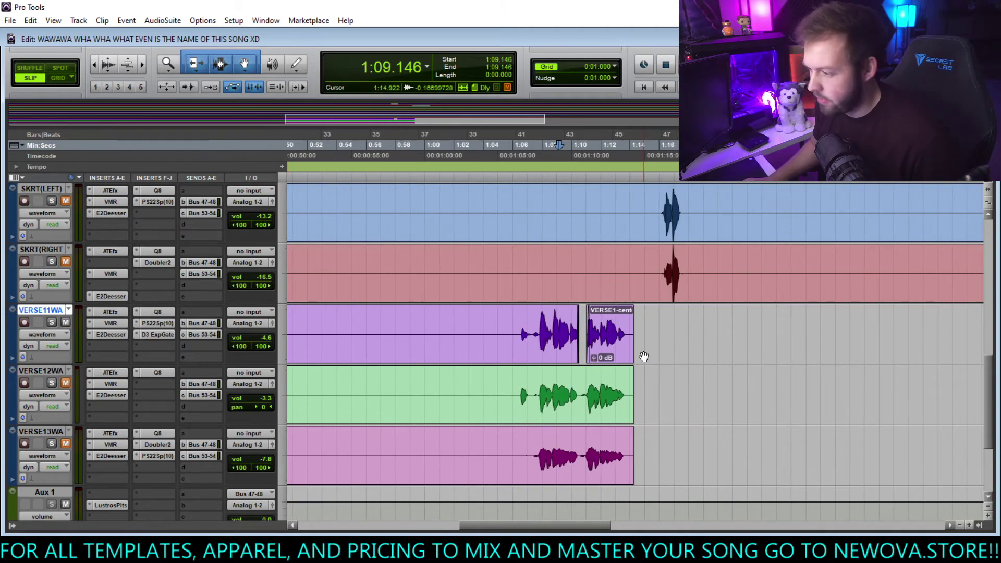
Look over all tracks from the song's beginning to the verse section, placing the edit cursor at 0:11.605 at the first hook.
scroll(665, 369, "left", 15)
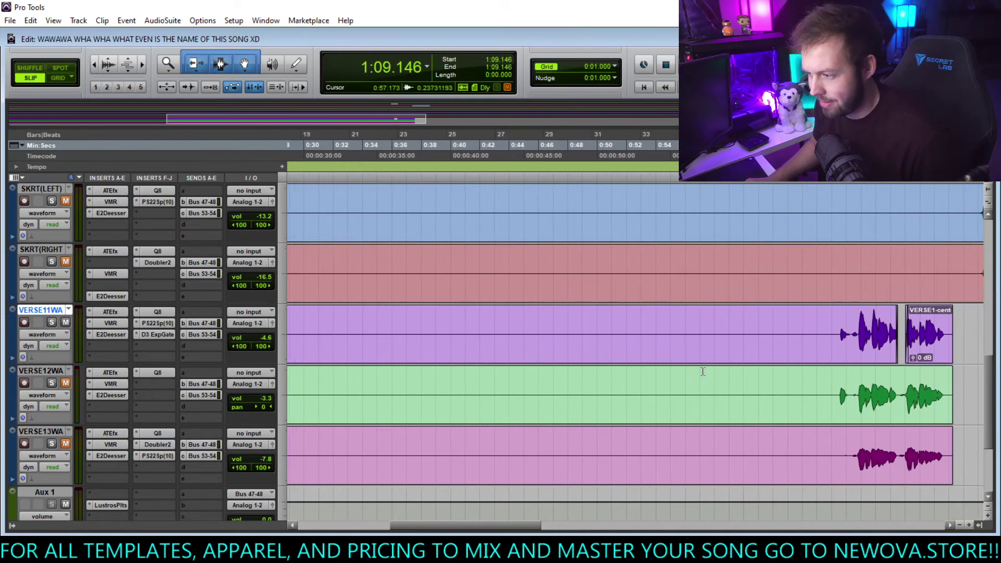
scroll(688, 370, "up", 5)
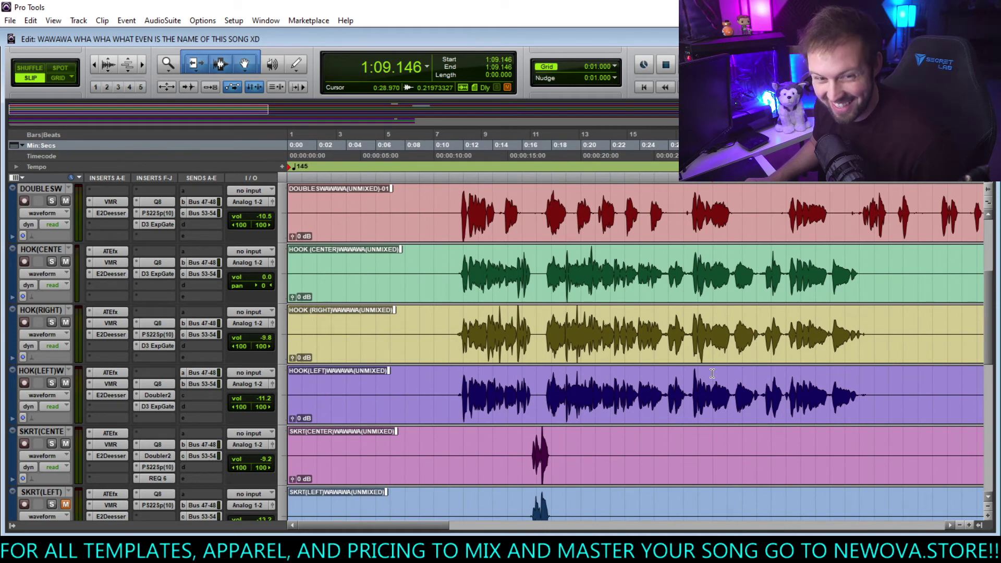
scroll(609, 288, "up", 6)
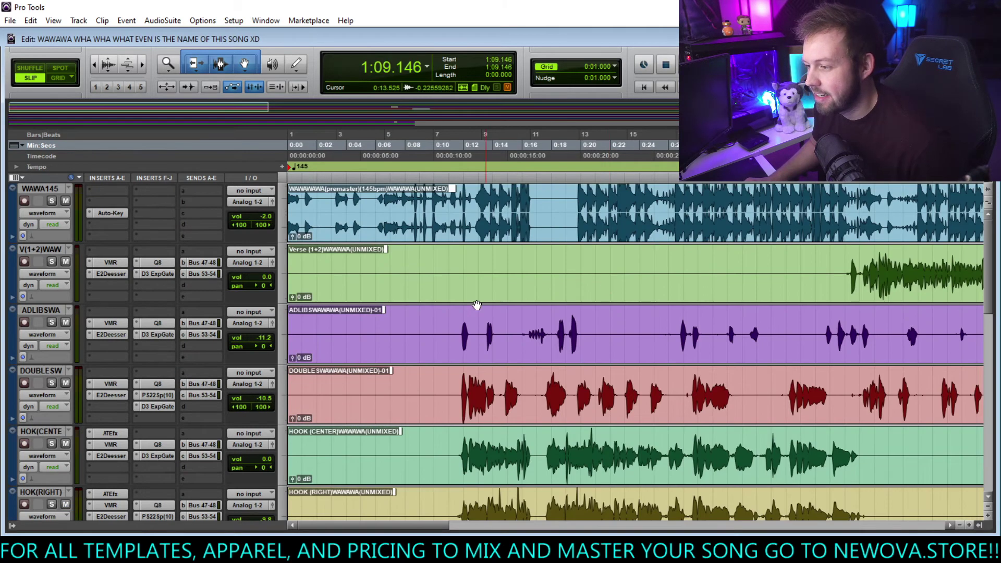
scroll(489, 362, "down", 4)
scroll(740, 355, "right", 12)
scroll(724, 348, "down", 3)
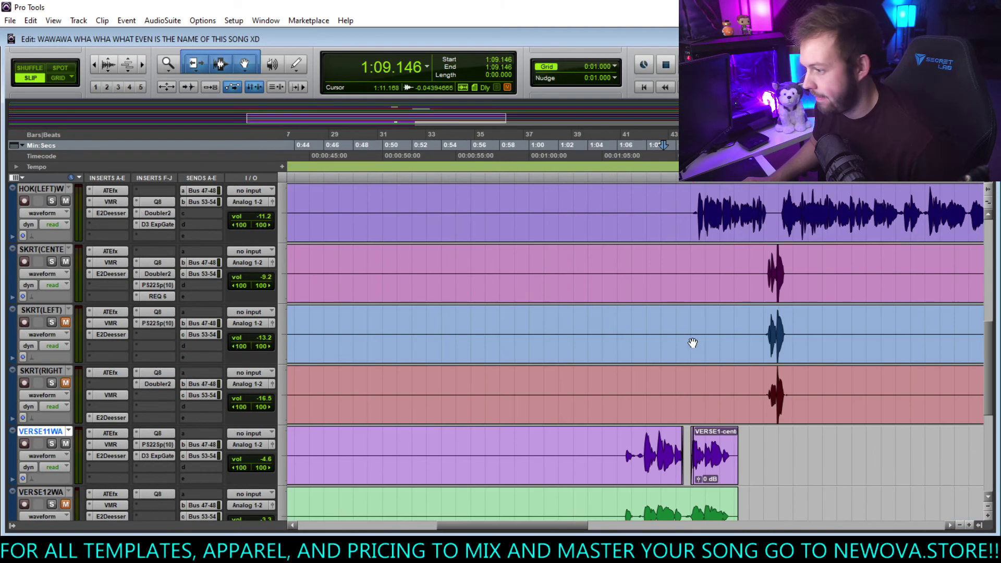
scroll(663, 339, "left", 12)
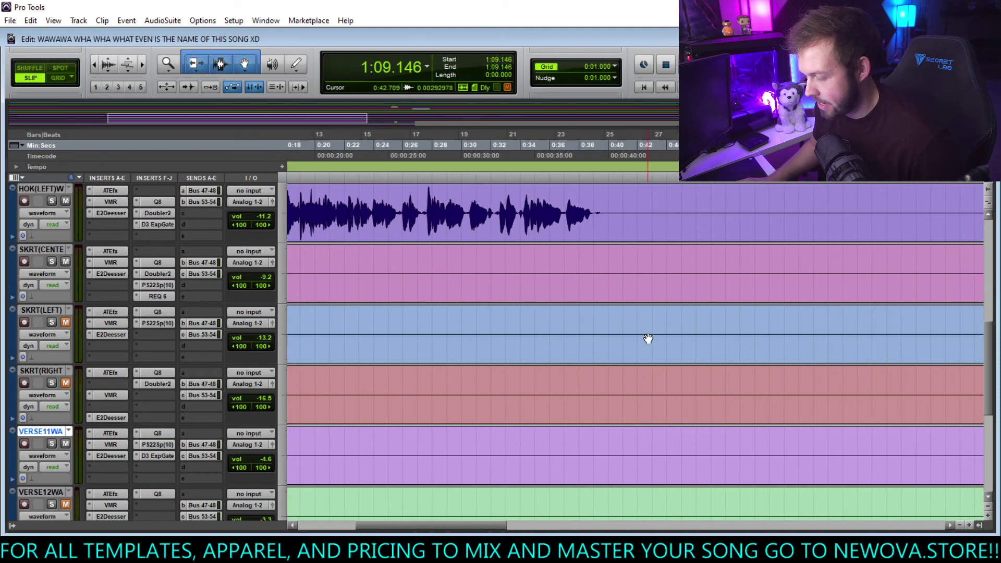
left_click(460, 277)
scroll(678, 296, "up", 6)
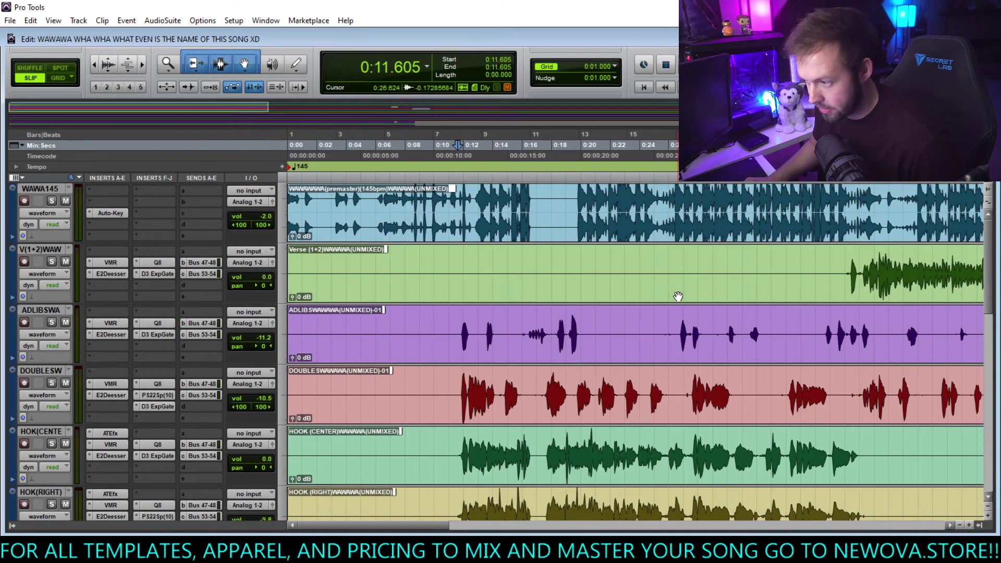
scroll(685, 304, "down", 10)
scroll(681, 323, "up", 6)
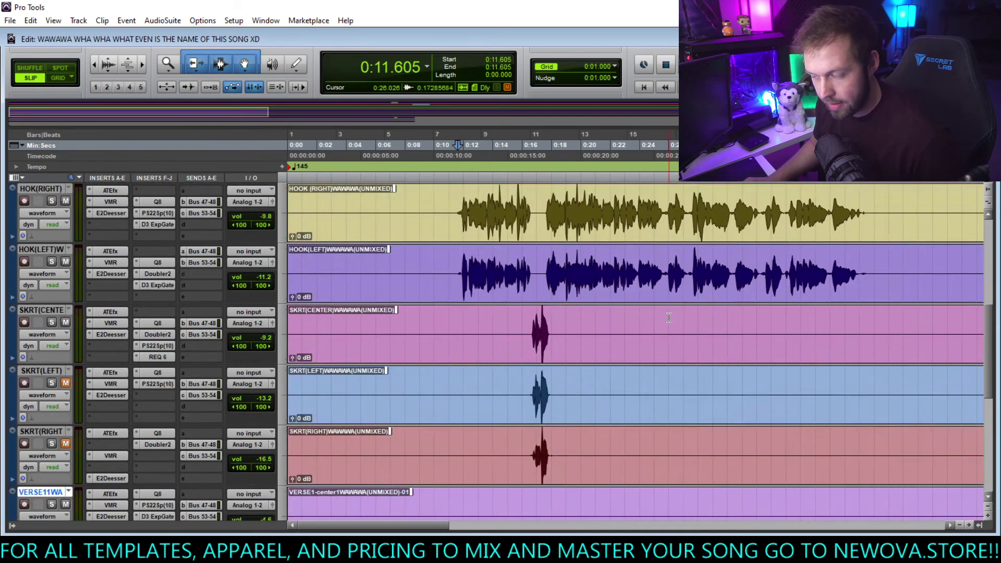
scroll(642, 347, "down", 3)
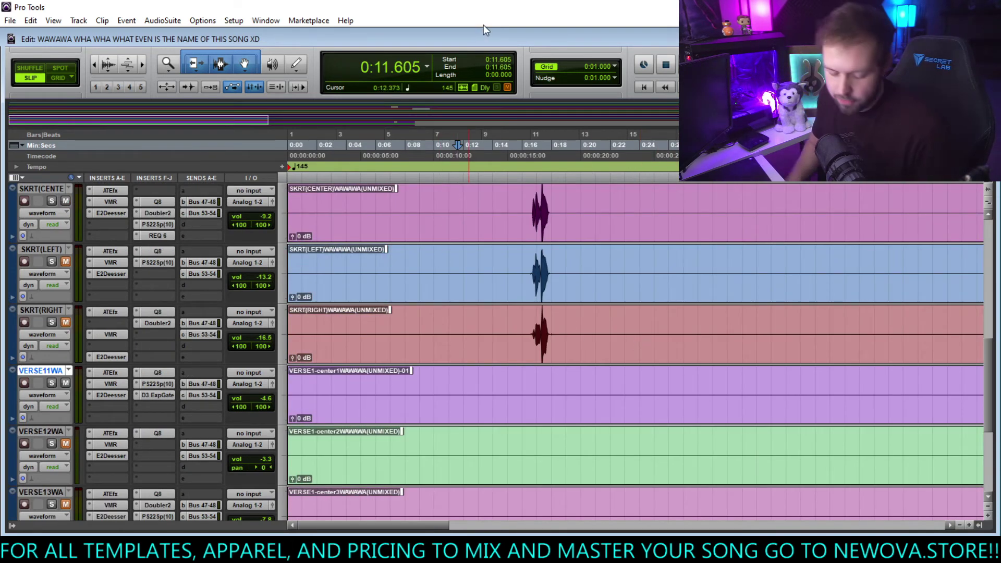
Create one stereo Master Fader track, place it below Aux 2, and return the playhead to the session start.
key("ctrl+shift+n")
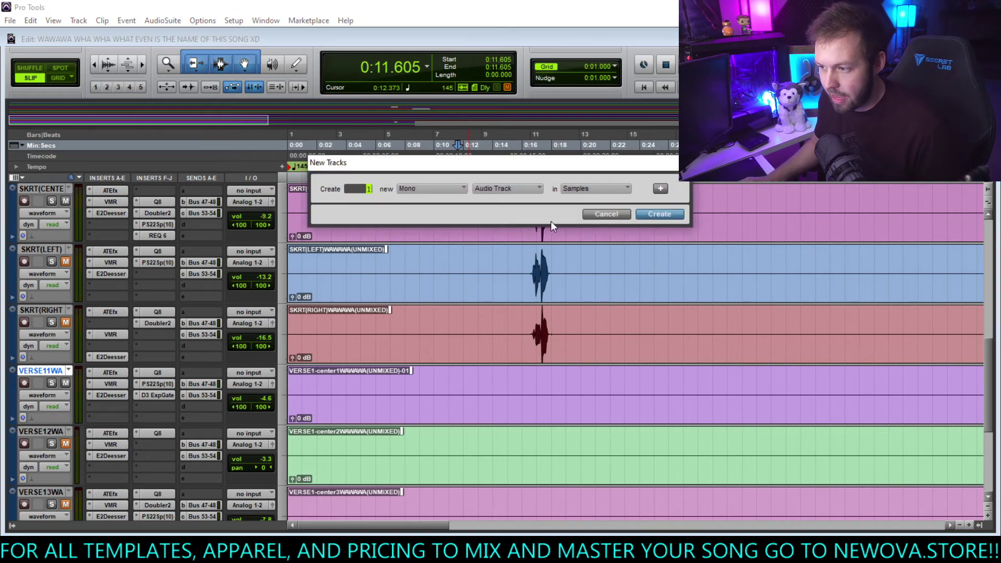
left_click(430, 193)
left_click(484, 197)
left_click(496, 189)
left_click(533, 215)
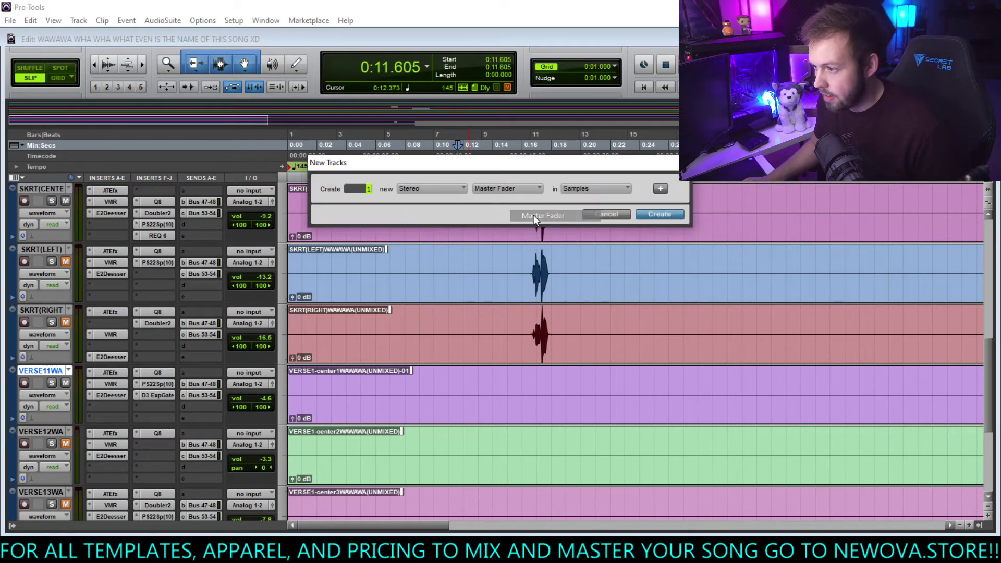
left_click(643, 214)
scroll(248, 399, "down", 6)
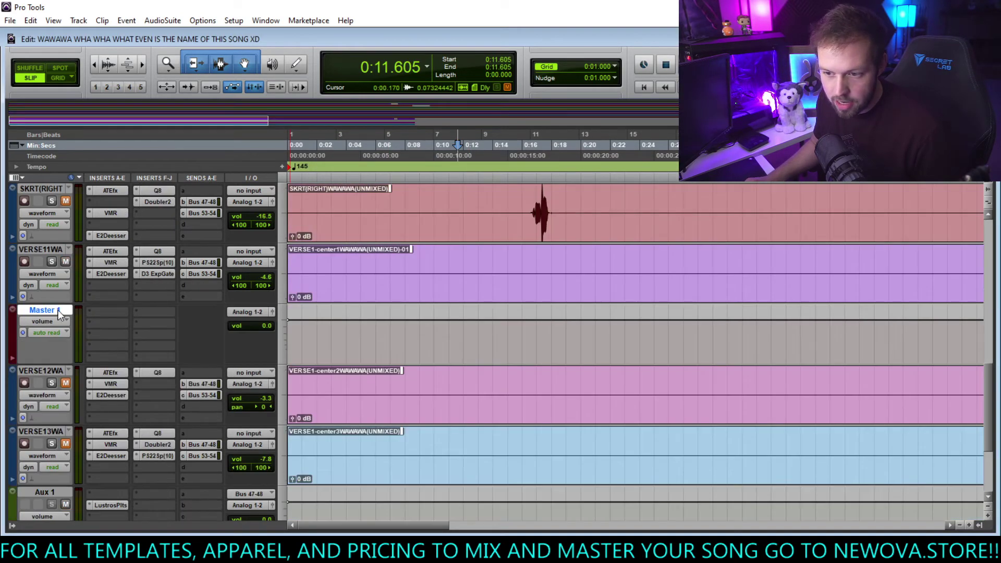
scroll(511, 336, "up", 8)
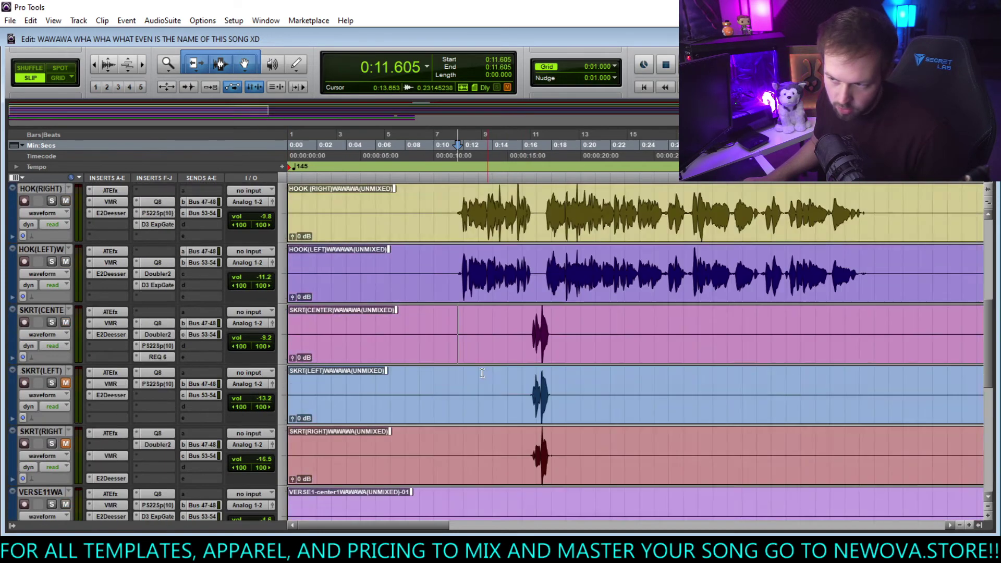
key("Return")
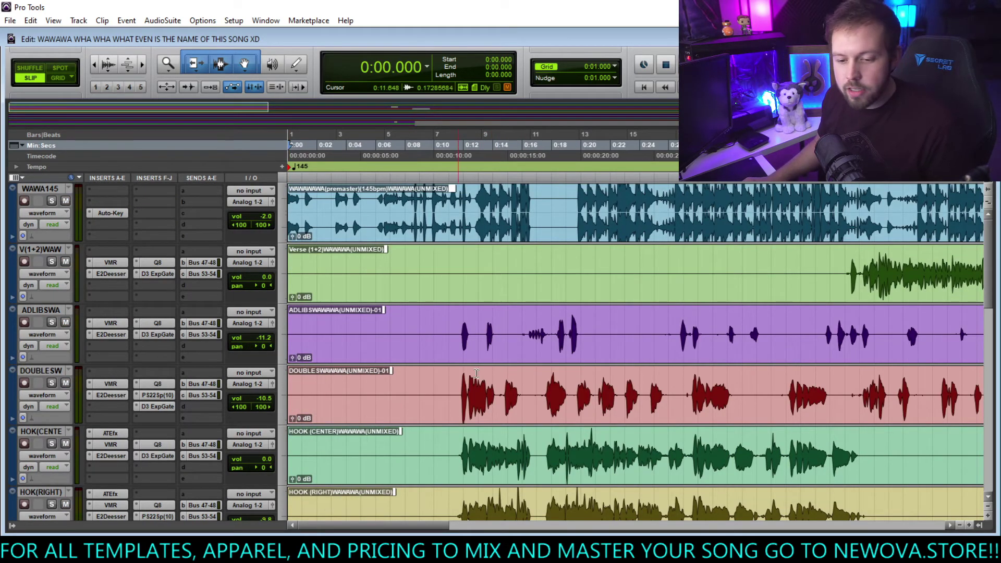
Insert the stereo Multipass plug-in on the Master 1 track.
scroll(476, 373, "down", 6)
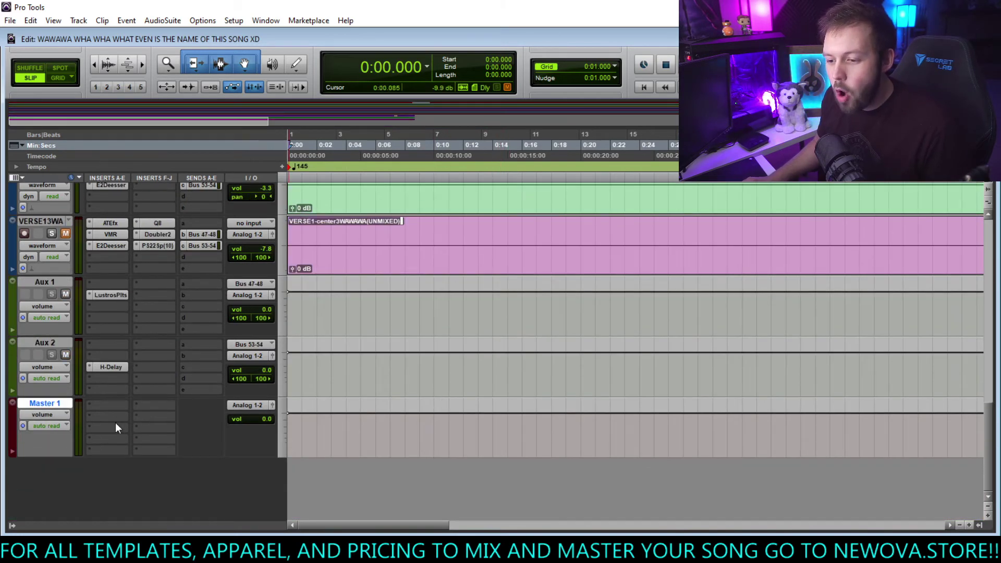
left_click(115, 426)
mouse_move(186, 432)
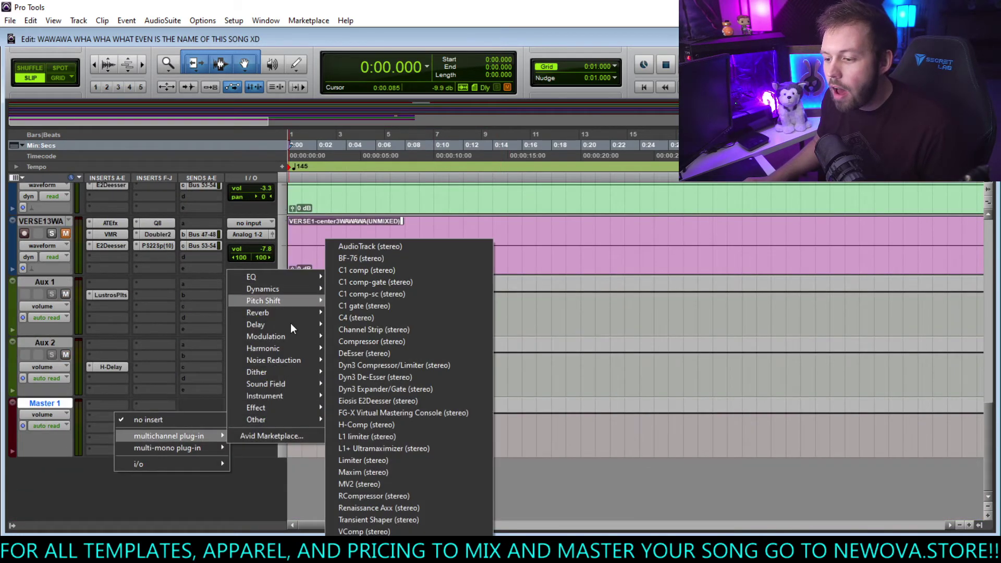
mouse_move(277, 420)
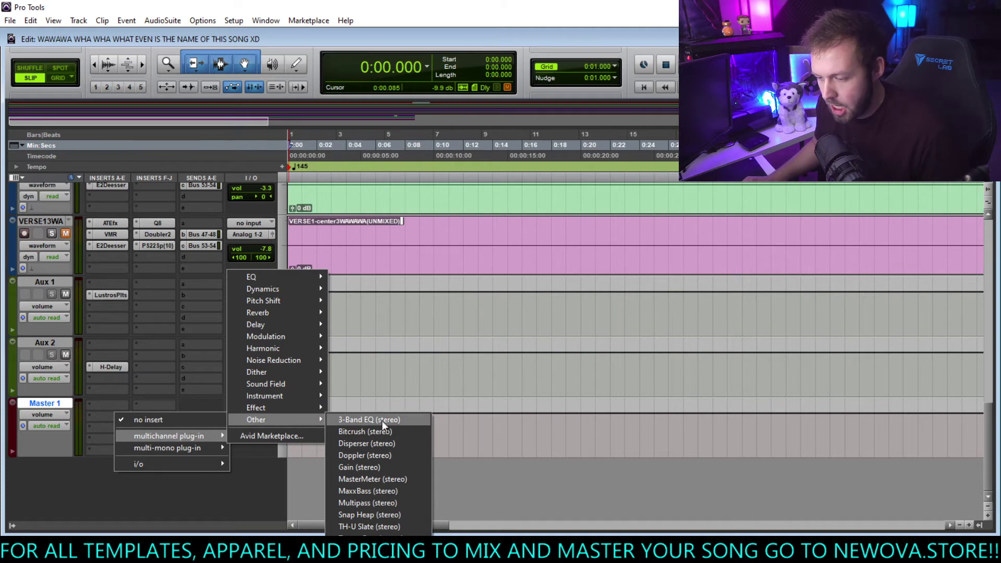
left_click(393, 504)
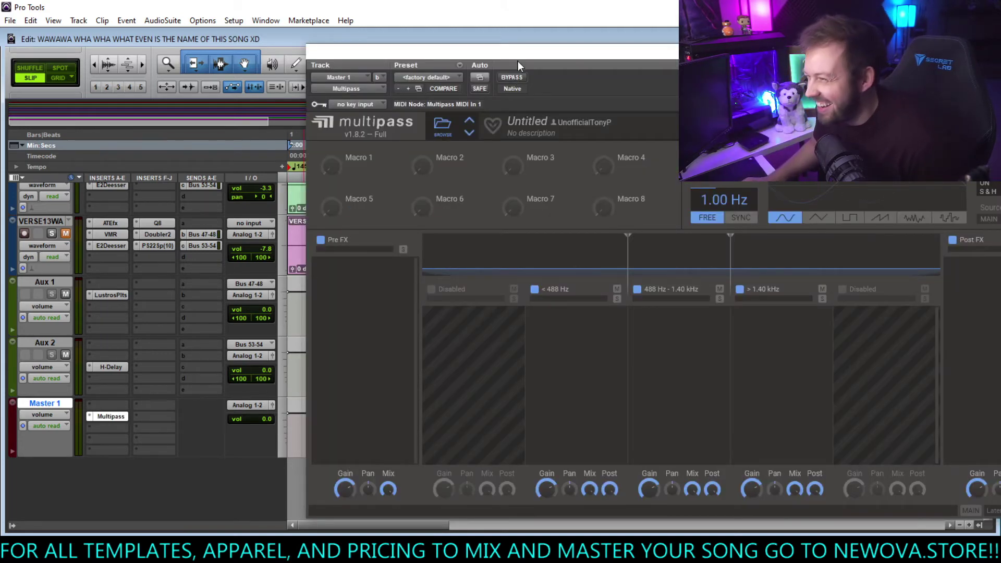
Browse Multipass's Mixing and Slate Digital factory presets for one suited to the master.
left_click_drag(518, 61, 269, 54)
left_click(193, 118)
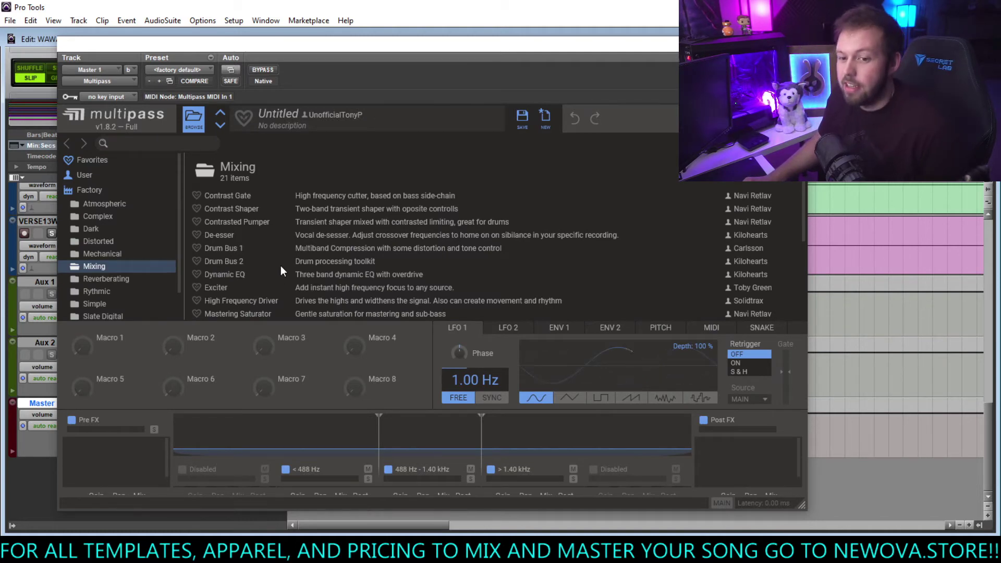
scroll(280, 265, "down", 4)
scroll(277, 266, "up", 4)
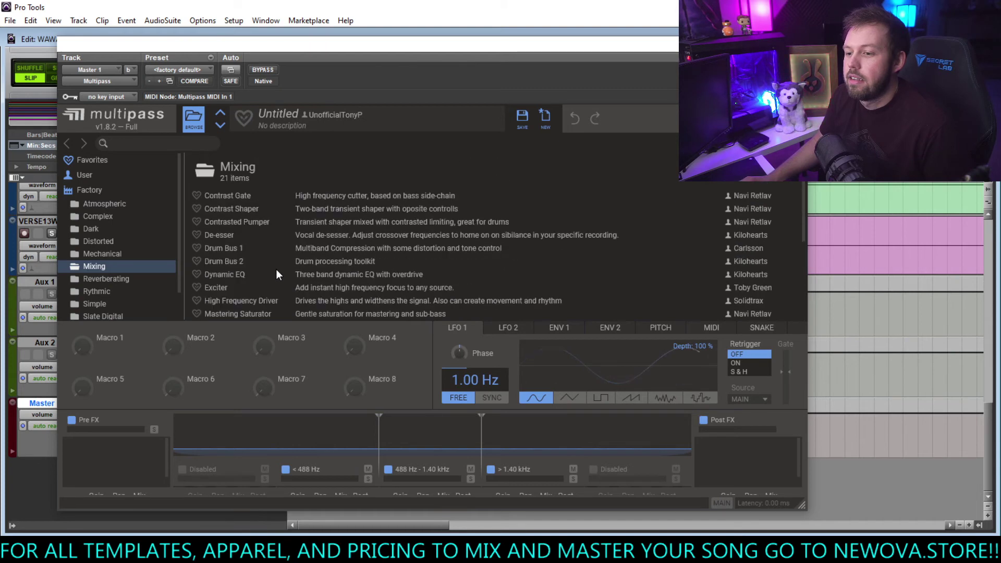
scroll(125, 292, "down", 1)
left_click(121, 285)
scroll(334, 253, "down", 1)
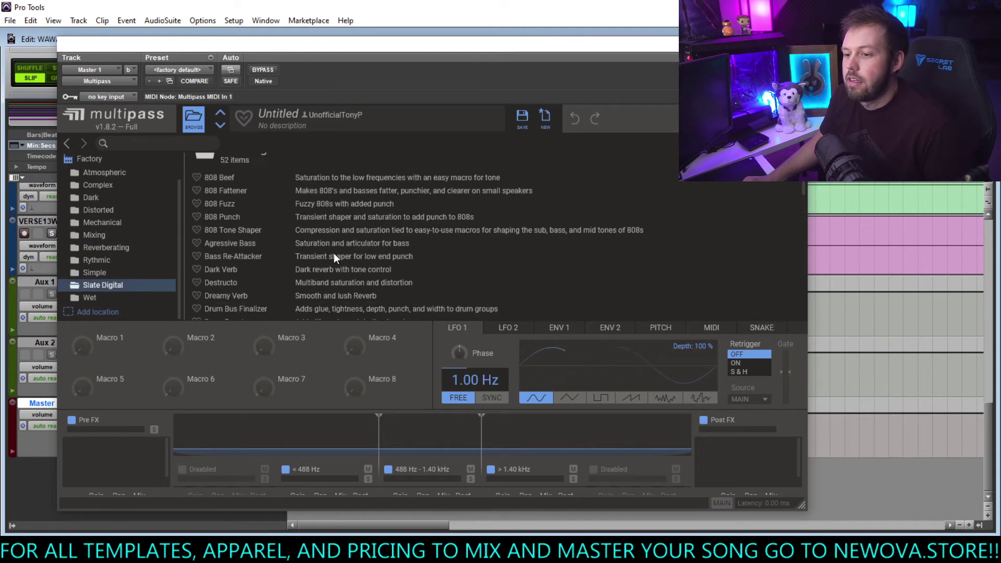
scroll(331, 256, "down", 12)
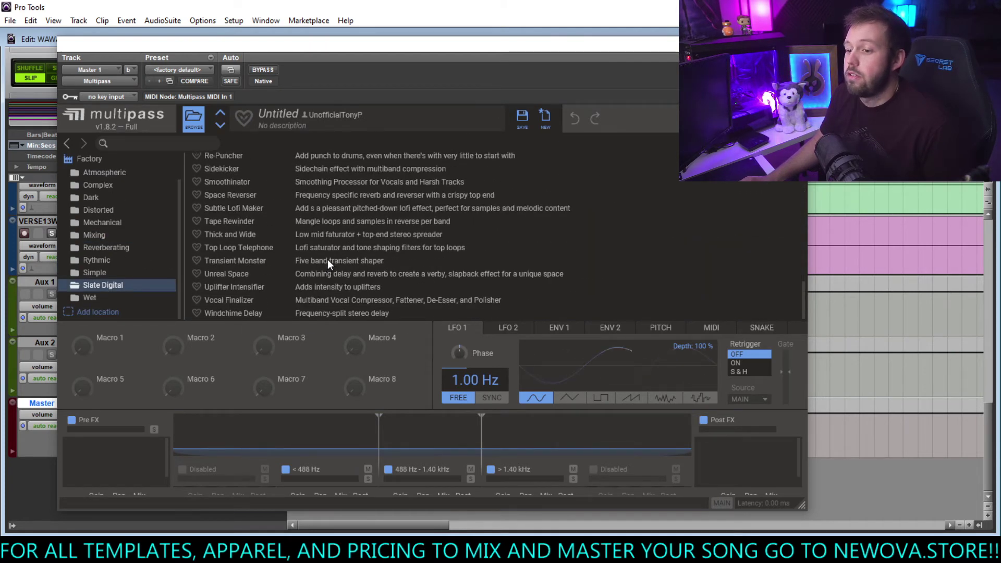
scroll(327, 259, "up", 1)
Select the HOK(CENTER) hook from 0:11.776 to 0:39.466 and audition it, toggling solo and the ATEfx bypass.
left_click_drag(667, 50, 665, 344)
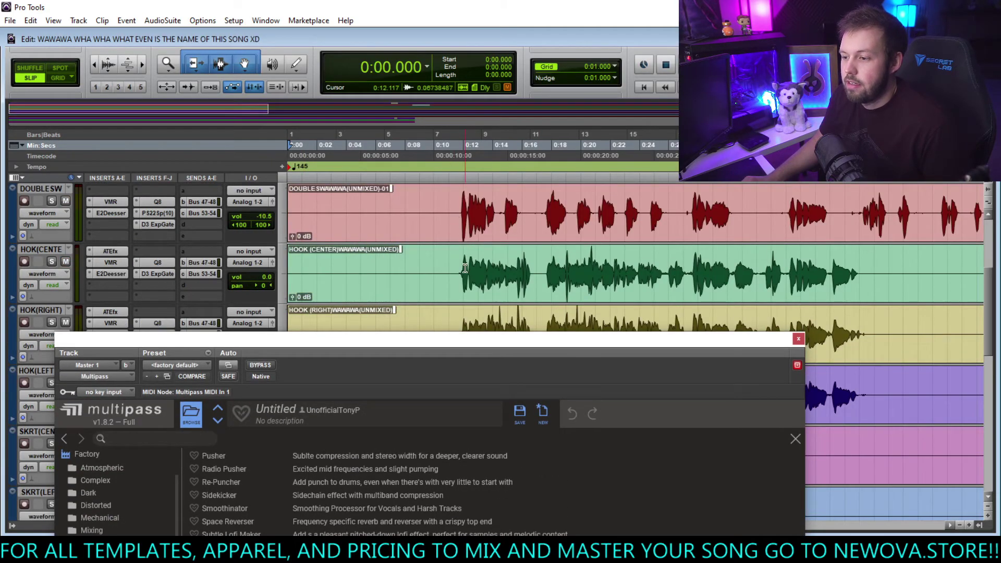
left_click_drag(461, 266, 866, 284)
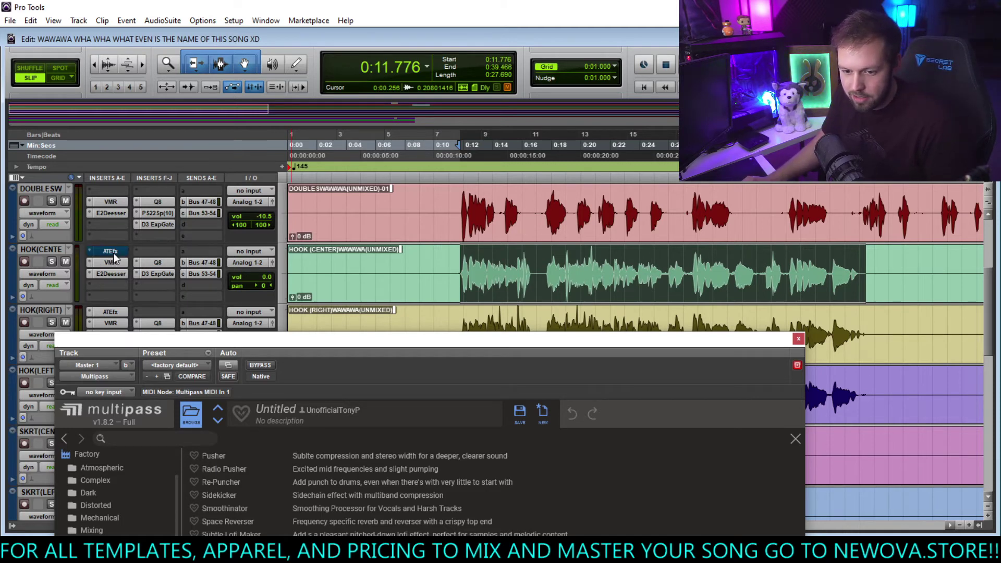
key("space")
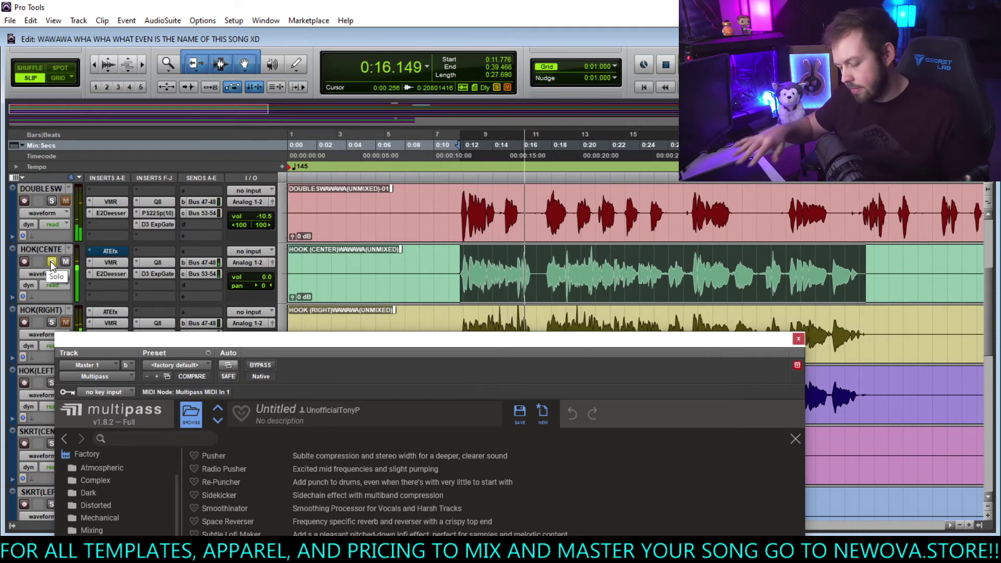
left_click(51, 262)
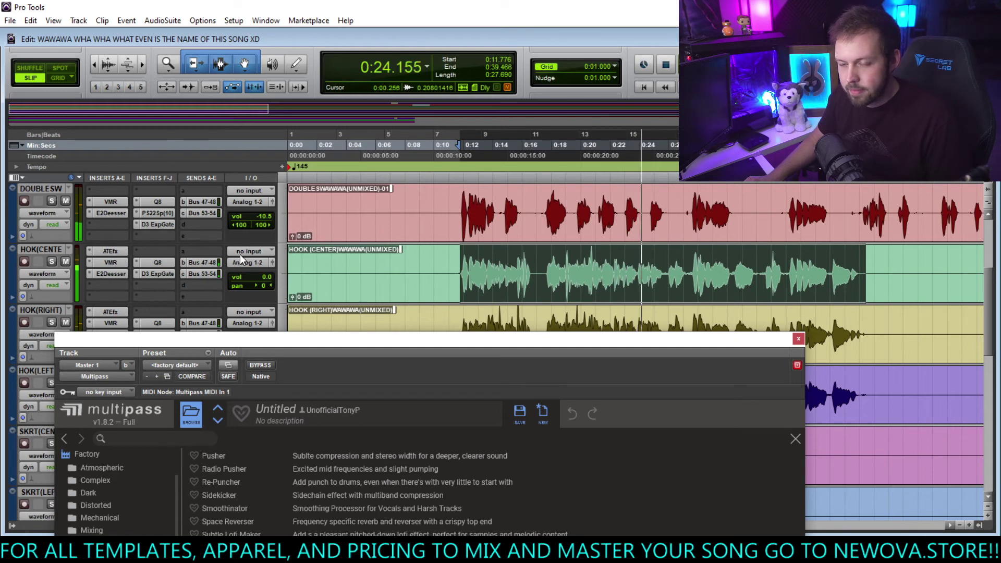
left_click(51, 262)
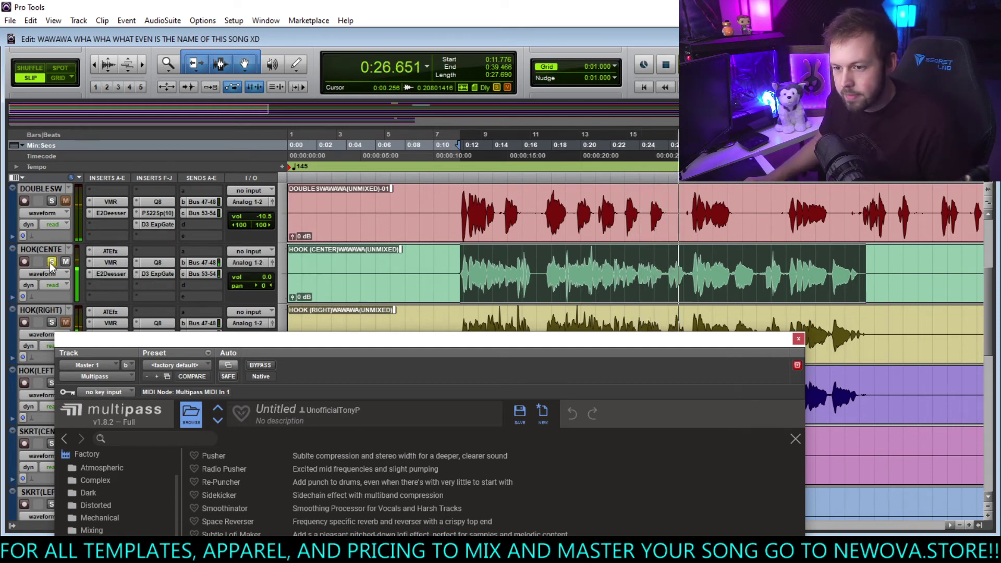
left_click(110, 252)
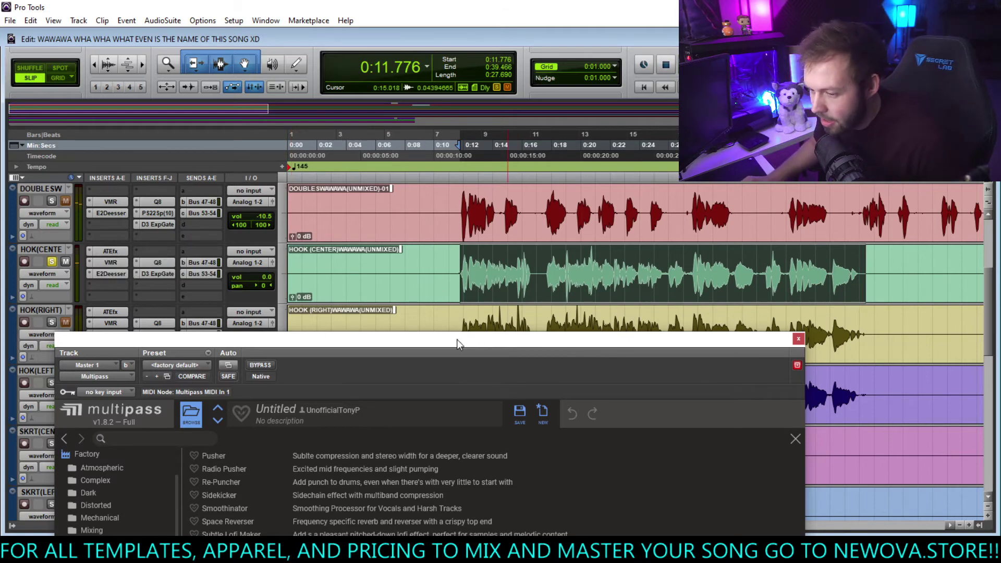
Load the Mix Finalizer preset from Multipass's Slate Digital presets and lower the top crossovers to 2.57 kHz, leaving three active bands.
left_click_drag(457, 340, 477, 37)
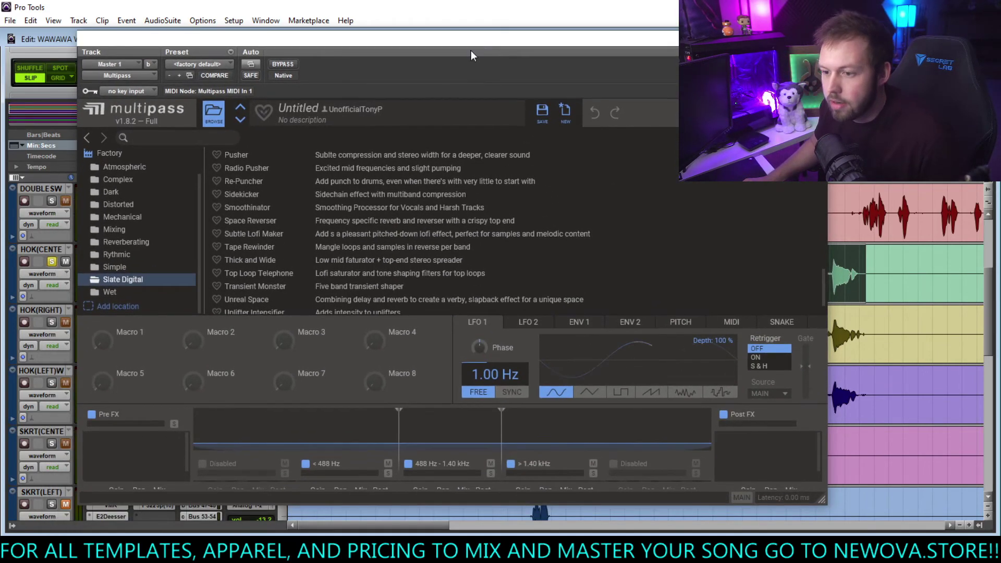
scroll(324, 255, "down", 1)
scroll(300, 276, "up", 15)
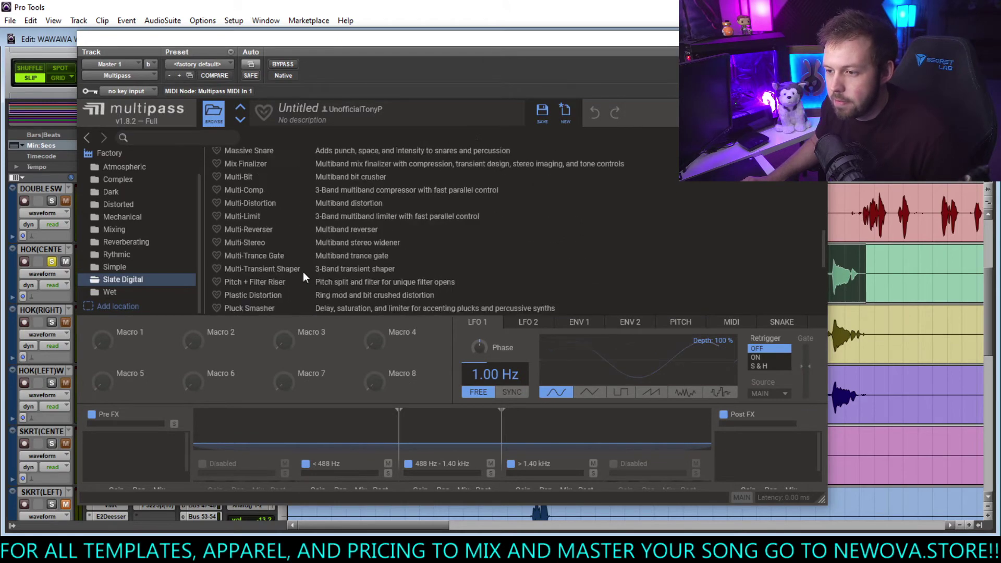
scroll(311, 271, "down", 4)
scroll(296, 266, "up", 3)
scroll(294, 265, "down", 1)
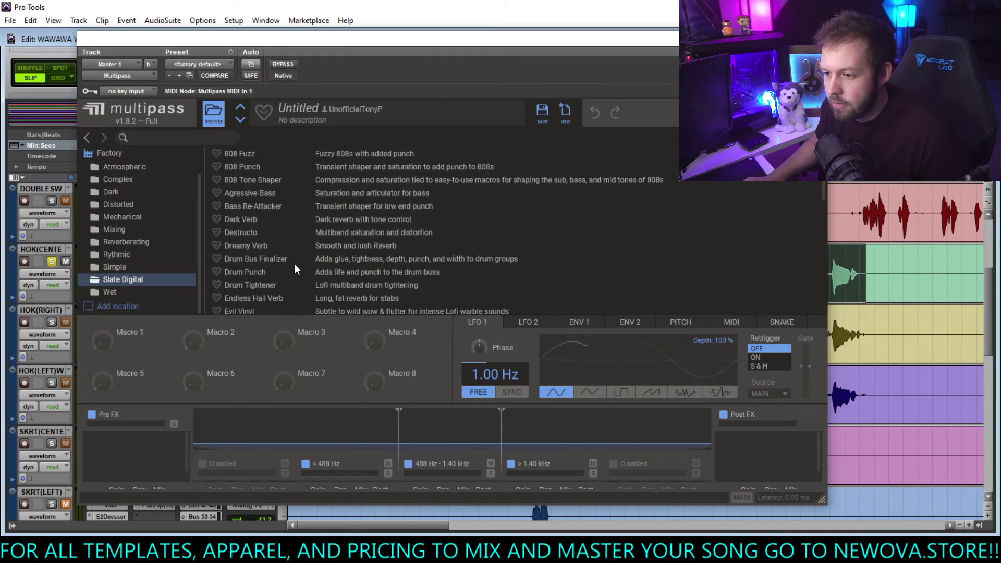
scroll(281, 235, "down", 2)
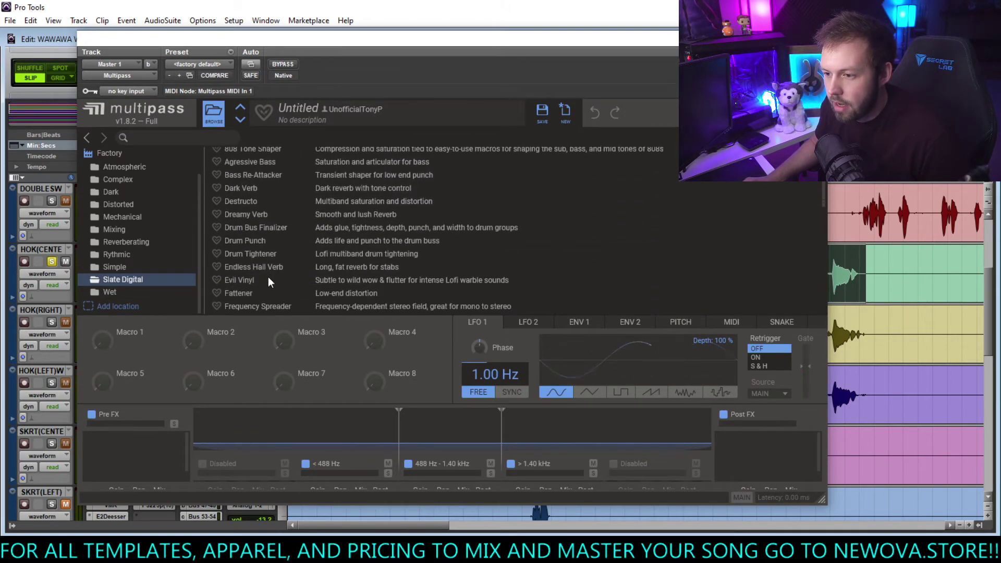
scroll(271, 287, "down", 1)
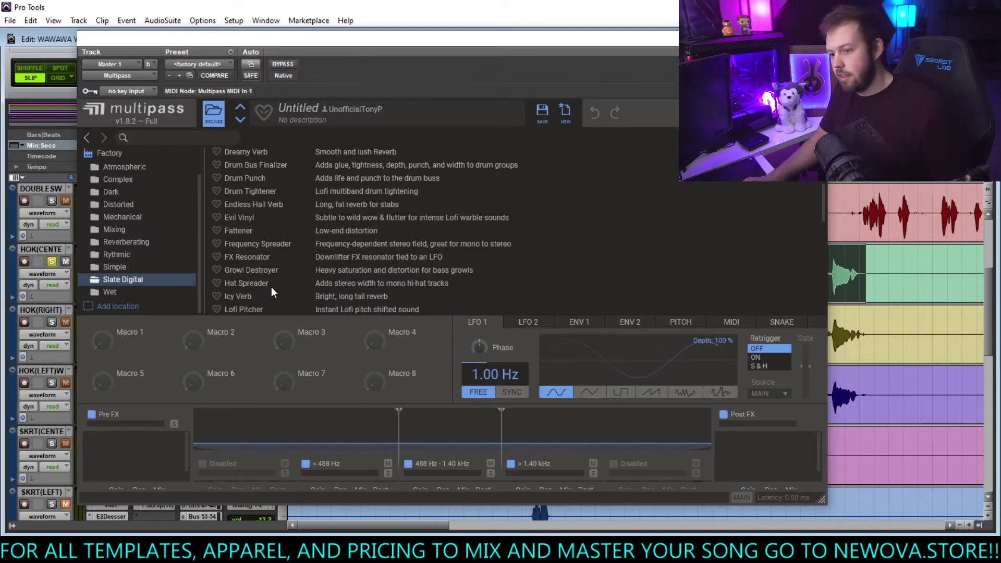
scroll(272, 285, "down", 1)
scroll(278, 293, "down", 1)
scroll(271, 300, "down", 1)
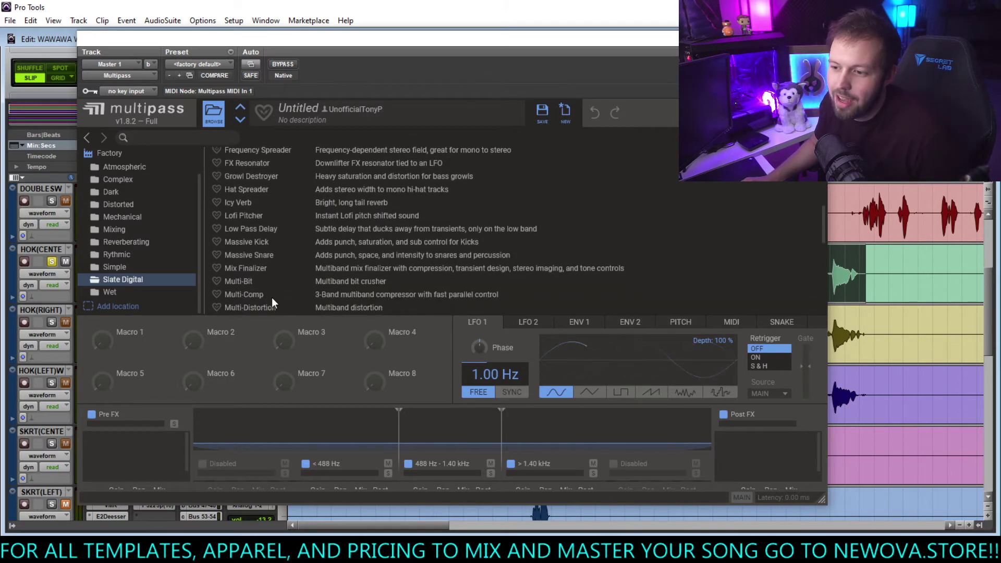
double_click(270, 268)
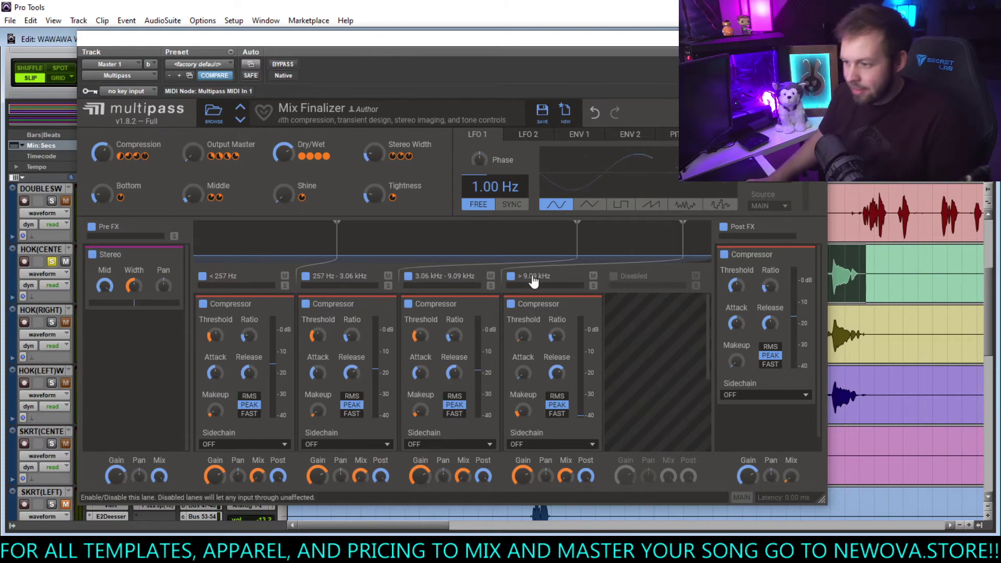
left_click_drag(682, 225, 560, 225)
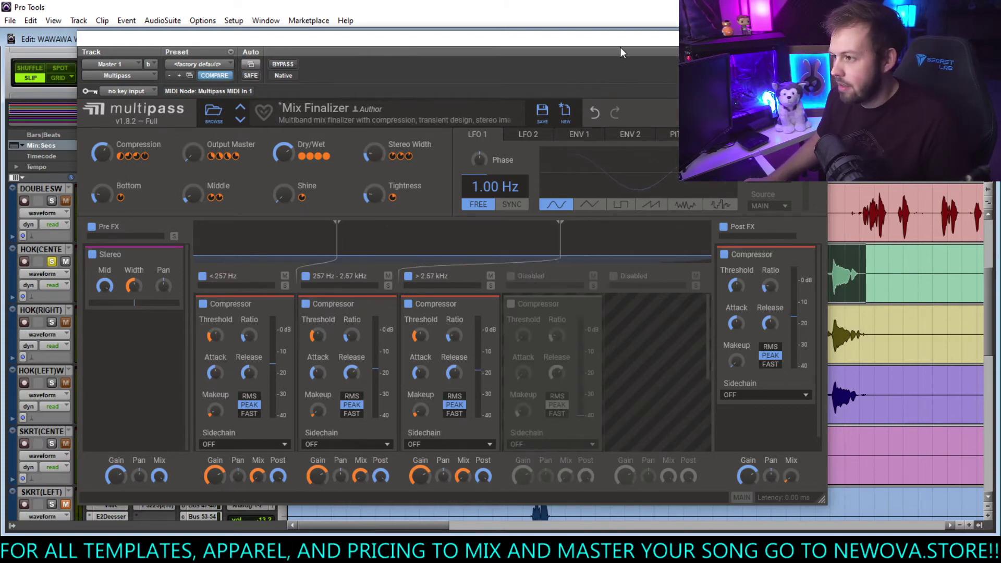
Unsolo the HOK(CENTER) track, place the playhead at 0:10.709, and play the full mix with Multipass in view.
left_click_drag(620, 46, 692, 444)
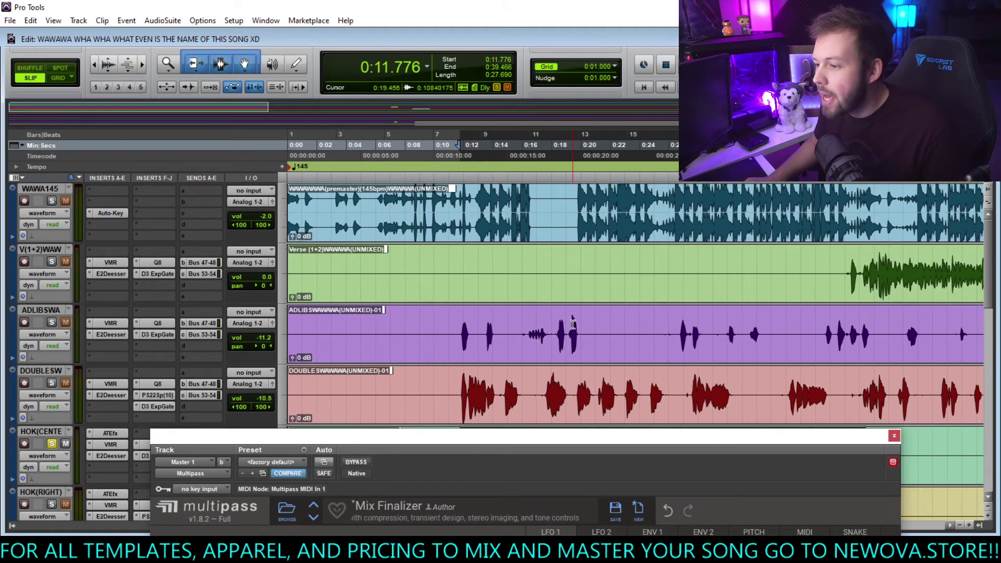
scroll(573, 324, "down", 4)
scroll(572, 324, "up", 1)
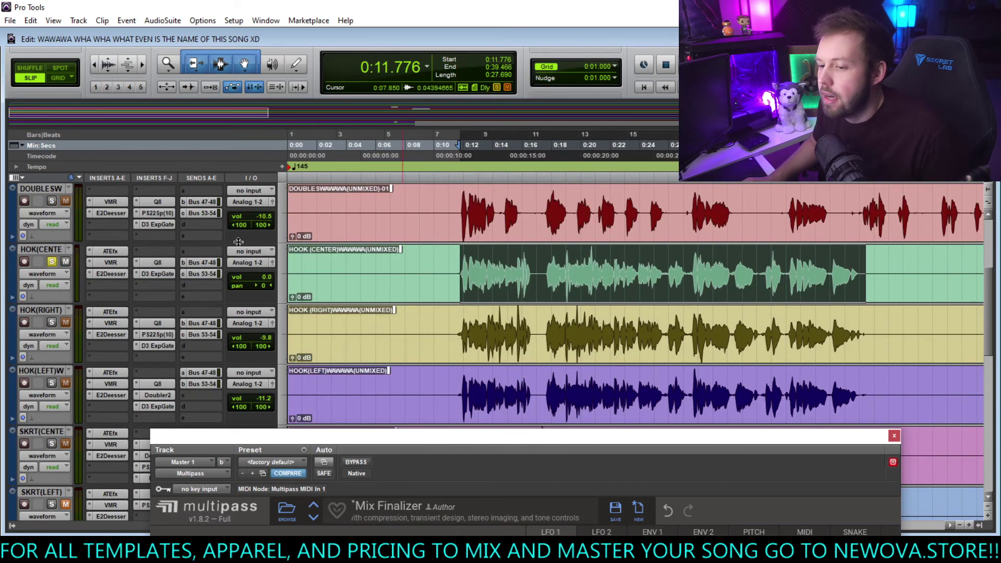
left_click(52, 261)
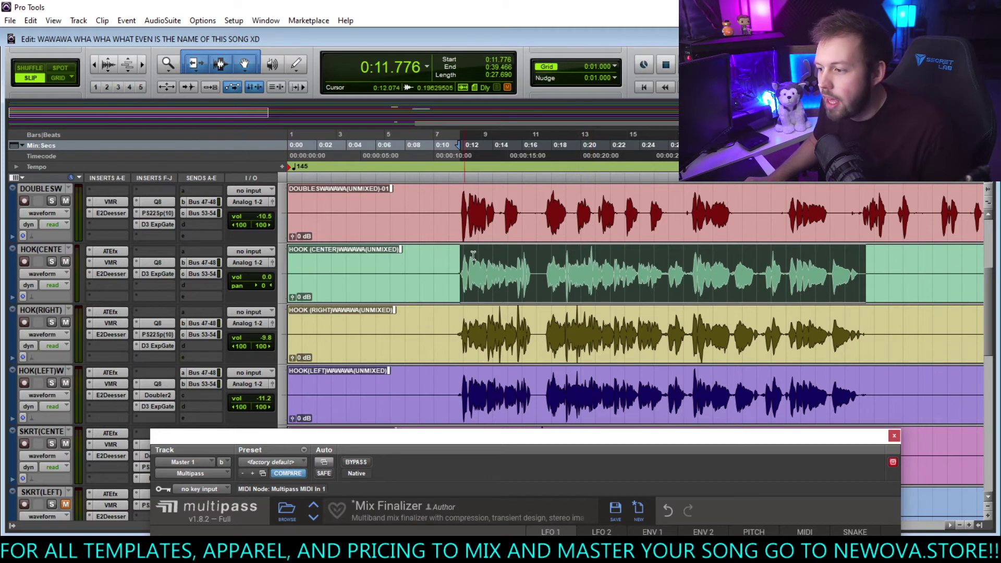
left_click(444, 262)
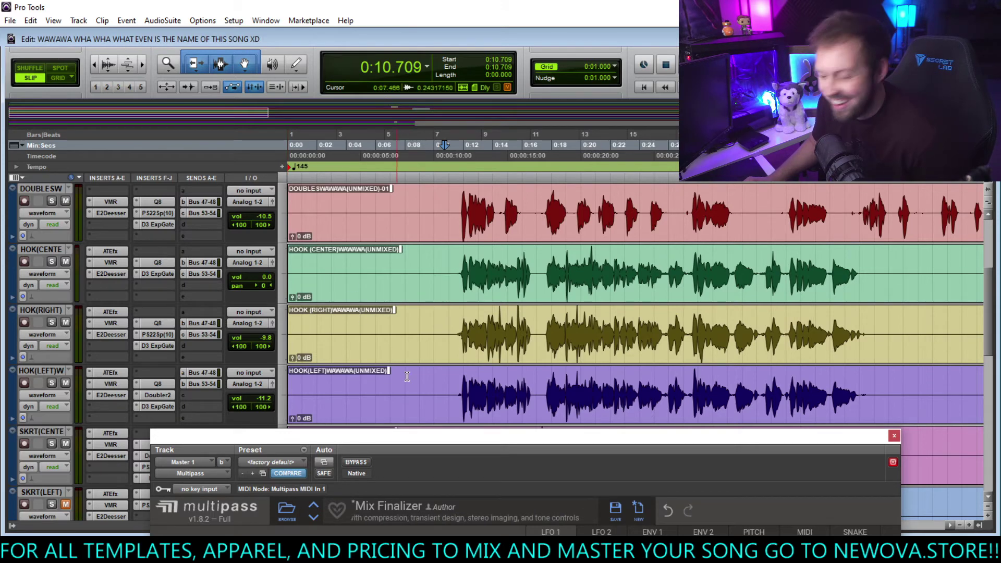
left_click_drag(453, 443, 406, 76)
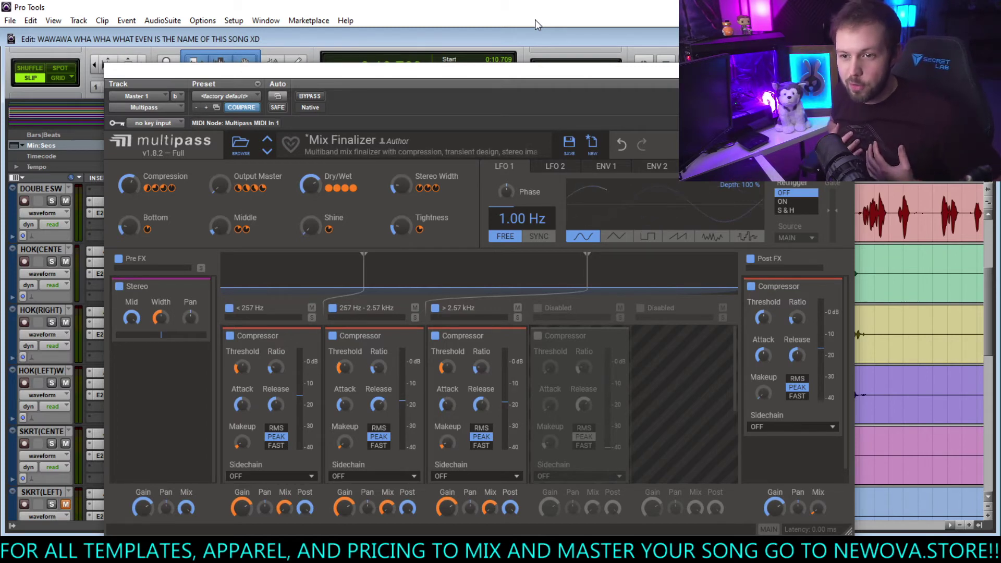
key("space")
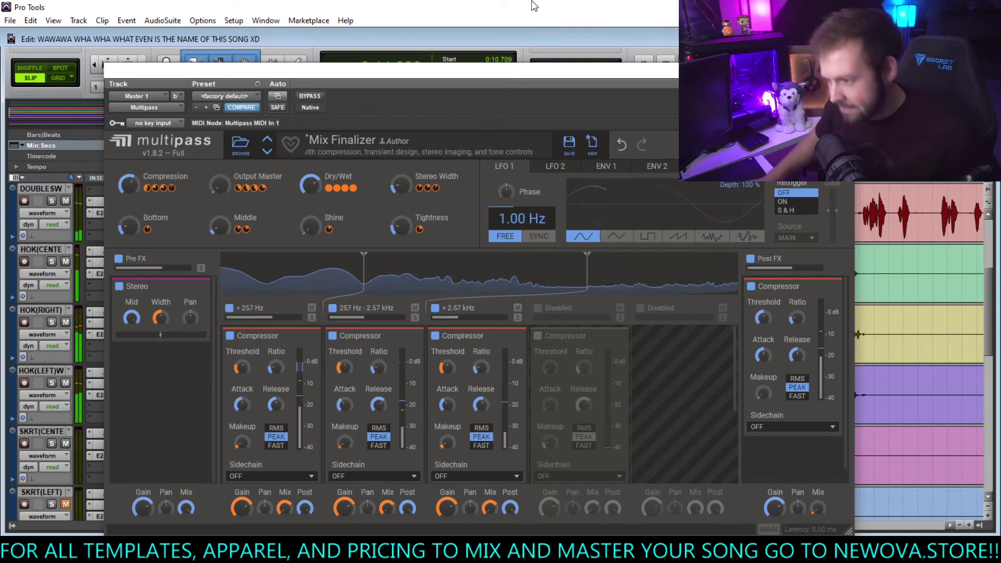
left_click_drag(430, 77, 430, 65)
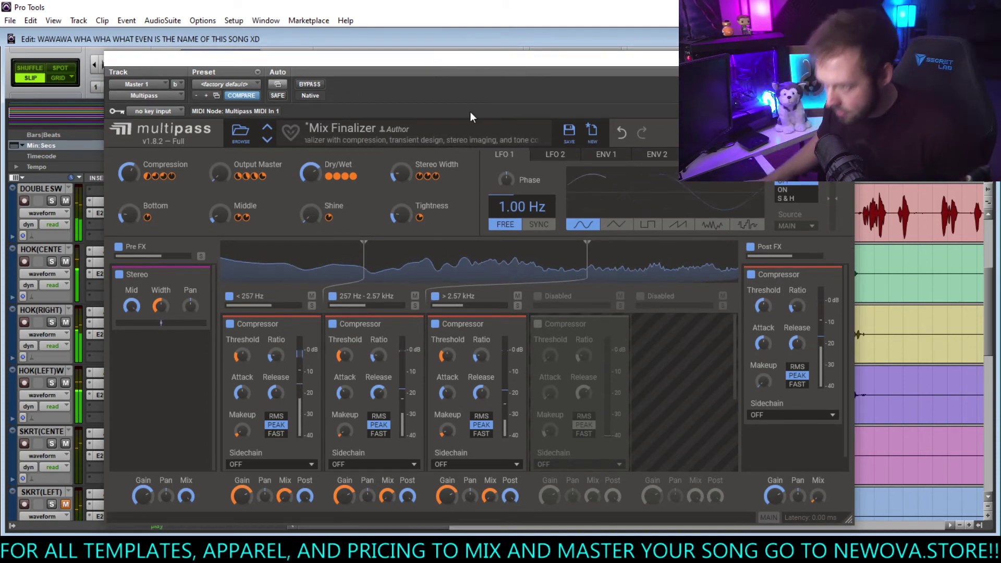
Solo the highest band and turn all Mix Finalizer macros down to zero except Dry/Wet, which goes fully up.
left_click(517, 306)
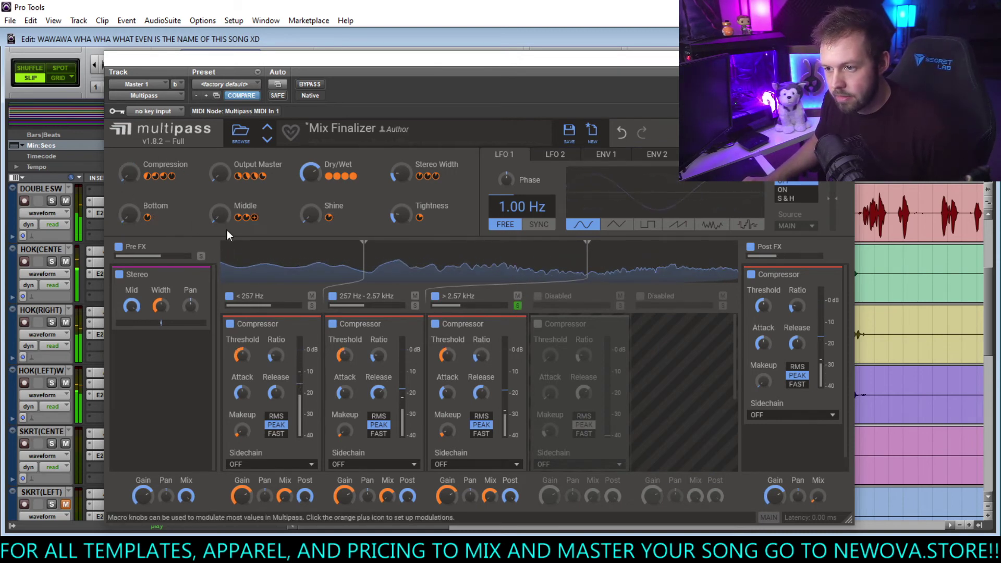
mouse_move(311, 173)
left_click_drag(310, 173, 310, 176)
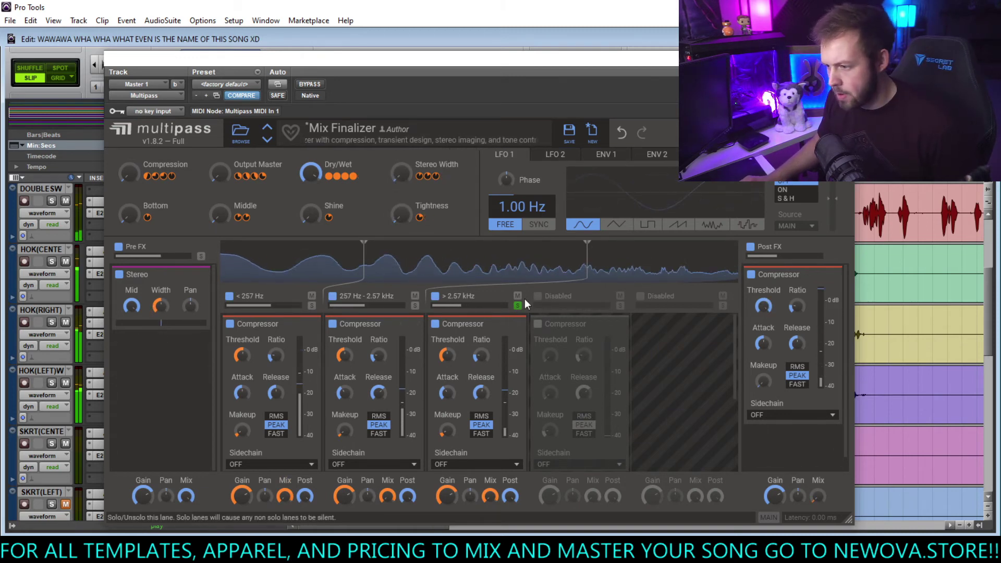
Lower the upper crossover to 1.60 kHz, then lower the high band's compressor threshold and raise its makeup to about 28%.
mouse_move(582, 260)
left_mouse_down()
mouse_move(529, 262)
mouse_move(540, 267)
left_mouse_up()
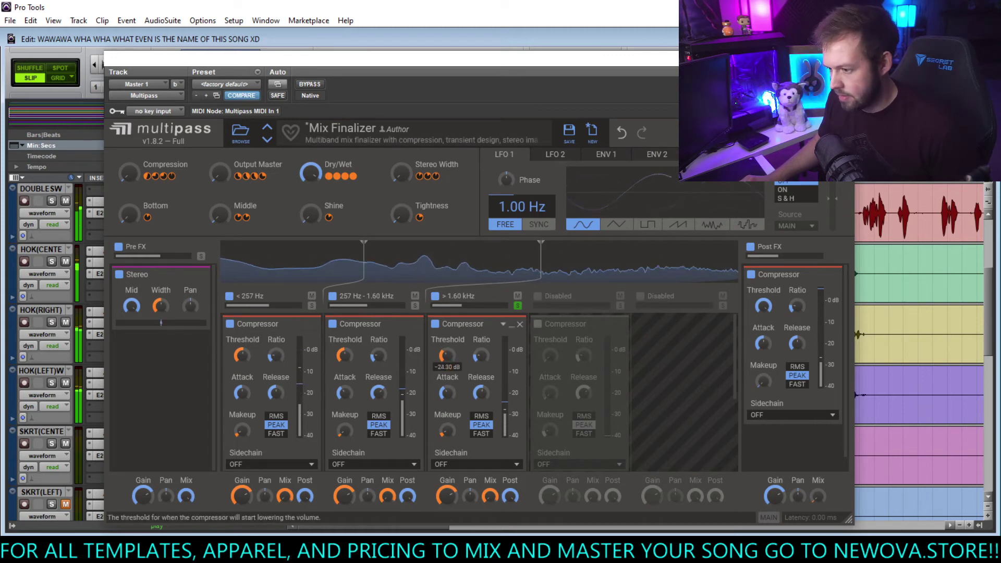
mouse_move(447, 356)
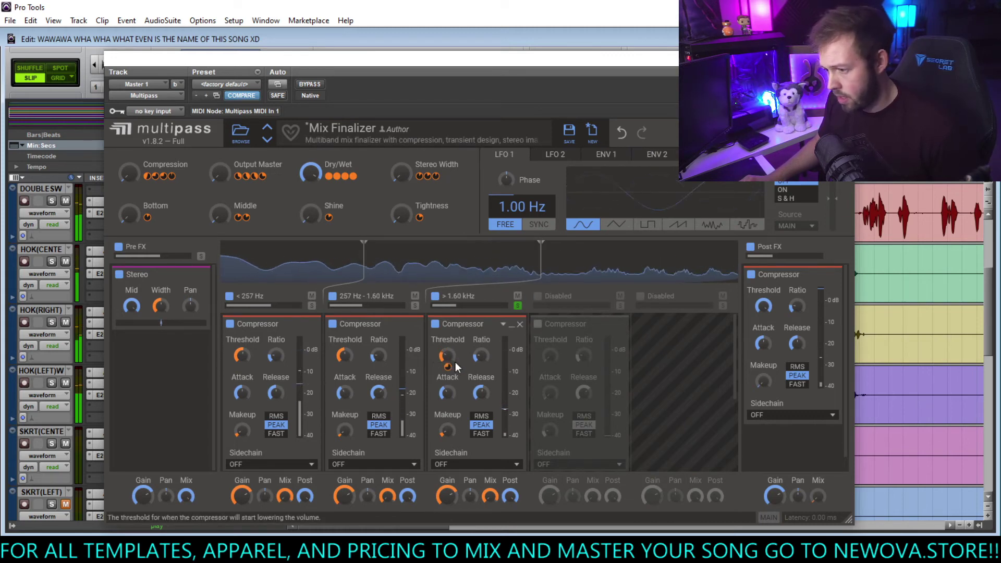
left_click_drag(446, 437, 446, 417)
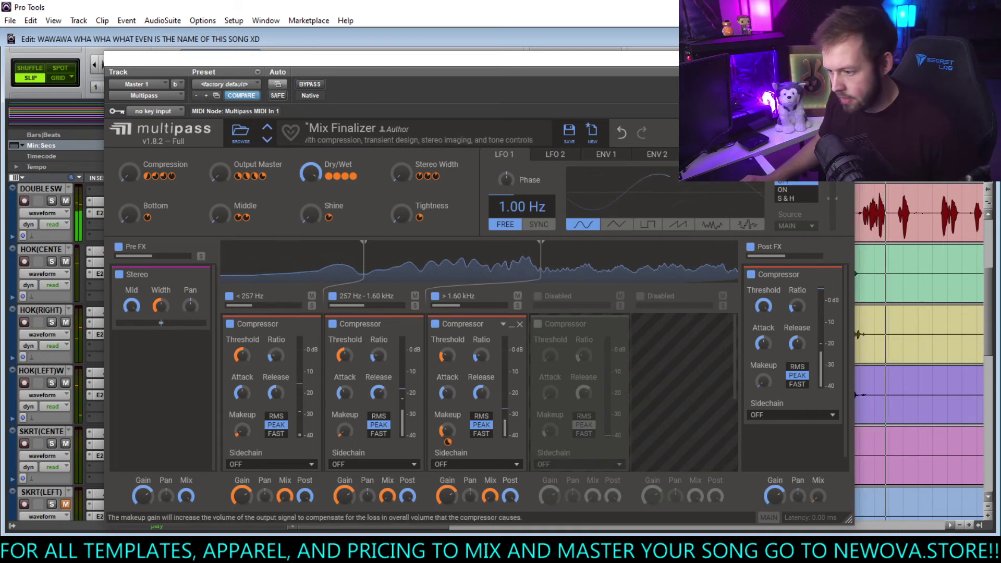
mouse_move(446, 430)
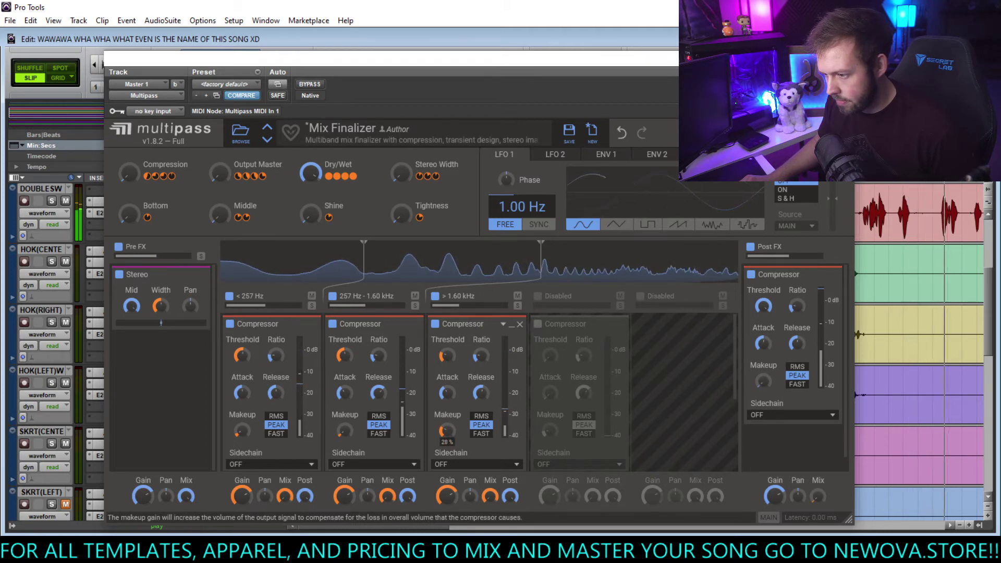
Solo the middle band, lower its lower crossover to 213 Hz, and adjust its compressor threshold and makeup gain.
left_click(412, 303)
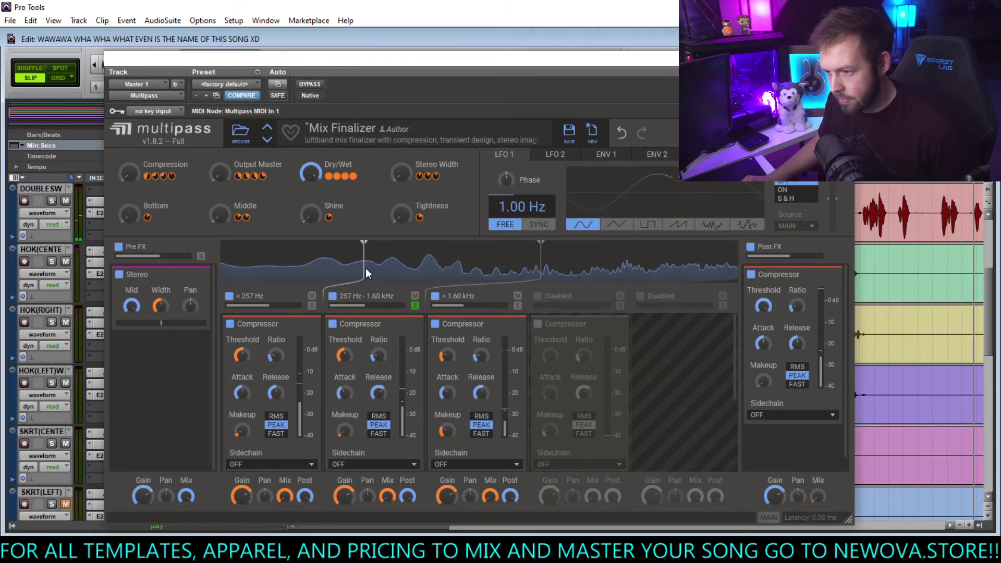
mouse_move(364, 268)
left_mouse_down()
mouse_move(302, 274)
mouse_move(487, 283)
mouse_move(317, 281)
mouse_move(347, 281)
left_mouse_up()
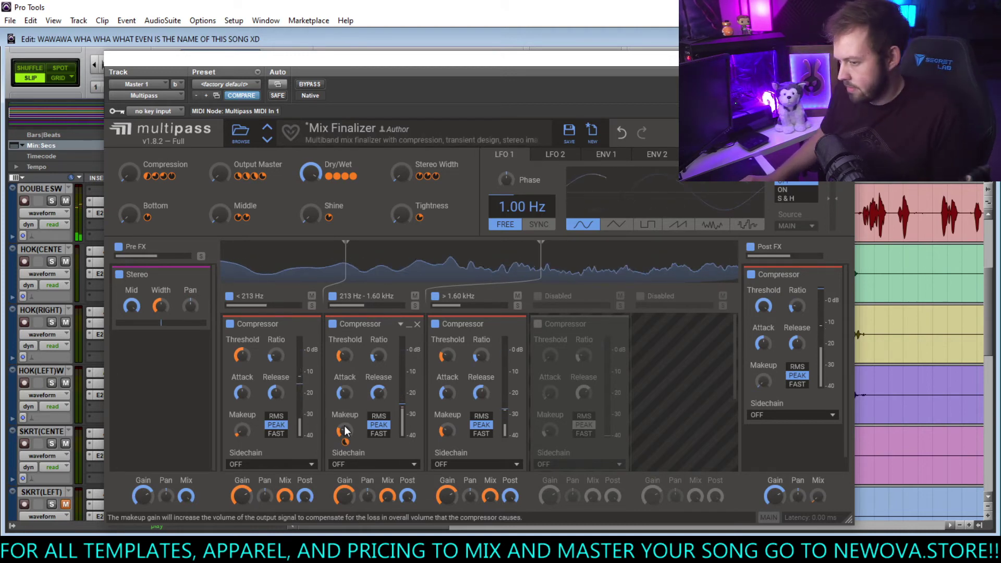
Lower the low band's compressor threshold and raise its makeup gain while auditioning the mix.
left_click_drag(242, 355, 241, 377)
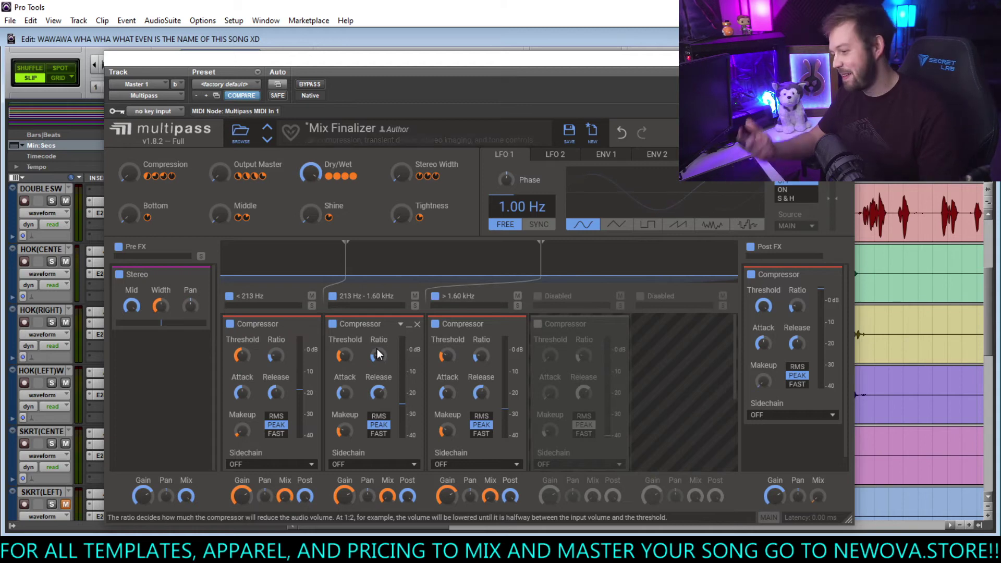
key("space")
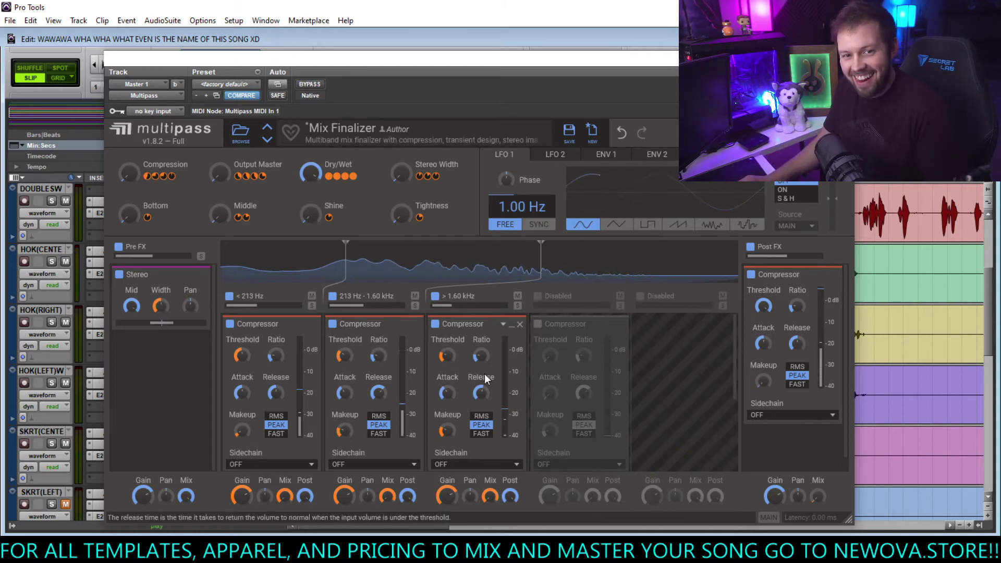
mouse_move(242, 430)
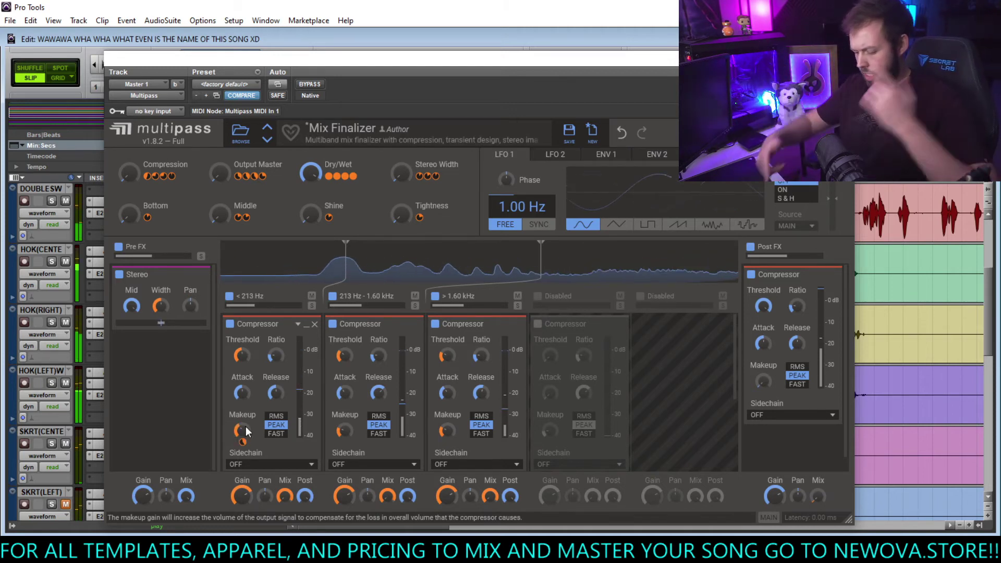
left_click_drag(246, 427, 246, 414)
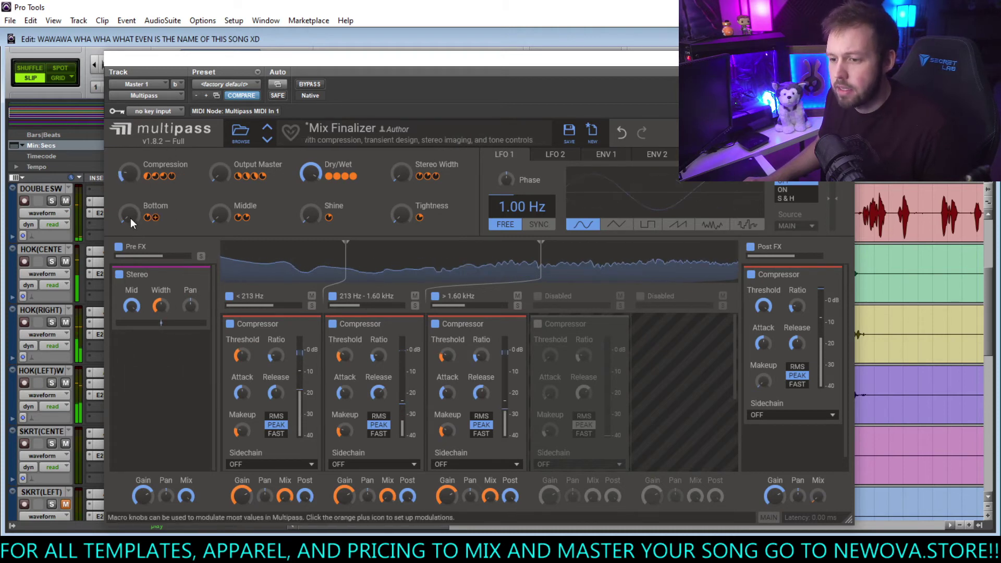
Raise the Bottom, Middle, Shine, Stereo Width and Tightness macros slightly while auditioning the mix.
left_click_drag(129, 214, 128, 205)
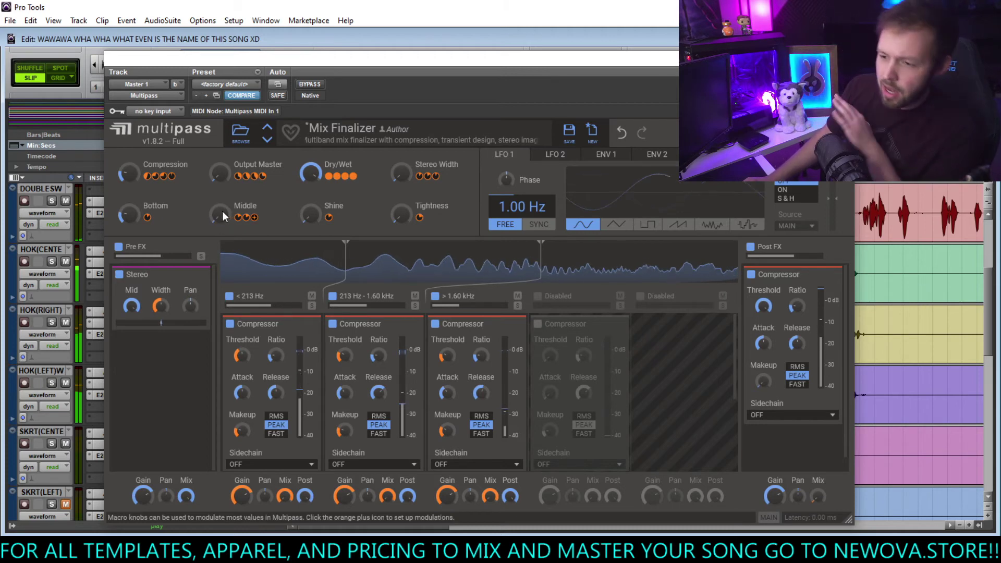
left_click_drag(216, 224, 216, 212)
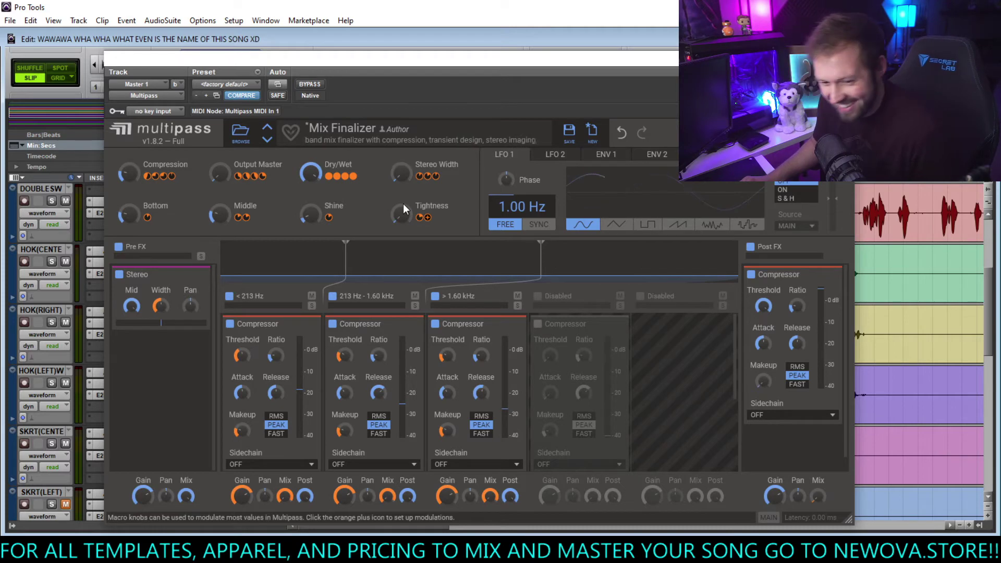
key("space")
mouse_move(399, 175)
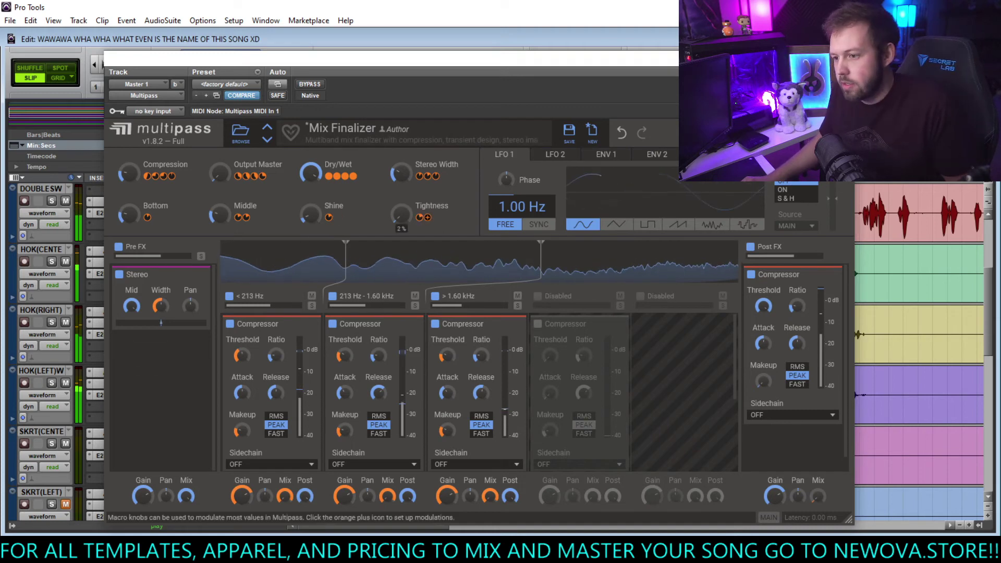
mouse_move(401, 213)
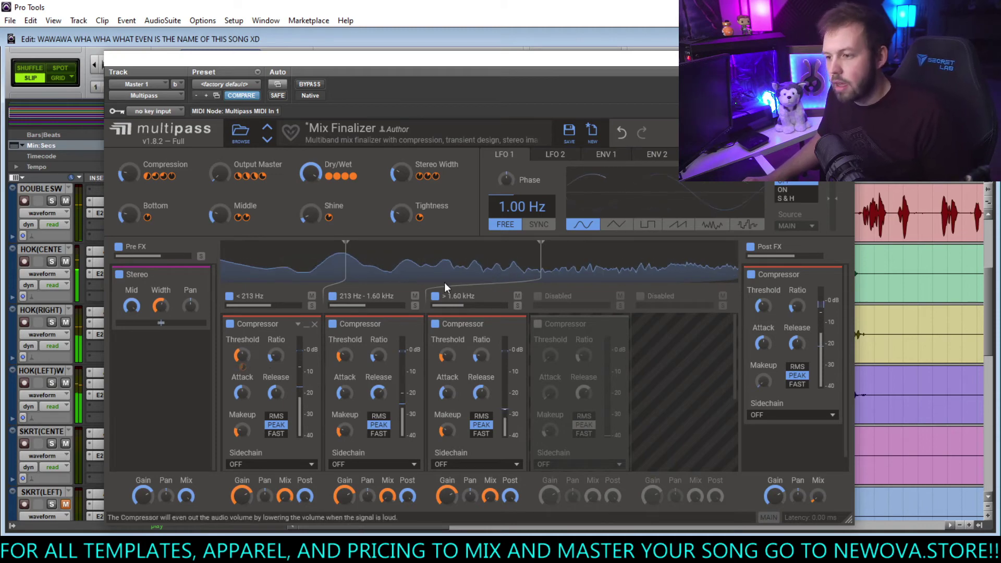
Close the Multipass window and listen through the processed mix, reviewing the hook, SKRT and verse tracks.
key("ctrl+w")
scroll(605, 356, "up", 3)
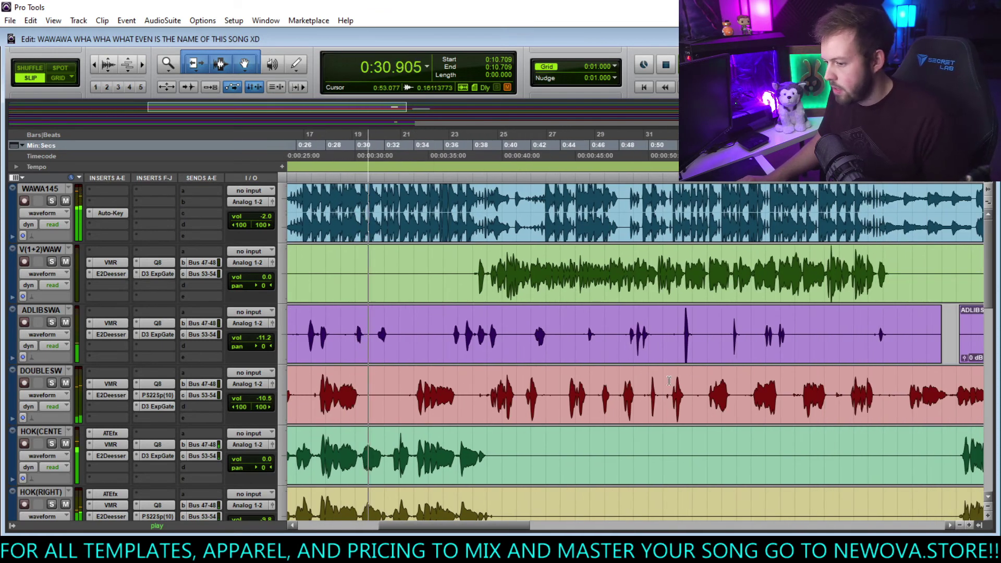
scroll(609, 389, "down", 3)
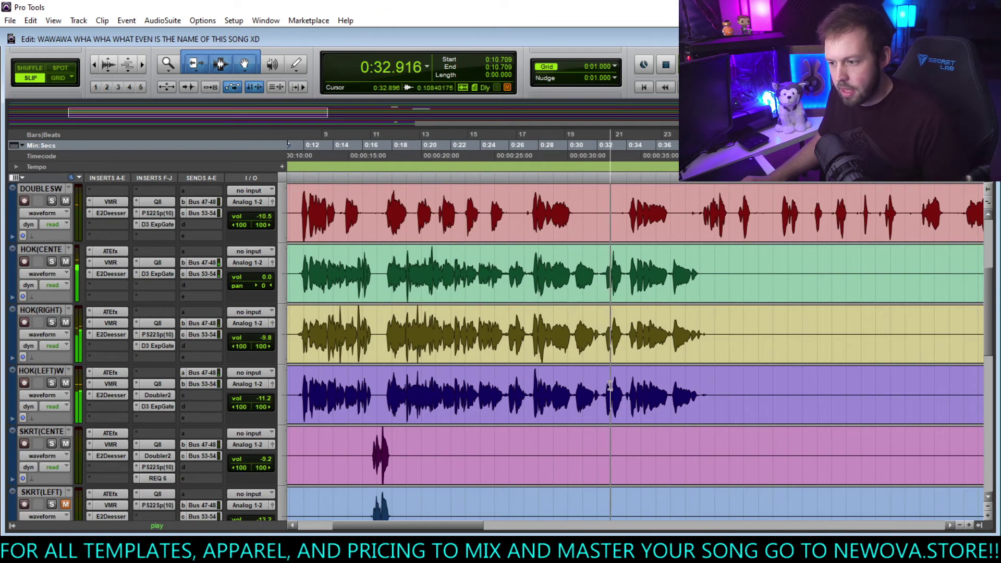
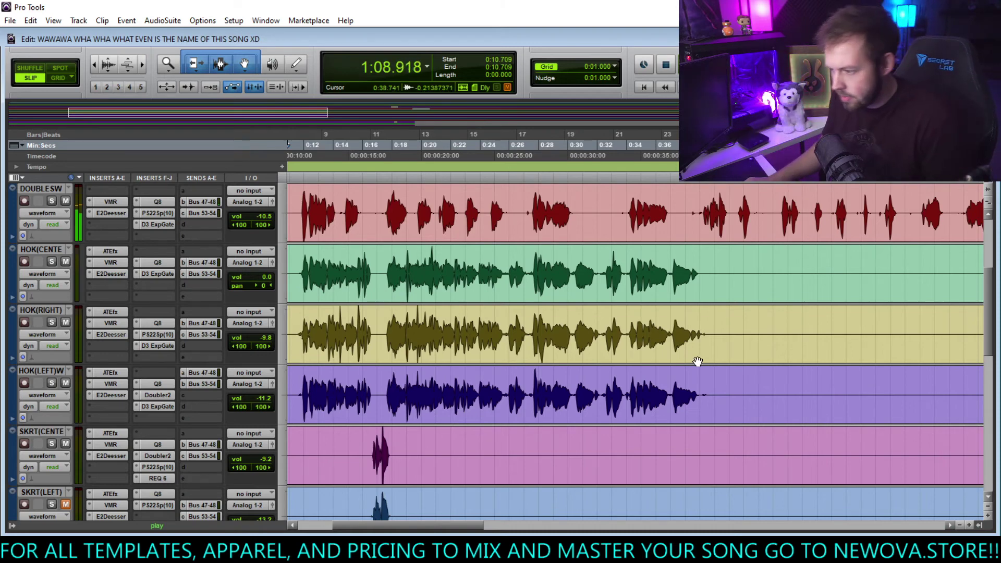
scroll(698, 361, "down", 5)
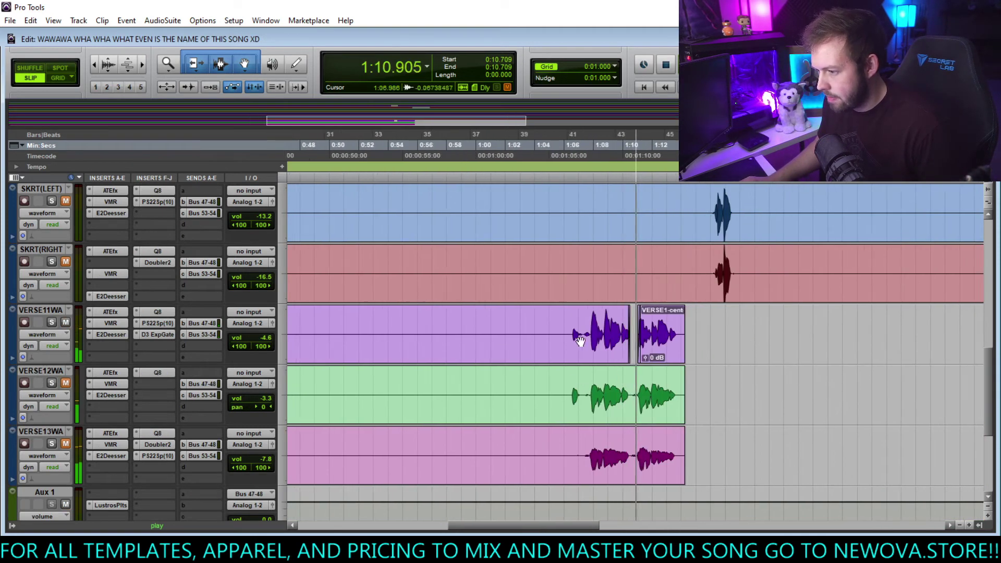
Split the VERSE11WA clip at 1:06.474 and try a fade-in over the start of the new clip, auditioning the transition.
left_click(579, 338)
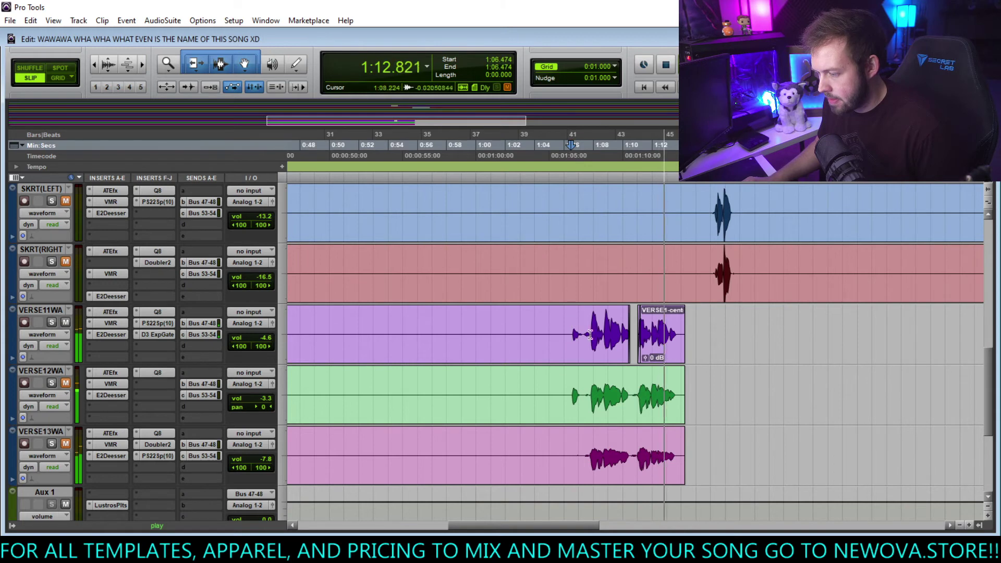
key("ctrl+e")
left_click_drag(595, 313, 563, 319)
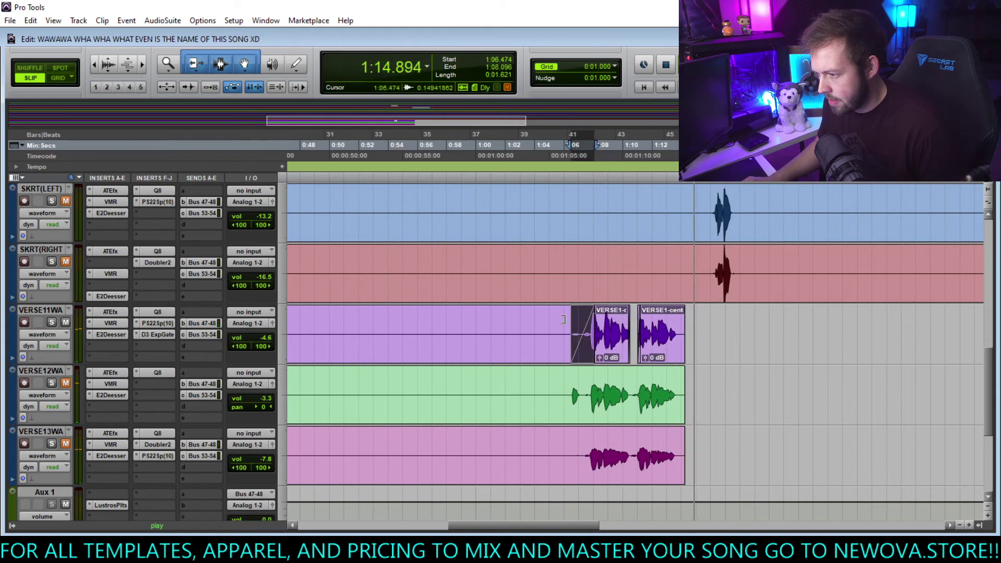
left_click(558, 338)
key("space")
key("space")
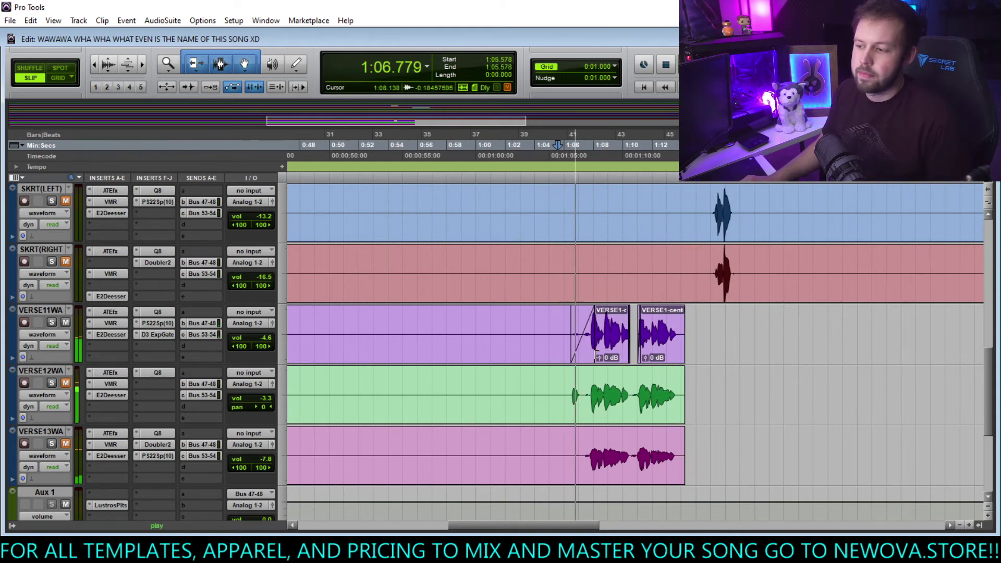
key("space")
Undo the fade, delete the VERSE11WA section from 1:06.474 to 1:07.157, fade in the remaining phrase and audition it.
key("ctrl+z")
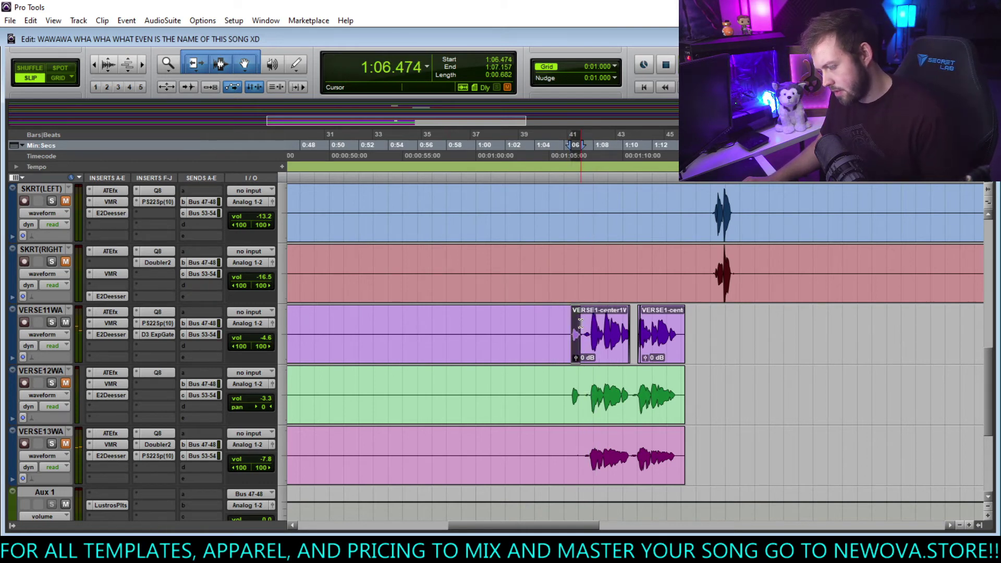
key("ctrl+z")
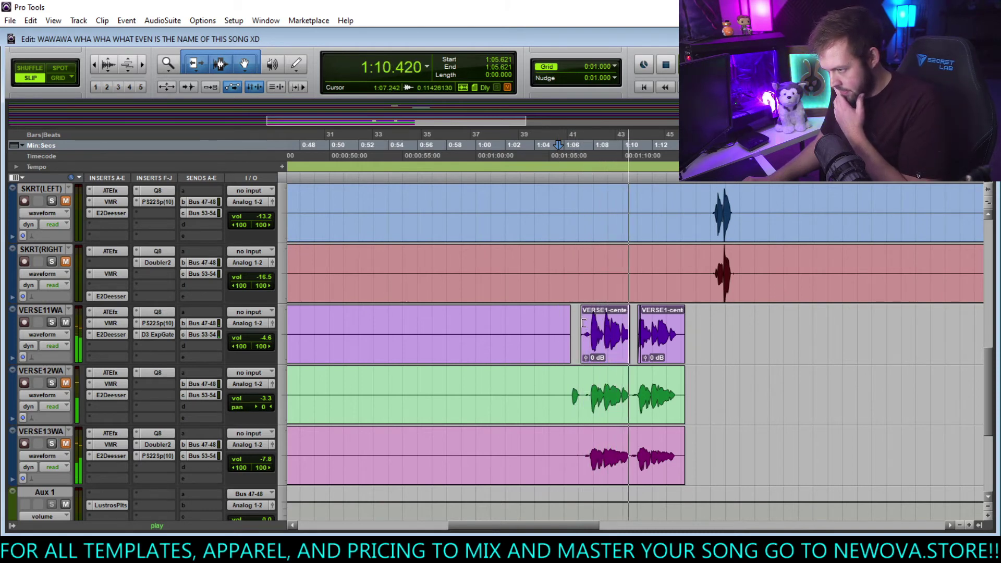
left_click_drag(584, 320, 594, 315)
key("space")
left_click(489, 322)
key("space")
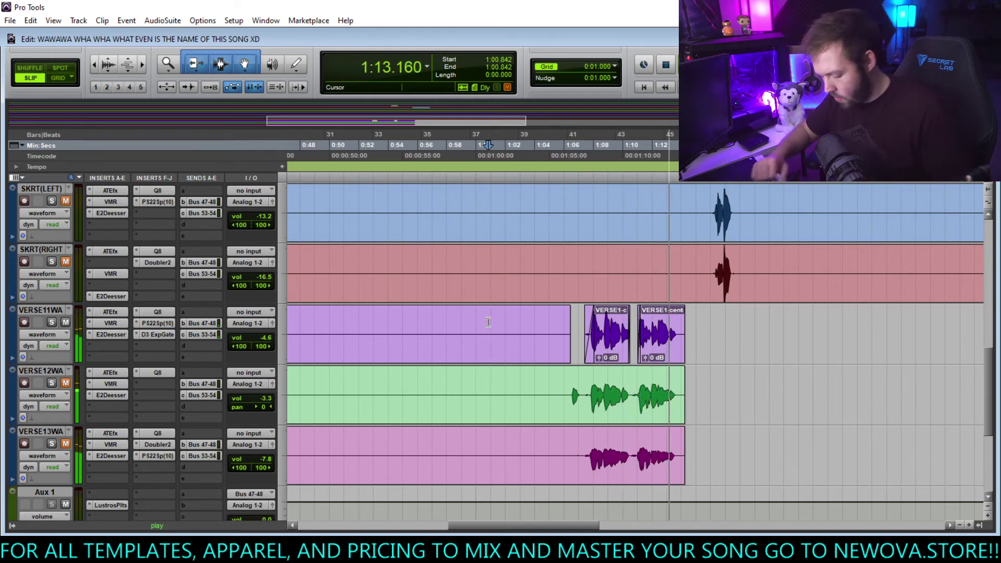
key("space")
Make one duplicate of the VERSE11WA track, including its playlists, automation, inserts, sends and group assignments.
right_click(45, 310)
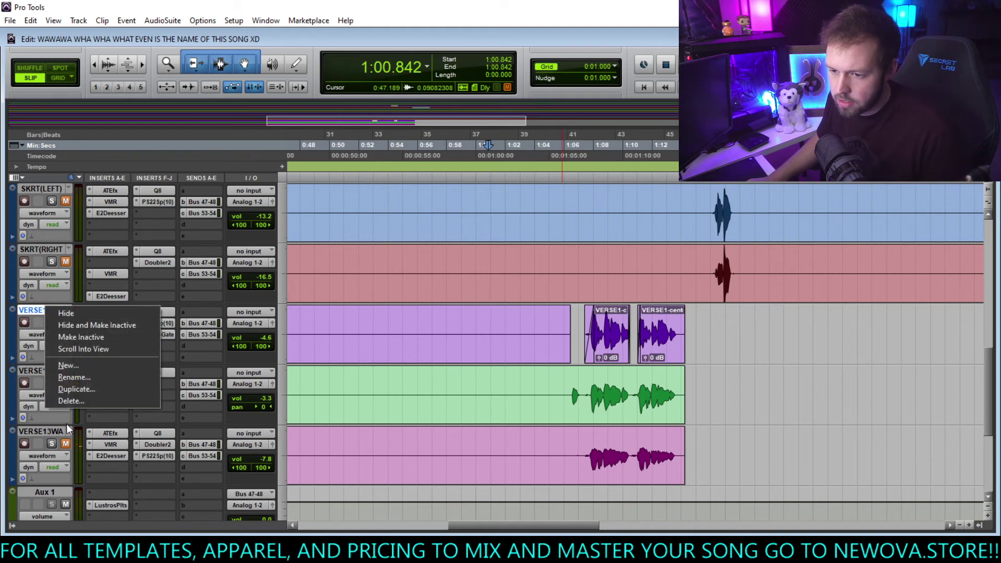
left_click(77, 387)
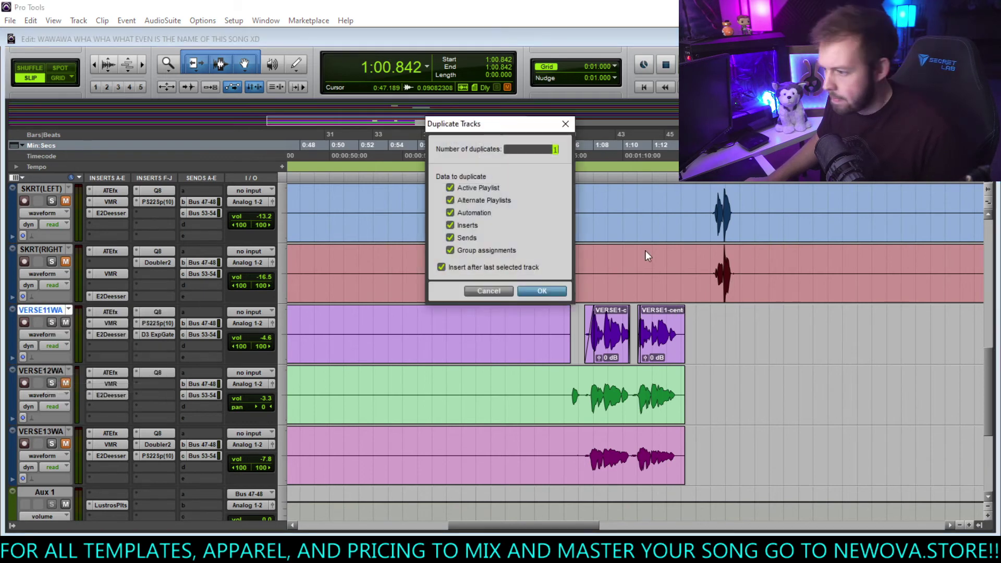
left_click(541, 291)
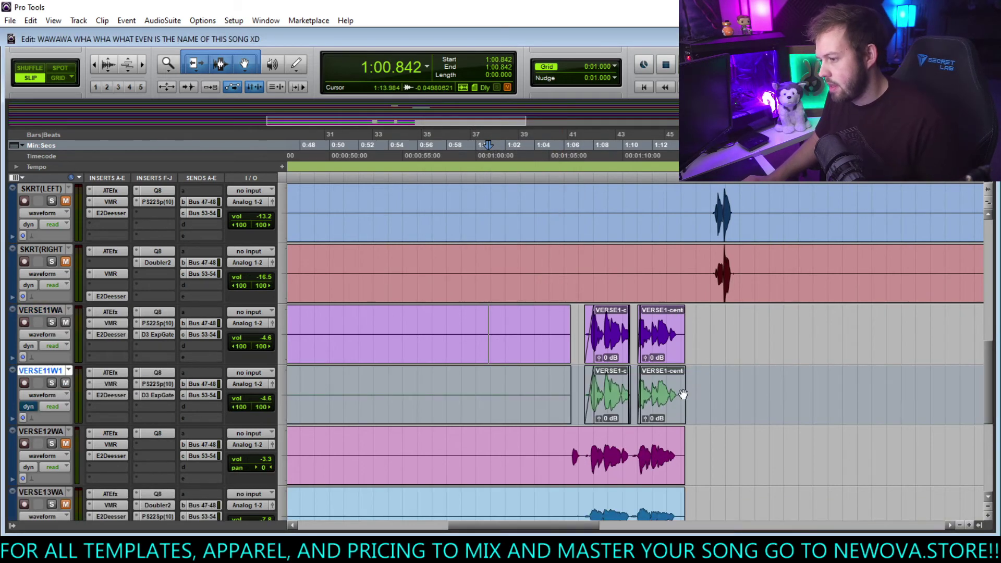
Delete the other clips from the duplicate track and cut the remaining phrase down to its opening, ending at about 1:08.6.
key("Return")
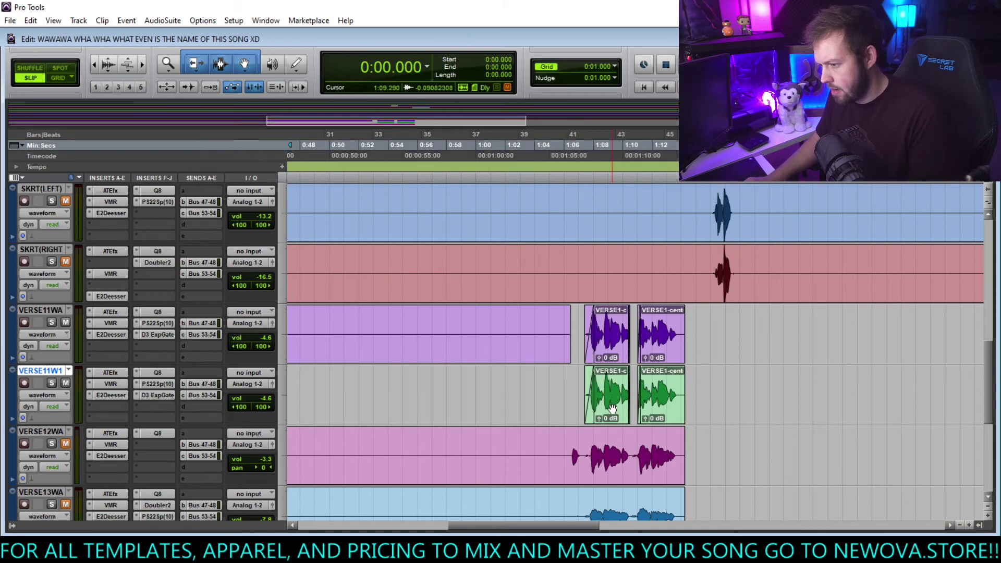
left_click(660, 410)
key("Delete")
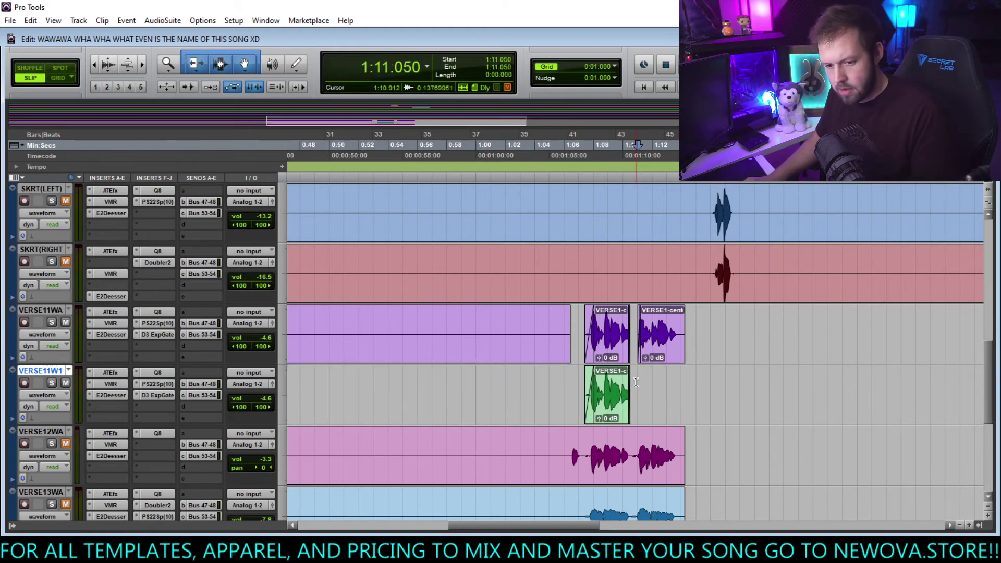
left_click_drag(636, 382, 602, 378)
key("Delete")
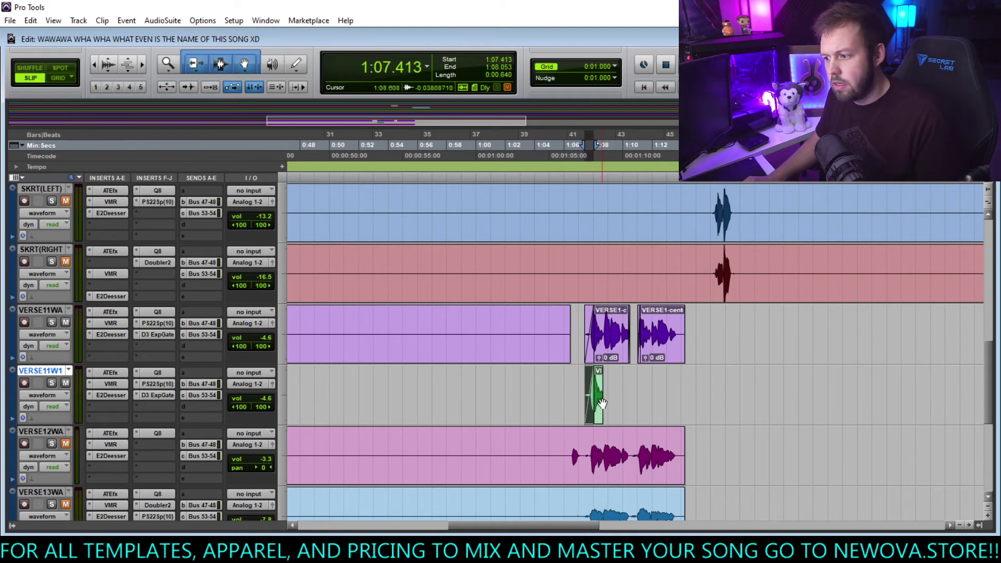
Render a reversed D-Verb over 1:00.928 to 1:15.136 on the duplicate, with 11 ms pre-delay, 91% diffusion, 12.92 kHz HF cut and 14.21 kHz LP filter.
left_click_drag(489, 389, 697, 385)
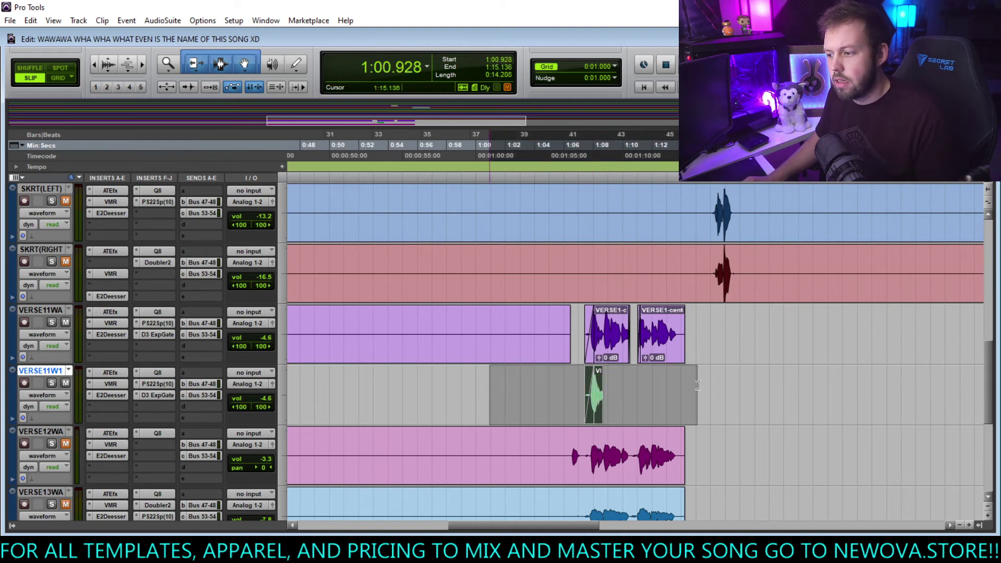
left_click(172, 22)
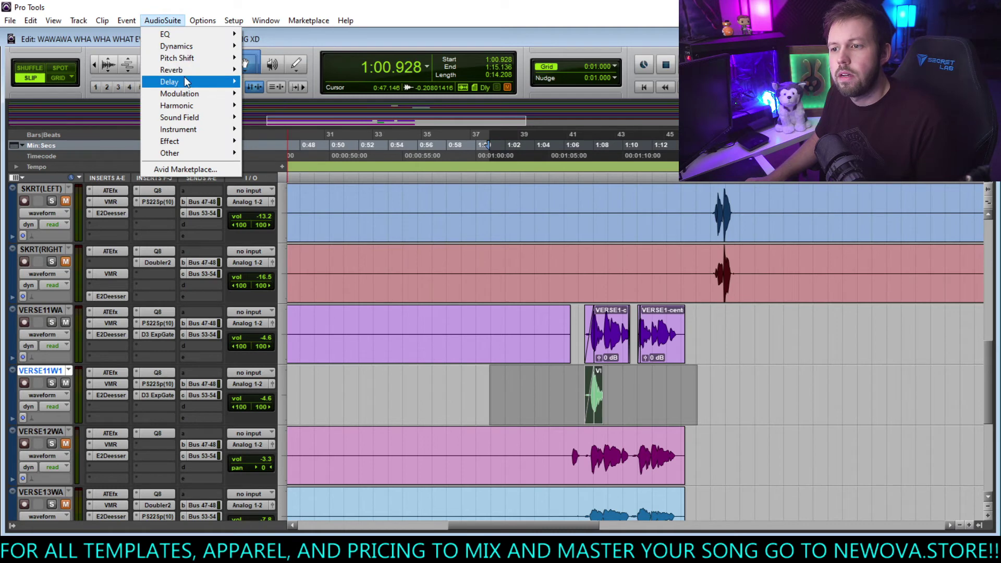
mouse_move(209, 71)
left_click(263, 70)
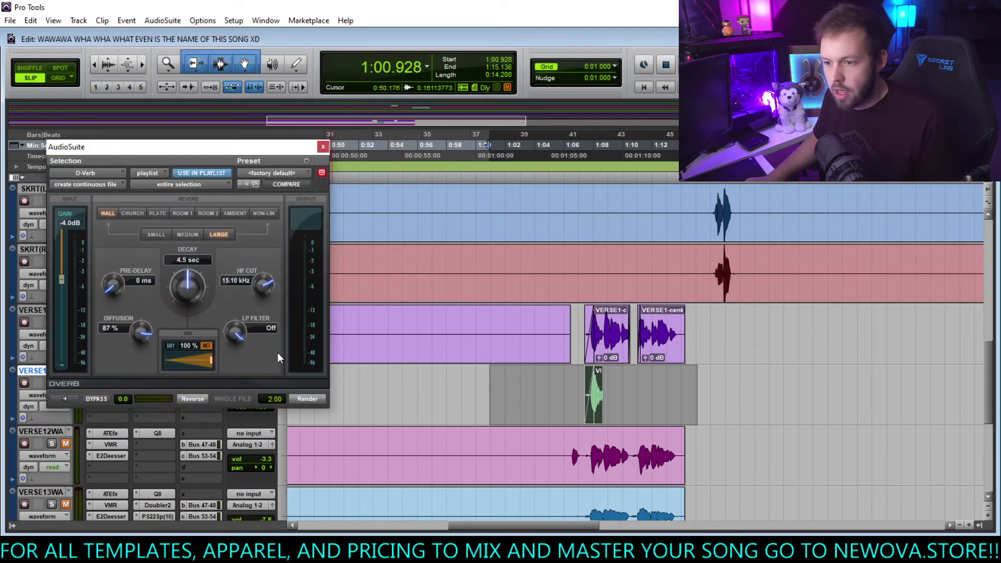
left_click_drag(108, 262, 134, 309)
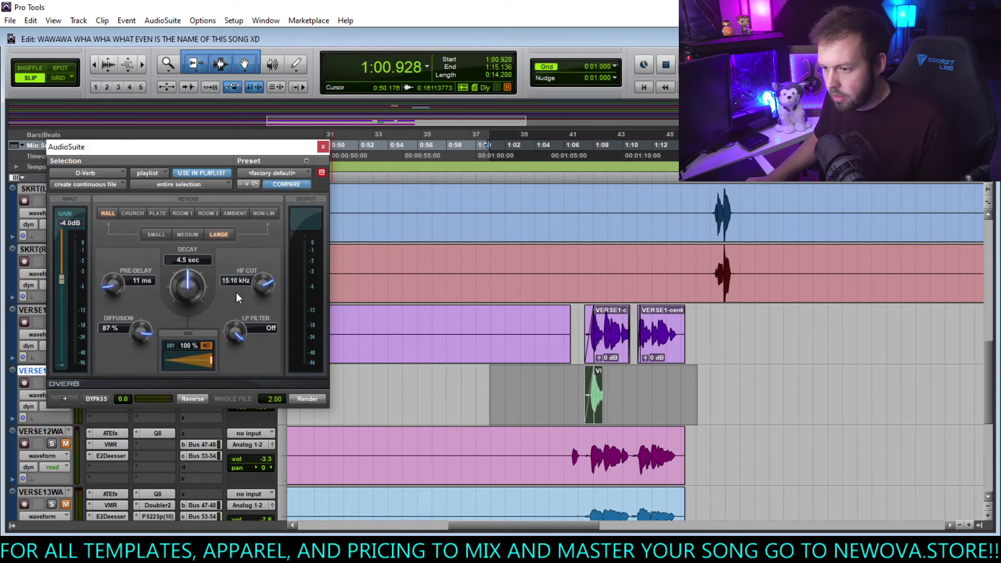
left_click_drag(253, 296, 221, 355)
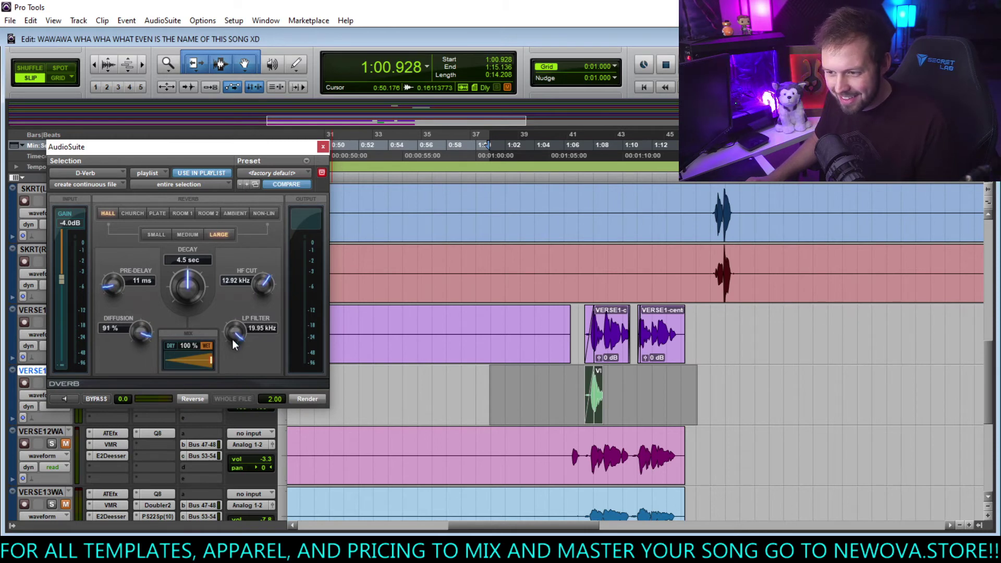
left_click(196, 396)
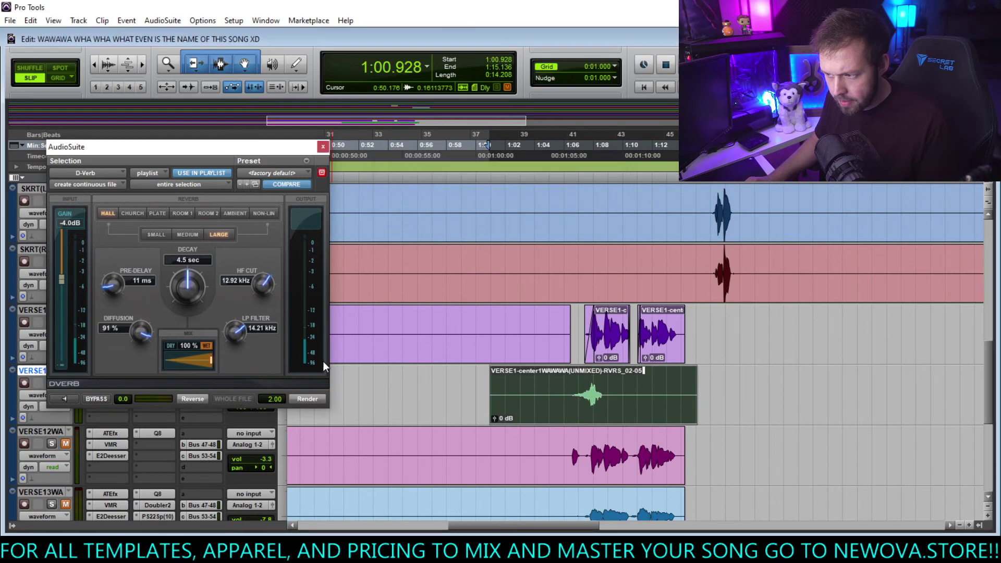
Audition the reversed reverb clip and set the duplicate track's Bus 47-48 and Bus 53-54 sends to +12.0 dB.
left_click(522, 384)
key("space")
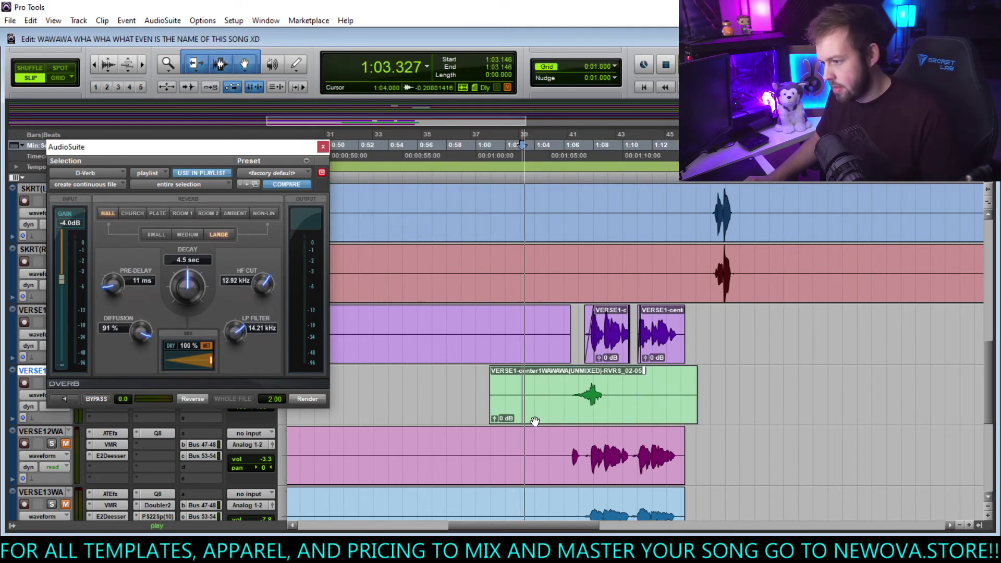
left_click_drag(274, 154, 491, 119)
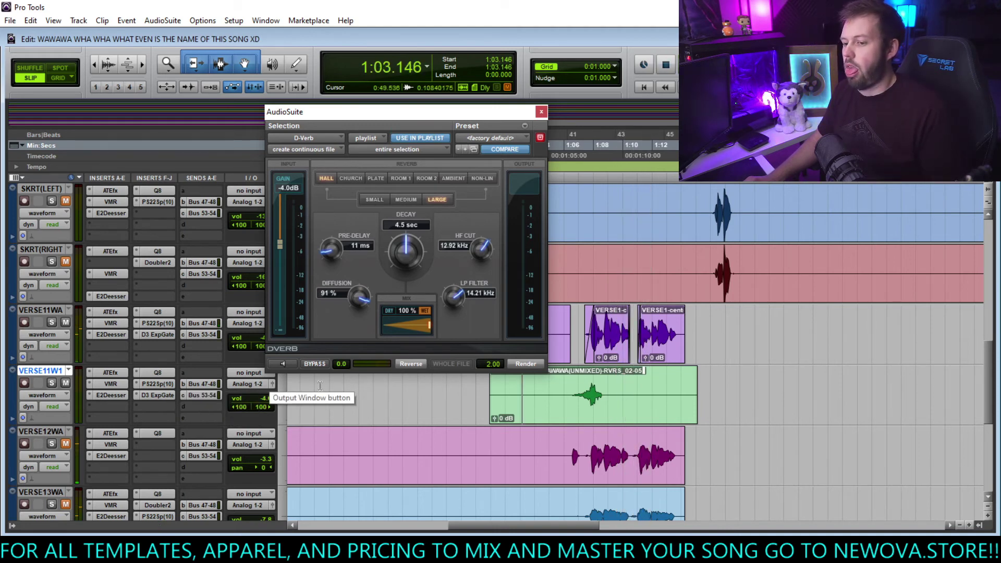
left_click(224, 383)
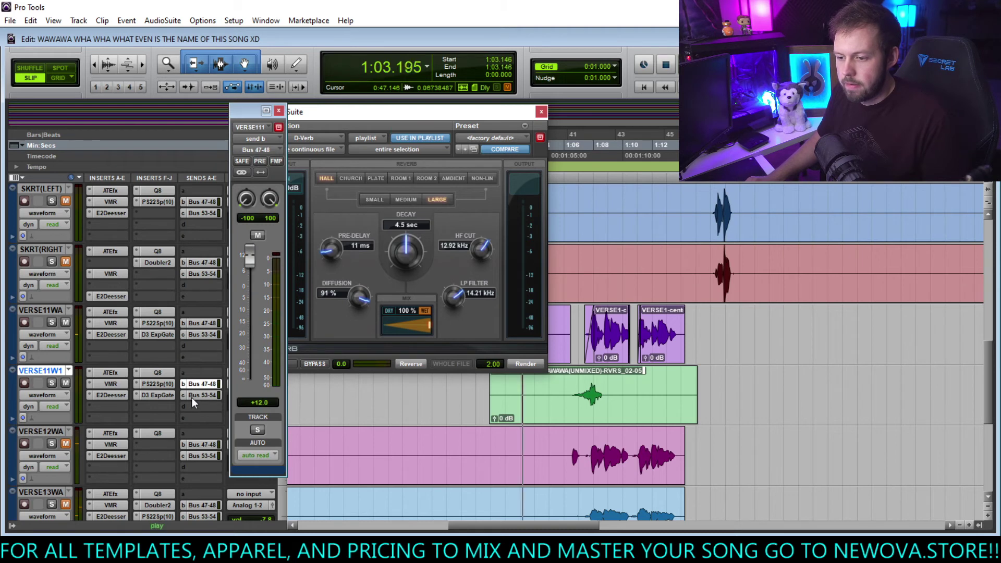
left_click(207, 395)
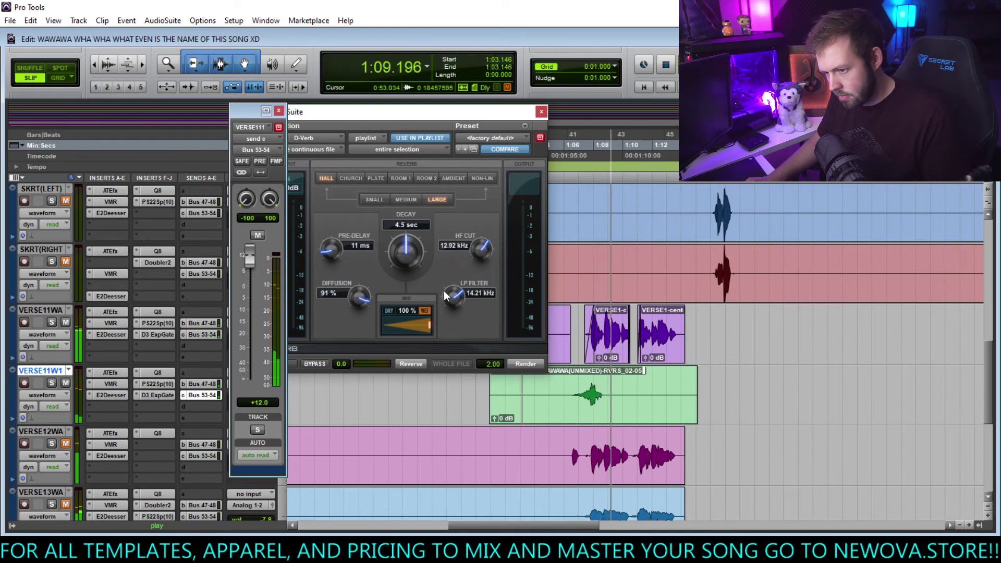
key("space")
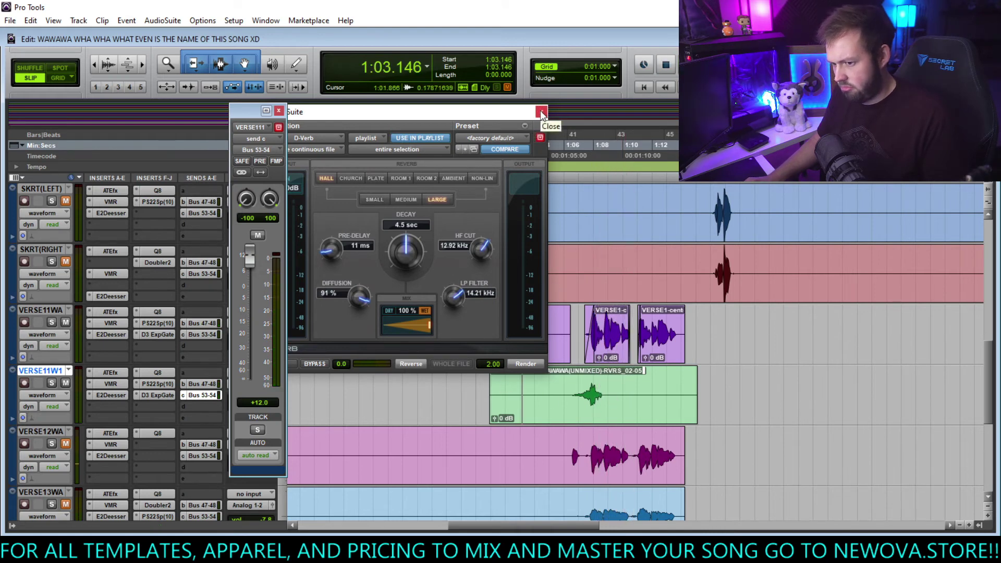
Add the REQ 6 Telephone equalizer to the duplicate track, lower its high-cut frequency to 898 Hz while auditioning, and close the open windows.
left_click(157, 373)
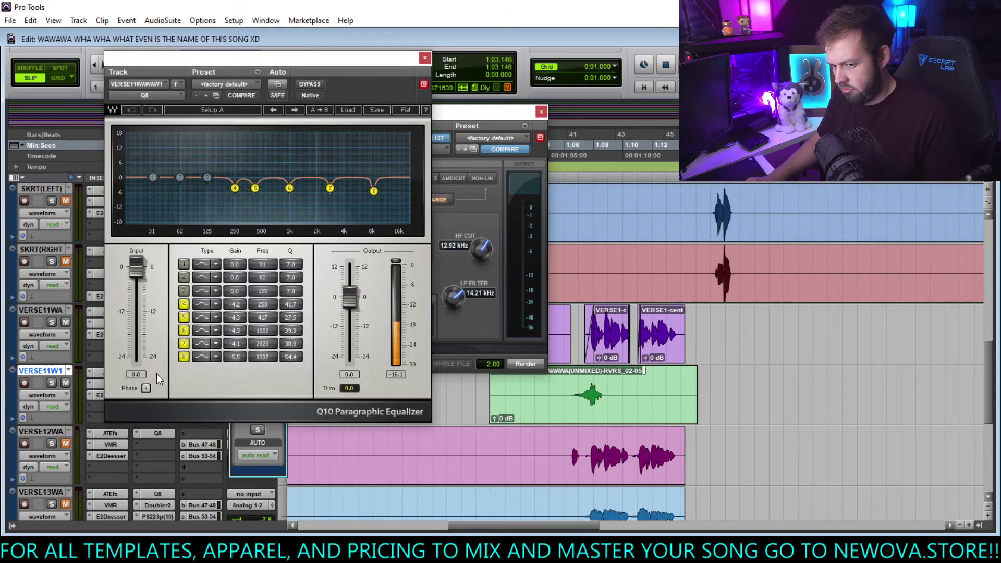
left_click(424, 59)
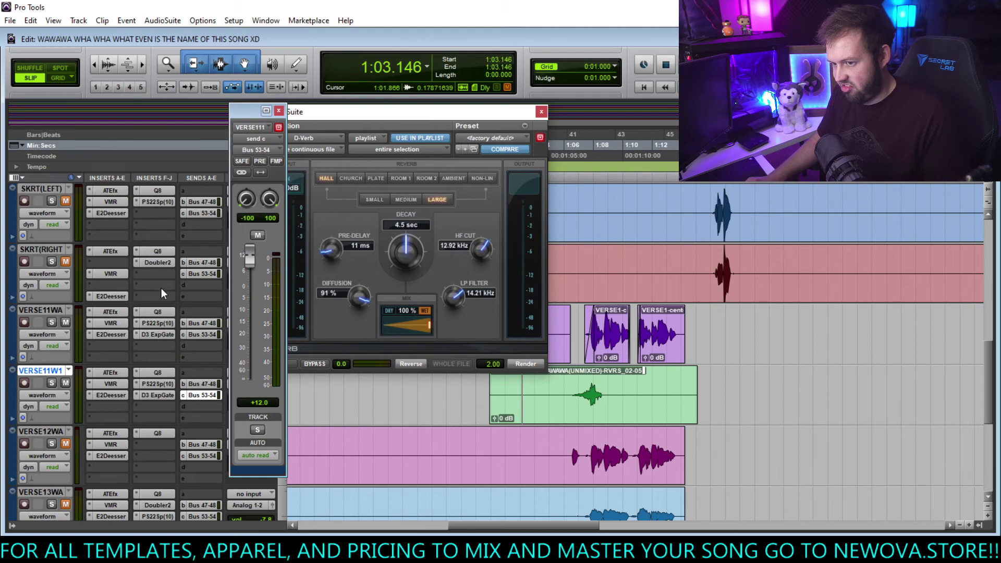
scroll(171, 425, "down", 2)
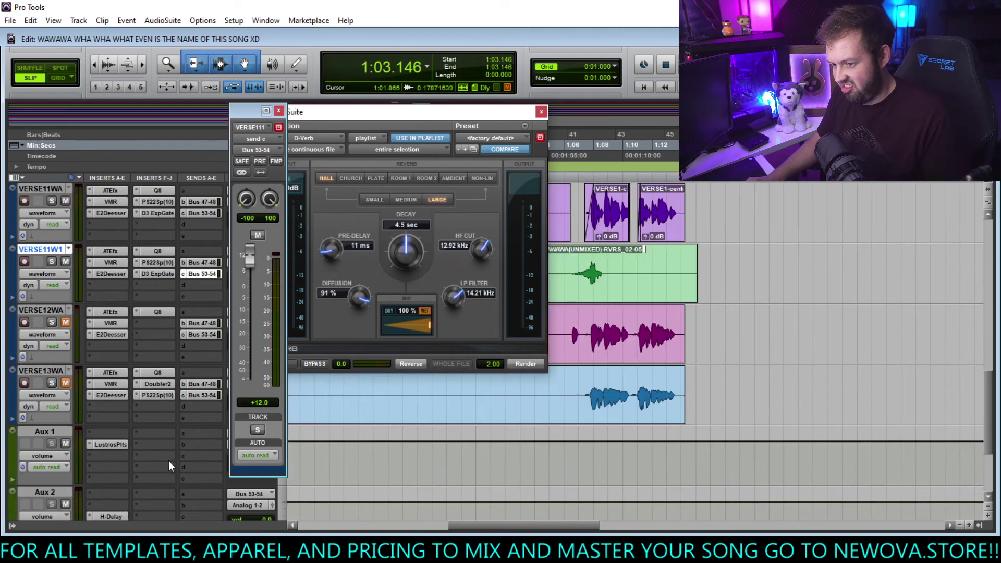
scroll(170, 448, "up", 3)
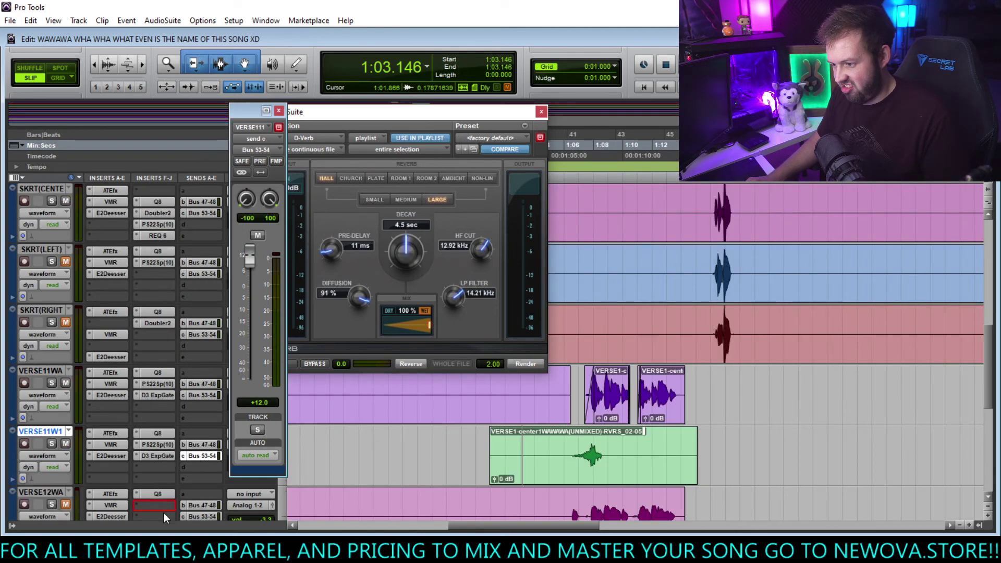
left_click(158, 468)
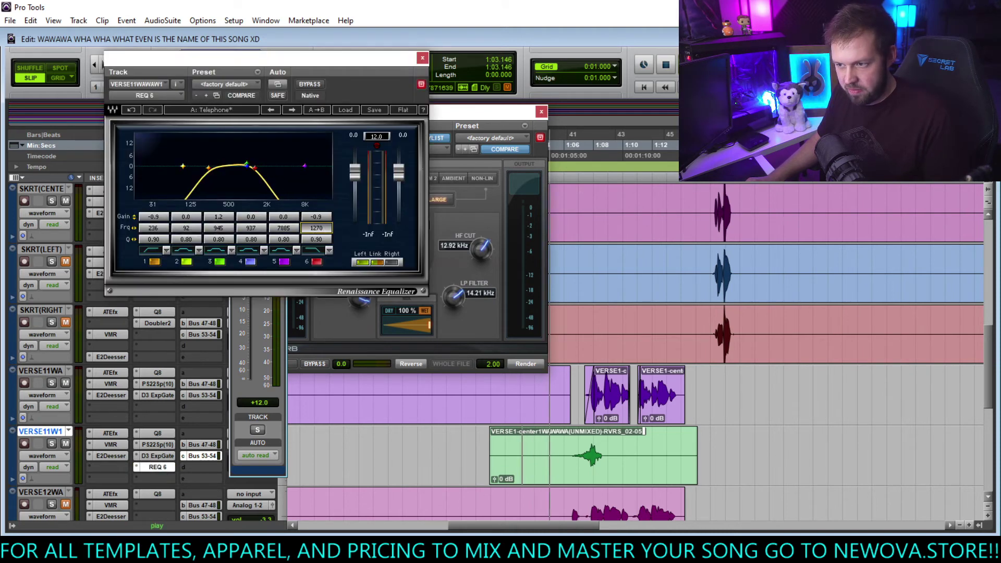
left_click_drag(327, 231, 327, 245)
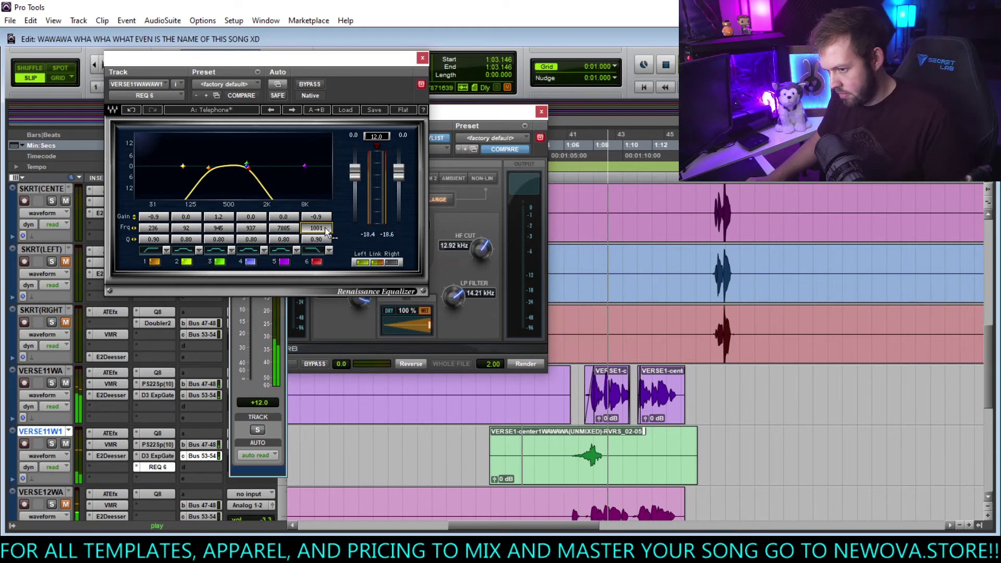
scroll(328, 231, "down", 2)
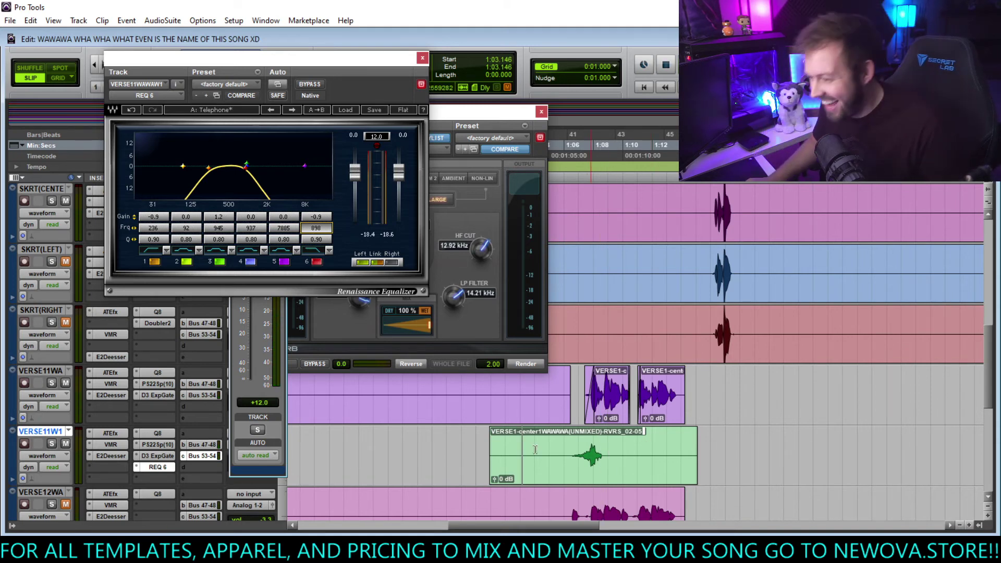
left_click(420, 60)
left_click(541, 112)
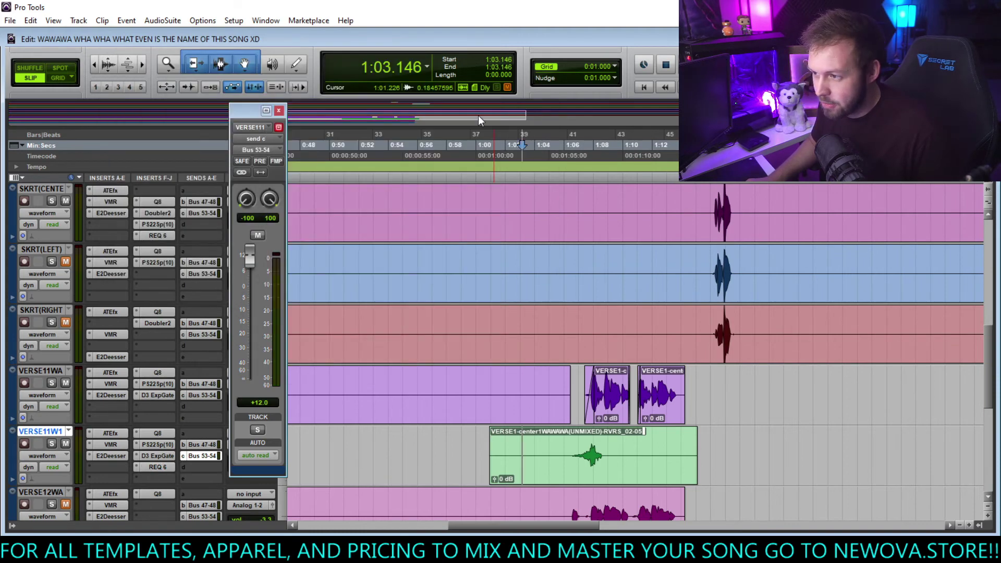
left_click(279, 110)
Delete the duplicated verse track containing the reversed reverb clip.
scroll(700, 354, "down", 2)
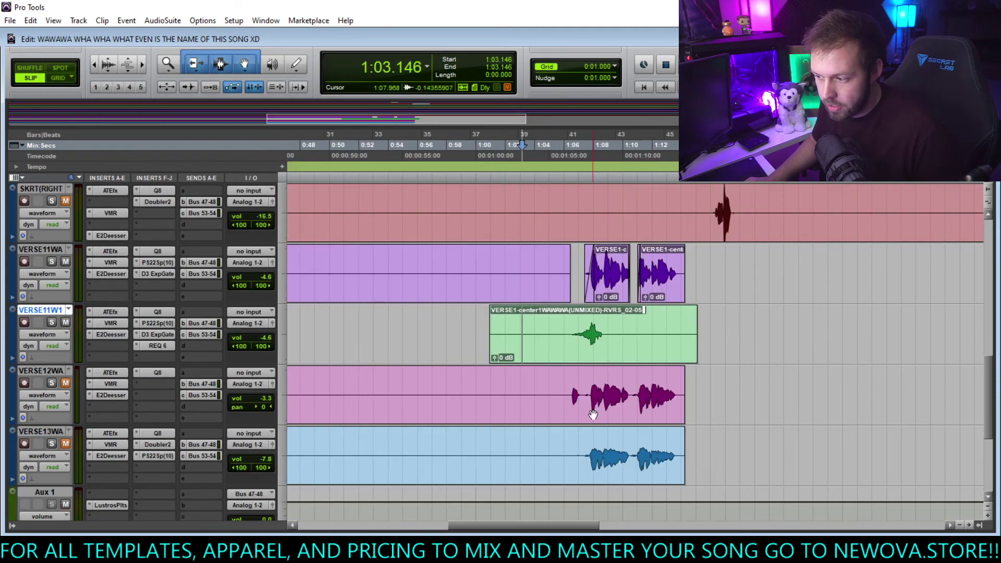
right_click(56, 316)
left_click(86, 397)
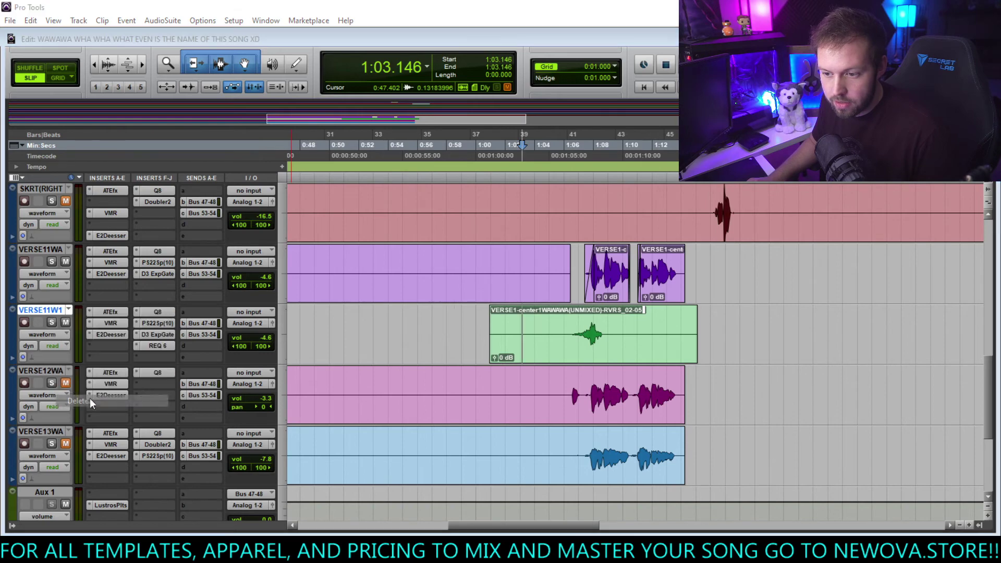
left_click(600, 248)
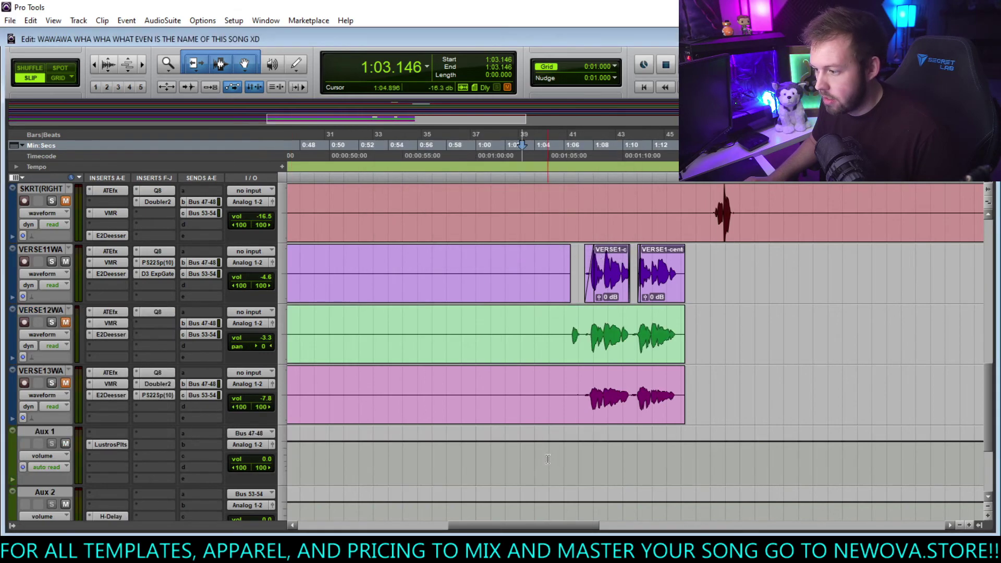
scroll(530, 329, "up", 10)
scroll(531, 329, "down", 10)
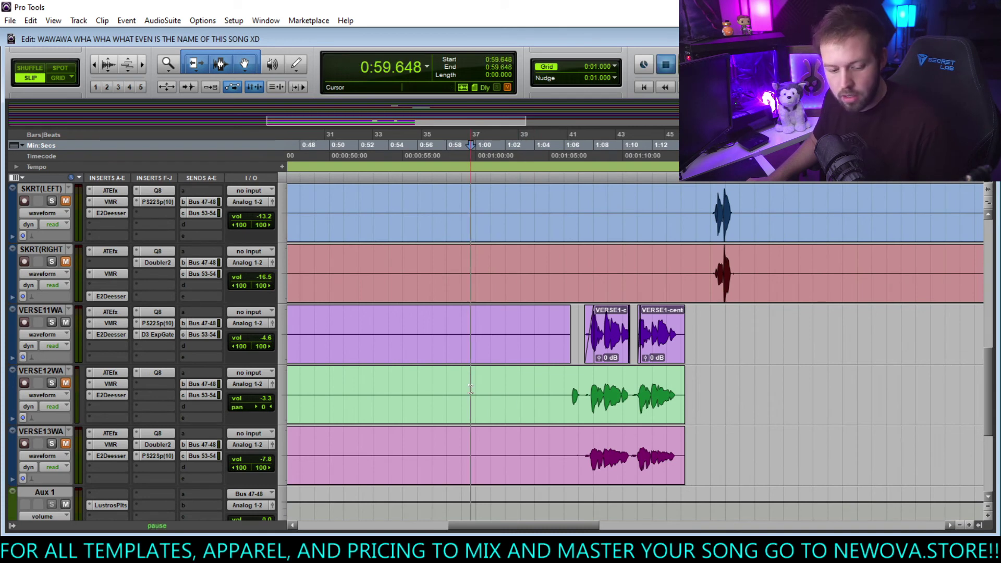
Play the full mix from 0:59.648 and replay the transition into the hook from 1:11.146.
key("space")
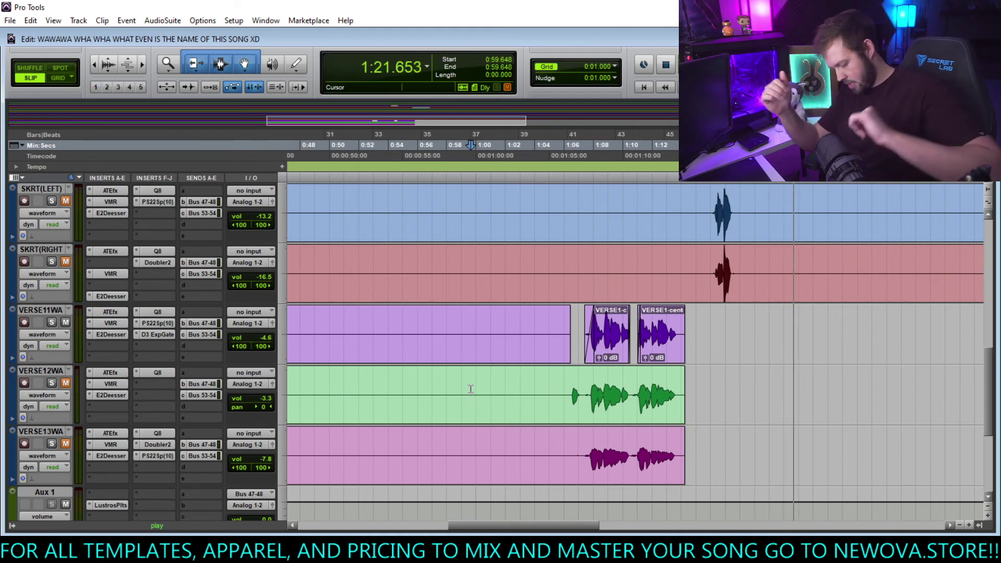
scroll(752, 295, "up", 3)
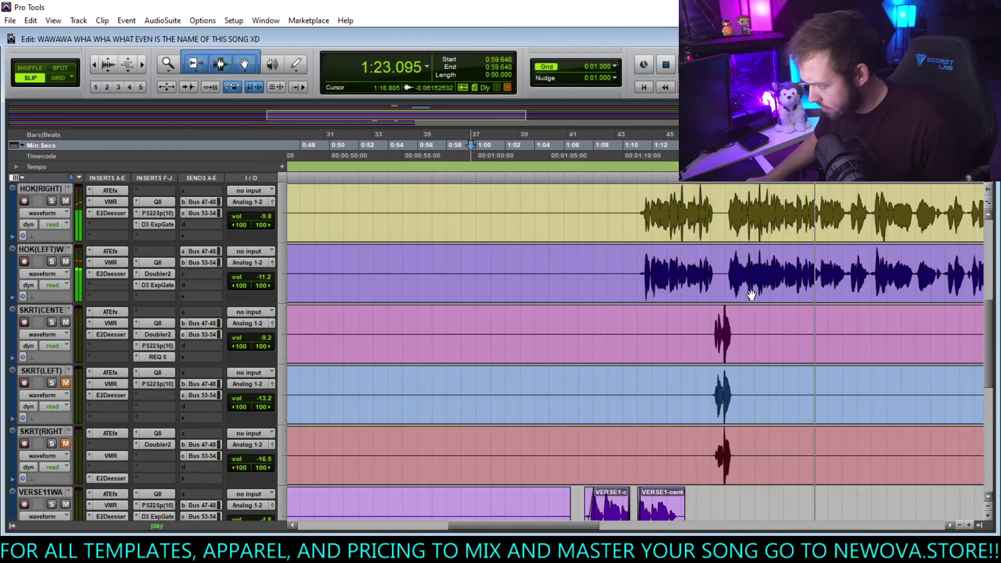
left_click(710, 339)
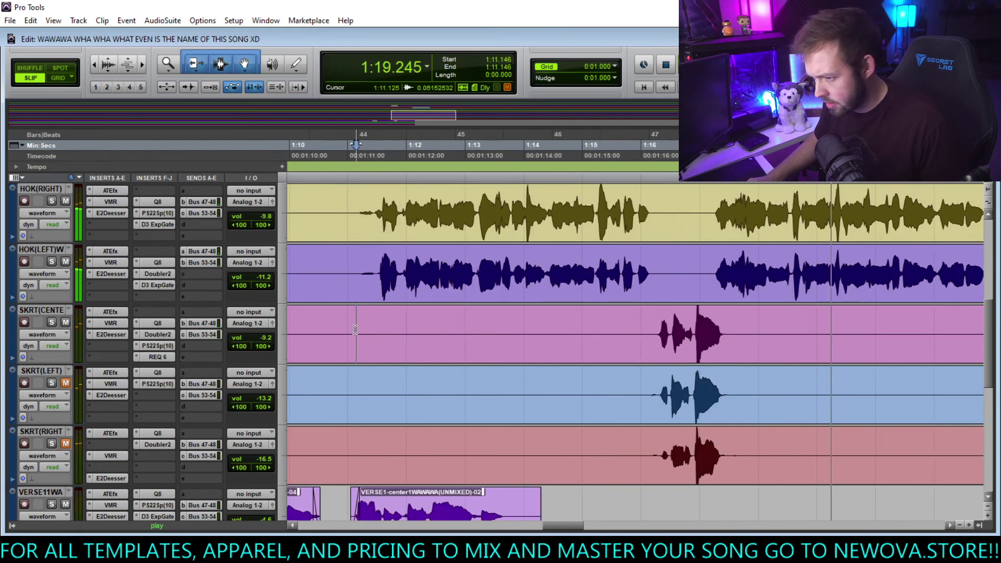
left_click(355, 330)
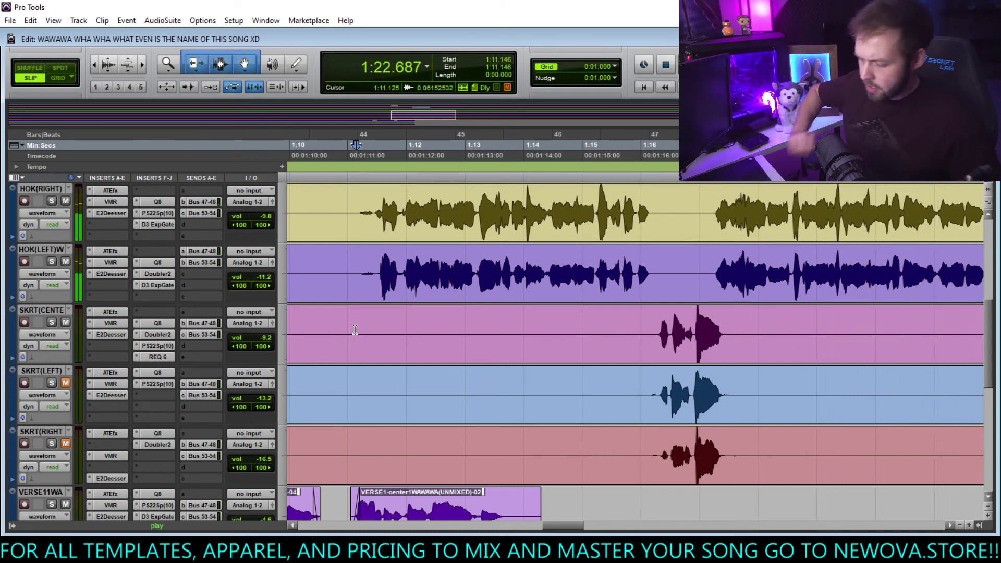
Insert the stereo FG-X Virtual Mastering Console on the Master 1 track, after Multipass.
scroll(344, 383, "down", 10)
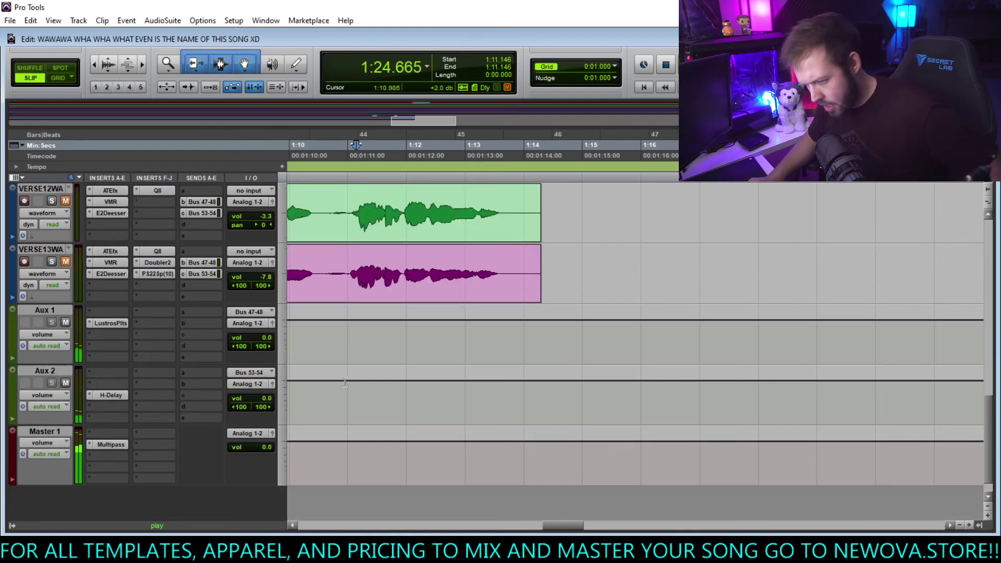
scroll(345, 382, "down", 1)
left_click(107, 428)
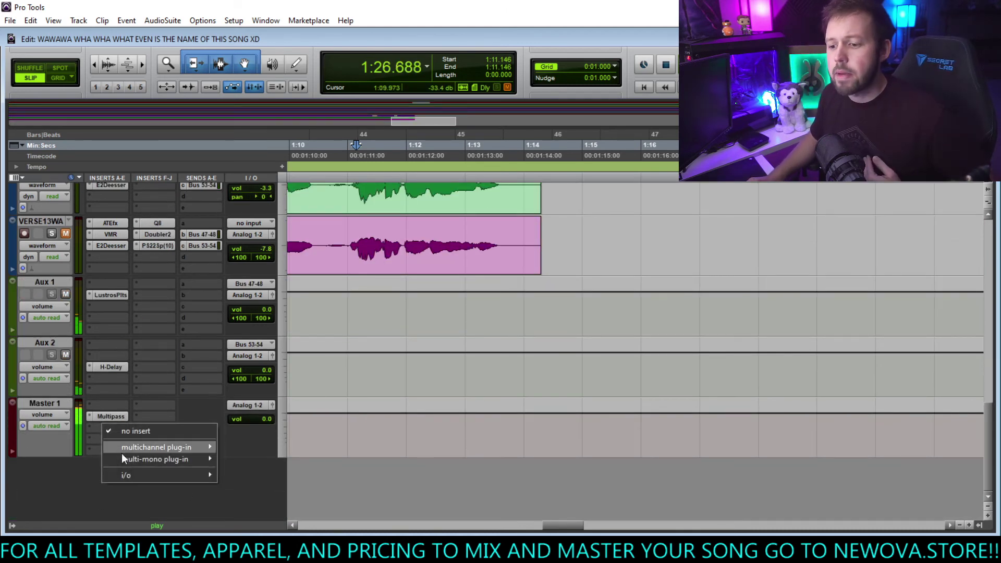
mouse_move(127, 447)
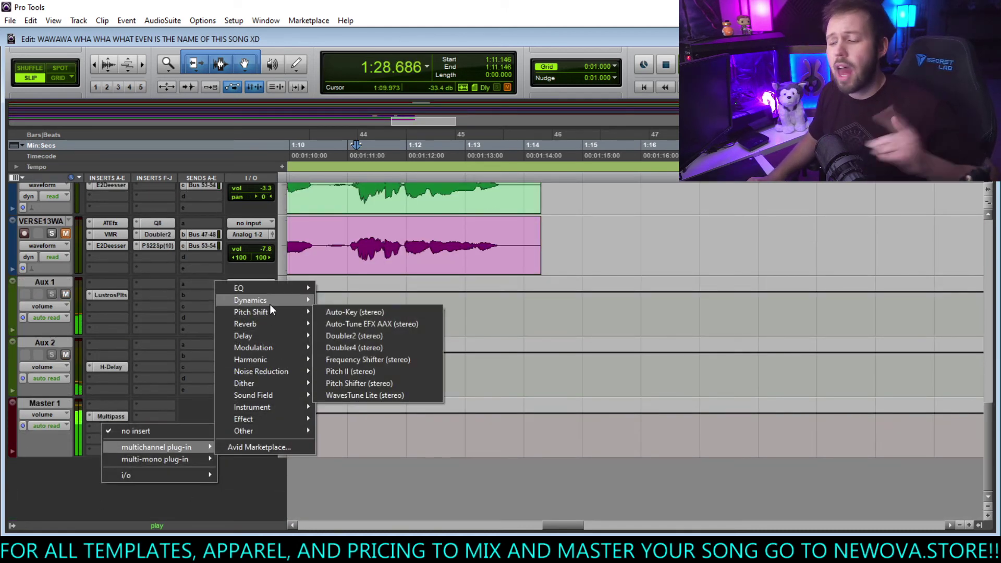
mouse_move(270, 304)
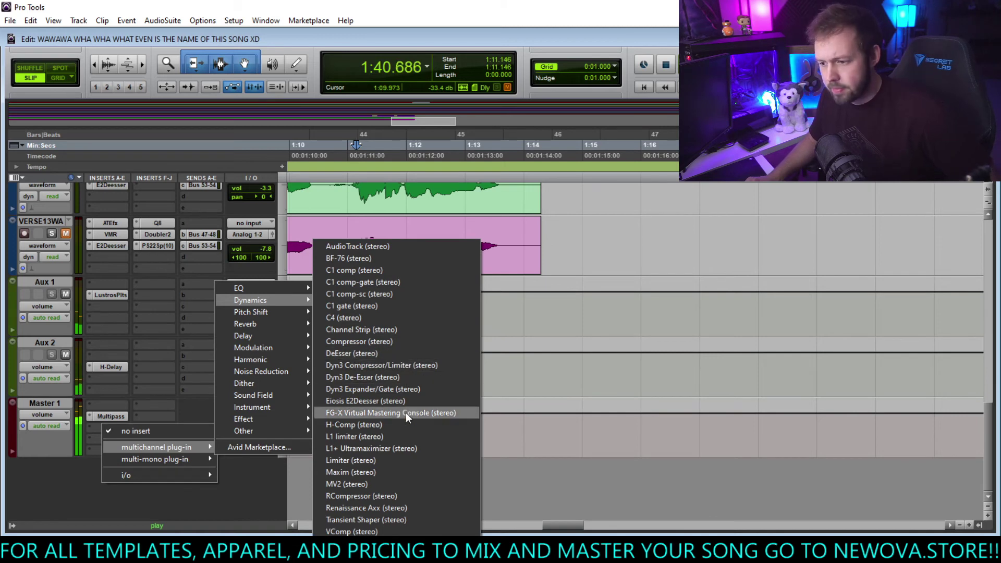
left_click(396, 411)
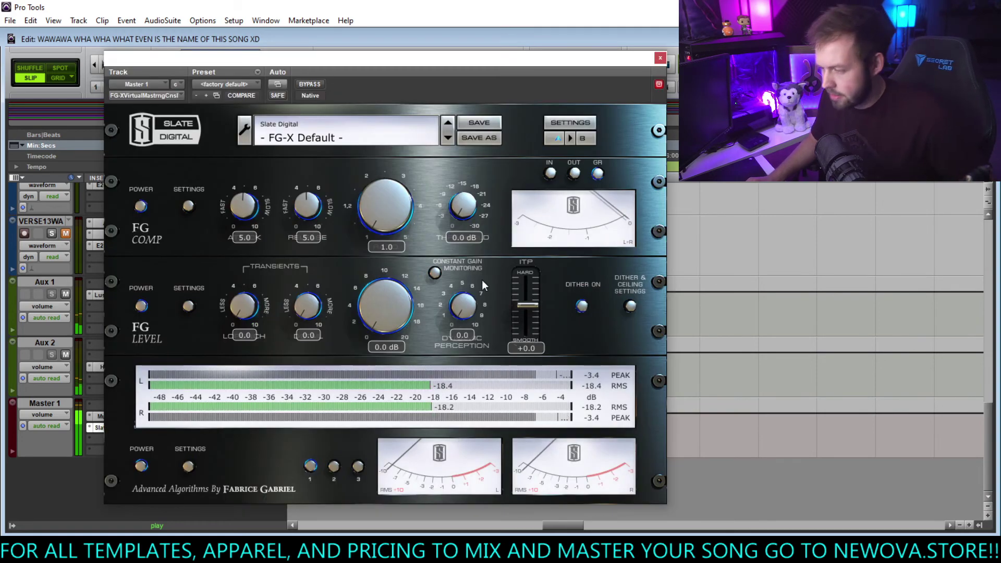
Raise the FG-X compressor ratio slightly, save a dither ceiling of -0.05, and set the FG Level gain to 5.2 dB.
left_click_drag(393, 212, 394, 186)
left_click(630, 306)
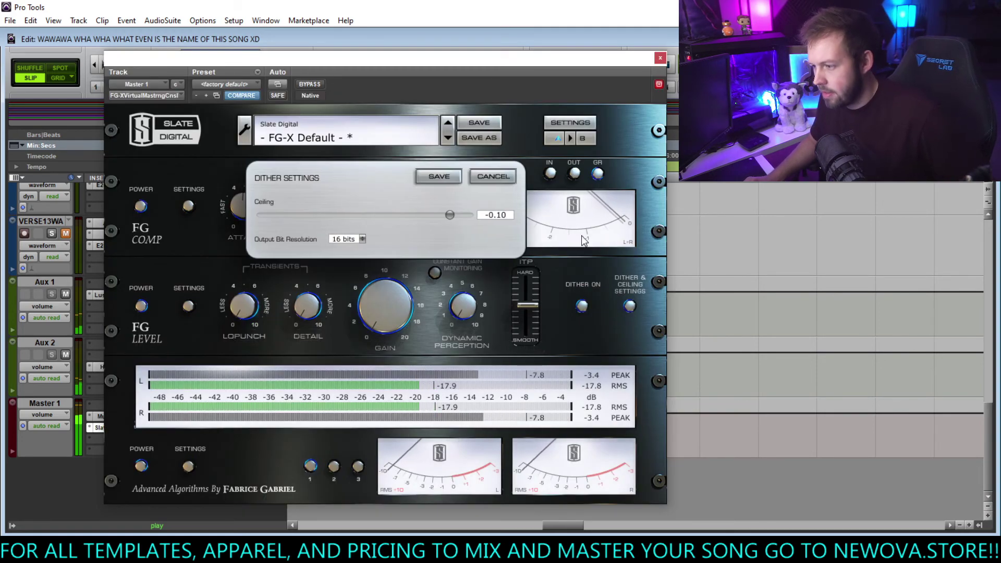
left_click_drag(475, 215, 462, 217)
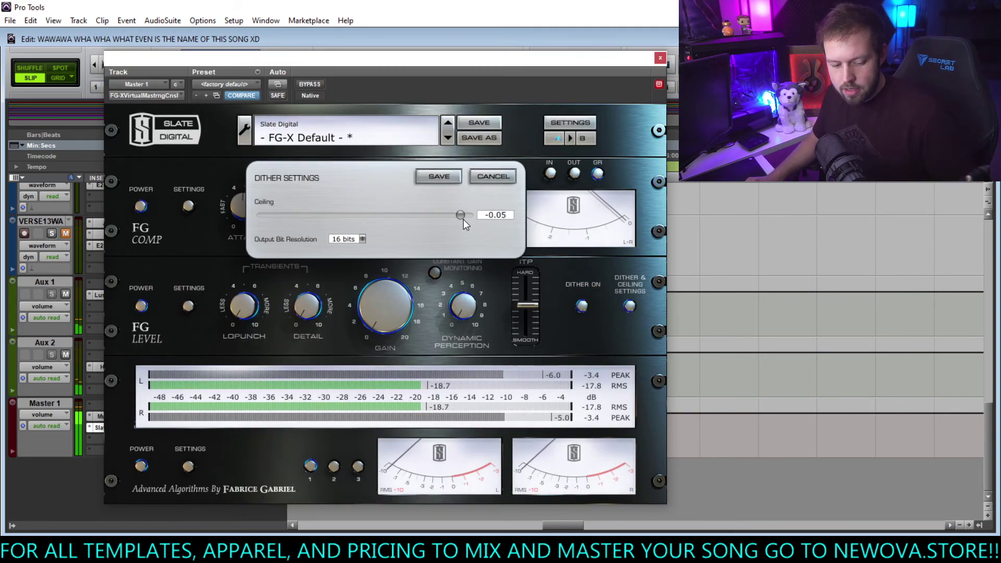
left_click(440, 176)
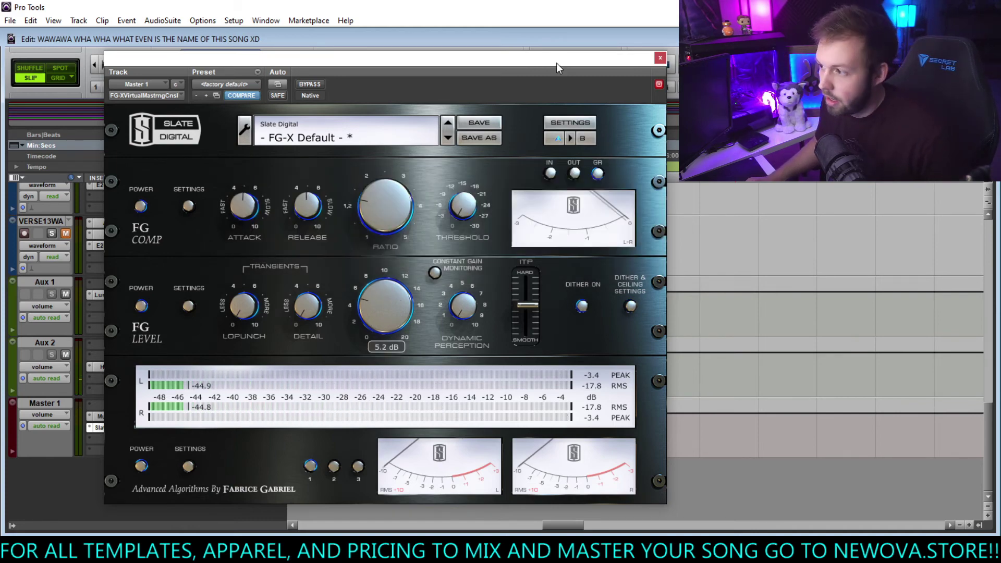
Play the song from 1:35.157 through the FG-X master processing, check its meters, and close the plug-in window.
left_click_drag(555, 62, 606, 66)
scroll(912, 368, "up", 5)
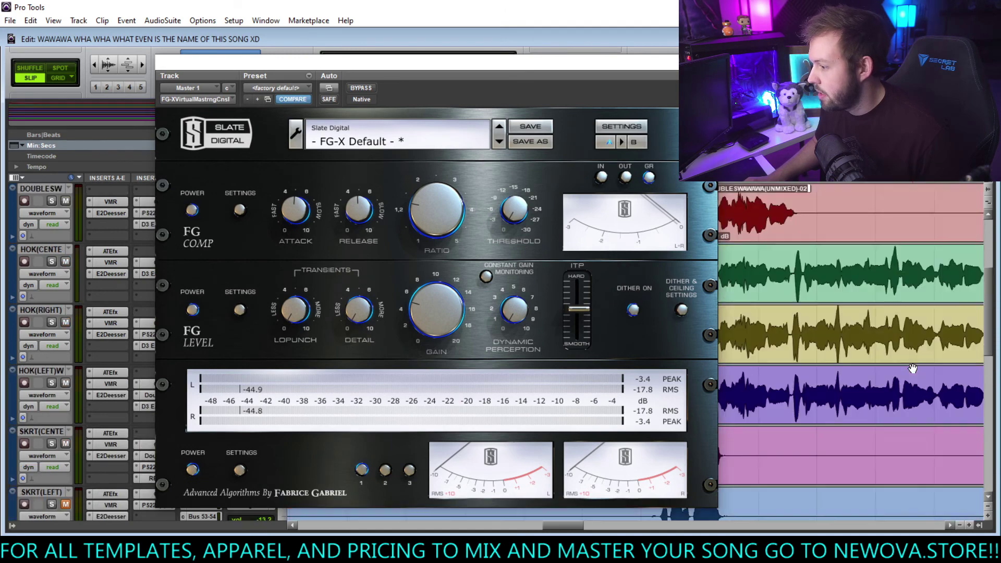
scroll(912, 369, "up", 3)
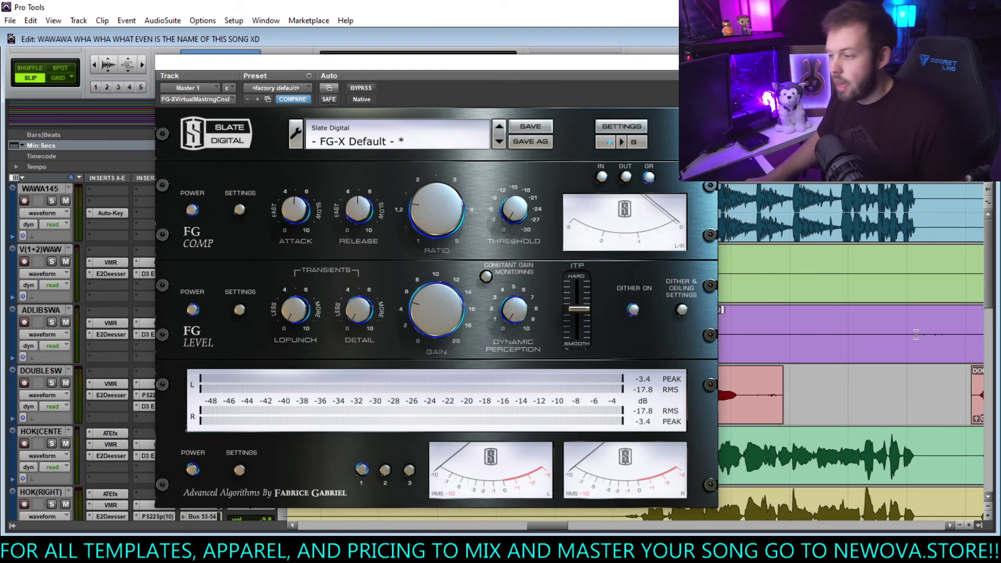
scroll(907, 355, "left", 5)
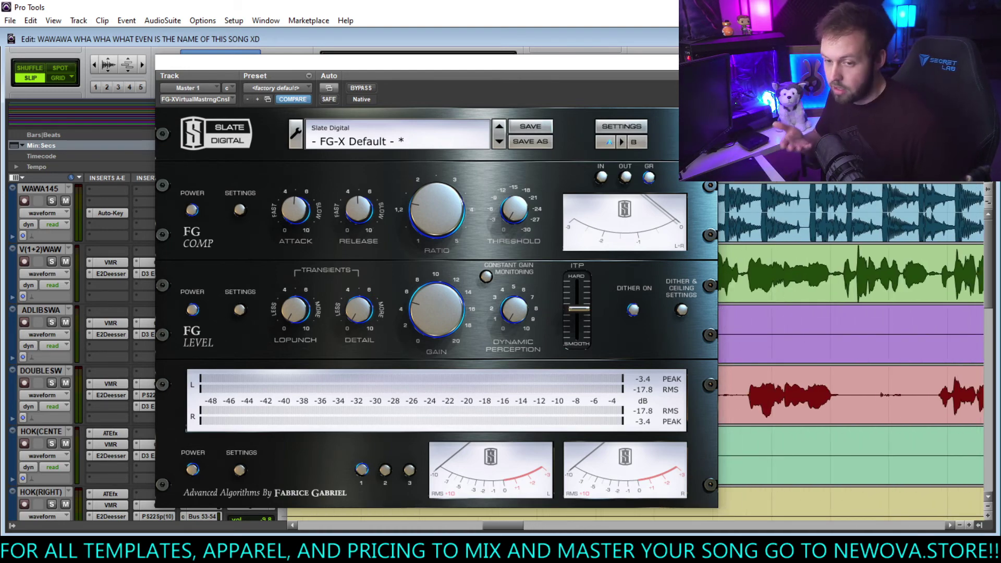
scroll(806, 285, "right", 5)
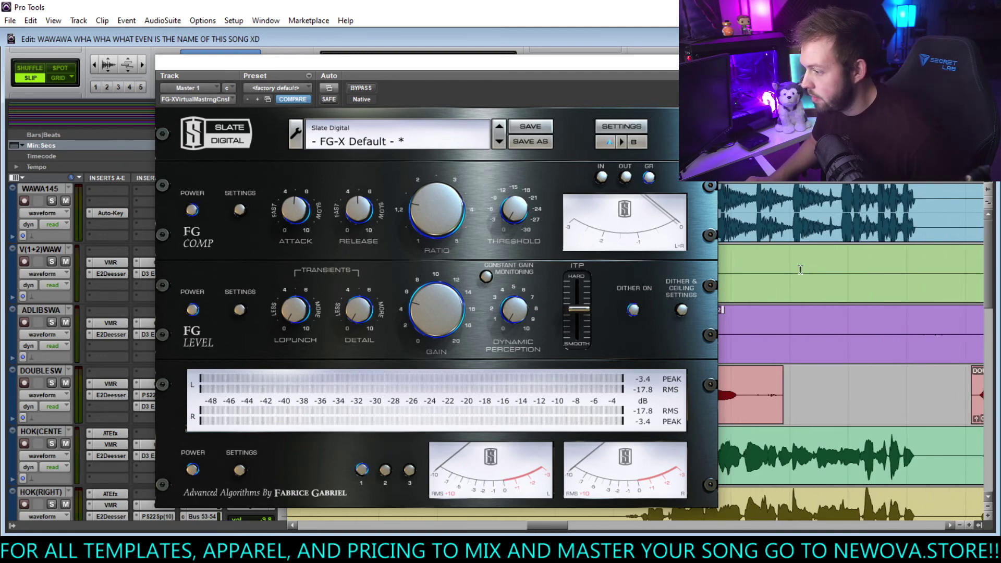
scroll(796, 279, "right", 3)
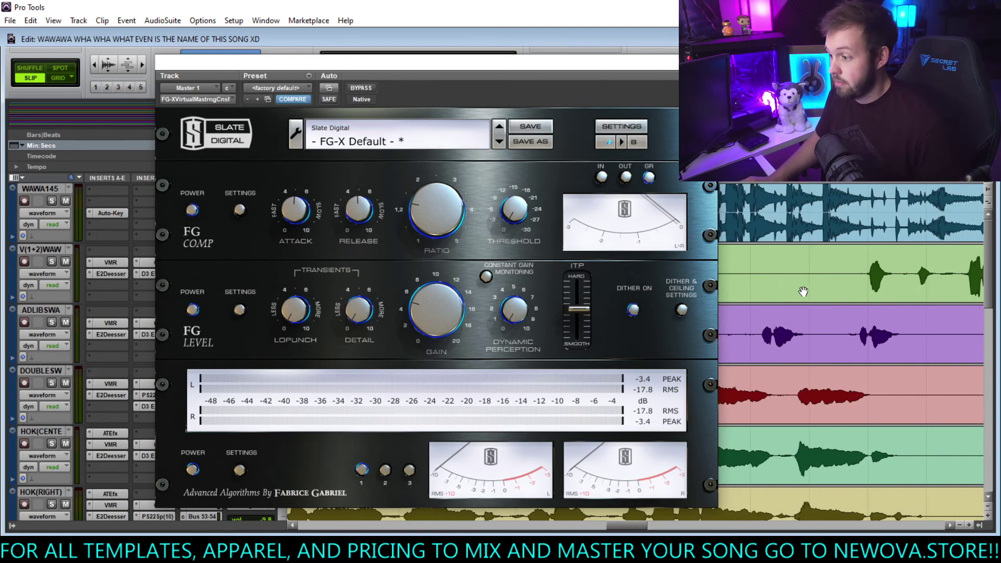
scroll(803, 289, "down", 6)
scroll(816, 294, "up", 6)
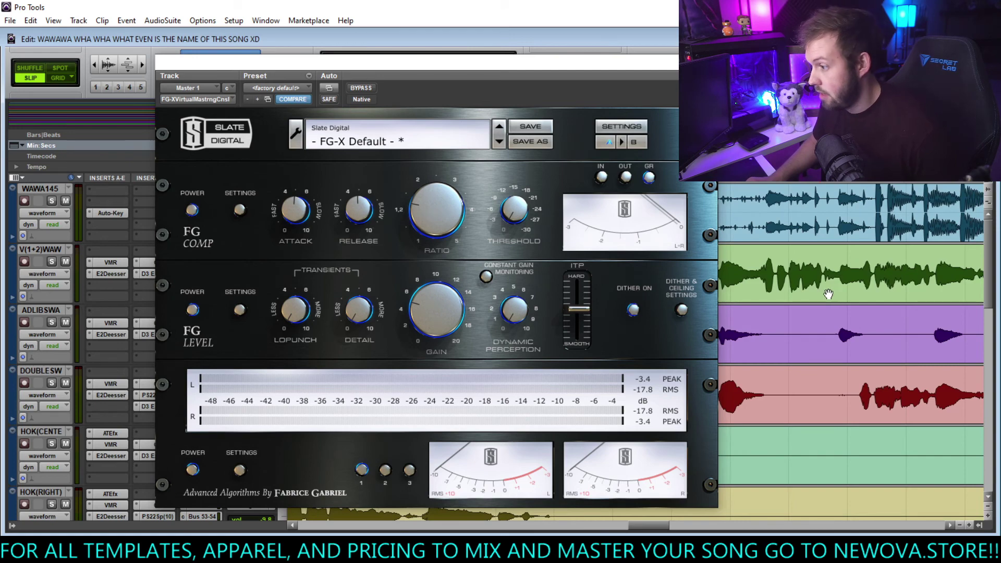
scroll(828, 293, "left", 3)
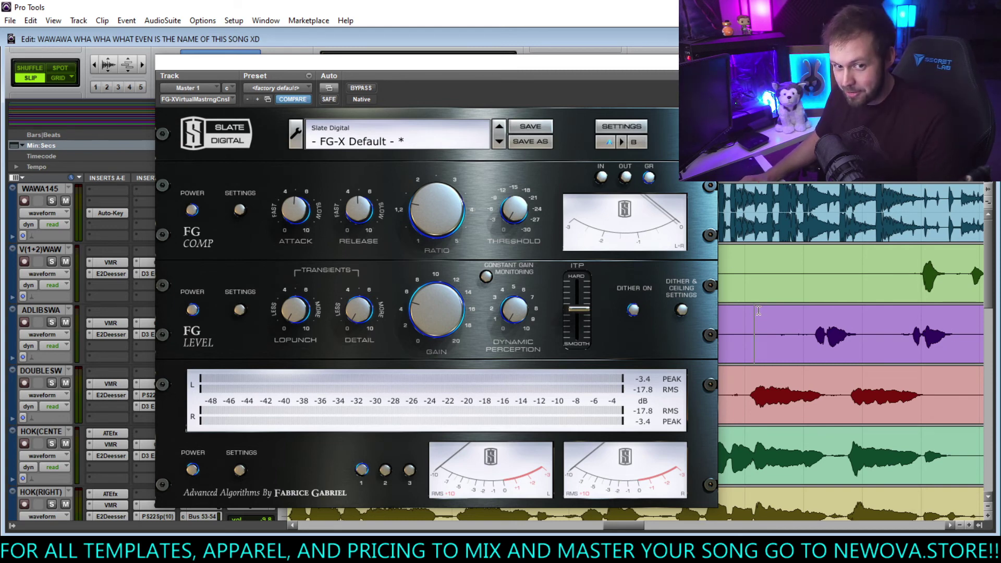
key("space")
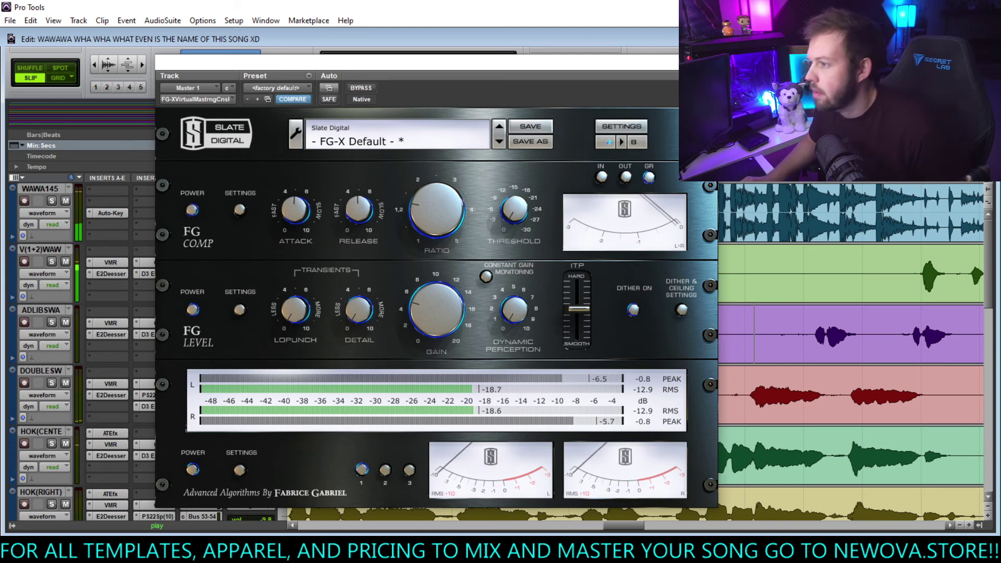
left_click(710, 61)
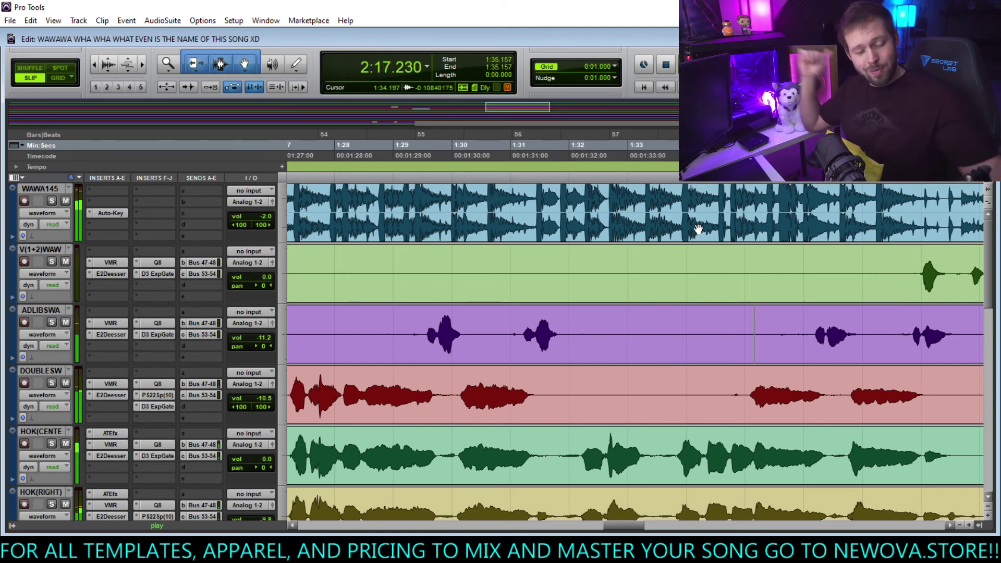
Play the final hook from 2:15.424 and delete the ad-libs between 2:14.944 and about 2:17.6 on the ad-lib track.
scroll(767, 366, "right", 15)
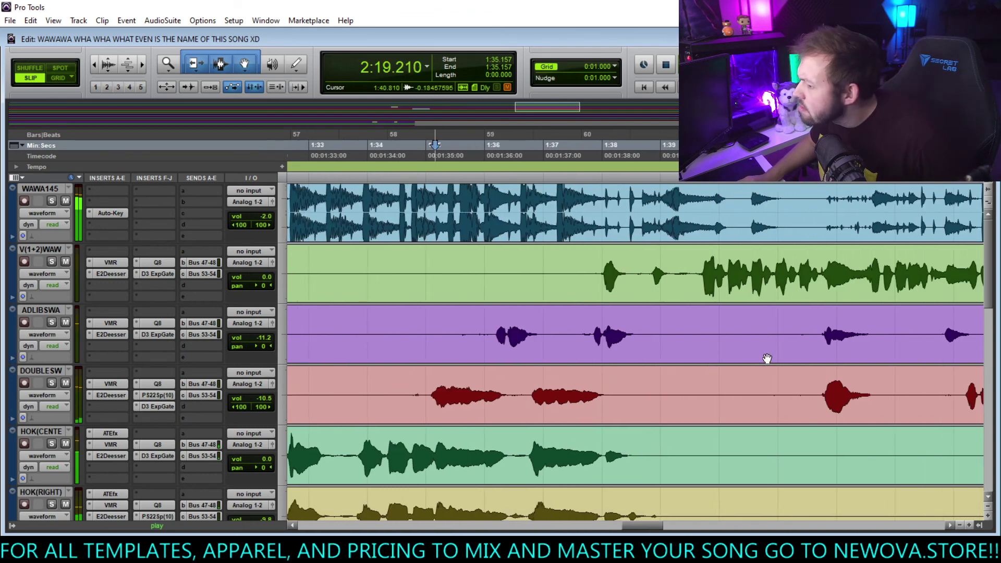
scroll(769, 348, "right", 5)
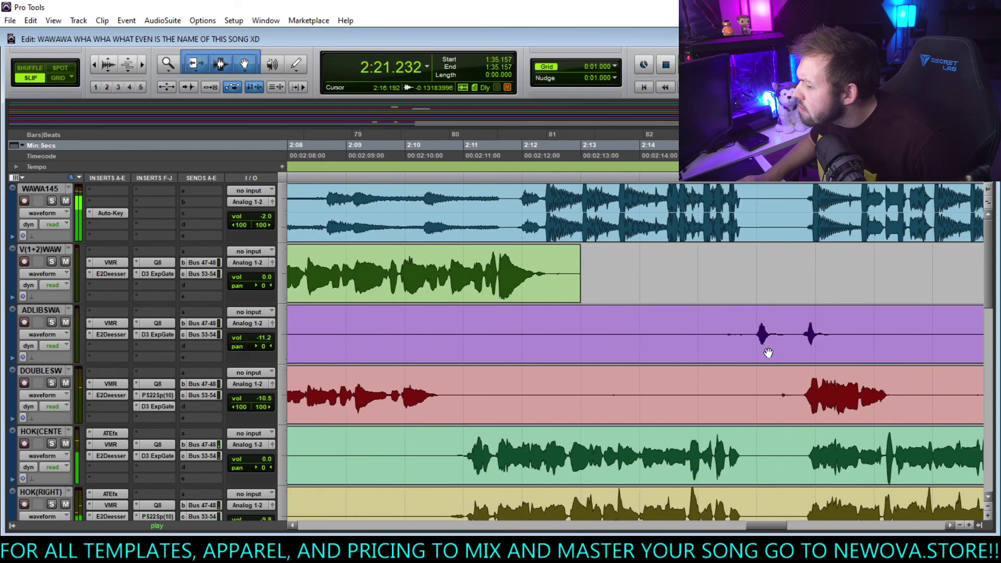
scroll(769, 354, "down", 2)
key("space")
key("space")
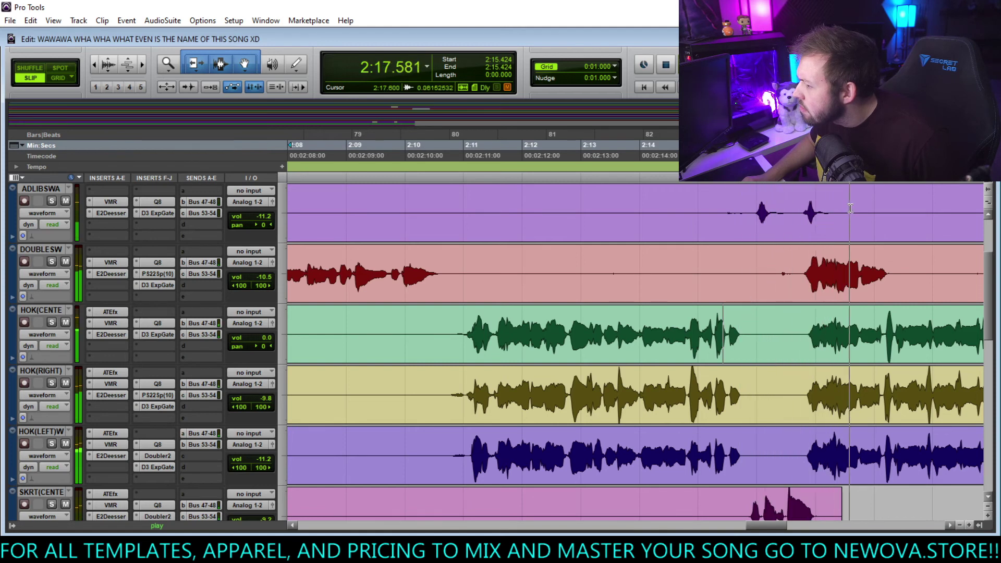
left_click_drag(851, 202, 692, 202)
key("Delete")
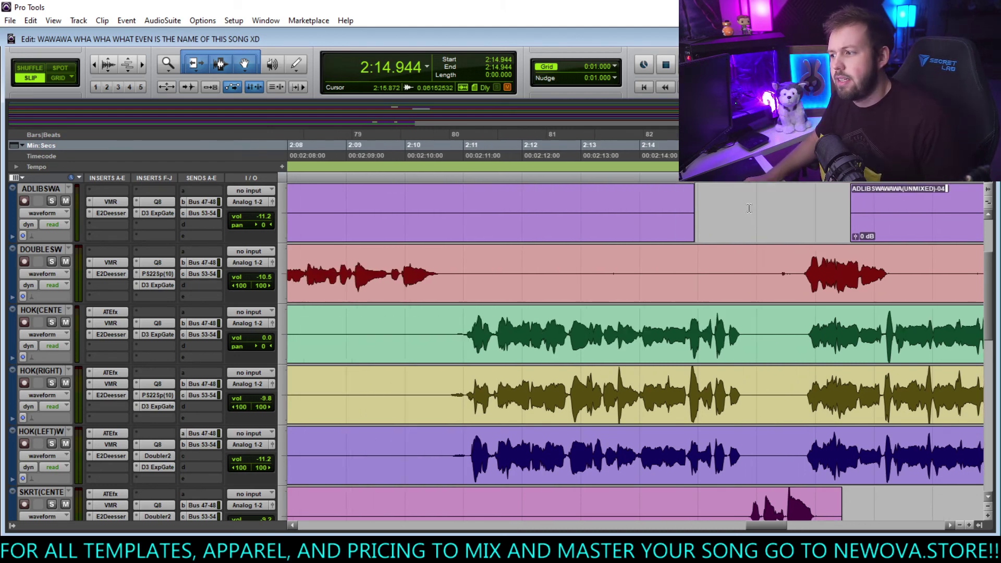
Review the arrangement, play the first hook from 0:14.506, and examine the matching ad-lib gap around 2:15 in the final hook.
scroll(772, 214, "down", 2)
scroll(775, 222, "up", 4)
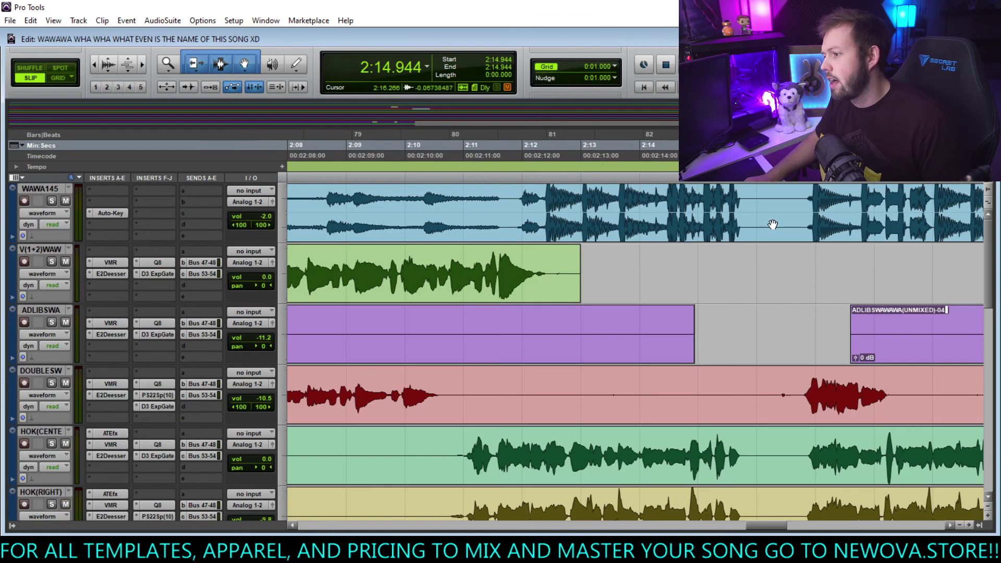
scroll(722, 339, "left", 15)
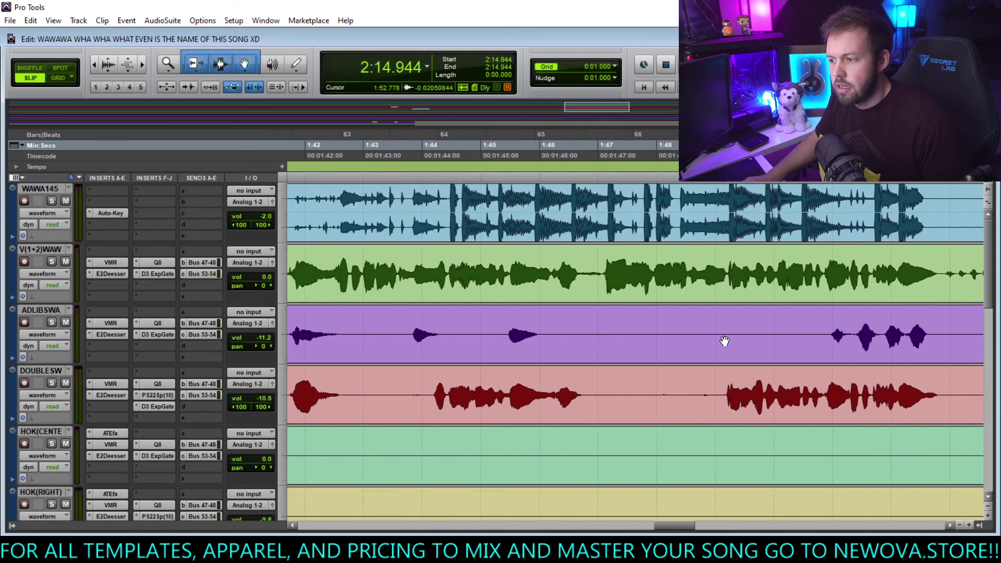
scroll(736, 358, "left", 8)
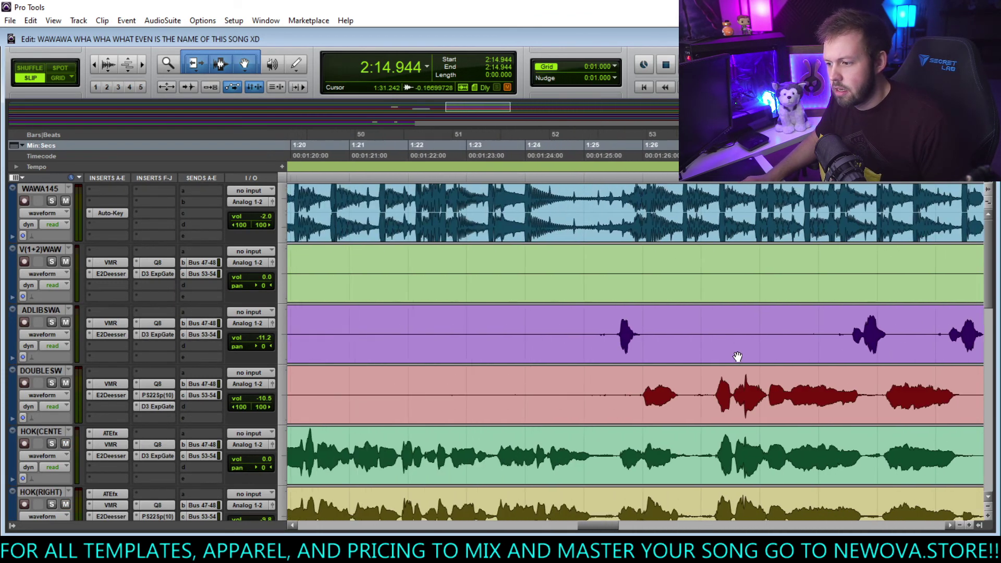
scroll(741, 362, "down", 5)
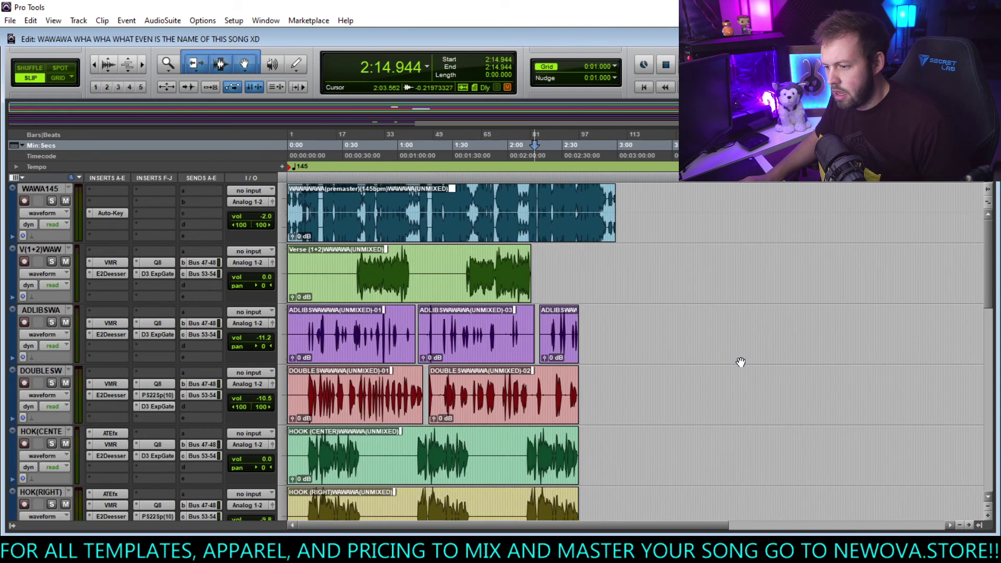
scroll(741, 362, "up", 5)
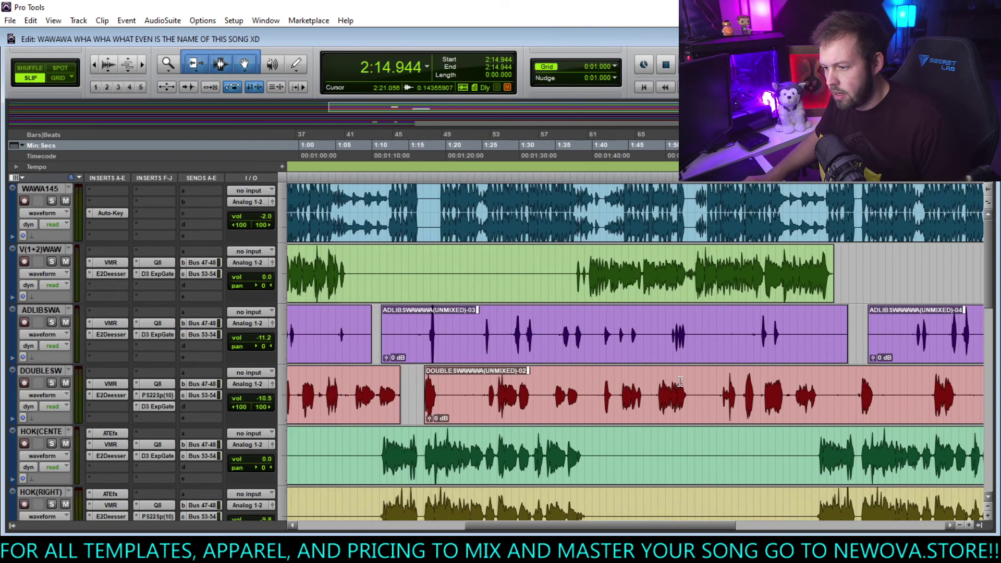
scroll(680, 381, "left", 3)
scroll(680, 382, "left", 9)
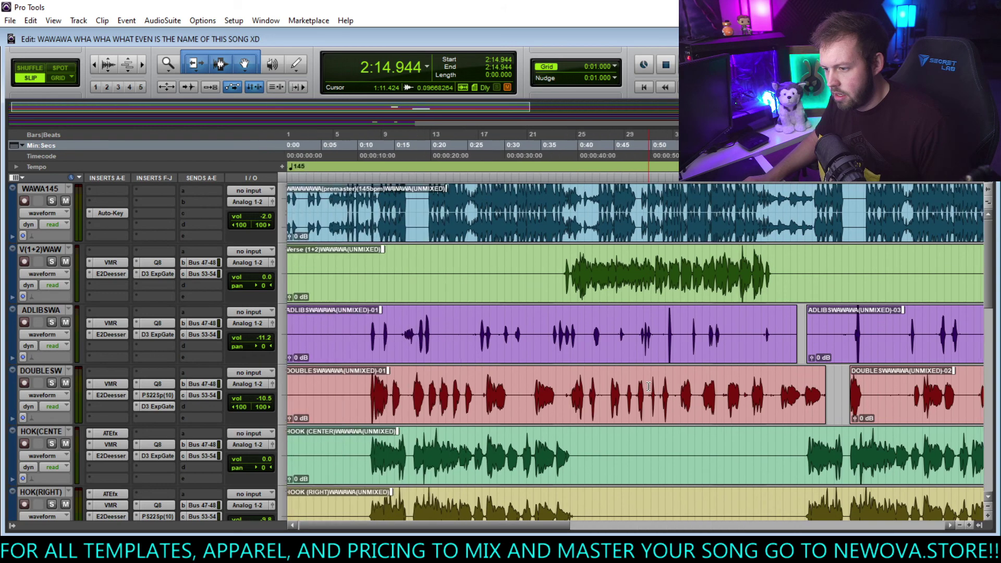
left_click(392, 380)
key("space")
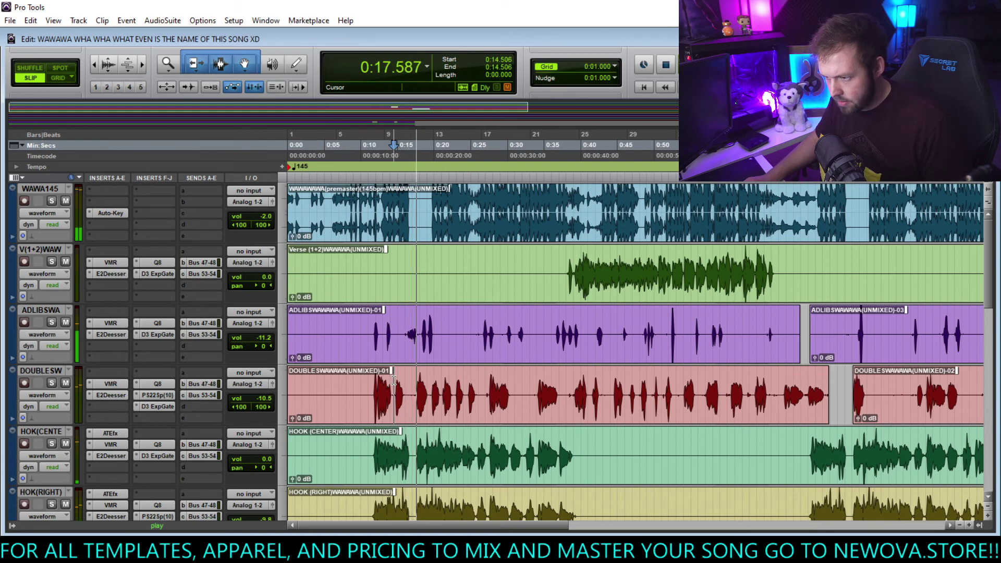
key("space")
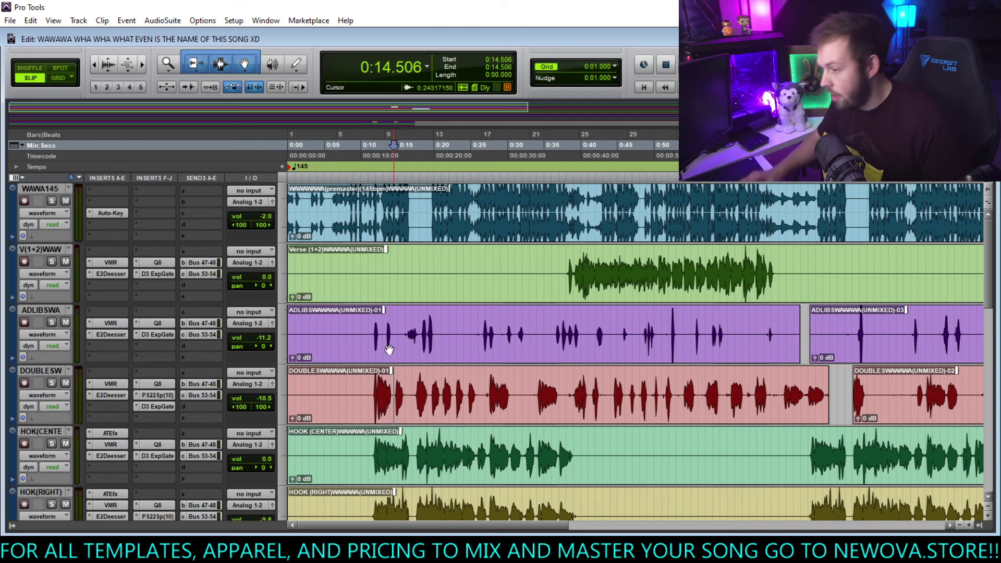
scroll(724, 395, "right", 10)
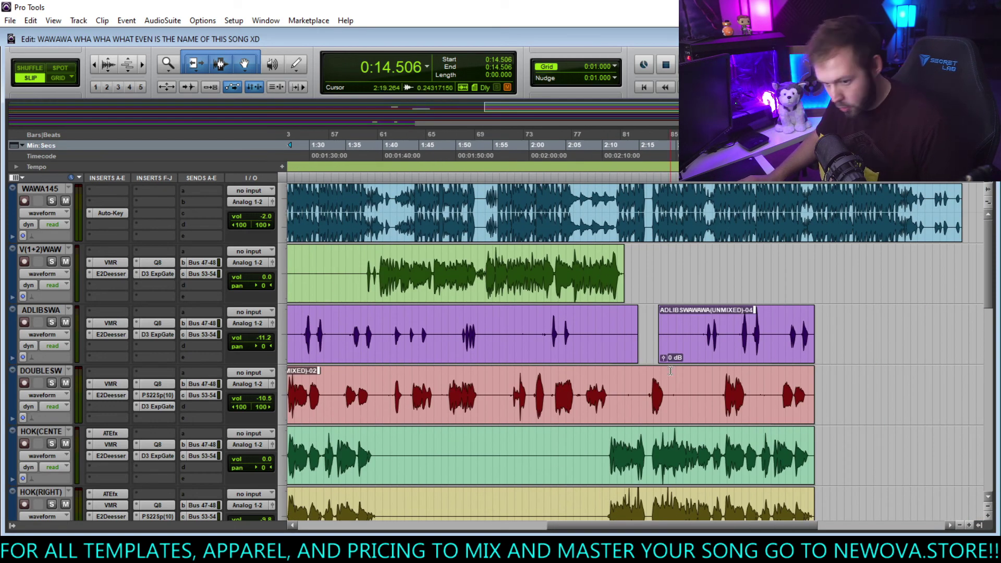
scroll(670, 372, "up", 5)
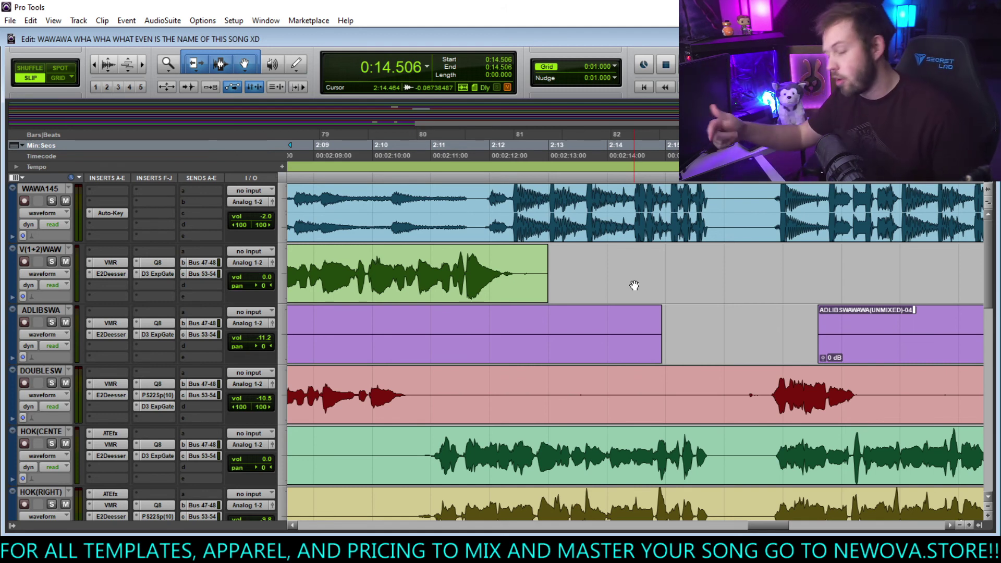
Play the final hook from 2:10.144 and listen through the ad-lib gap around 2:15.
scroll(688, 344, "right", 3)
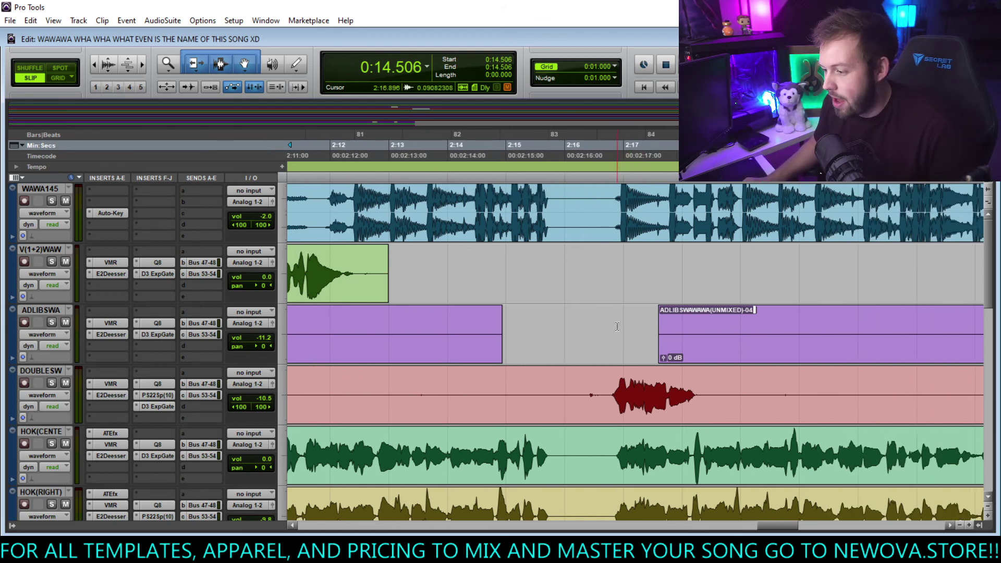
scroll(622, 312, "down", 2)
scroll(622, 312, "left", 4)
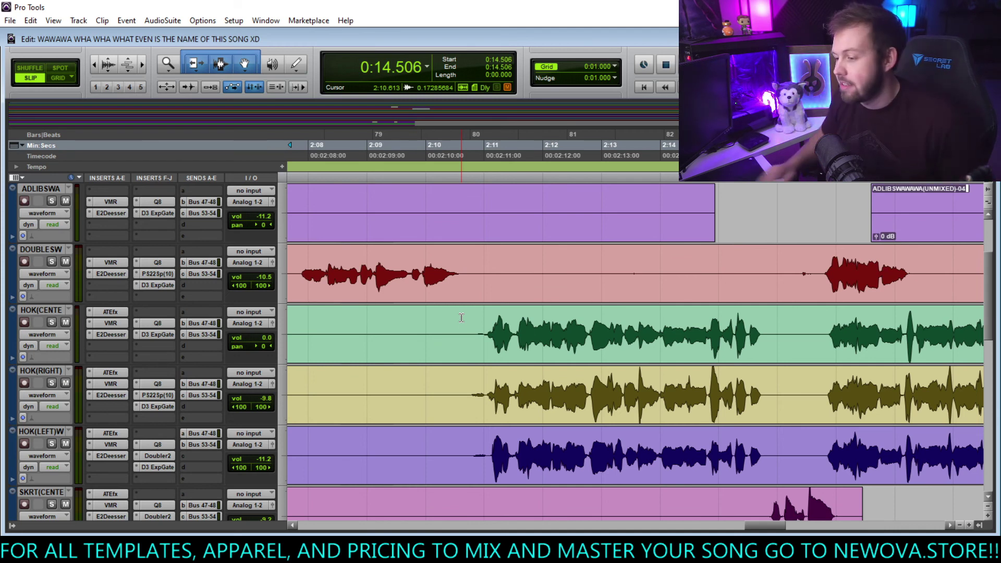
scroll(469, 321, "left", 2)
left_click(487, 327)
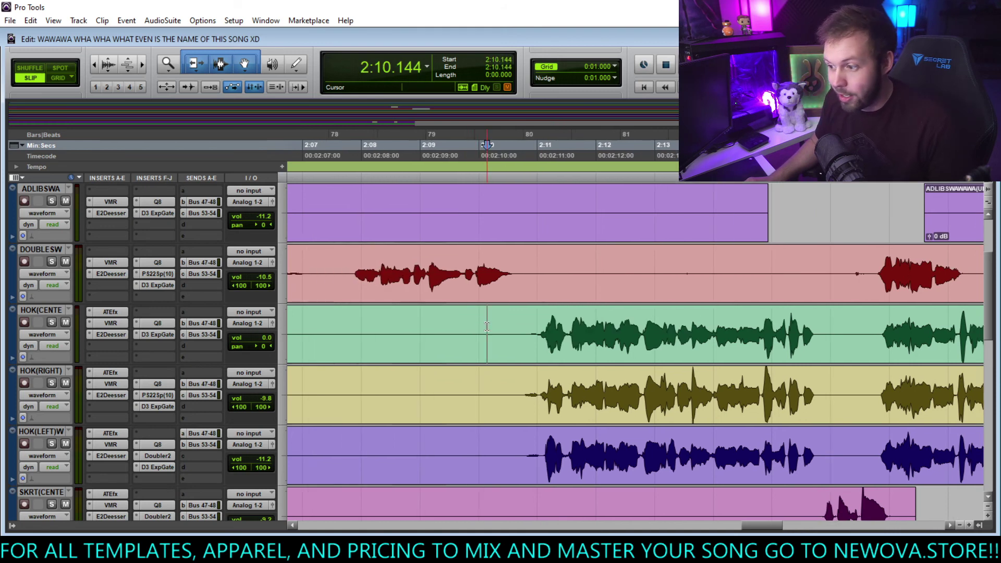
key("space")
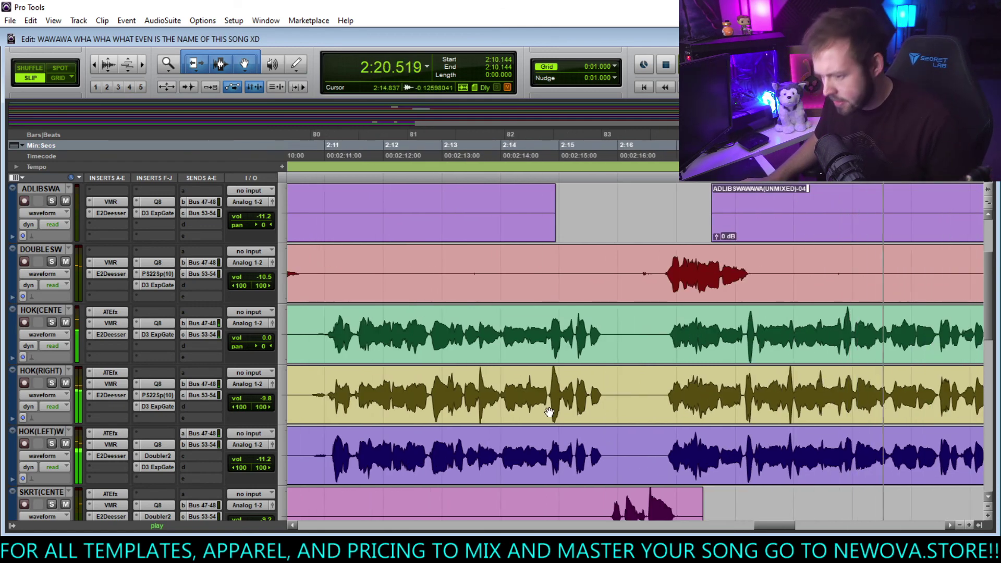
scroll(544, 397, "right", 3)
key("space")
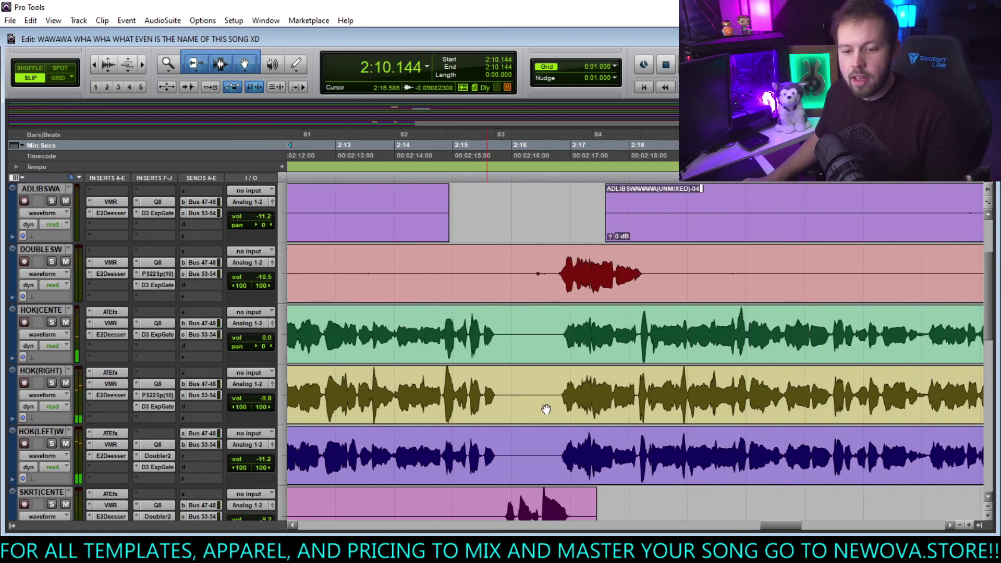
Examine the center, left and right skrt clips between about 2:15.5 and 2:18.2 against the hook vocals.
scroll(546, 409, "down", 2)
left_click_drag(483, 396, 638, 399)
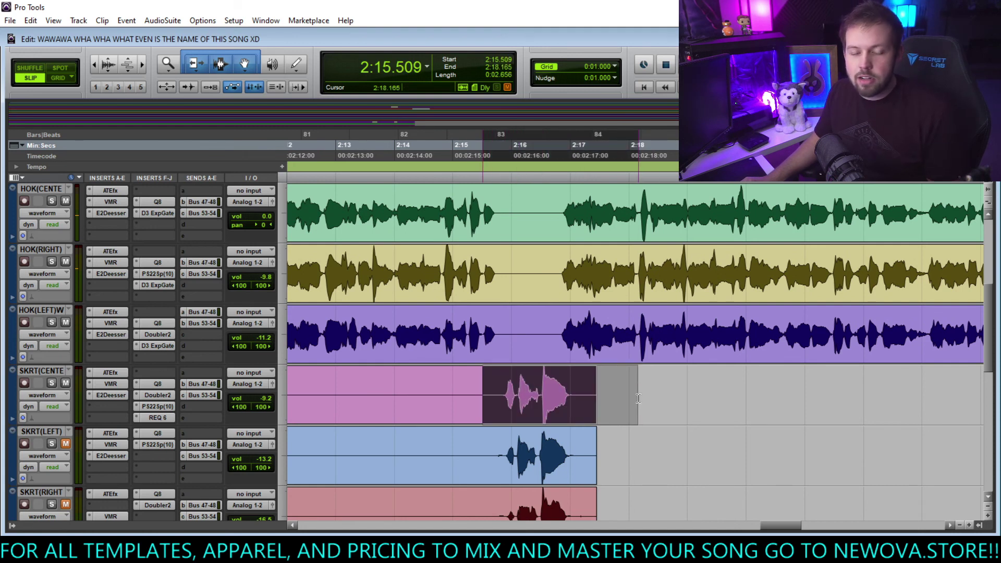
left_click(499, 386)
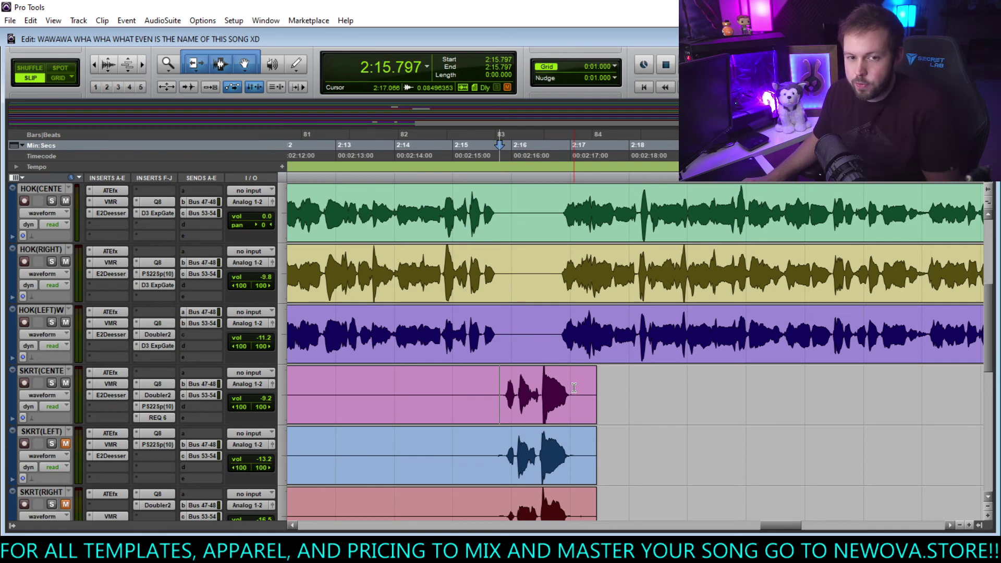
scroll(755, 365, "down", 2)
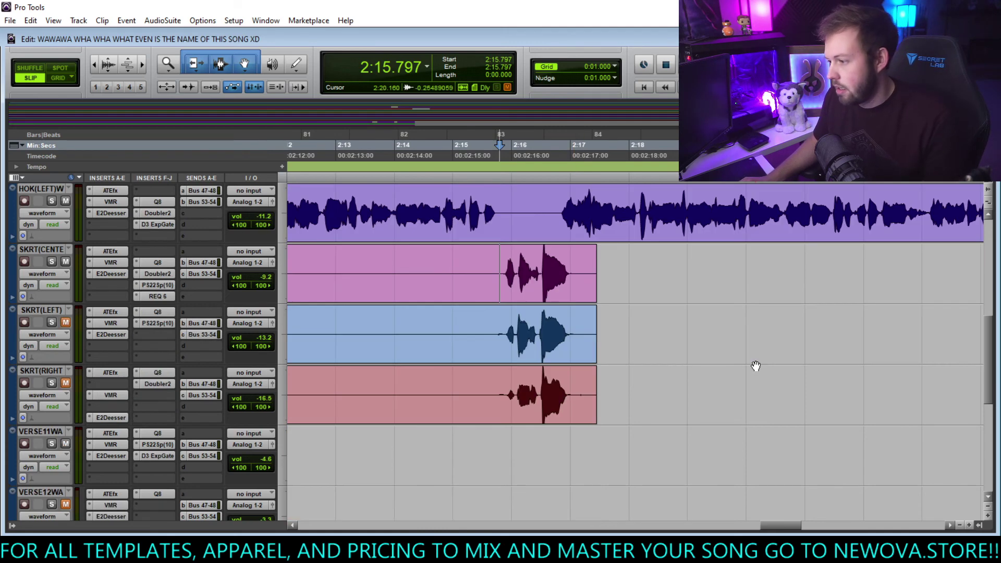
scroll(755, 365, "up", 3)
scroll(755, 365, "down", 2)
scroll(743, 372, "up", 2)
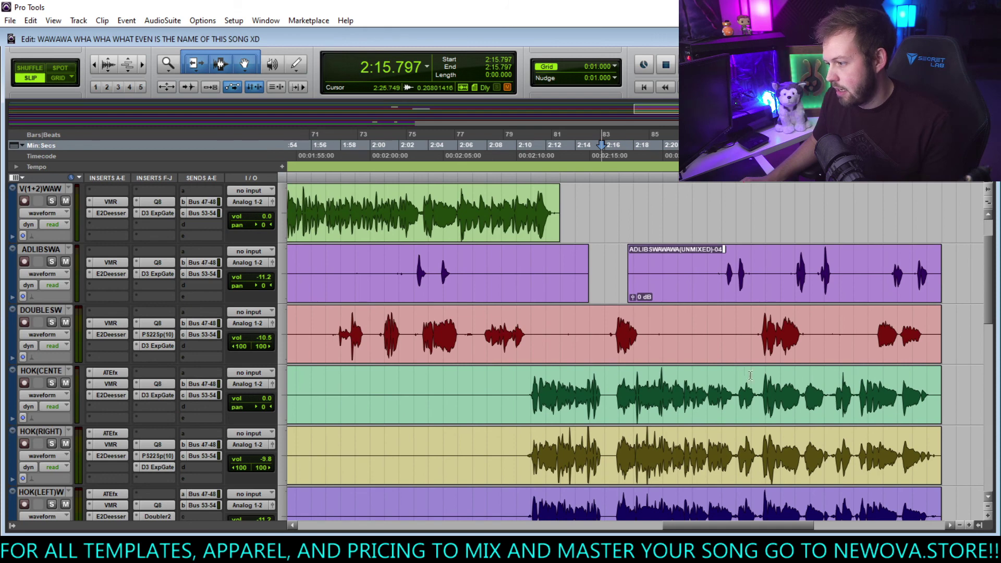
Copy the first hook's ad-lib between 0:16.256 and 0:17.962 into the final hook's ad-lib gap, starting at 2:15.509.
scroll(750, 375, "left", 15)
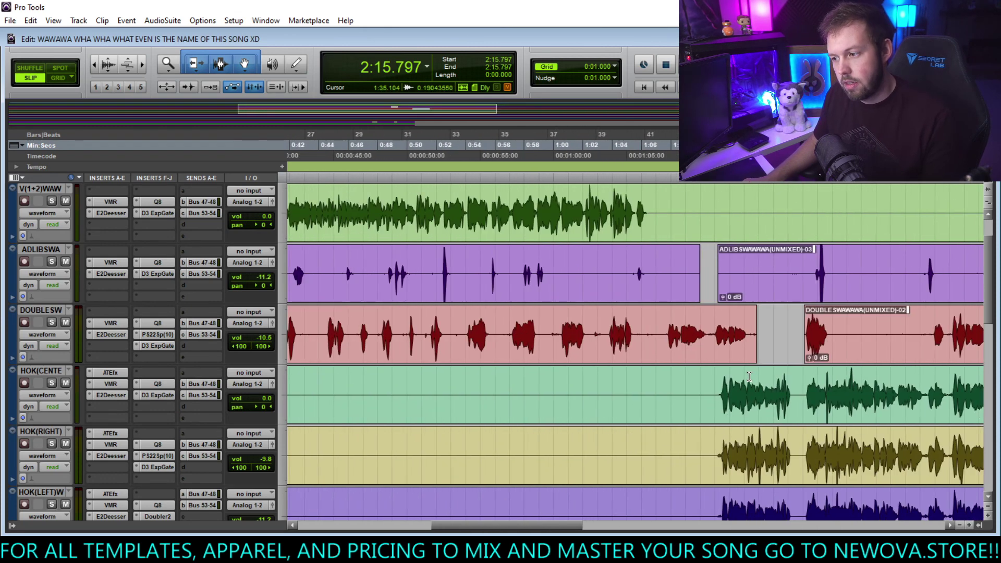
scroll(749, 377, "left", 9)
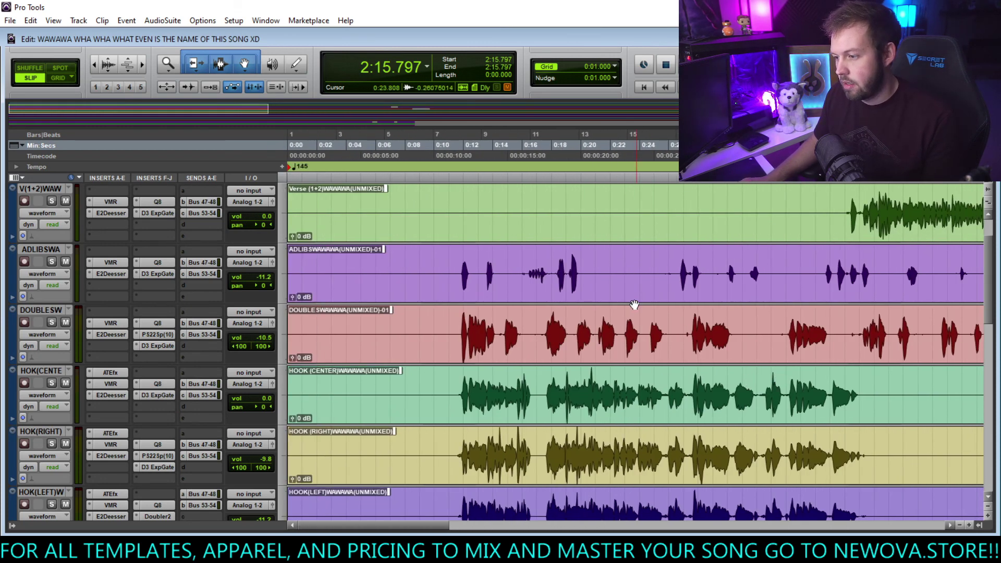
left_click(526, 266)
left_click(551, 265, "shift")
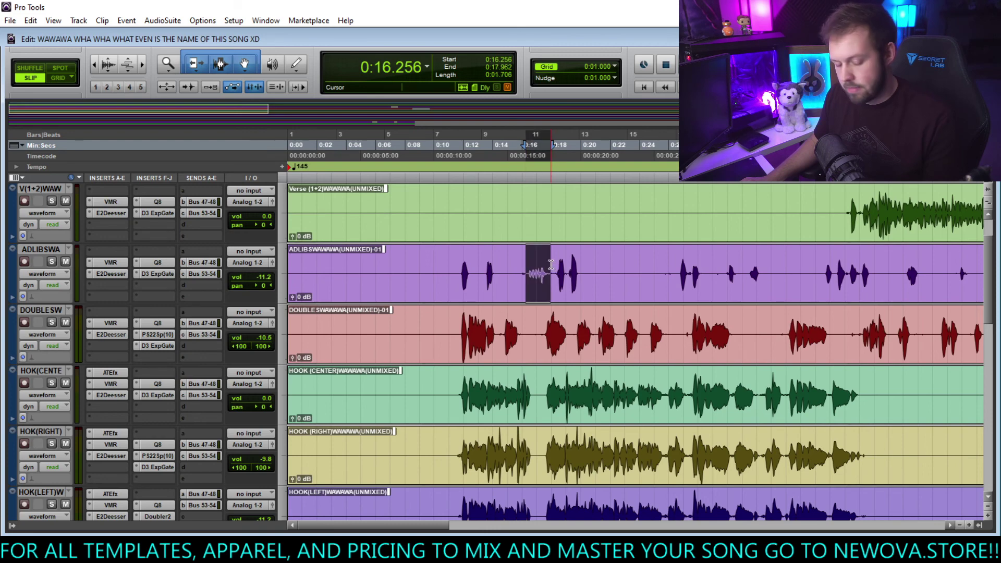
scroll(735, 312, "right", 6)
scroll(734, 312, "right", 16)
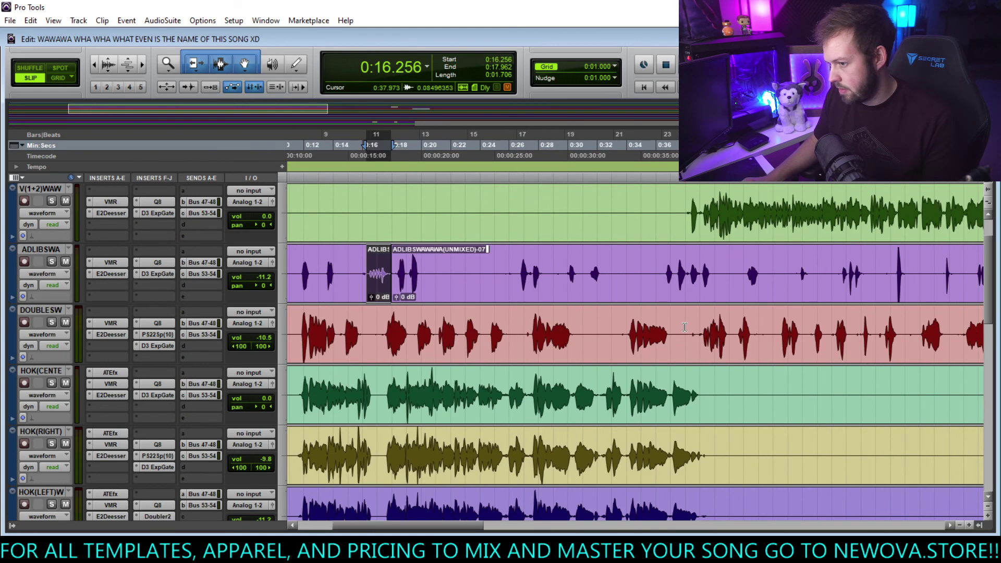
scroll(730, 311, "right", 2)
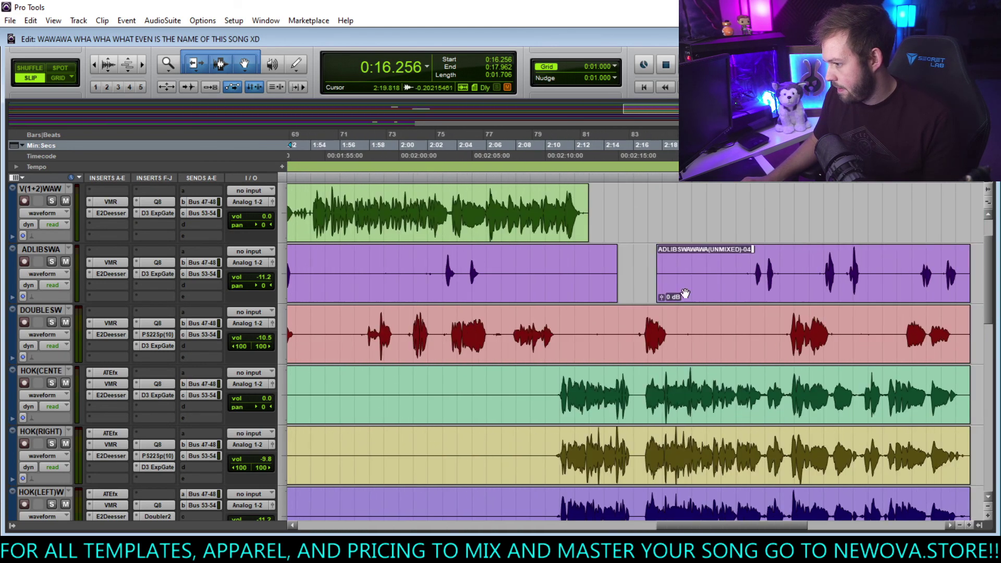
left_click(616, 272)
key("ctrl+v")
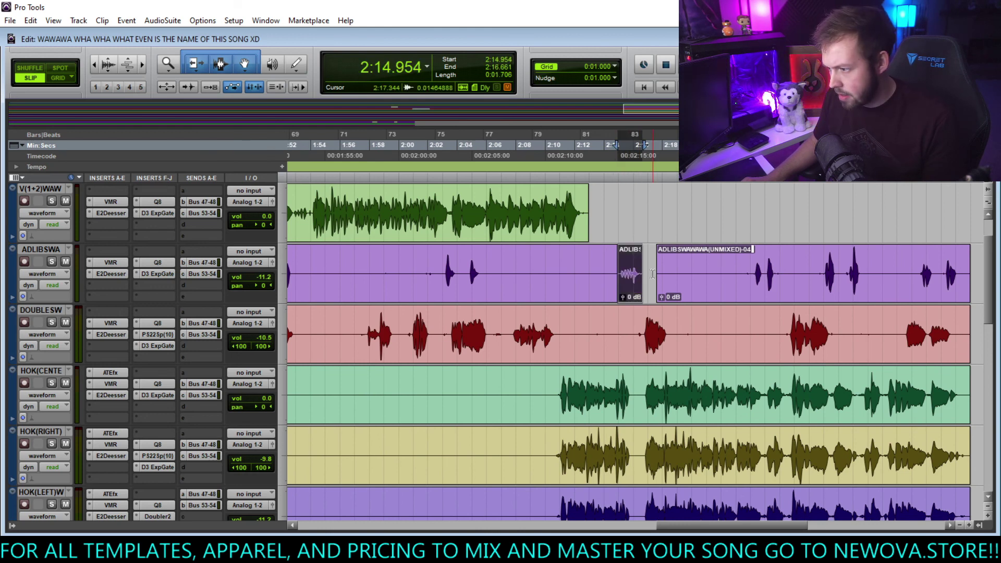
left_click_drag(637, 285, 645, 283)
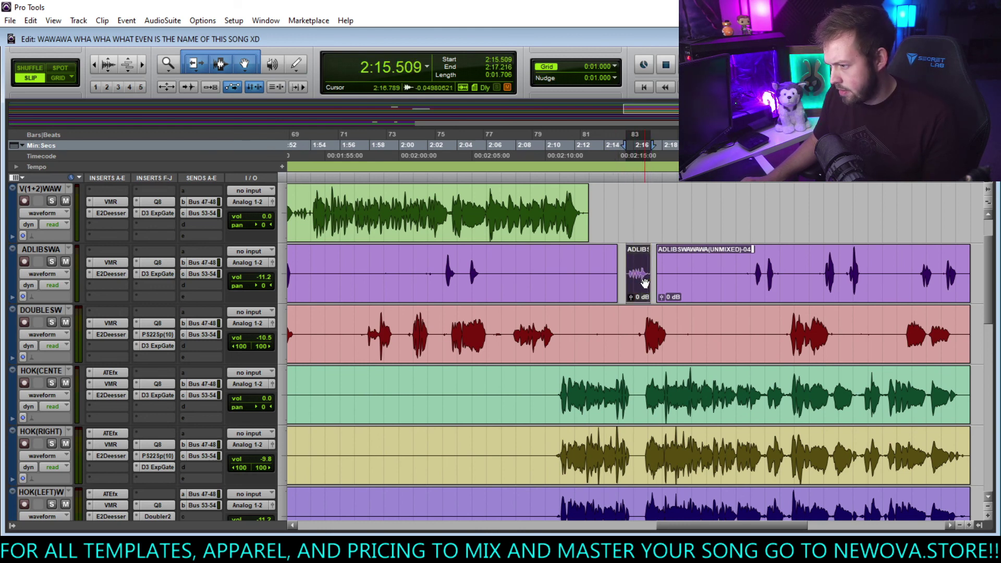
Play the final hook from 2:13.632 and shift the pasted ad-lib to start at 2:15.605.
left_click(599, 256)
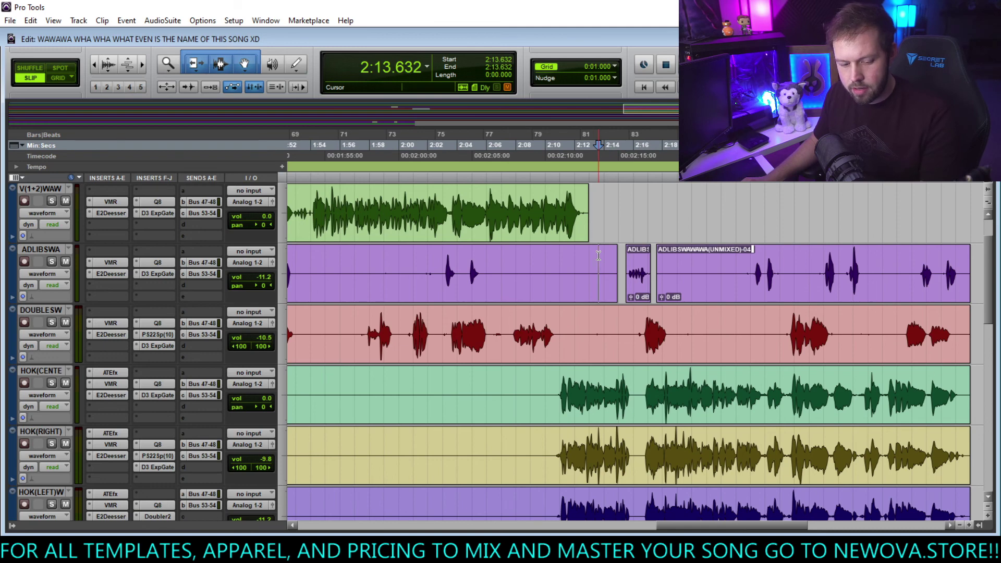
key("space")
key("ctrl+bracketright")
key("ctrl+bracketright")
key("ctrl+bracketright")
key("ctrl+bracketright")
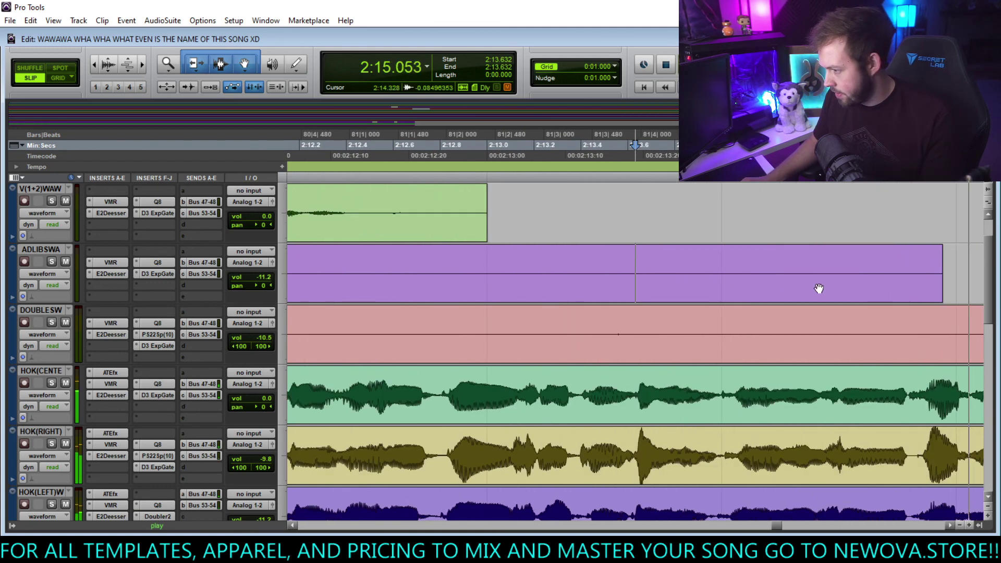
left_click(798, 292)
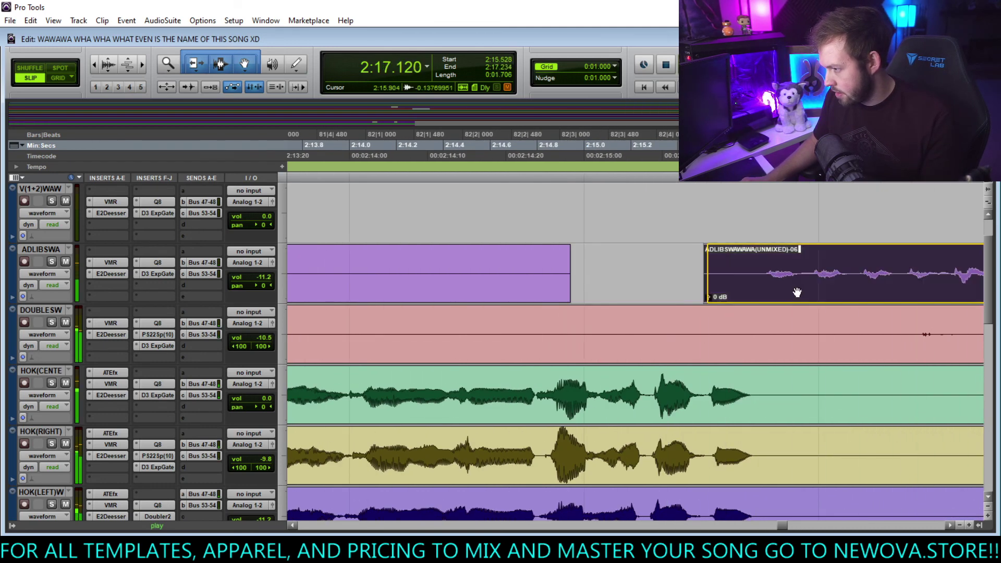
left_click_drag(797, 292, 795, 296)
Audition the pasted ad-lib at 2:15.605 several times and delete it from the ad-lib track.
key("space")
key("space")
key("space")
key("space")
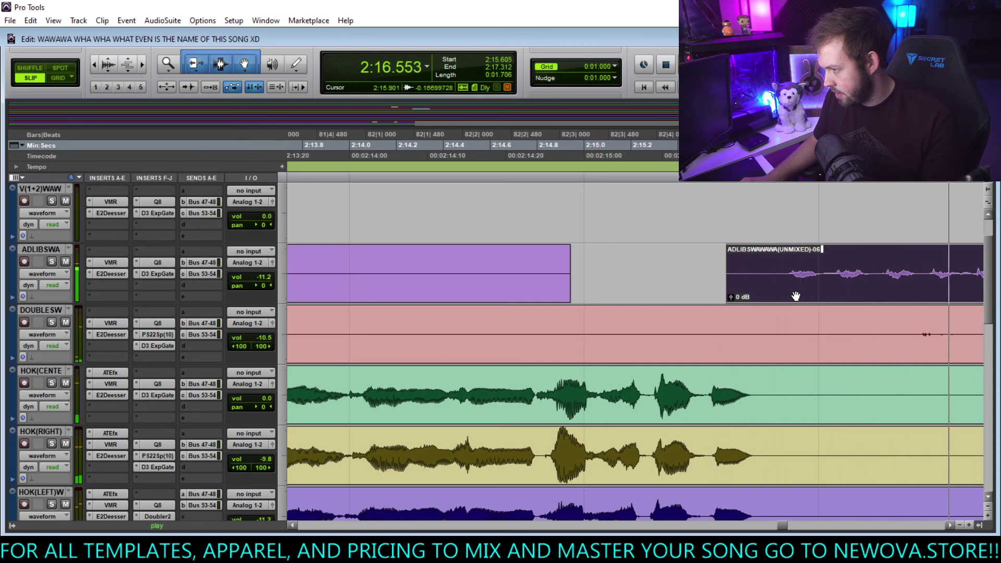
key("space")
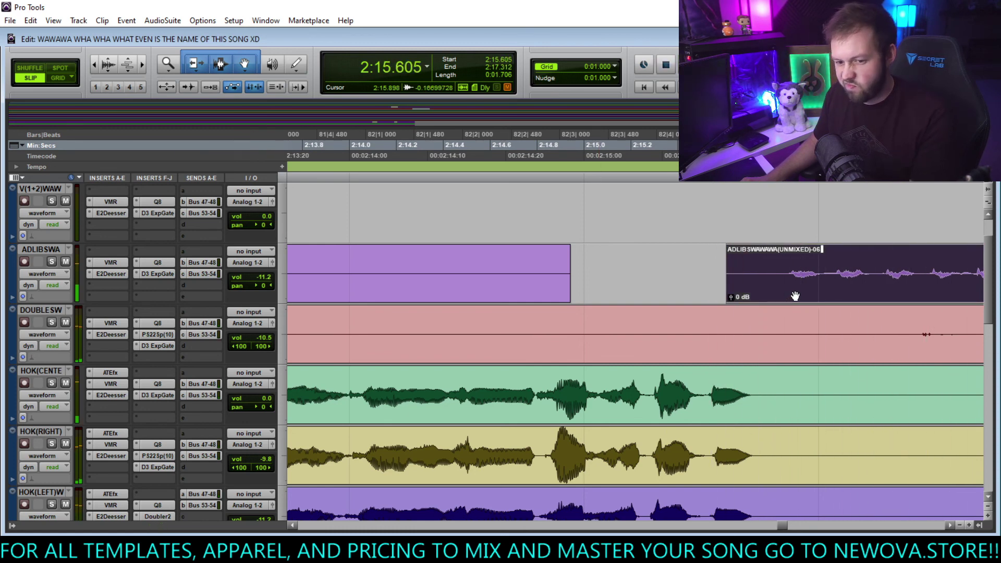
key("Delete")
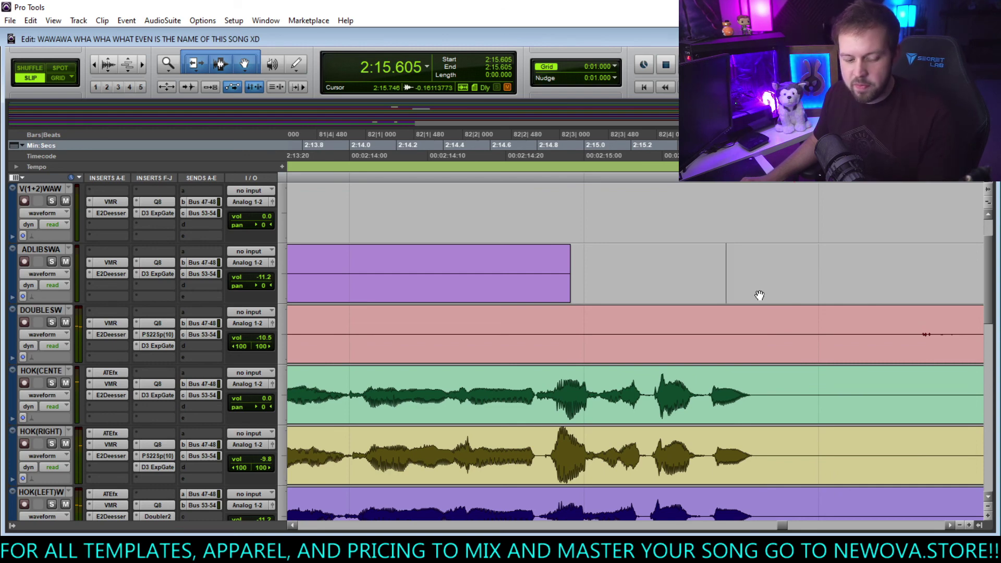
Play the rest of the final hook and the outro from 2:23.530.
key("r")
key("r")
key("r")
key("r")
key("r")
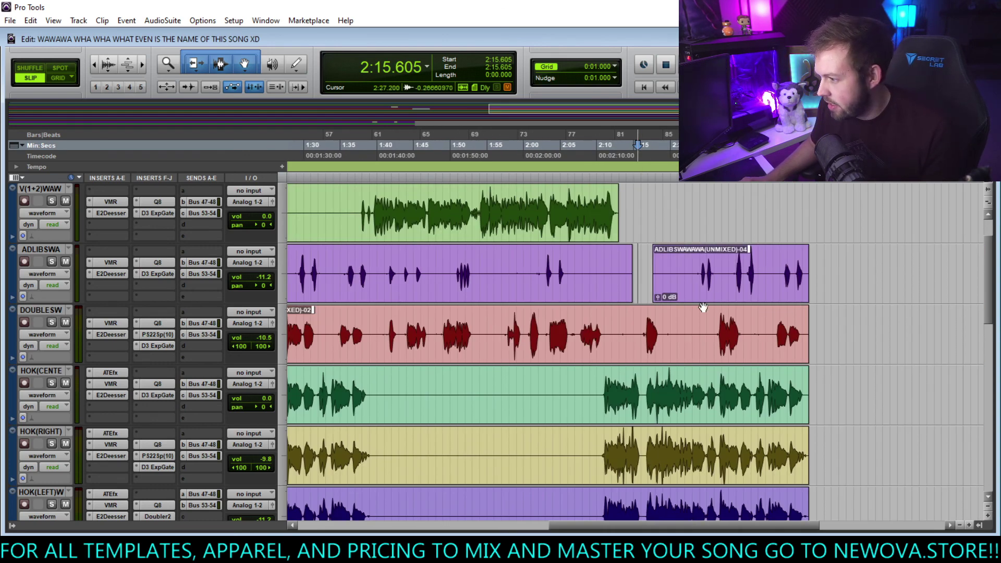
left_click(696, 267)
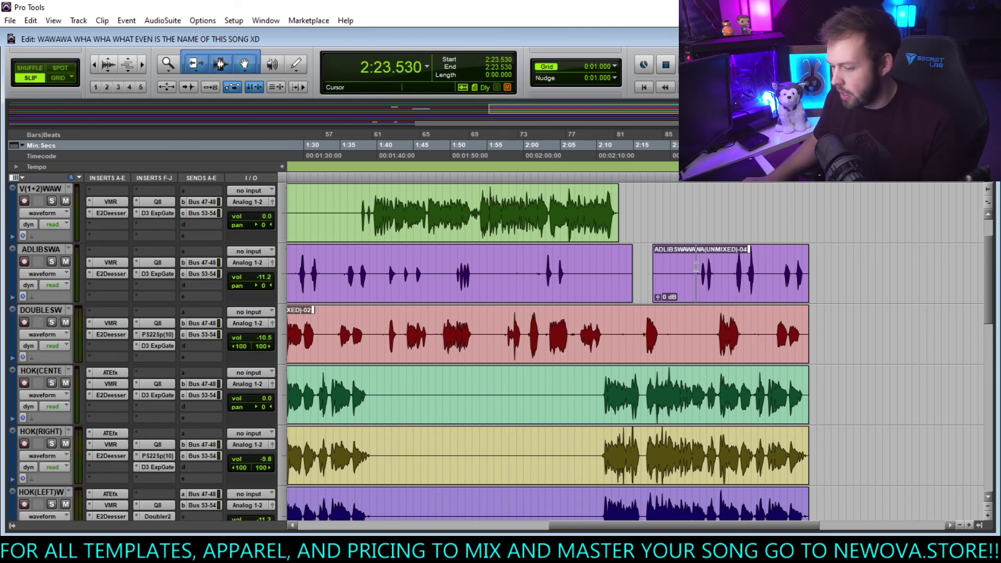
key("space")
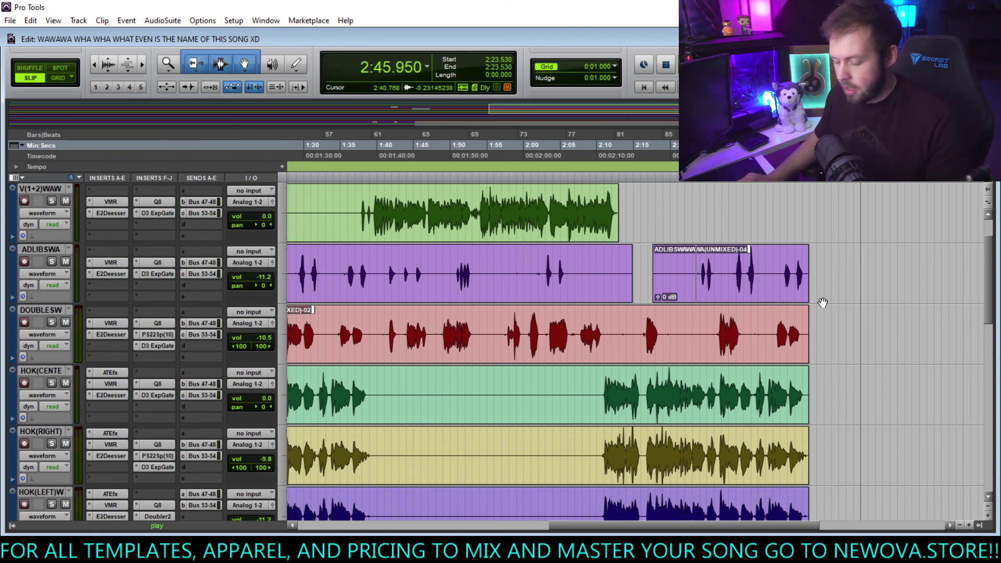
key("space")
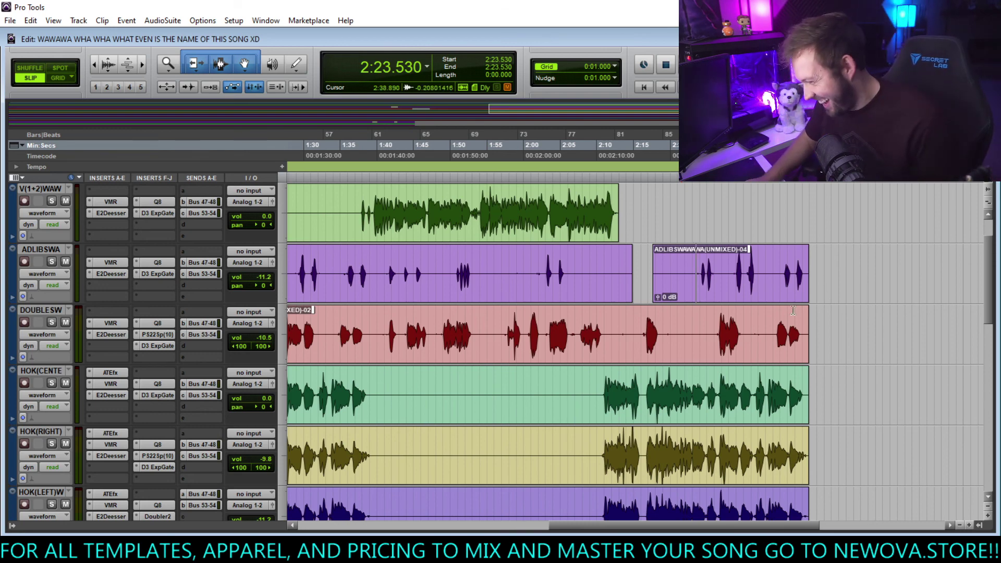
Undo the copy, paste, move and delete edits on the ad-lib track, rejoining the split first-hook clip.
scroll(515, 327, "left", 15)
scroll(515, 327, "up", 2)
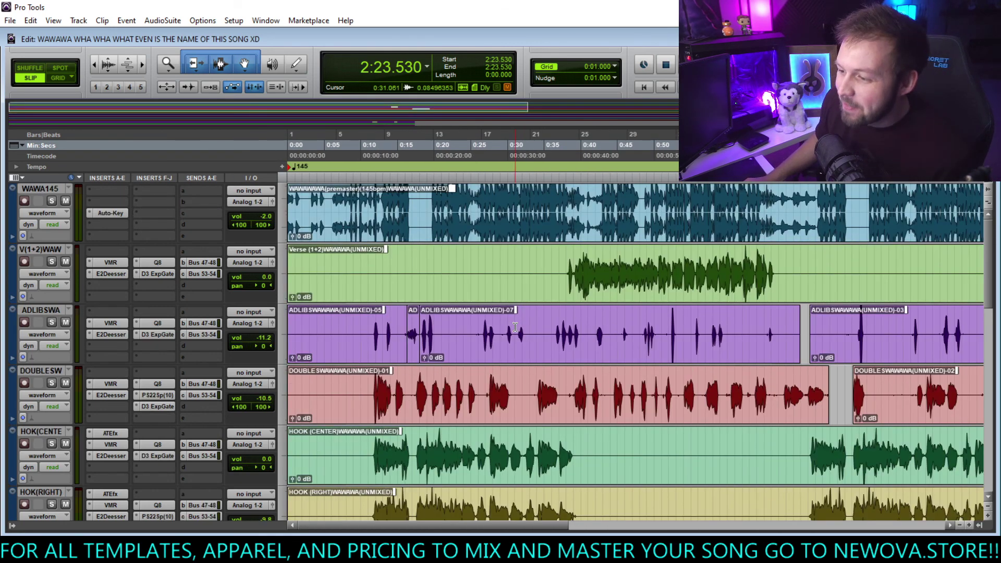
left_click_drag(457, 324, 443, 324)
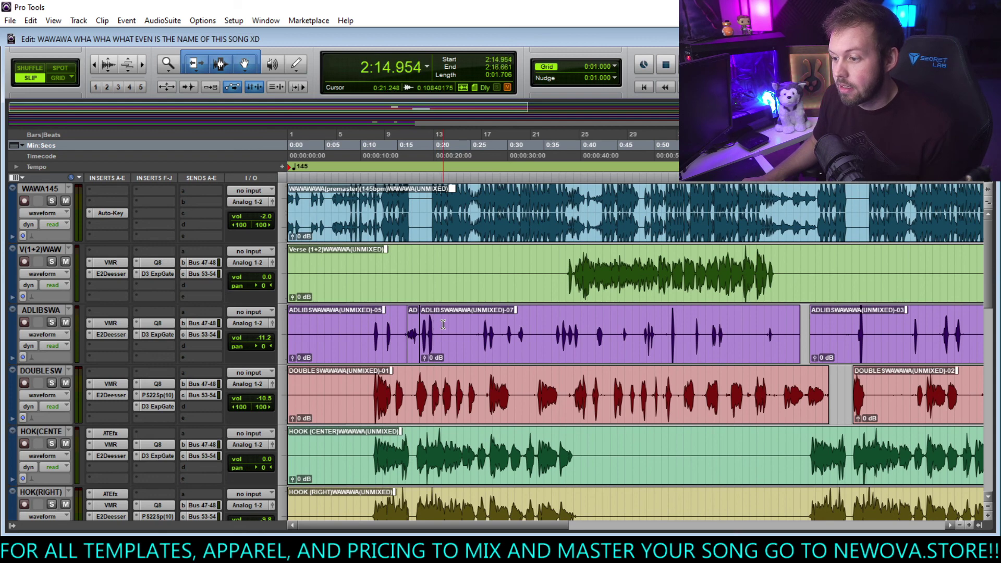
key("alt+shift+3")
left_click(448, 323)
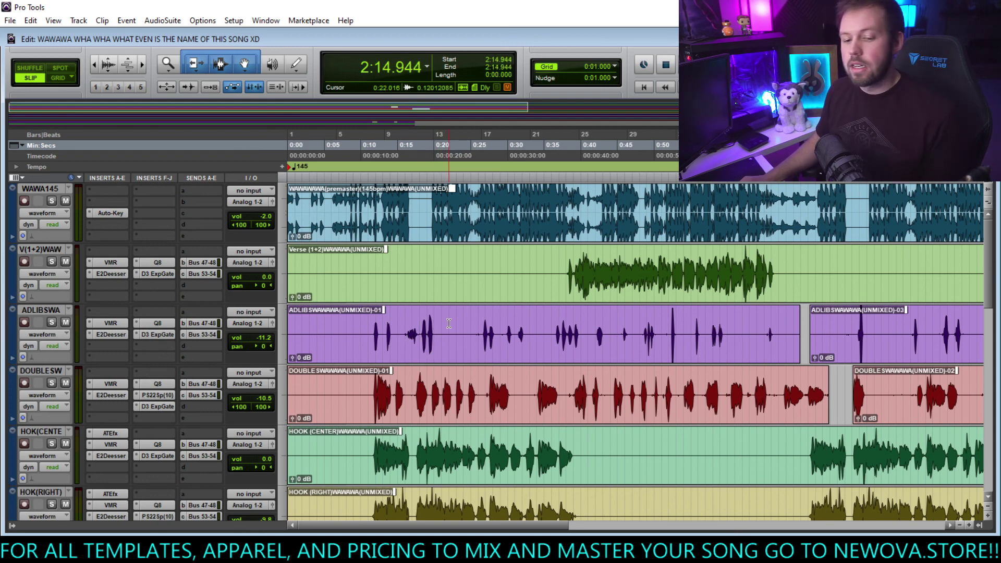
Compare the center, left and right skrt clips across all three hooks, along with the surrounding hook and verse tracks.
scroll(449, 330, "down", 4)
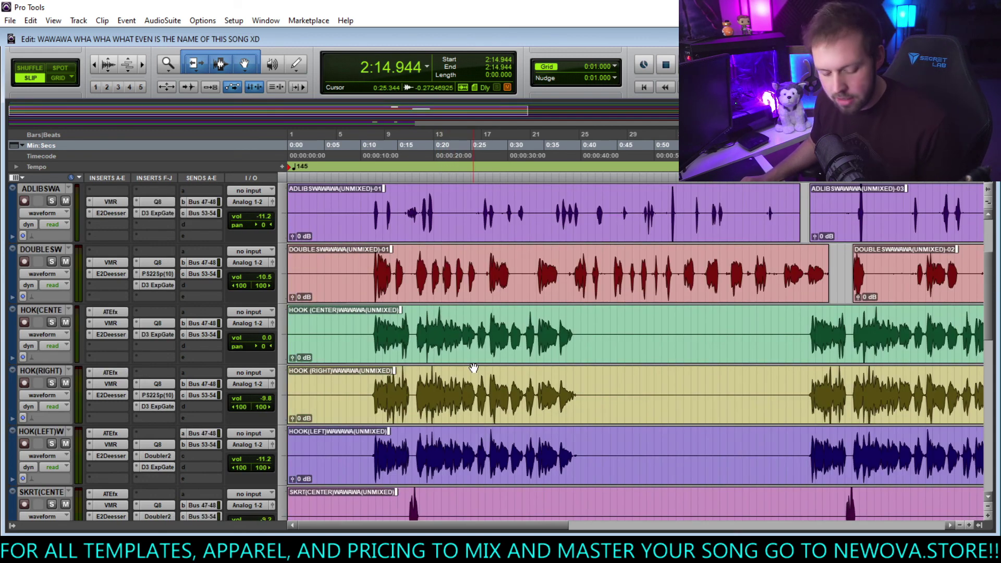
scroll(563, 427, "right", 5)
scroll(589, 420, "down", 5)
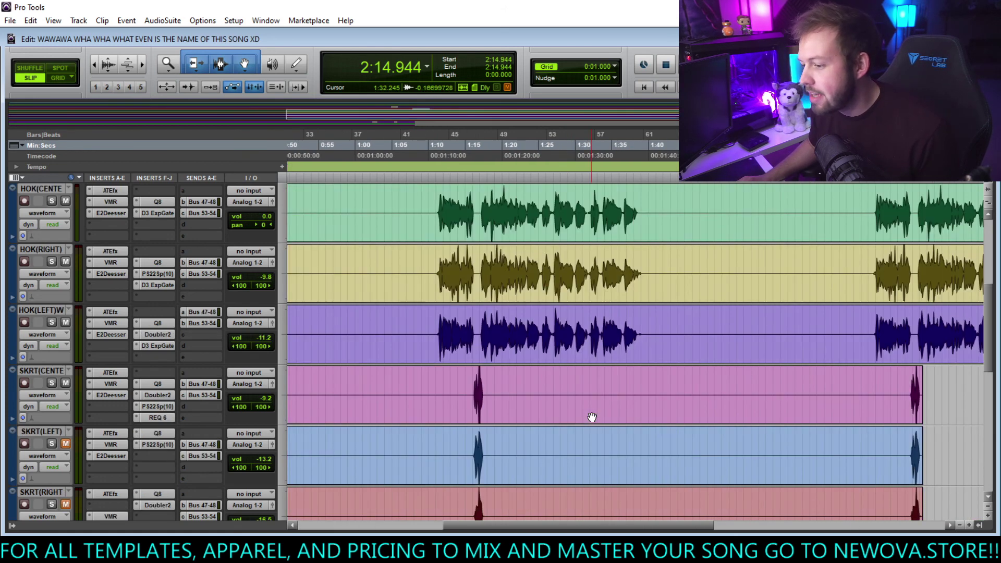
scroll(593, 419, "left", 5)
scroll(595, 422, "down", 3)
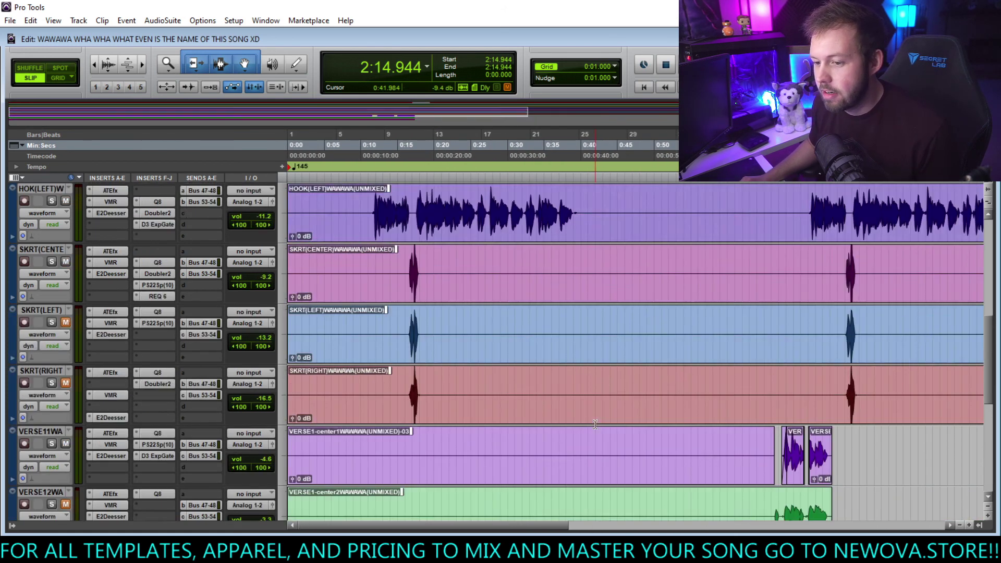
scroll(594, 423, "down", 5)
scroll(521, 415, "up", 6)
scroll(574, 401, "right", 4)
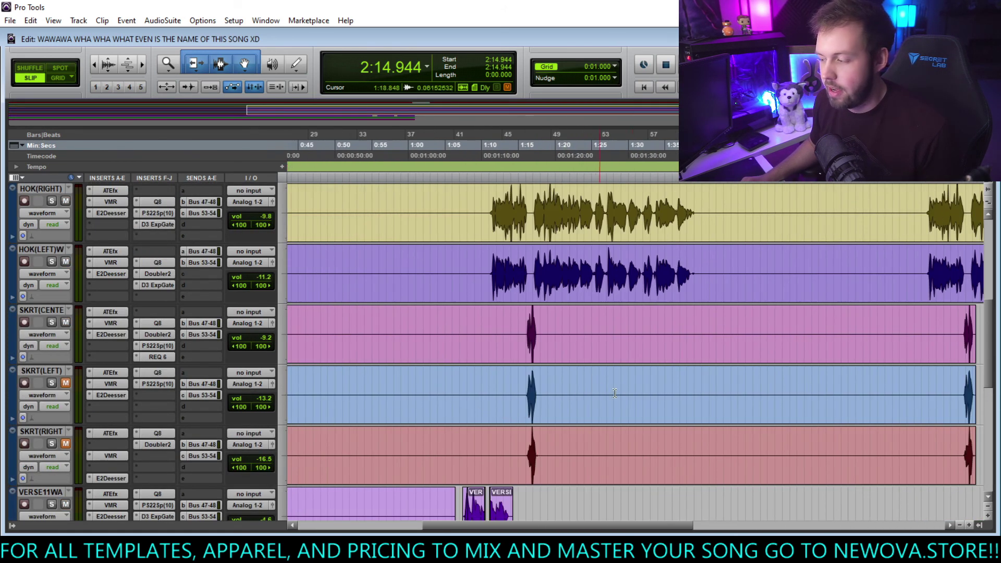
scroll(631, 404, "down", 4)
scroll(637, 414, "right", 4)
scroll(637, 413, "up", 4)
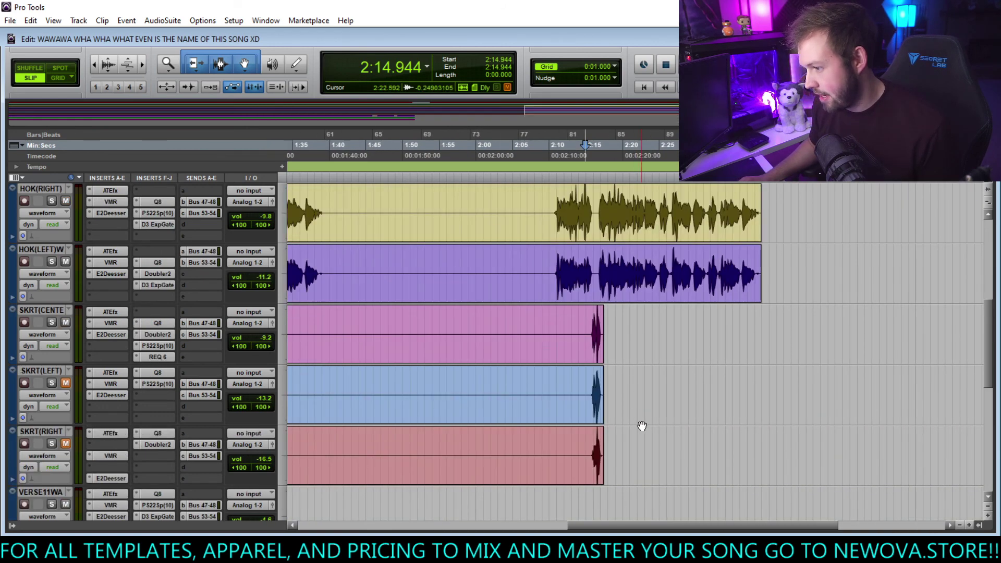
scroll(642, 427, "left", 4)
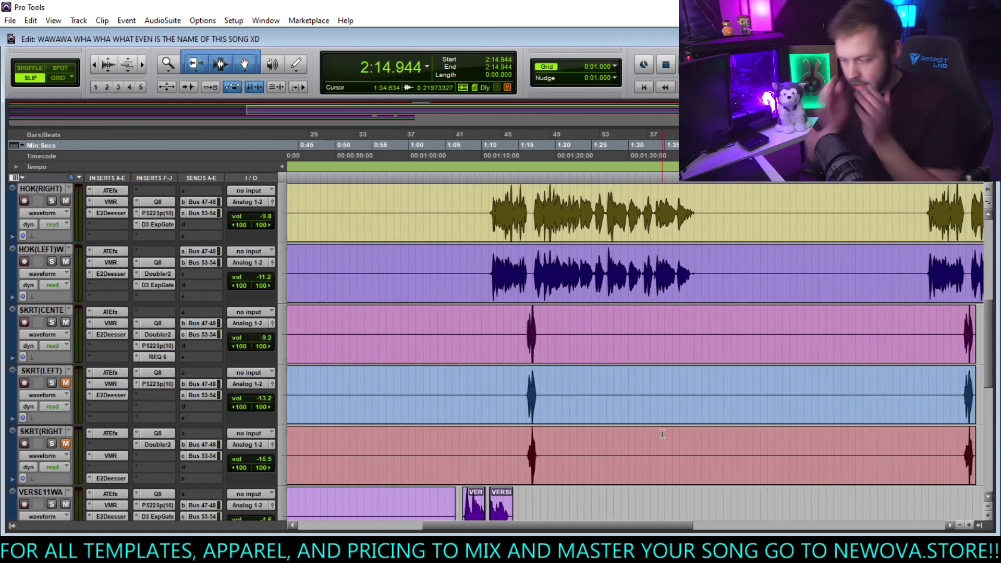
Return the playback position to the very start of the session at 0:00.000.
scroll(620, 371, "left", 3)
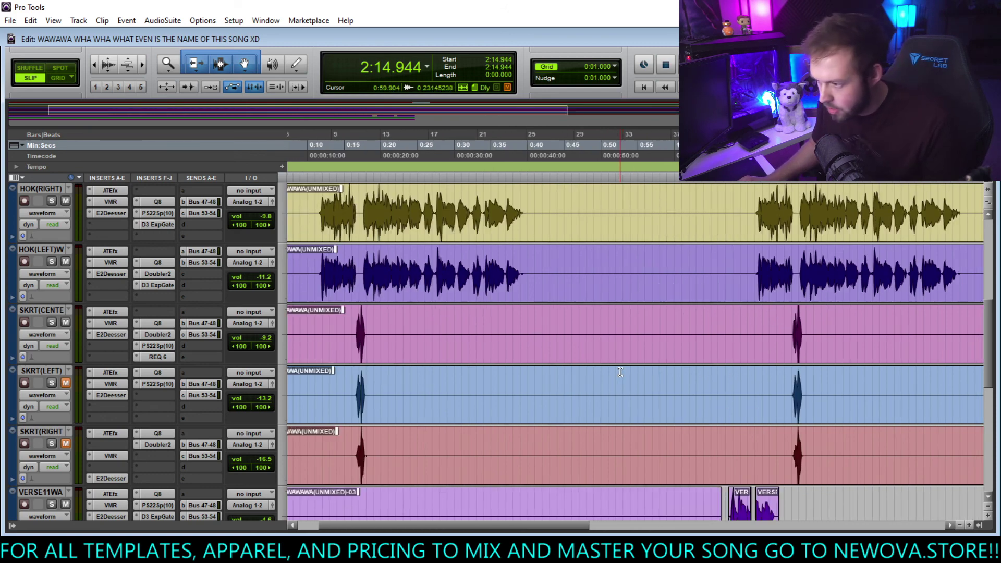
scroll(620, 372, "left", 2)
scroll(471, 332, "up", 5)
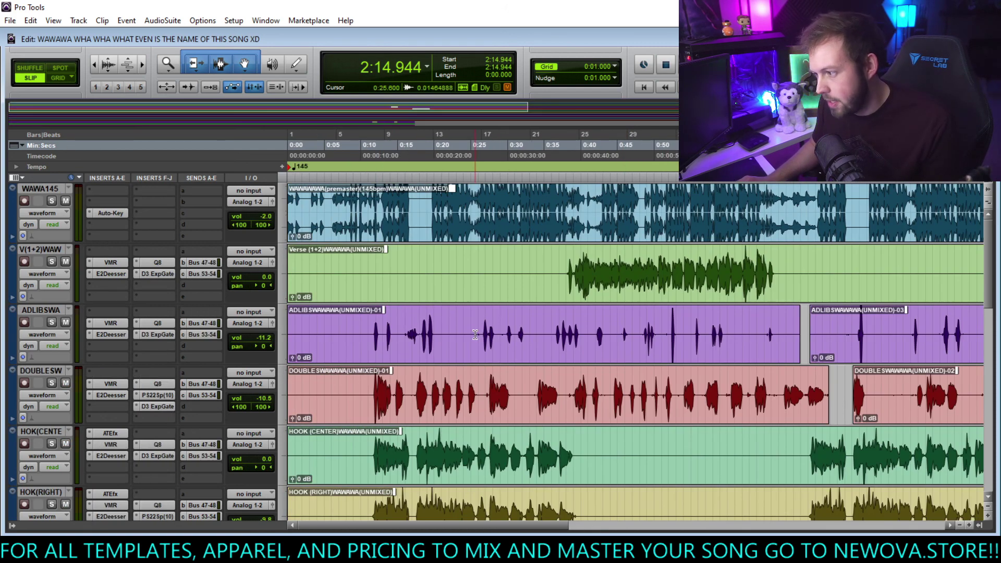
scroll(516, 351, "up", 3)
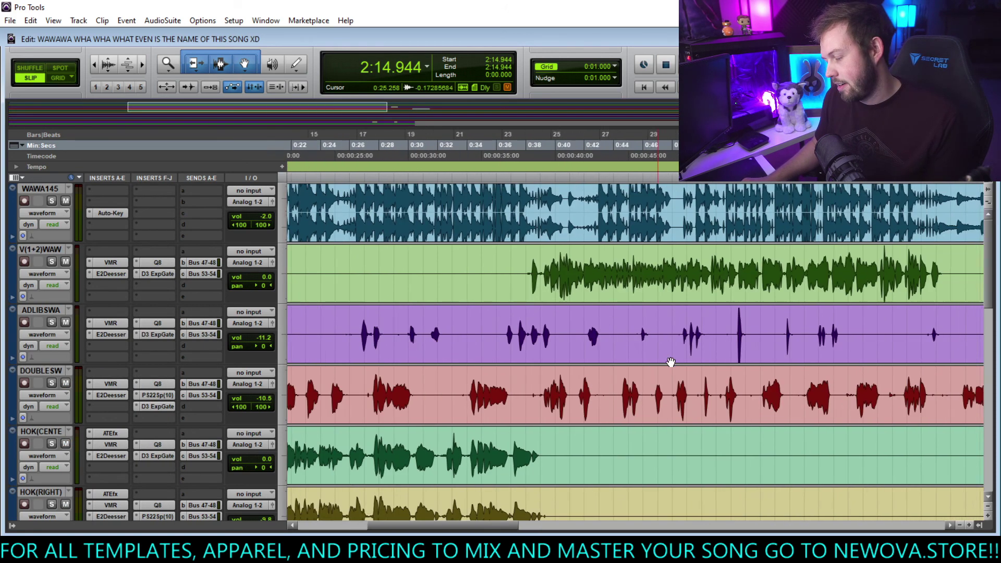
scroll(652, 341, "right", 10)
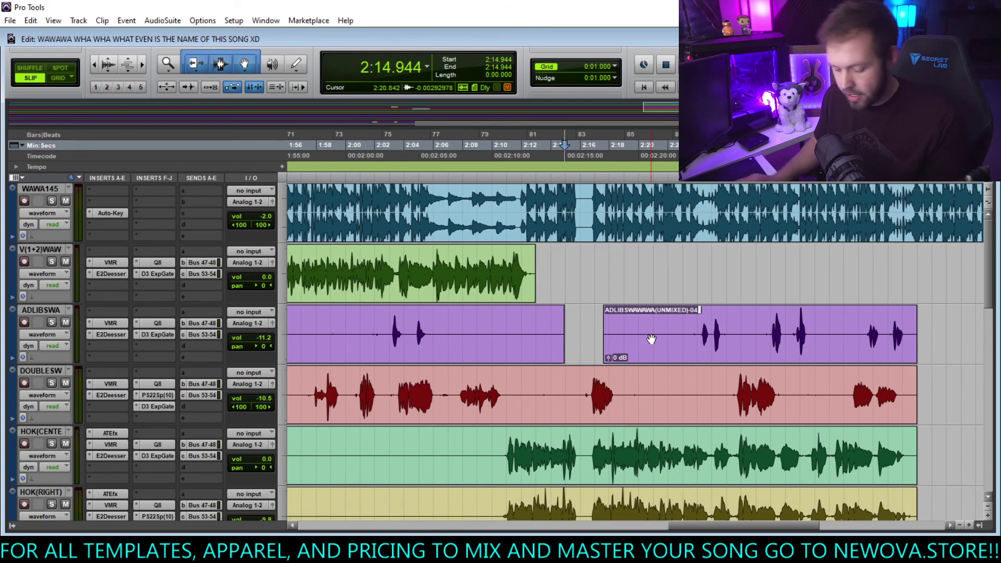
key("Return")
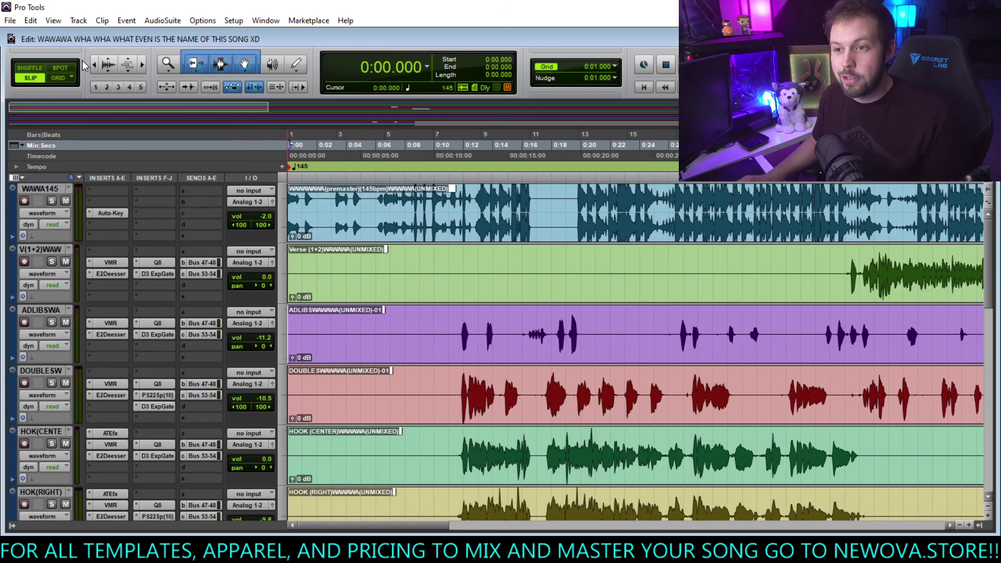
Bounce the Analog 1-2 stereo mix to disk offline as an interleaved 32-bit float, 48 kHz WAV in the session's Bounced Files folder.
left_click(10, 21)
mouse_move(94, 167)
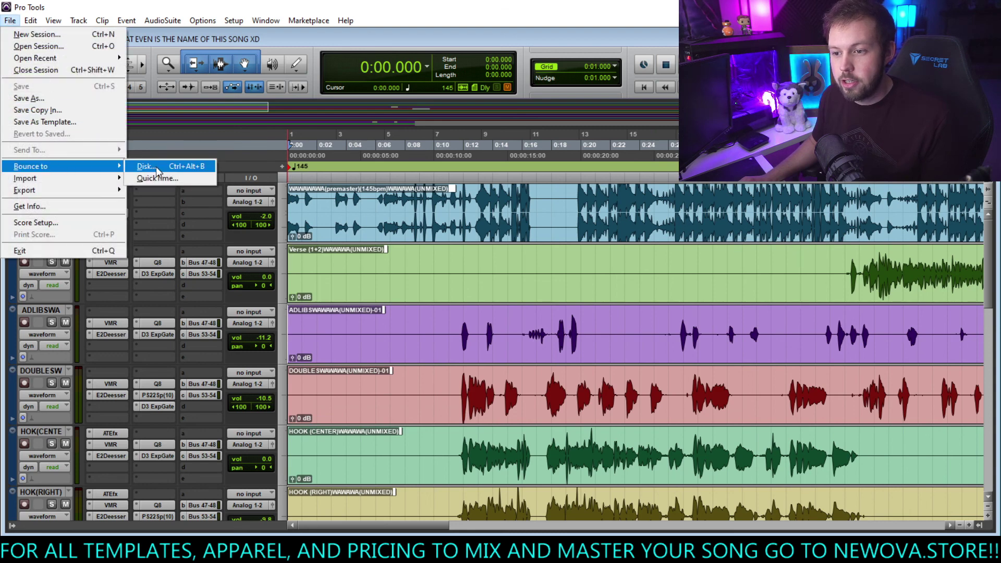
left_click(138, 167)
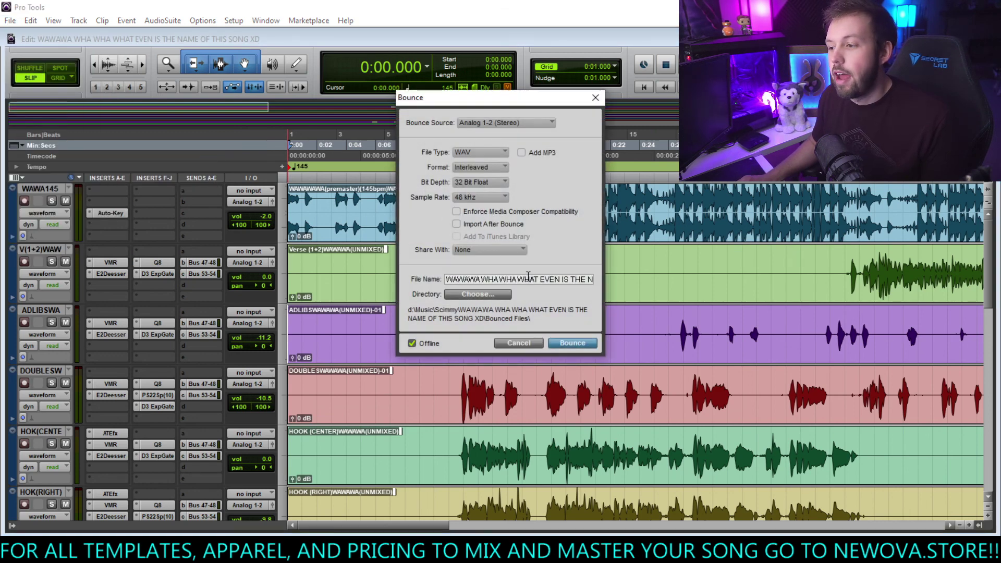
left_click(573, 342)
left_click(592, 326)
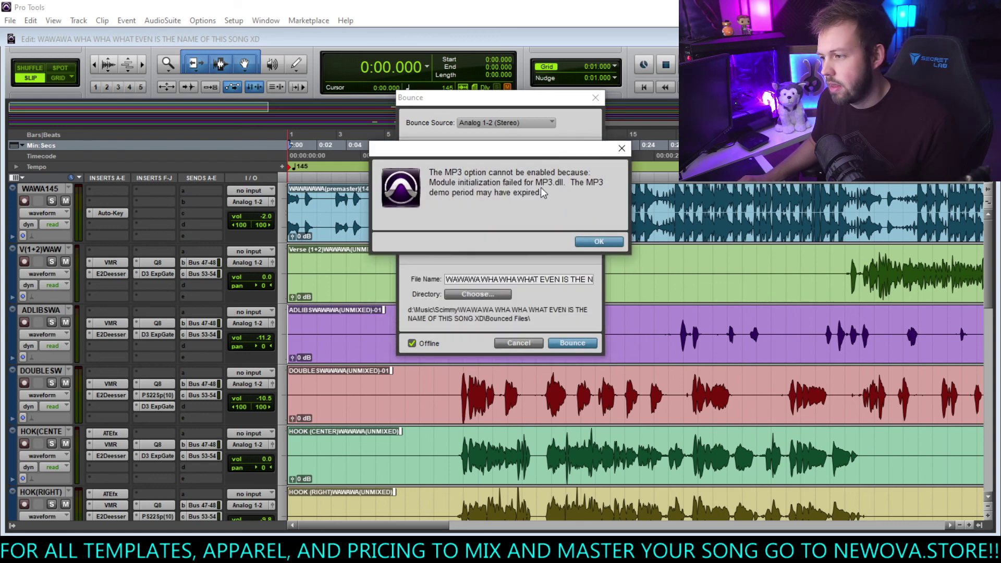
key("Return")
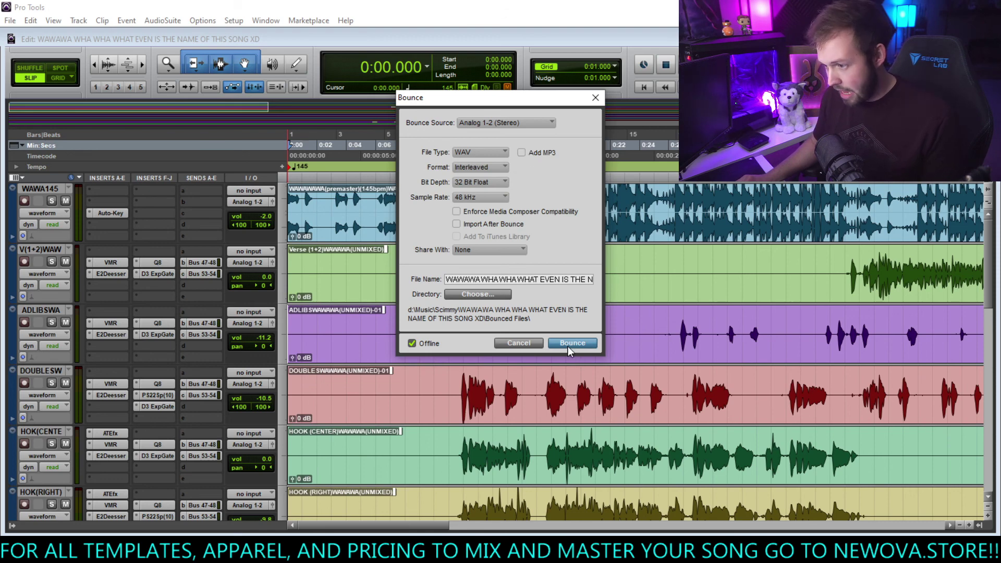
left_click(570, 345)
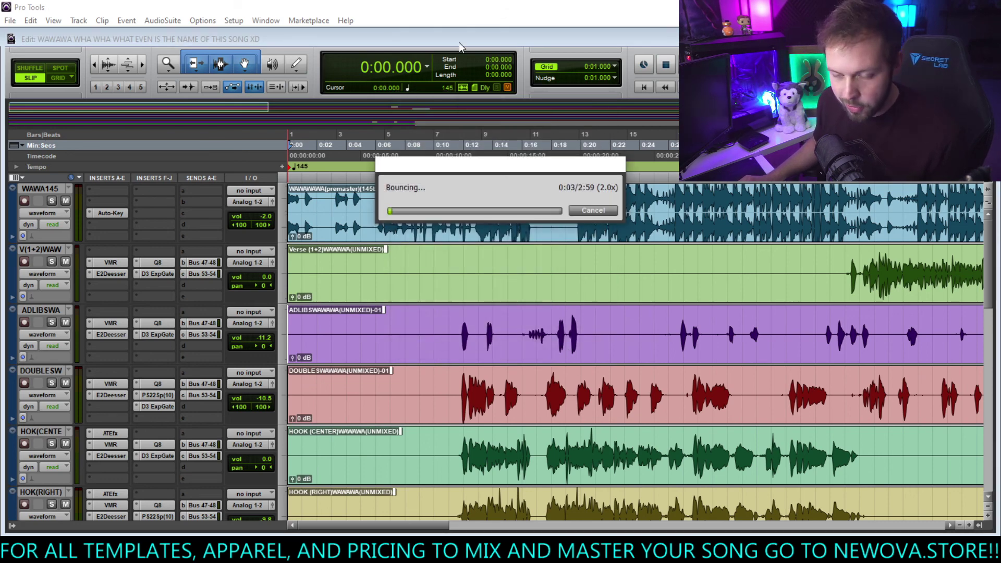